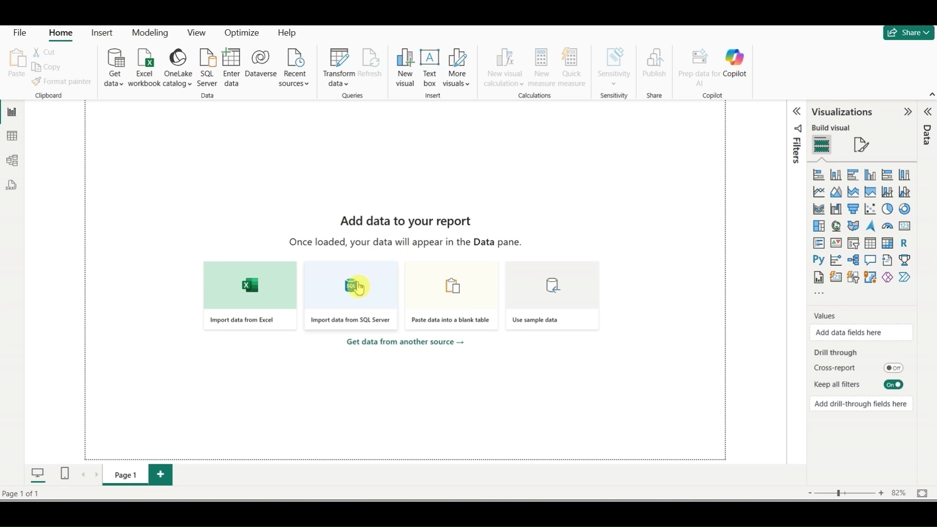
# Connect to the Excel workbook Weather Data Set_Bng.xlsx and preview its Weather_Hourly, WeatherList and States list sheets.
pyautogui.click(359, 286)
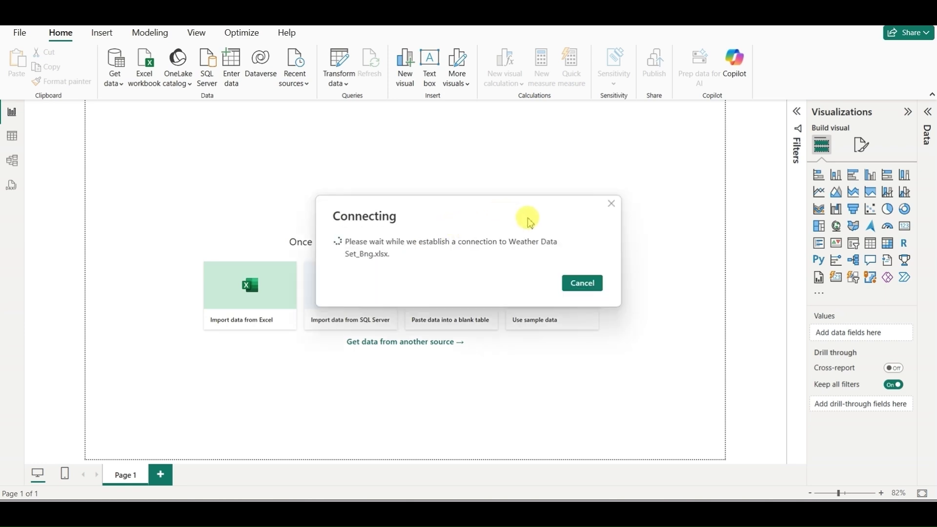
pyautogui.click(582, 279)
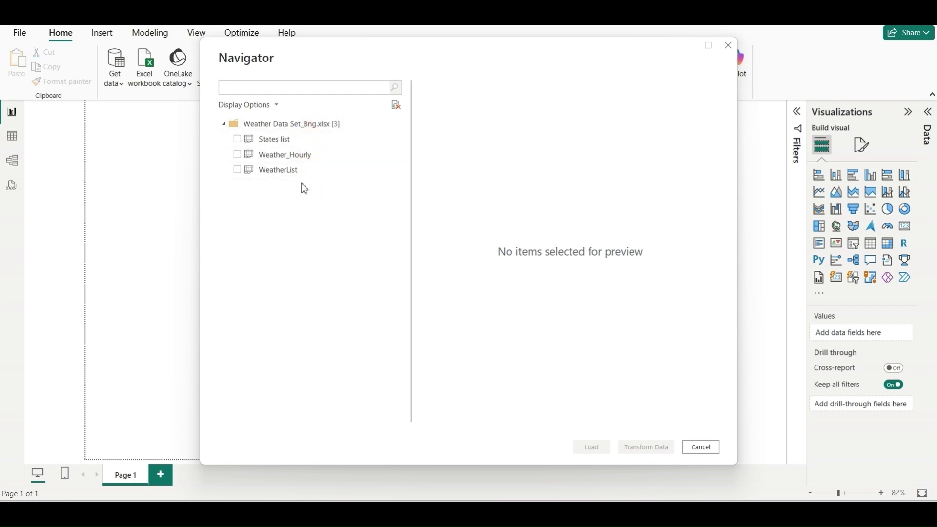
pyautogui.click(284, 145)
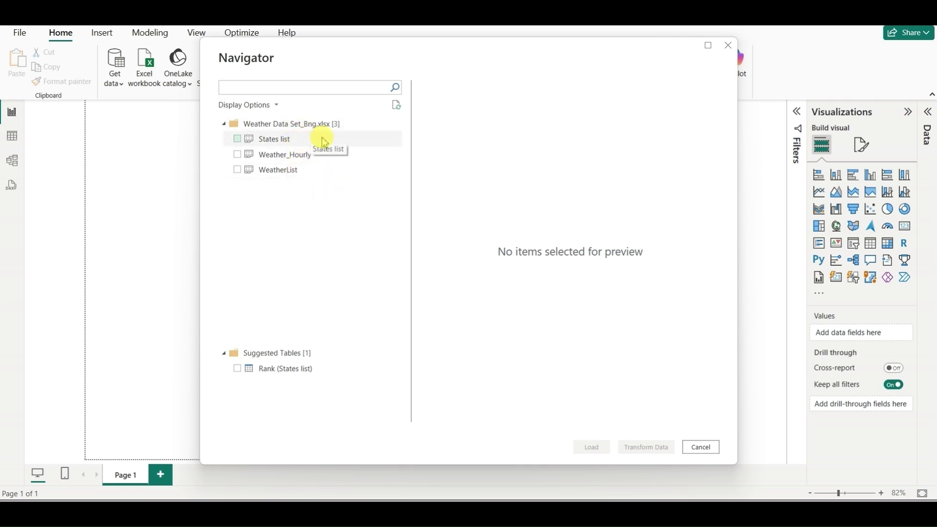
pyautogui.click(275, 155)
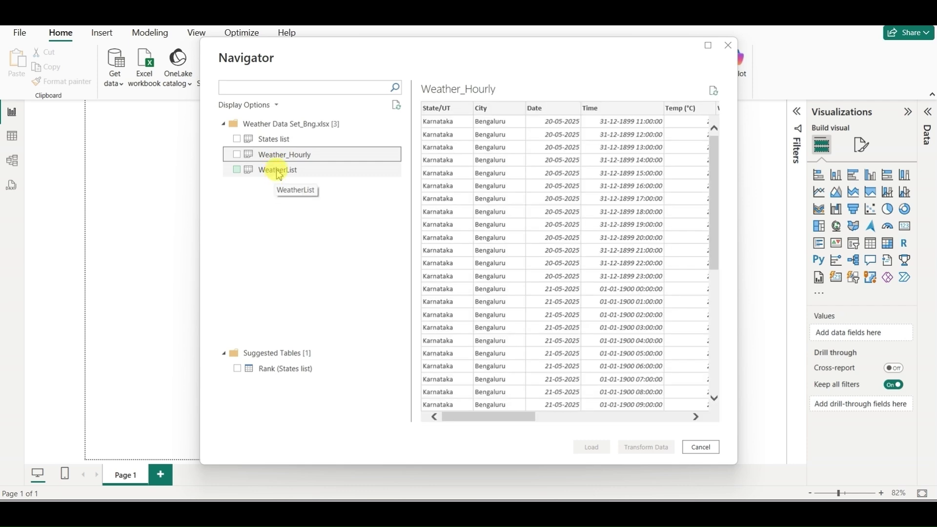
pyautogui.click(281, 171)
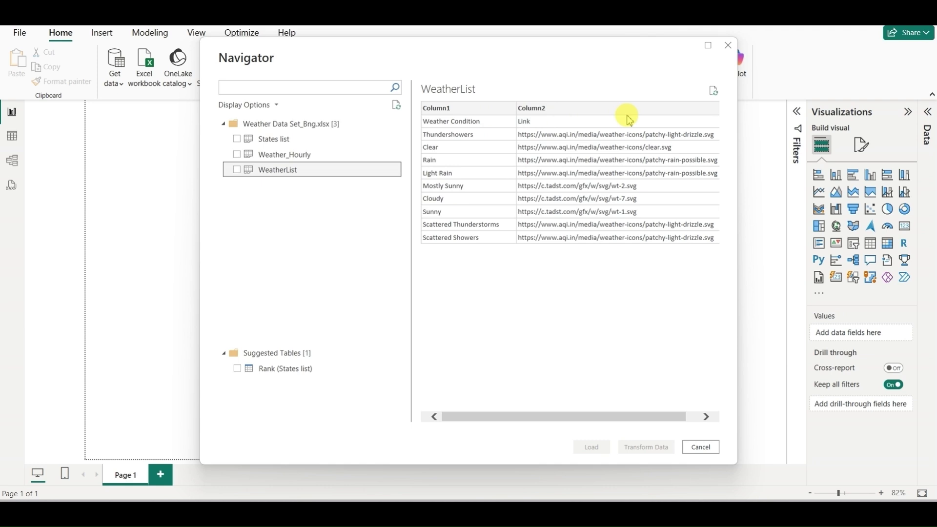
pyautogui.click(286, 139)
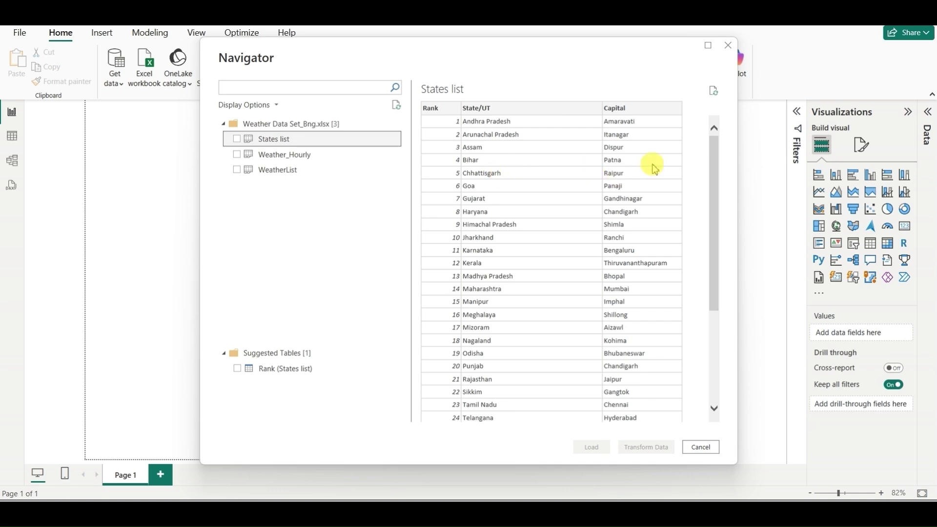
# Select the States list, Weather_Hourly and WeatherList sheets and open them in Power Query Editor for transformation.
pyautogui.click(237, 139)
pyautogui.click(239, 154)
pyautogui.click(237, 170)
pyautogui.click(238, 156)
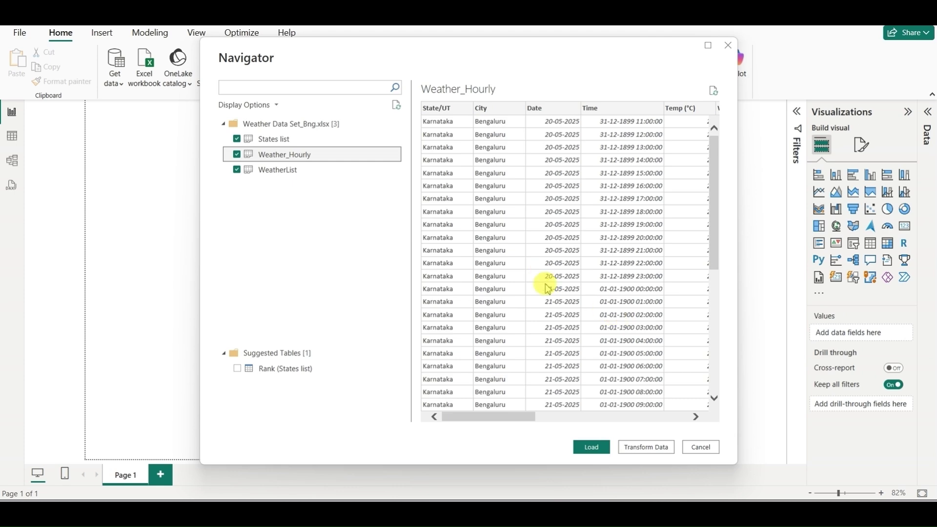
pyautogui.click(644, 451)
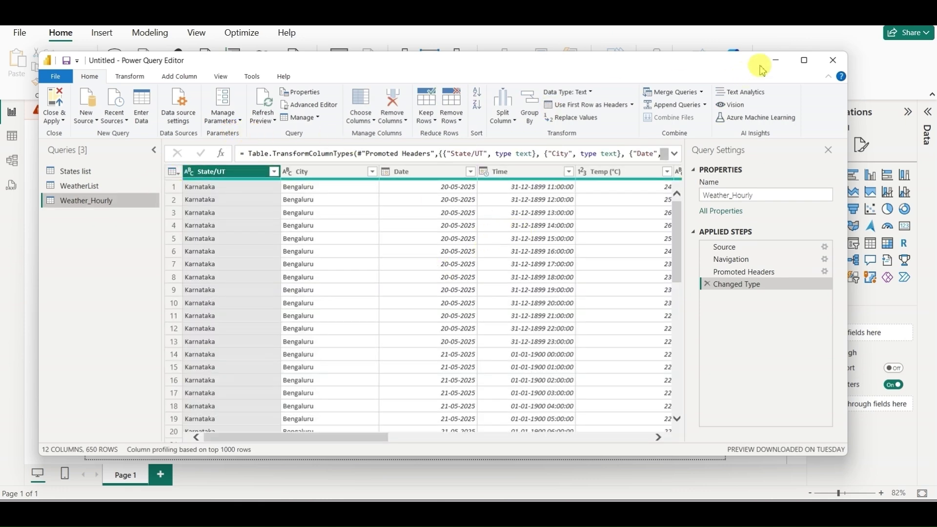
# Check the States list query and promote the first row of the WeatherList query to headers.
pyautogui.moveTo(385, 61); pyautogui.dragTo(376, 39)
pyautogui.click(68, 150)
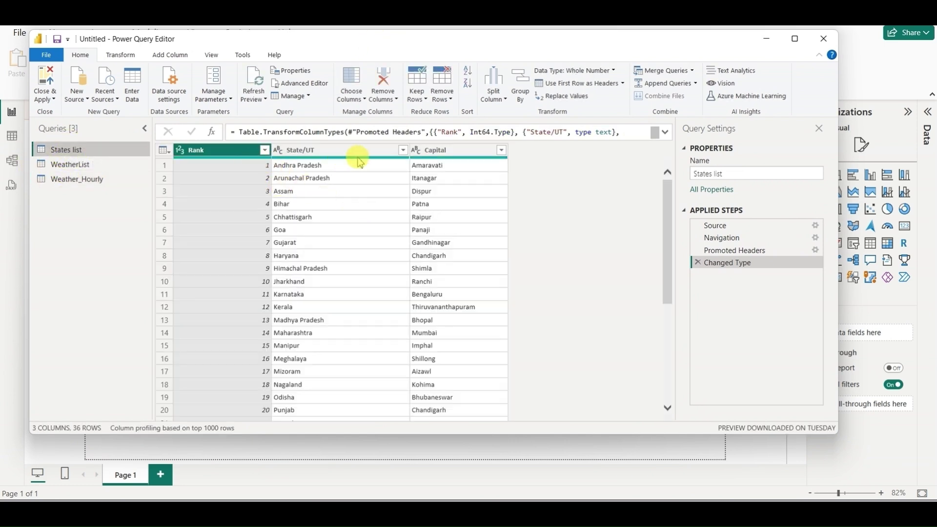
pyautogui.scroll(-4, 414, 290)
pyautogui.scroll(4, 414, 290)
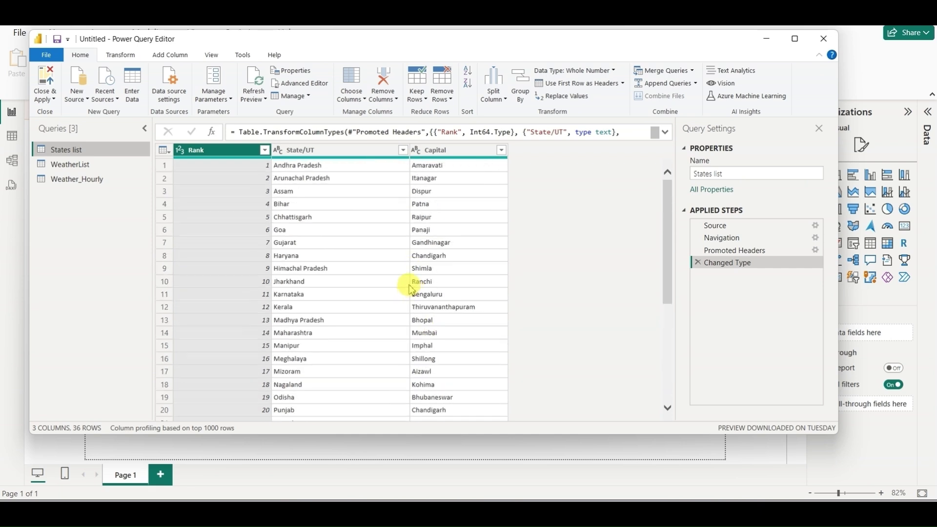
pyautogui.click(96, 165)
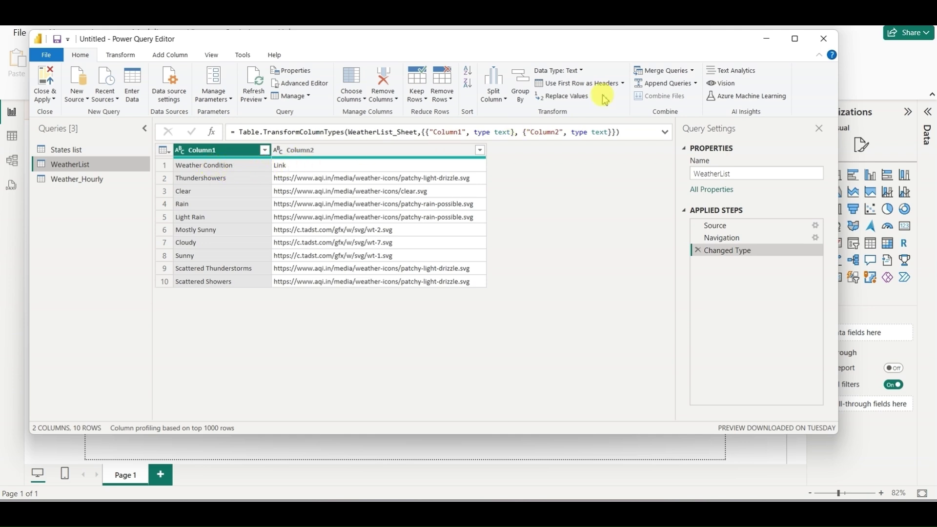
pyautogui.click(623, 84)
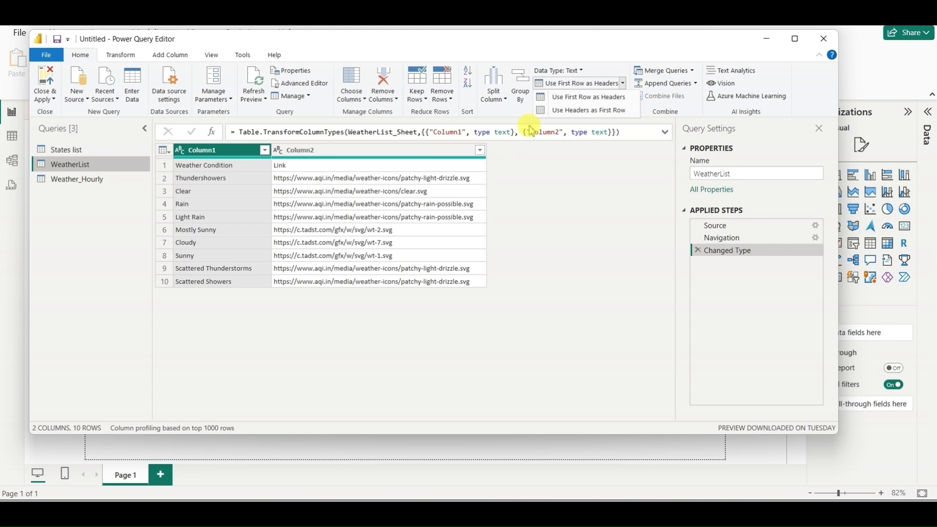
pyautogui.click(593, 97)
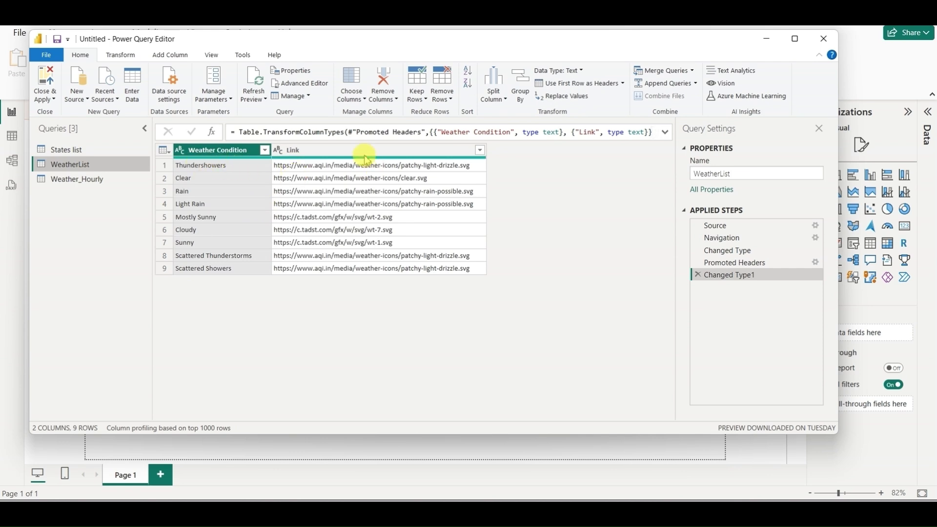
# Examine all columns of the Weather_Hourly query, from State/UT to Sunset, for wrong data types.
pyautogui.click(82, 180)
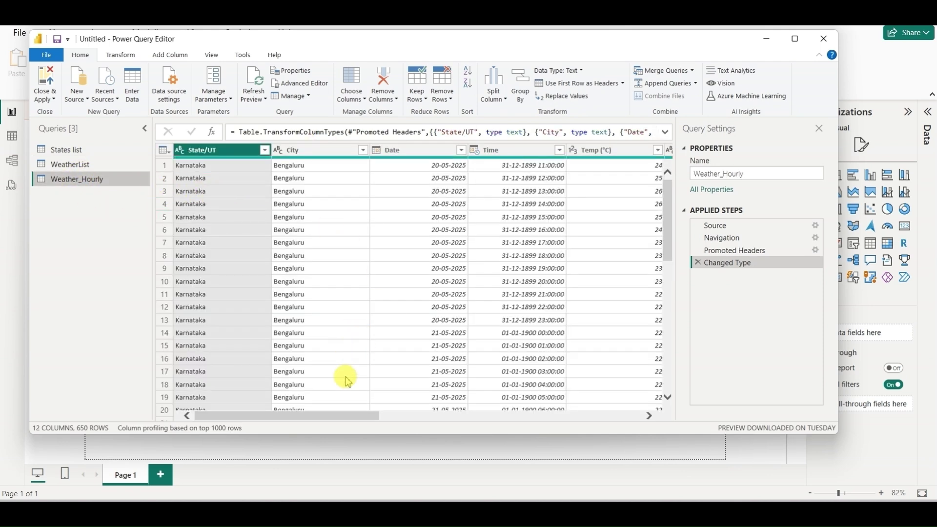
pyautogui.moveTo(294, 416)
pyautogui.mouseDown()
pyautogui.moveTo(306, 417)
pyautogui.moveTo(277, 421)
pyautogui.mouseUp()
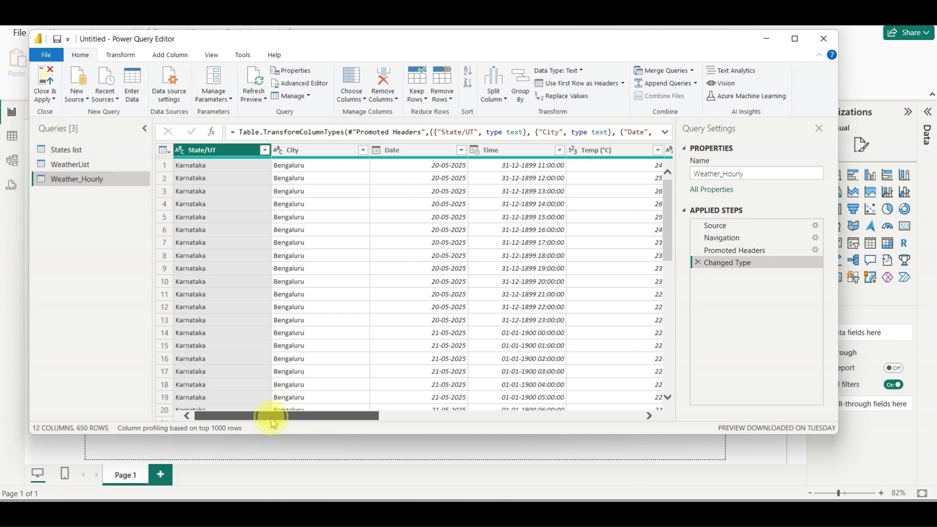
pyautogui.click(192, 162)
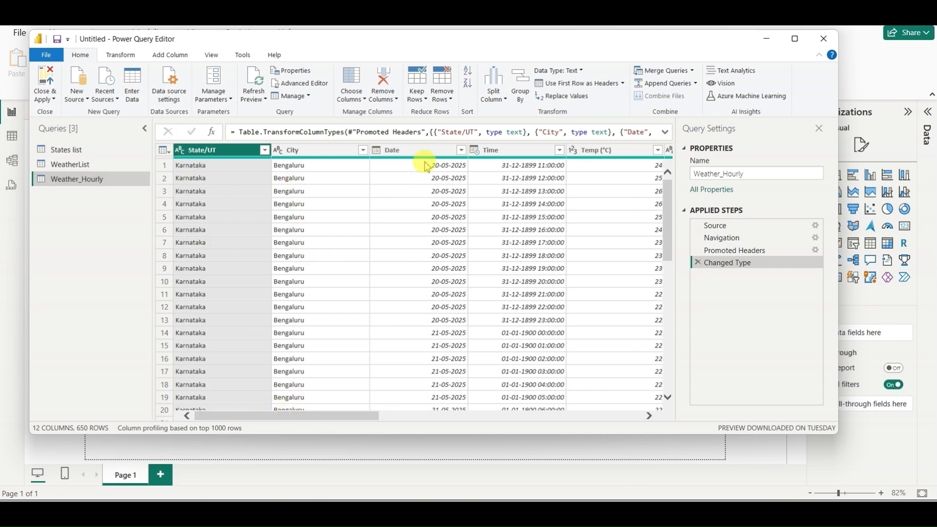
pyautogui.moveTo(334, 416); pyautogui.dragTo(395, 419)
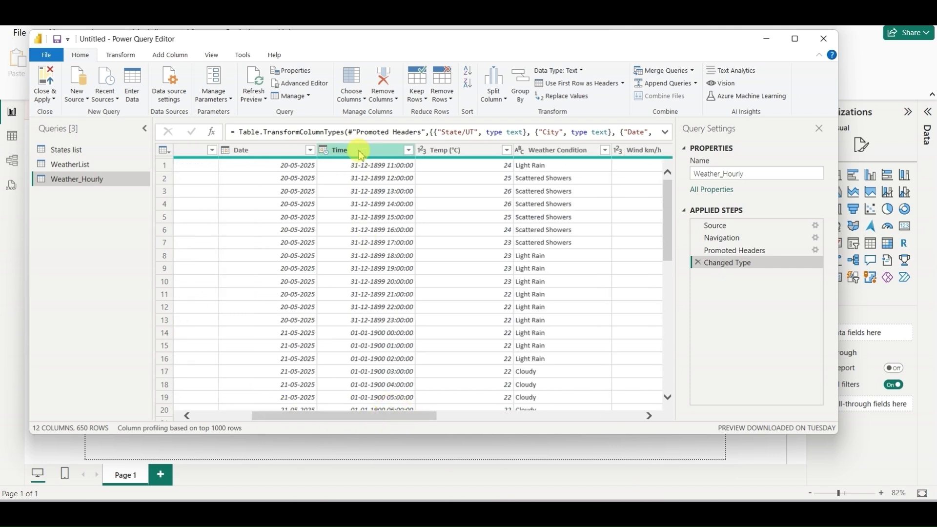
pyautogui.moveTo(408, 418); pyautogui.dragTo(638, 391)
pyautogui.click(636, 152)
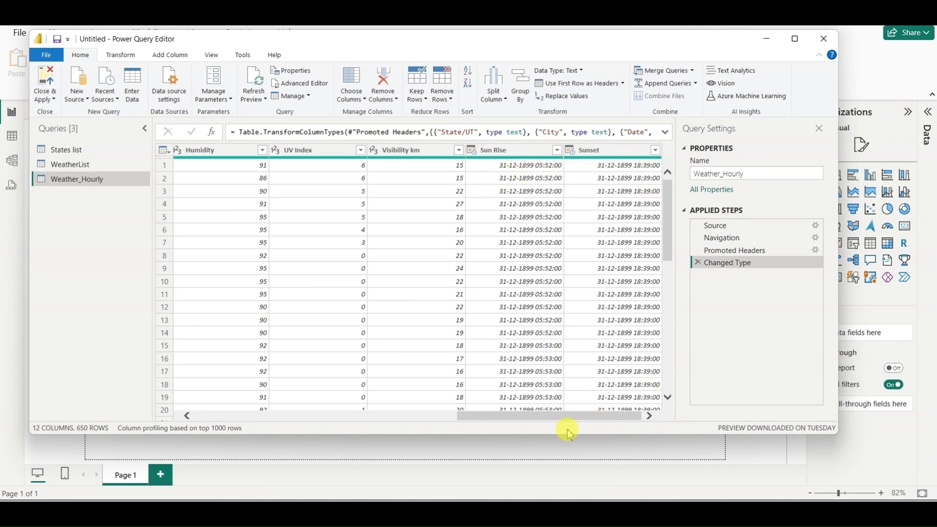
pyautogui.moveTo(568, 422); pyautogui.dragTo(379, 433)
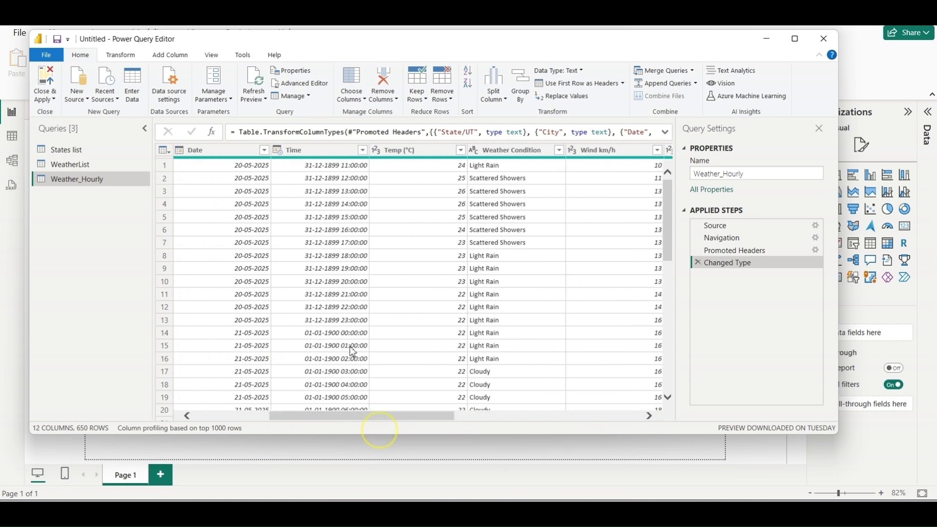
# Change the Weather_Hourly query's Time column to the Time data type, replacing the current type conversion.
pyautogui.click(334, 155)
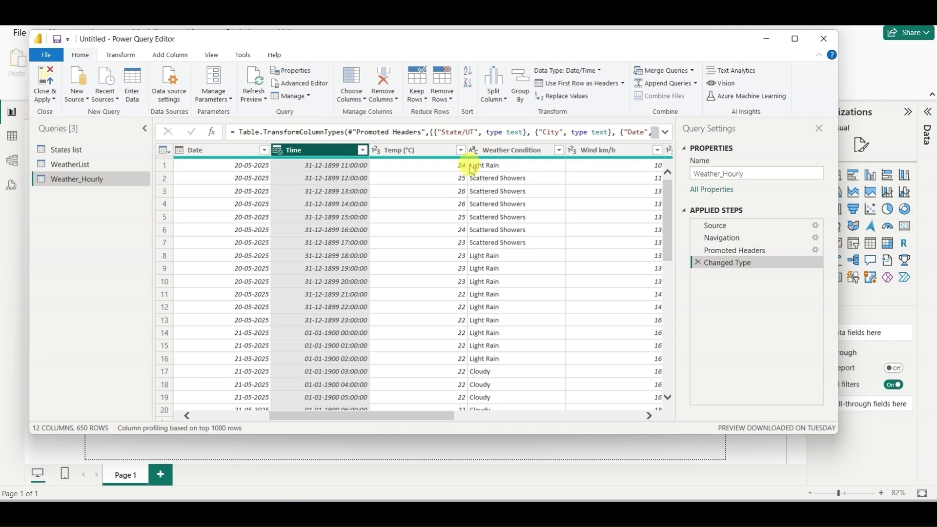
pyautogui.rightClick(320, 154)
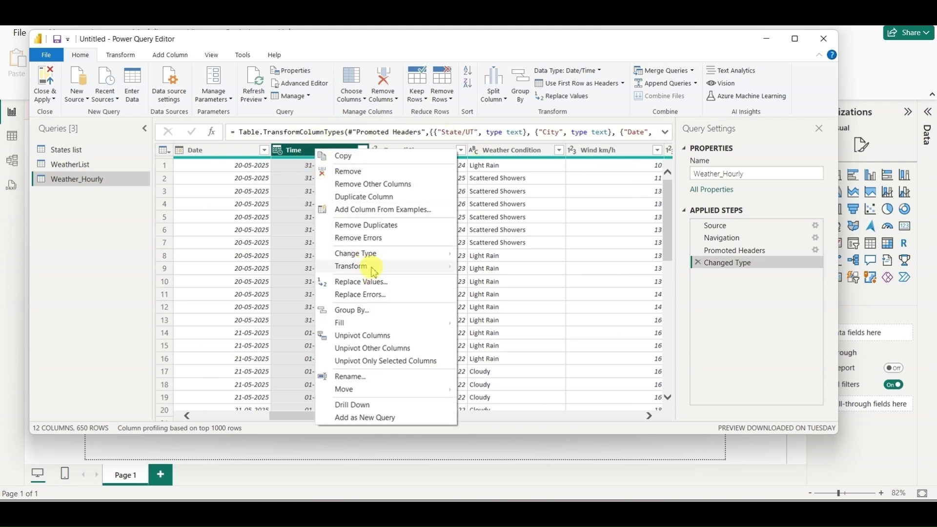
pyautogui.moveTo(371, 253)
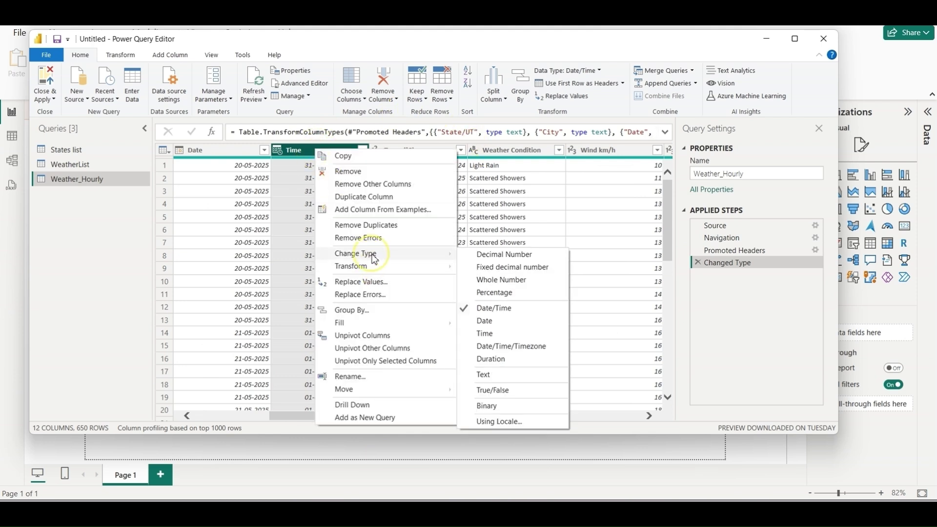
pyautogui.click(490, 334)
pyautogui.click(480, 283)
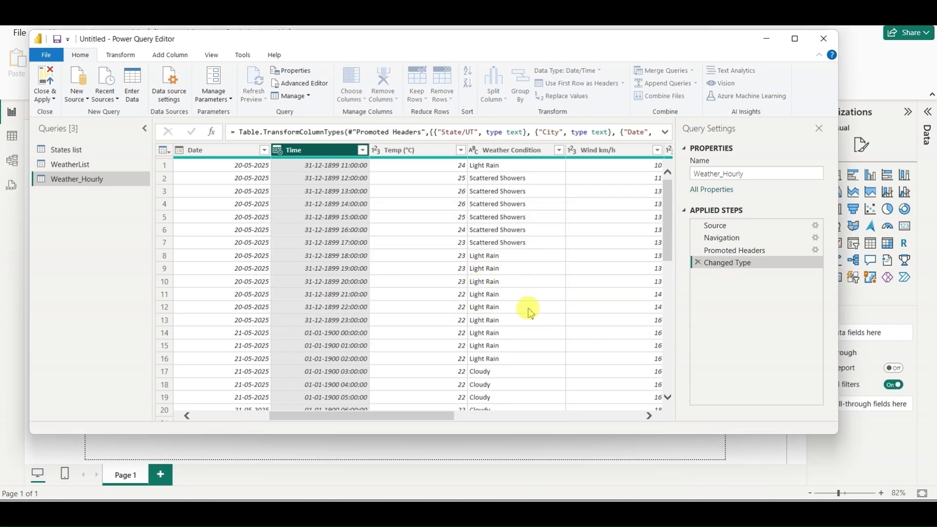
# Change the Sun Rise and Sunset columns together to the Time data type, replacing the current type conversion.
pyautogui.moveTo(426, 412); pyautogui.dragTo(638, 410)
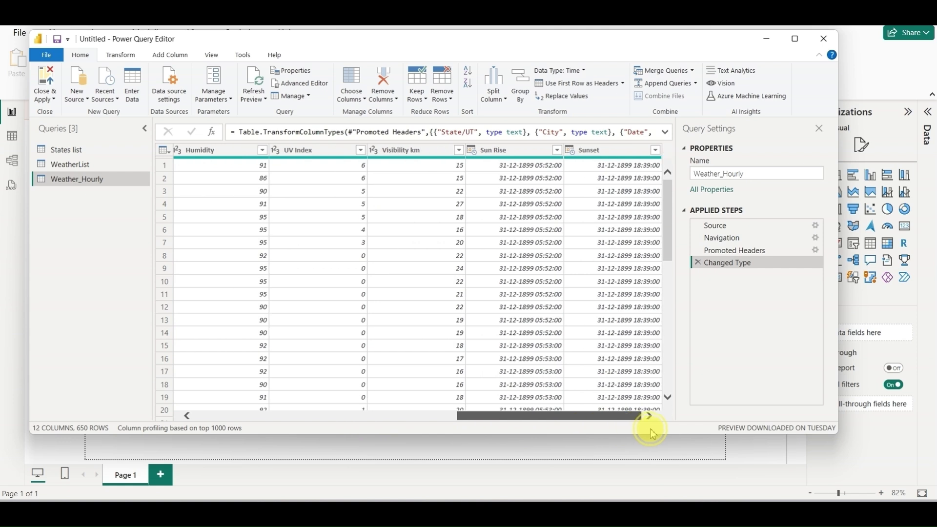
pyautogui.click(531, 156)
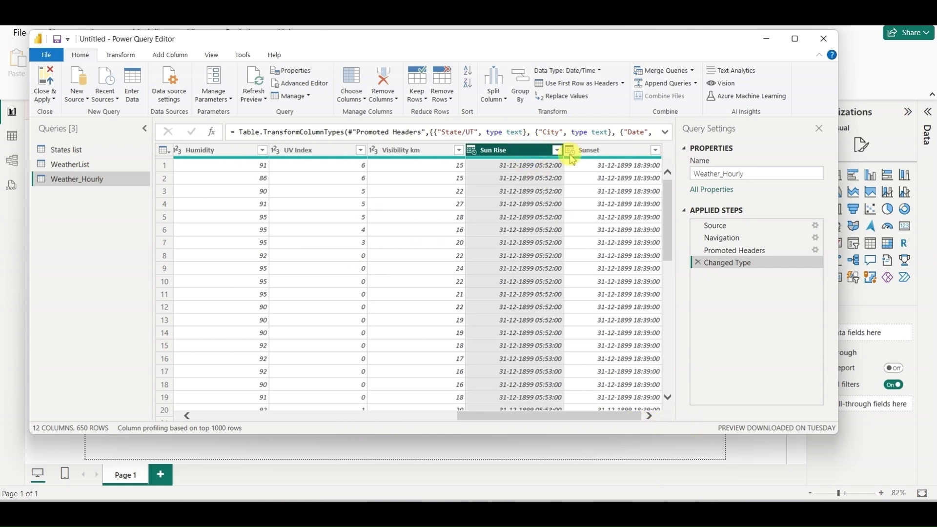
pyautogui.keyDown('ctrl'); pyautogui.click(618, 152); pyautogui.keyUp('ctrl')
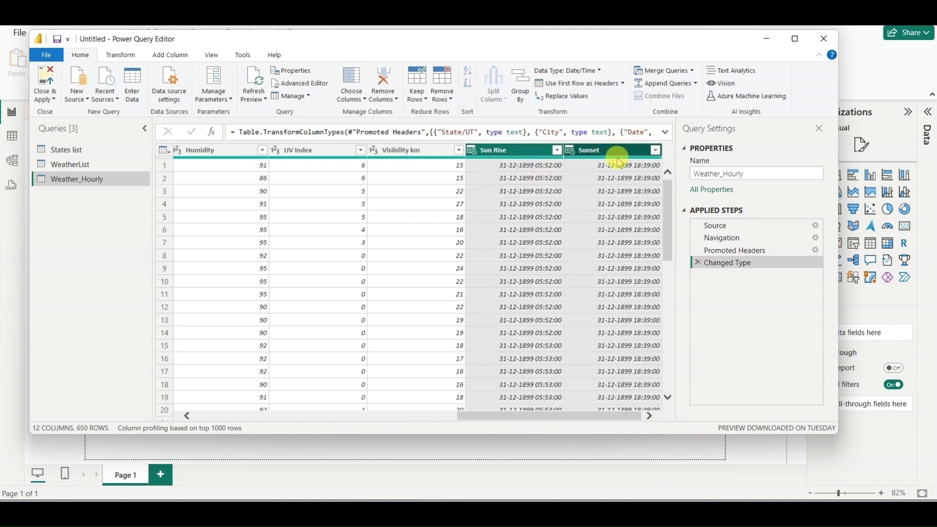
pyautogui.rightClick(615, 154)
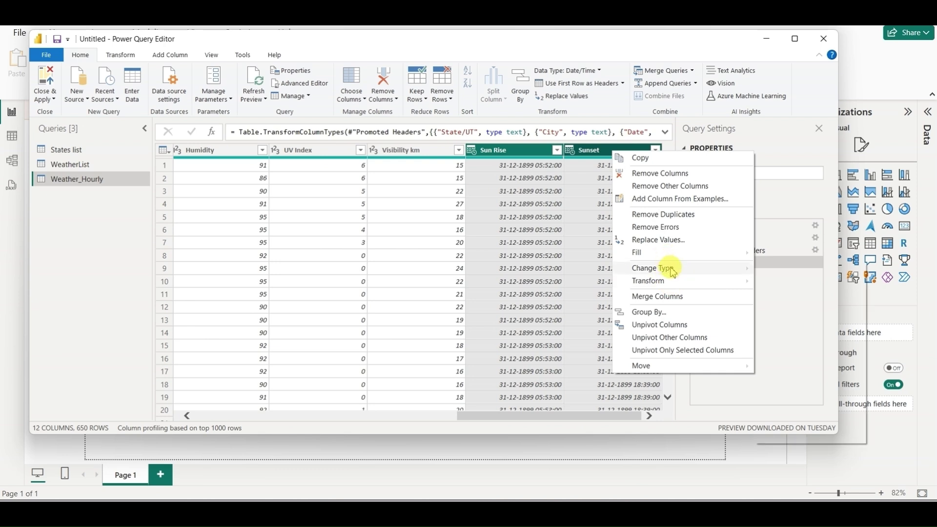
pyautogui.moveTo(672, 272)
pyautogui.click(790, 348)
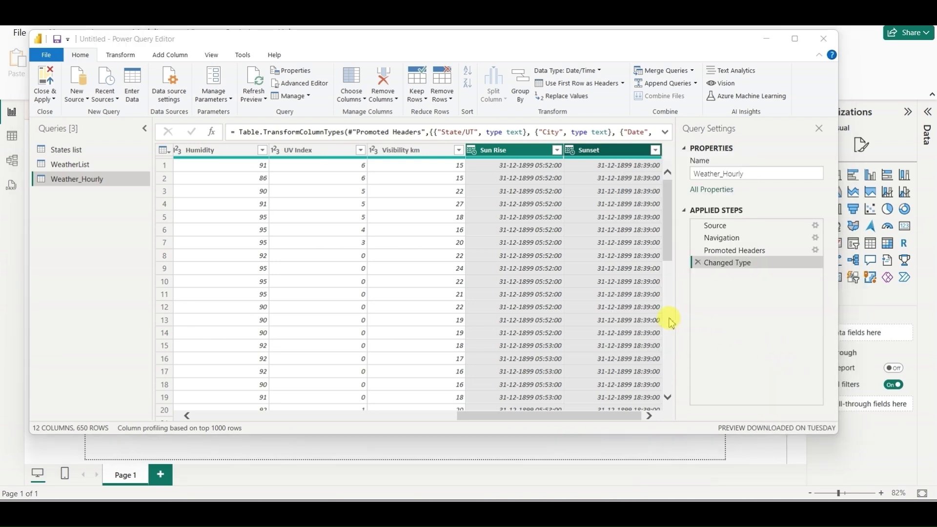
pyautogui.click(505, 285)
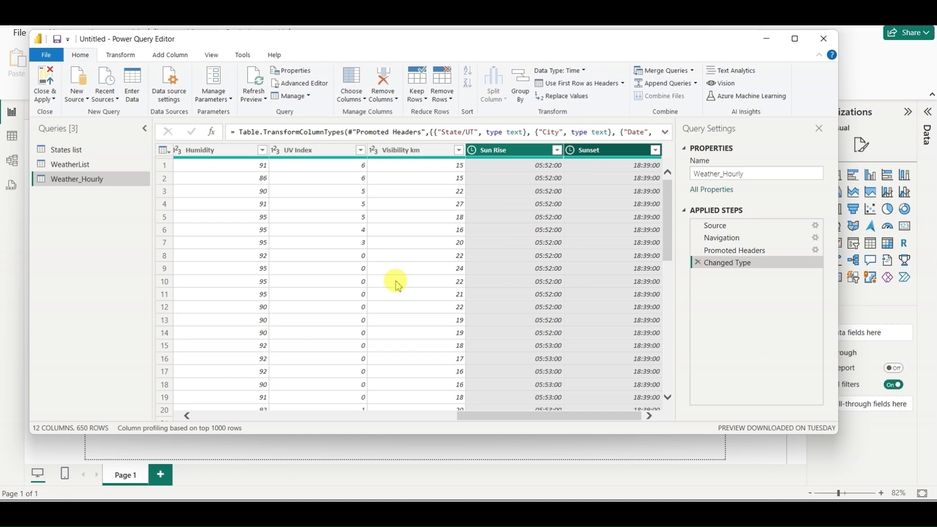
# Close the Power Query Editor and apply the query changes to load the three tables into the report.
pyautogui.moveTo(576, 420); pyautogui.dragTo(218, 437)
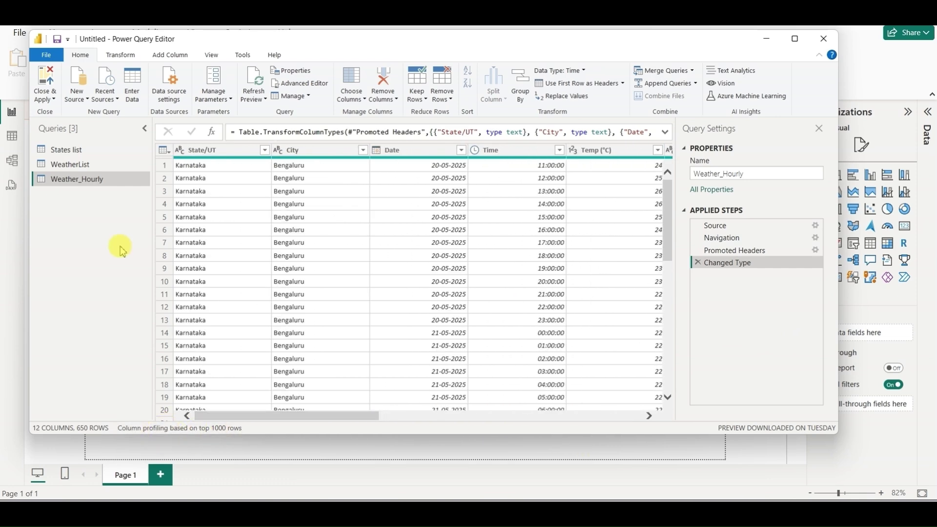
pyautogui.click(46, 97)
pyautogui.click(68, 136)
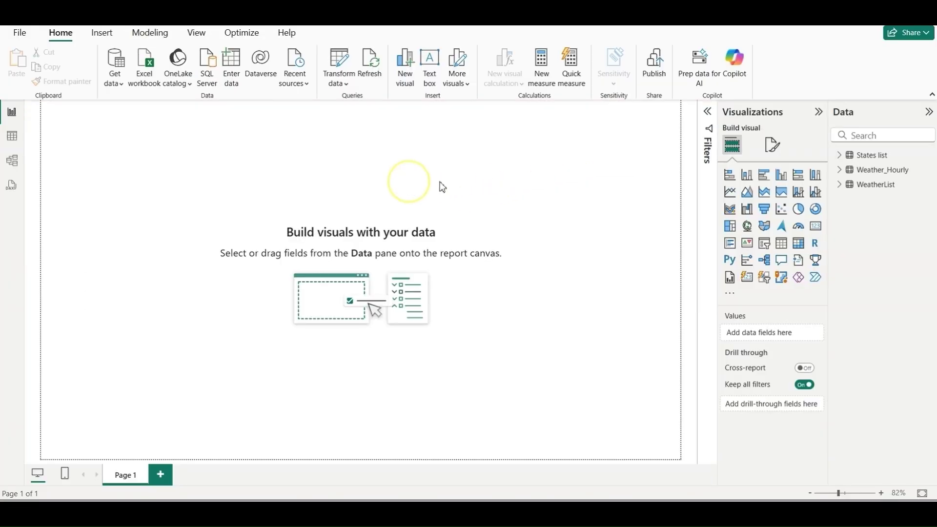
# Review the loaded rows of the States list, Weather_Hourly and WeatherList tables in Table view.
pyautogui.click(839, 155)
pyautogui.click(839, 156)
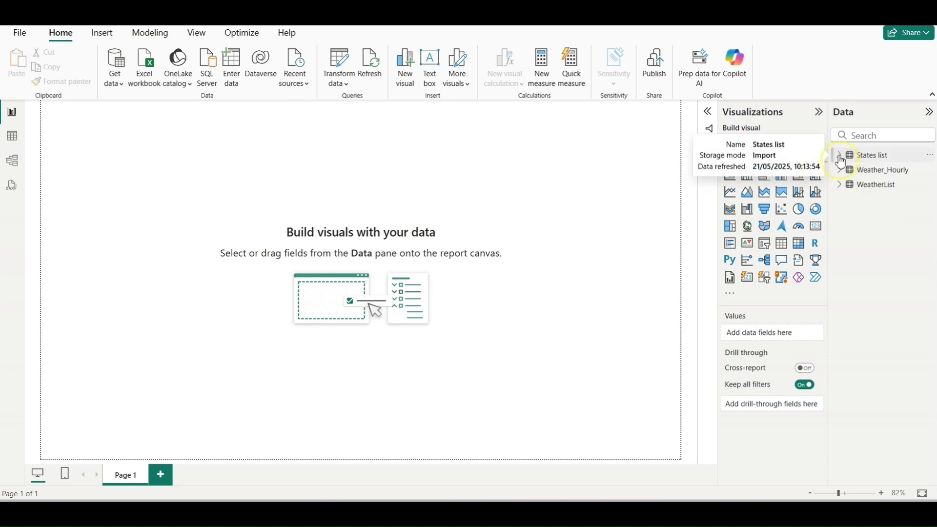
pyautogui.click(11, 137)
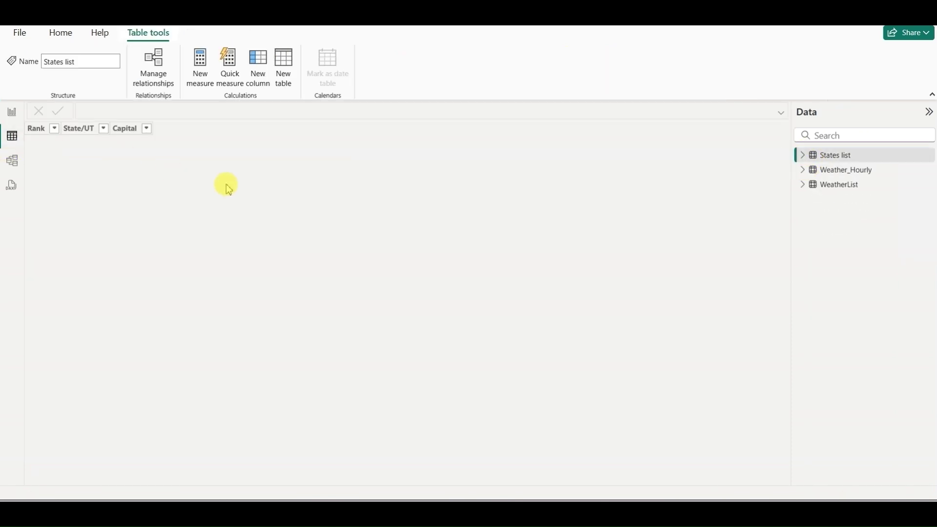
pyautogui.click(841, 172)
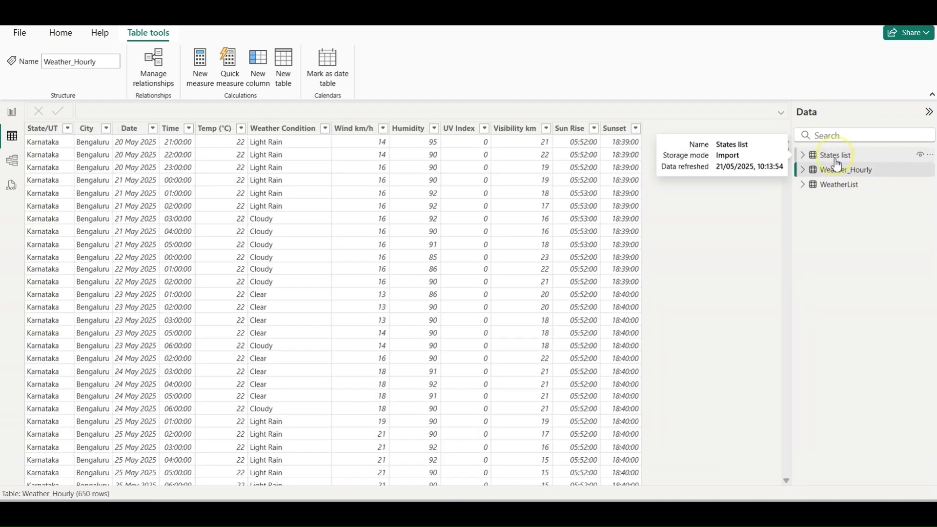
pyautogui.click(835, 157)
pyautogui.click(838, 190)
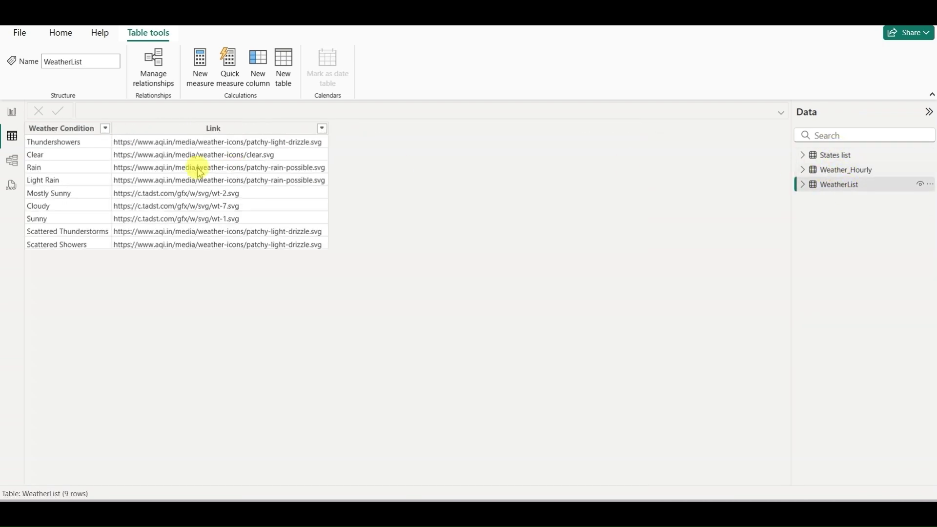
# Return to the report canvas, then create an empty table named Measures_Table and load it into the model.
pyautogui.click(11, 115)
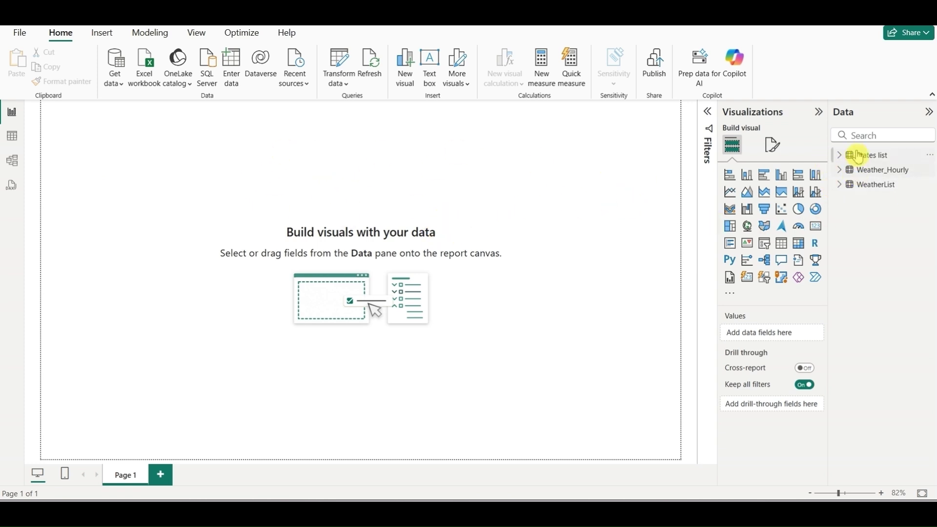
pyautogui.click(867, 191)
pyautogui.click(867, 189)
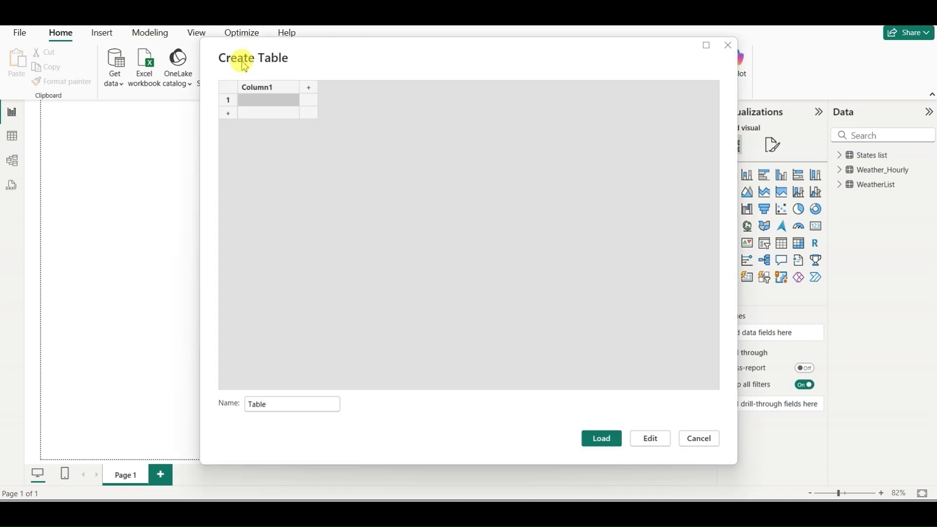
pyautogui.click(238, 64)
pyautogui.click(298, 404)
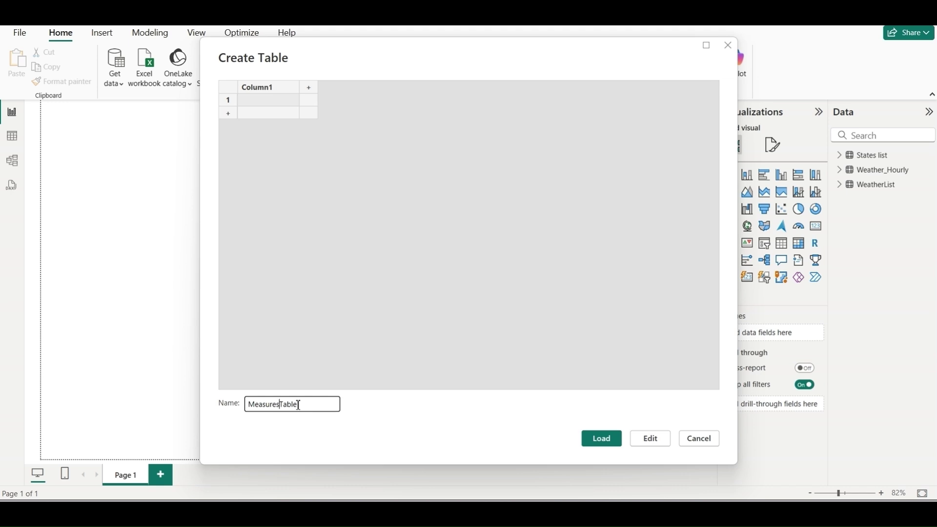
pyautogui.click(601, 438)
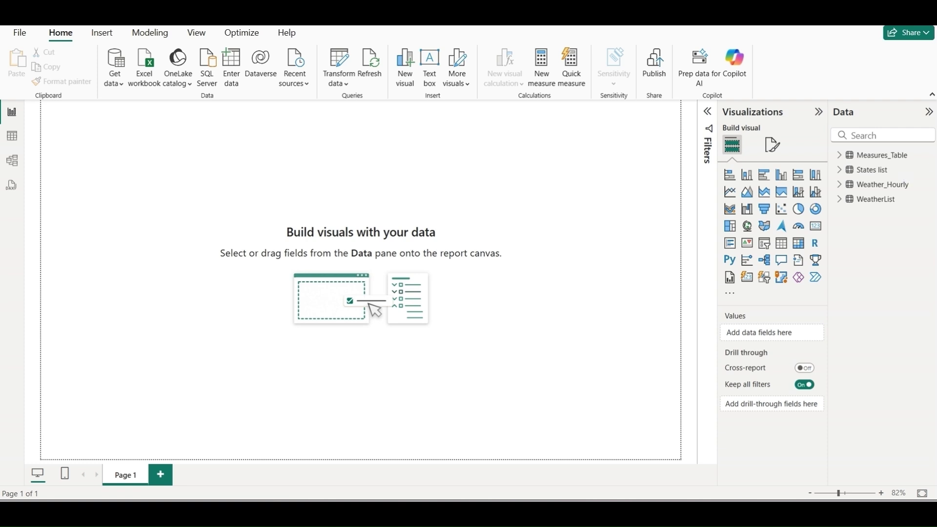
# Add a measure to Measures_Table defined as Date_Min = MIN(Weather_Hourly[Date]).
pyautogui.click(863, 155)
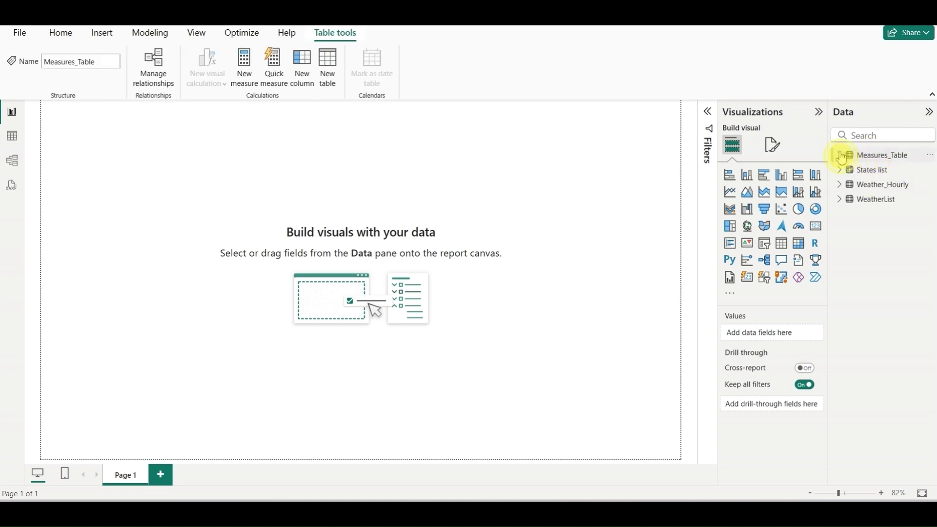
pyautogui.click(840, 156)
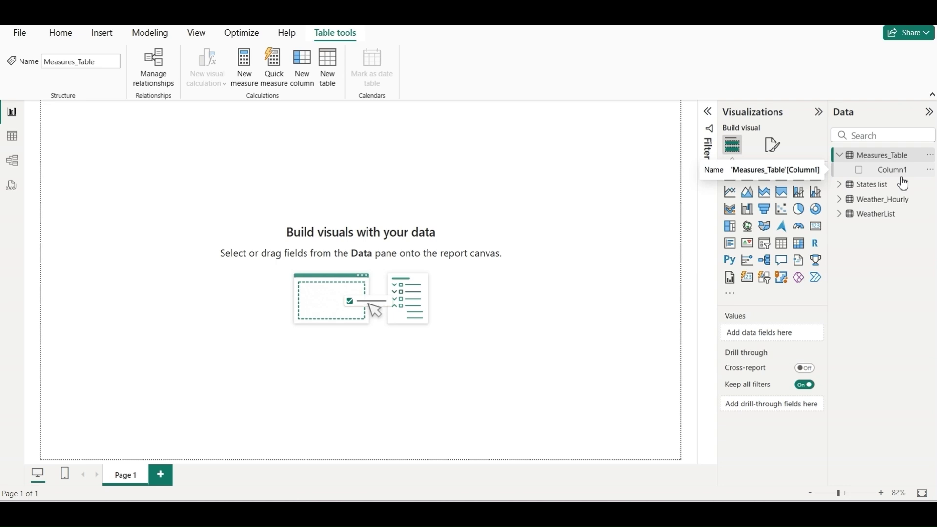
pyautogui.click(929, 155)
pyautogui.click(869, 181)
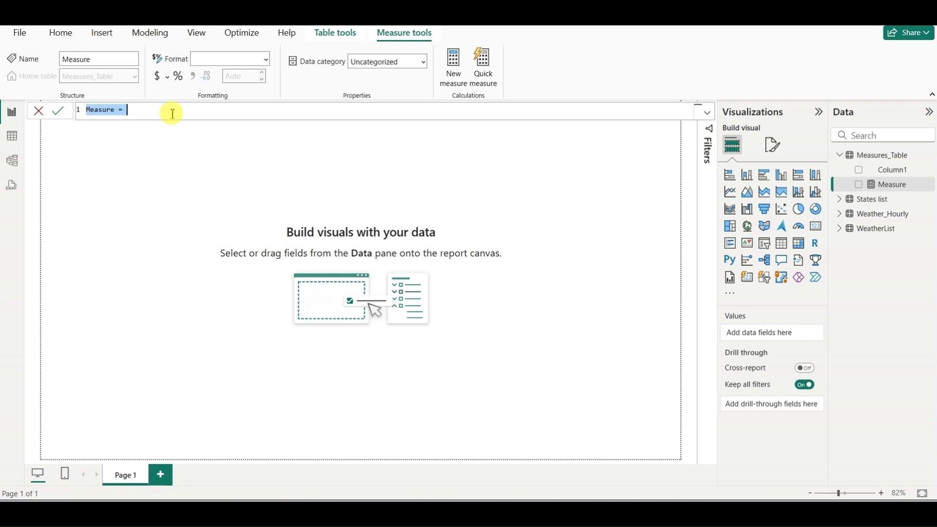
pyautogui.write('Date_Min')
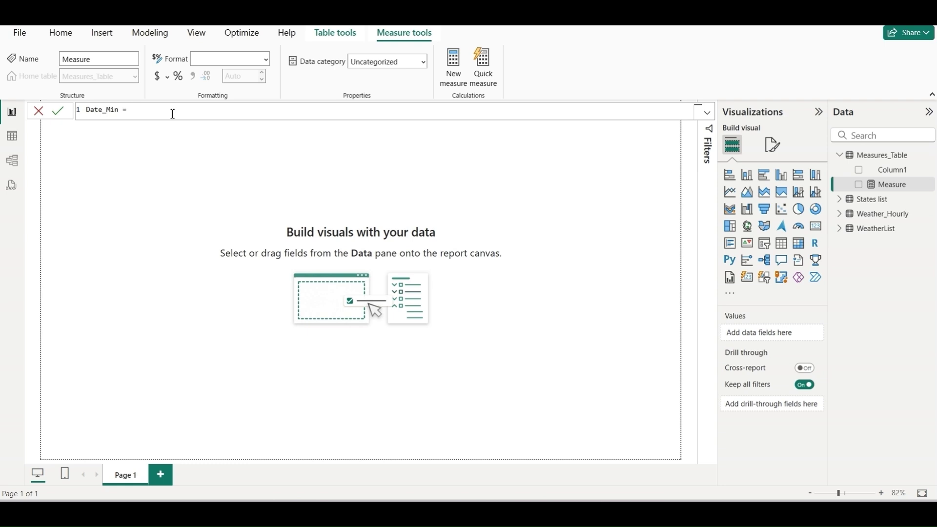
pyautogui.write('MIN(')
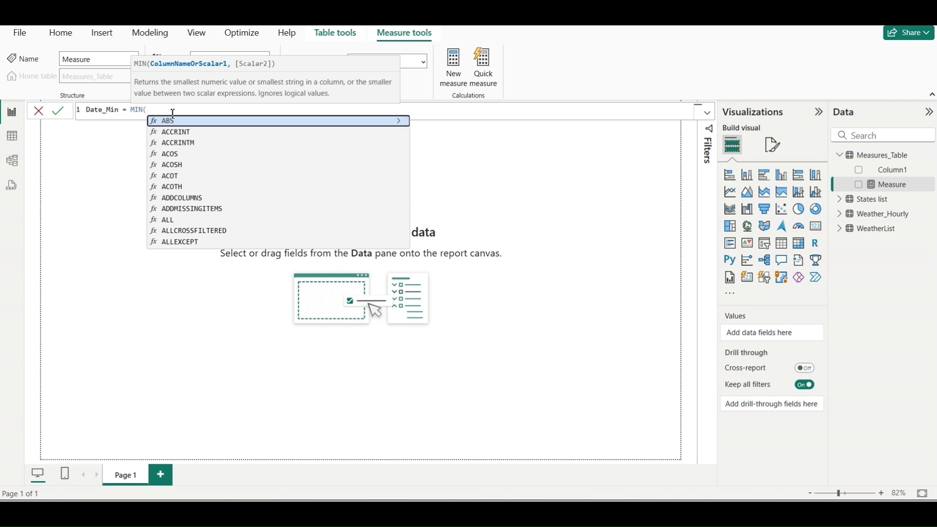
pyautogui.write('Wea')
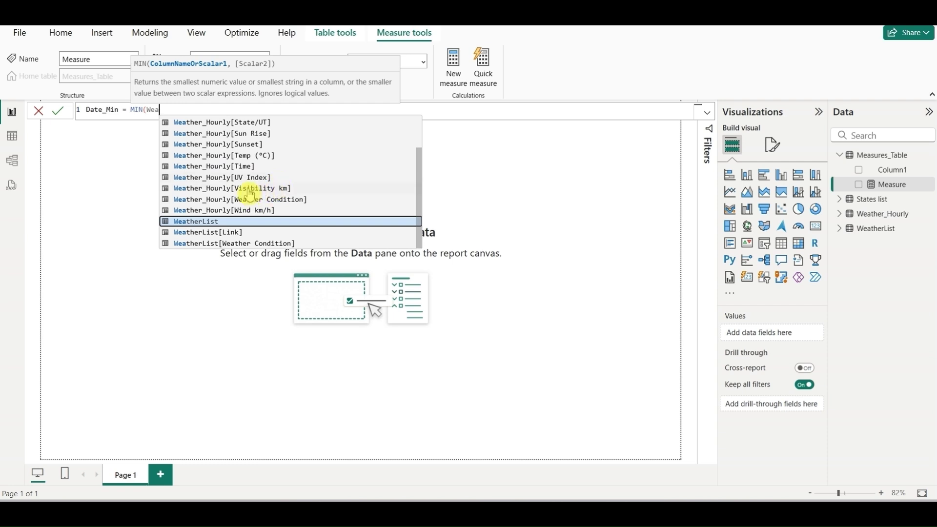
pyautogui.scroll(1, 249, 191)
pyautogui.click(221, 130)
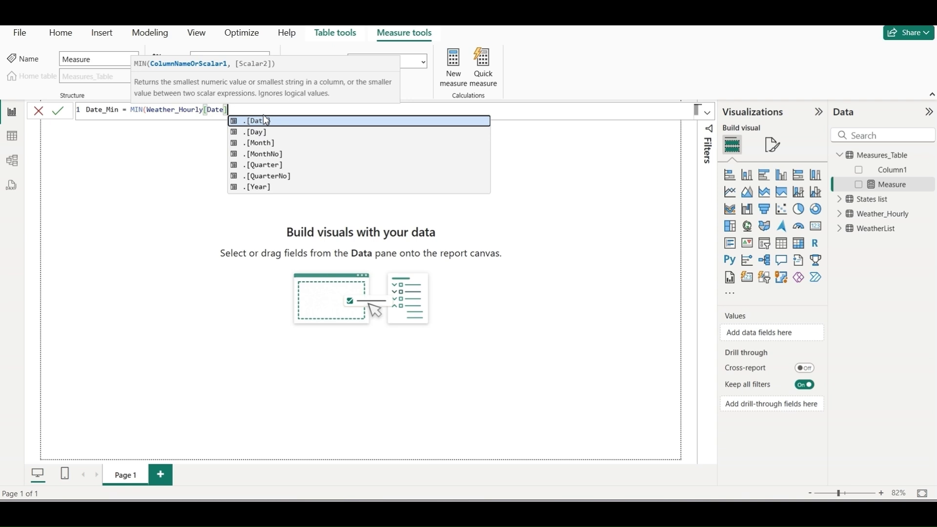
pyautogui.write(')')
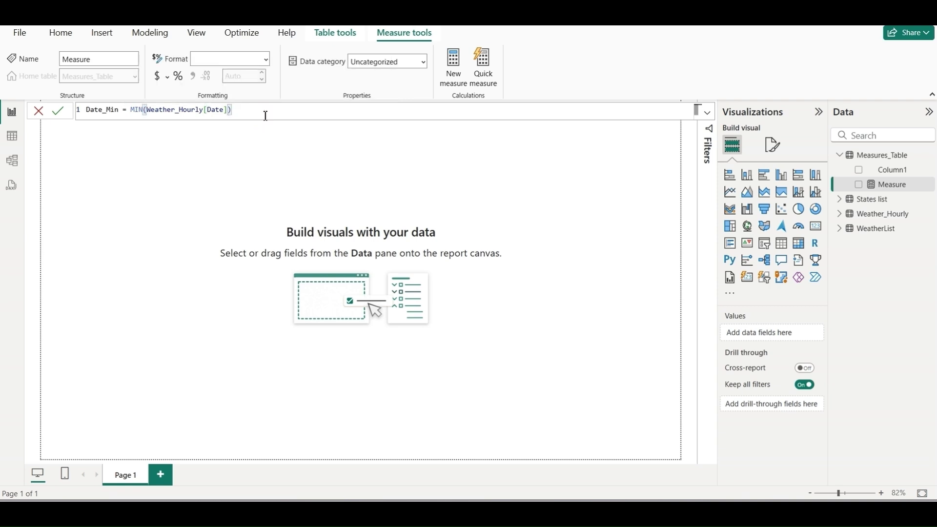
pyautogui.click(264, 116)
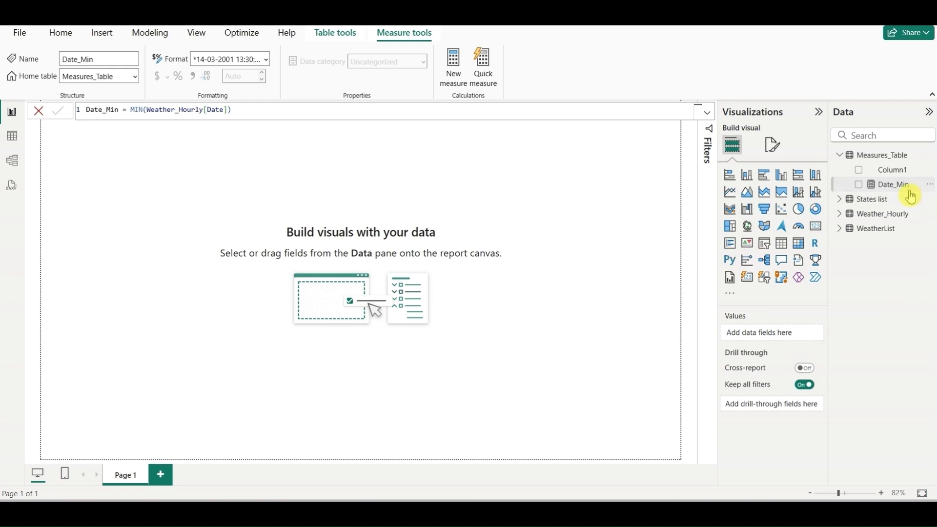
# Show Date_Min in a card visual on the report page, widening the card and moving it to the middle of the canvas.
pyautogui.moveTo(892, 191); pyautogui.dragTo(364, 207)
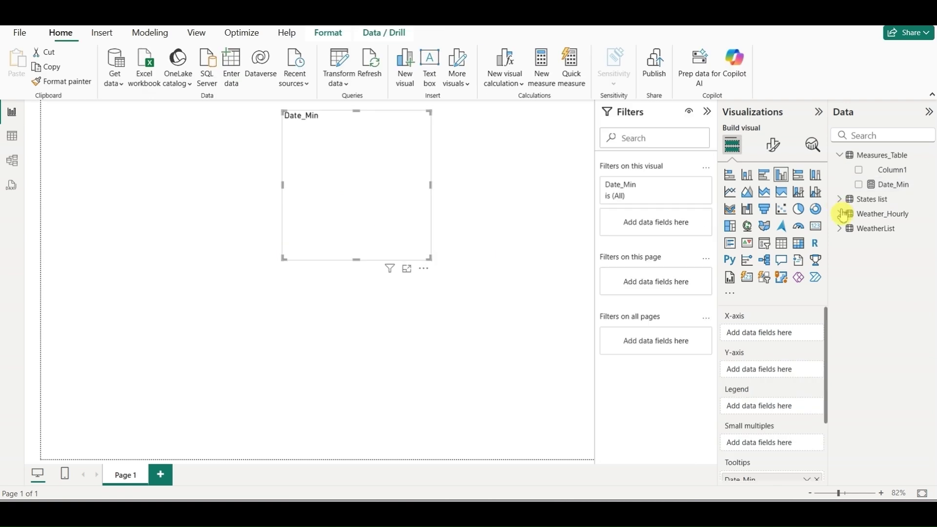
pyautogui.click(708, 115)
pyautogui.click(816, 226)
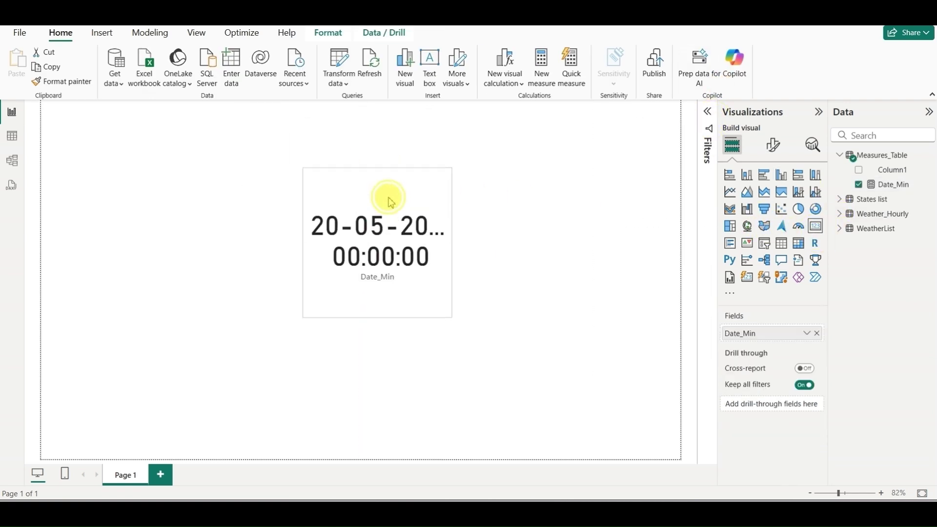
pyautogui.moveTo(450, 315); pyautogui.dragTo(644, 324)
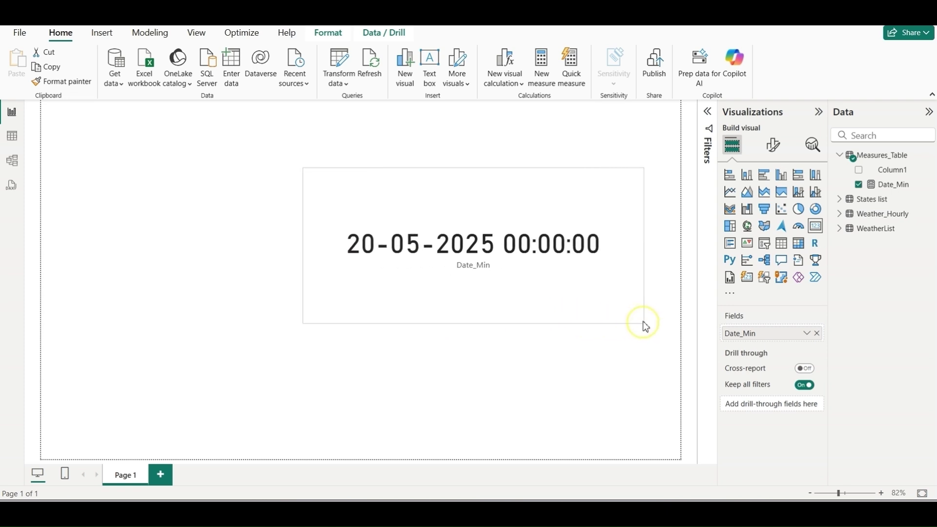
pyautogui.moveTo(489, 172); pyautogui.dragTo(425, 185)
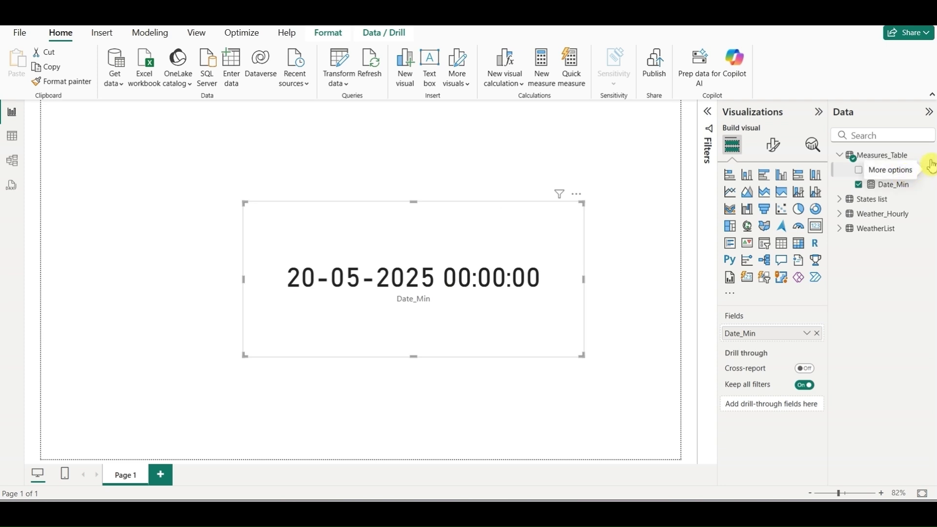
pyautogui.click(930, 155)
pyautogui.press('Escape')
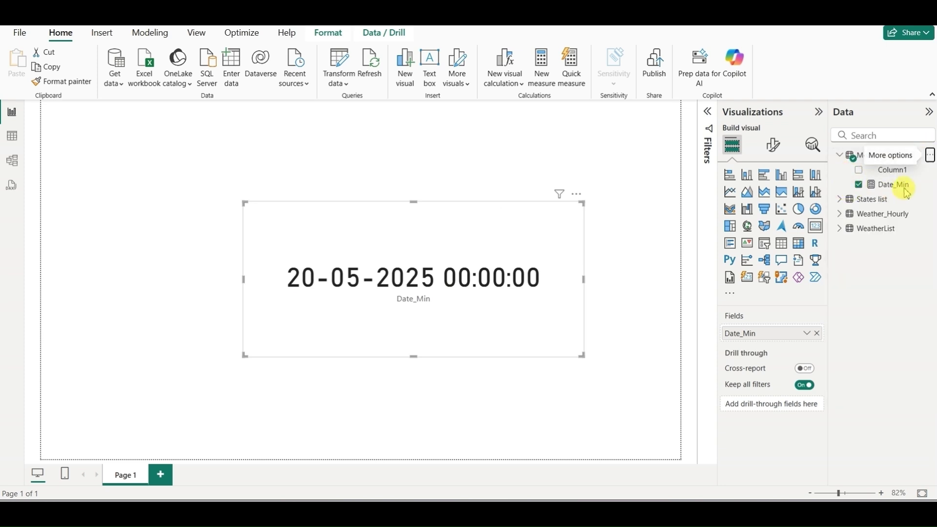
pyautogui.press('Escape')
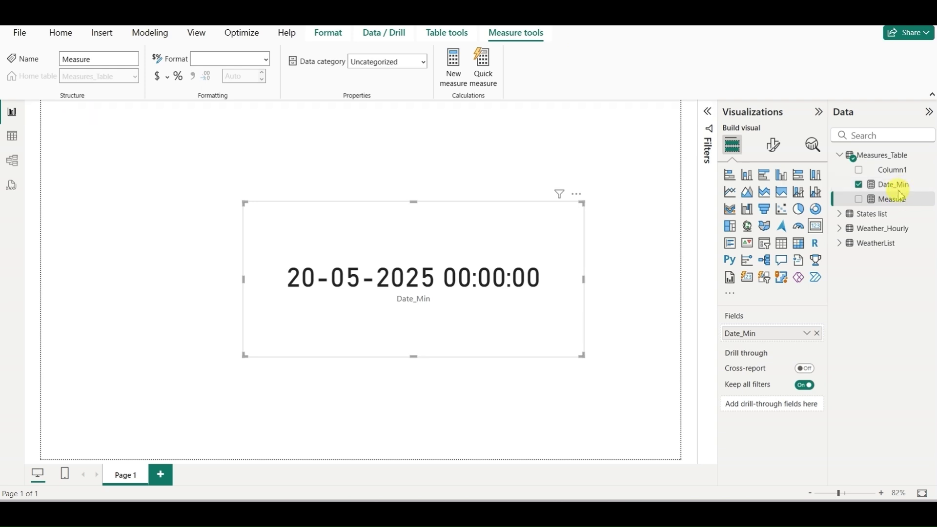
# Copy the Date_Min formula and paste it into a new measure in Measures_Table.
pyautogui.click(893, 186)
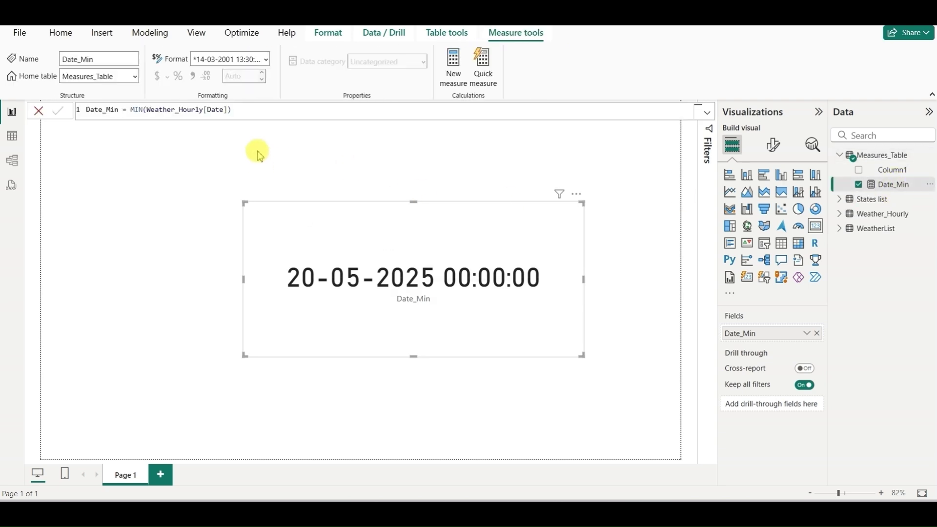
pyautogui.tripleClick(246, 111)
pyautogui.hotkey('ctrl', 'c')
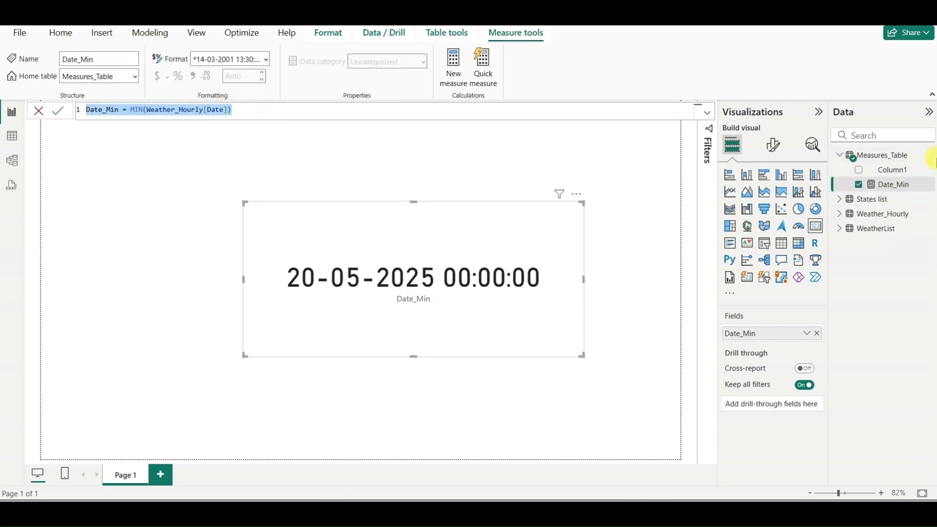
pyautogui.click(929, 159)
pyautogui.press('Escape')
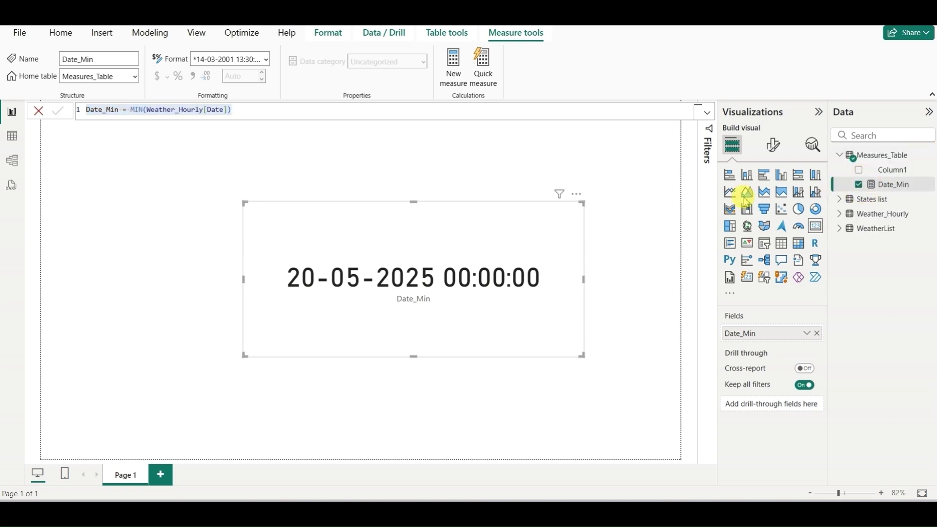
pyautogui.hotkey('ctrl', 'a')
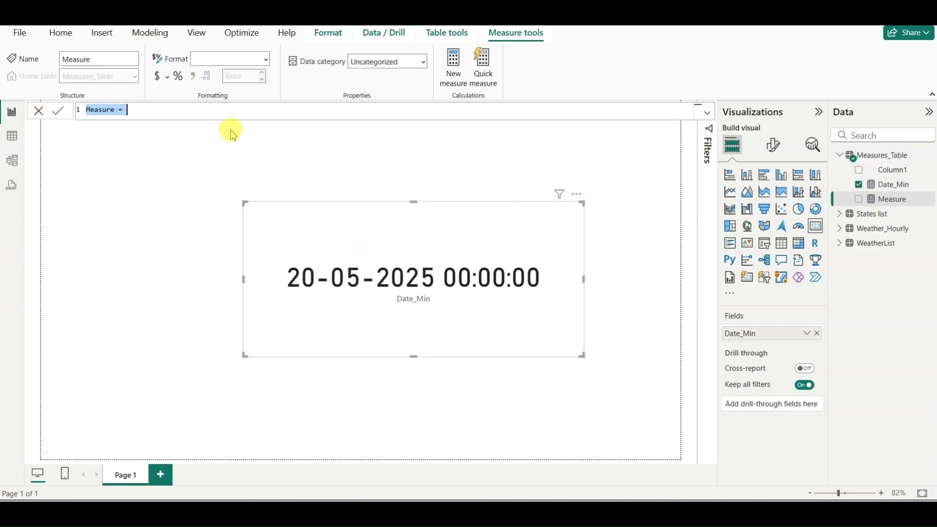
pyautogui.hotkey('ctrl', 'v')
# Edit the pasted formula to Date_Max = MAX(Weather_Hourly[Date]) and commit the measure.
pyautogui.doubleClick(112, 109)
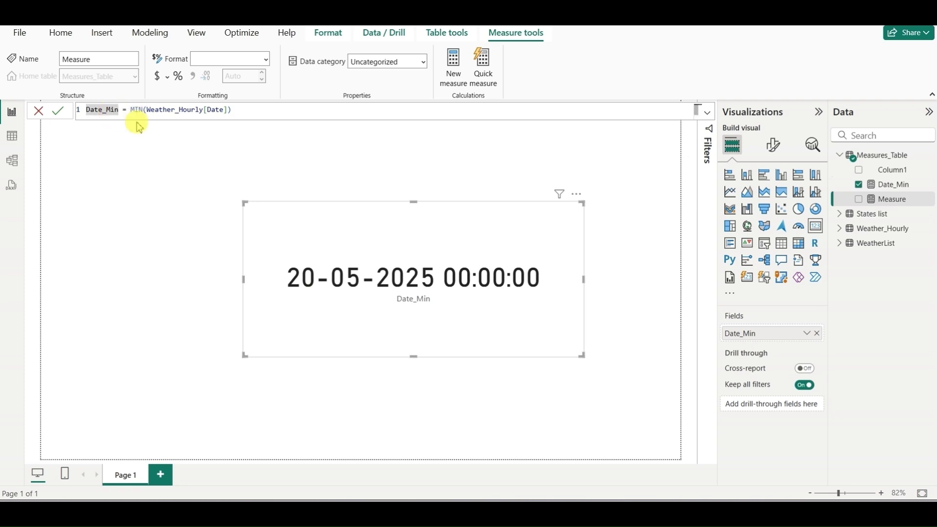
pyautogui.press('Right')
pyautogui.press('Right')
pyautogui.press('BackSpace')
pyautogui.press('BackSpace')
pyautogui.write('ax')
pyautogui.press('Delete')
pyautogui.press('Delete')
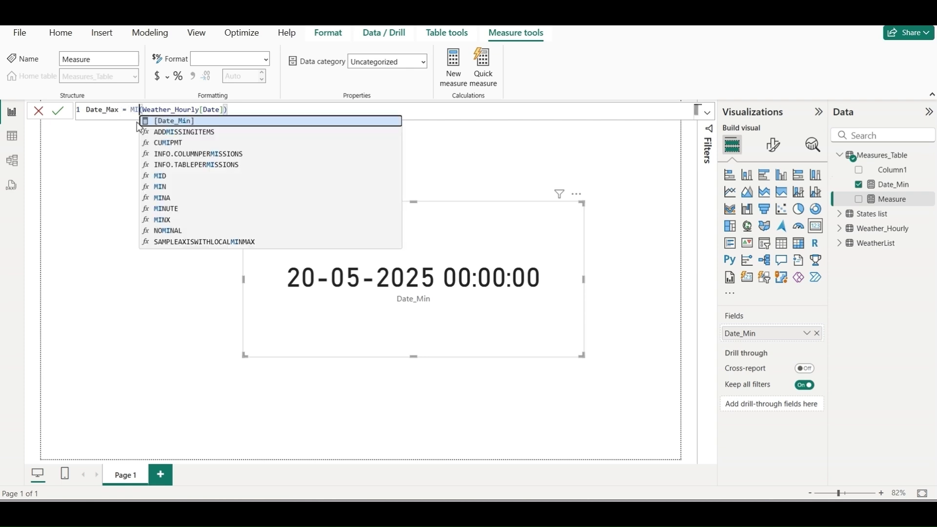
pyautogui.write('AX')
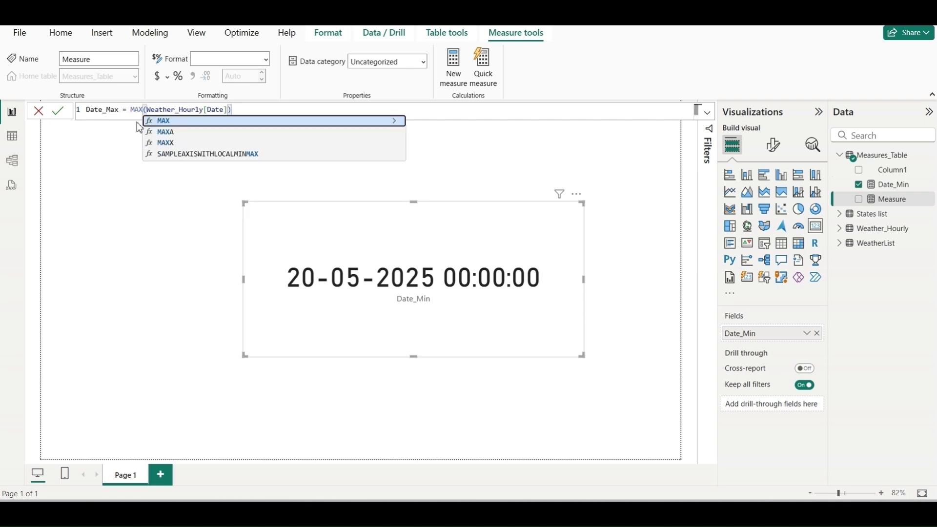
pyautogui.click(158, 120)
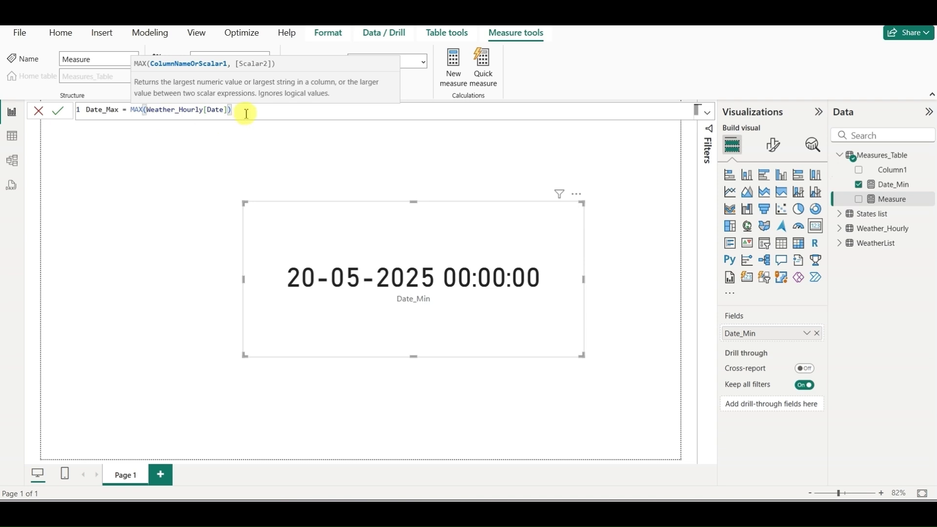
pyautogui.click(57, 111)
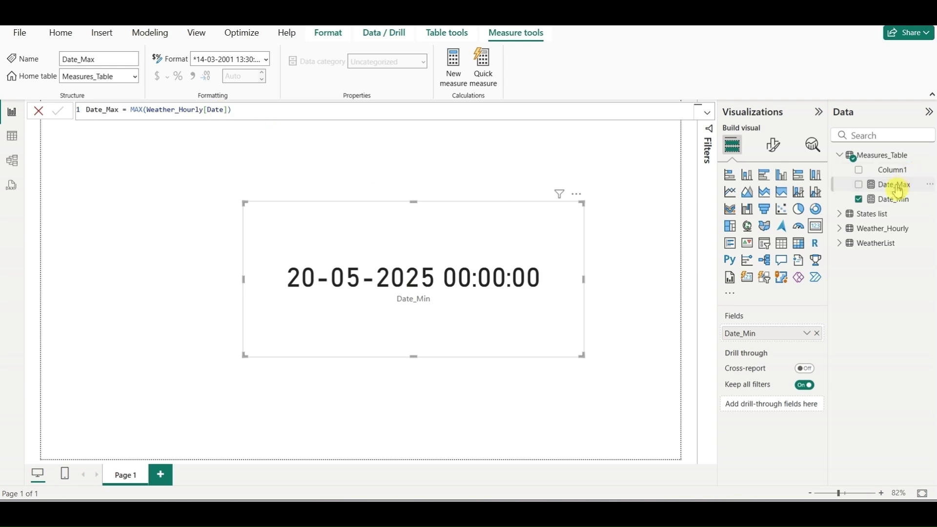
# Shrink the Date_Min card to a smaller rectangle and duplicate it on the page.
pyautogui.moveTo(583, 355); pyautogui.dragTo(450, 278)
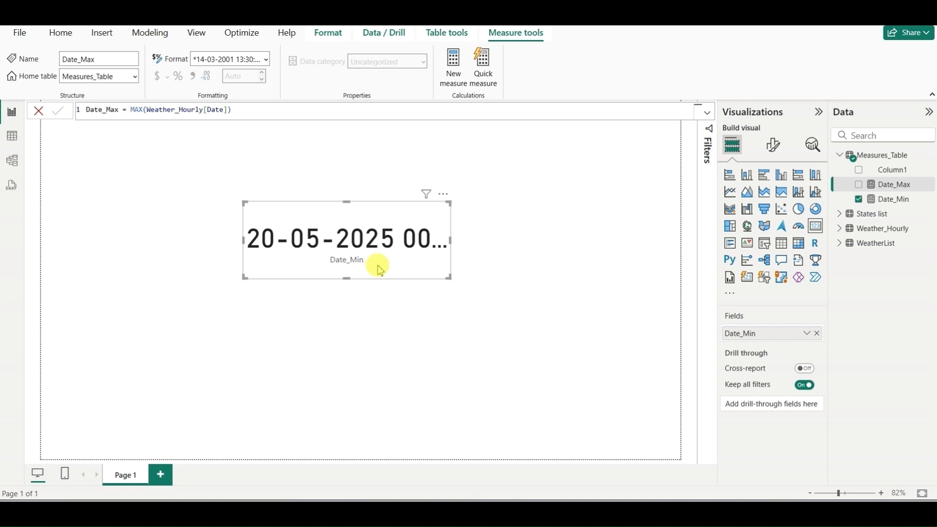
pyautogui.click(380, 270)
pyautogui.hotkey('ctrl', 'c')
pyautogui.hotkey('ctrl', 'v')
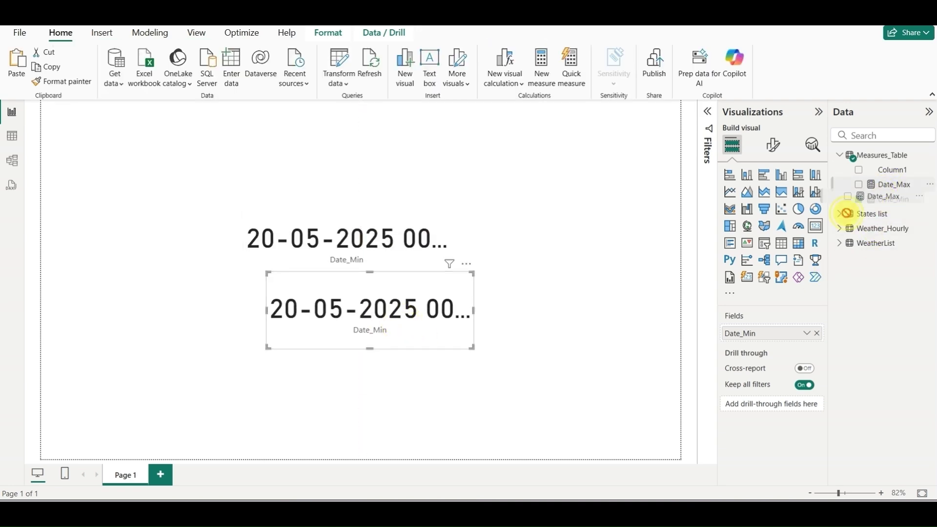
# Replace the duplicate card's field with Date_Max, align it under the original, and move the Date_Min card up and away from it.
pyautogui.moveTo(888, 185); pyautogui.dragTo(788, 334)
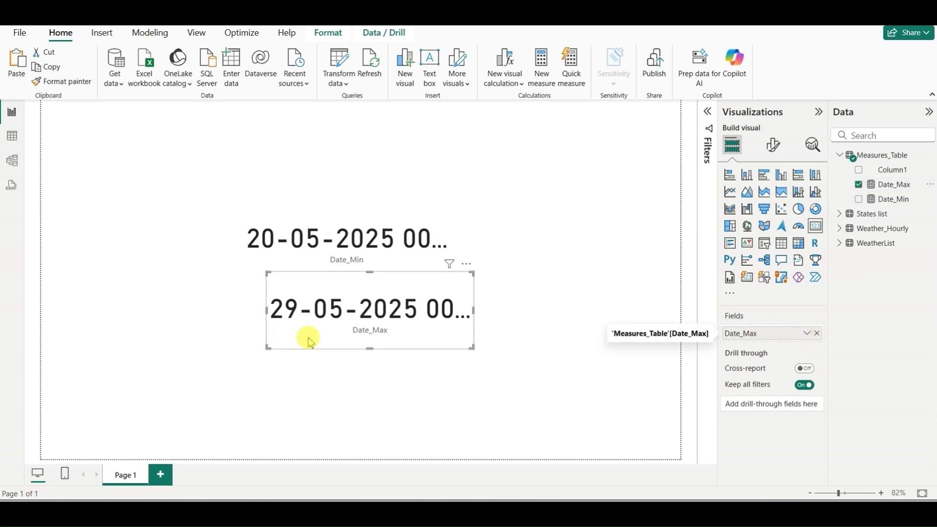
pyautogui.moveTo(324, 293); pyautogui.dragTo(300, 291)
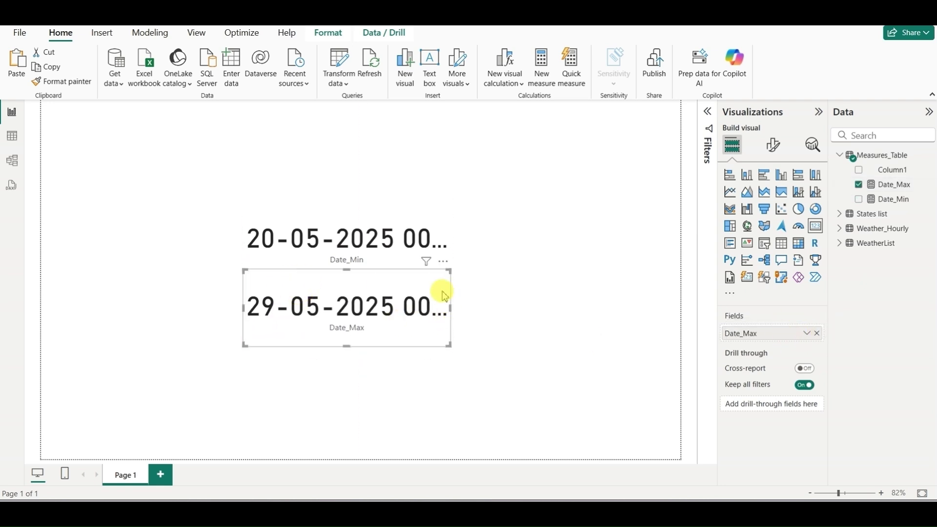
pyautogui.moveTo(348, 210); pyautogui.dragTo(320, 187)
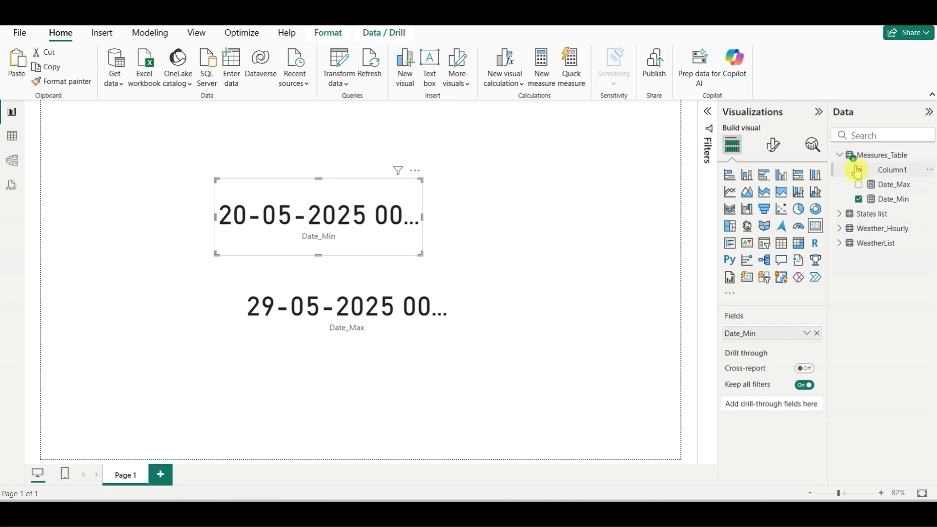
# Delete the placeholder column Column1 from Measures_Table.
pyautogui.click(931, 157)
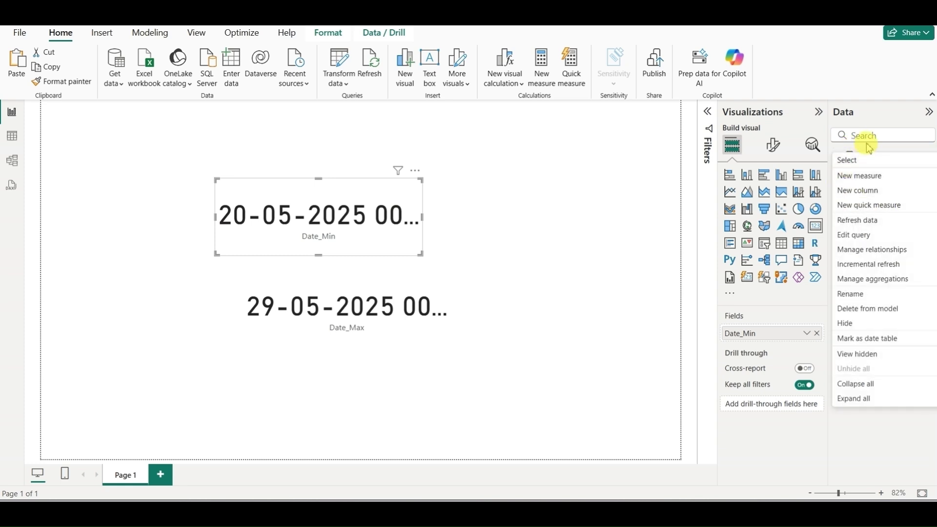
pyautogui.click(881, 151)
pyautogui.click(929, 169)
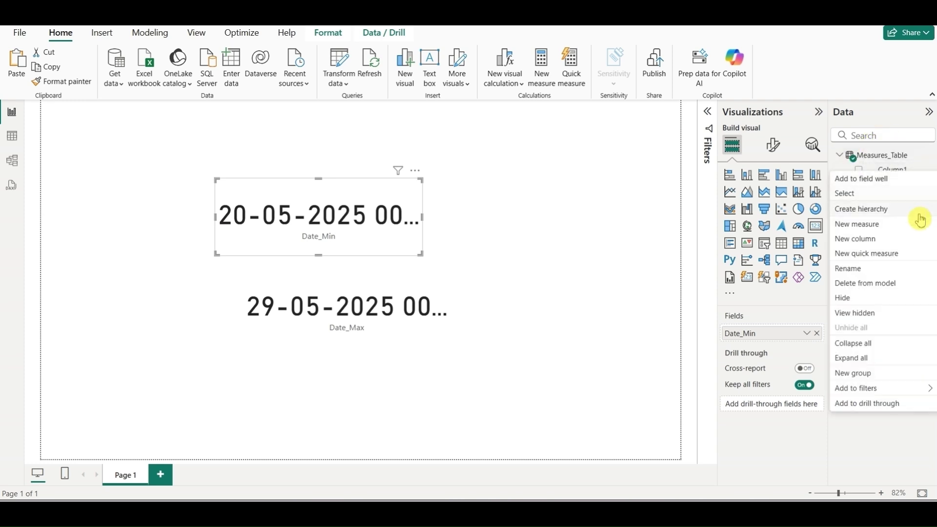
pyautogui.click(886, 284)
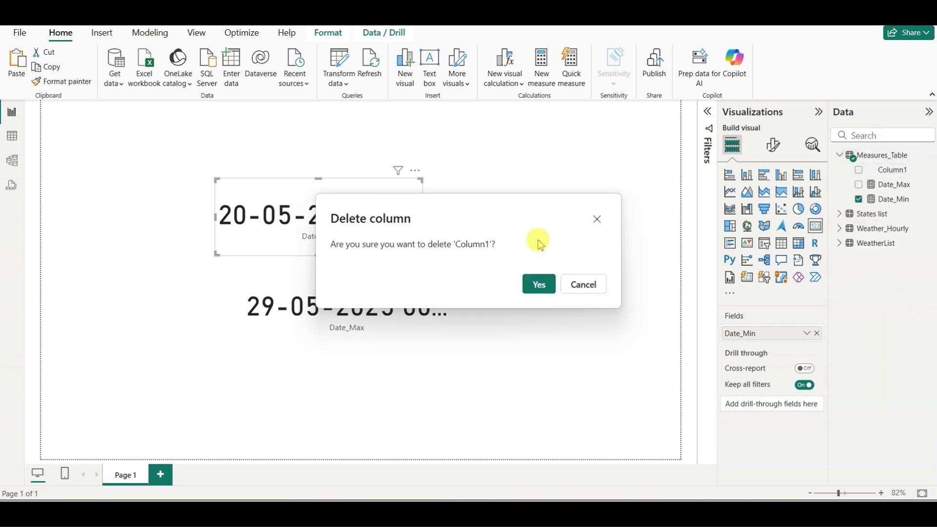
pyautogui.click(536, 284)
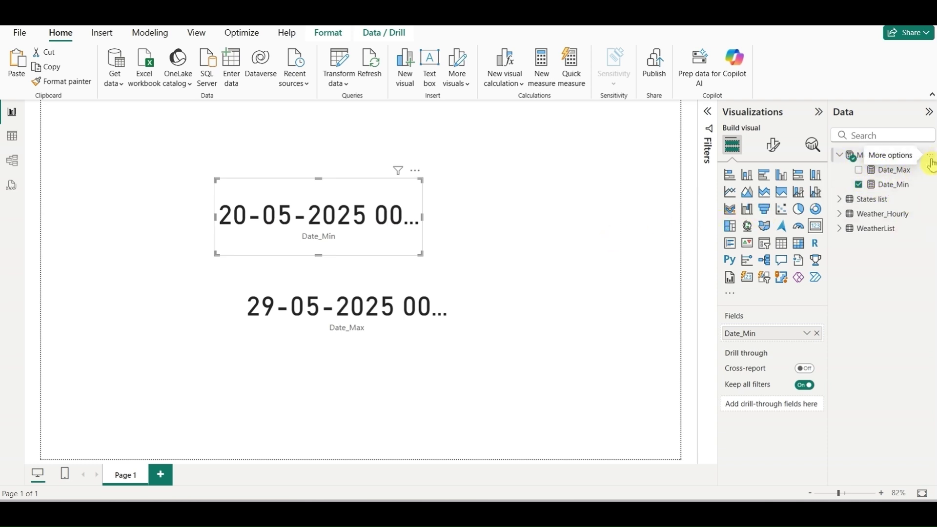
# Create the measure Today_Date = Today() in Measures_Table.
pyautogui.click(930, 156)
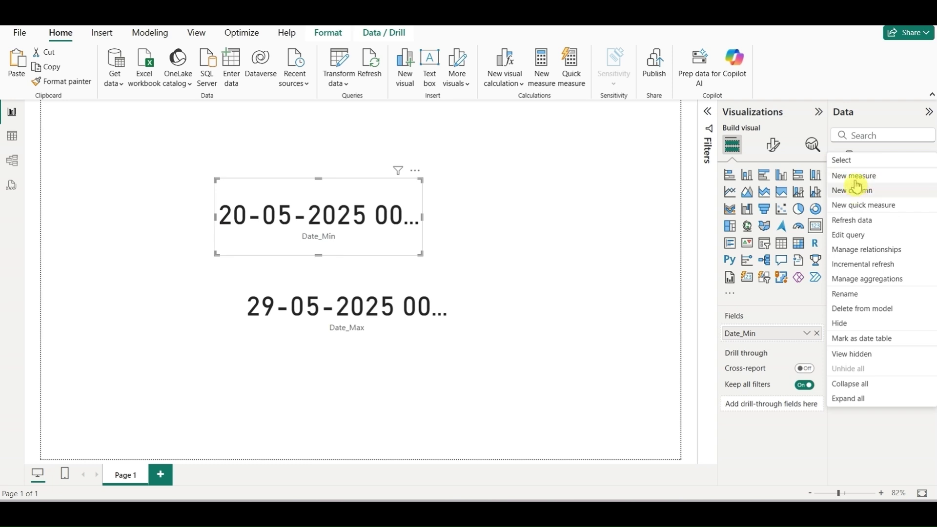
pyautogui.press('Escape')
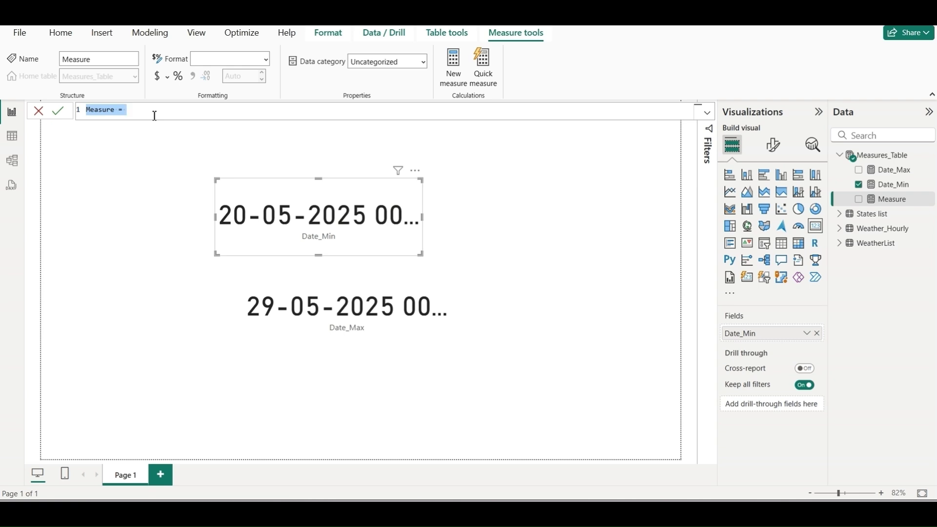
pyautogui.write('Today_Date =')
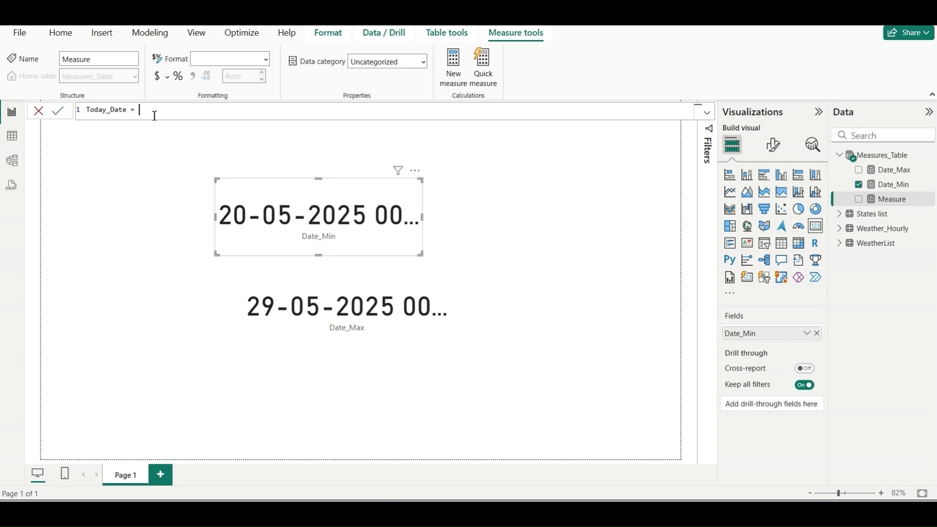
pyautogui.write('No')
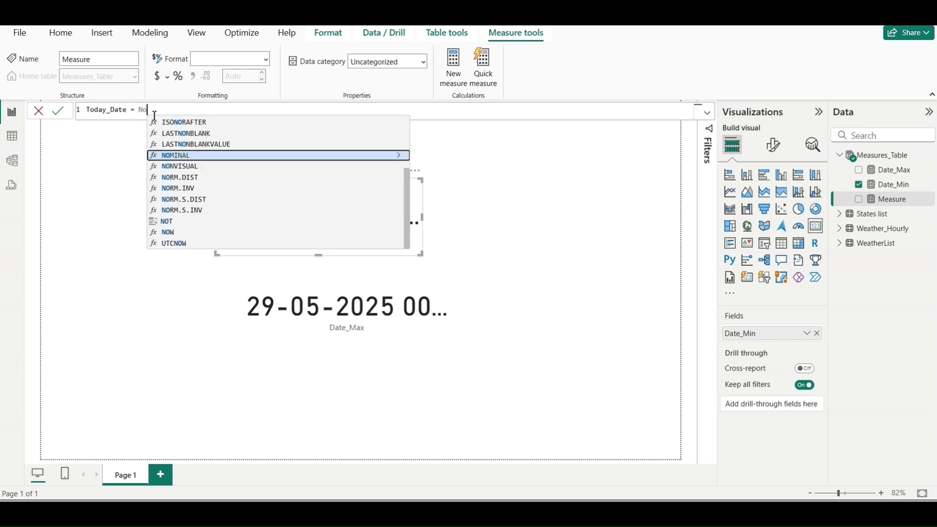
pyautogui.press('Escape')
pyautogui.press('BackSpace')
pyautogui.press('BackSpace')
pyautogui.write('Today')
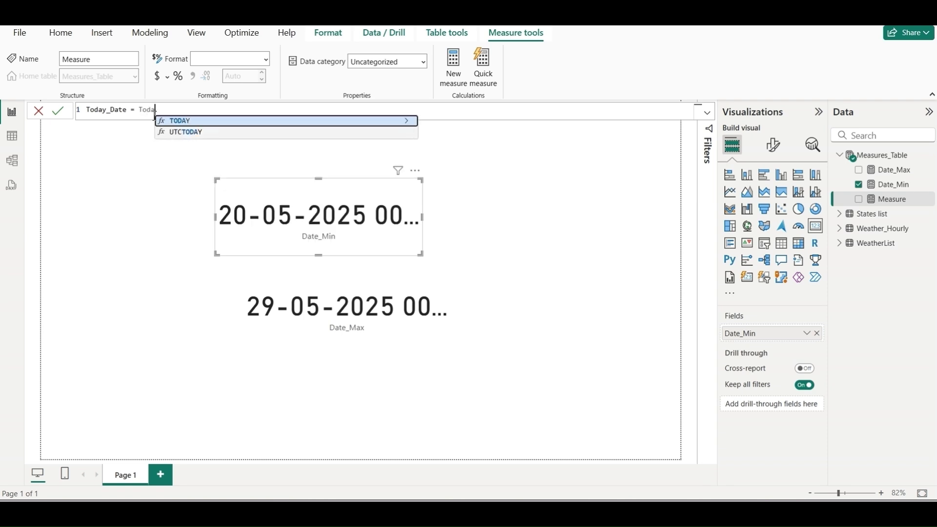
pyautogui.write('(')
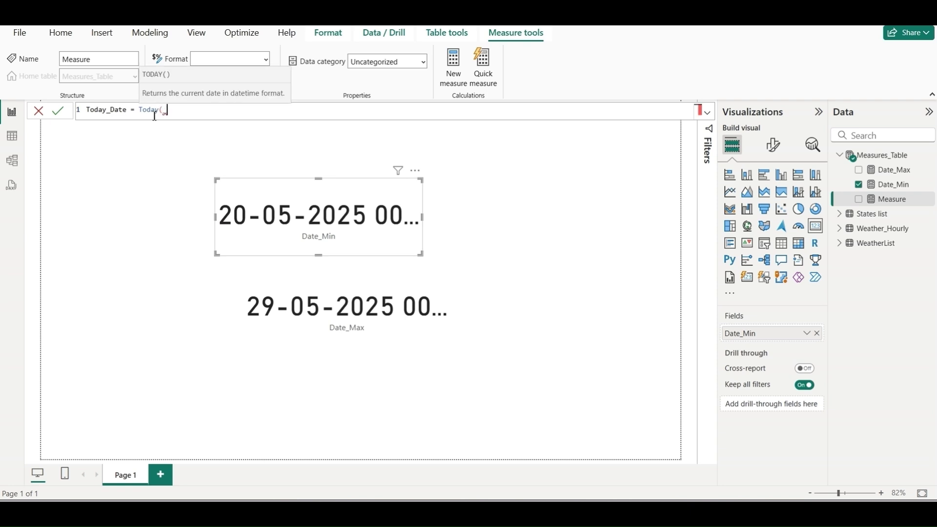
pyautogui.write(')')
pyautogui.press('Return')
# Show the Today_Date measure on a new card beside the Date_Min card.
pyautogui.moveTo(898, 205); pyautogui.dragTo(624, 223)
pyautogui.click(562, 226)
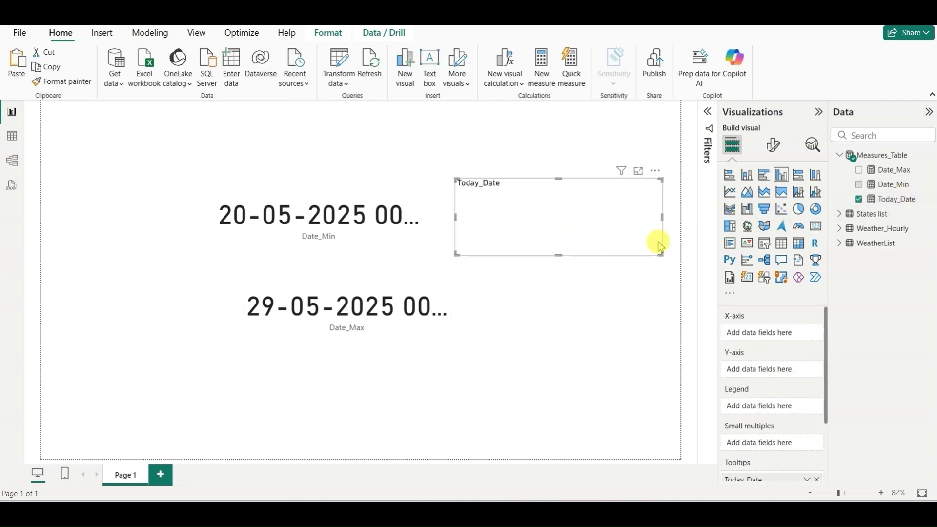
pyautogui.click(817, 233)
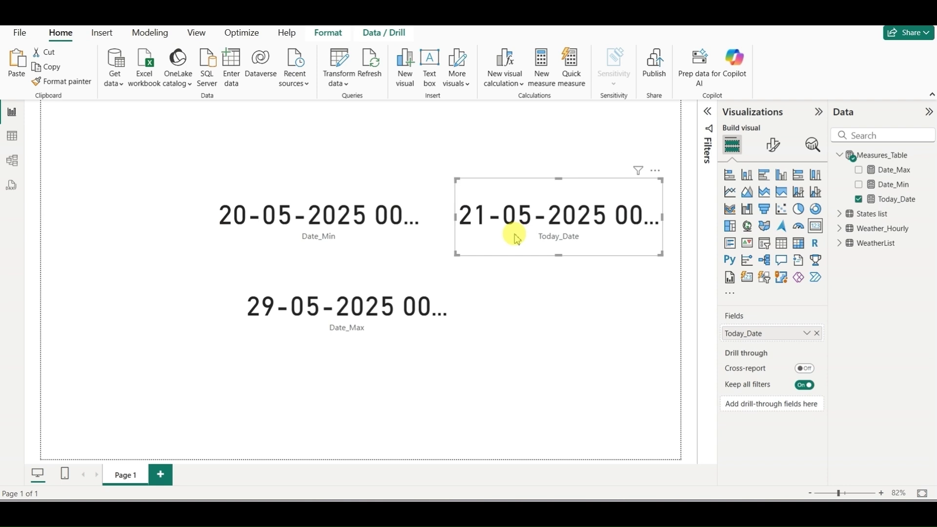
# Delete the Date_Min, Date_Max and Today_Date cards from the page together.
pyautogui.click(316, 211)
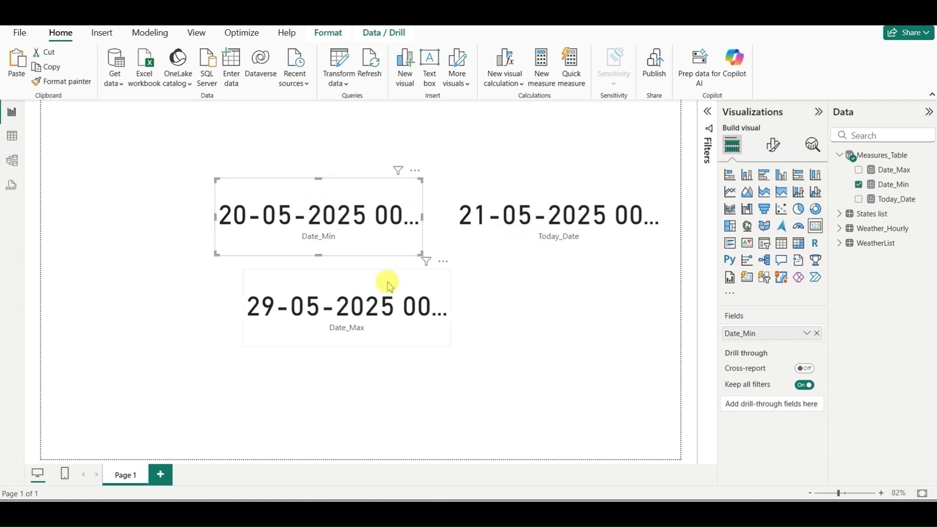
pyautogui.keyDown('ctrl'); pyautogui.click(372, 307); pyautogui.keyUp('ctrl')
pyautogui.keyDown('ctrl'); pyautogui.click(535, 204); pyautogui.keyUp('ctrl')
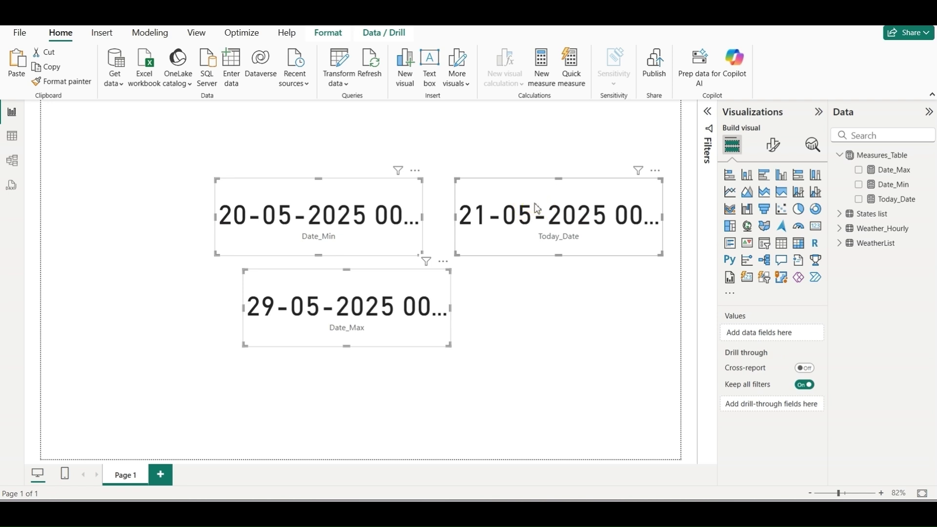
pyautogui.press('Delete')
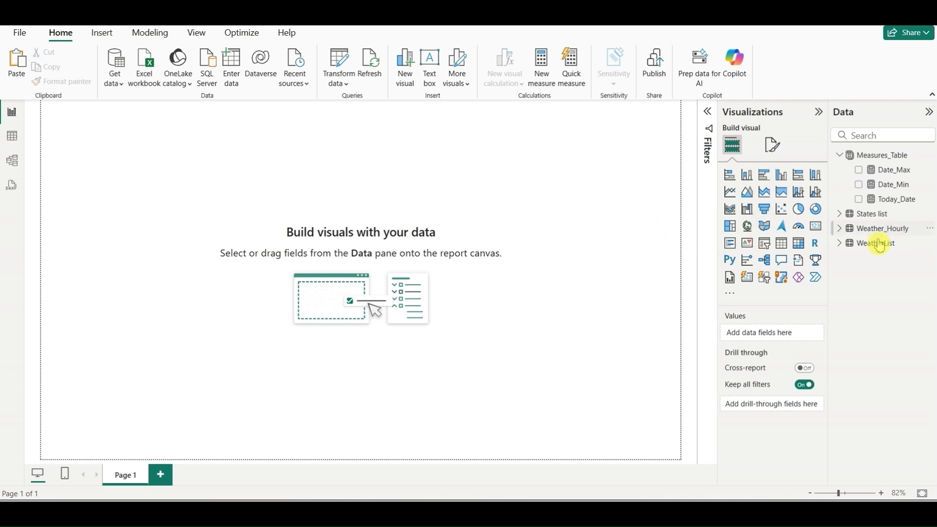
# Start a Day_Name measure in Measures_Table with the variable Val1 = [Today_Date] on its own line.
pyautogui.click(931, 158)
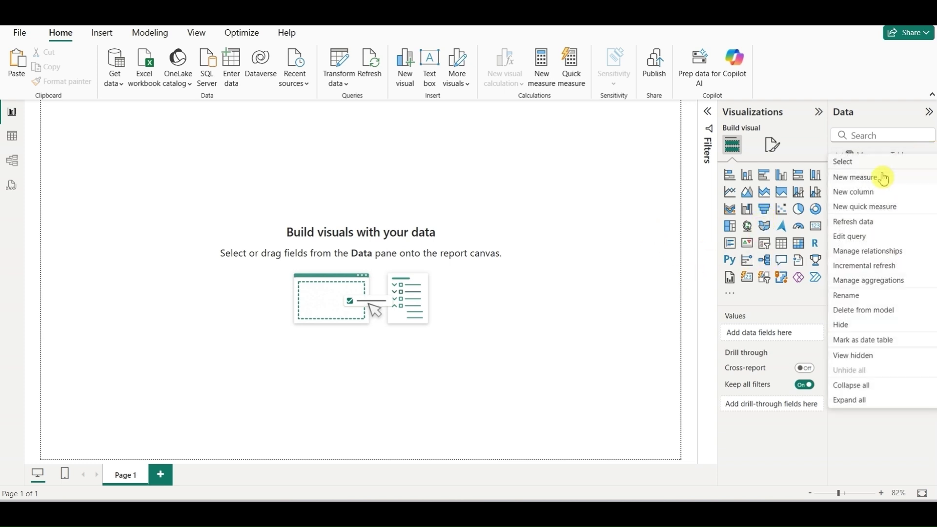
pyautogui.press('Escape')
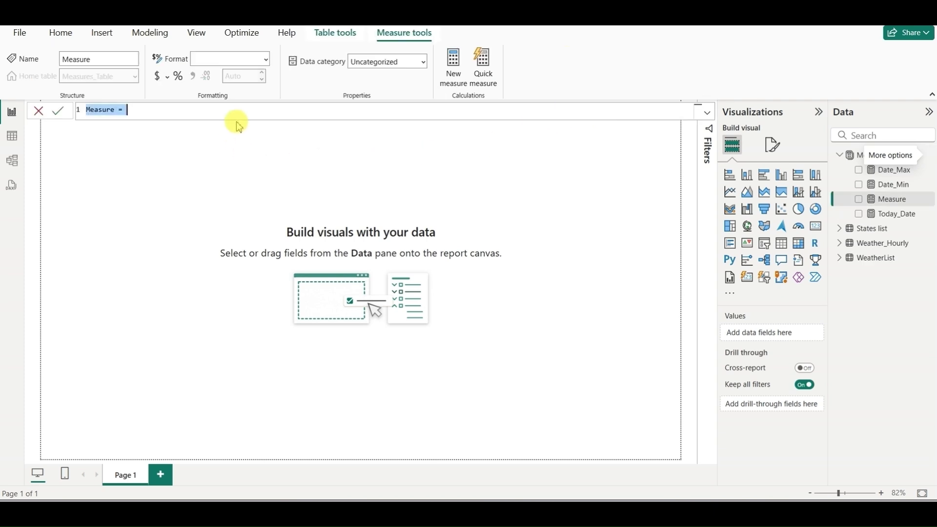
pyautogui.write('Day_')
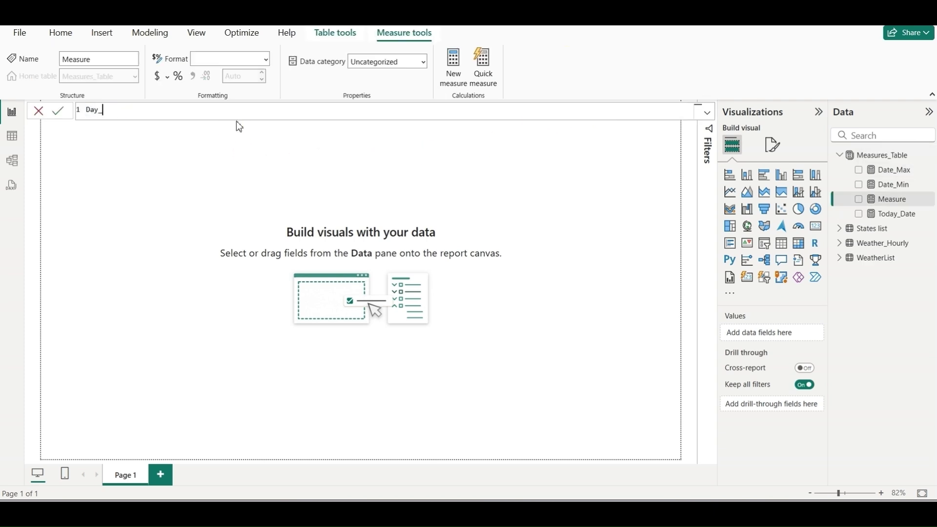
pyautogui.write('Name =')
pyautogui.hotkey('shift', 'Return')
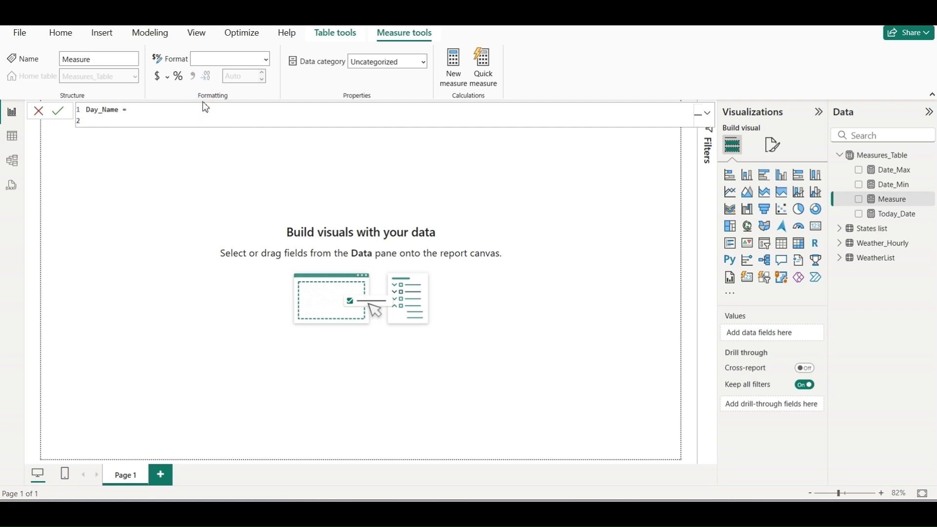
pyautogui.write('var')
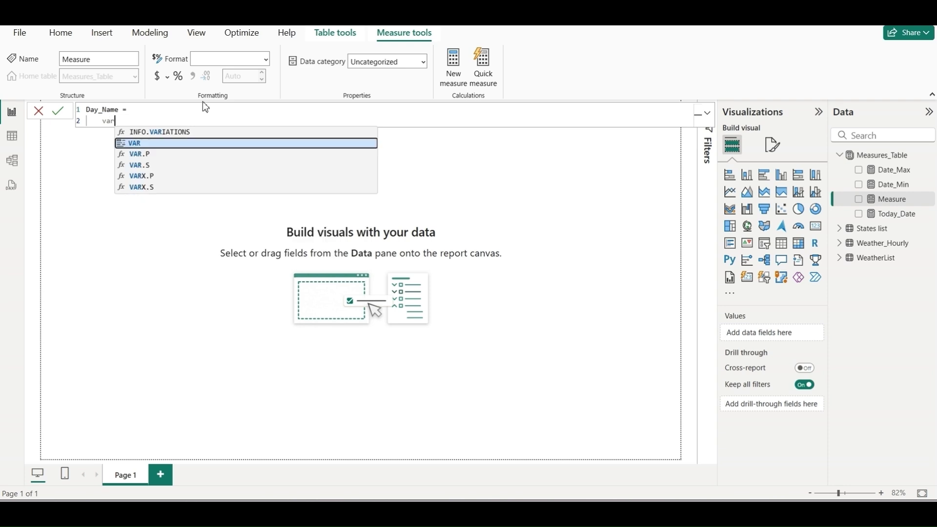
pyautogui.press('Tab')
pyautogui.write('Val')
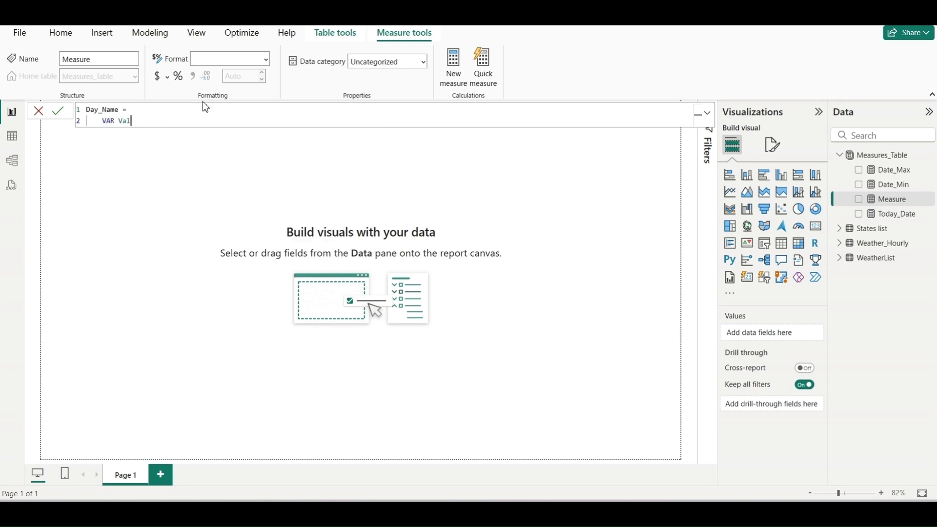
pyautogui.write('1 =')
pyautogui.write('[')
pyautogui.press('Down')
pyautogui.press('Down')
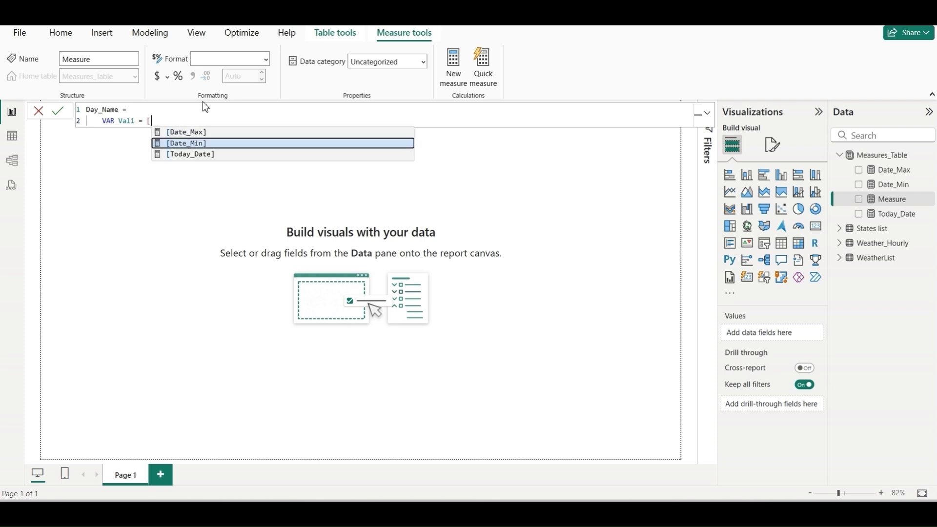
pyautogui.press('Tab')
pyautogui.press('Return')
# Add the variable Val2 = FORMAT(Val1,"DDDD") to the Day_Name formula.
pyautogui.write('var')
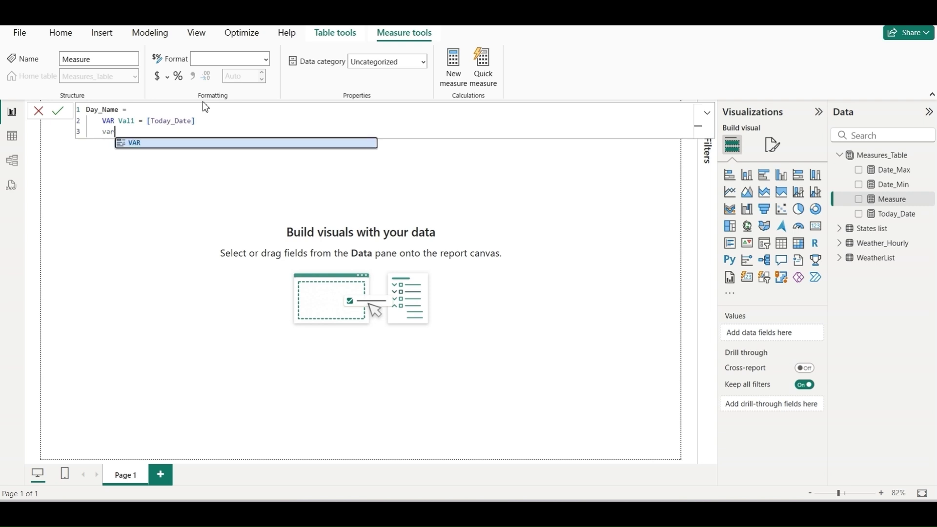
pyautogui.press('Tab')
pyautogui.write('Val2 = ')
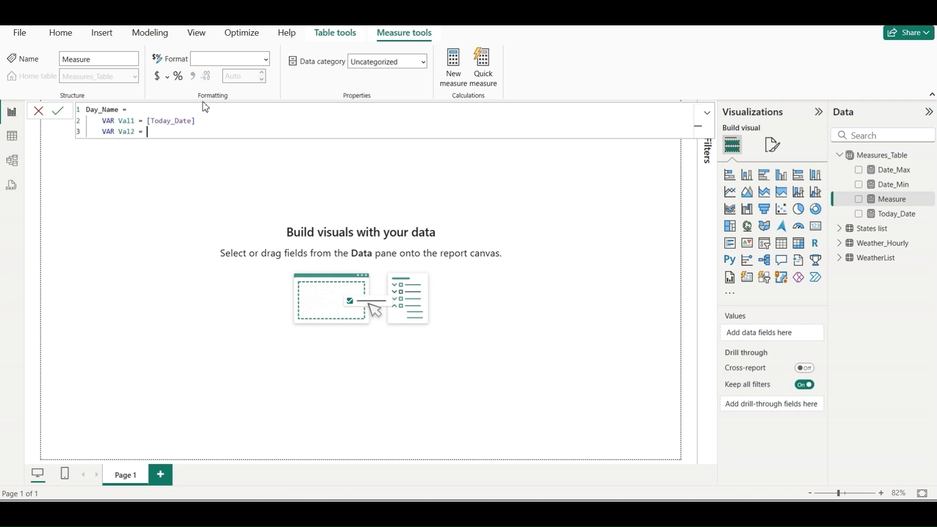
pyautogui.write('FORMAT(')
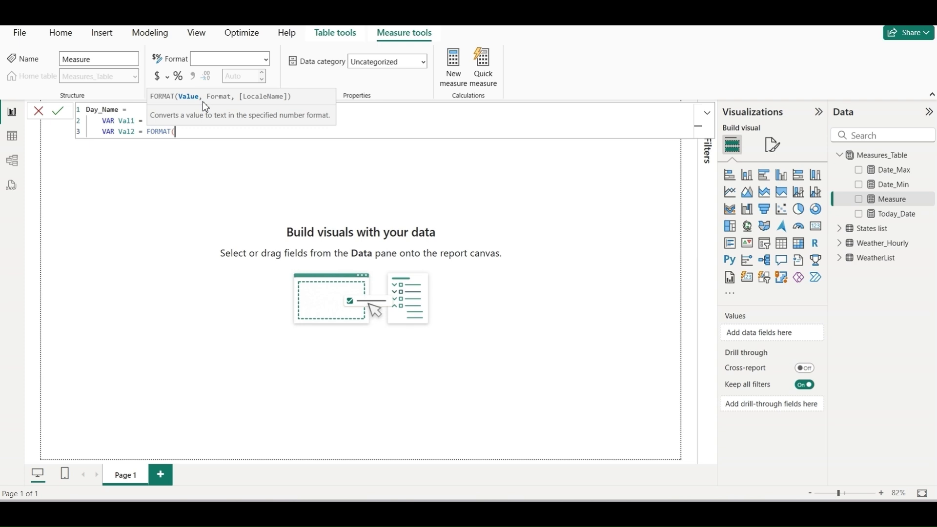
pyautogui.write('Va')
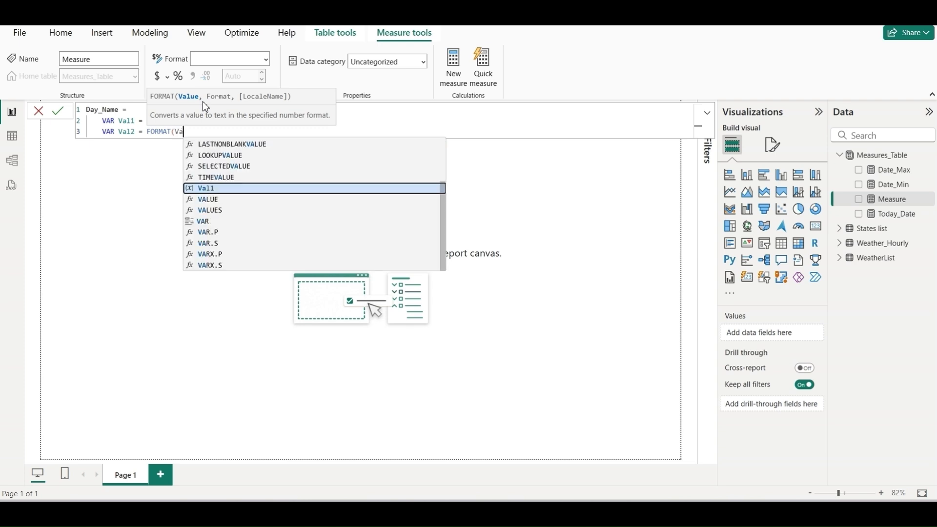
pyautogui.press('Tab')
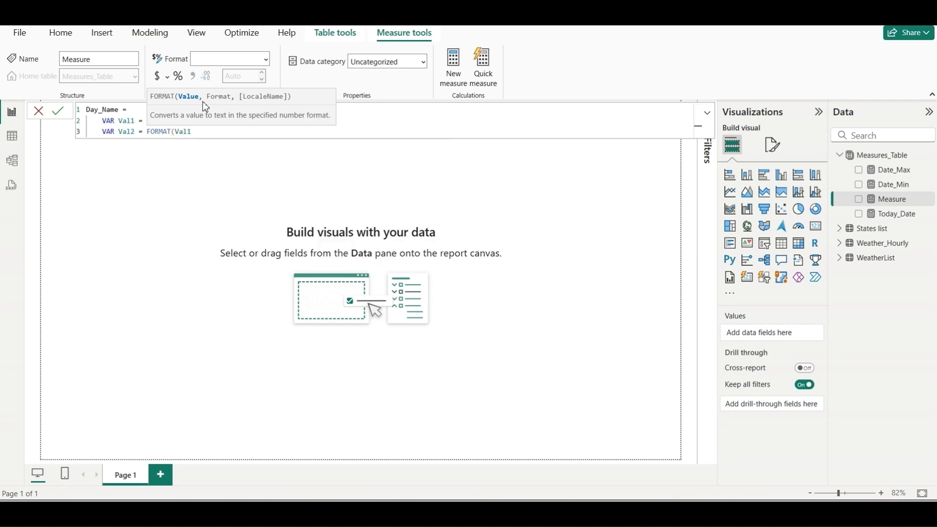
pyautogui.write(',"DDDD")')
pyautogui.hotkey('shift', 'Return')
# Finish the Day_Name formula with RETURN Val2 and commit the measure.
pyautogui.write('RETURN')
pyautogui.hotkey('shift', 'Return')
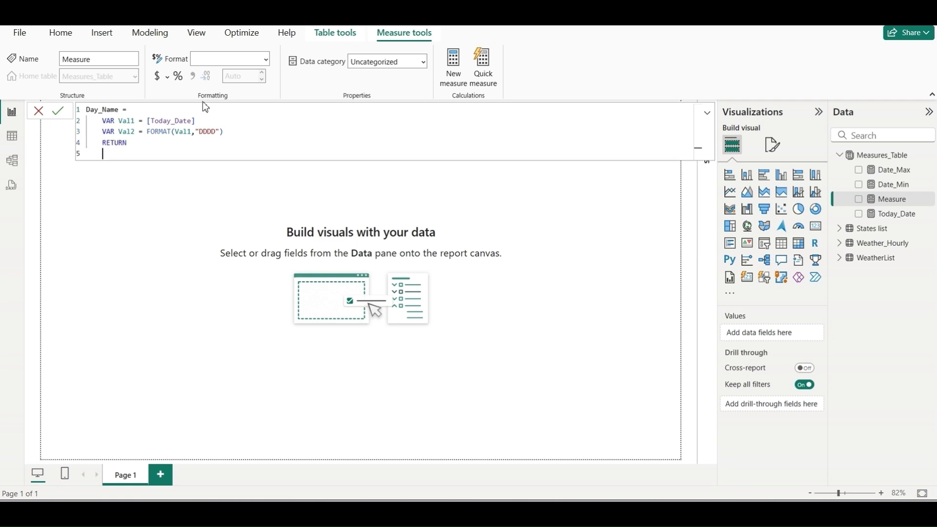
pyautogui.write('Val')
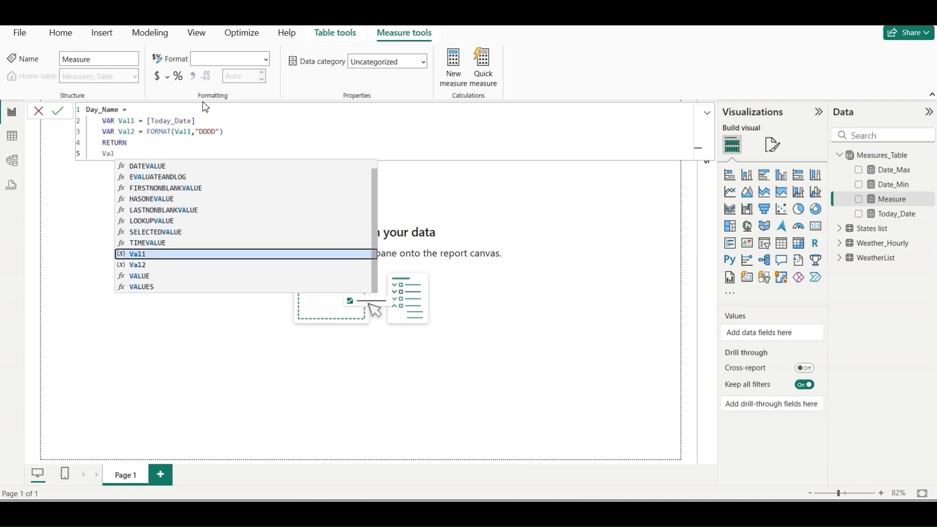
pyautogui.press('Down')
pyautogui.press('Tab')
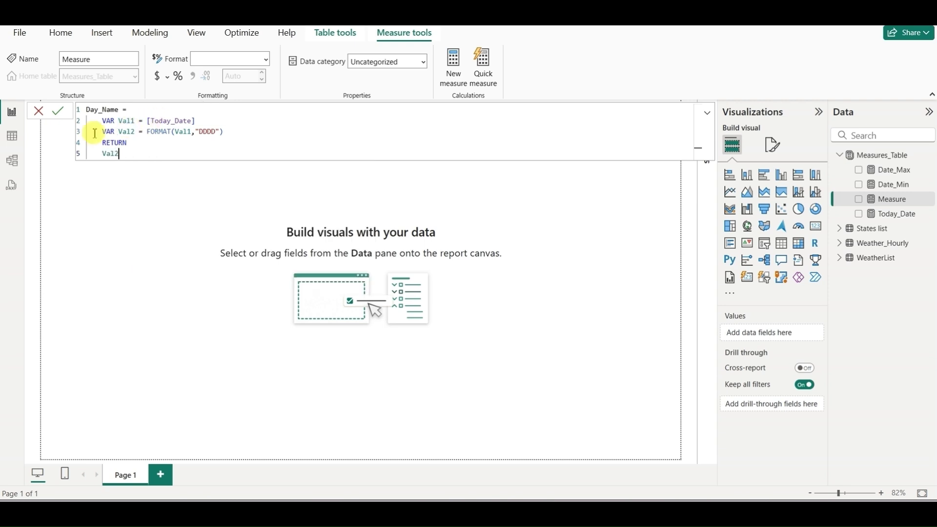
pyautogui.click(58, 112)
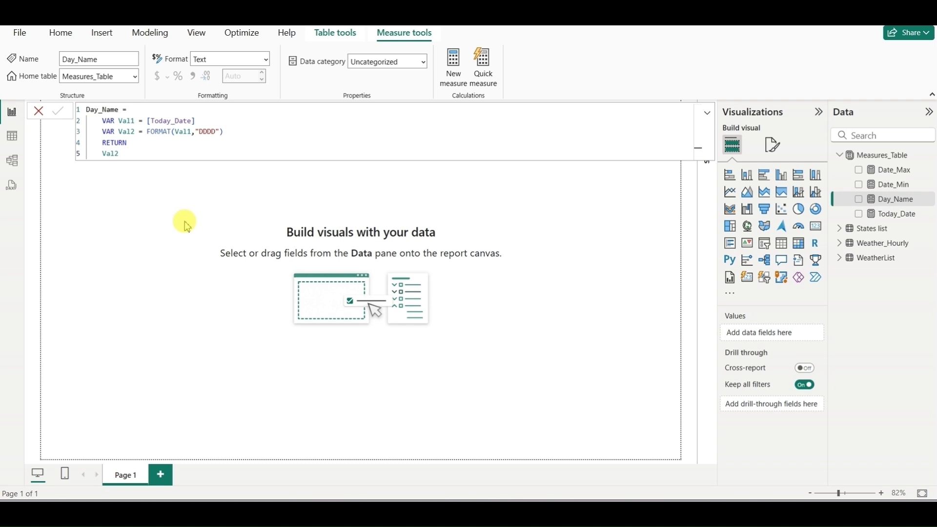
pyautogui.click(185, 240)
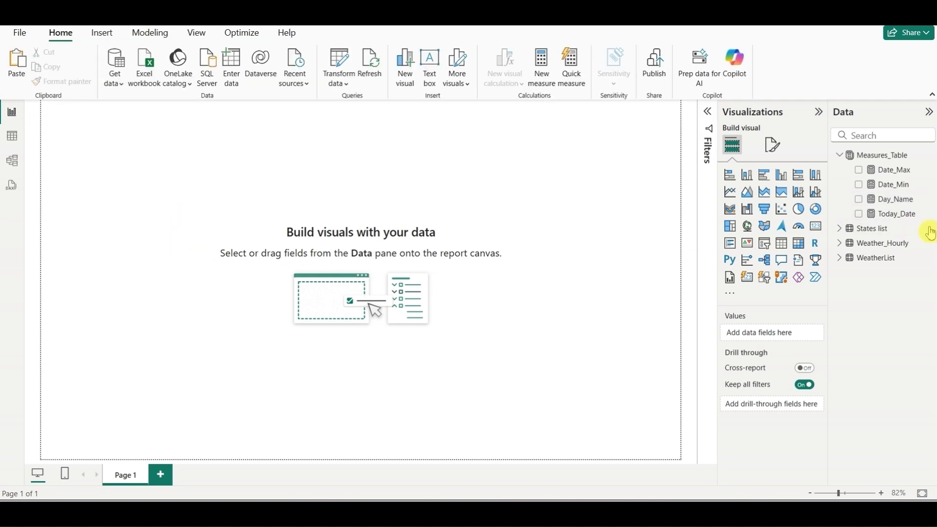
# Place Day_Name on the blank page as a card and resize it to a small rectangle near the page's upper-left corner.
pyautogui.moveTo(882, 198); pyautogui.dragTo(193, 204)
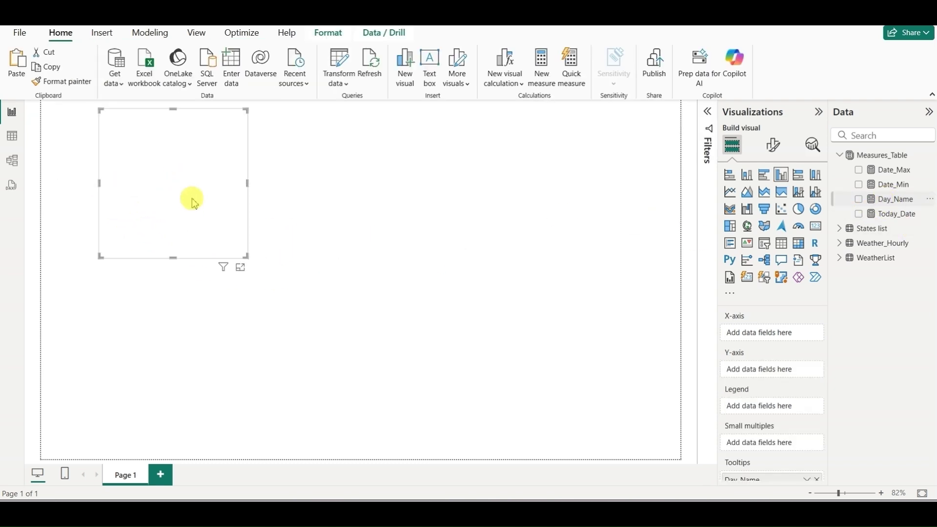
pyautogui.click(816, 226)
pyautogui.moveTo(246, 257); pyautogui.dragTo(225, 226)
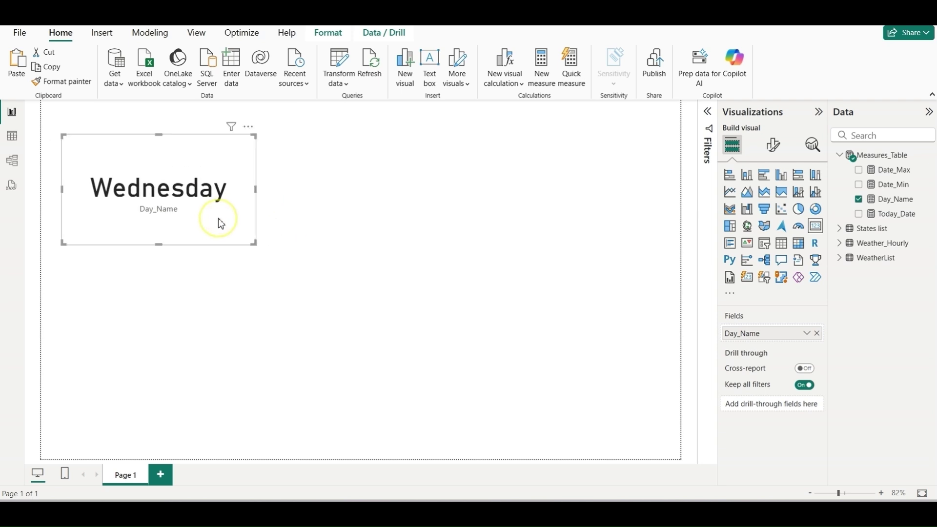
# Turn off the Day_Name card's category label and set its callout value font to Segoe UI Bold.
pyautogui.click(781, 141)
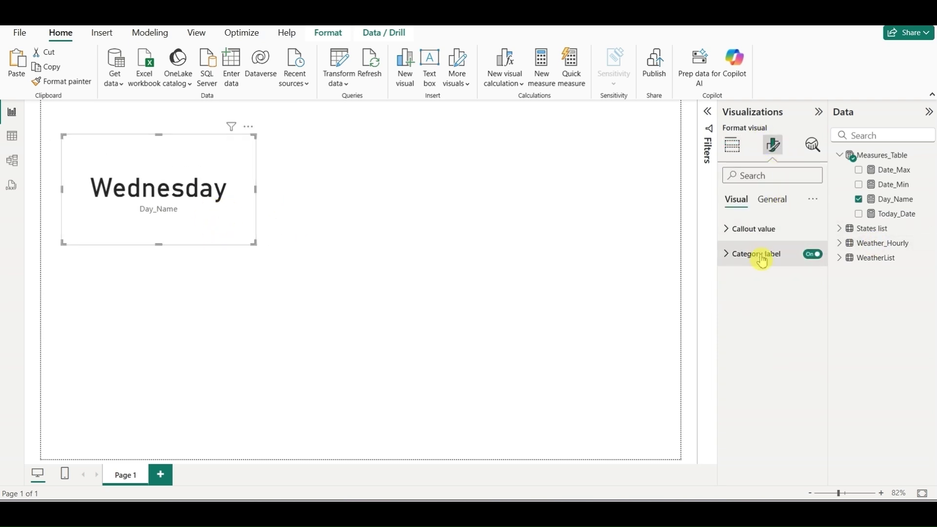
pyautogui.click(812, 254)
pyautogui.click(765, 241)
pyautogui.click(774, 270)
pyautogui.scroll(-3, 770, 349)
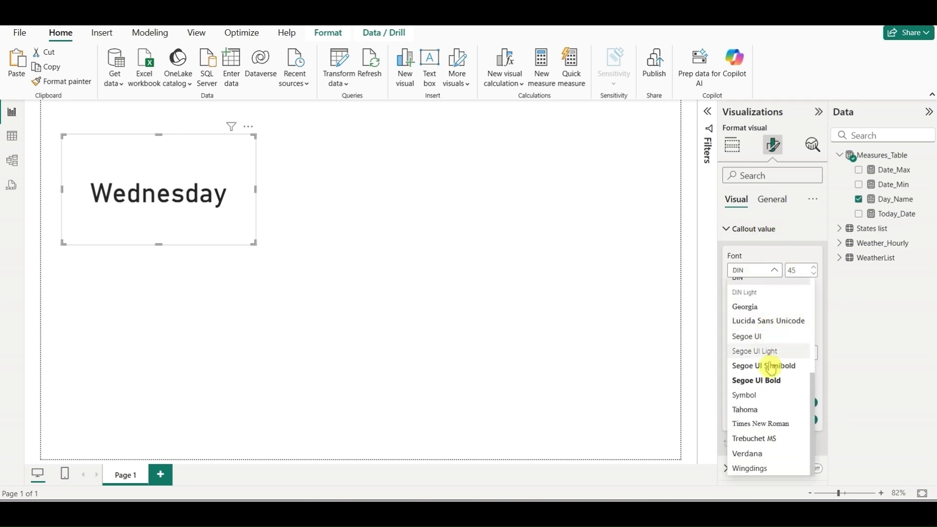
pyautogui.click(770, 380)
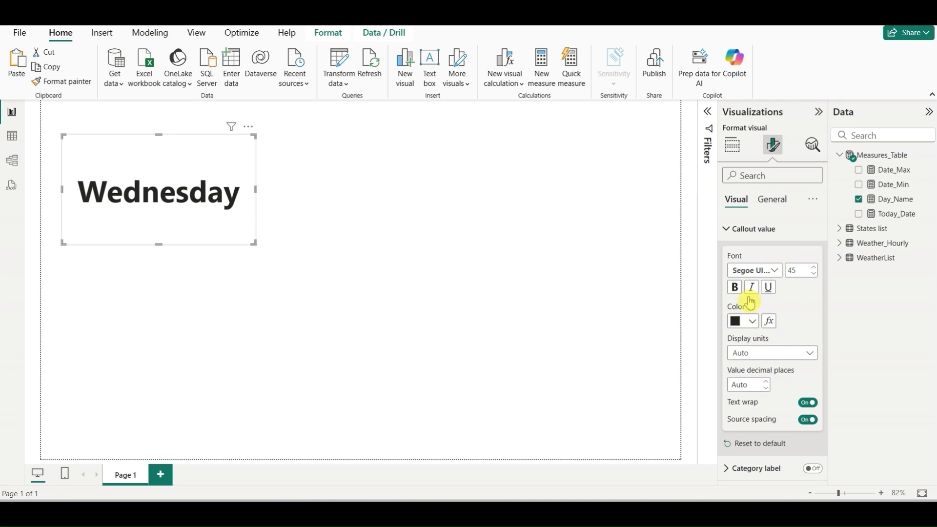
# Reduce the Day_Name card's callout value font size to 30.
pyautogui.click(812, 275)
pyautogui.click(812, 275)
pyautogui.click(812, 275)
pyautogui.click(813, 275)
pyautogui.click(812, 275)
pyautogui.click(812, 276)
pyautogui.click(812, 276)
pyautogui.click(813, 276)
pyautogui.click(812, 276)
pyautogui.click(813, 276)
pyautogui.click(812, 276)
pyautogui.click(813, 276)
pyautogui.click(813, 276)
# Shrink the Day_Name card tightly around its text and reposition it near the page's upper-left corner.
pyautogui.moveTo(253, 244); pyautogui.dragTo(216, 176)
pyautogui.moveTo(144, 164); pyautogui.dragTo(156, 180)
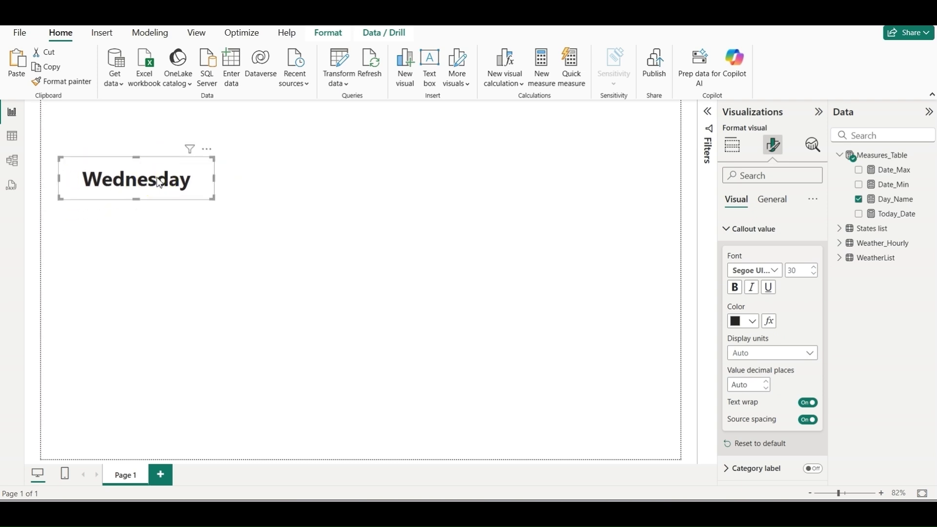
pyautogui.click(138, 255)
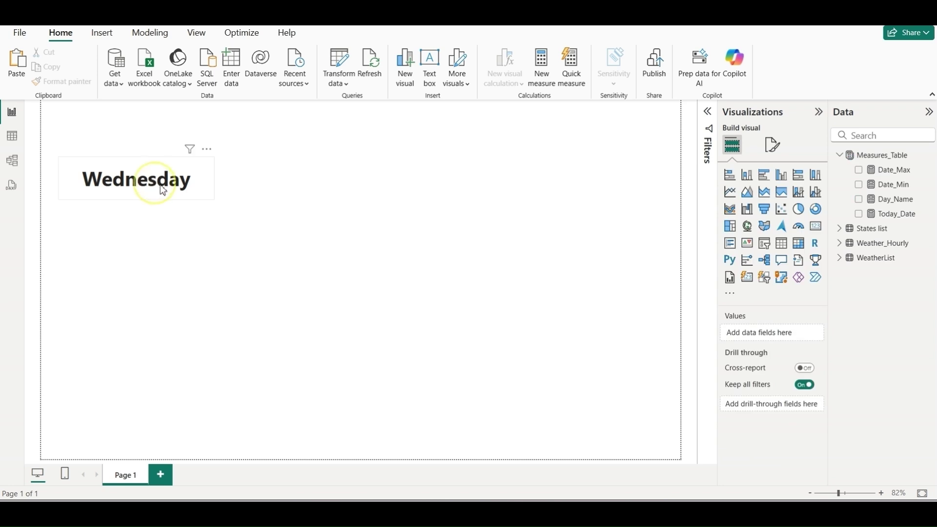
# Turn off the background effect of the Day_Name card.
pyautogui.click(155, 187)
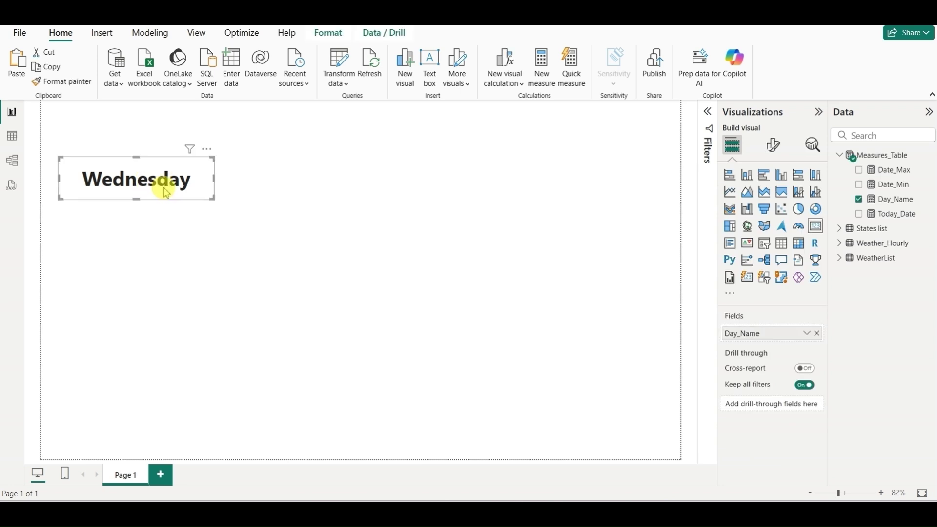
pyautogui.click(774, 145)
pyautogui.click(773, 200)
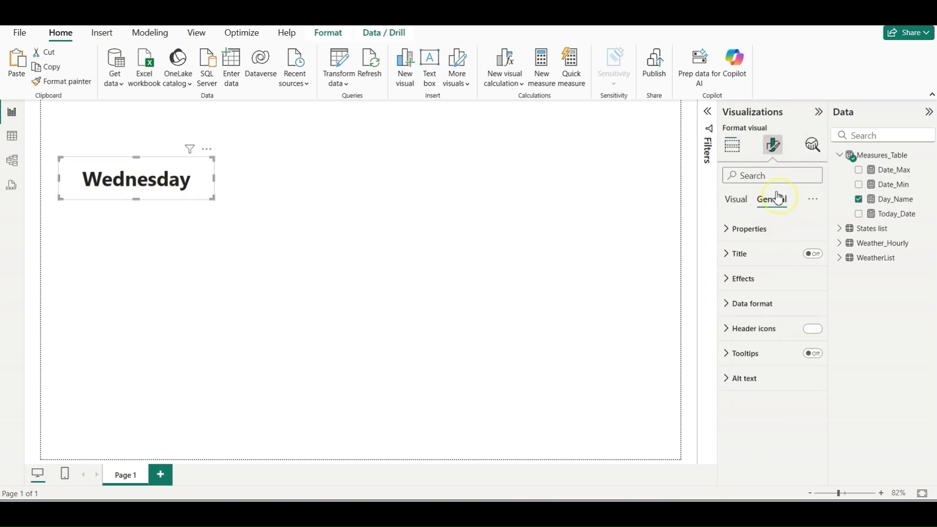
pyautogui.click(781, 279)
pyautogui.click(808, 308)
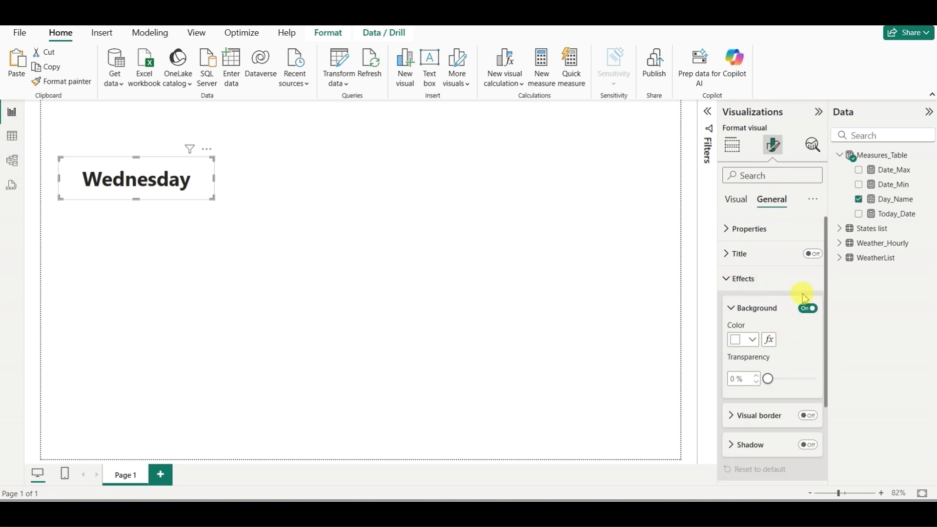
# Duplicate the Day_Name card and place the copy directly below the original, aligned with it.
pyautogui.click(356, 274)
pyautogui.click(170, 187)
pyautogui.moveTo(173, 193); pyautogui.dragTo(170, 223)
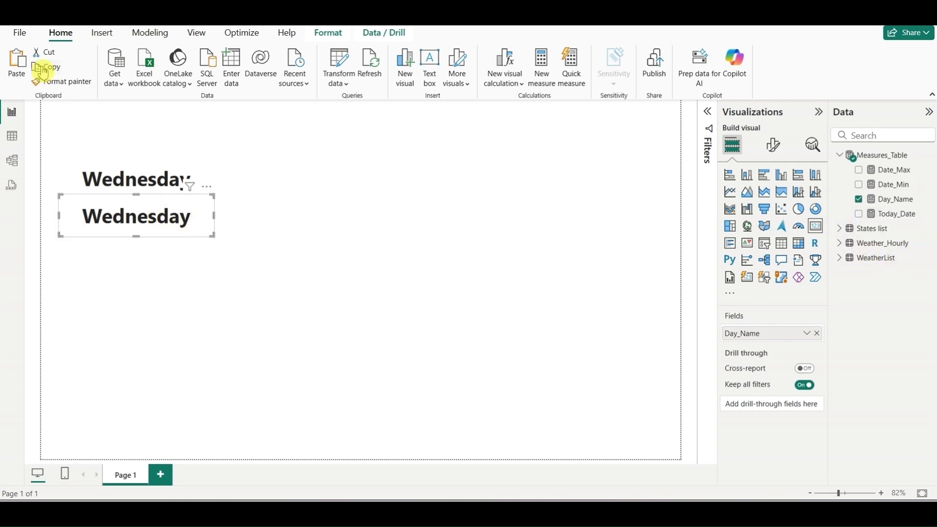
# Check the Date column in the Weather_Hourly table and show that Date field on the lower card instead of Day_Name.
pyautogui.click(13, 136)
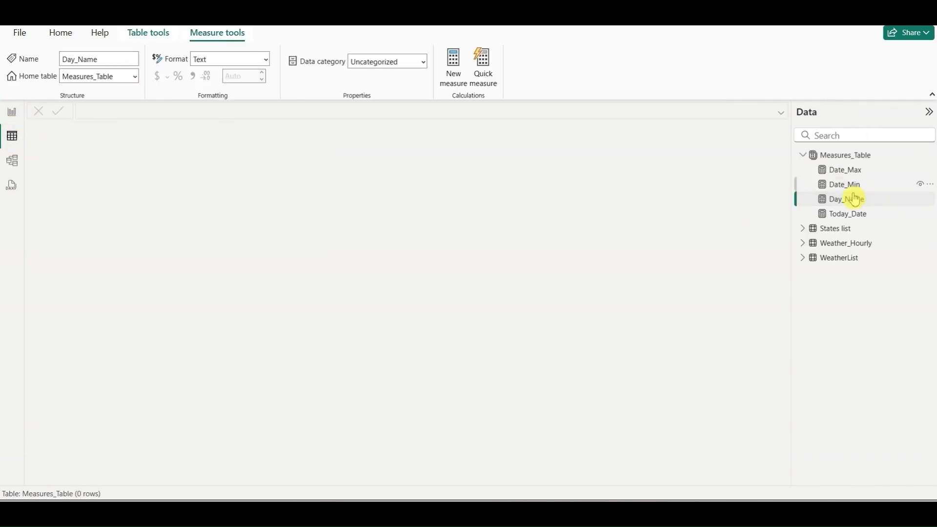
pyautogui.click(843, 243)
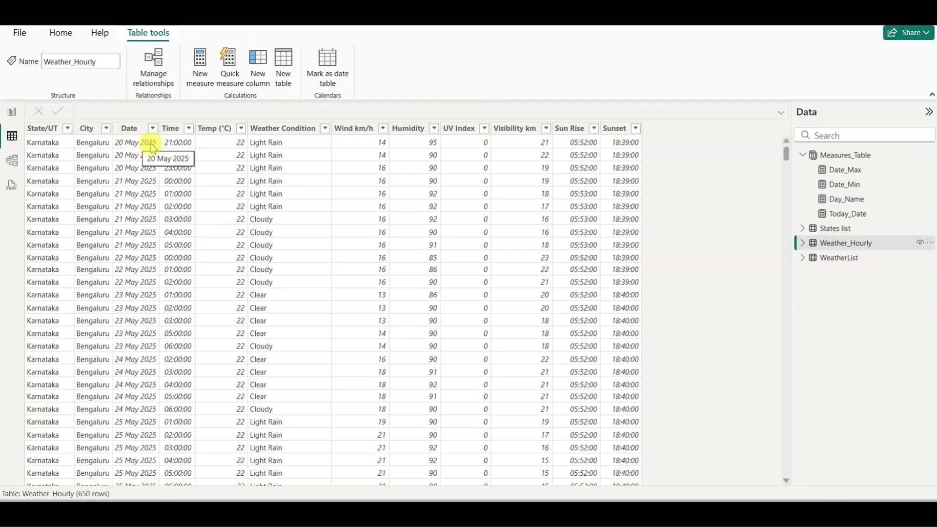
pyautogui.click(12, 117)
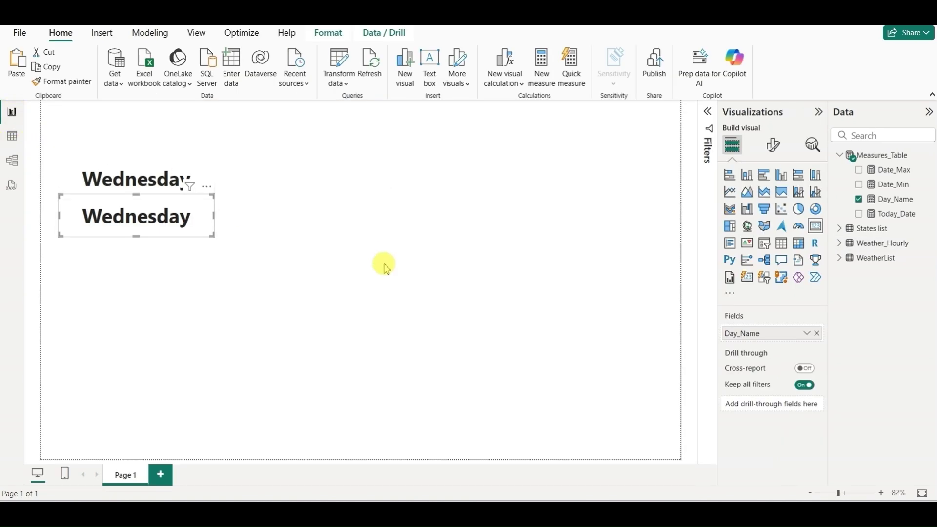
pyautogui.click(846, 245)
pyautogui.moveTo(888, 276); pyautogui.dragTo(794, 339)
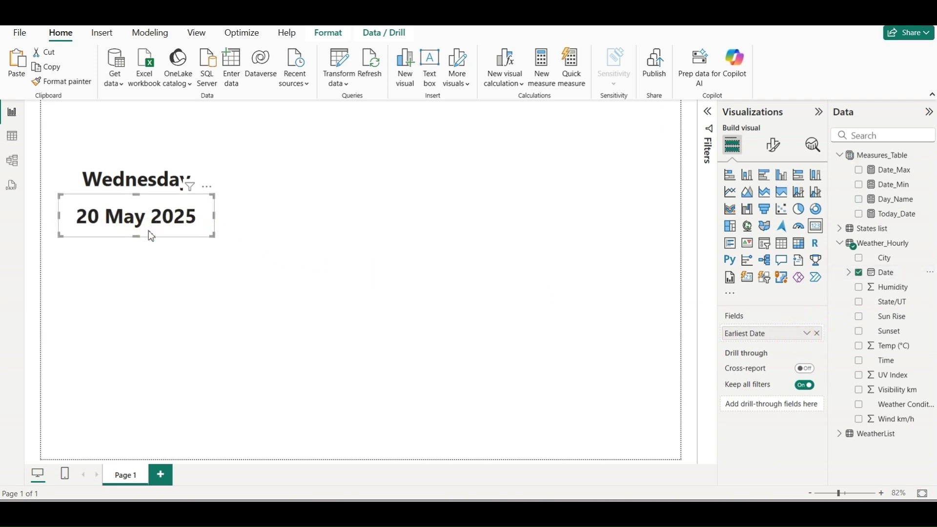
pyautogui.click(173, 226)
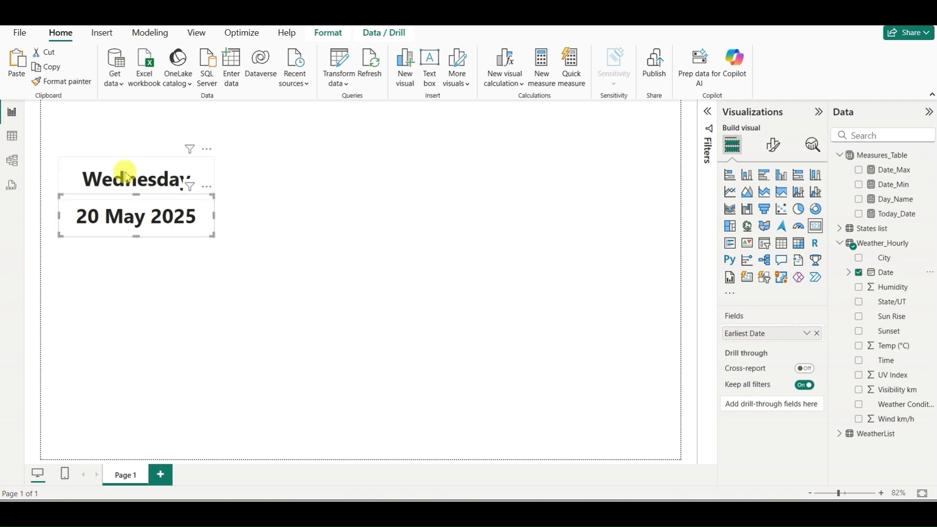
# Start a new measure named Date_Today in Measures_Table, with an indented second line for its formula.
pyautogui.click(902, 230)
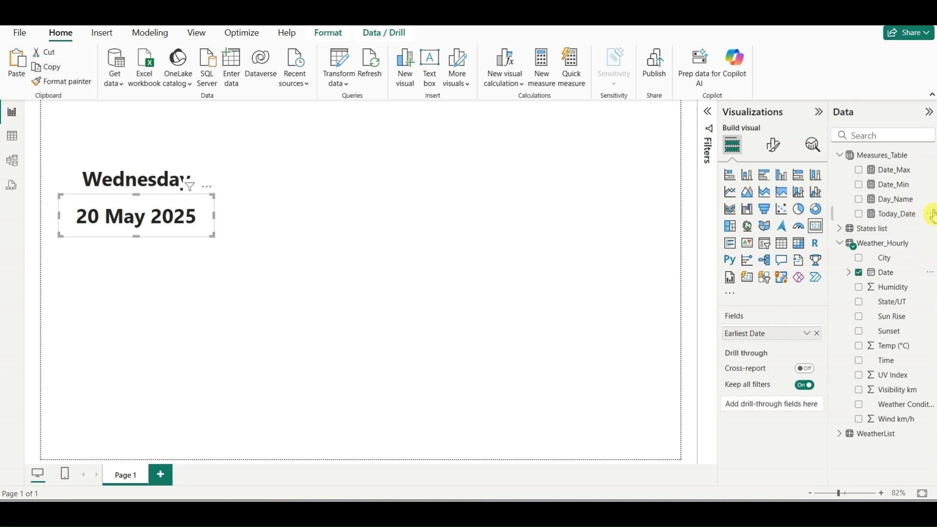
pyautogui.click(930, 155)
pyautogui.press('Escape')
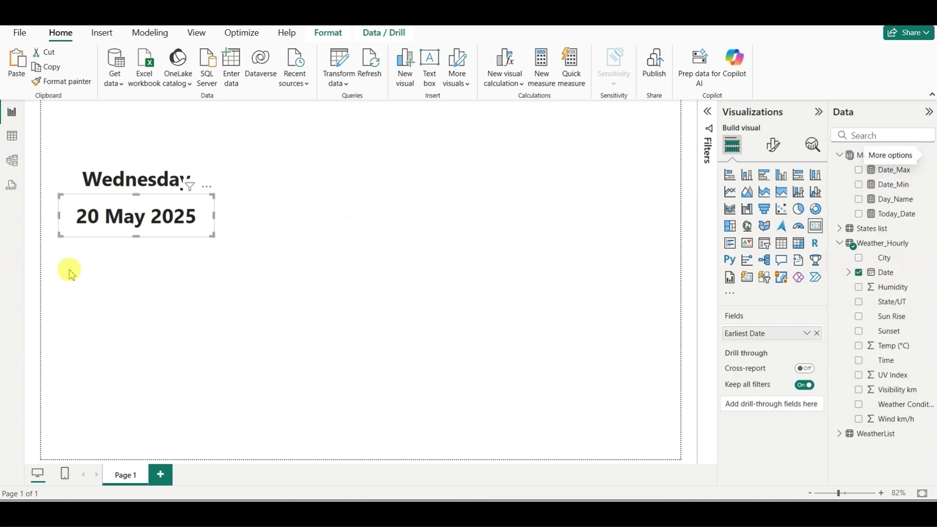
pyautogui.write('Date')
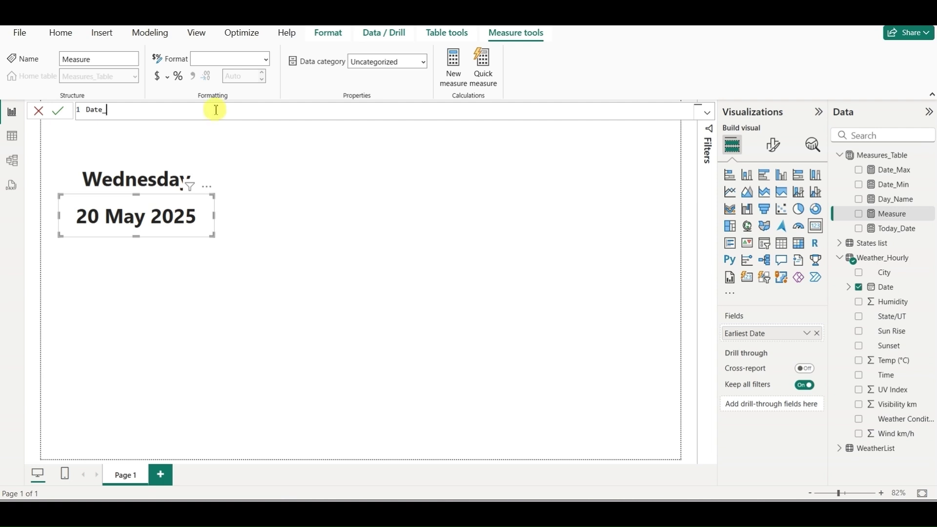
pyautogui.write('_Today =')
pyautogui.hotkey('shift', 'Return')
pyautogui.press('Tab')
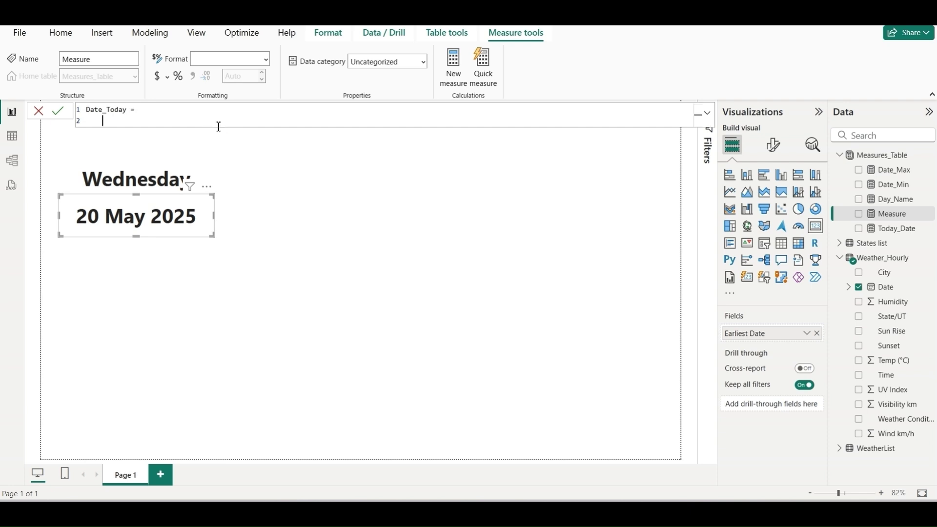
# Add the variable Val1 = [Today_Date] to the Date_Today formula.
pyautogui.write('Va')
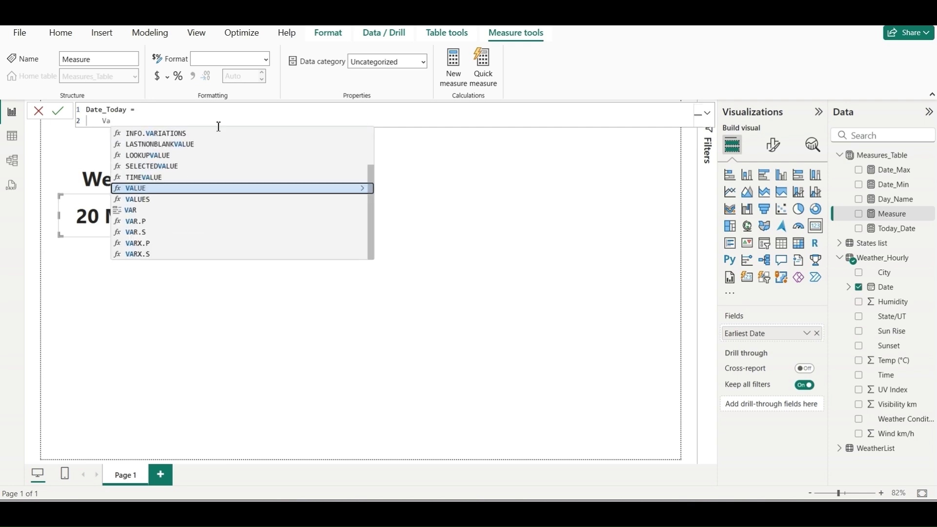
pyautogui.press('Down')
pyautogui.press('Down')
pyautogui.press('Tab')
pyautogui.write('Va')
pyautogui.press('BackSpace')
pyautogui.press('BackSpace')
pyautogui.write('Val1 =')
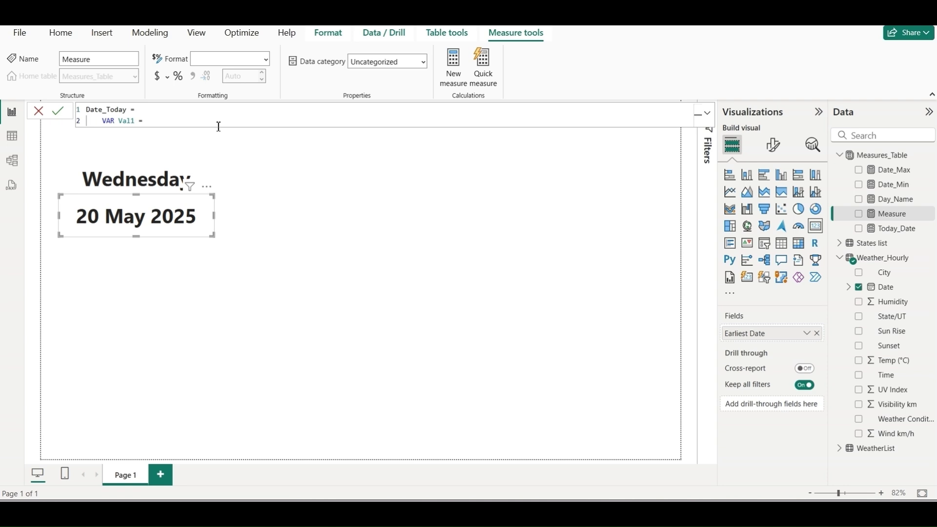
pyautogui.write('[')
pyautogui.press('Down')
pyautogui.press('Down')
pyautogui.press('Down')
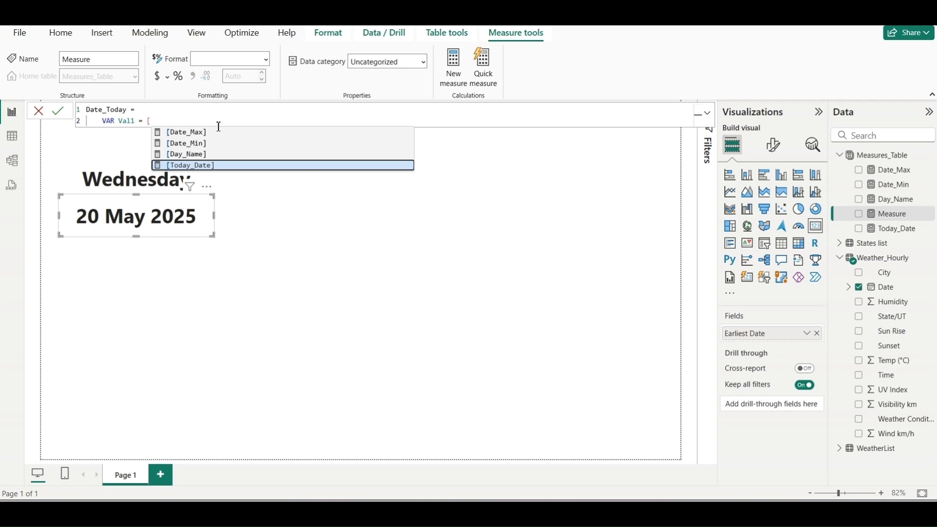
pyautogui.press('Tab')
pyautogui.hotkey('shift', 'Return')
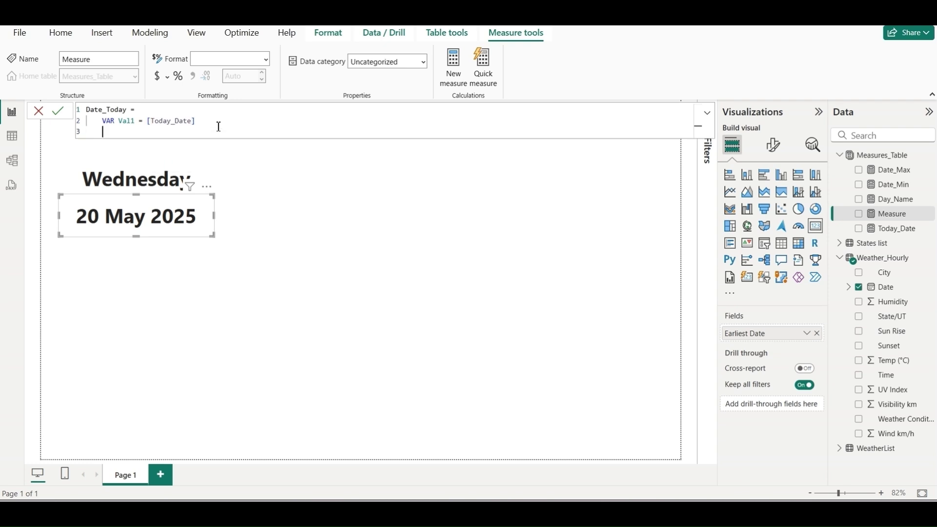
# Add the variable Val2 = FORMAT(Val1, "DD MMM, YYYY") to the Date_Today formula.
pyautogui.write('VAR Val2 =')
pyautogui.write('for')
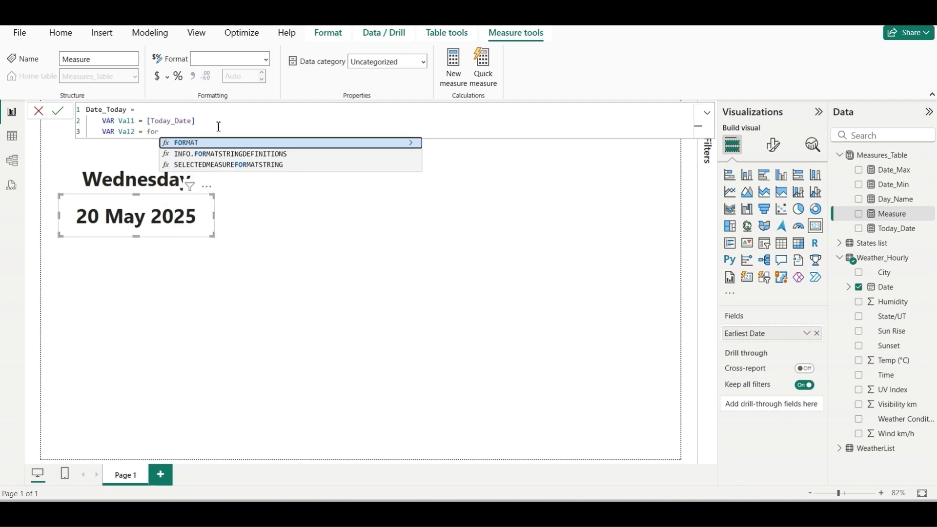
pyautogui.press('Tab')
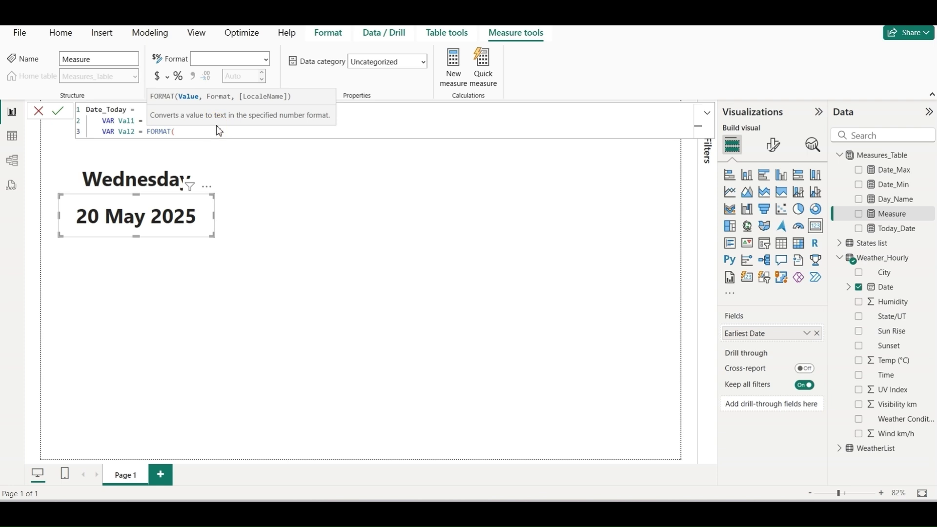
pyautogui.write('V')
pyautogui.press('Tab')
pyautogui.write(',')
pyautogui.write('YY")')
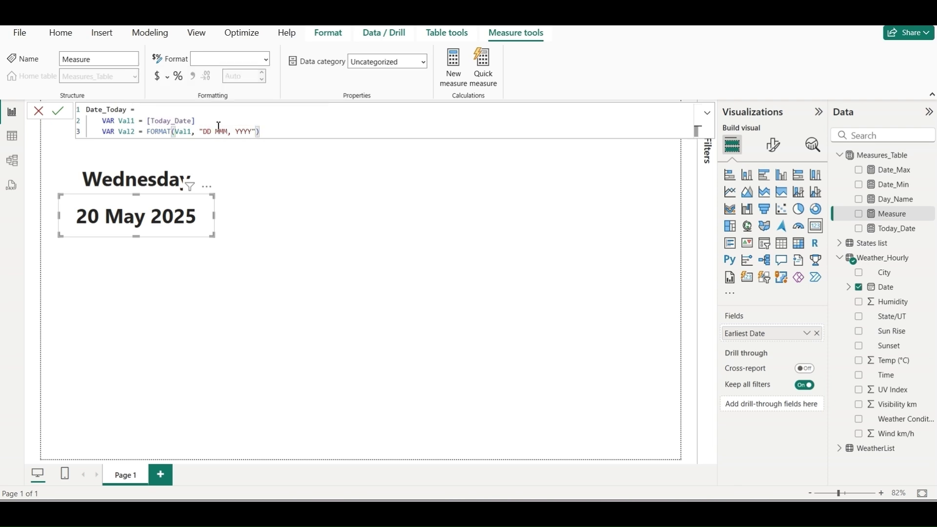
# Finish the Date_Today formula with RETURN Val2 and commit the measure.
pyautogui.hotkey('shift', 'Return')
pyautogui.write('RETURN')
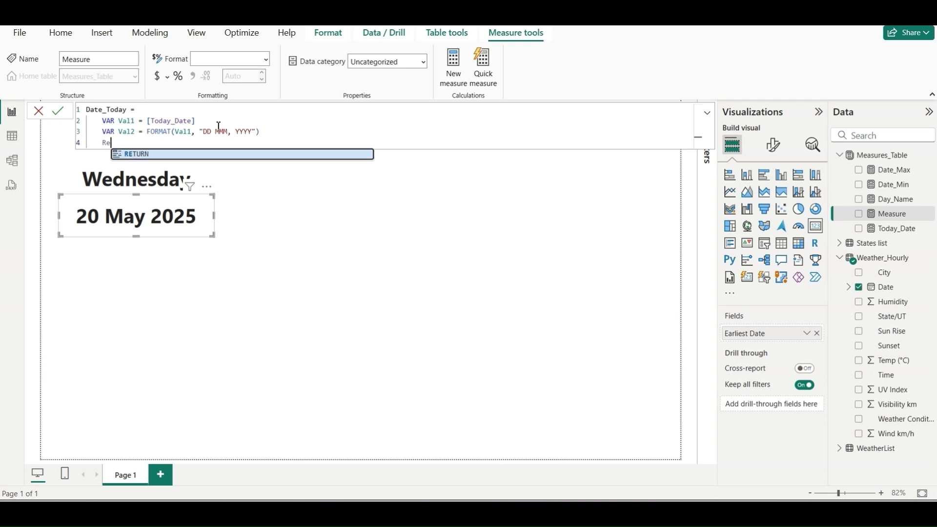
pyautogui.hotkey('shift', 'Return')
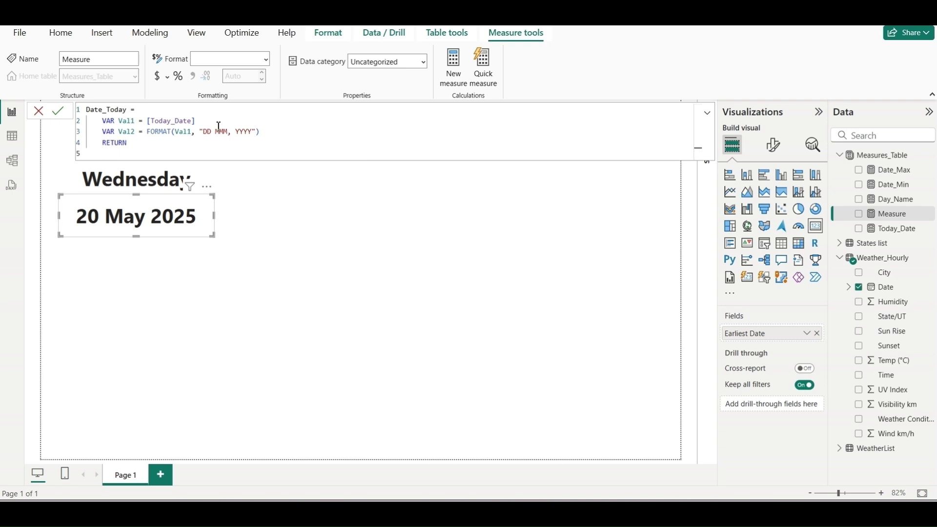
pyautogui.write('Val')
pyautogui.press('Down')
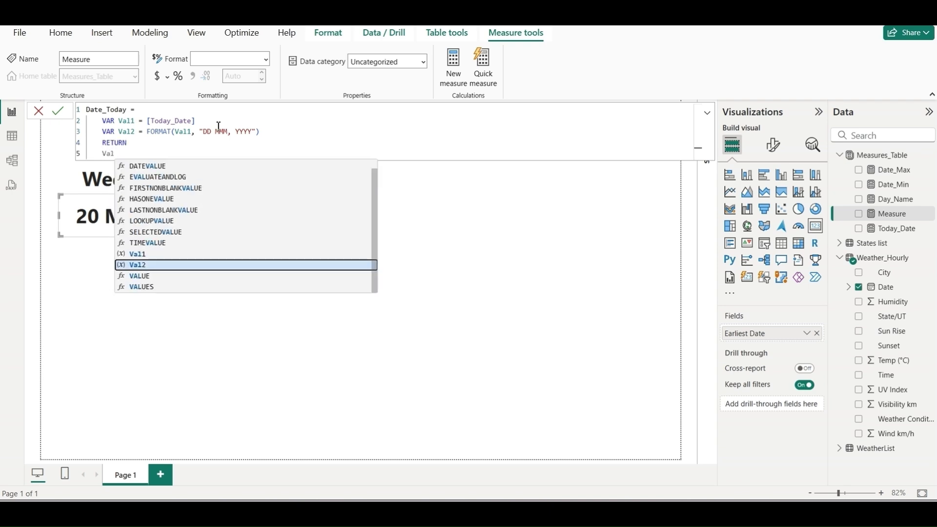
pyautogui.press('Tab')
pyautogui.click(59, 110)
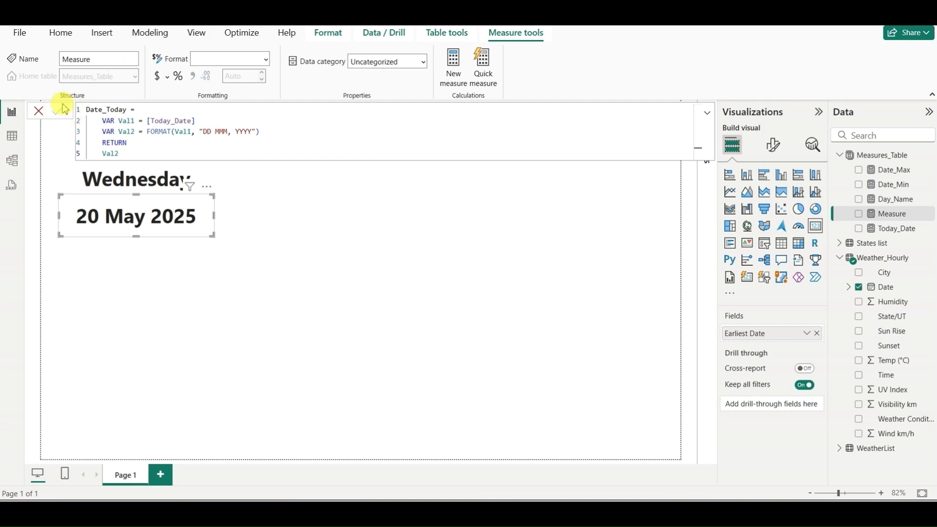
# Replace the lower card's field with the Date_Today measure and deselect the card.
pyautogui.moveTo(914, 205); pyautogui.dragTo(791, 337)
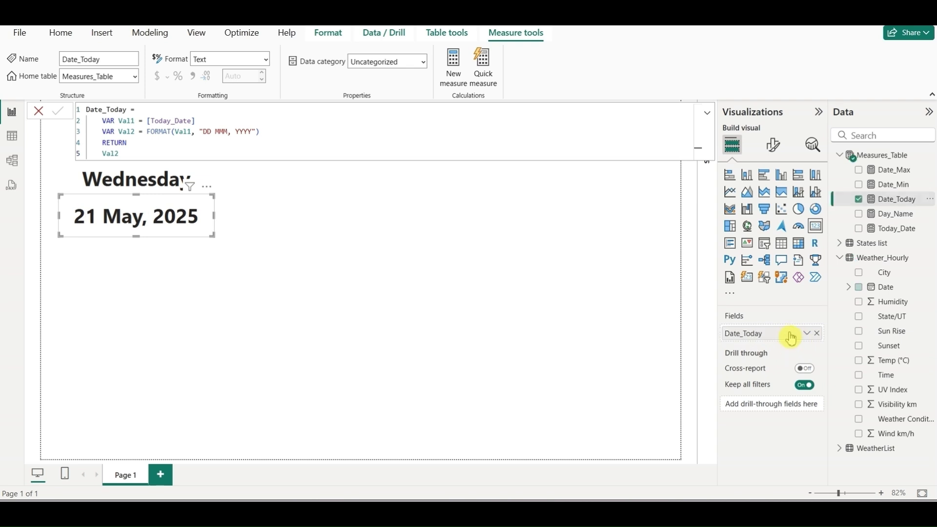
pyautogui.click(262, 262)
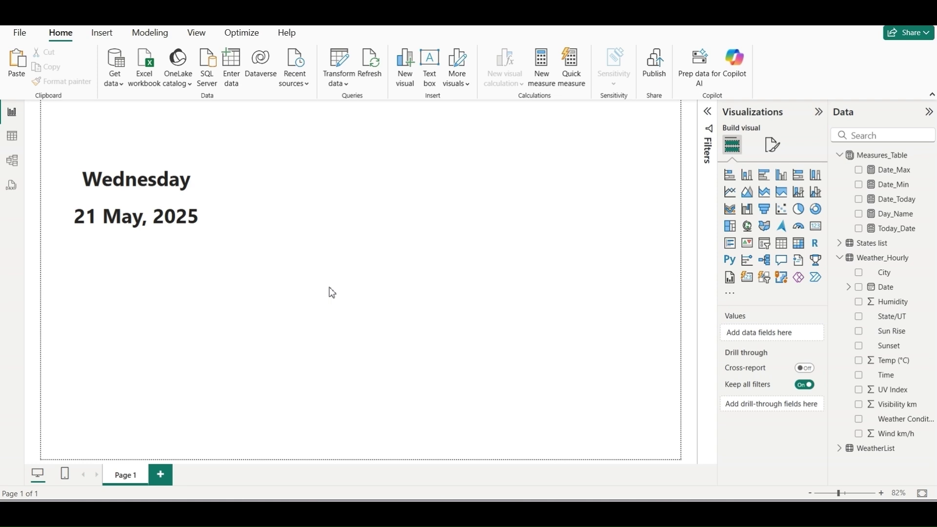
pyautogui.click(356, 279)
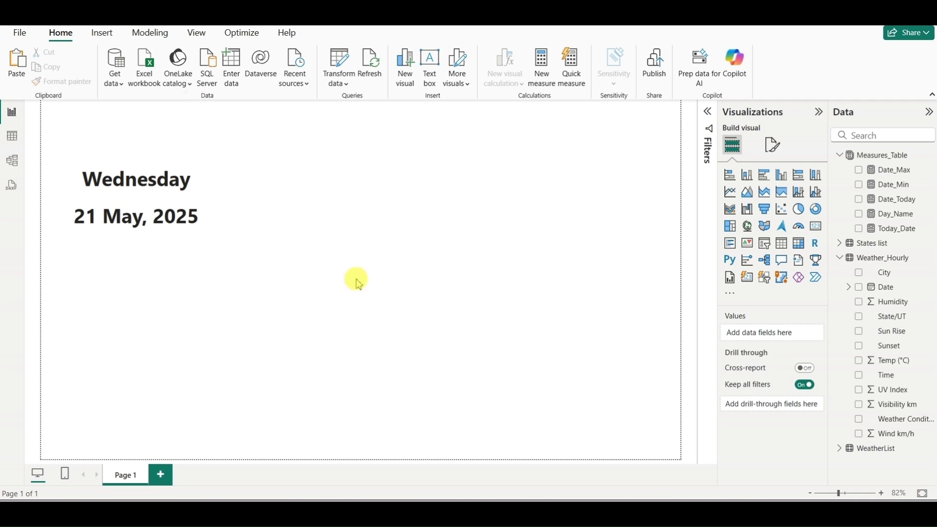
# Add an empty slicer, place it in the upper-right area of the report page, and expand the States list table's fields.
pyautogui.click(769, 248)
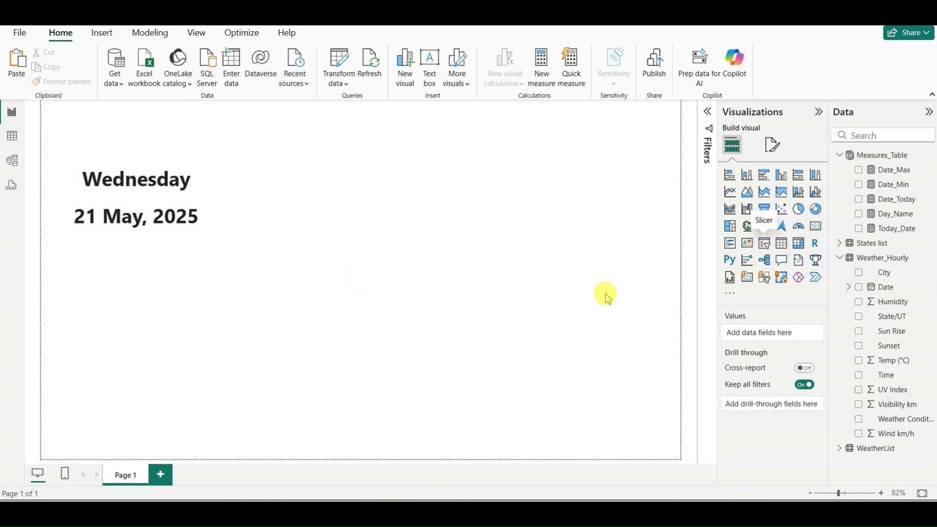
pyautogui.moveTo(172, 309); pyautogui.dragTo(550, 203)
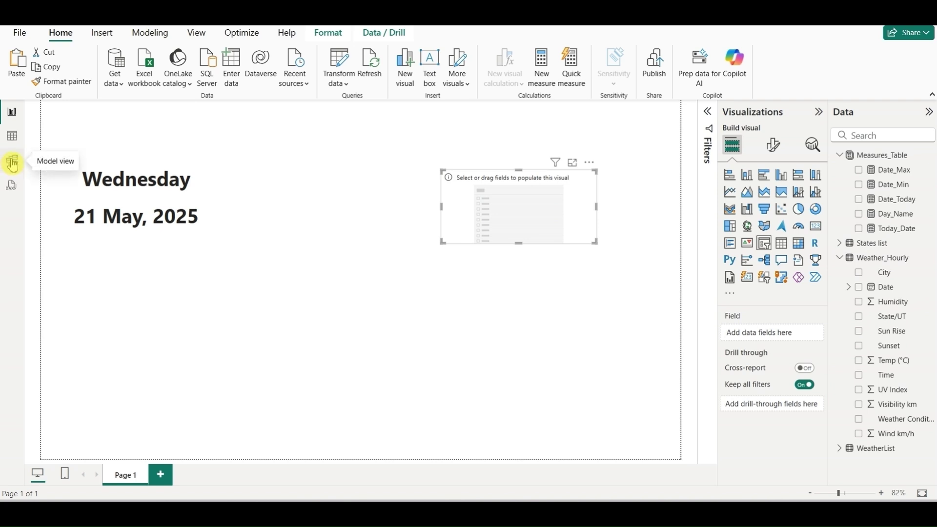
pyautogui.click(839, 243)
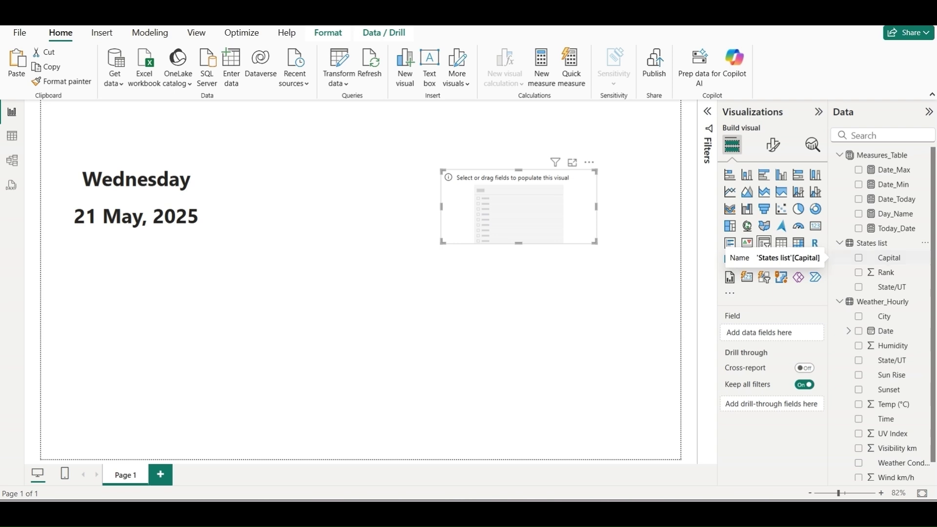
# Check the States list table's rows, fill the slicer with its State/UT field, and move the slicer up toward the page's upper middle.
pyautogui.click(12, 136)
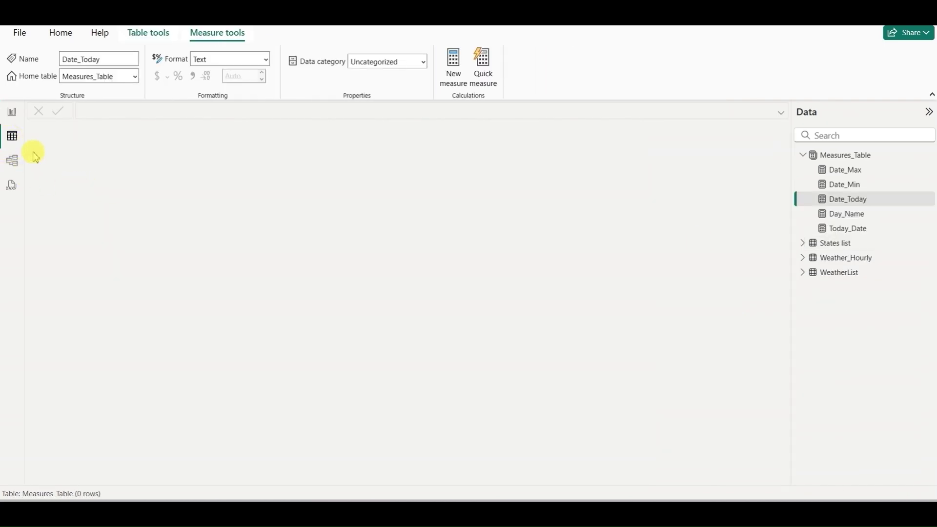
pyautogui.click(841, 246)
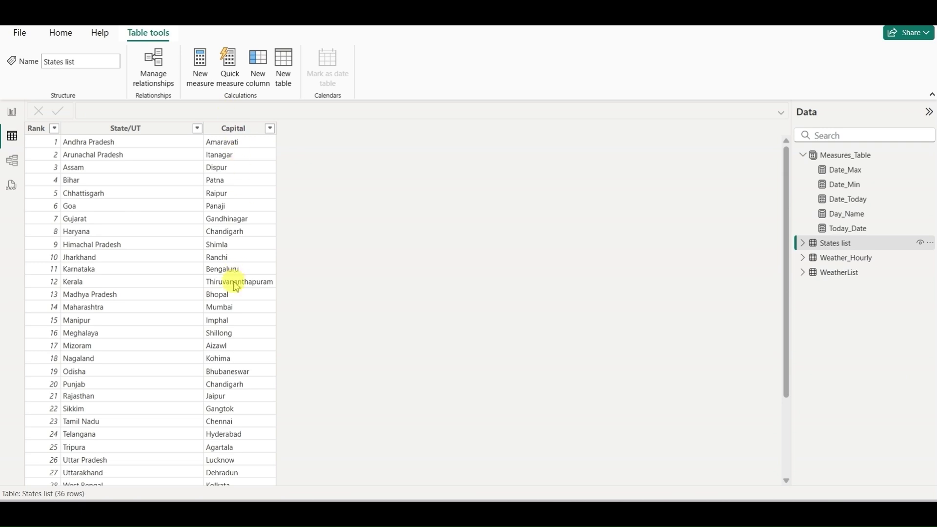
pyautogui.click(11, 113)
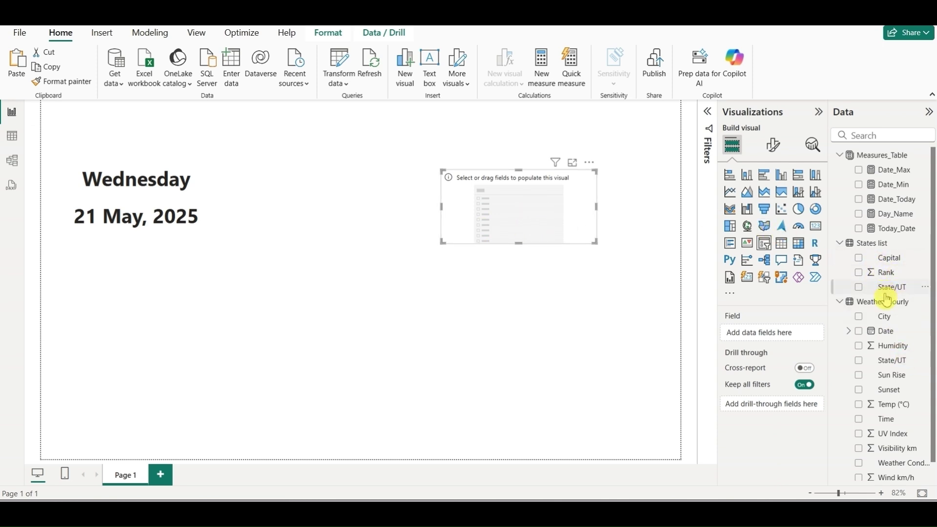
pyautogui.moveTo(889, 294); pyautogui.dragTo(511, 210)
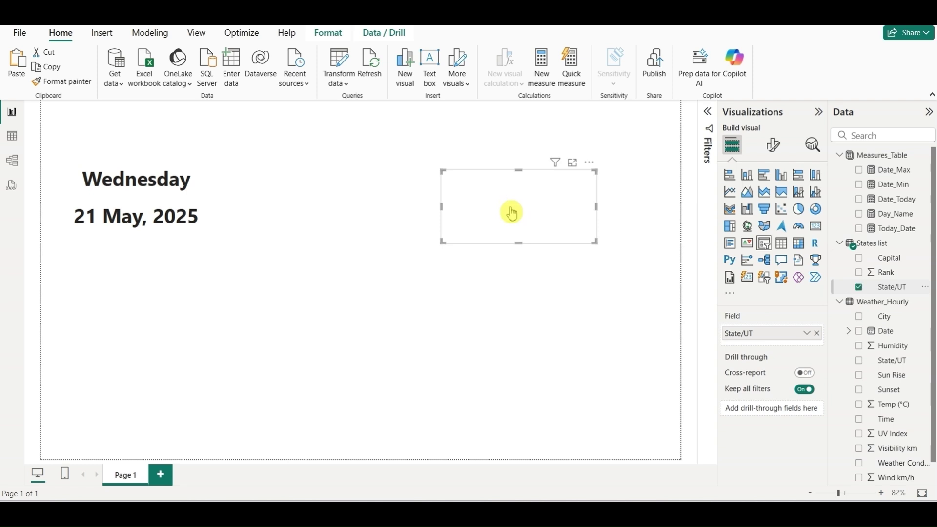
pyautogui.moveTo(525, 168); pyautogui.dragTo(443, 134)
# Set the State/UT slicer's style to Dropdown.
pyautogui.click(773, 145)
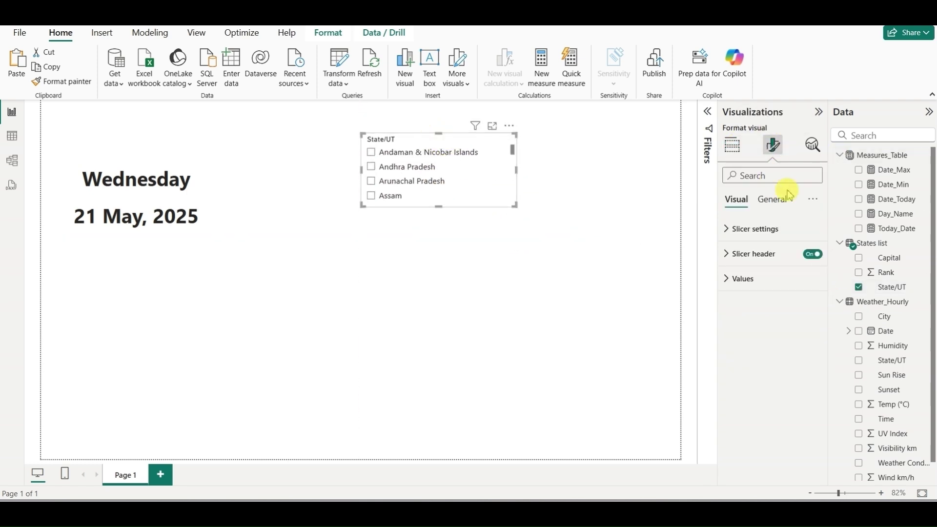
pyautogui.click(769, 229)
pyautogui.click(772, 290)
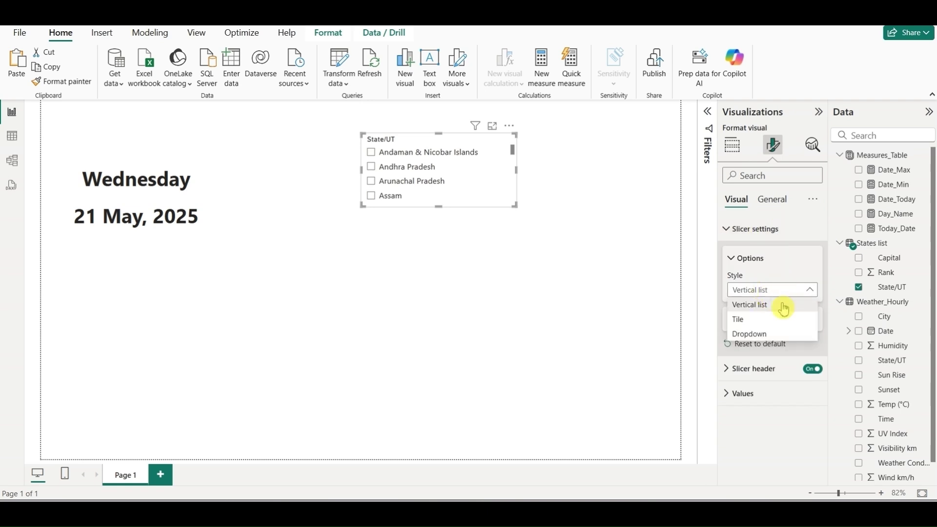
pyautogui.click(765, 334)
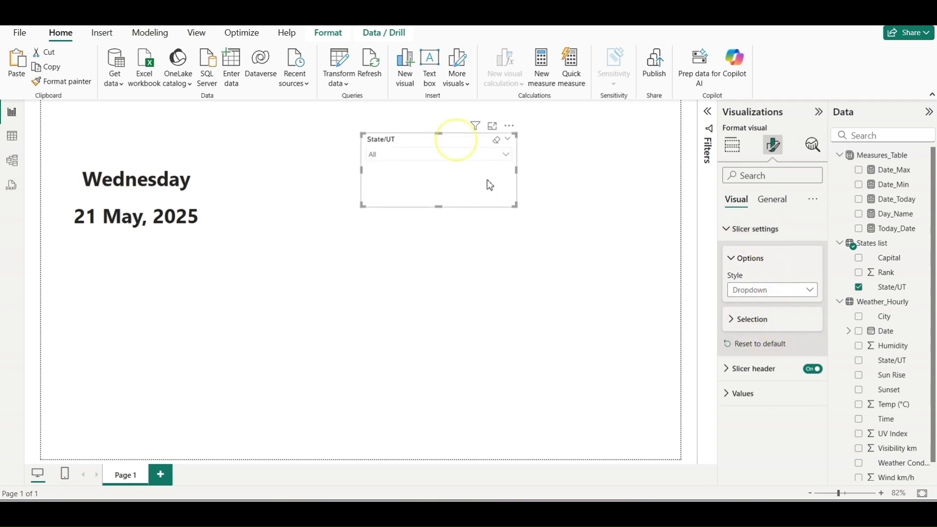
# Enable the search option for the State/UT slicer and check that it is active.
pyautogui.click(509, 125)
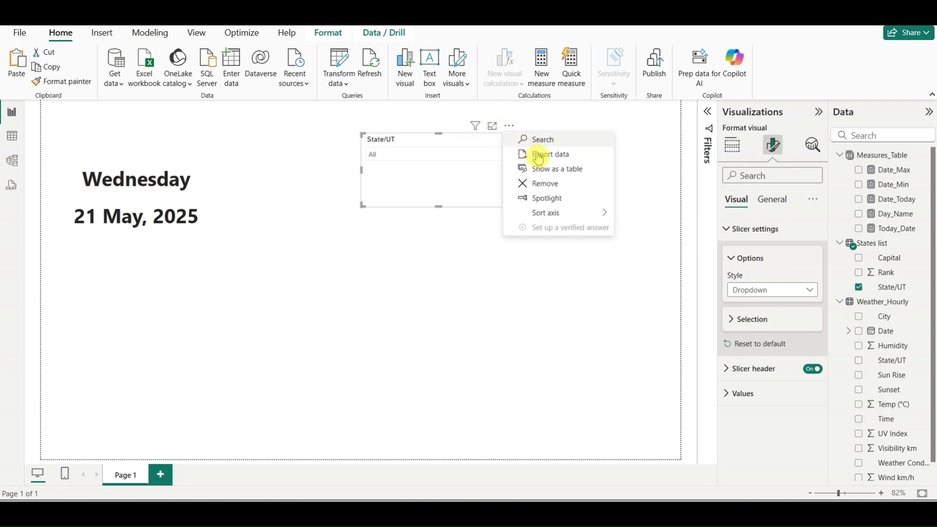
pyautogui.click(546, 140)
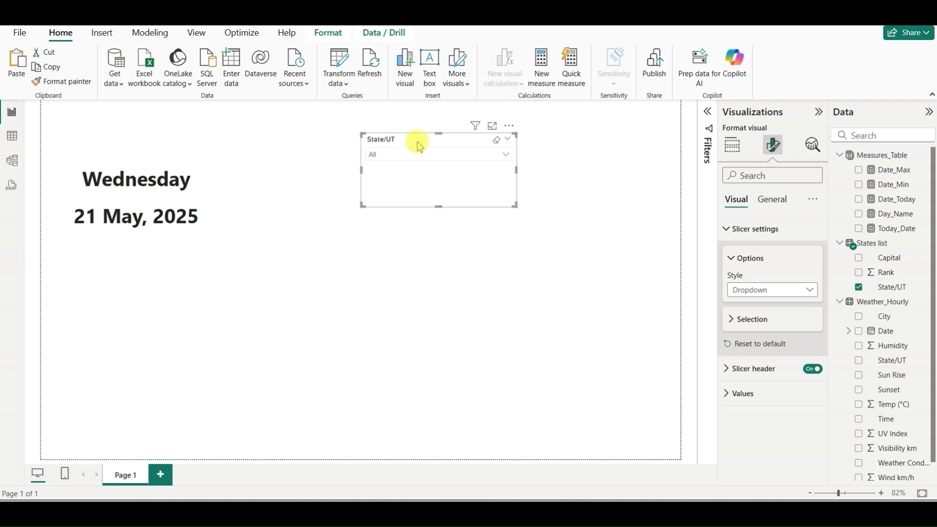
pyautogui.click(512, 126)
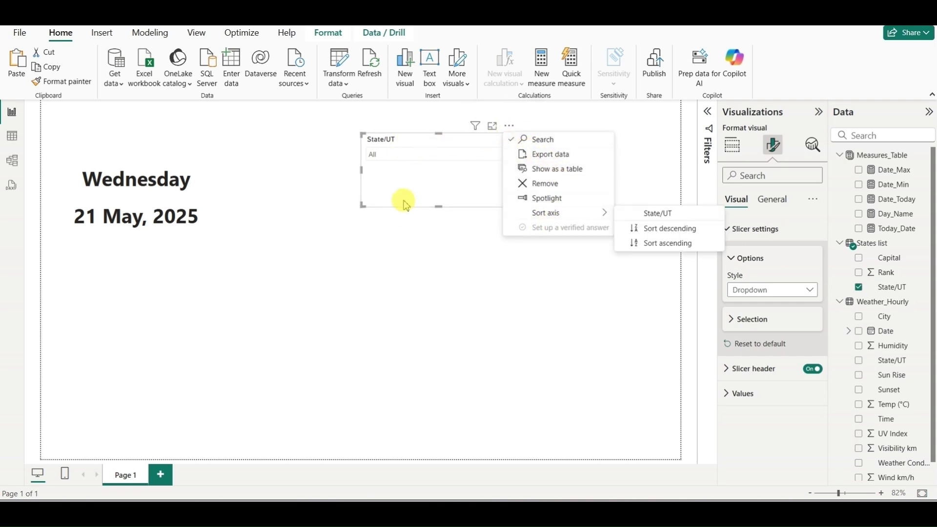
pyautogui.click(425, 203)
# Reduce the slicer's height to a compact box, check its dropdown list with the search field, and fine-tune the height.
pyautogui.moveTo(440, 201); pyautogui.dragTo(438, 169)
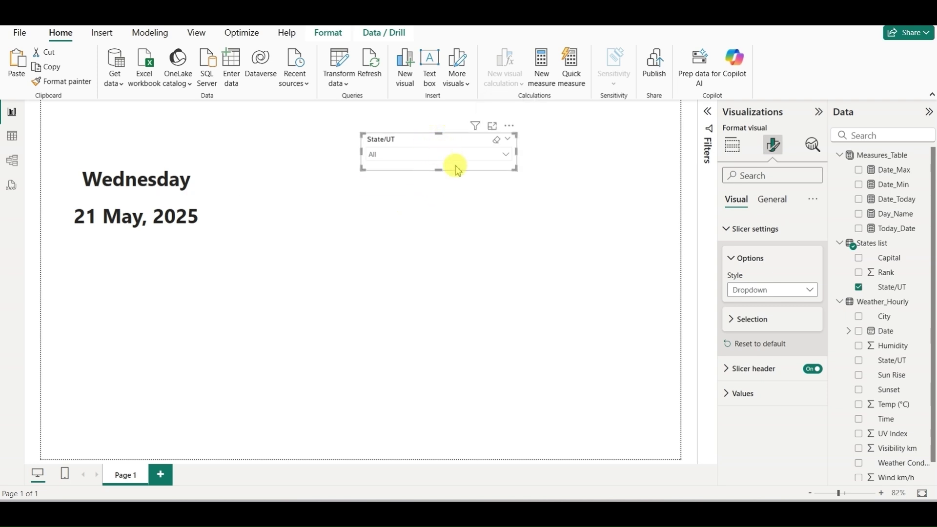
pyautogui.click(433, 156)
pyautogui.click(431, 155)
pyautogui.click(453, 156)
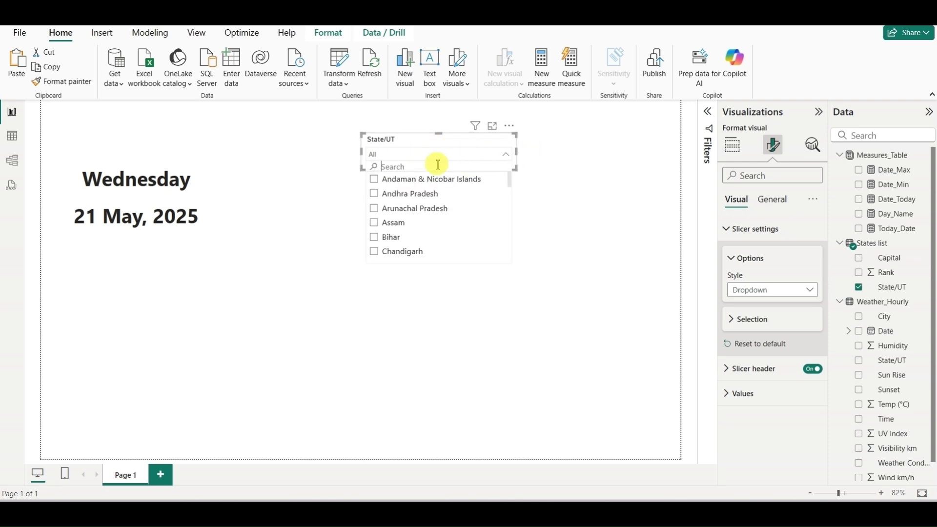
pyautogui.click(420, 154)
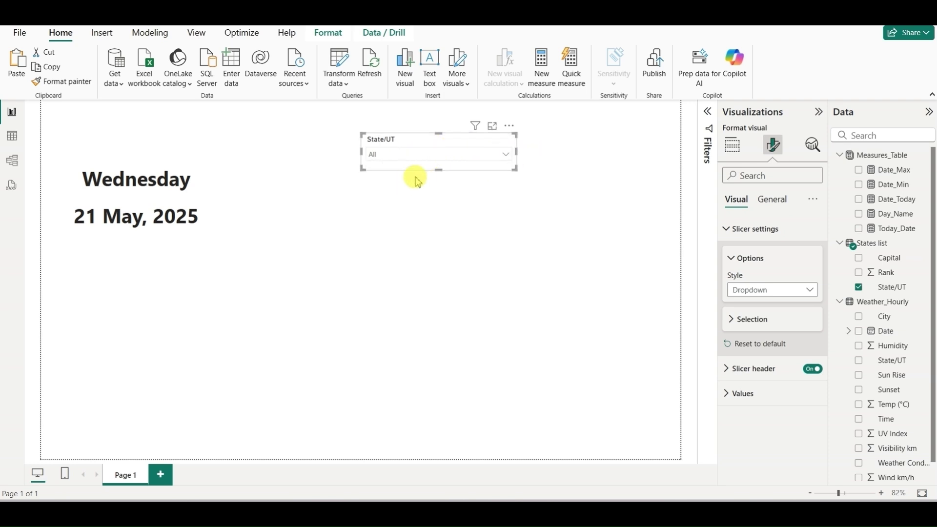
pyautogui.moveTo(436, 170); pyautogui.dragTo(438, 178)
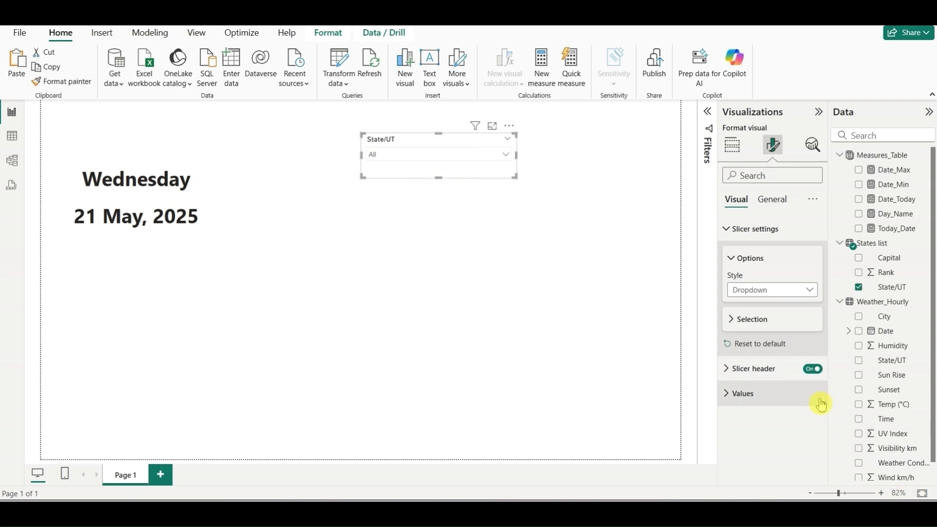
# Turn off the slicer header and check the slicer's dropdown without it.
pyautogui.click(813, 368)
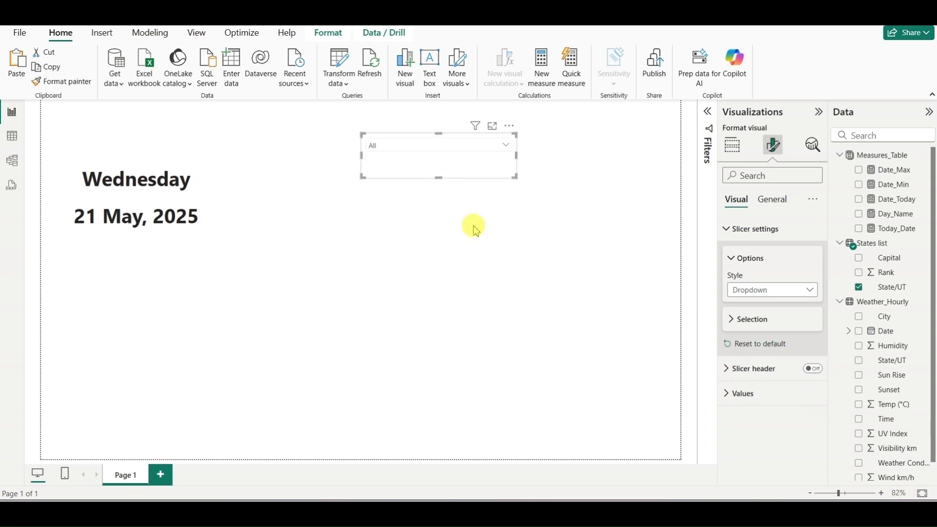
pyautogui.click(466, 144)
pyautogui.click(472, 145)
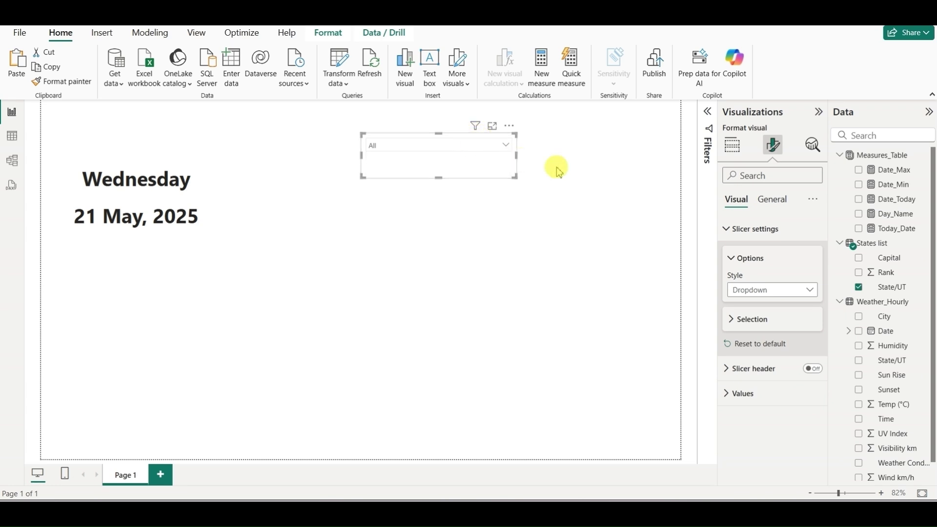
# Try single select on the slicer with Andaman & Nicobar Islands chosen, check its list, and turn single select off again.
pyautogui.click(759, 325)
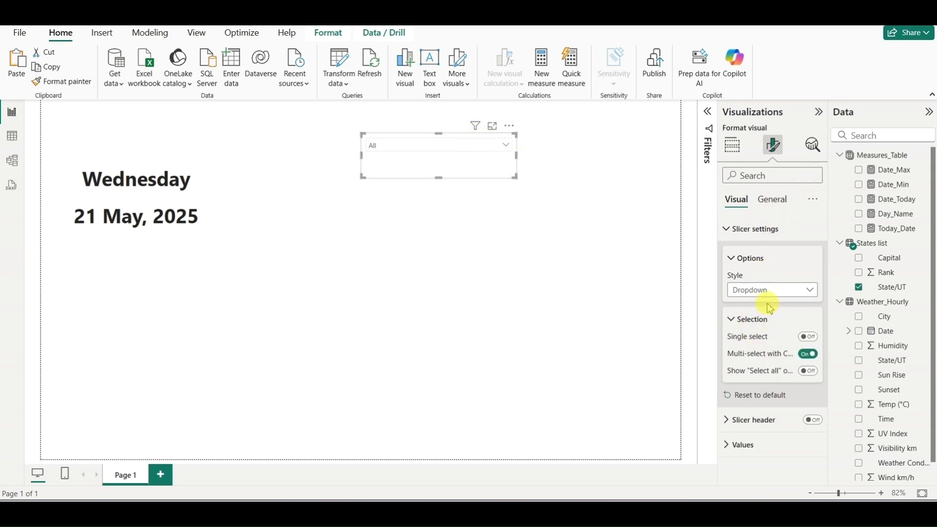
pyautogui.click(809, 338)
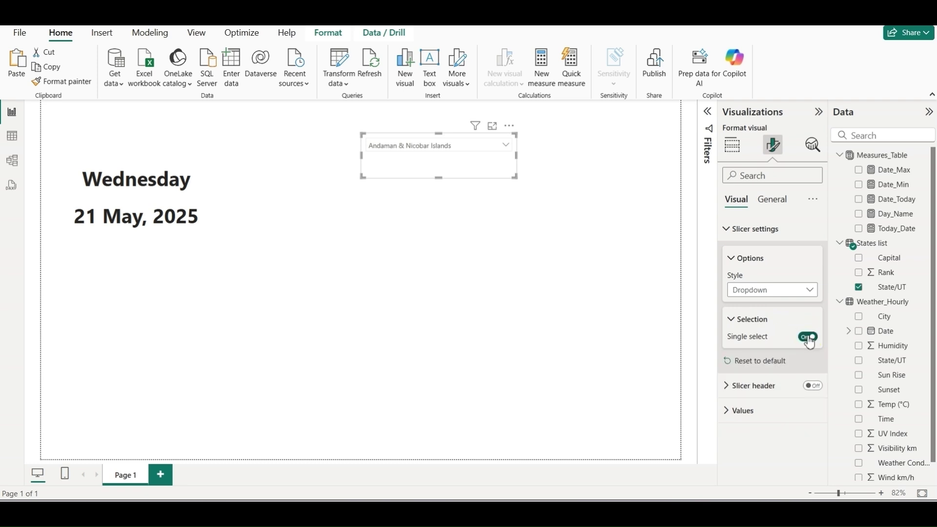
pyautogui.click(506, 145)
pyautogui.click(506, 146)
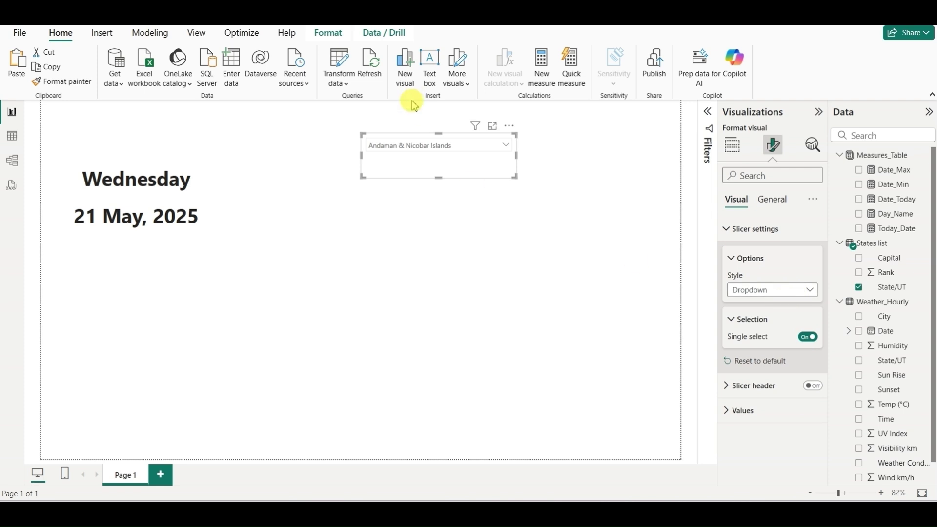
pyautogui.click(506, 145)
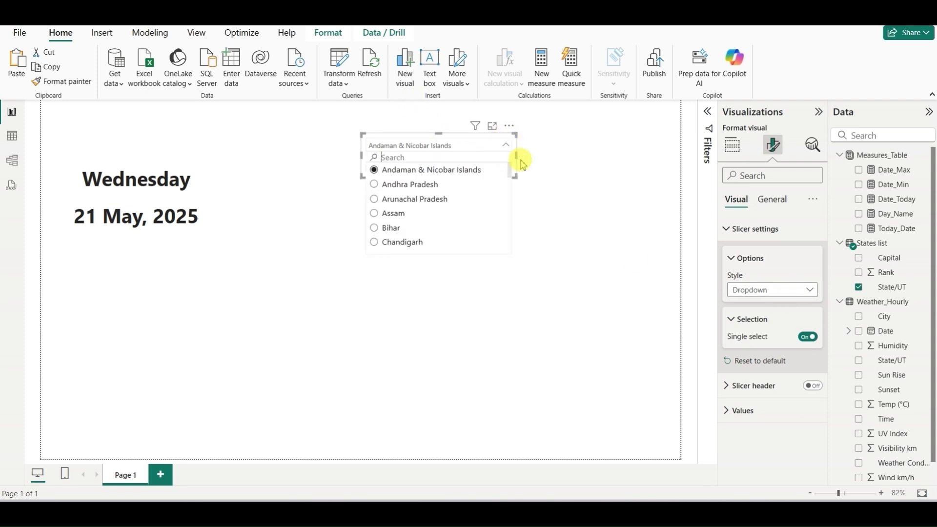
pyautogui.click(818, 339)
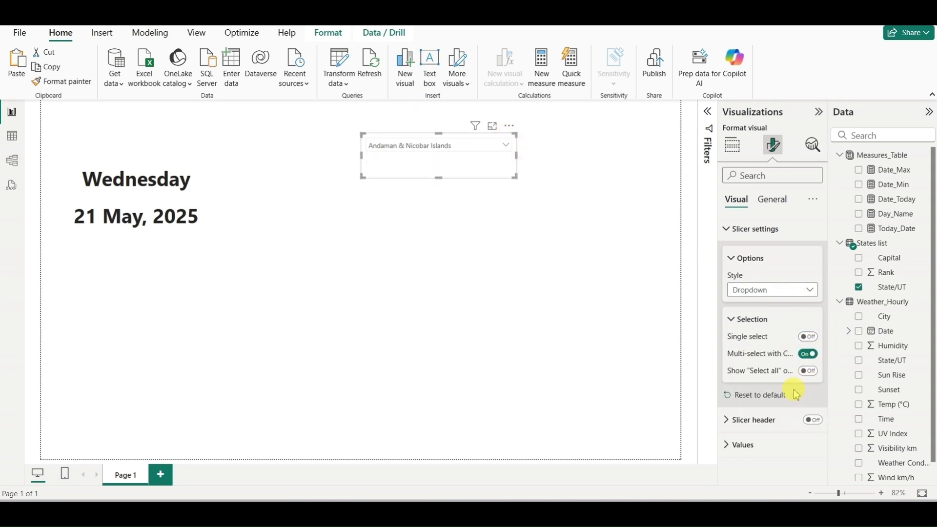
# Move the slicer directly above the day-name card and extend its upper edge slightly.
pyautogui.click(440, 170)
pyautogui.moveTo(443, 157); pyautogui.dragTo(142, 153)
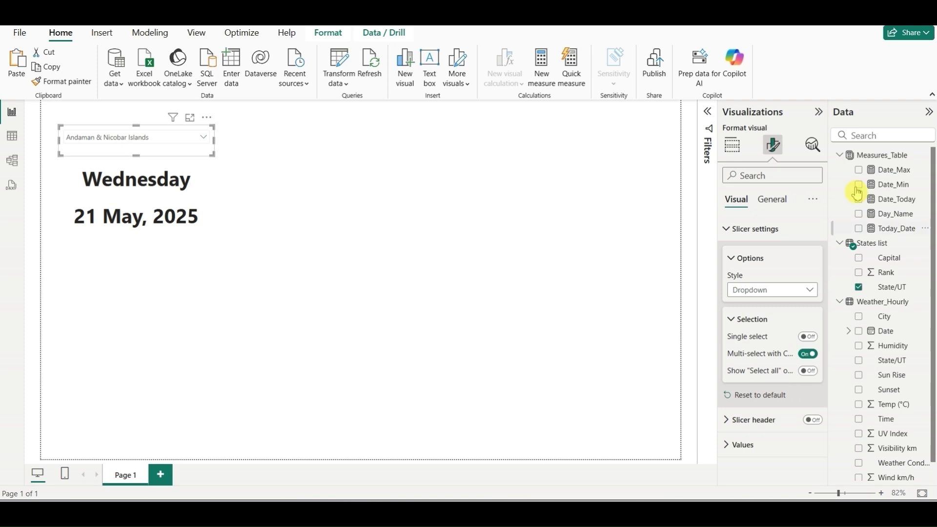
pyautogui.click(783, 199)
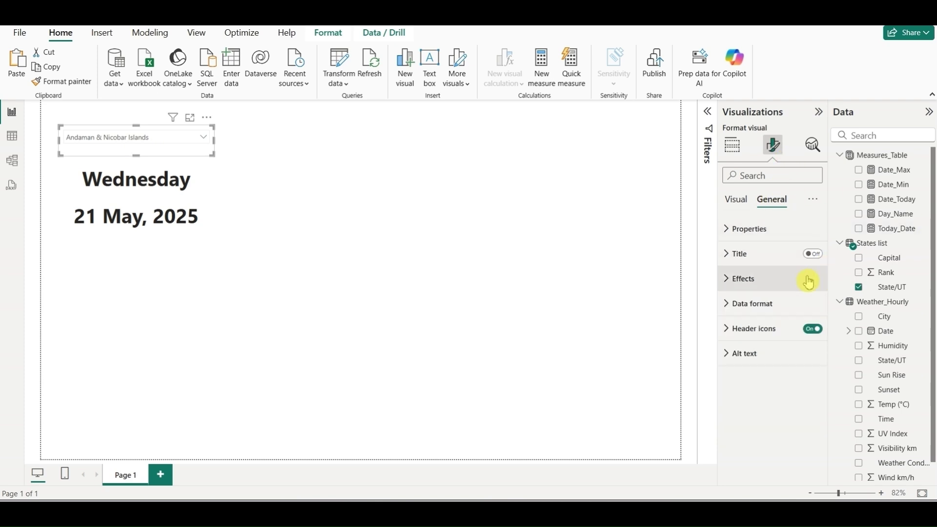
pyautogui.click(757, 279)
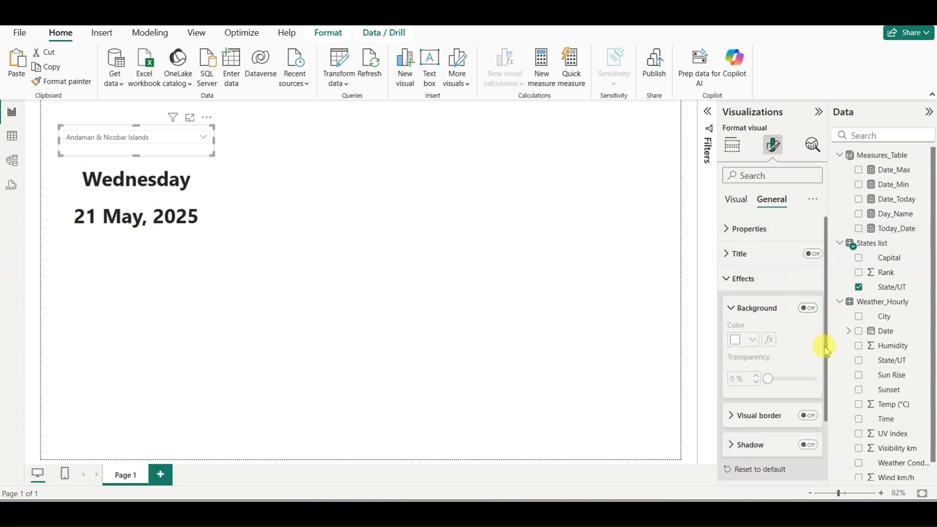
pyautogui.click(459, 251)
pyautogui.click(181, 142)
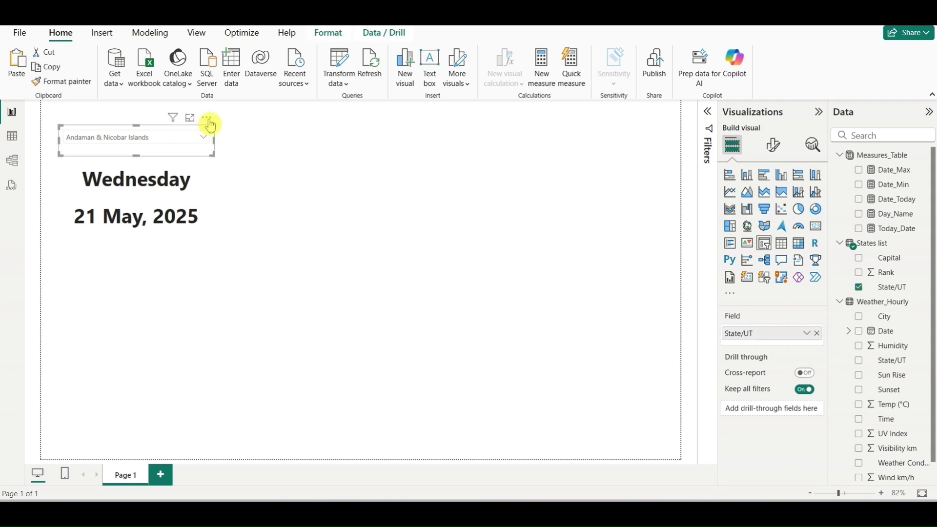
pyautogui.moveTo(137, 125); pyautogui.dragTo(135, 117)
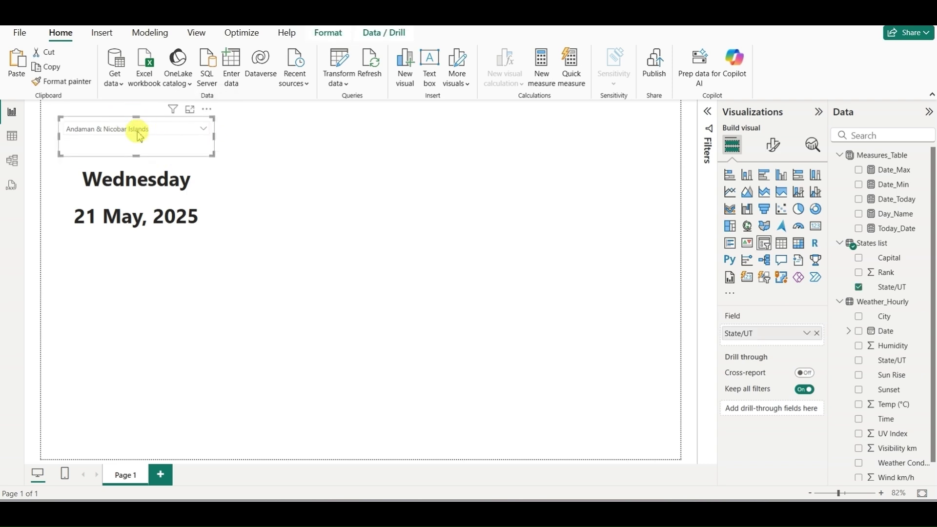
# Change the font of the slicer's values to a bold Segoe UI variant.
pyautogui.click(772, 145)
pyautogui.click(764, 229)
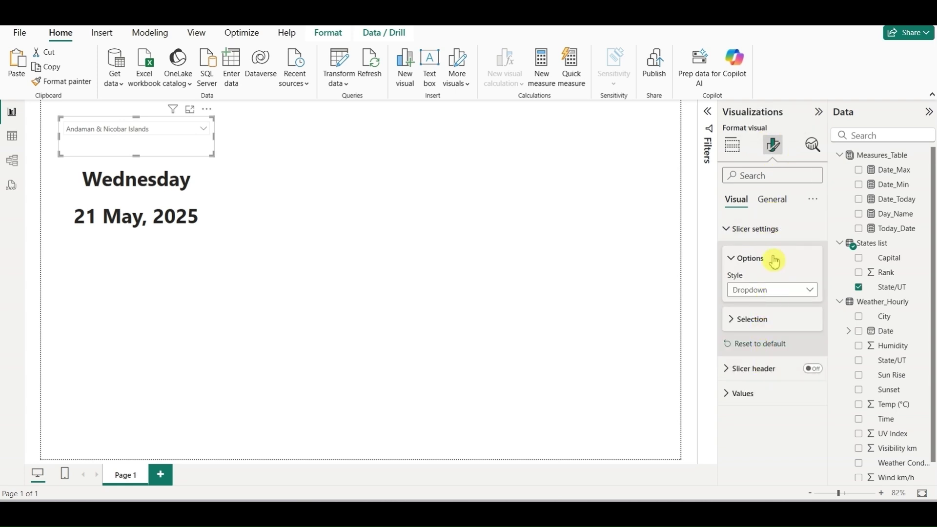
pyautogui.click(761, 319)
pyautogui.click(770, 419)
pyautogui.scroll(-3, 773, 342)
pyautogui.click(762, 467)
pyautogui.scroll(-2, 761, 371)
pyautogui.click(768, 304)
pyautogui.scroll(-2, 772, 244)
pyautogui.click(770, 204)
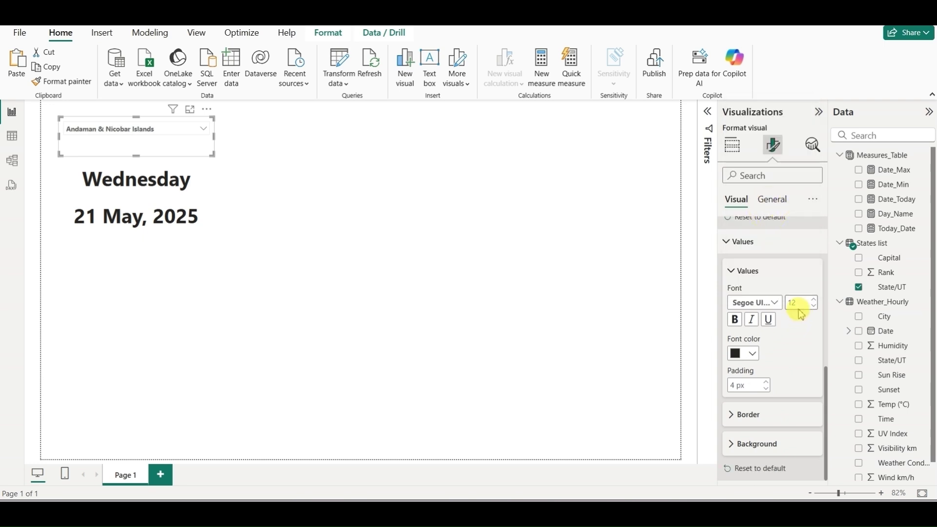
# Set the slicer values' font size to 15 and font color to black, and deselect the slicer.
pyautogui.click(814, 301)
pyautogui.click(815, 301)
pyautogui.click(815, 301)
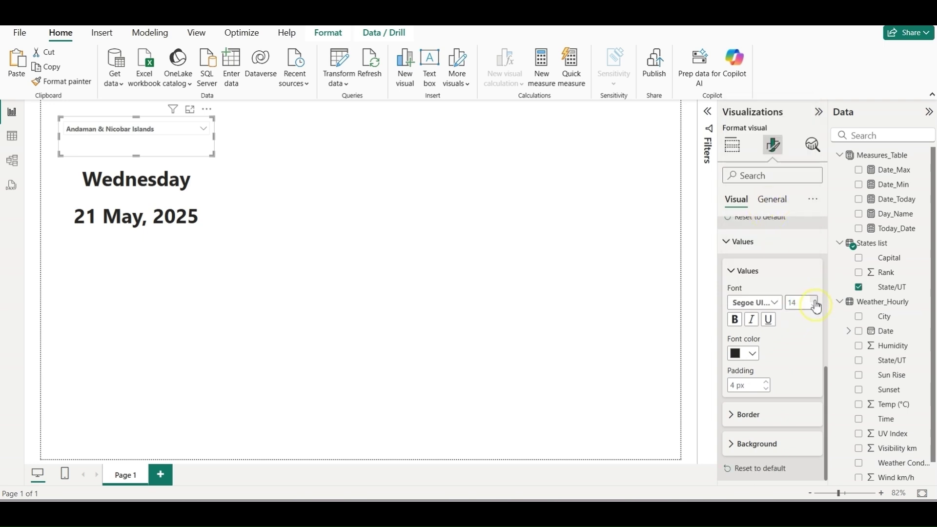
pyautogui.click(754, 355)
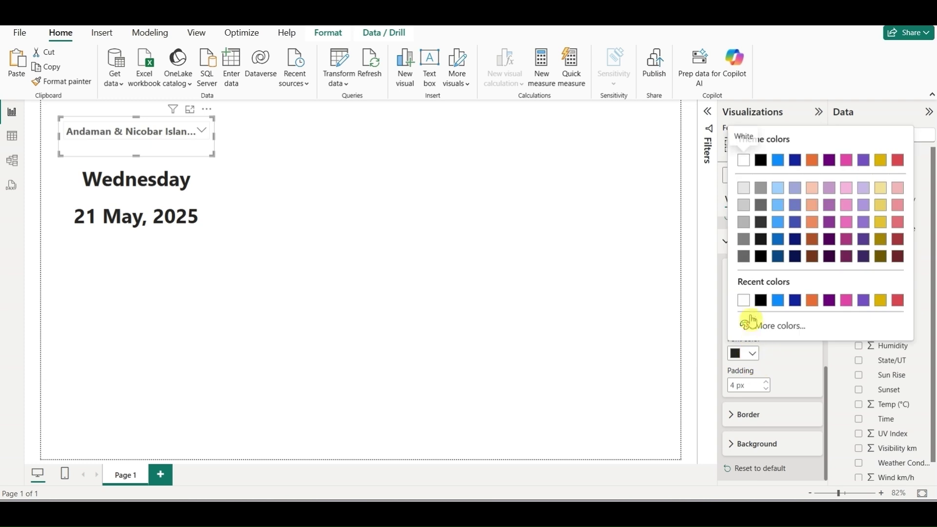
pyautogui.click(766, 154)
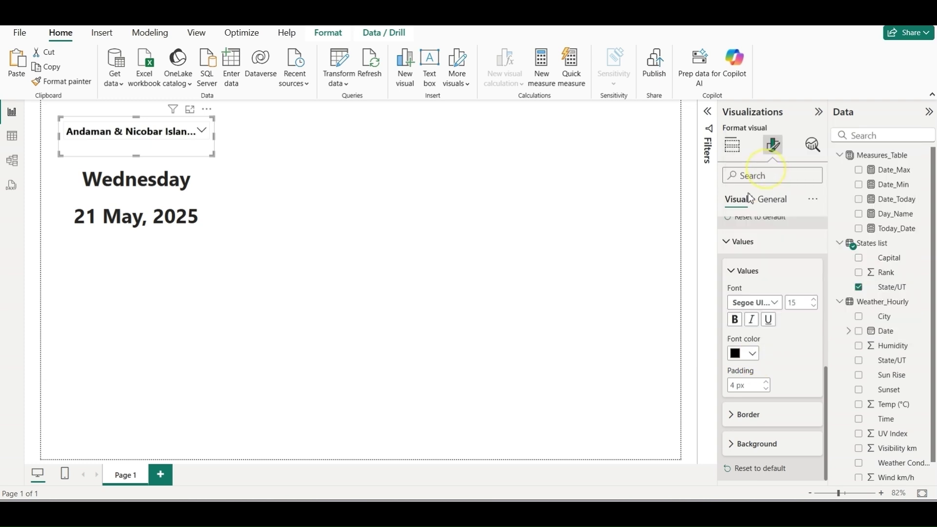
pyautogui.click(291, 166)
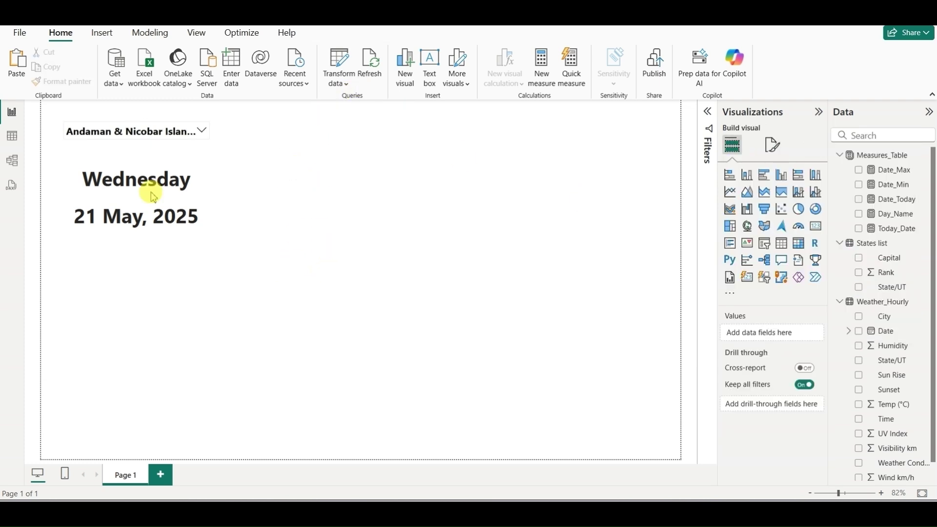
# Shorten the State/UT slicer by raising its lower edge to just below the dropdown text, and deselect it.
pyautogui.click(163, 149)
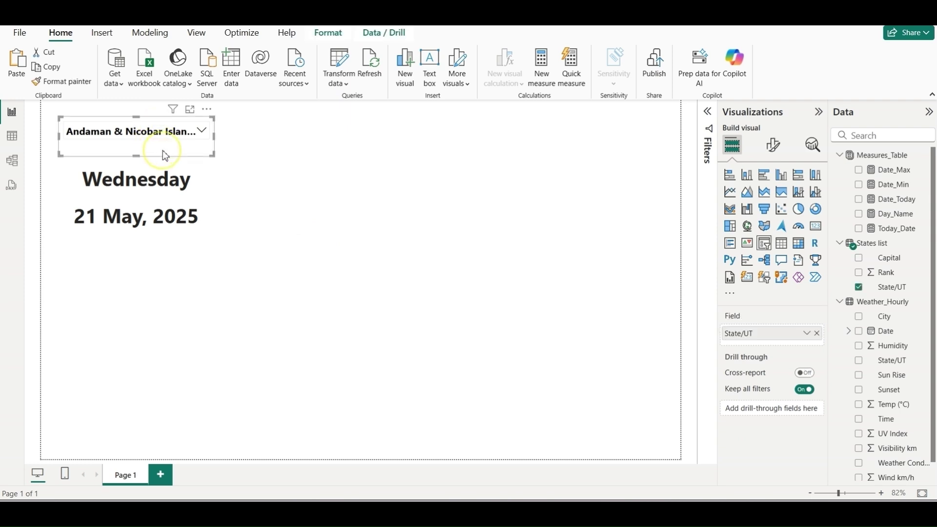
pyautogui.moveTo(136, 156); pyautogui.dragTo(135, 147)
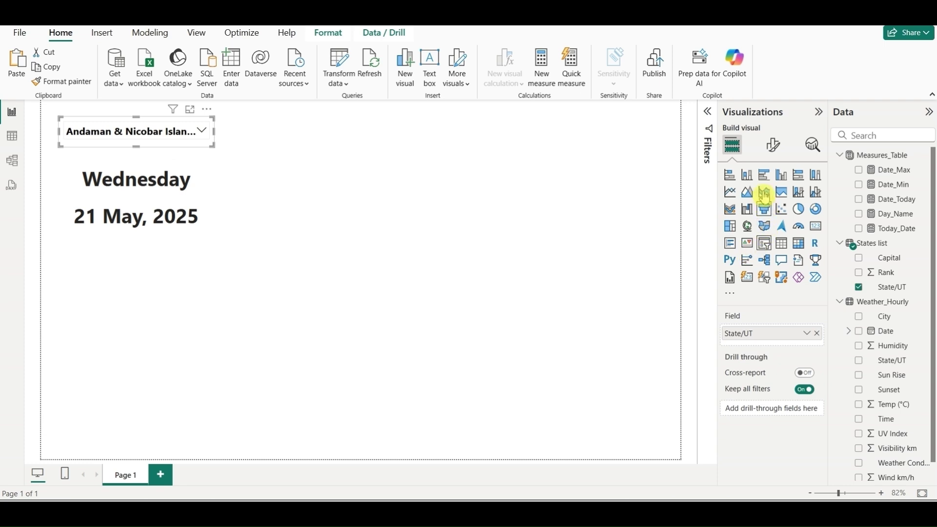
pyautogui.click(776, 148)
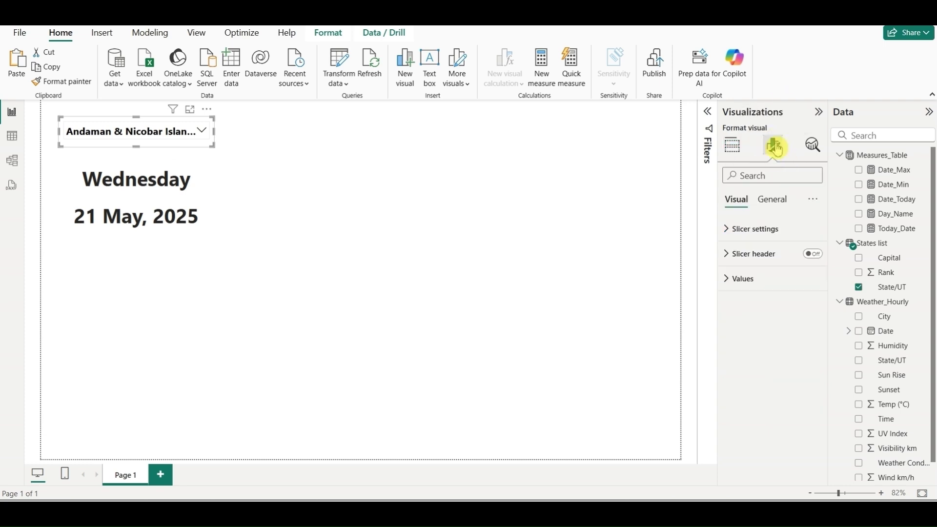
pyautogui.click(192, 136)
pyautogui.click(193, 133)
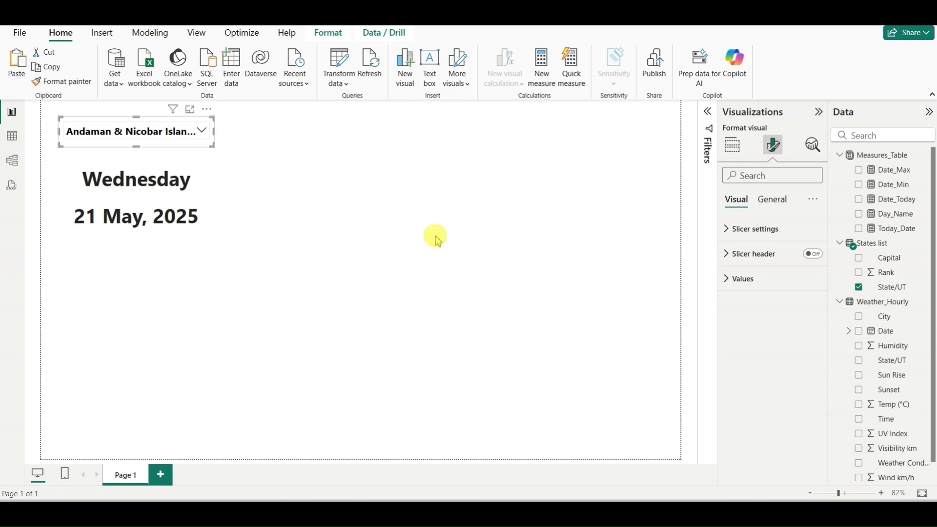
pyautogui.click(328, 241)
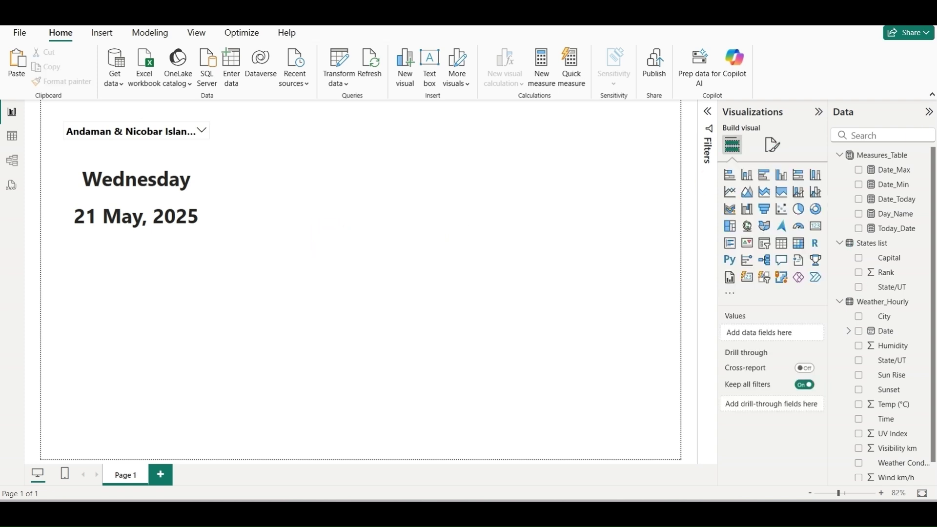
# Create a measure named Max_Temp in Measures_Table and define its variable val1 as [Date_Today].
pyautogui.click(927, 155)
pyautogui.click(853, 180)
pyautogui.write('Max_Temp =')
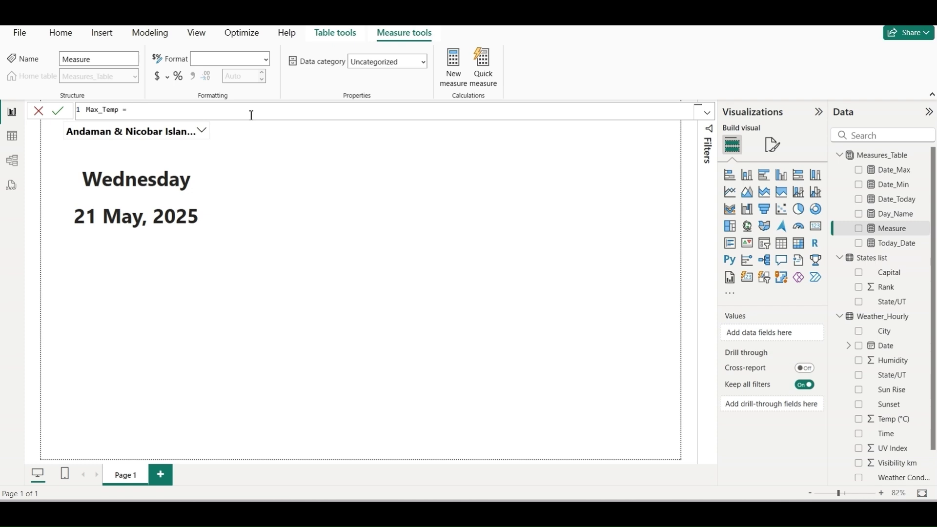
pyautogui.hotkey('shift', 'Return')
pyautogui.write('Var')
pyautogui.press('Tab')
pyautogui.write('val1 =')
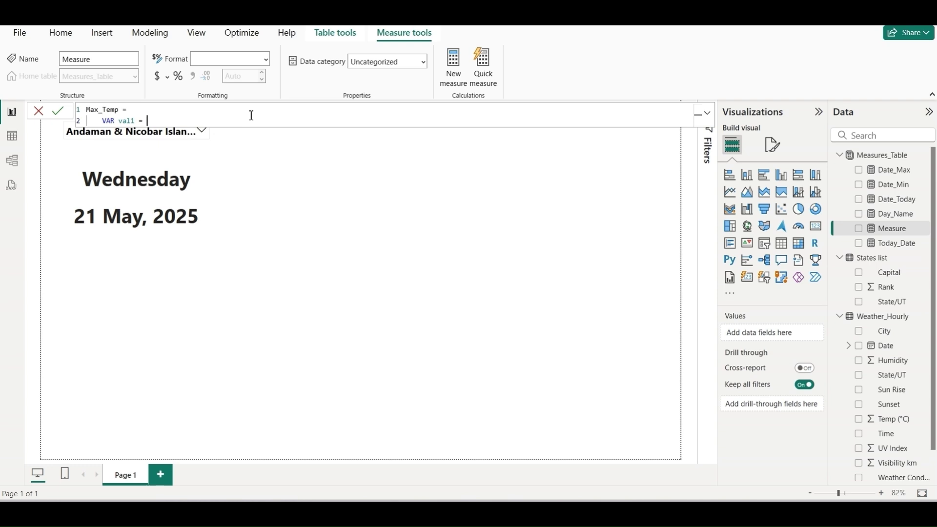
pyautogui.write('[')
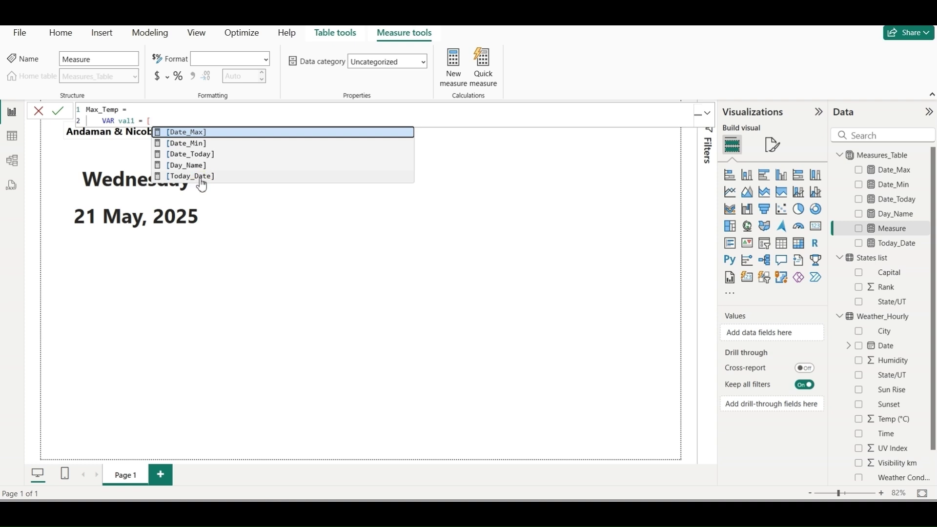
pyautogui.click(187, 155)
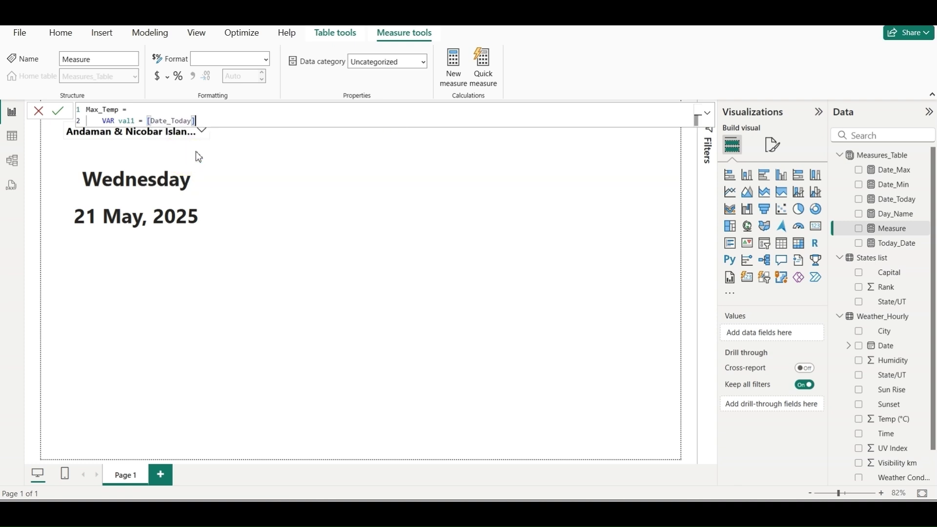
# Add a variable val2 to Max_Temp that starts CALCULATE with MAX(Weather_Hourly[Temp (°C)]) as its expression.
pyautogui.hotkey('shift', 'Return')
pyautogui.write('Var')
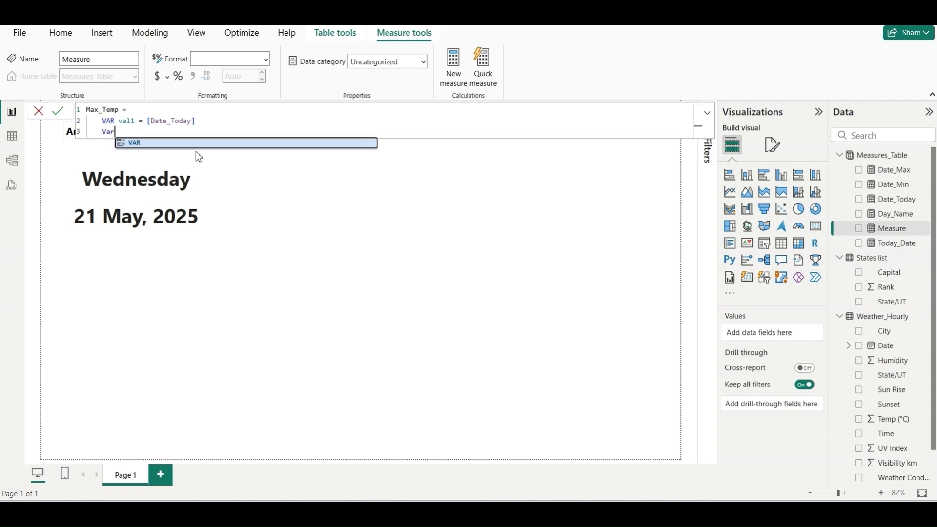
pyautogui.press('Tab')
pyautogui.write('val2 =')
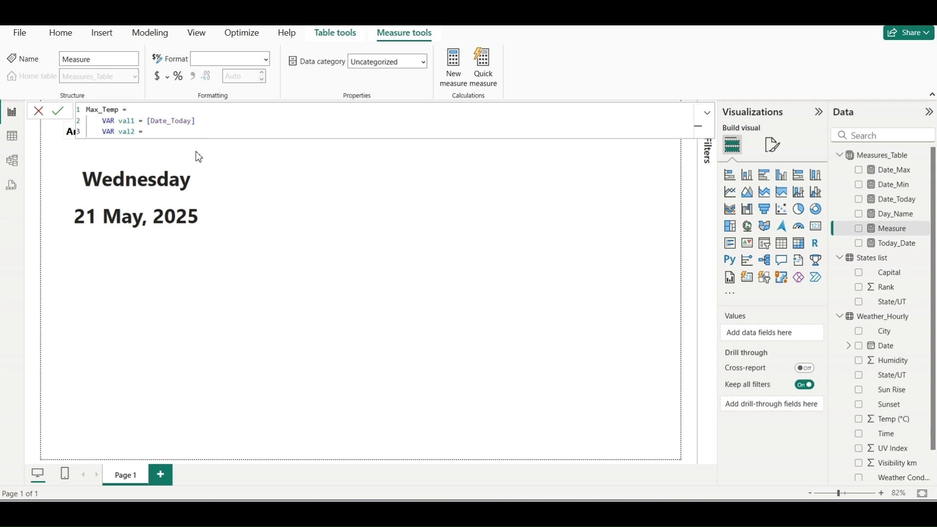
pyautogui.write('CAL')
pyautogui.press('Tab')
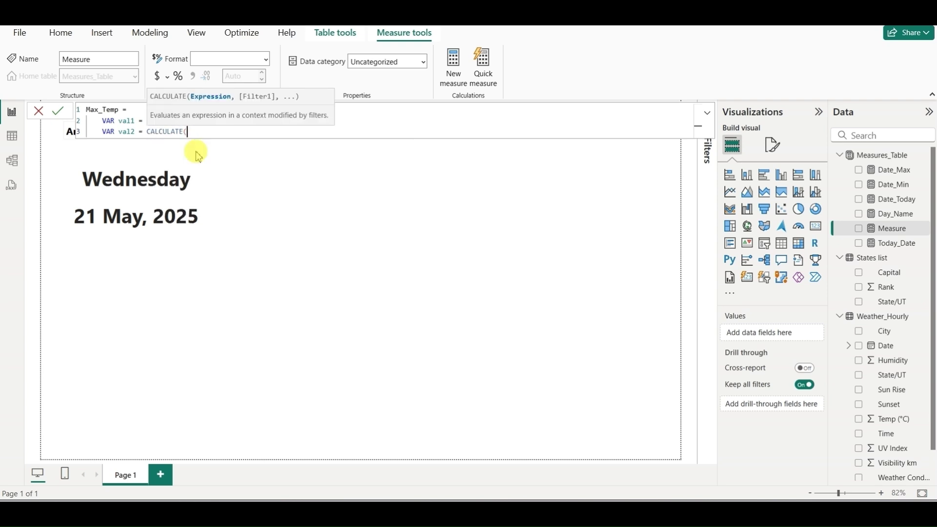
pyautogui.write('MAX')
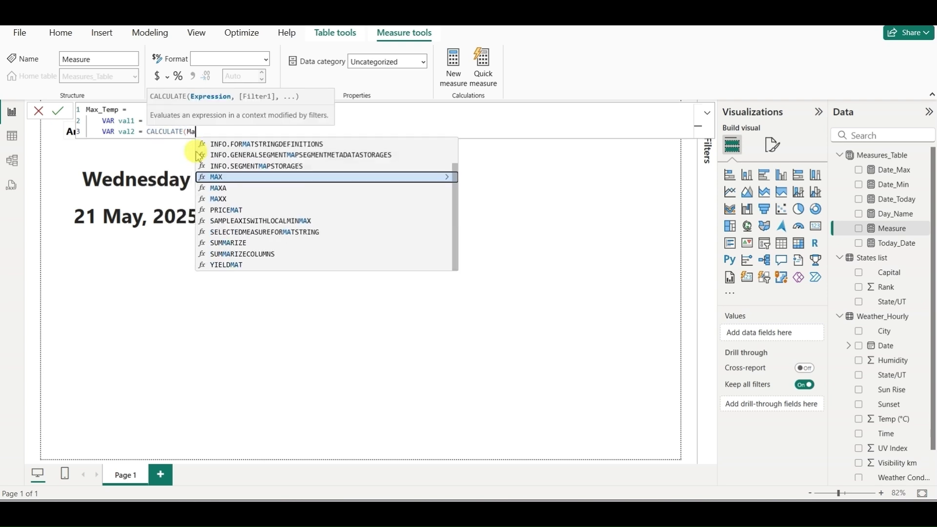
pyautogui.press('Tab')
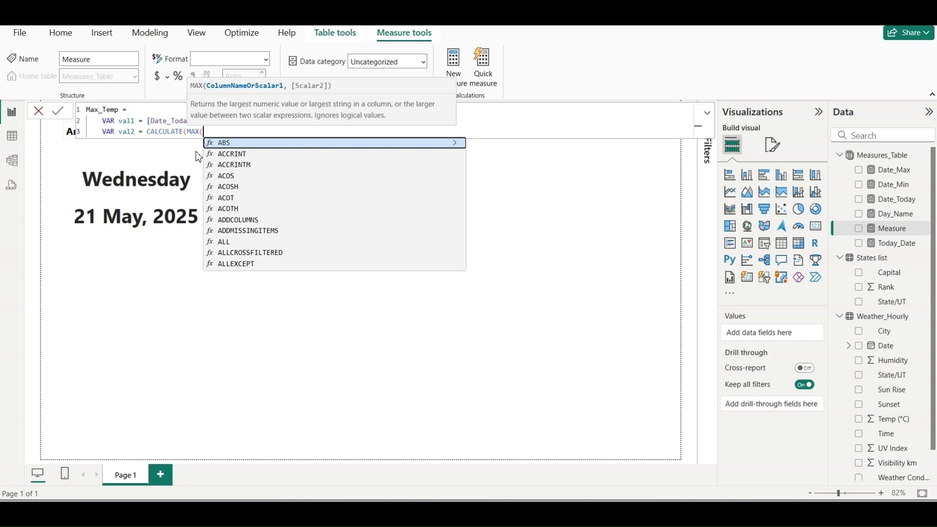
pyautogui.write('Te')
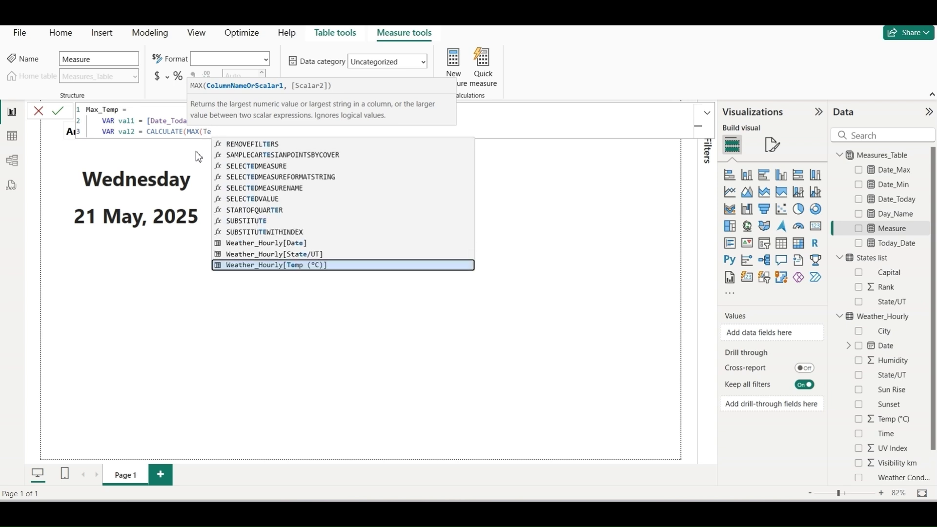
pyautogui.write('m')
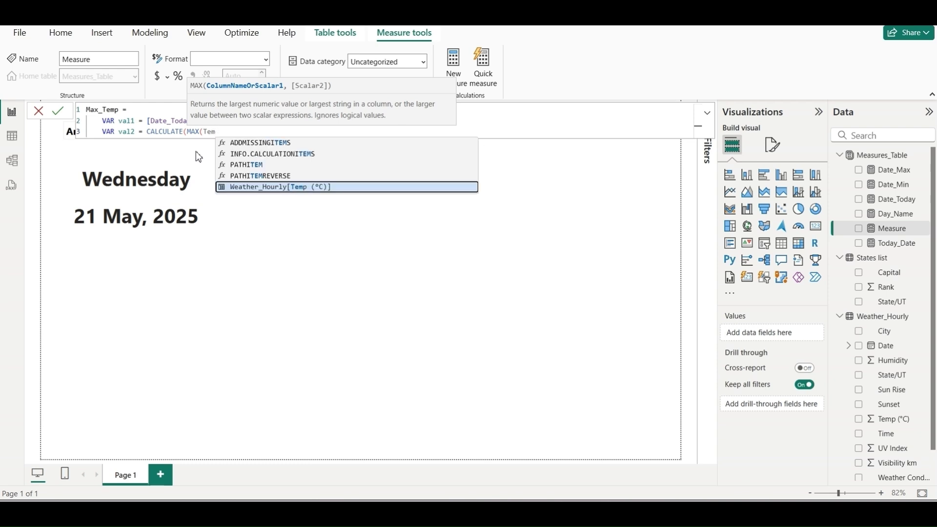
pyautogui.click(266, 187)
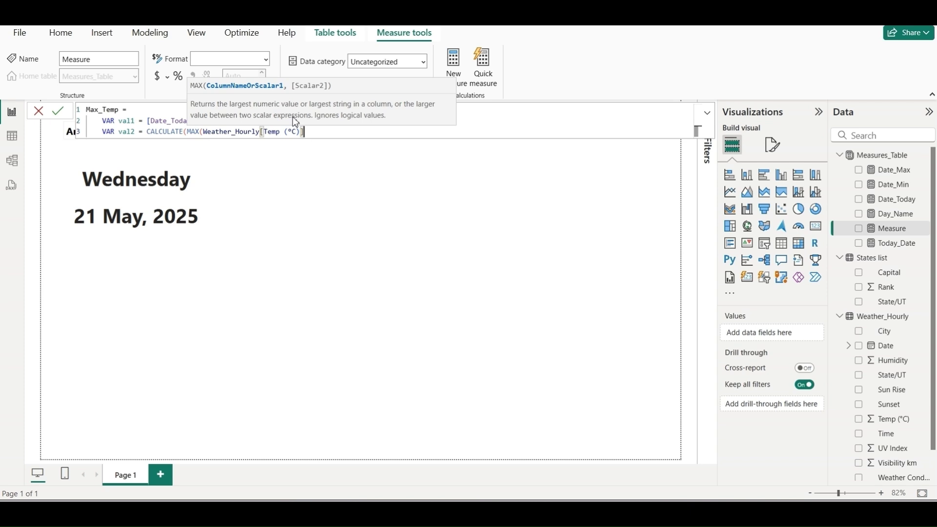
pyautogui.write('),')
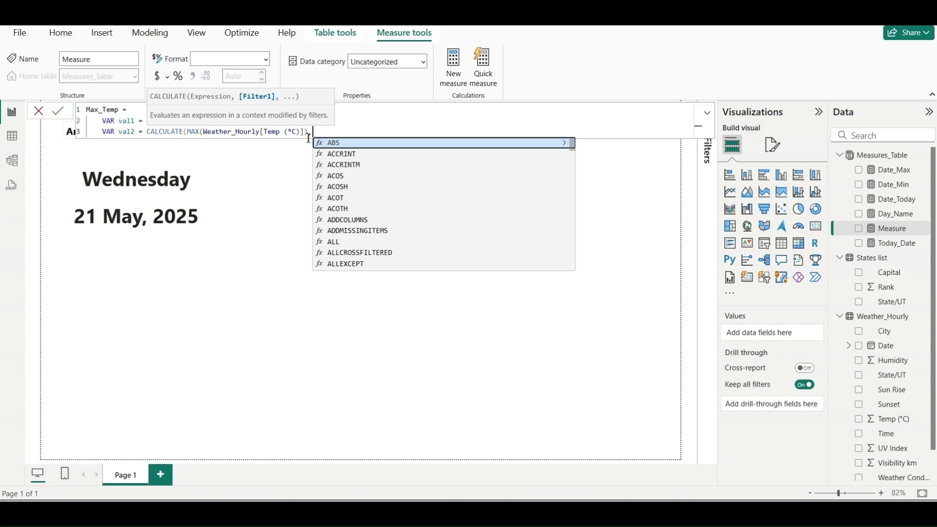
pyautogui.write(',da')
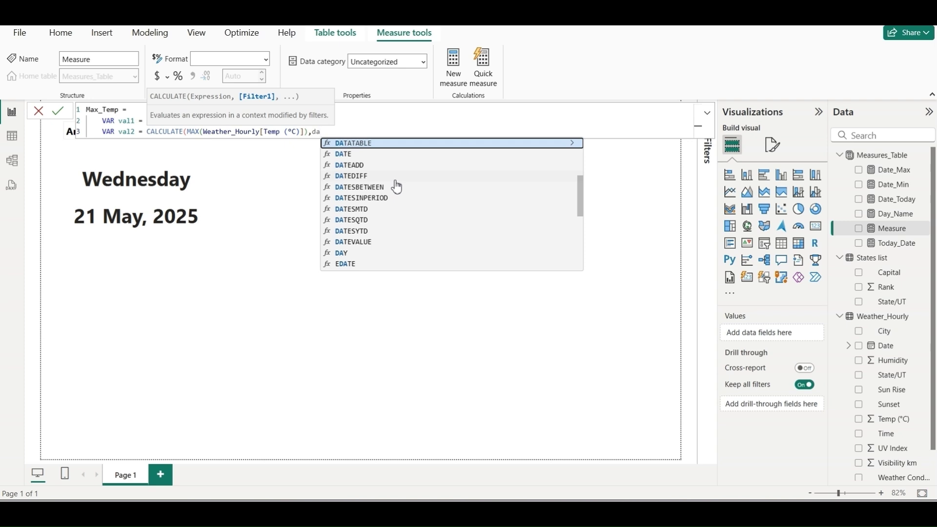
pyautogui.write('te')
pyautogui.press('BackSpace')
pyautogui.press('BackSpace')
pyautogui.press('BackSpace')
pyautogui.press('BackSpace')
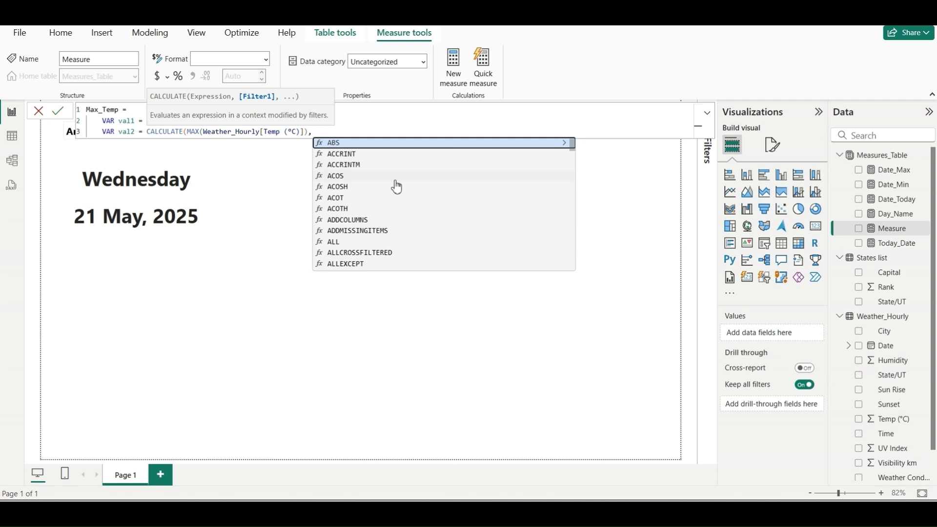
# Complete val2's CALCULATE with the filter Weather_Hourly[Date] = val1 and begin a new line.
pyautogui.write('Wea')
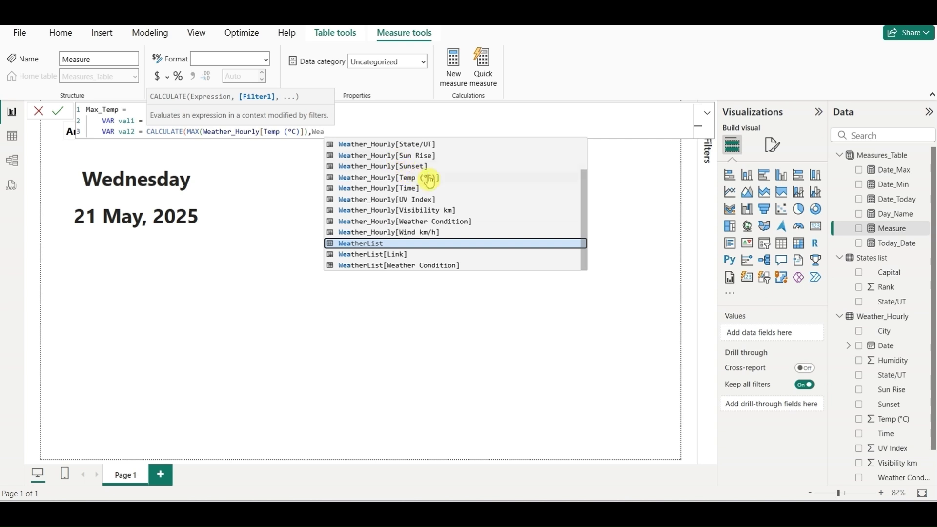
pyautogui.scroll(2, 410, 188)
pyautogui.click(380, 166)
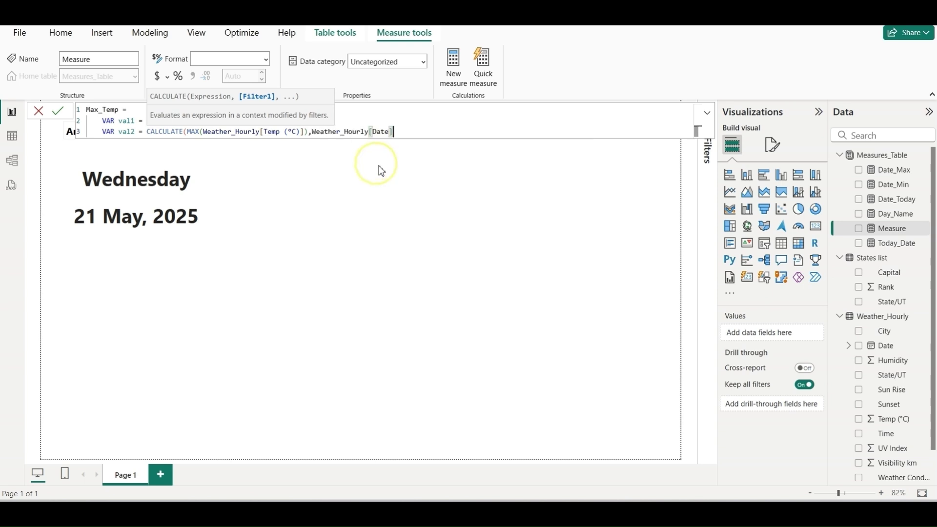
pyautogui.write('=Val')
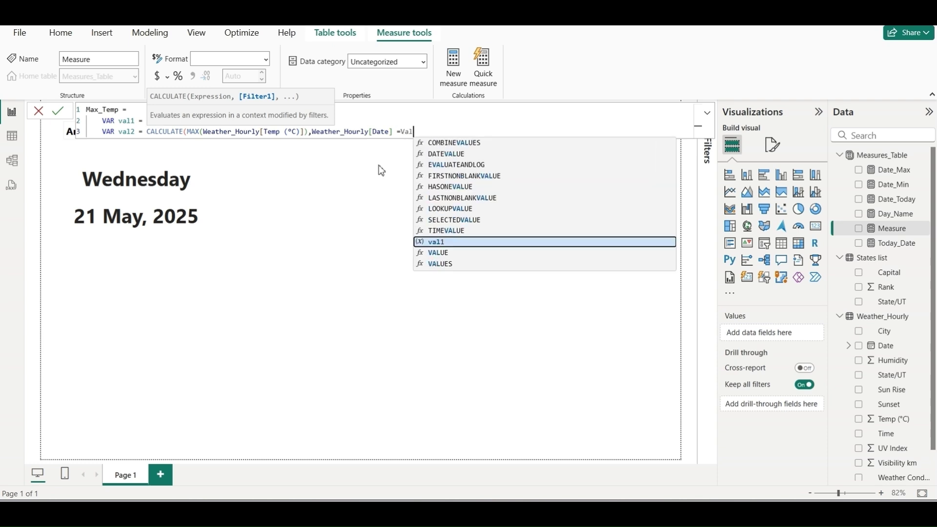
pyautogui.press('Tab')
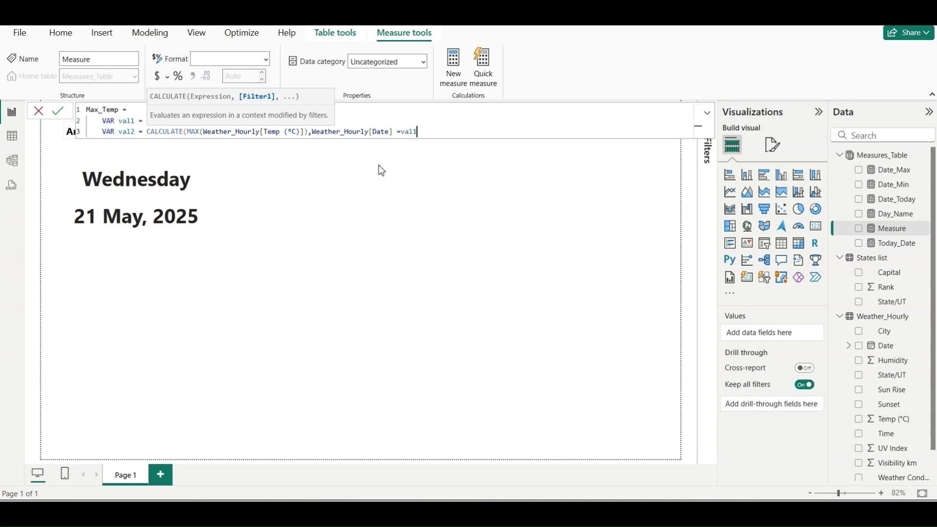
pyautogui.write(')')
pyautogui.press('Return')
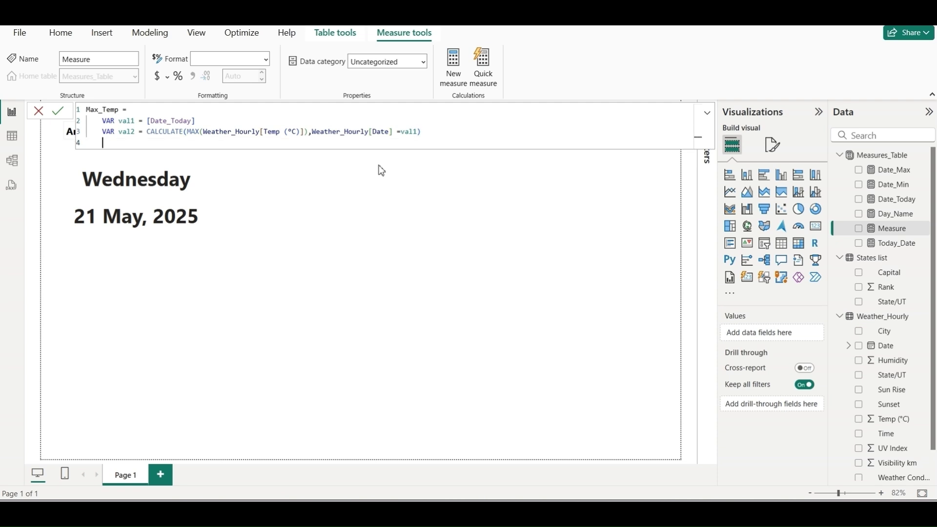
# Add a RETURN statement to the Max_Temp measure that outputs val2.
pyautogui.write('Retu')
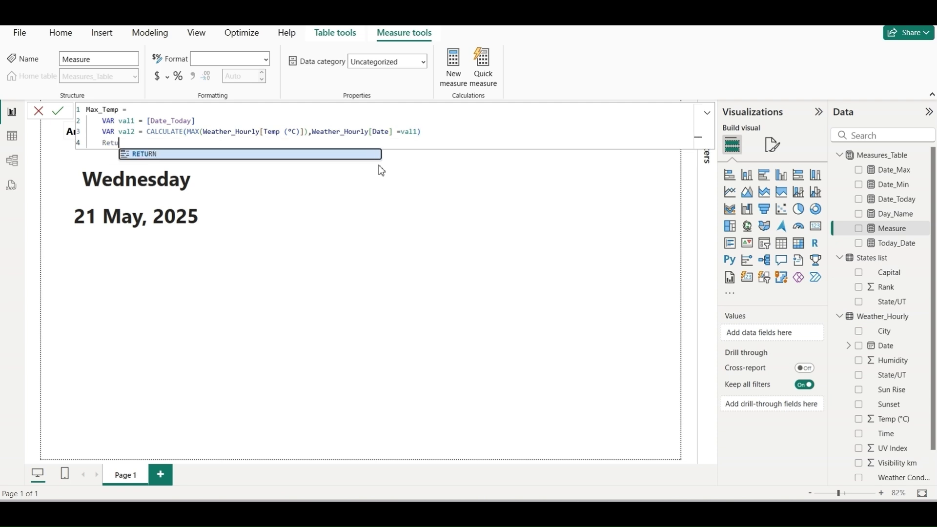
pyautogui.press('Tab')
pyautogui.press('Return')
pyautogui.write('Val')
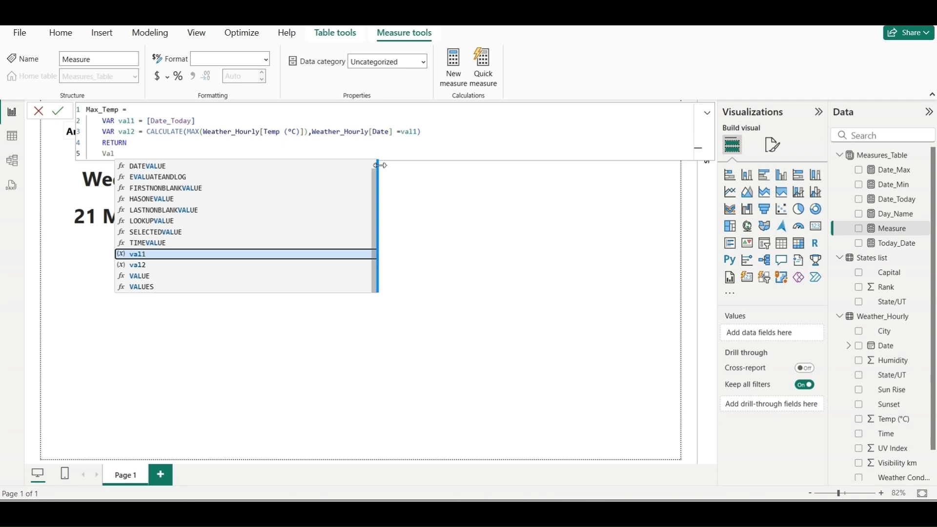
pyautogui.write('2')
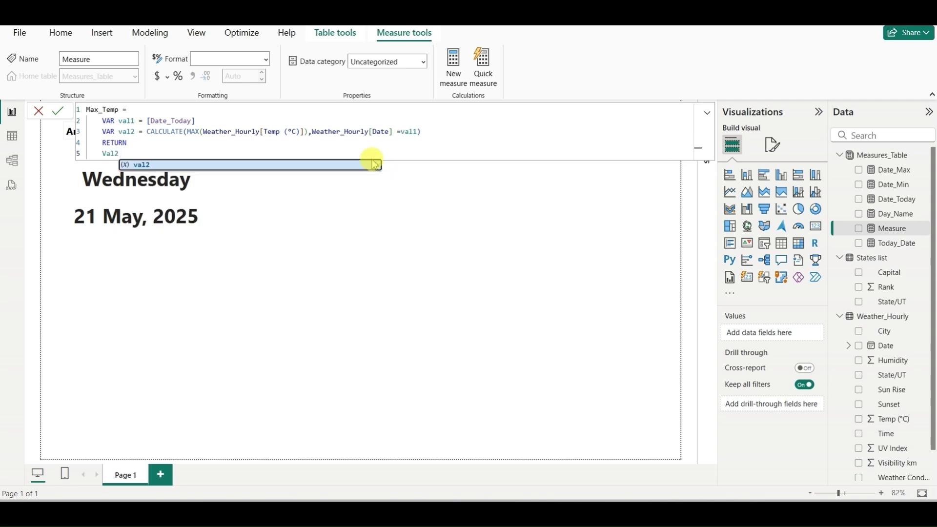
pyautogui.click(169, 165)
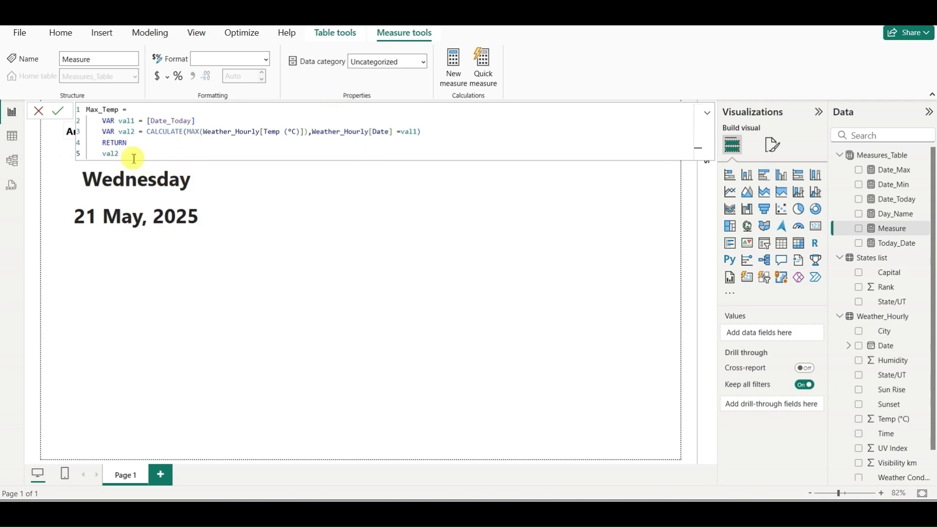
pyautogui.press('BackSpace')
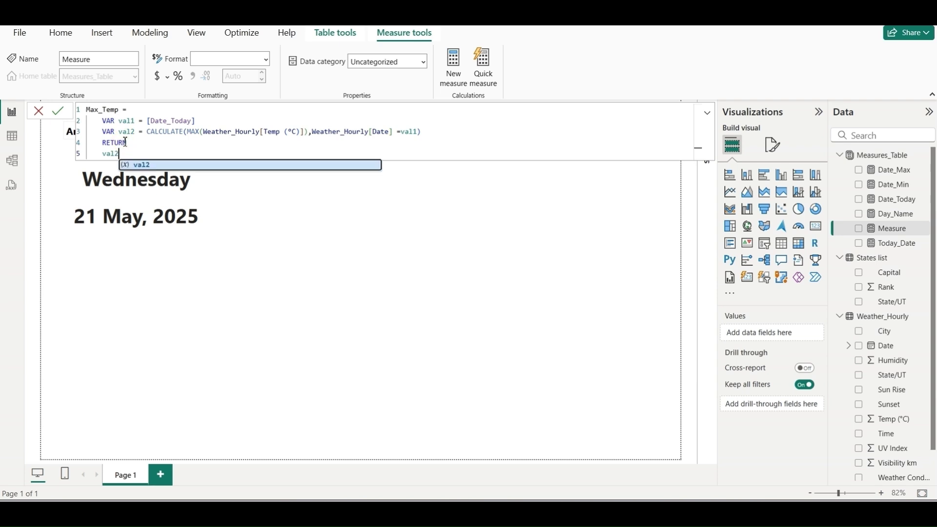
# Append the unit text "°C" to the returned val2 with & and commit the Max_Temp measure.
pyautogui.write('&')
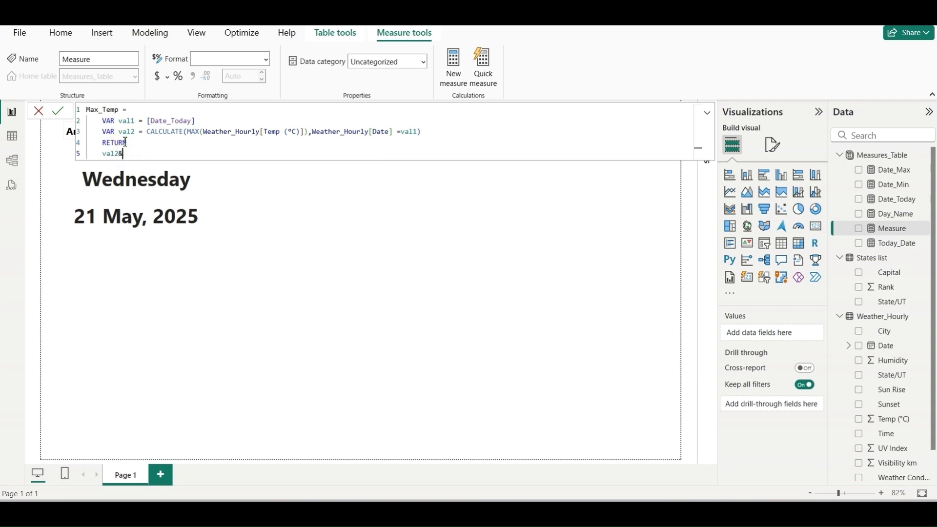
pyautogui.click(225, 176)
pyautogui.click(289, 132)
pyautogui.moveTo(289, 132); pyautogui.dragTo(298, 132)
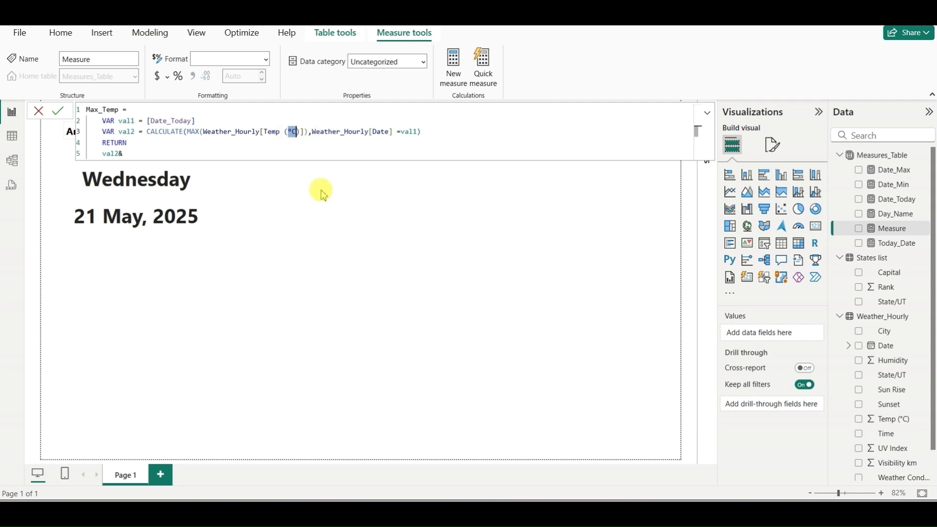
pyautogui.click(141, 152)
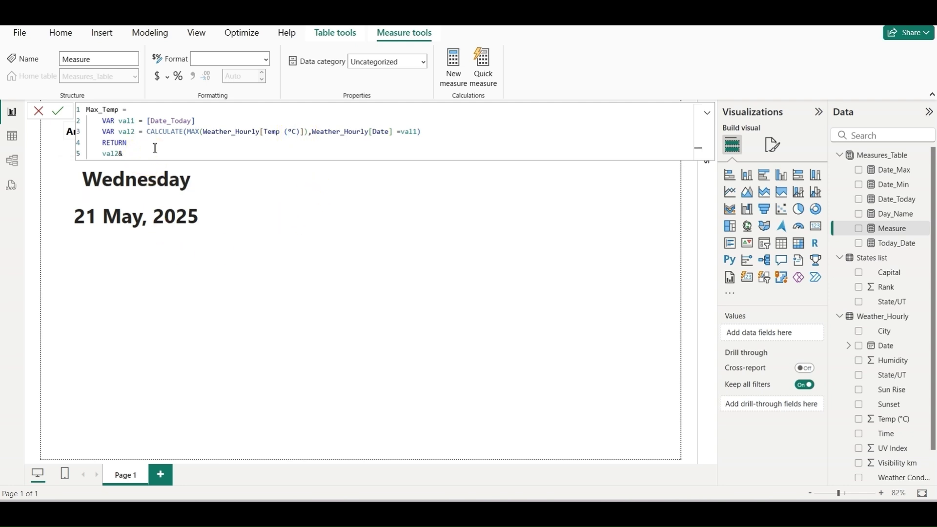
pyautogui.write("'")
pyautogui.press('BackSpace')
pyautogui.write('"°C"')
pyautogui.click(59, 115)
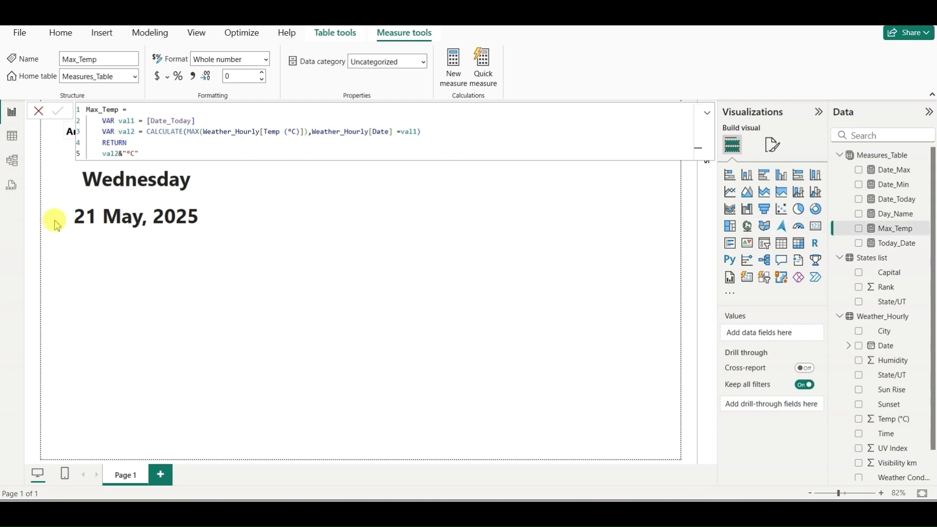
# Duplicate the date card and place the copy to the right of the original date and day-name cards.
pyautogui.click(147, 233)
pyautogui.hotkey('ctrl', 'v')
pyautogui.moveTo(146, 230); pyautogui.dragTo(346, 211)
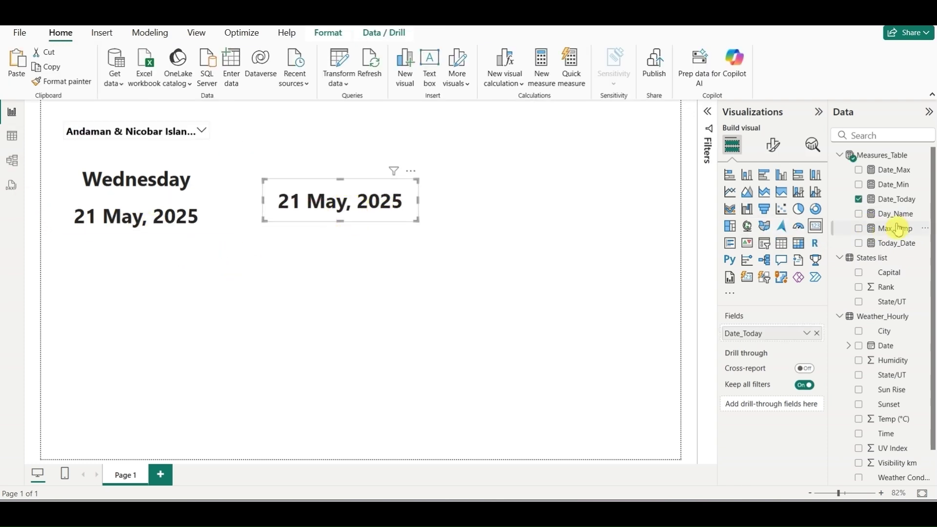
# Replace the copied date card's field with Max_Temp, enlarge the card and view its error details.
pyautogui.moveTo(891, 228); pyautogui.dragTo(791, 341)
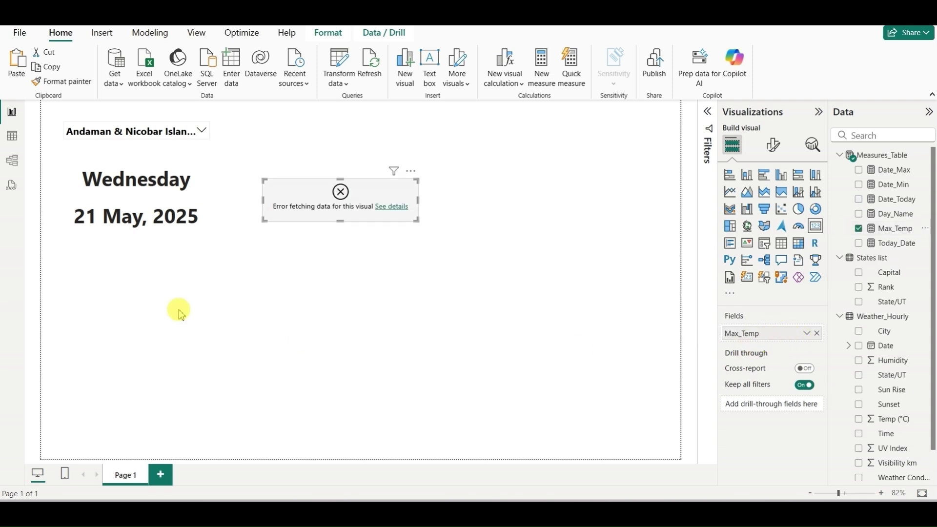
pyautogui.moveTo(417, 220); pyautogui.dragTo(434, 258)
pyautogui.click(401, 227)
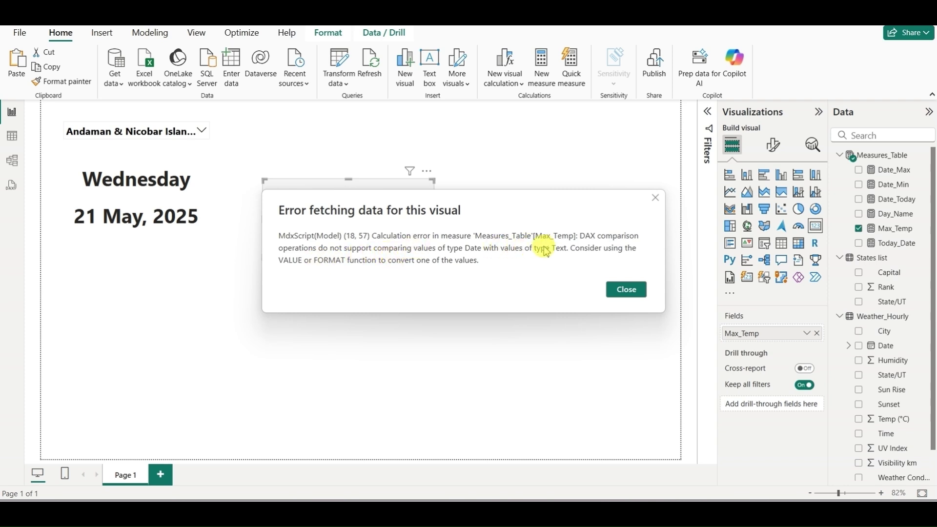
pyautogui.click(658, 200)
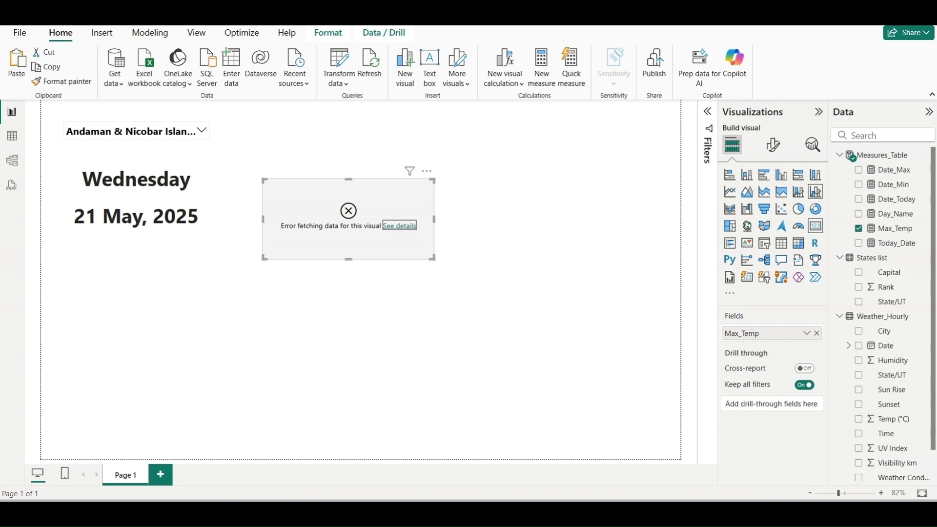
# Review the Max_Temp formula and show Date_Today in a separate card to the right of the Max_Temp card.
pyautogui.click(894, 228)
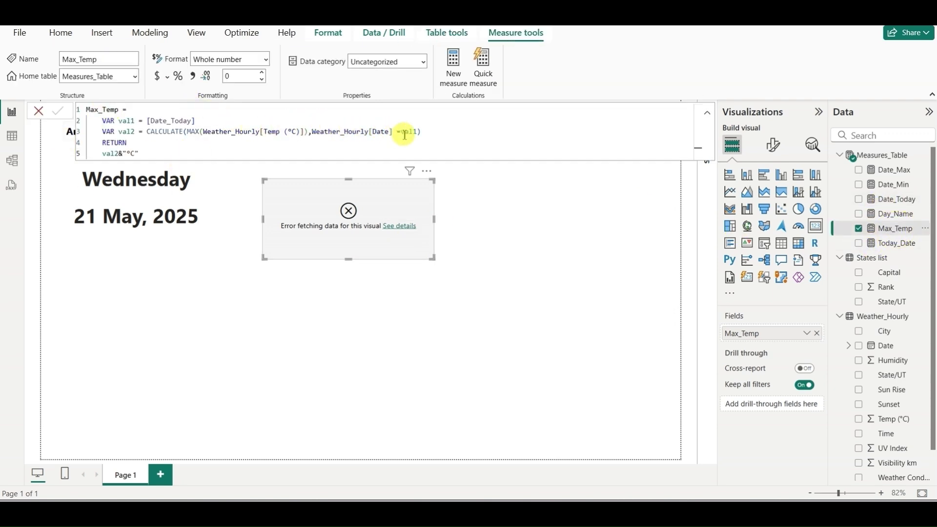
pyautogui.click(204, 122)
pyautogui.click(203, 265)
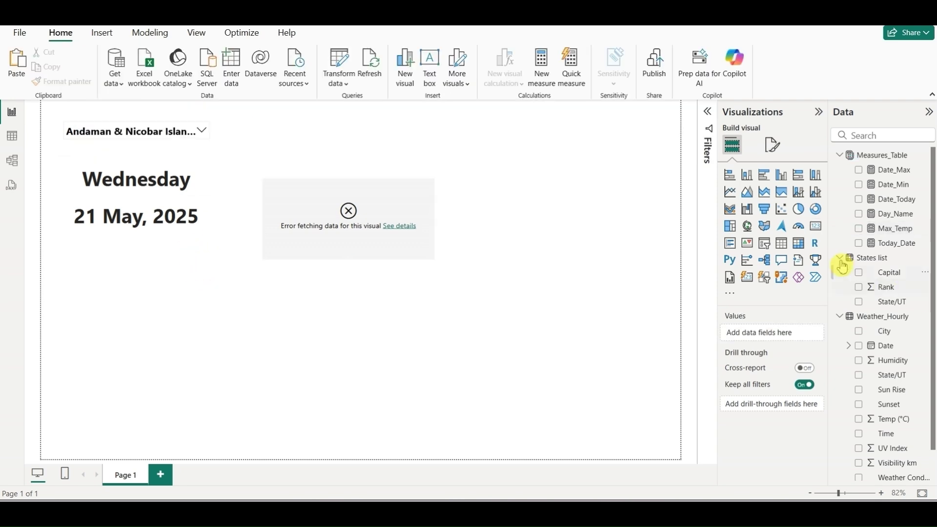
pyautogui.moveTo(896, 201); pyautogui.dragTo(559, 228)
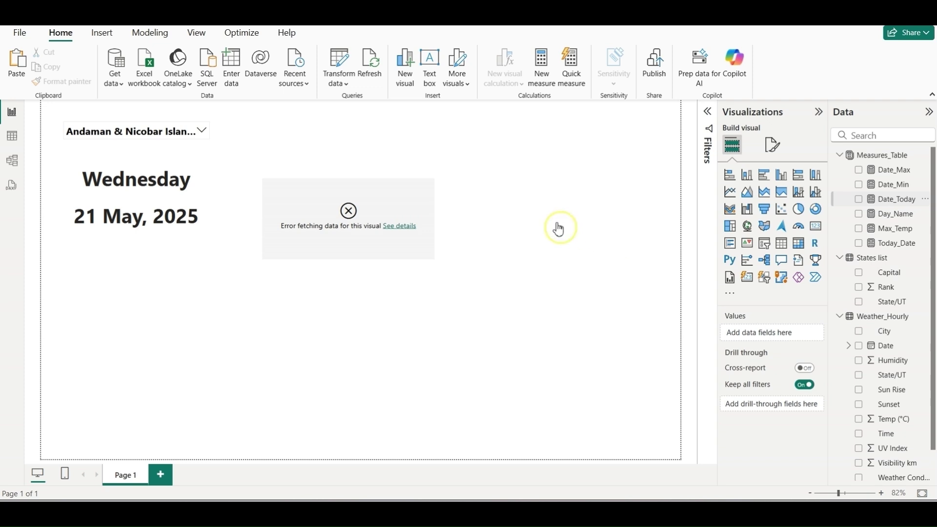
pyautogui.click(815, 227)
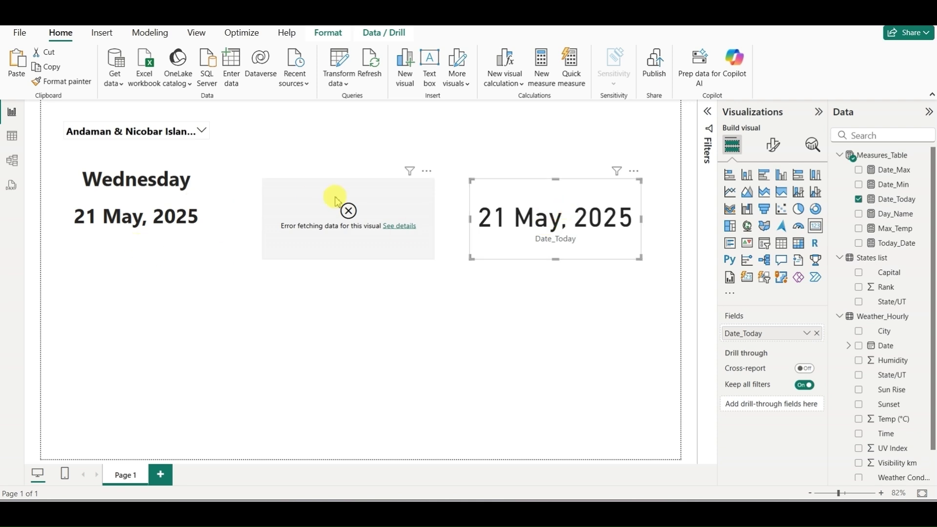
# Set val1 in the Max_Temp measure to [Today_Date] and commit the formula.
pyautogui.click(897, 229)
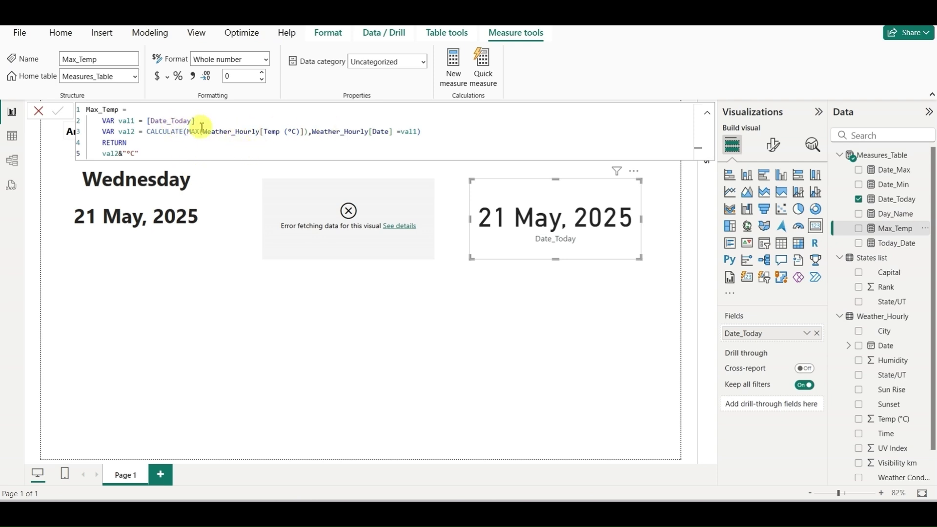
pyautogui.moveTo(201, 120); pyautogui.dragTo(163, 120)
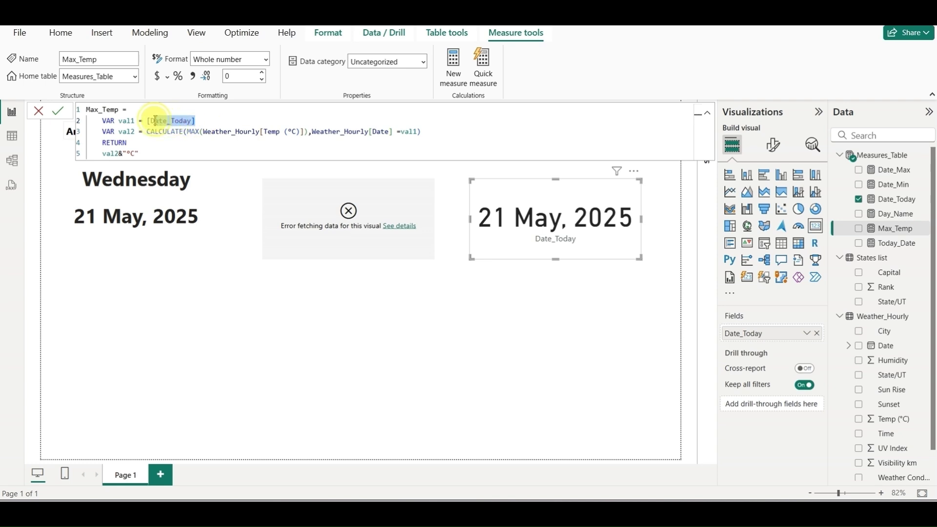
pyautogui.write('DT')
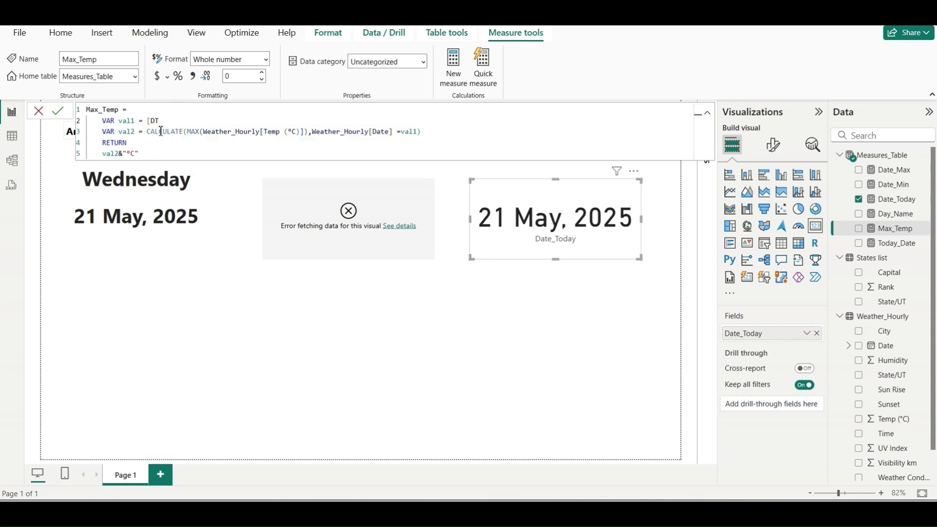
pyautogui.press('BackSpace')
pyautogui.press('BackSpace')
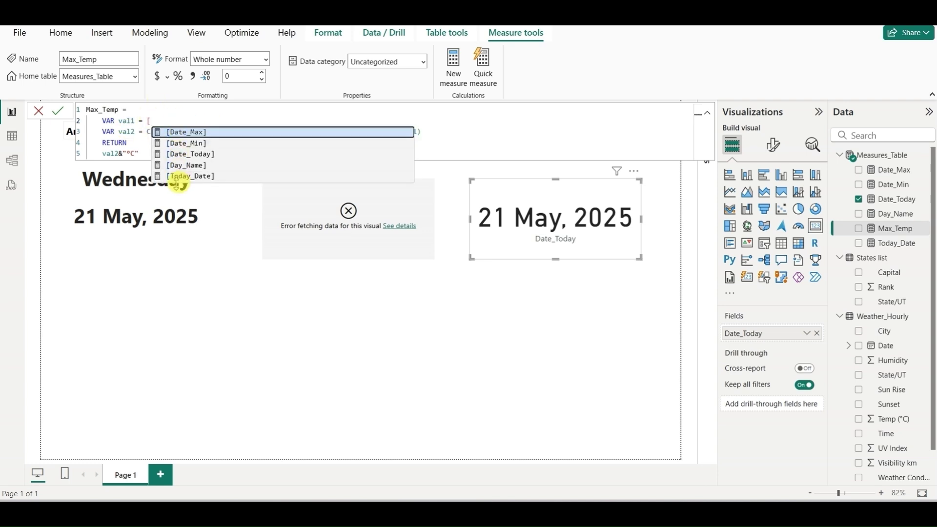
pyautogui.click(176, 176)
pyautogui.click(63, 111)
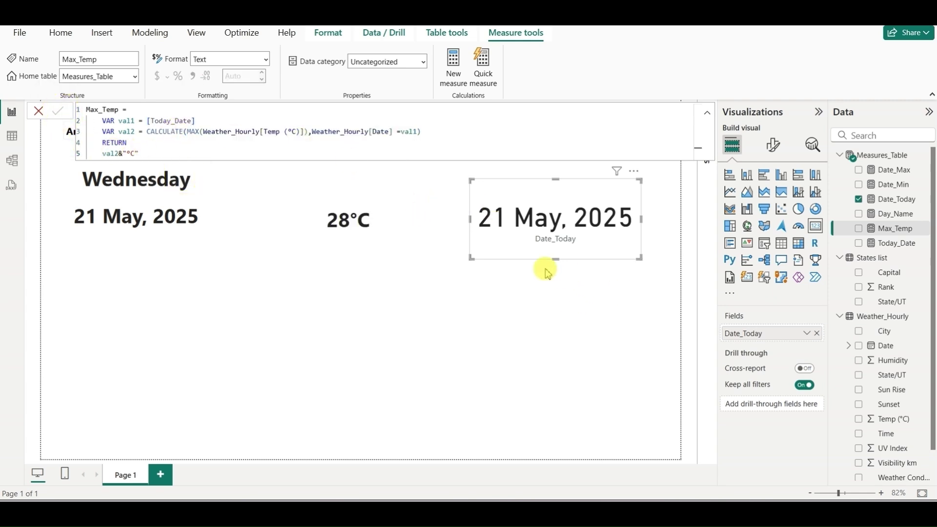
# Shrink the Max_Temp card and select Karnataka in the State/UT slicer.
pyautogui.click(334, 222)
pyautogui.moveTo(434, 259); pyautogui.dragTo(376, 236)
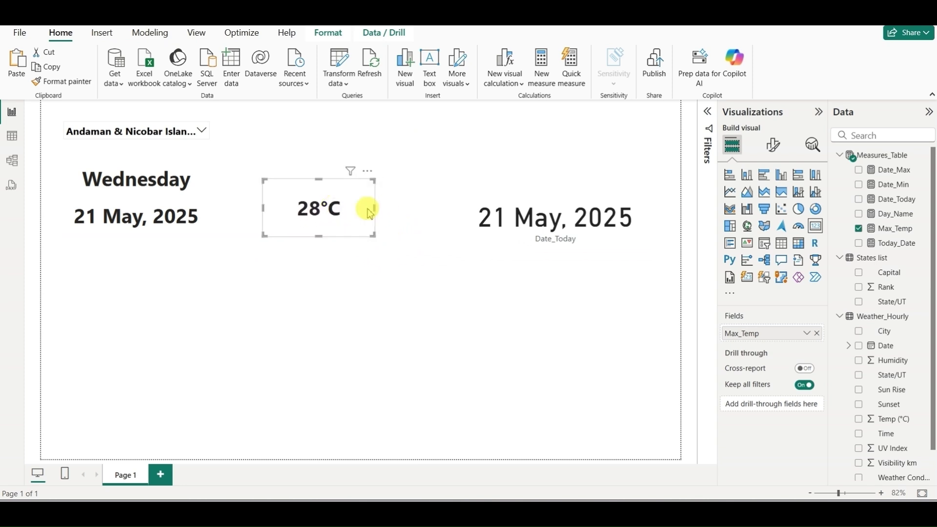
pyautogui.click(201, 130)
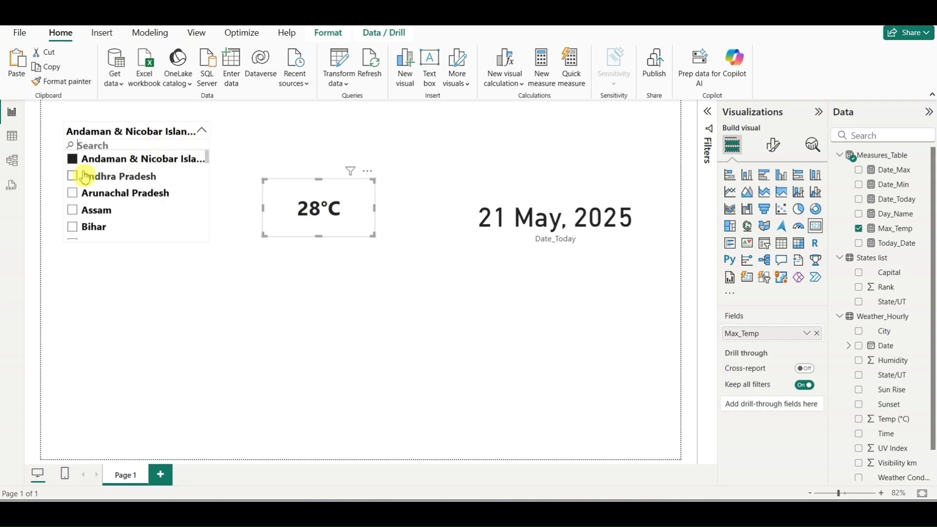
pyautogui.scroll(-5, 71, 183)
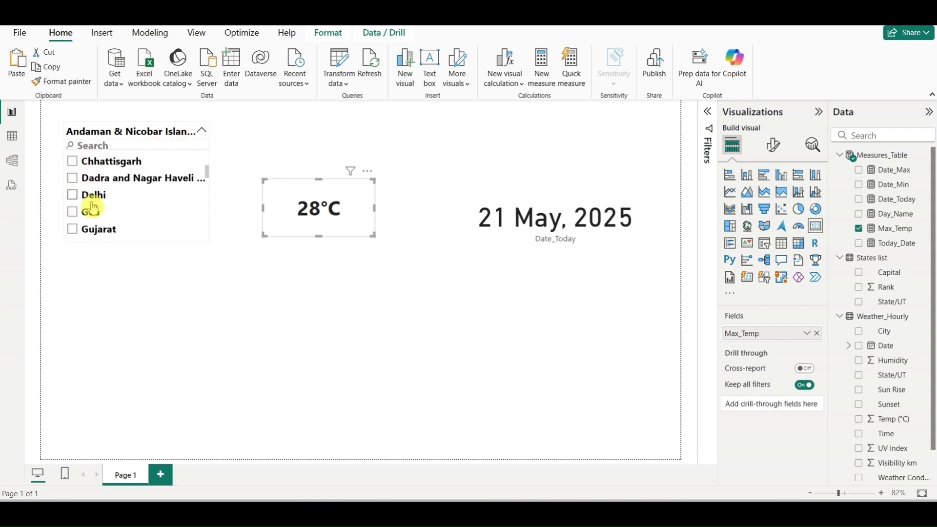
pyautogui.scroll(-3, 96, 214)
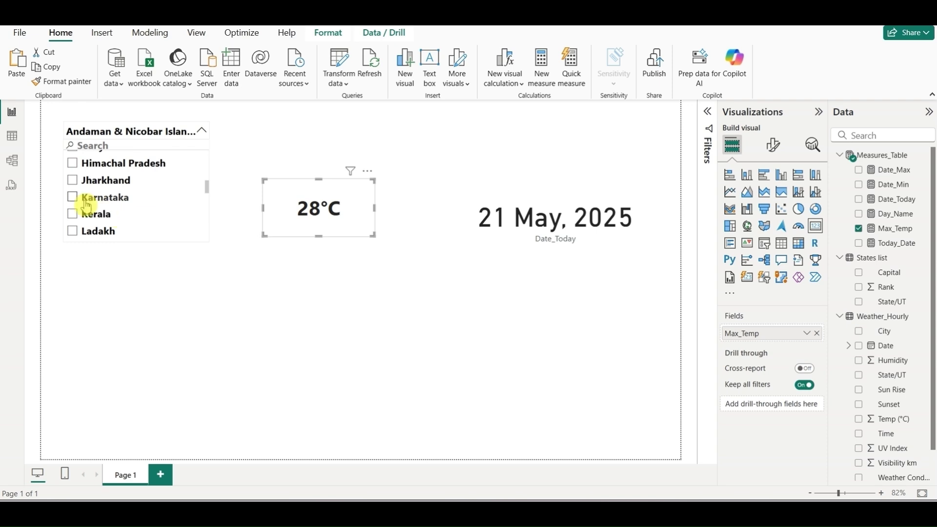
pyautogui.click(72, 197)
pyautogui.click(320, 342)
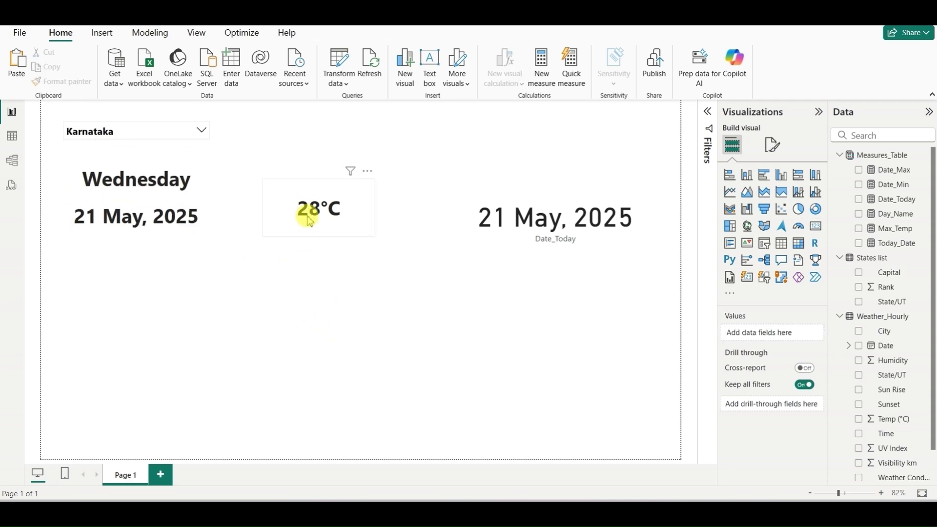
# Delete the extra Date_Today card and place a copy of the Max_Temp card beneath the original.
pyautogui.moveTo(564, 201); pyautogui.dragTo(564, 215)
pyautogui.press('Delete')
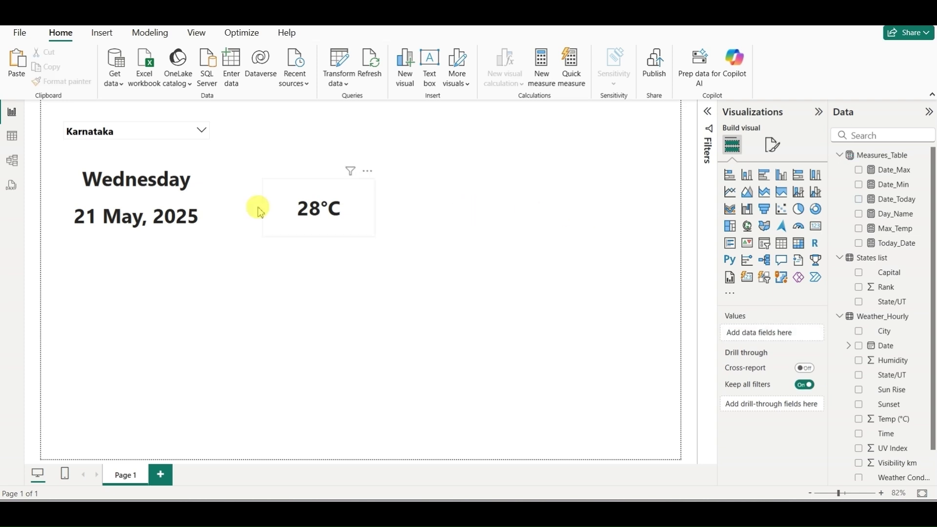
pyautogui.hotkey('ctrl', 'v')
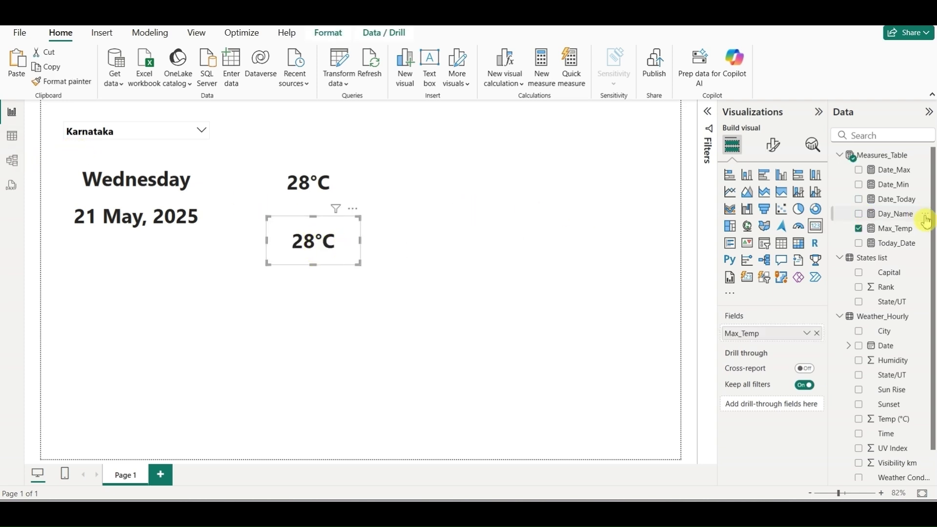
# Copy the Max_Temp formula into a new measure in Measures_Table.
pyautogui.click(906, 230)
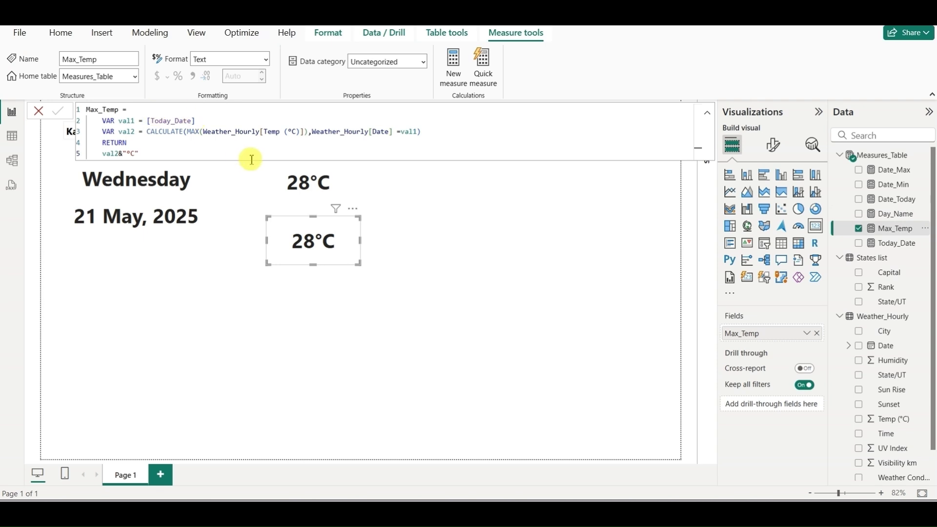
pyautogui.click(434, 254)
pyautogui.click(925, 155)
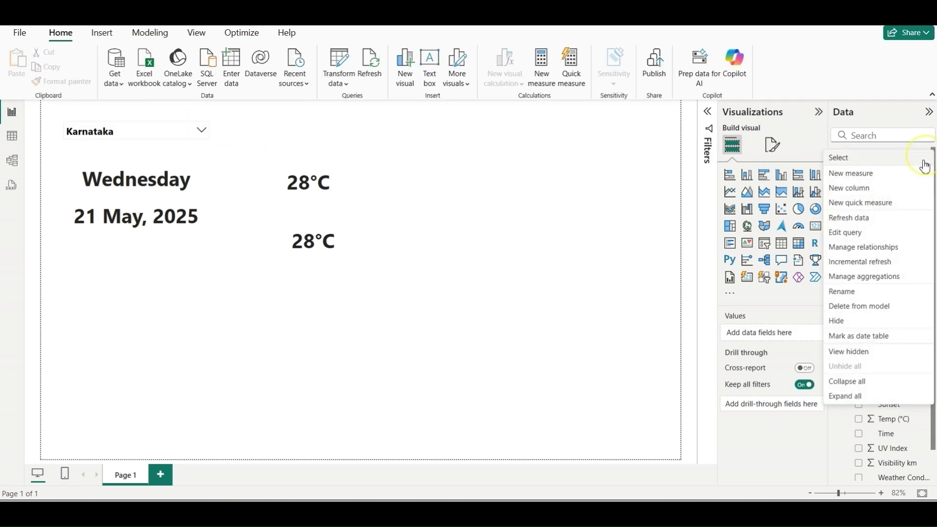
pyautogui.click(864, 174)
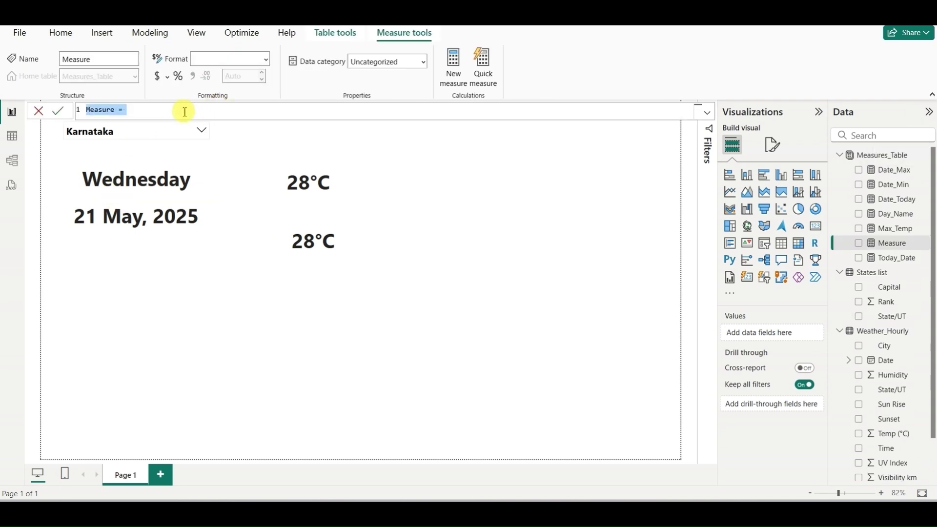
pyautogui.hotkey('ctrl', 'a')
pyautogui.write('Max_Temp =     VAR val1 = [Today_Date]     VAR val2 = CALCULATE(MAX(Weather_Hourly[Temp (°C)]),Weather_Hourly[Date] =val1)     RETURN     val2&"°C"')
# Rename the new measure Min_Temp and replace MAX with MIN in val2's CALCULATE.
pyautogui.click(98, 110)
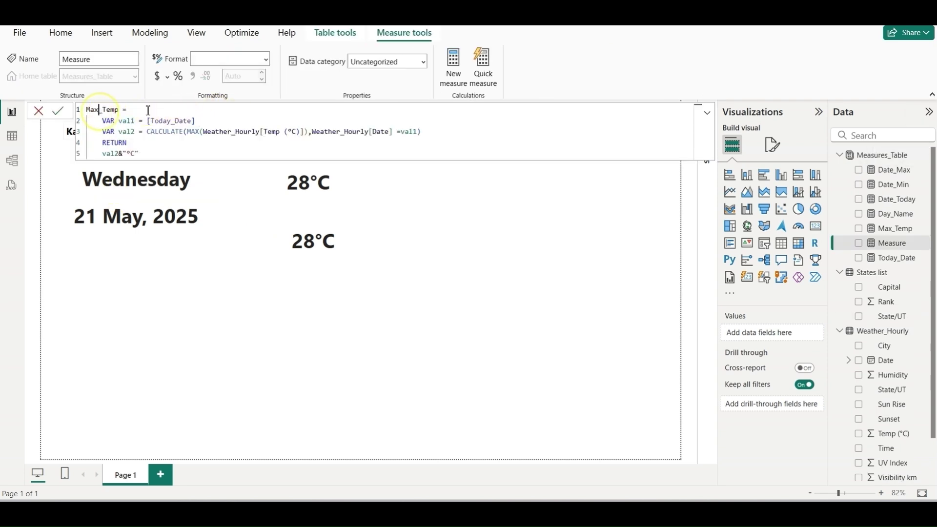
pyautogui.press('BackSpace')
pyautogui.doubleClick(193, 131)
pyautogui.write('M')
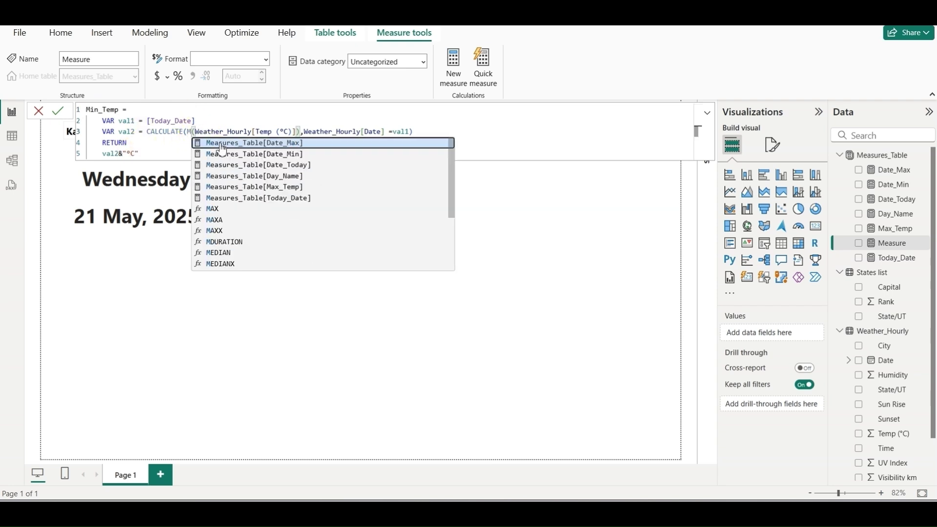
pyautogui.write('in')
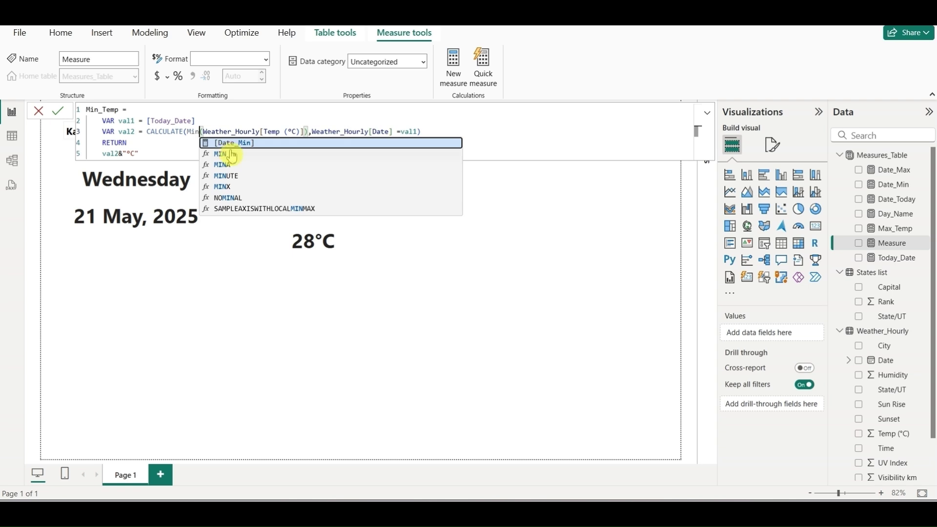
pyautogui.click(224, 153)
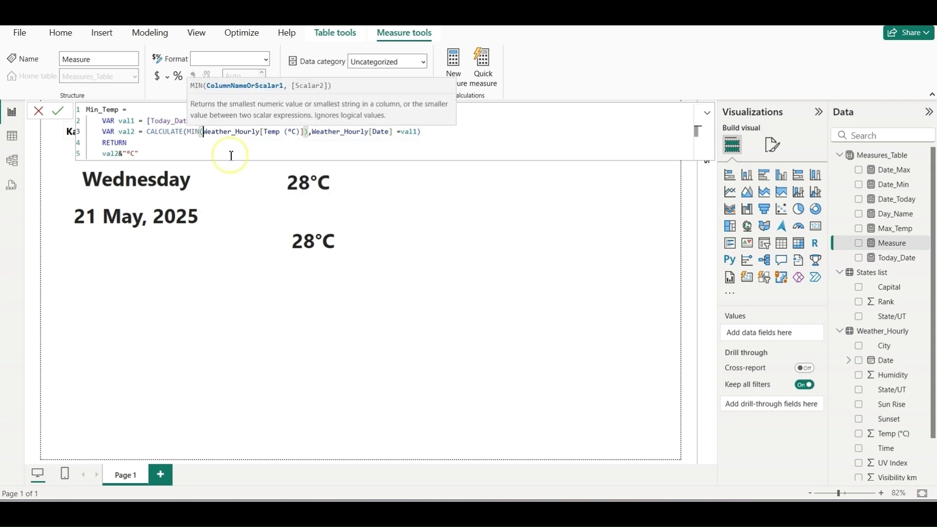
# Prefix the returned val2 in Min_Temp with "/"& and commit the measure.
pyautogui.click(127, 154)
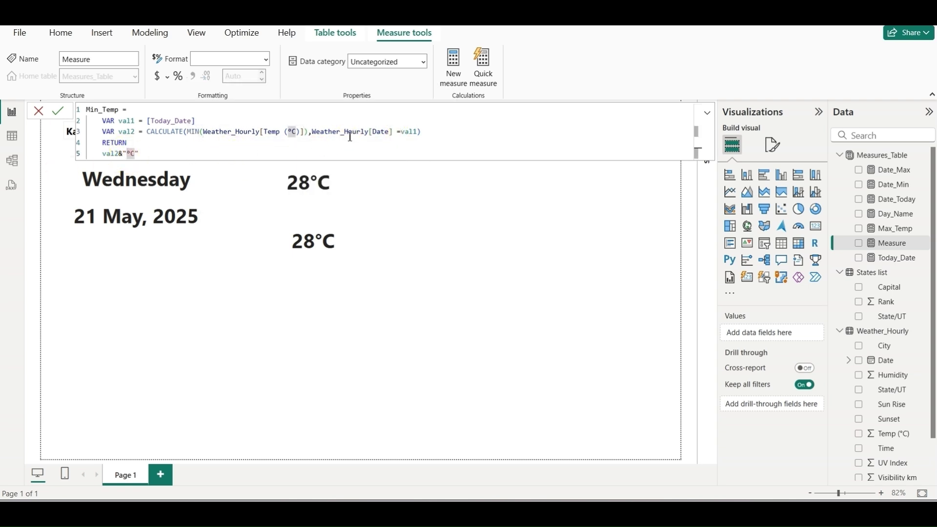
pyautogui.click(103, 153)
pyautogui.write('"/"&')
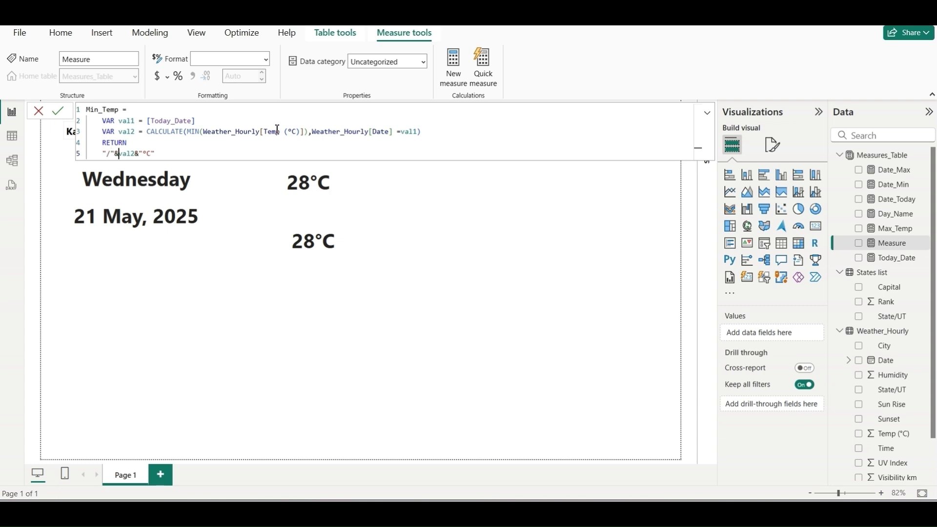
pyautogui.click(57, 112)
# Replace the field of the lower temperature card with Min_Temp.
pyautogui.click(343, 248)
pyautogui.moveTo(890, 243); pyautogui.dragTo(345, 240)
pyautogui.moveTo(893, 244); pyautogui.dragTo(781, 339)
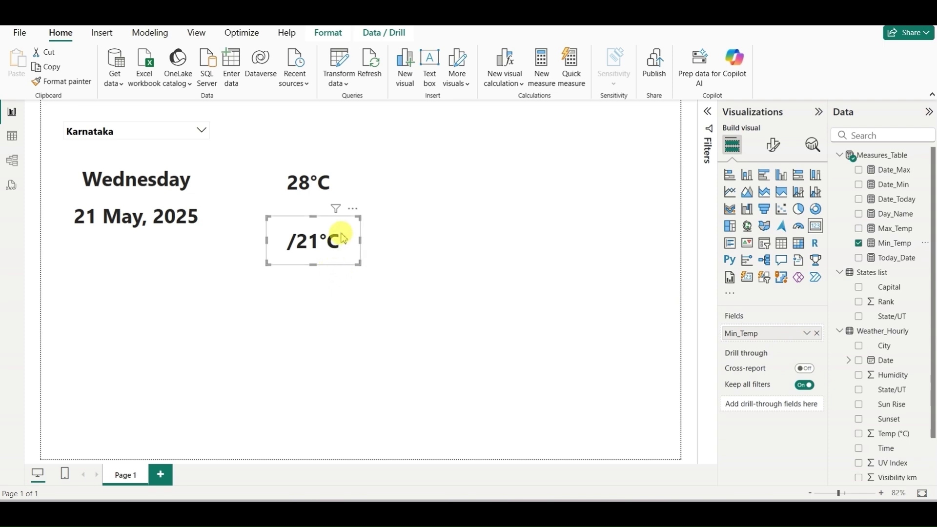
# Move the Min_Temp card up so it sits closely beneath the Max_Temp card.
pyautogui.moveTo(319, 244); pyautogui.dragTo(320, 224)
pyautogui.click(410, 180)
pyautogui.click(323, 187)
pyautogui.click(321, 199)
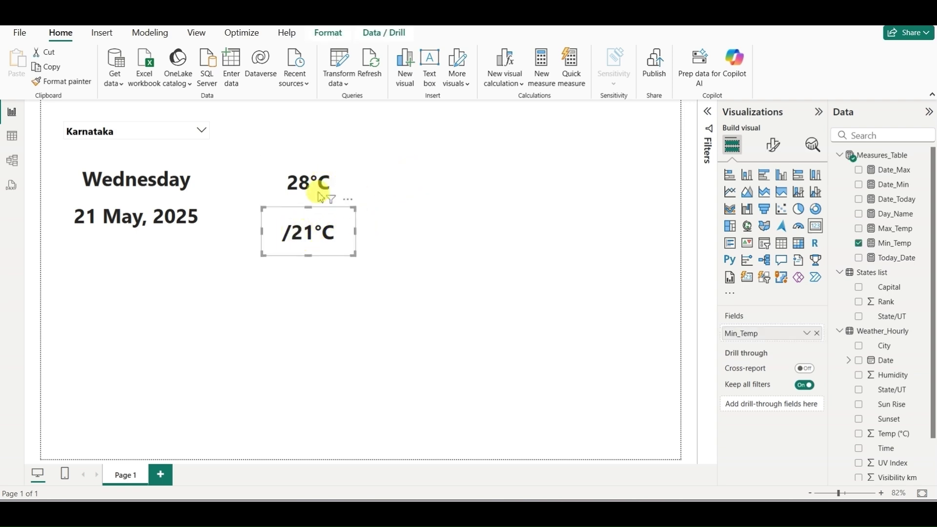
pyautogui.click(430, 270)
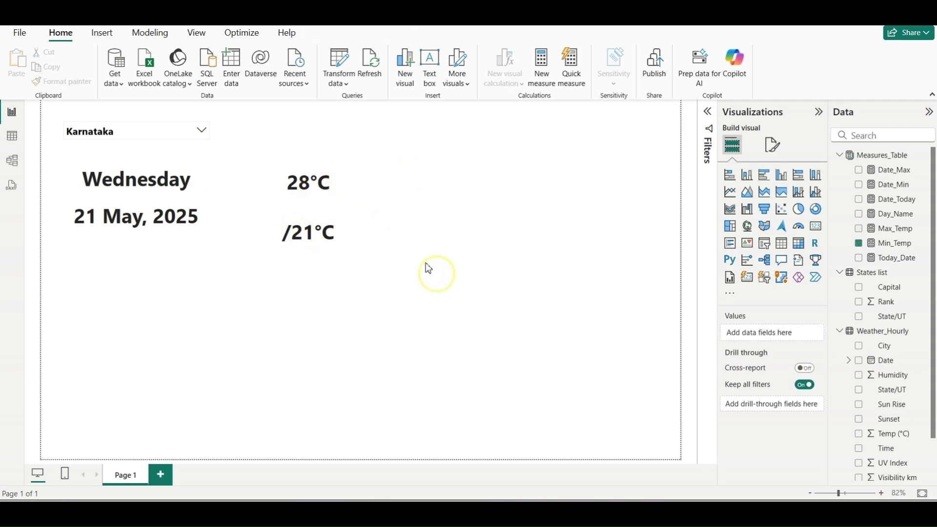
pyautogui.click(301, 191)
pyautogui.click(324, 230)
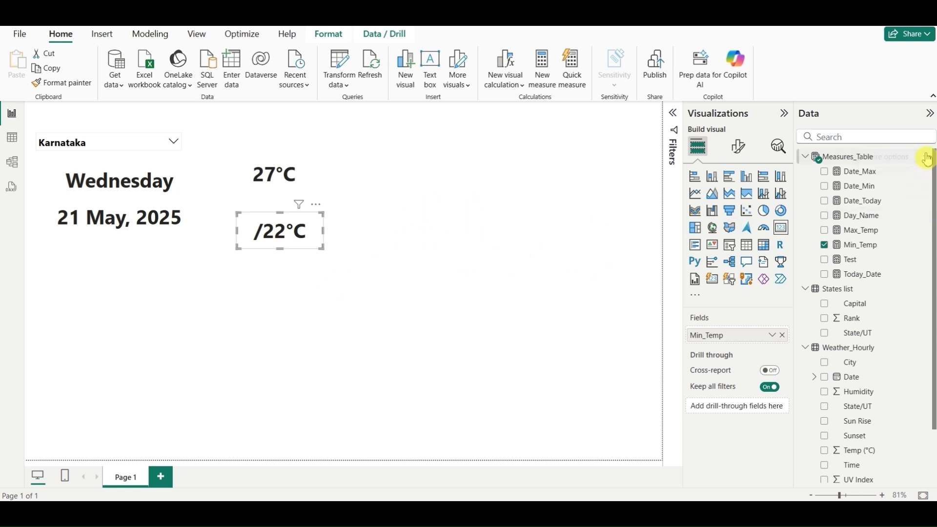
# Create a new measure named Weather in Measures_Table and start its formula body on a new line.
pyautogui.click(922, 156)
pyautogui.click(860, 183)
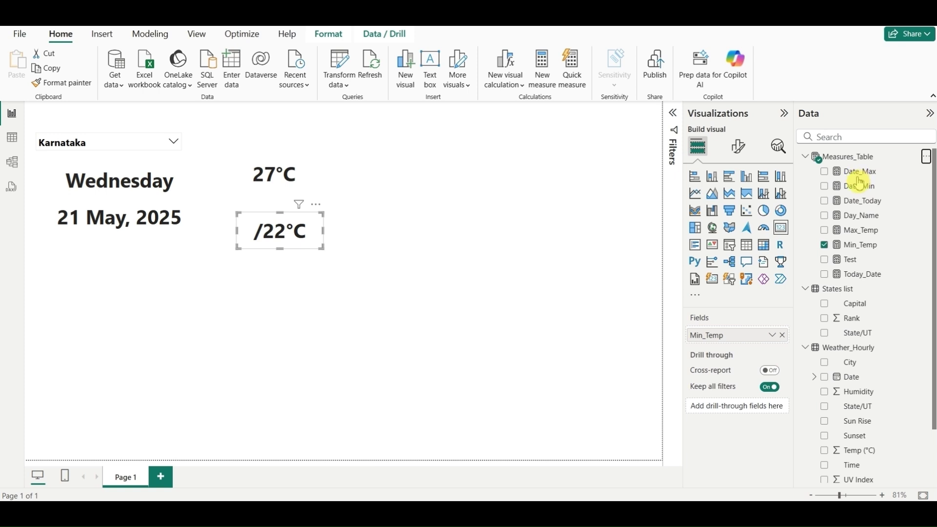
pyautogui.write('Weather =')
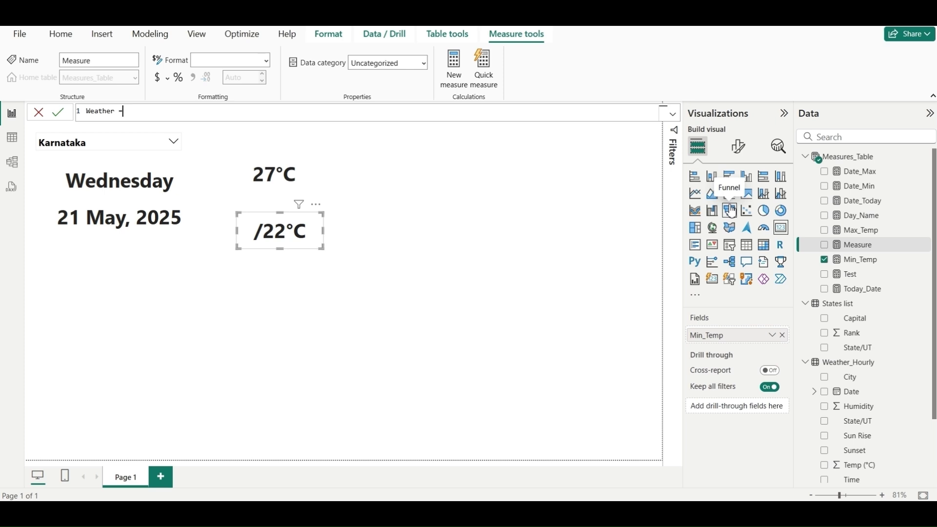
pyautogui.hotkey('shift', 'Return')
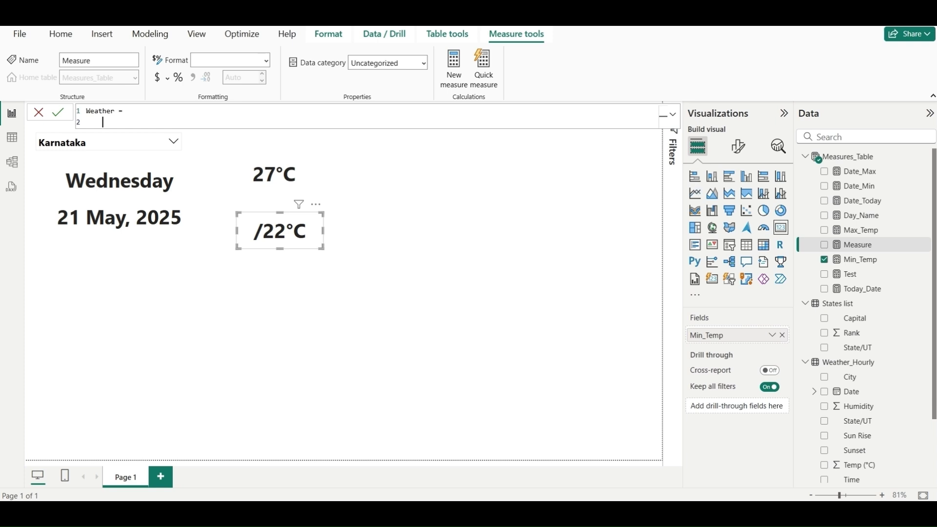
# Declare the variable currentDate as TODAY() in the Weather measure.
pyautogui.write('VAR currentDate =')
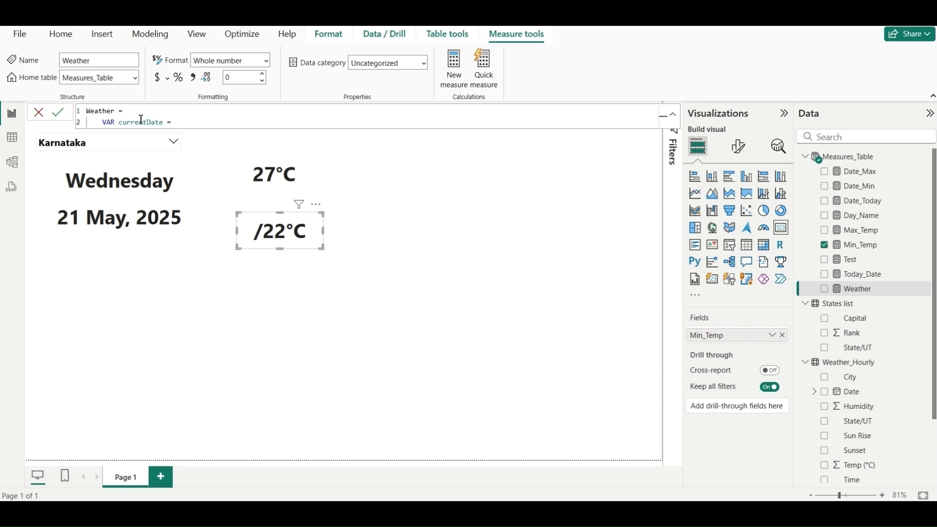
pyautogui.write('Toda')
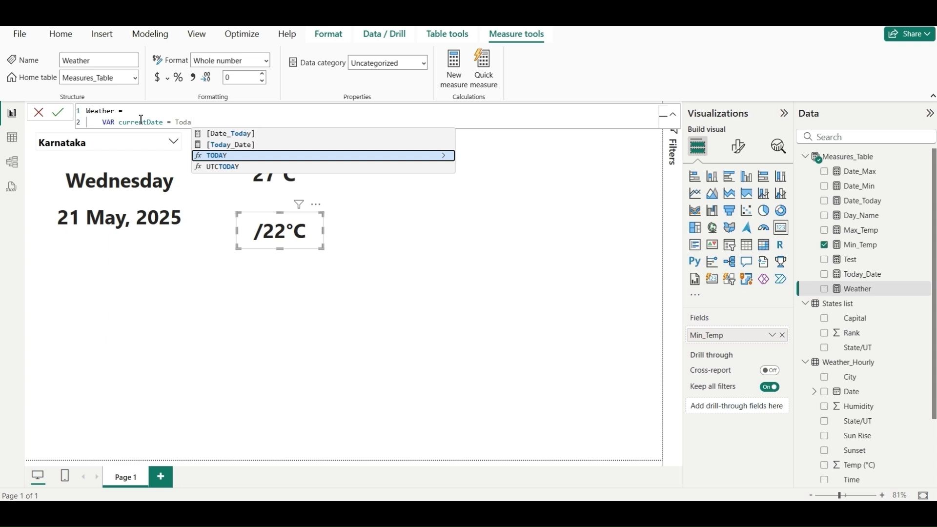
pyautogui.press('Tab')
pyautogui.write('()')
pyautogui.hotkey('shift', 'Return')
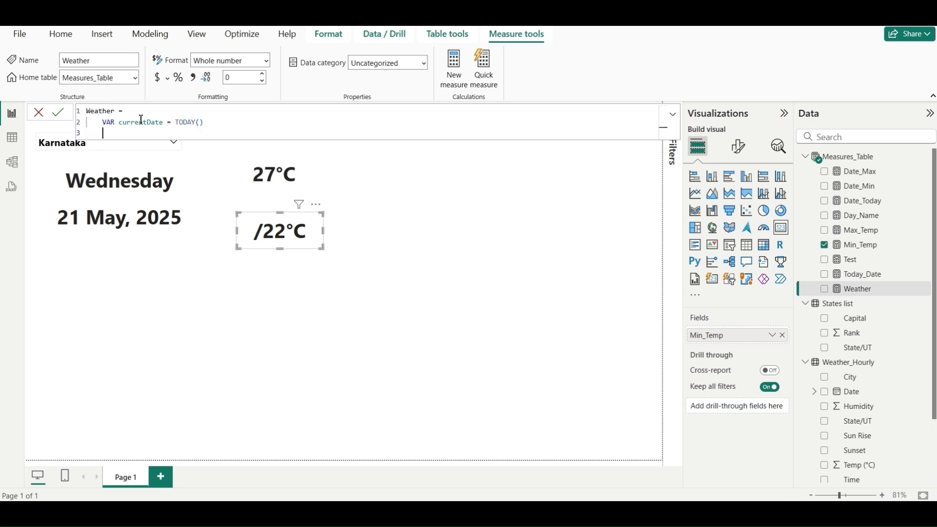
# Declare the variable CurrentTime with the TIME function, using HOUR(Now()) as its hour argument.
pyautogui.write('Var')
pyautogui.write('Curre')
pyautogui.write('ntTime')
pyautogui.write(' =')
pyautogui.write('Time')
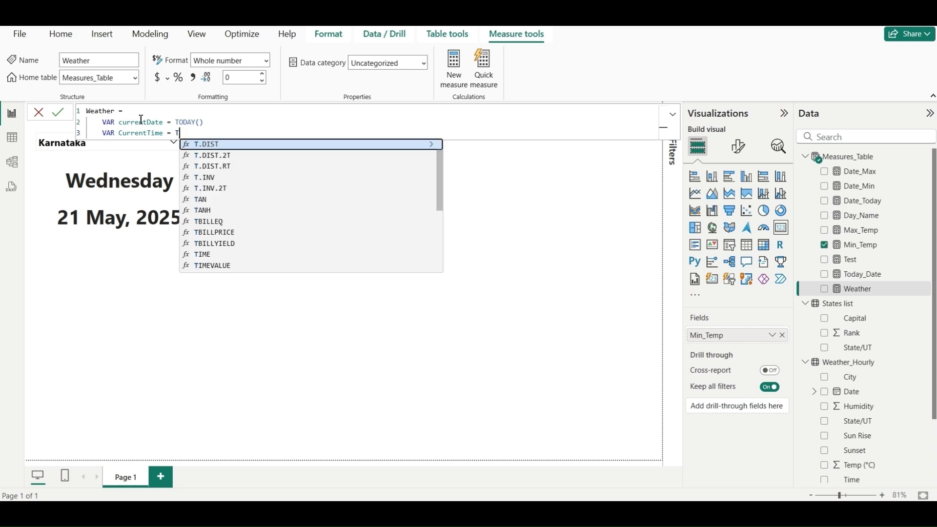
pyautogui.press('Tab')
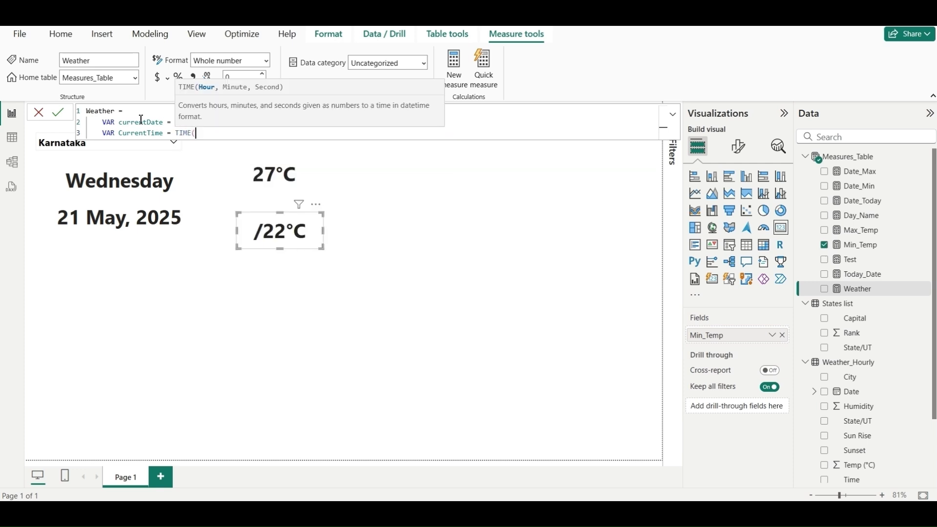
pyautogui.write('hour')
pyautogui.press('Tab')
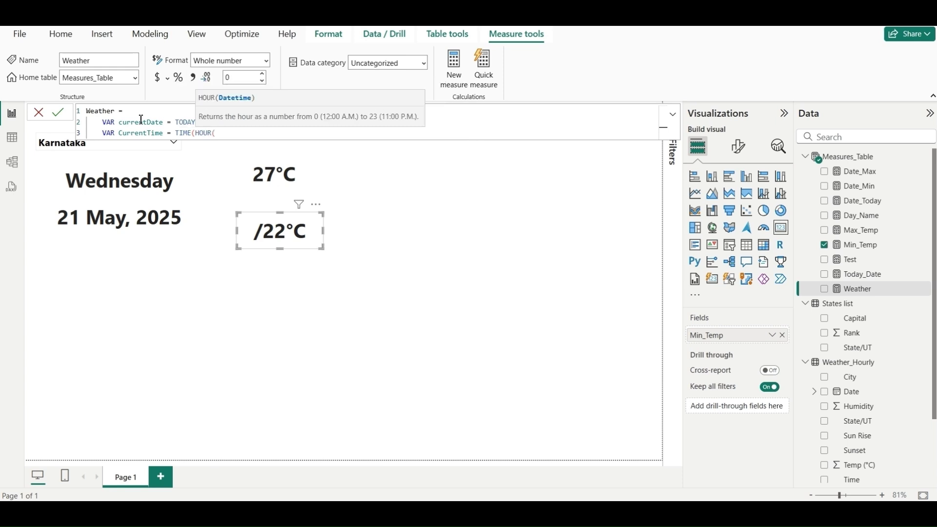
pyautogui.write('Now')
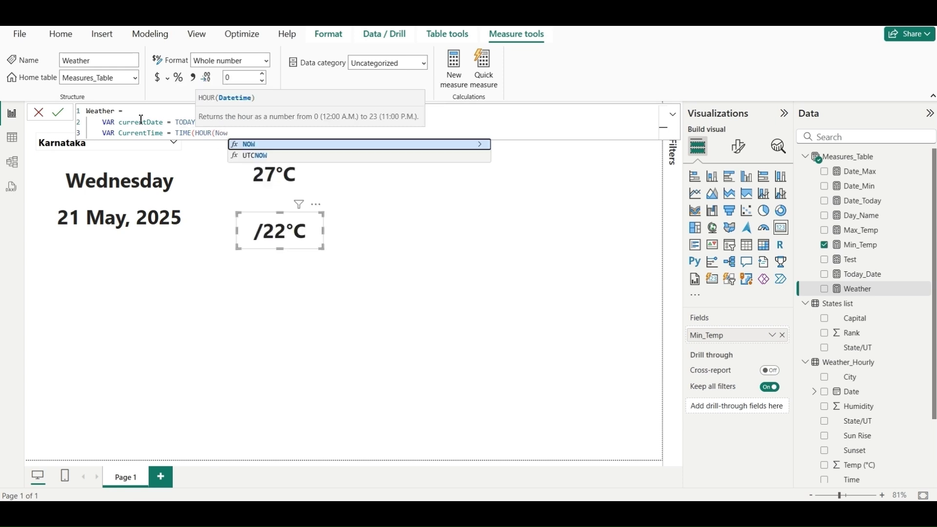
pyautogui.write('())')
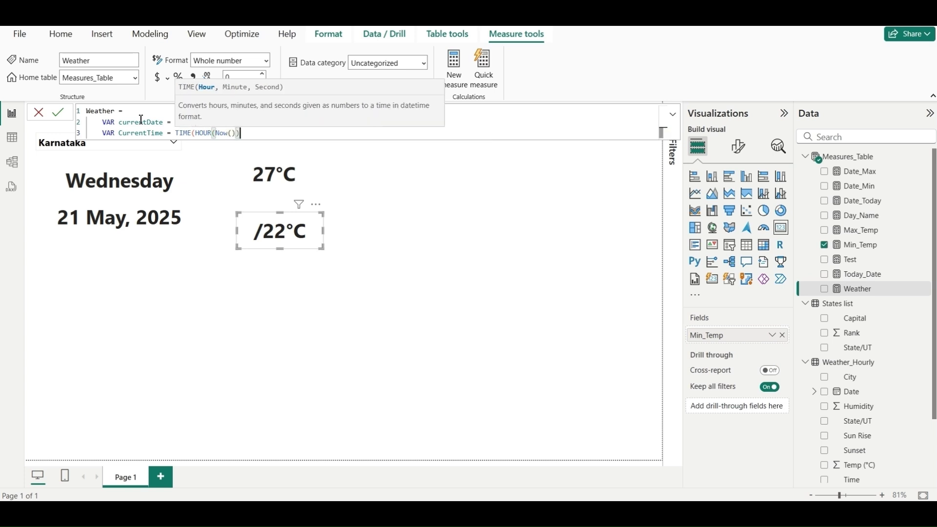
# Complete CurrentTime's TIME function with MINUTE(Now()) for the minutes and 0 for the seconds.
pyautogui.write(', Min')
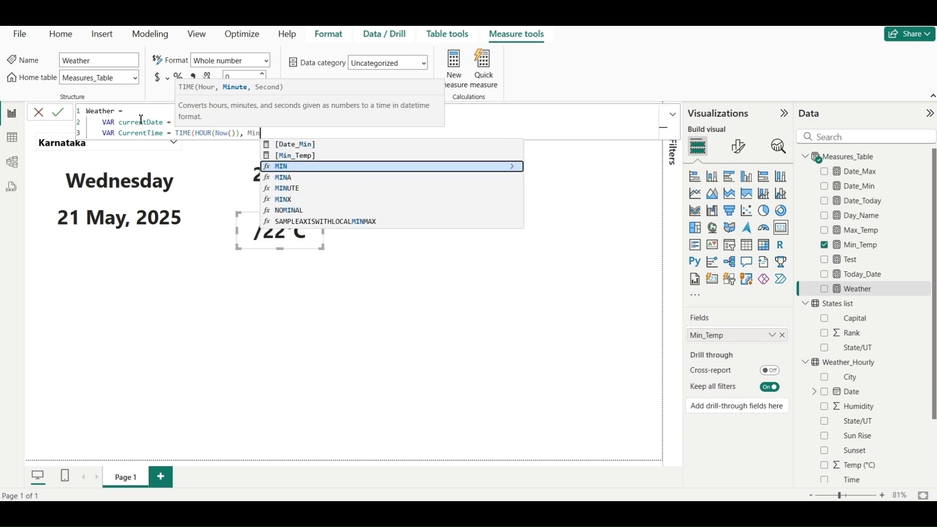
pyautogui.press('Tab')
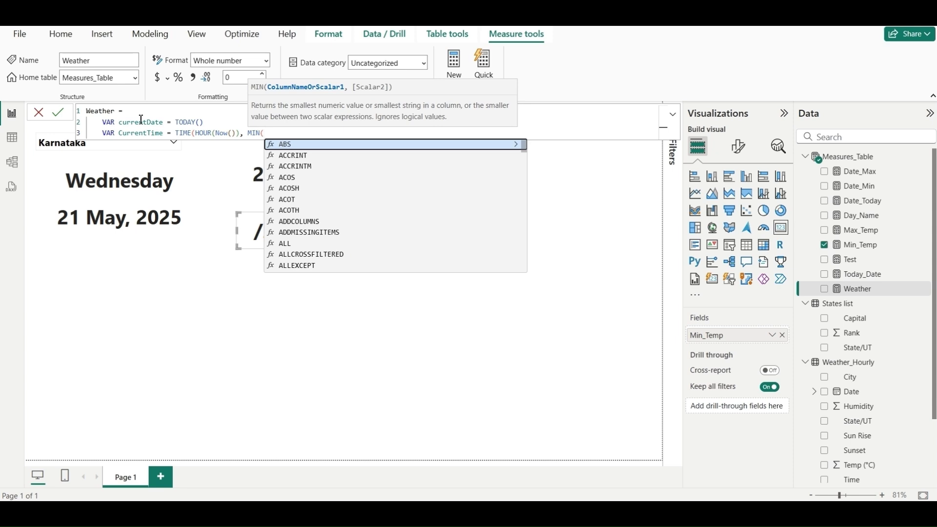
pyautogui.press('BackSpace')
pyautogui.press('BackSpace')
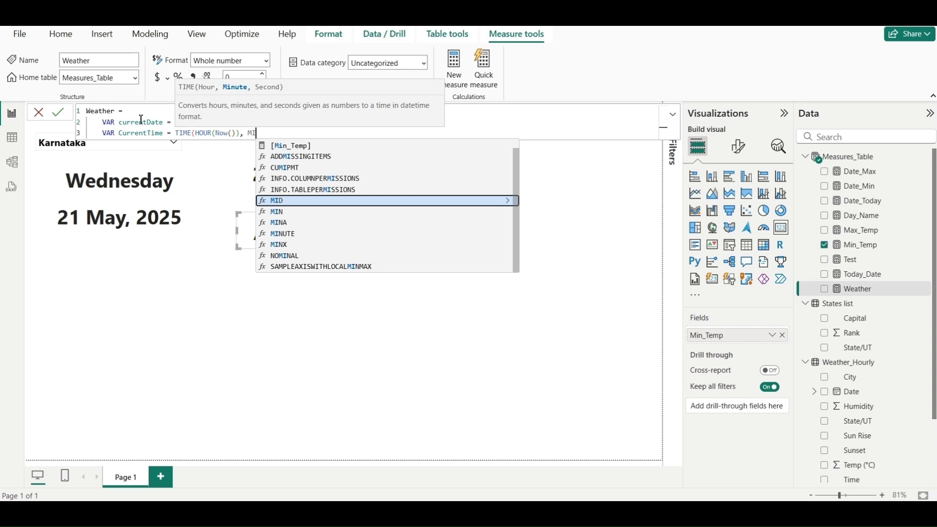
pyautogui.write('Nute')
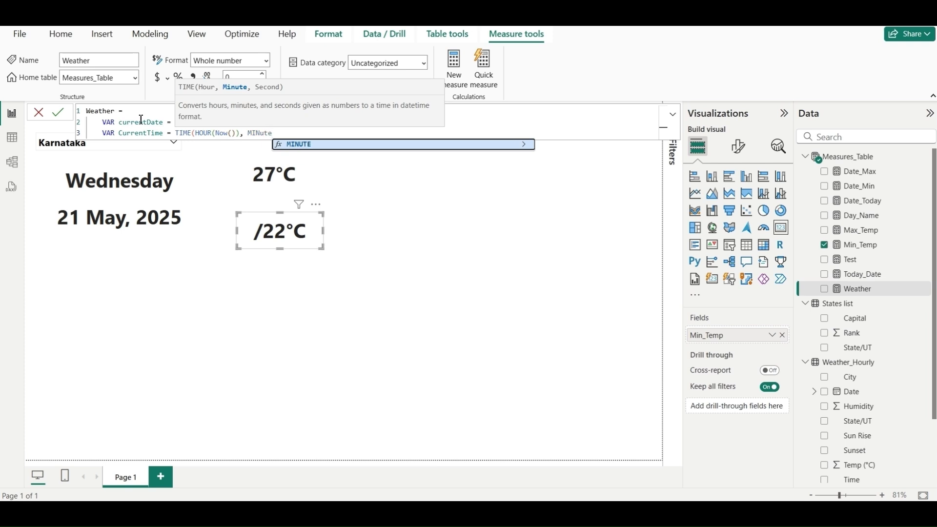
pyautogui.press('Tab')
pyautogui.write('Now()')
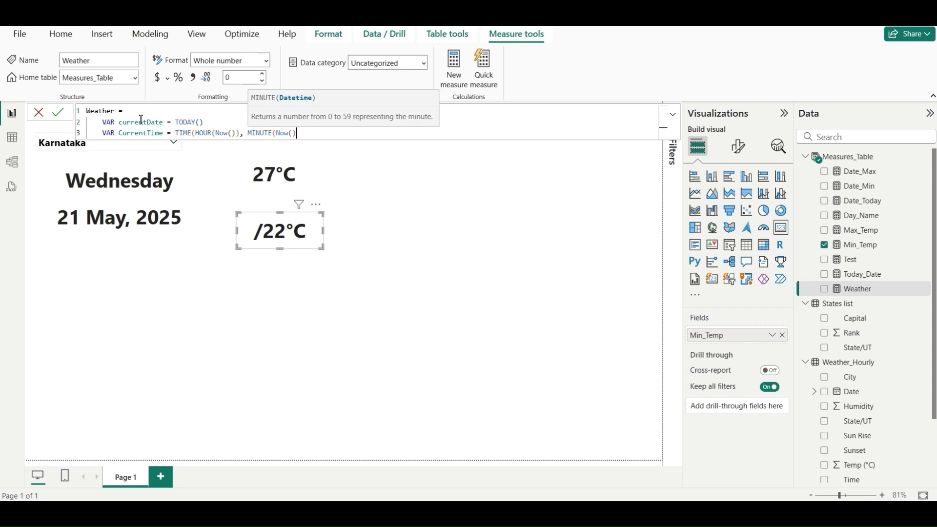
pyautogui.write(')')
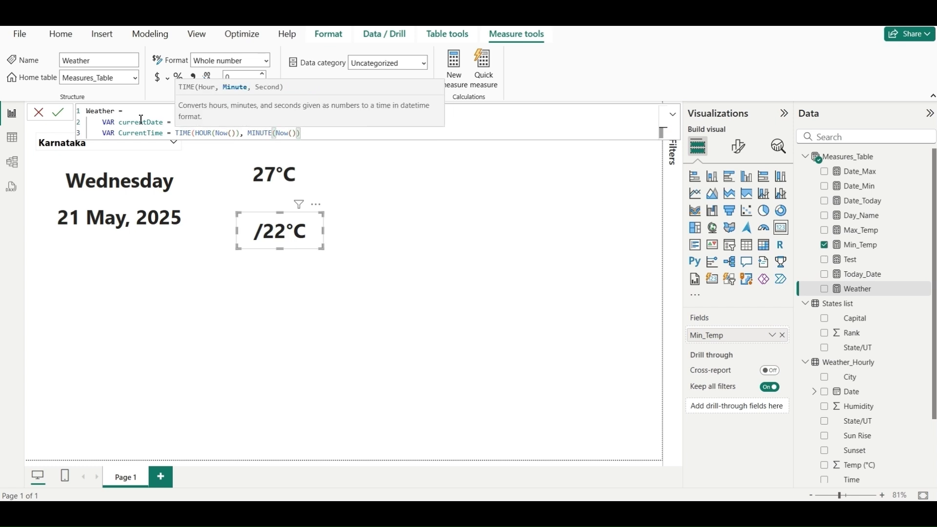
pyautogui.write(',0)')
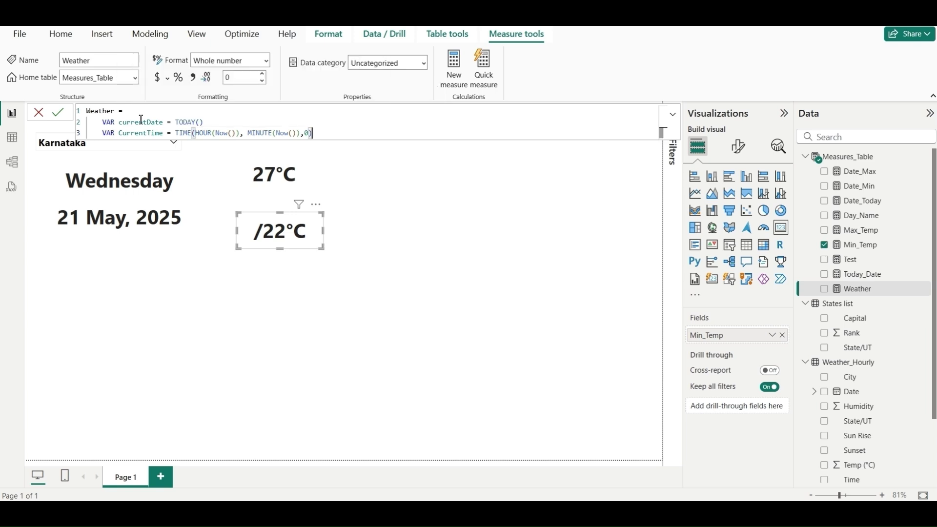
pyautogui.hotkey('shift', 'Return')
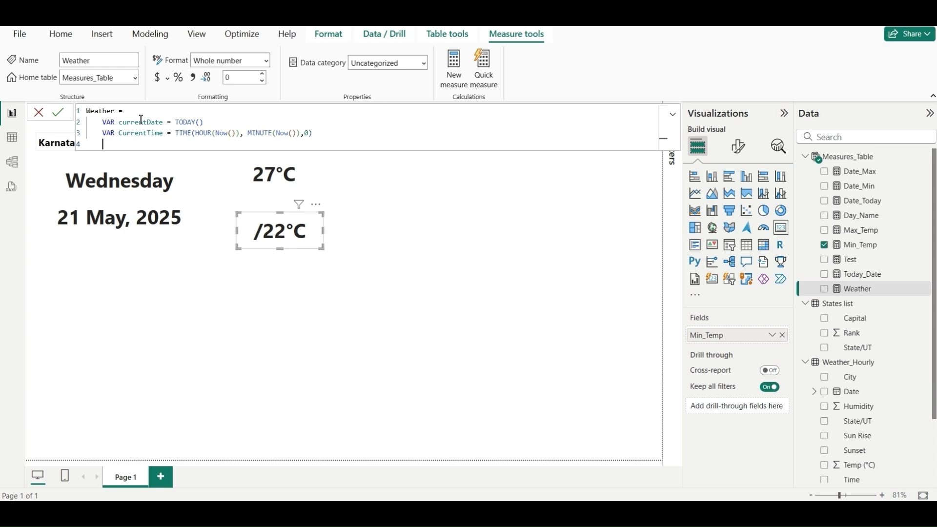
# Declare the variable LeatestTime and open a CALCULATE function for it on the following line.
pyautogui.write('VAR LeatestTime')
pyautogui.write('=')
pyautogui.press('Return')
pyautogui.press('Tab')
pyautogui.write('Cal')
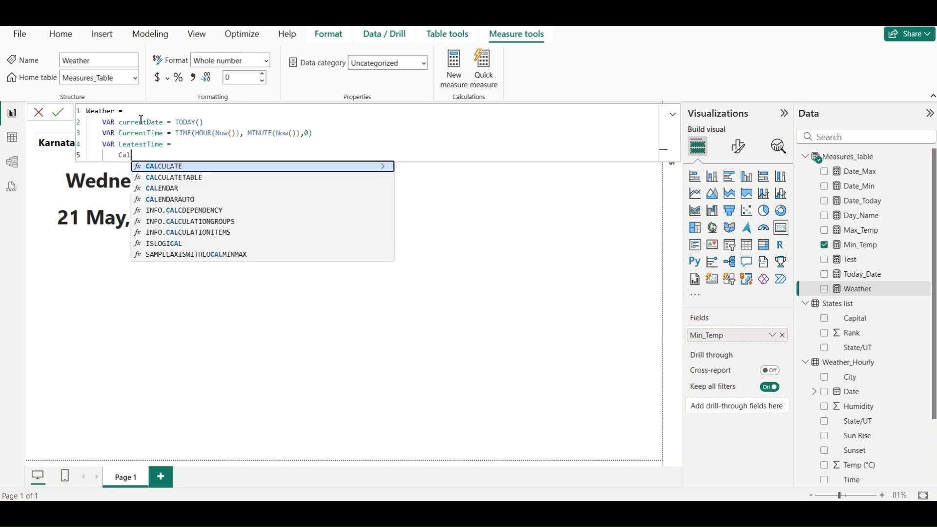
pyautogui.press('Tab')
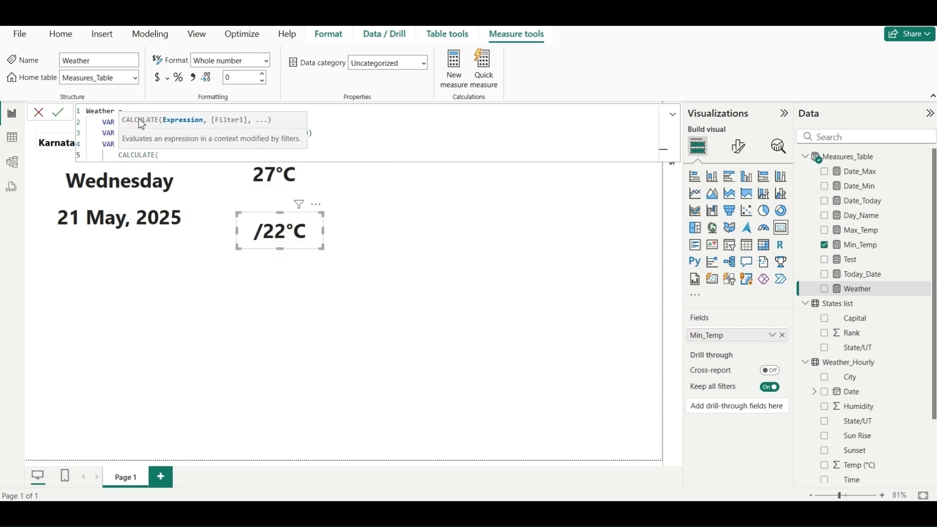
pyautogui.write('Weat')
pyautogui.press('BackSpace')
pyautogui.press('BackSpace')
pyautogui.press('BackSpace')
pyautogui.press('BackSpace')
pyautogui.write('Tim')
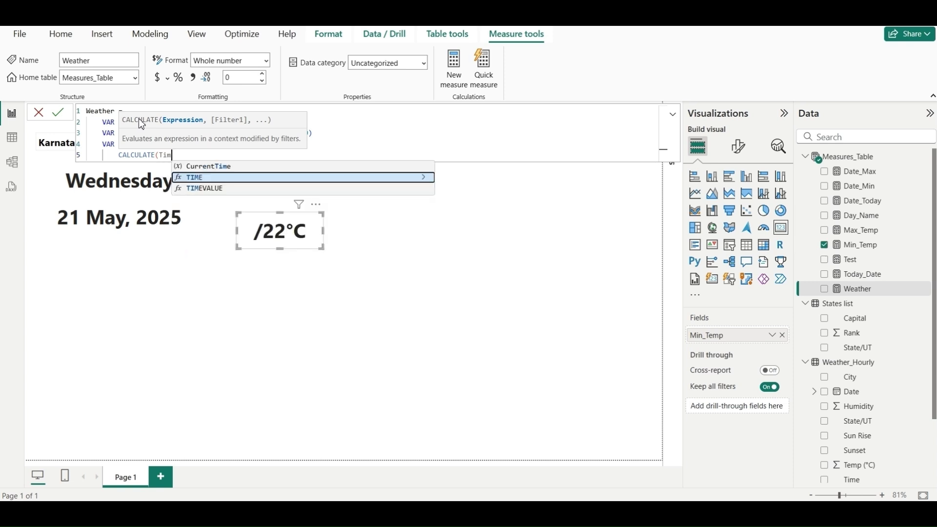
pyautogui.press('BackSpace')
pyautogui.press('BackSpace')
pyautogui.press('BackSpace')
pyautogui.write('Wea')
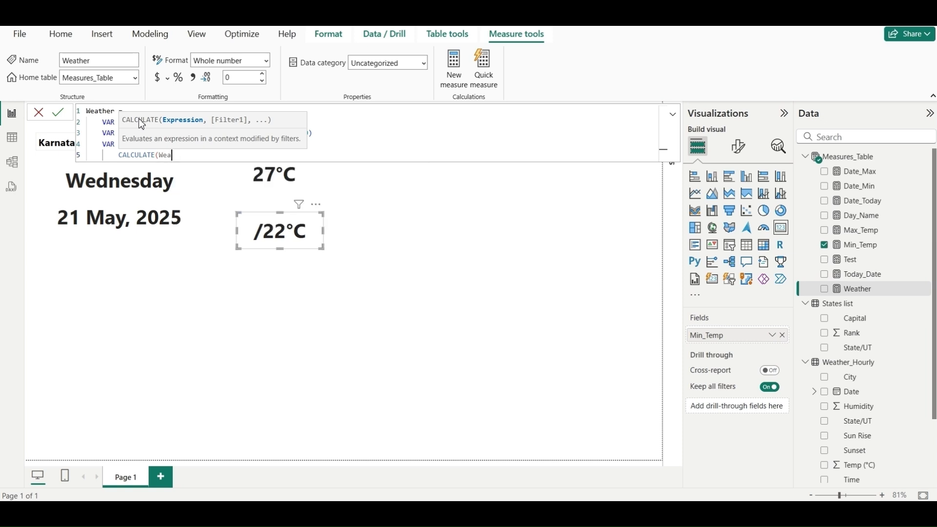
pyautogui.write('ther_Ho')
pyautogui.press('BackSpace')
pyautogui.press('BackSpace')
pyautogui.press('BackSpace')
pyautogui.press('BackSpace')
pyautogui.press('BackSpace')
pyautogui.press('BackSpace')
pyautogui.press('BackSpace')
pyautogui.press('BackSpace')
pyautogui.press('BackSpace')
pyautogui.press('BackSpace')
# Enter MAX(Weather_Hourly[Time]) as the CALCULATE expression of LeatestTime, followed by a comma and a new line.
pyautogui.write('Max')
pyautogui.press('Tab')
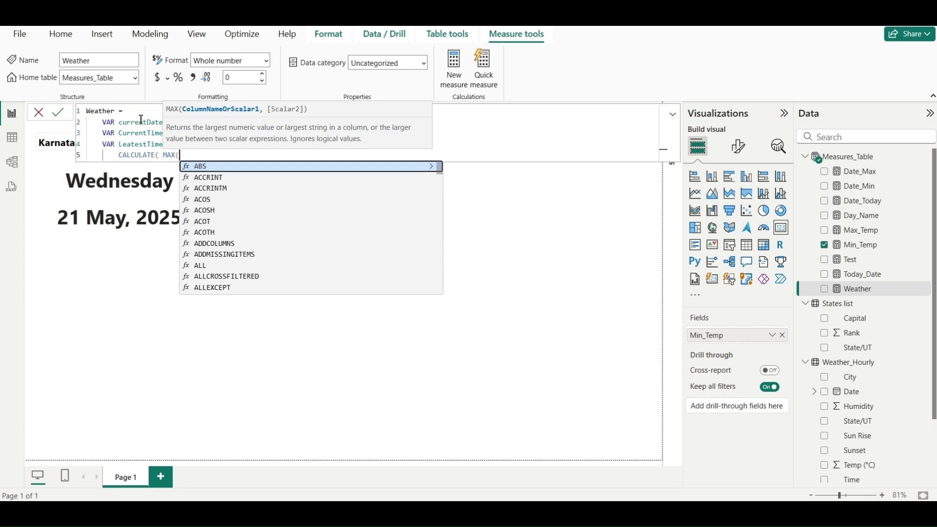
pyautogui.write('Wea')
pyautogui.press('Up')
pyautogui.press('Up')
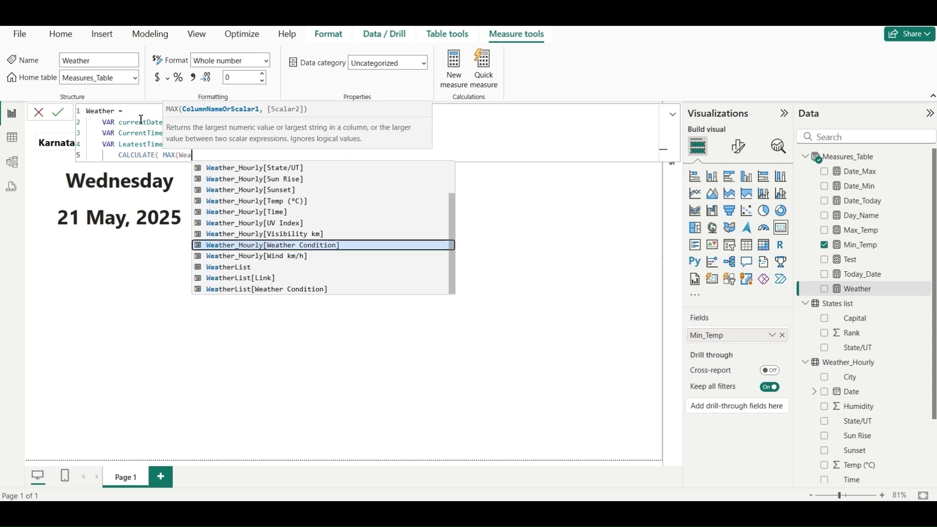
pyautogui.press('Up')
pyautogui.press('Up')
pyautogui.press('Up')
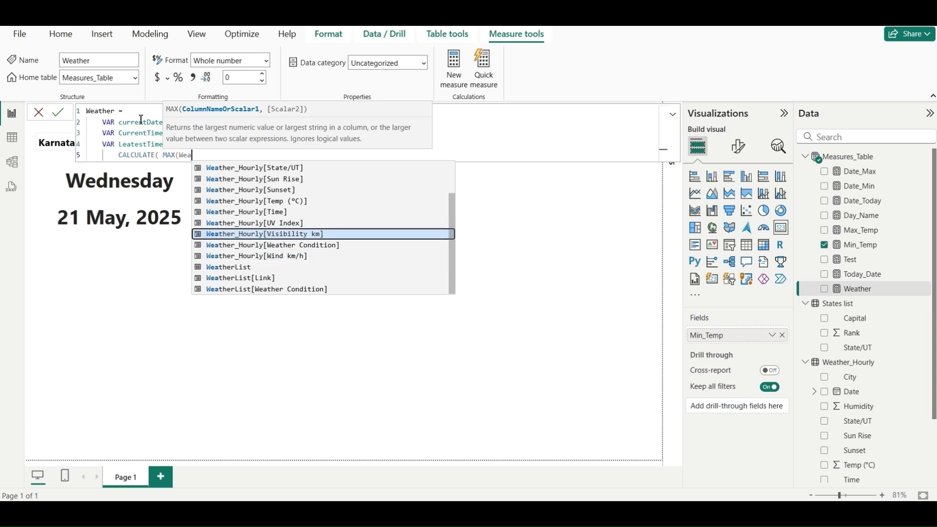
pyautogui.press('Down')
pyautogui.press('Down')
pyautogui.press('Up')
pyautogui.press('Up')
pyautogui.press('Up')
pyautogui.press('Down')
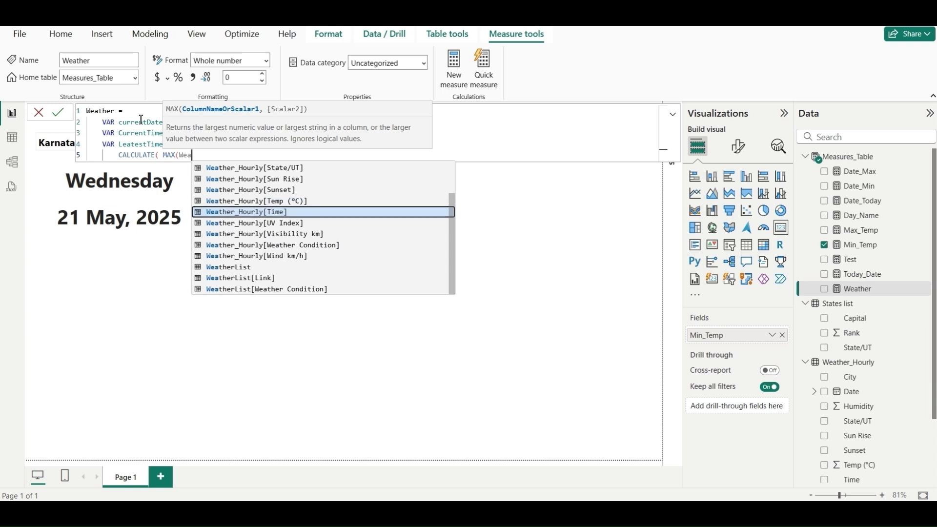
pyautogui.press('Tab')
pyautogui.write(')')
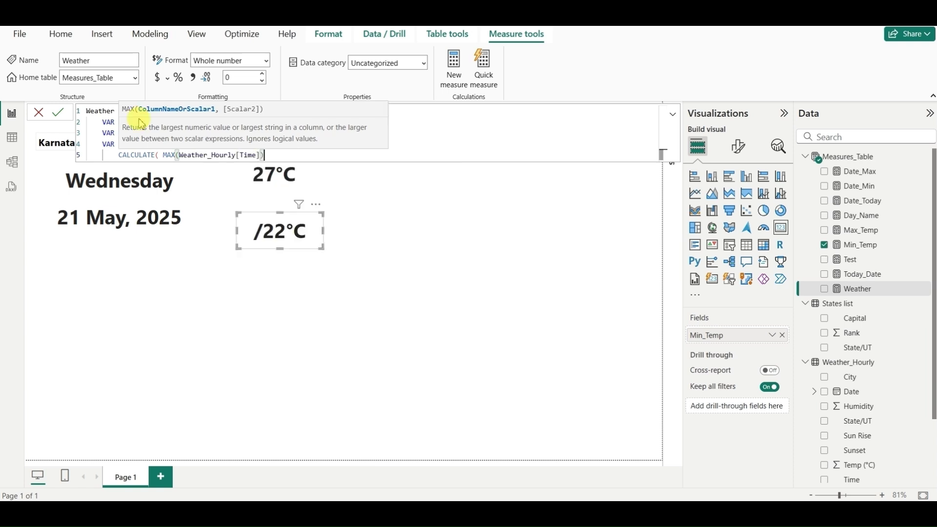
pyautogui.write(',')
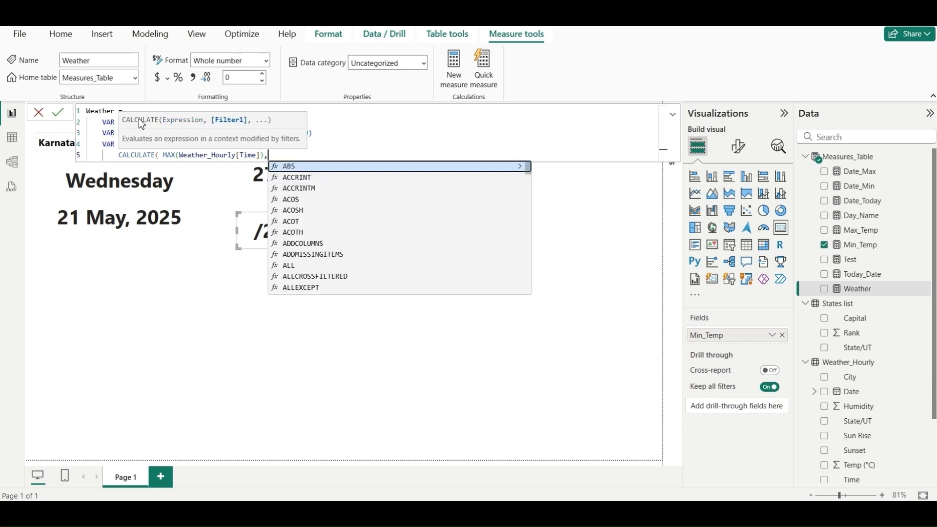
pyautogui.hotkey('shift', 'Return')
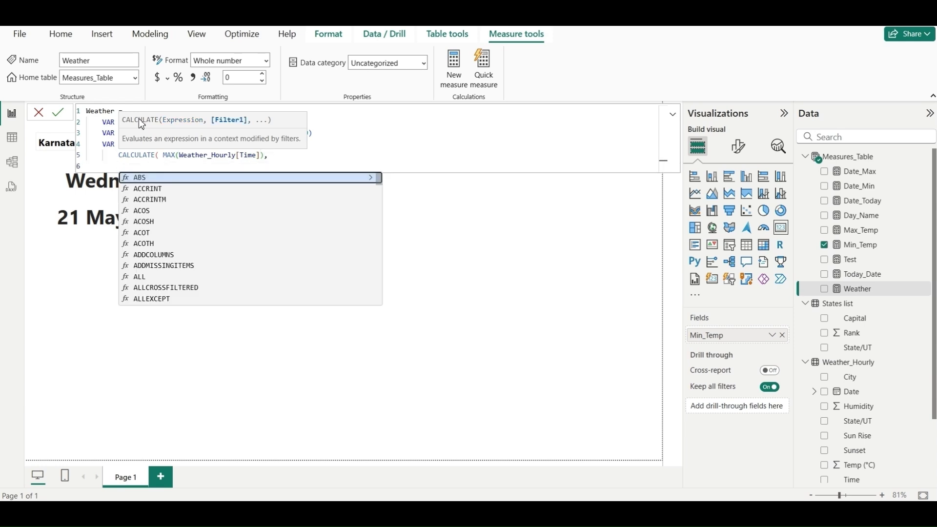
pyautogui.press('Tab')
pyautogui.press('BackSpace')
pyautogui.press('BackSpace')
pyautogui.press('BackSpace')
pyautogui.press('BackSpace')
pyautogui.write('AB')
pyautogui.press('BackSpace')
pyautogui.press('BackSpace')
# Add a FILTER function on the Weather_Hourly table as LeatestTime's CALCULATE filter, followed by a comma and a new line.
pyautogui.write('Fil')
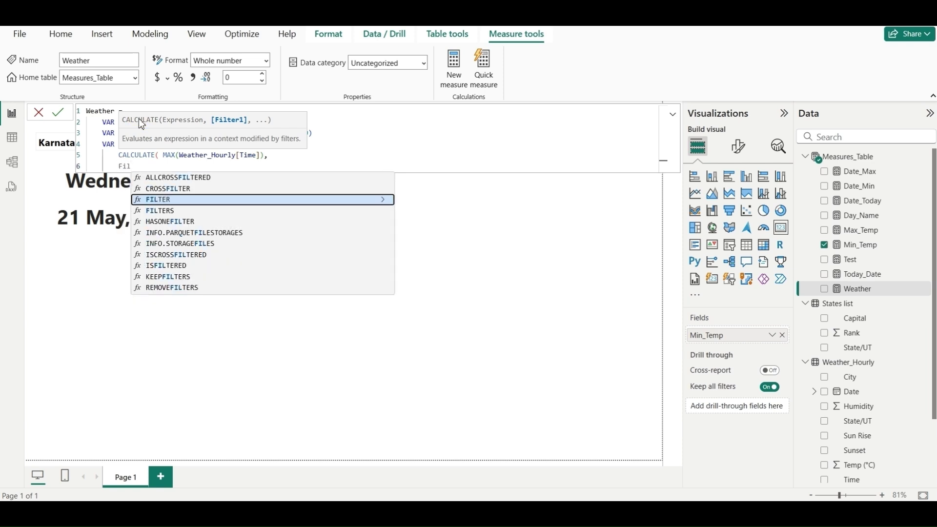
pyautogui.press('Tab')
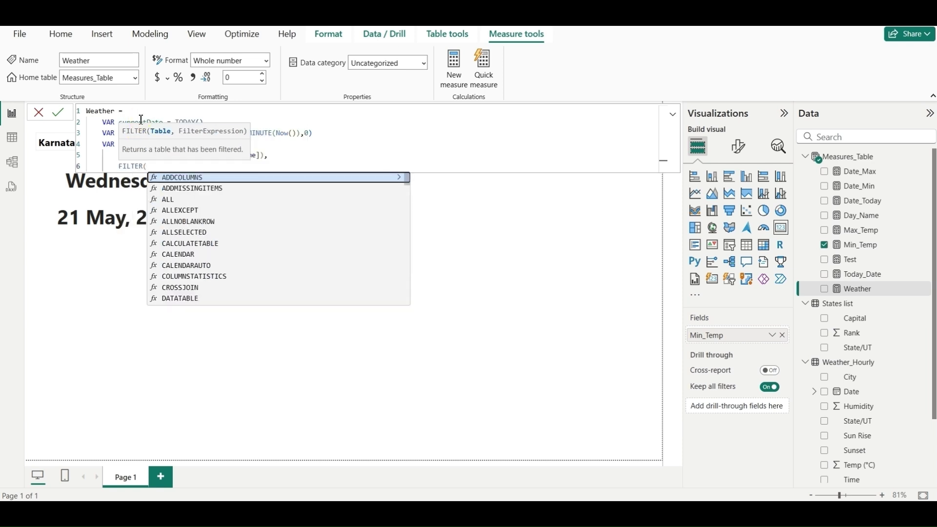
pyautogui.write('(')
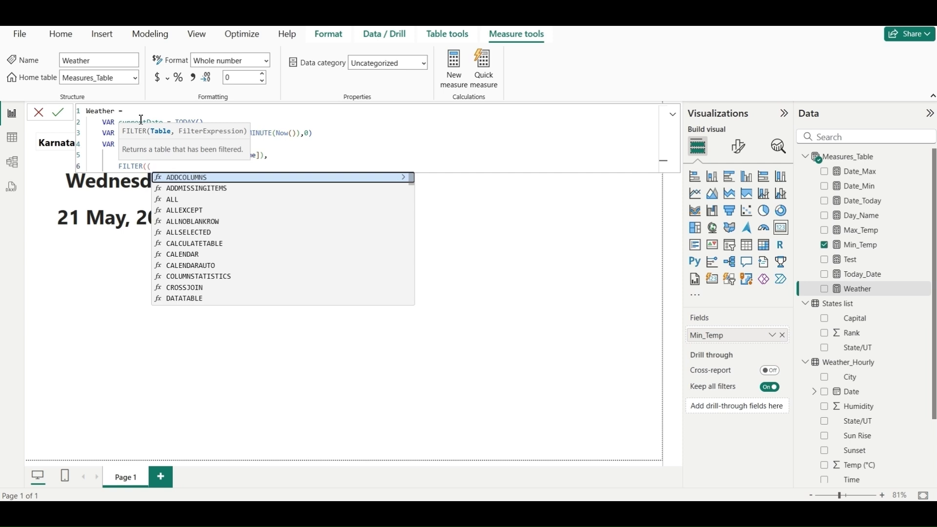
pyautogui.press('BackSpace')
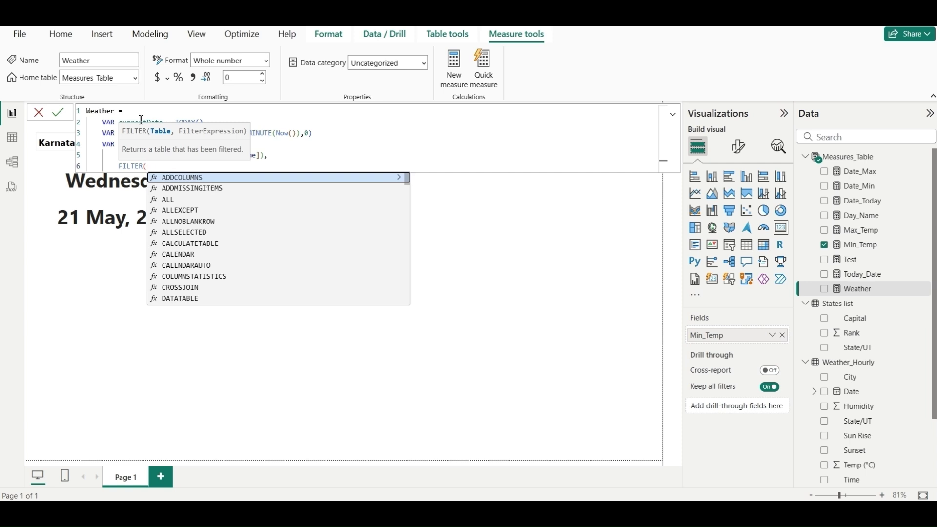
pyautogui.write('Wea')
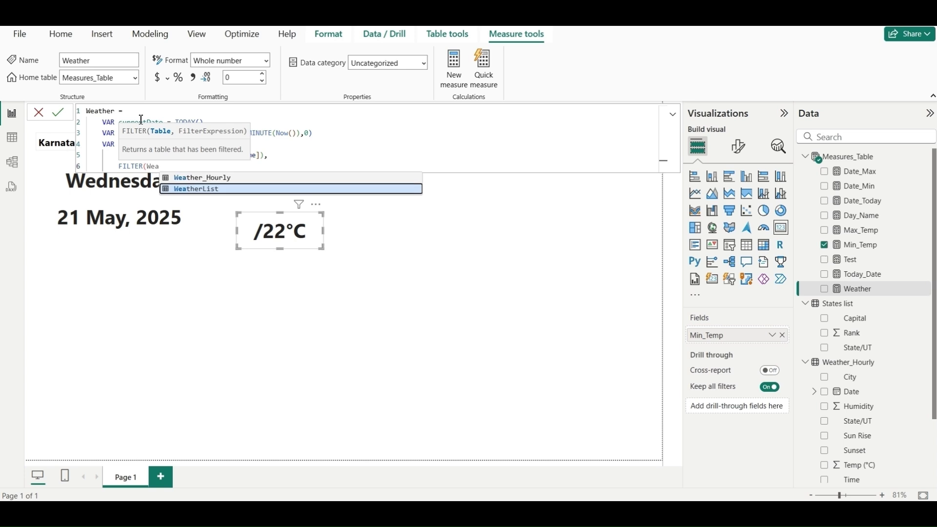
pyautogui.press('Tab')
pyautogui.write(',')
pyautogui.hotkey('shift', 'Return')
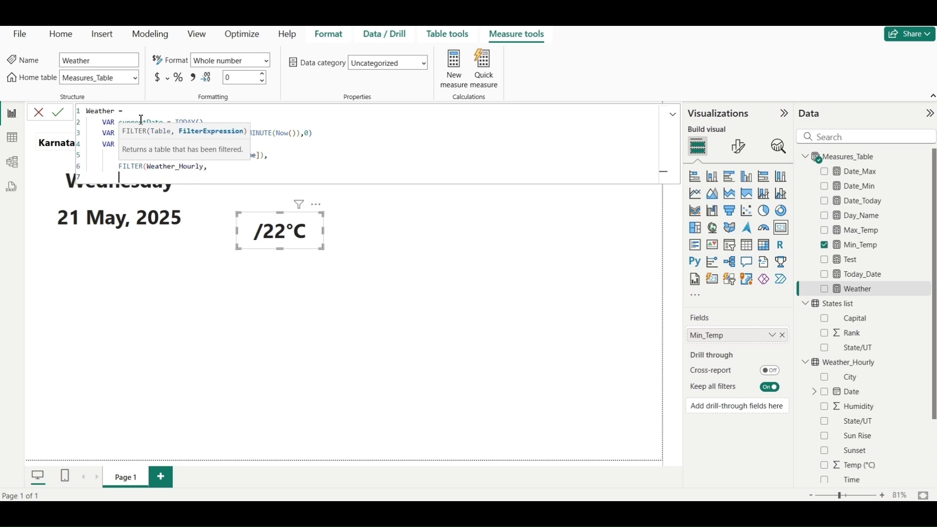
# Start the indented filter expression with the column Weather_Hourly[Date].
pyautogui.press('Tab')
pyautogui.write('Wea')
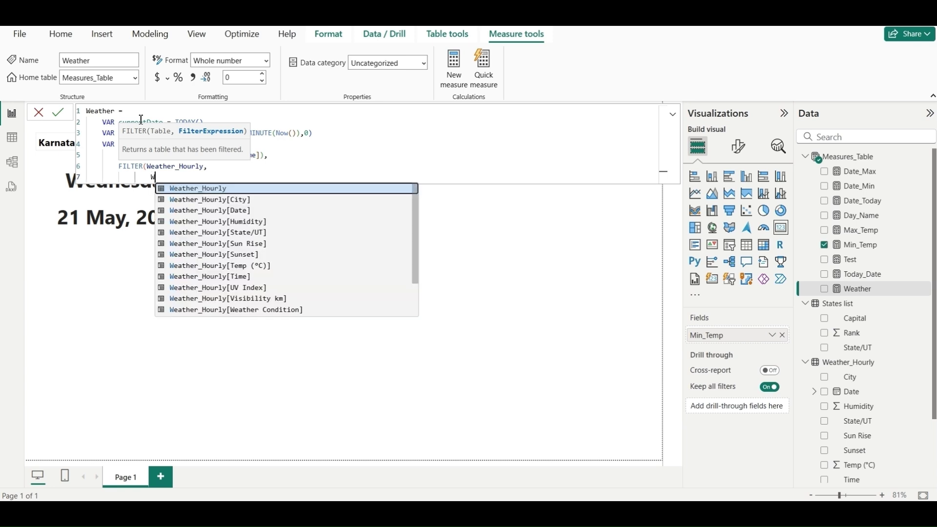
pyautogui.press('Down')
pyautogui.press('Down')
pyautogui.press('Down')
pyautogui.press('Down')
pyautogui.press('Down')
pyautogui.press('Down')
pyautogui.press('Down')
pyautogui.press('Down')
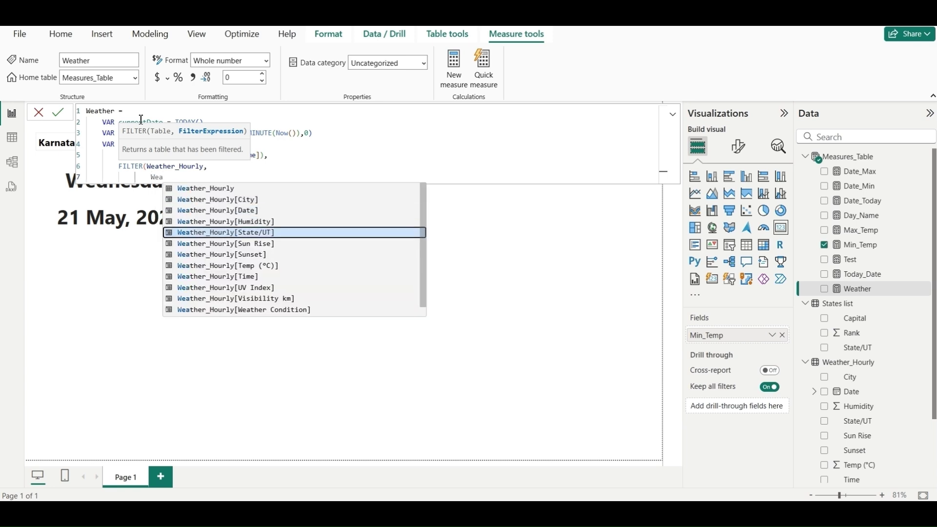
pyautogui.press('Up')
pyautogui.press('Up')
pyautogui.press('Up')
pyautogui.press('Up')
pyautogui.press('Up')
pyautogui.press('Up')
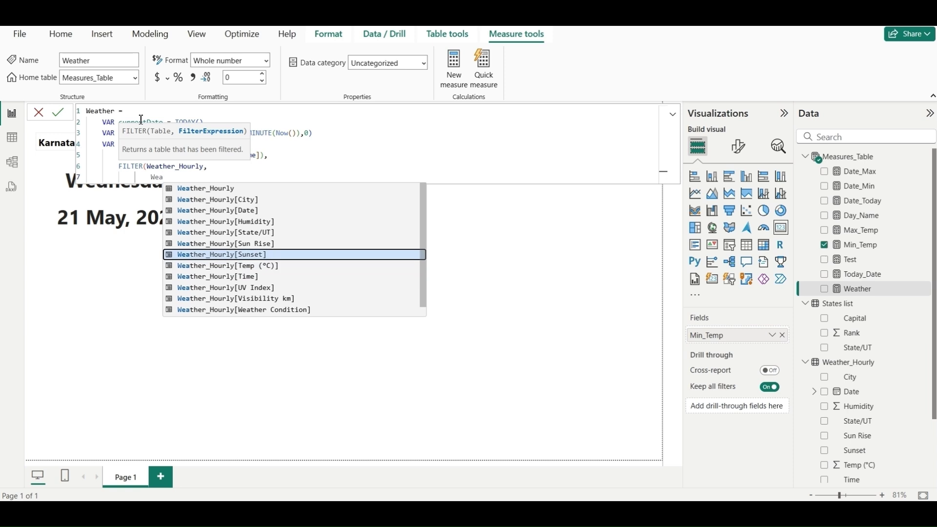
pyautogui.press('Tab')
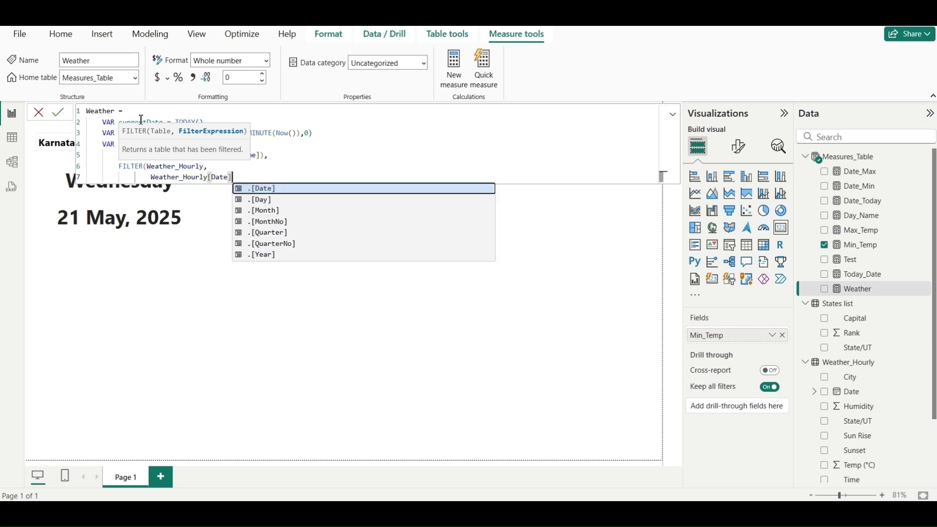
# Complete the date condition with = currentDate, then append && and a new line.
pyautogui.write('= ')
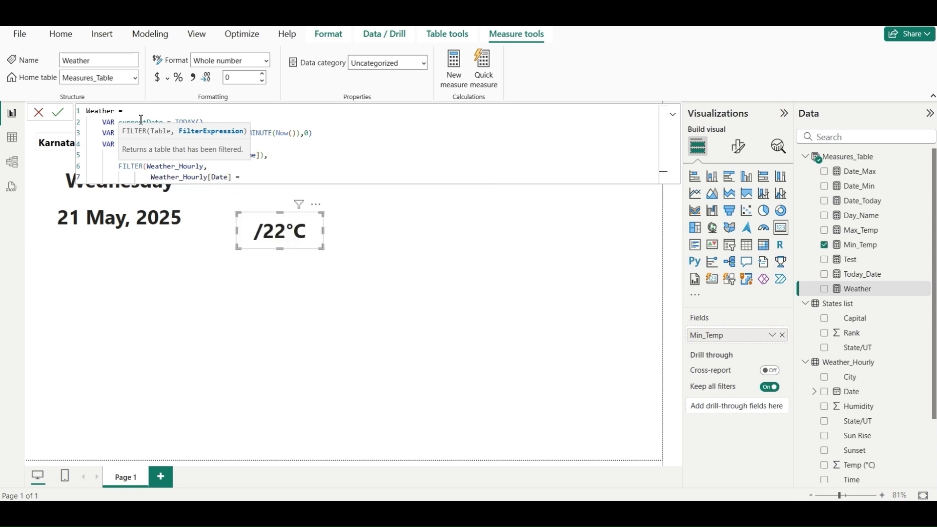
pyautogui.write('curr')
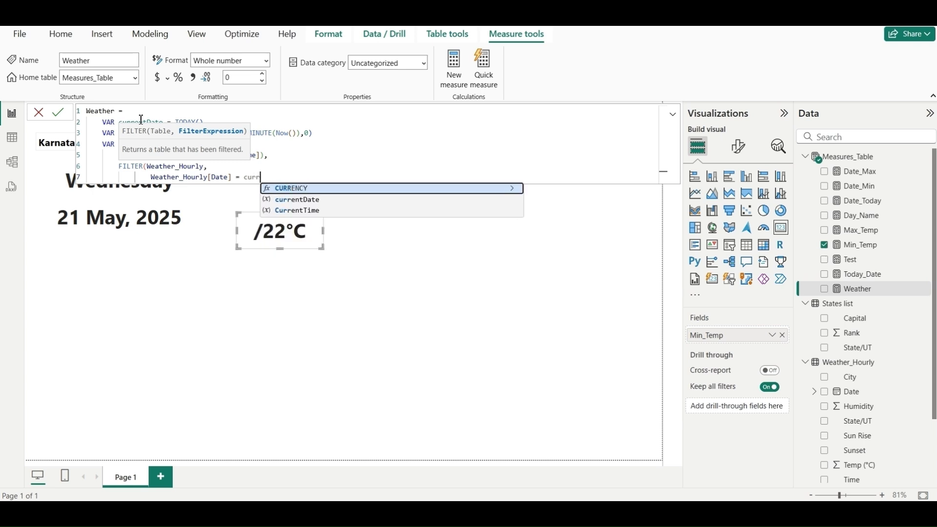
pyautogui.press('Down')
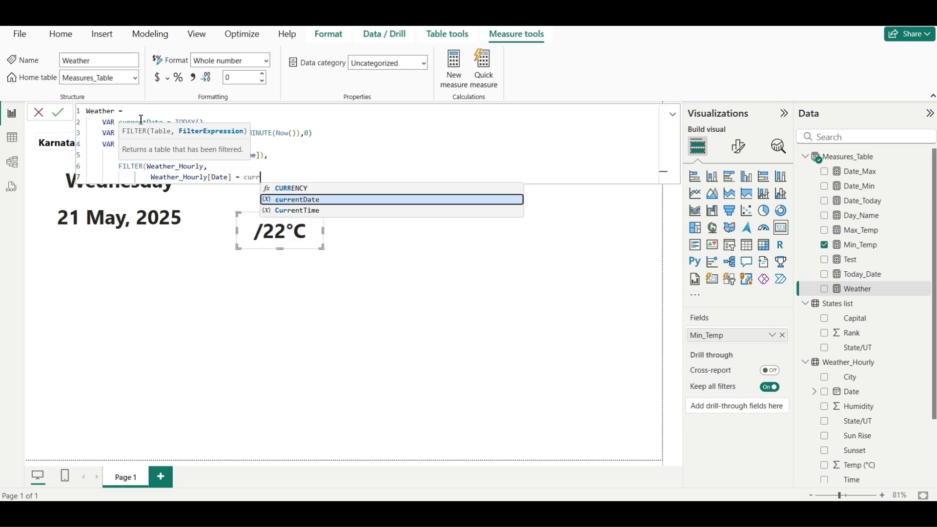
pyautogui.press('Tab')
pyautogui.hotkey('shift', 'Return')
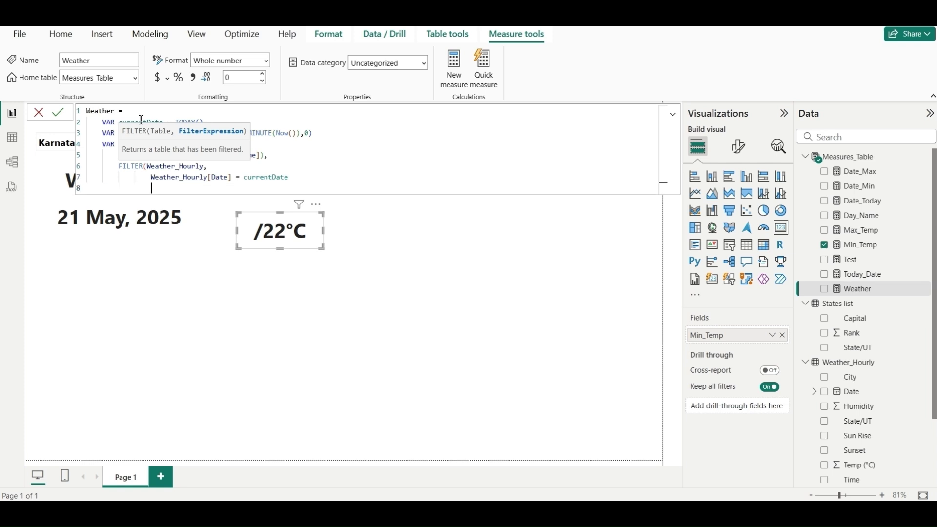
pyautogui.click(306, 177)
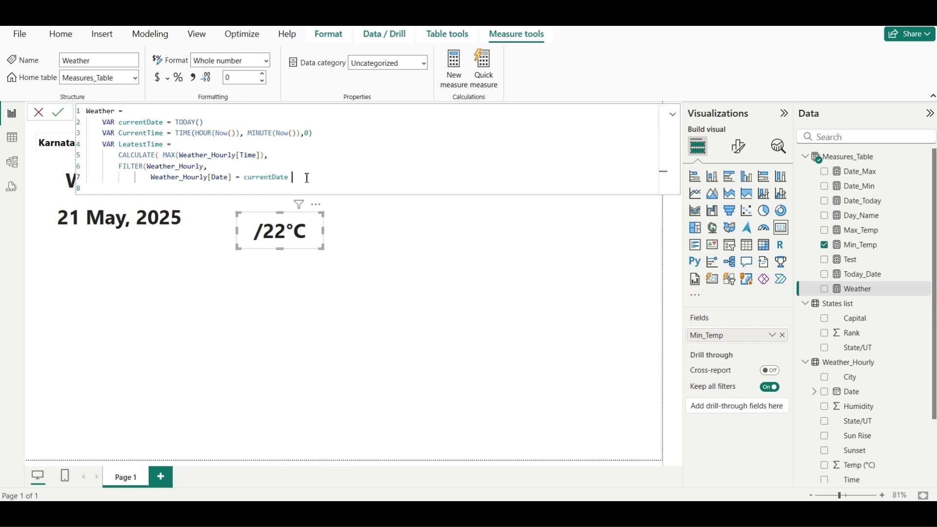
pyautogui.write('&&')
pyautogui.hotkey('shift', 'Return')
# Start the second filter condition with Weather_Hourly[Time] and the <= operator.
pyautogui.write('Wea')
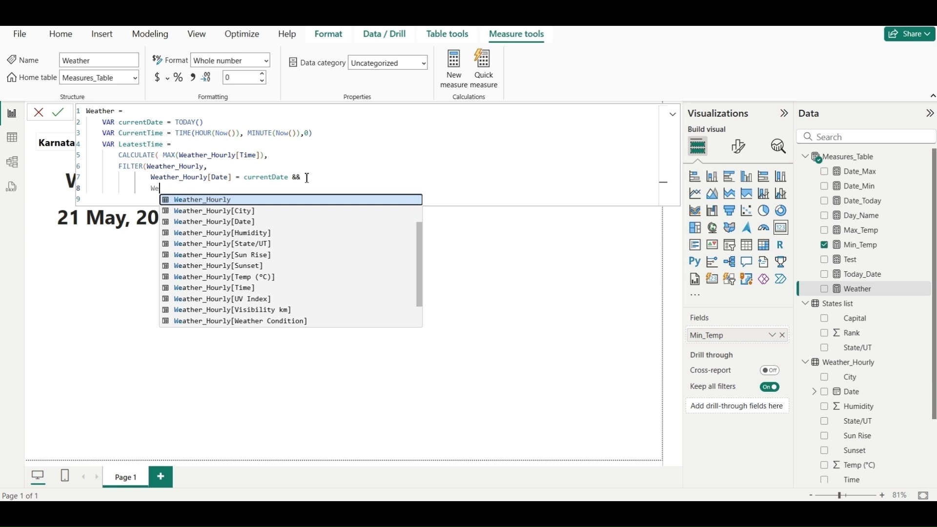
pyautogui.press('Down')
pyautogui.press('Down')
pyautogui.press('Down')
pyautogui.press('Down')
pyautogui.press('Down')
pyautogui.press('Down')
pyautogui.press('Down')
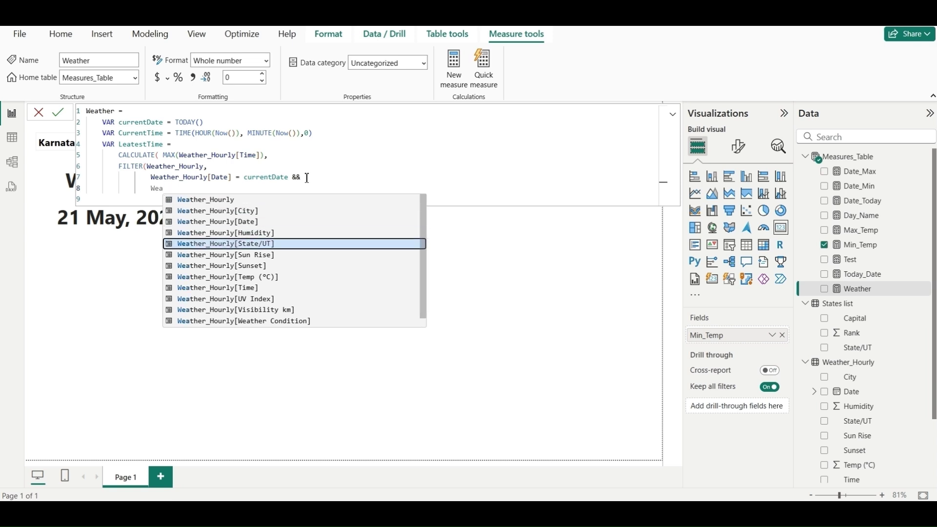
pyautogui.press('Down')
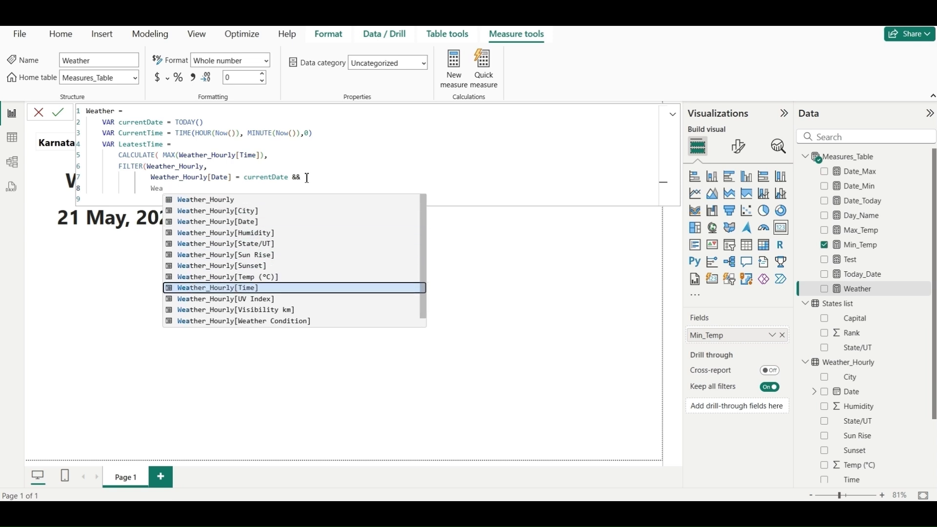
pyautogui.press('Tab')
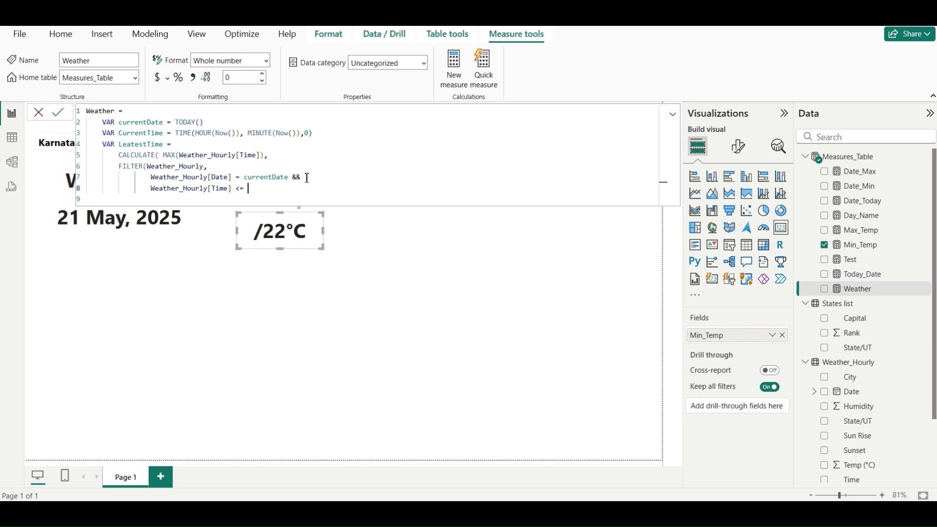
# Complete the time condition with the variable CurrentTime, close the FILTER function and add a new line.
pyautogui.write('Cu')
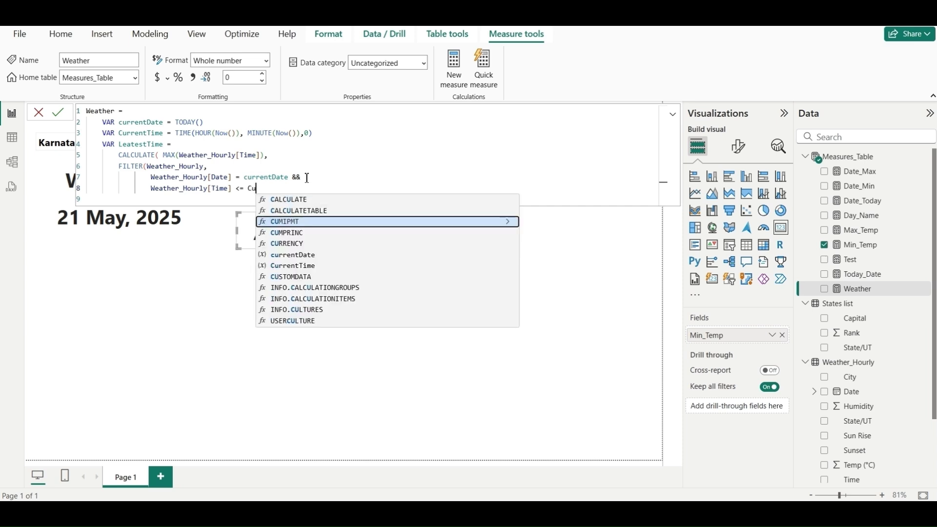
pyautogui.write('rre')
pyautogui.press('Down')
pyautogui.press('Down')
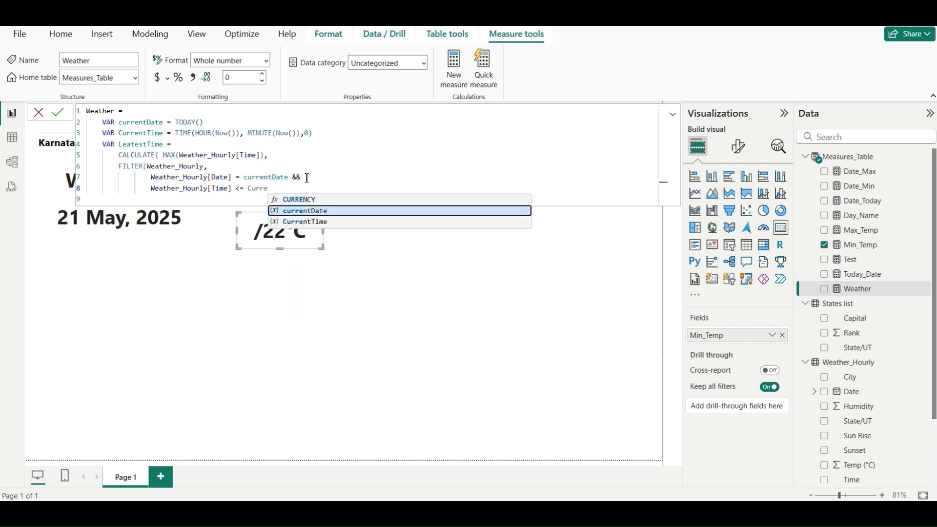
pyautogui.press('Tab')
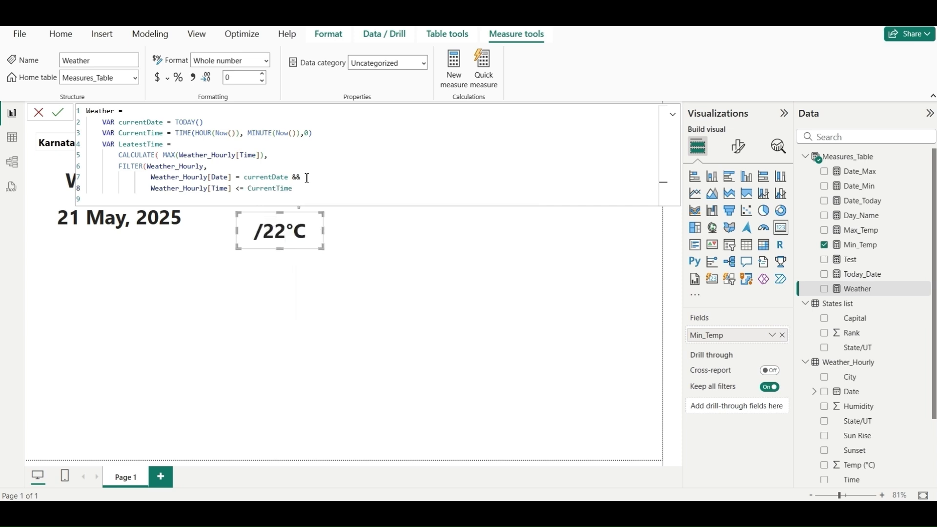
pyautogui.write(')')
pyautogui.press('Return')
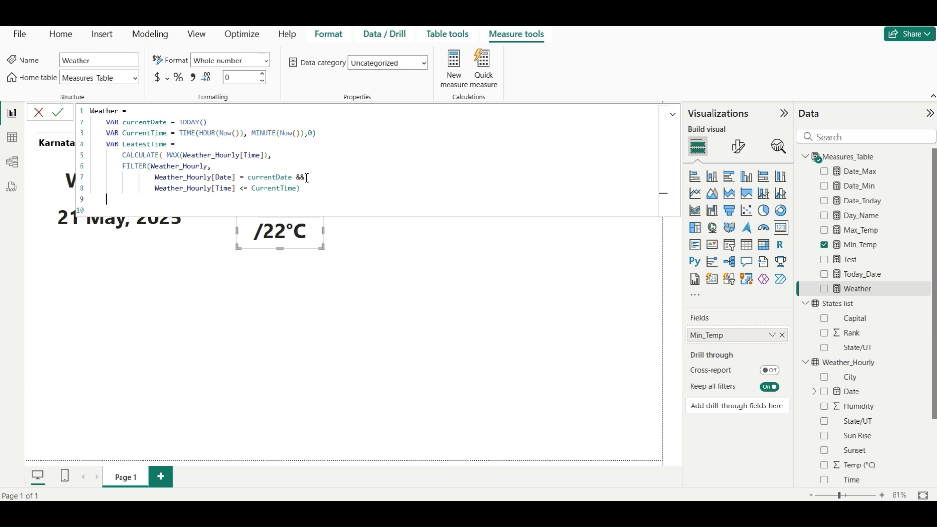
# Close LeatestTime's CALCULATE function and add the RETURN keyword on the line below, followed by a new line.
pyautogui.write('Ret')
pyautogui.click(319, 189)
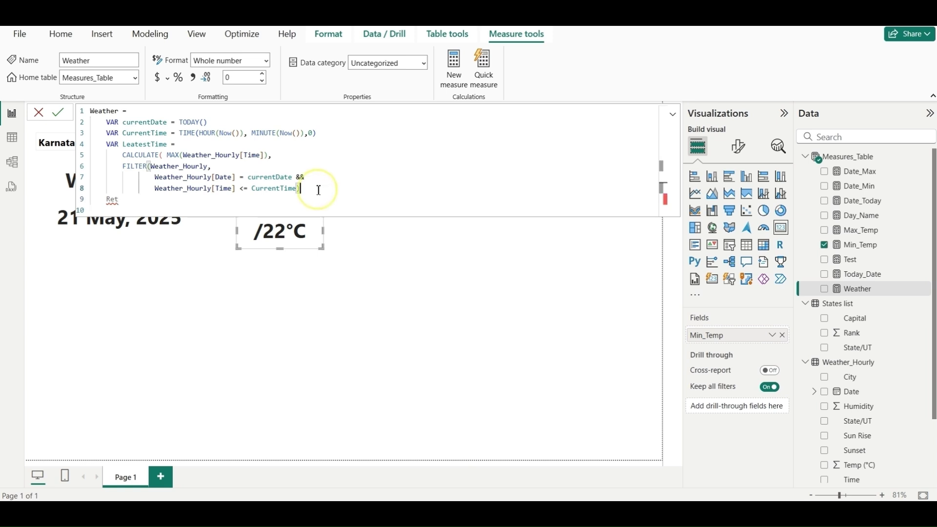
pyautogui.write(')')
pyautogui.click(121, 194)
pyautogui.write('u')
pyautogui.press('Tab')
pyautogui.hotkey('shift', 'Return')
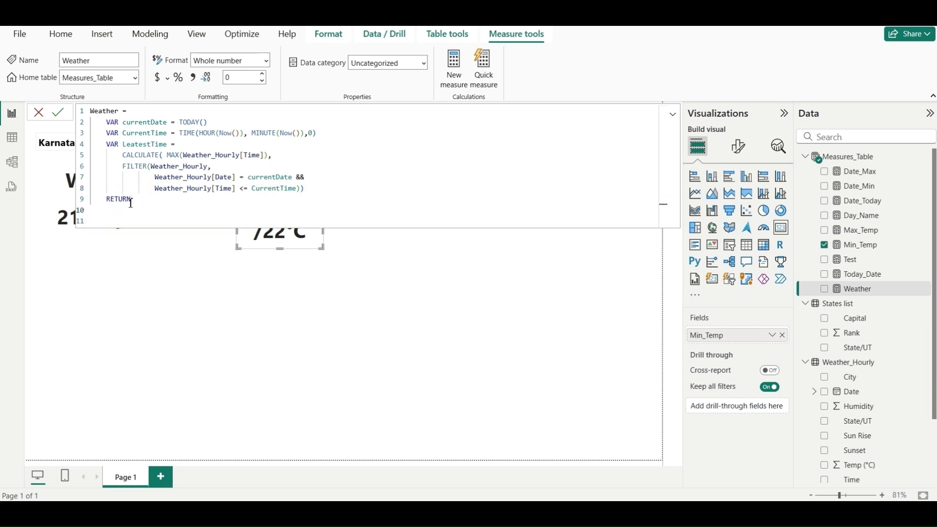
# Open a CALCULATE function under RETURN and place its arguments on an indented new line.
pyautogui.write('ca')
pyautogui.press('Tab')
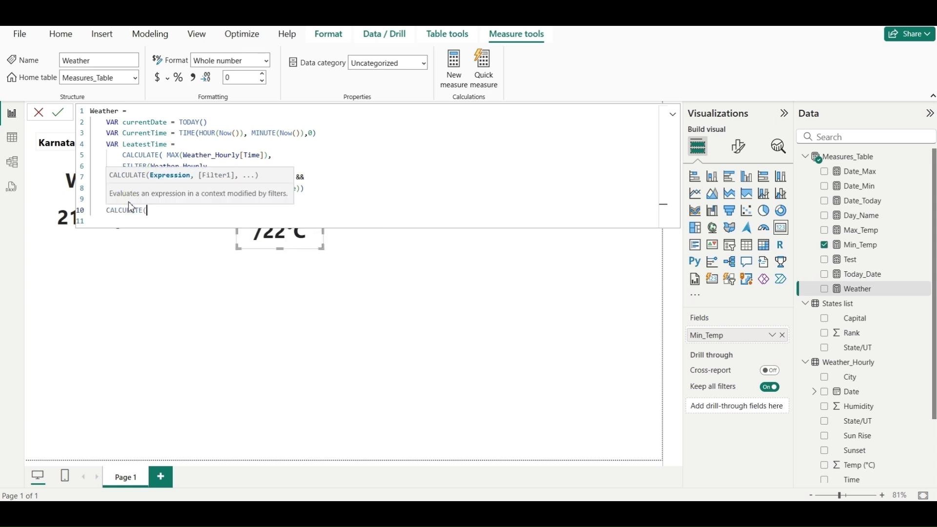
pyautogui.hotkey('shift', 'Return')
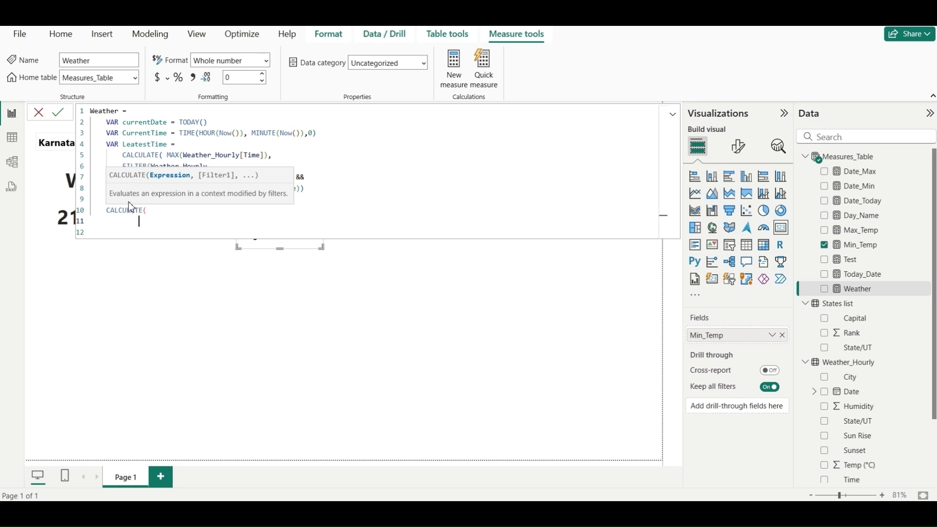
pyautogui.press('BackSpace')
# Enter MAX(Weather_Hourly[Weather Condition]) as the returned CALCULATE's expression, followed by a comma and a new line.
pyautogui.write('max')
pyautogui.press('Tab')
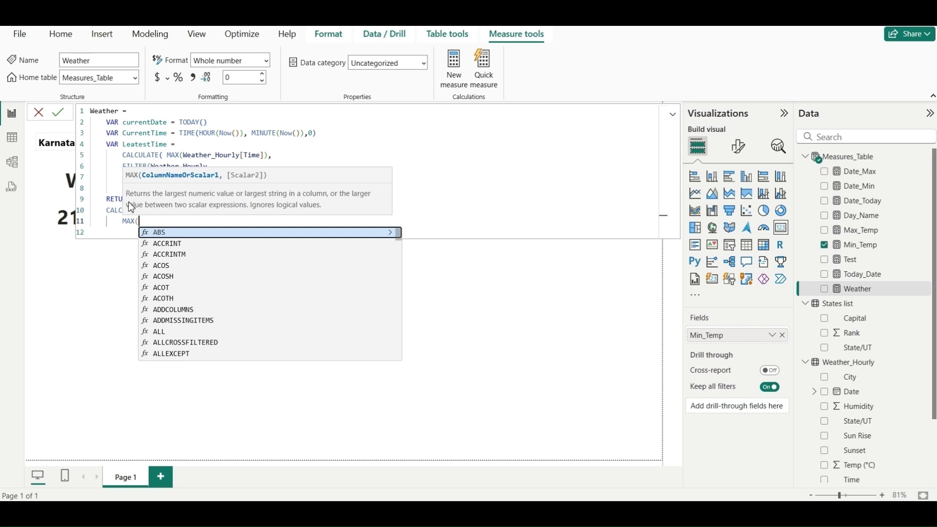
pyautogui.write('Wea')
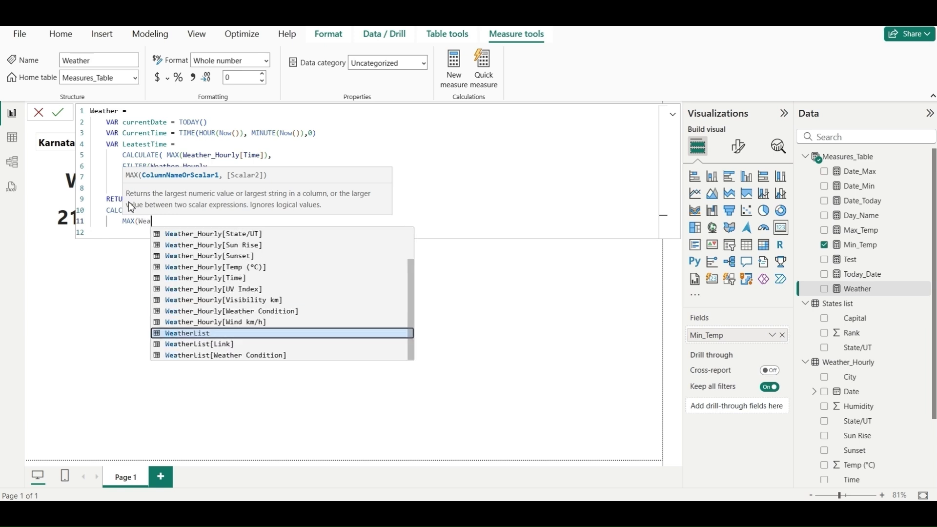
pyautogui.press('Up')
pyautogui.press('Up')
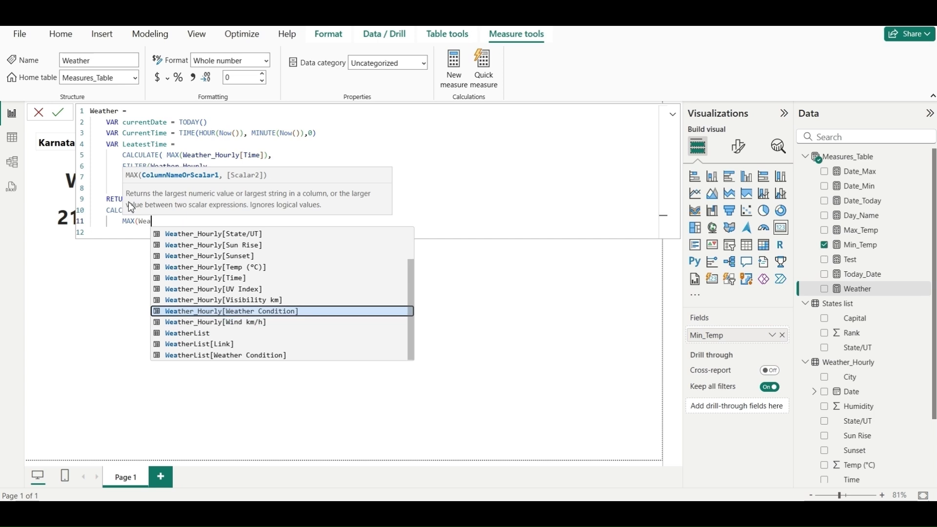
pyautogui.press('Tab')
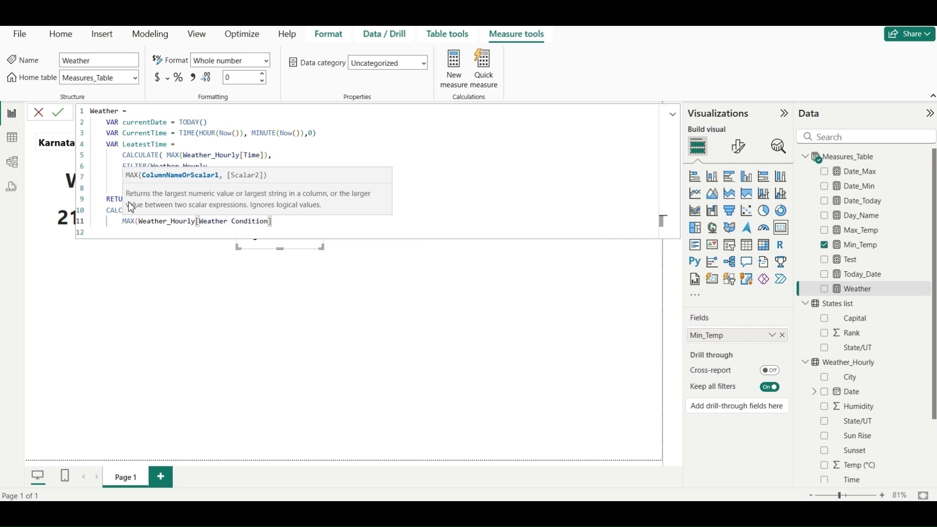
pyautogui.write('),')
pyautogui.hotkey('shift', 'Return')
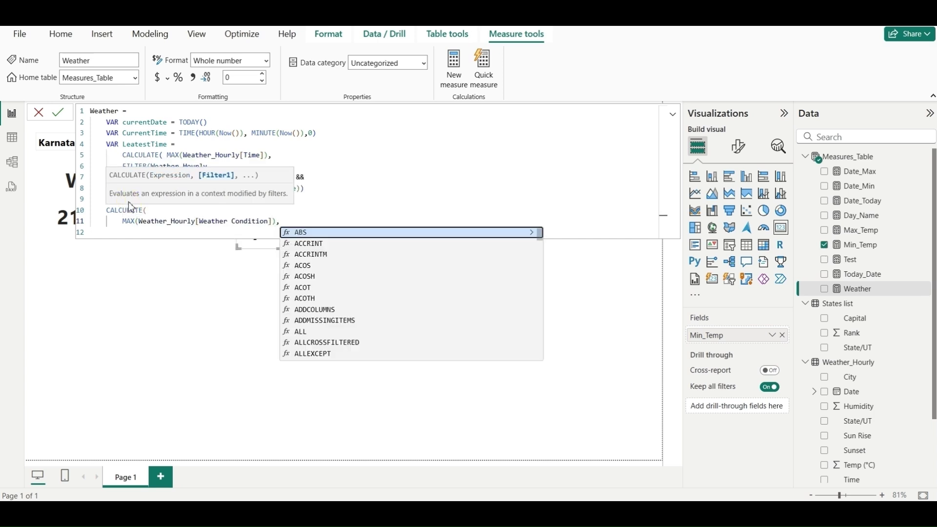
# Add a FILTER function over the Weather_Hourly table as the returned CALCULATE's filter, followed by a comma and an indented new line.
pyautogui.press('Tab')
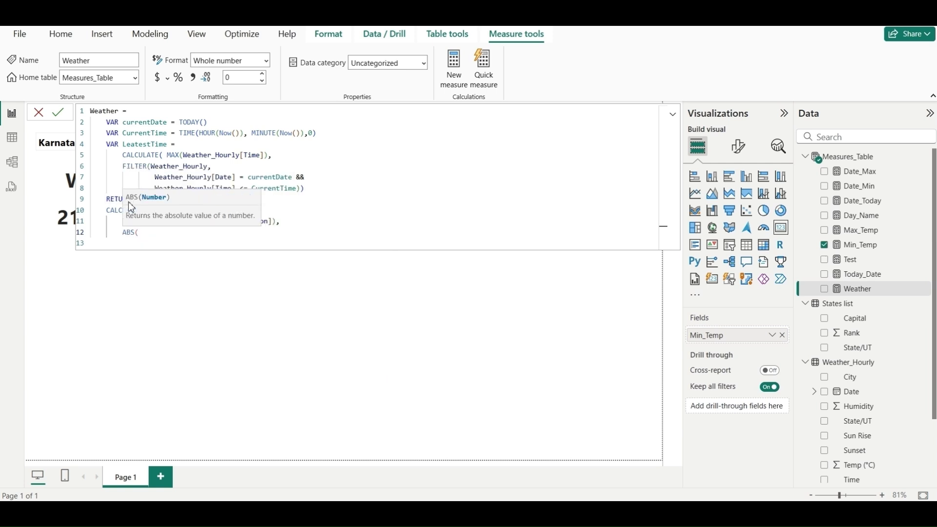
pyautogui.hotkey('ctrl', 'z')
pyautogui.write('Fil')
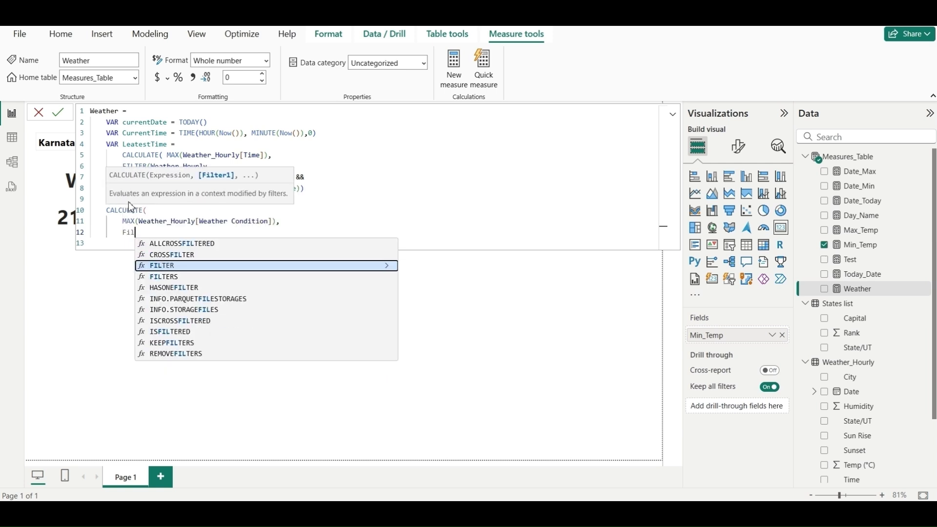
pyautogui.press('Tab')
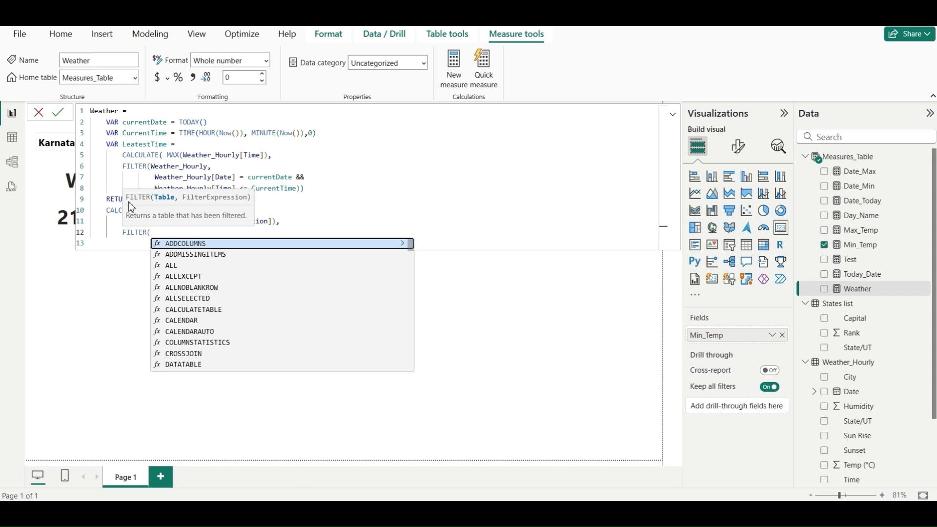
pyautogui.write('We')
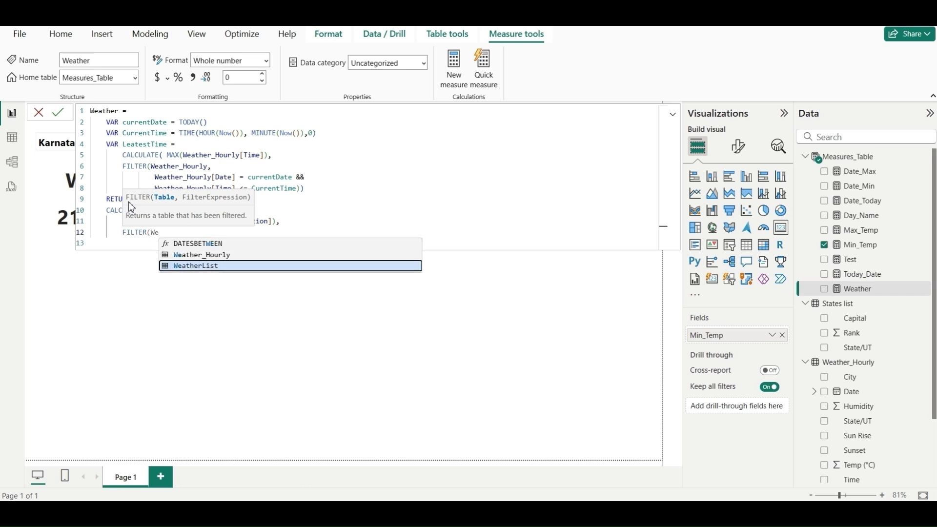
pyautogui.press('Up')
pyautogui.press('Tab')
pyautogui.write(',')
pyautogui.hotkey('shift', 'Return')
pyautogui.press('Tab')
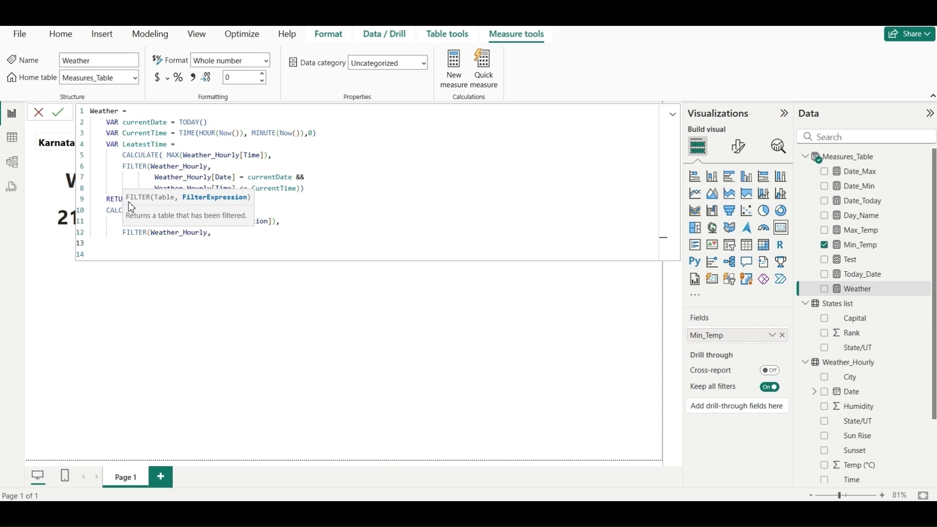
# Enter the filter condition Weather_Hourly[Date] = currentDate followed by && and a new line.
pyautogui.write('Wea')
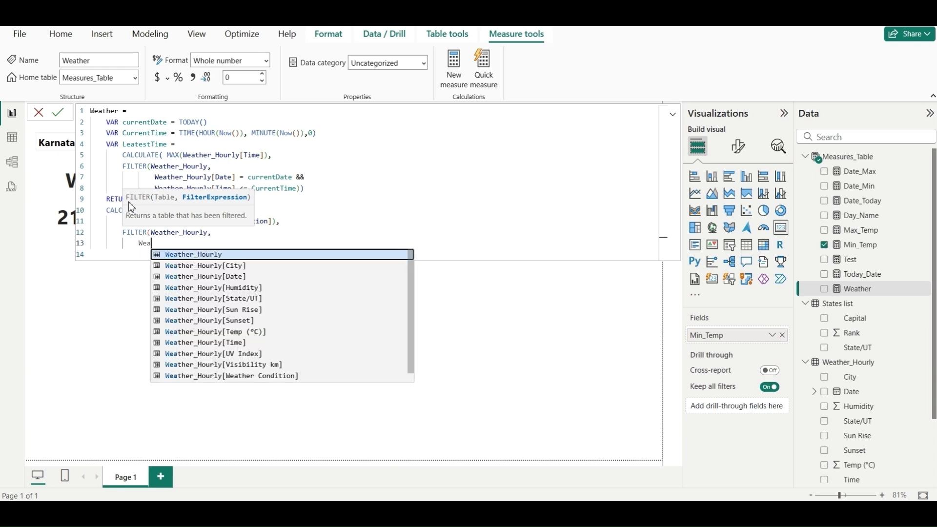
pyautogui.press('Down')
pyautogui.press('Down')
pyautogui.press('Down')
pyautogui.press('Down')
pyautogui.press('Down')
pyautogui.press('Down')
pyautogui.press('Up')
pyautogui.press('Up')
pyautogui.press('Up')
pyautogui.press('Up')
pyautogui.press('Tab')
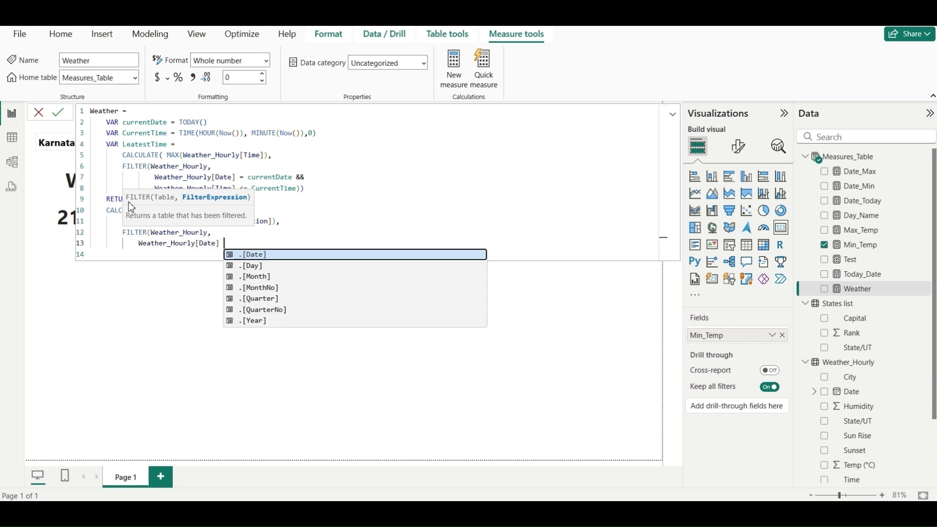
pyautogui.write('= Curr')
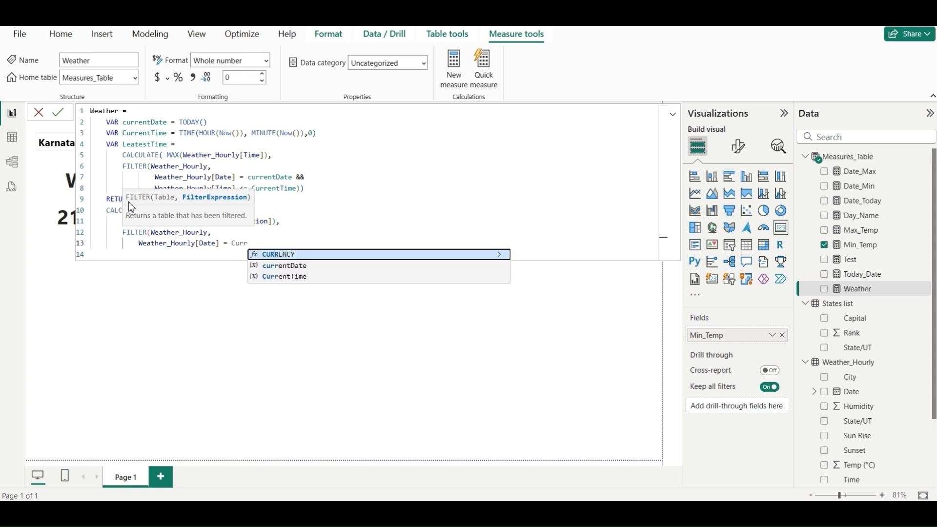
pyautogui.press('Down')
pyautogui.press('Tab')
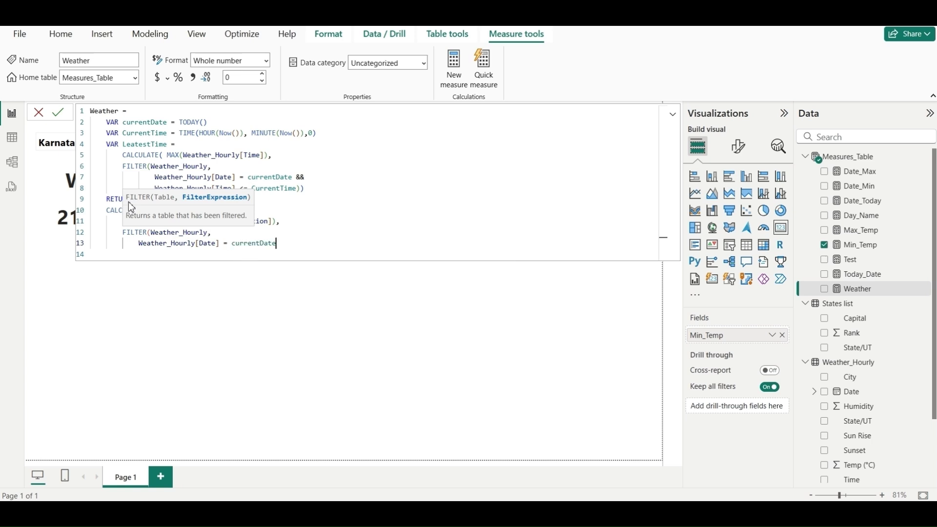
pyautogui.write('&&')
pyautogui.press('Return')
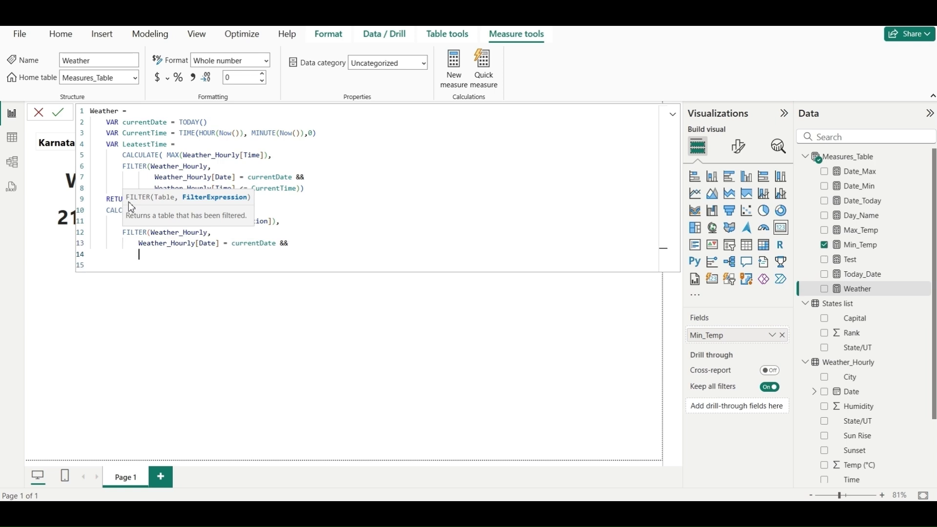
# Enter the second filter condition Weather_Hourly[Time] <= LeatestTime.
pyautogui.write('Wea')
pyautogui.press('Down')
pyautogui.press('Down')
pyautogui.press('Down')
pyautogui.press('Down')
pyautogui.press('Down')
pyautogui.press('Down')
pyautogui.press('Down')
pyautogui.press('Down')
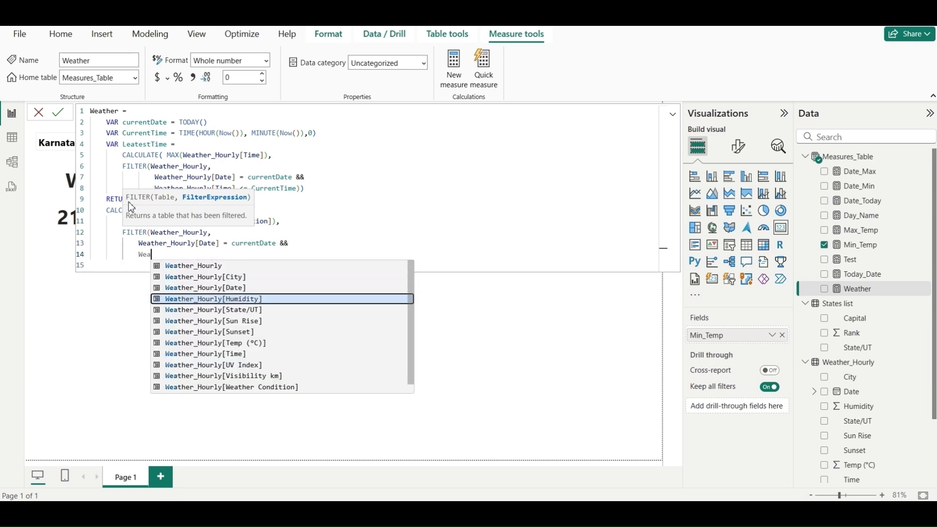
pyautogui.press('Tab')
pyautogui.write('<')
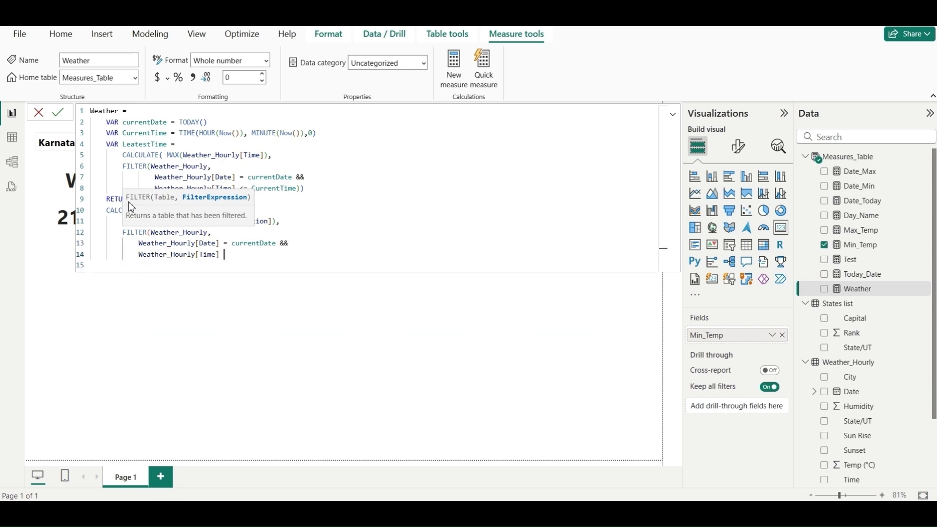
pyautogui.write('= Le')
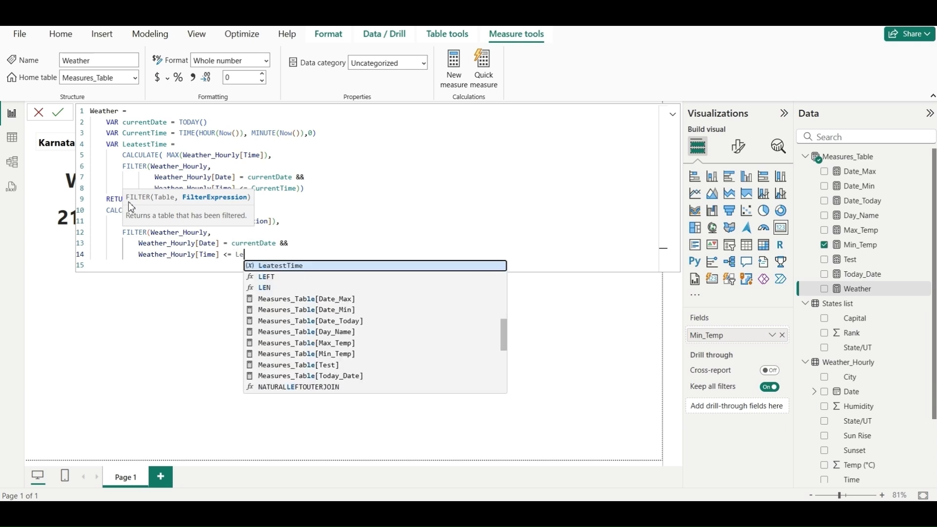
pyautogui.press('Tab')
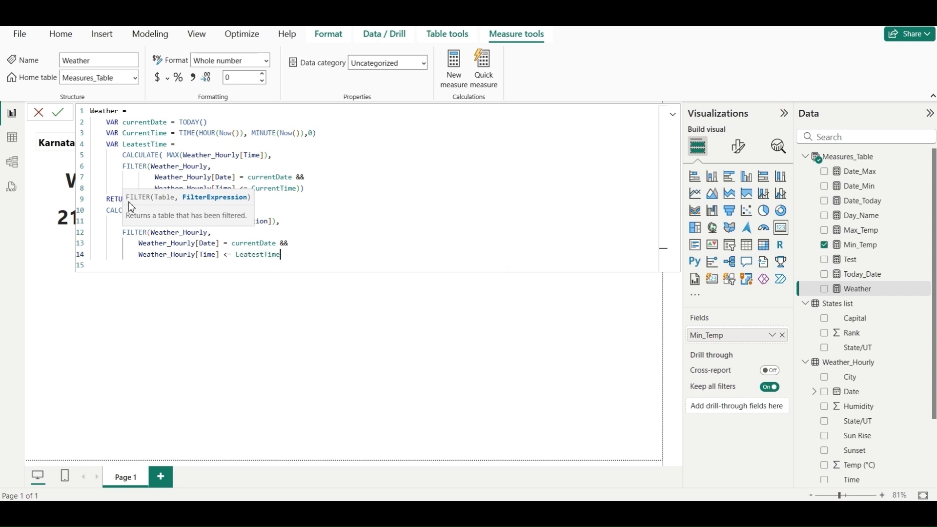
# Close the FILTER and CALCULATE functions and commit the Weather measure.
pyautogui.write('))')
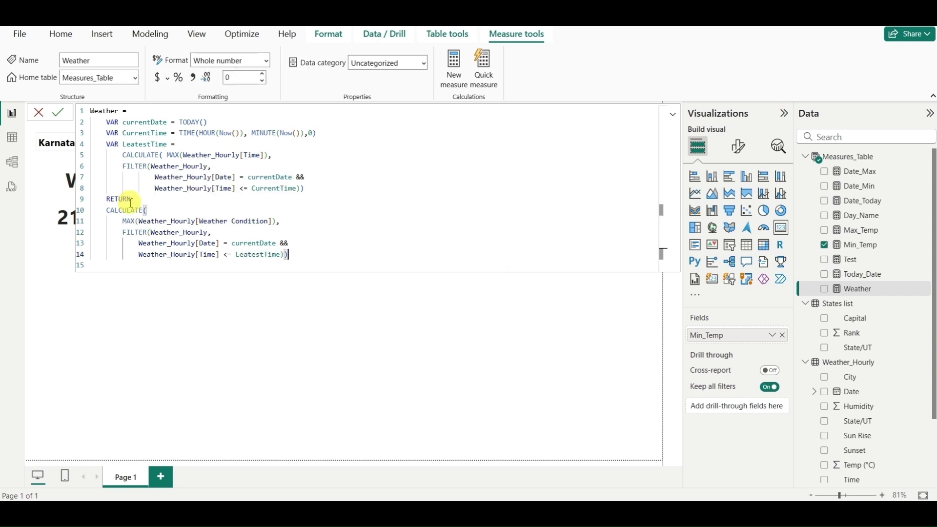
pyautogui.click(58, 112)
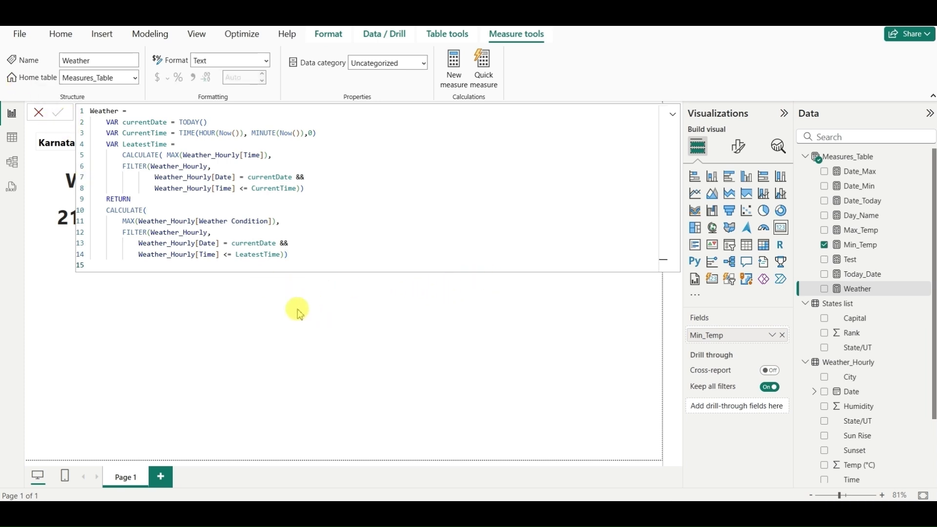
pyautogui.click(338, 321)
# Duplicate the minimum temperature card and place the copy directly below the original.
pyautogui.click(279, 253)
pyautogui.hotkey('ctrl', 'c')
pyautogui.hotkey('ctrl', 'v')
pyautogui.moveTo(299, 253); pyautogui.dragTo(279, 278)
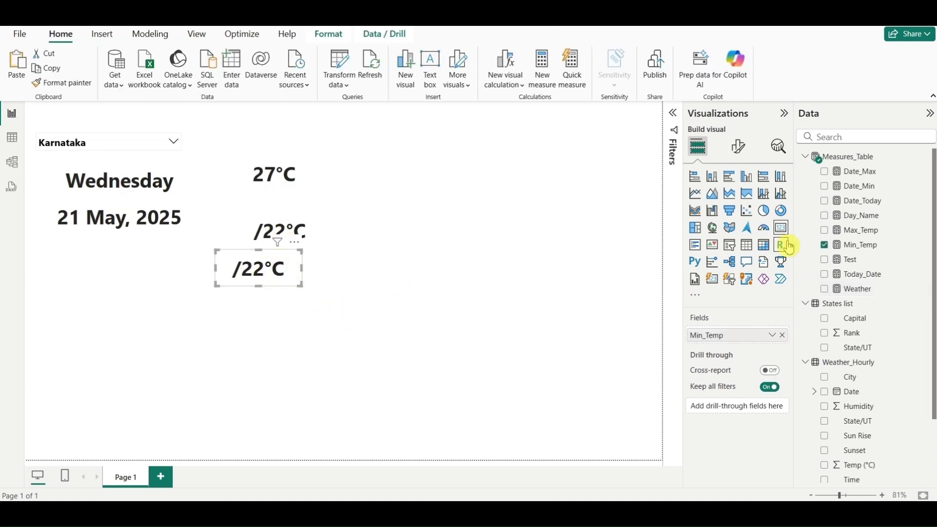
# Replace the copied card's field with the Weather measure and widen the card.
pyautogui.moveTo(869, 296); pyautogui.dragTo(763, 335)
pyautogui.moveTo(302, 268); pyautogui.dragTo(324, 268)
# Search the State/UT slicer for "de" and select Delhi.
pyautogui.click(174, 141)
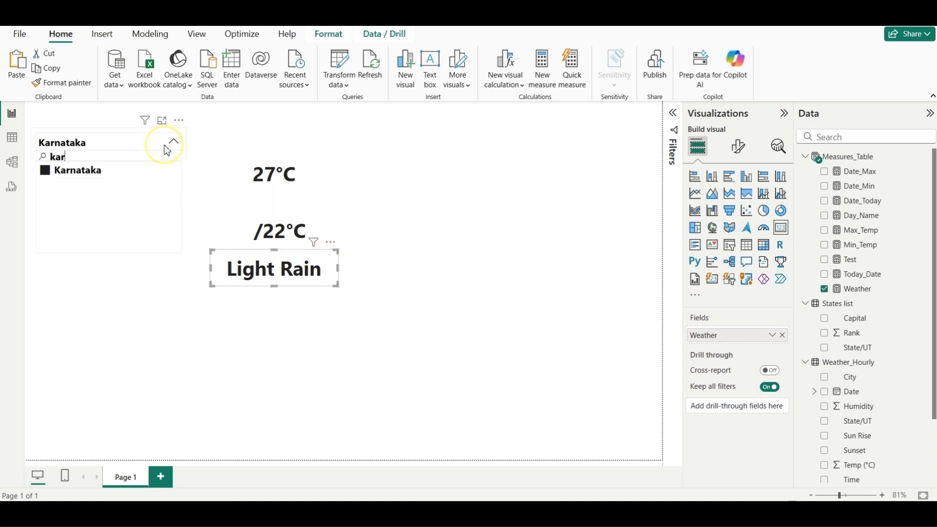
pyautogui.click(93, 161)
pyautogui.press('BackSpace')
pyautogui.press('BackSpace')
pyautogui.press('BackSpace')
pyautogui.write('de')
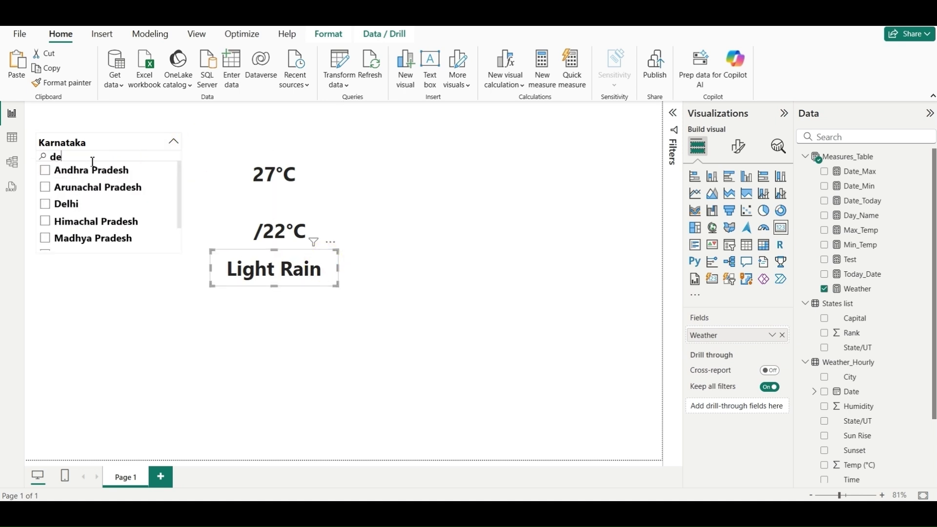
pyautogui.click(65, 213)
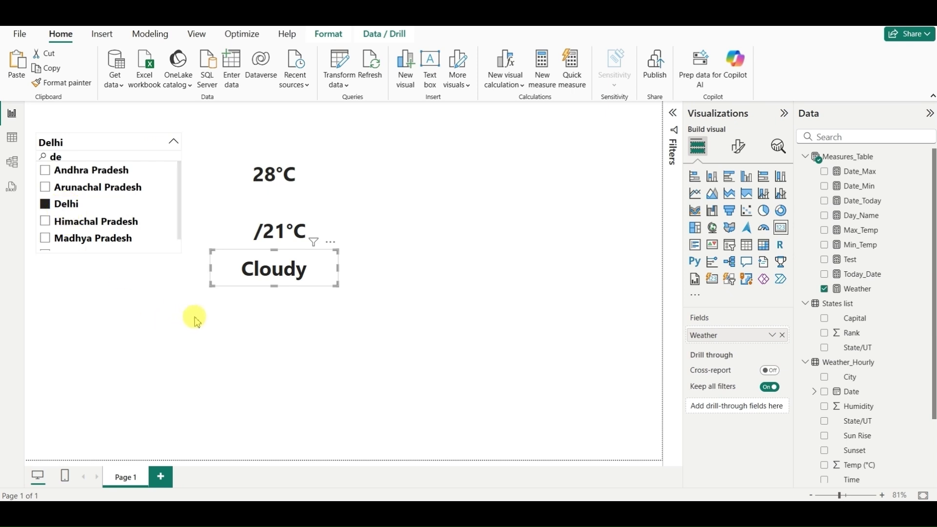
# Search the State/UT slicer for "te", select Telangana and collapse the slicer list.
pyautogui.doubleClick(57, 156)
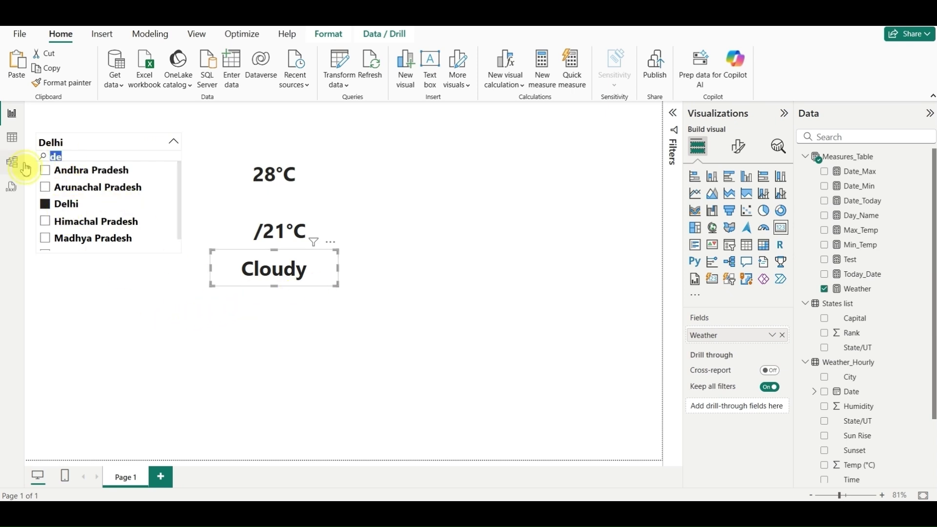
pyautogui.write('te')
pyautogui.click(66, 172)
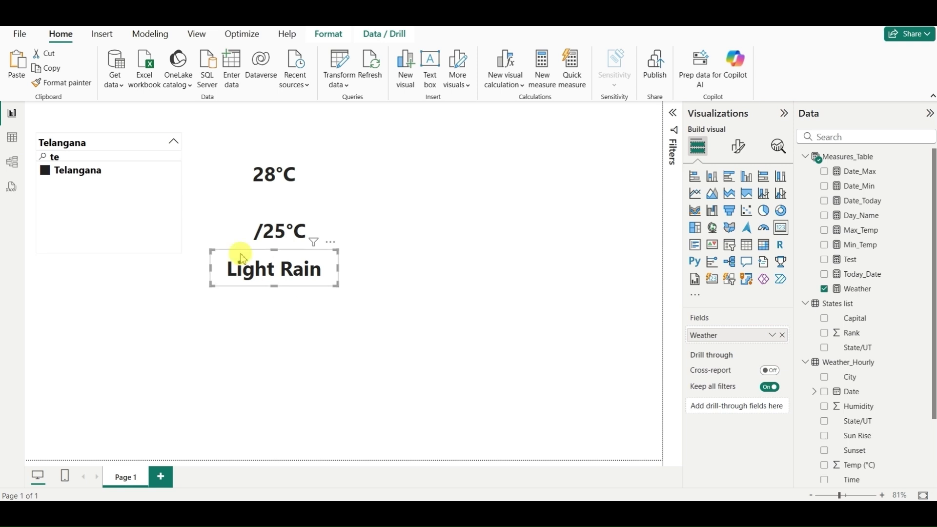
pyautogui.click(356, 234)
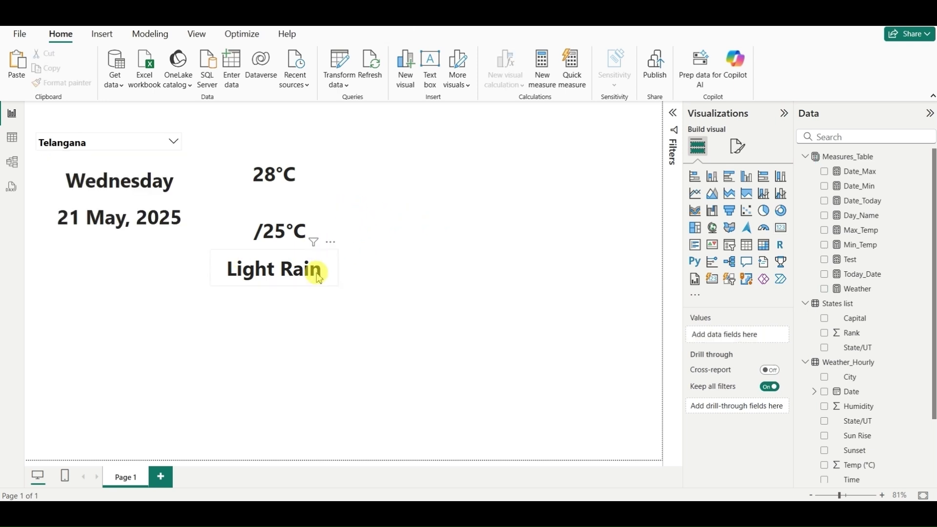
# Open the Weather measure's formula from its card, copy the entire formula and leave the editor.
pyautogui.click(268, 272)
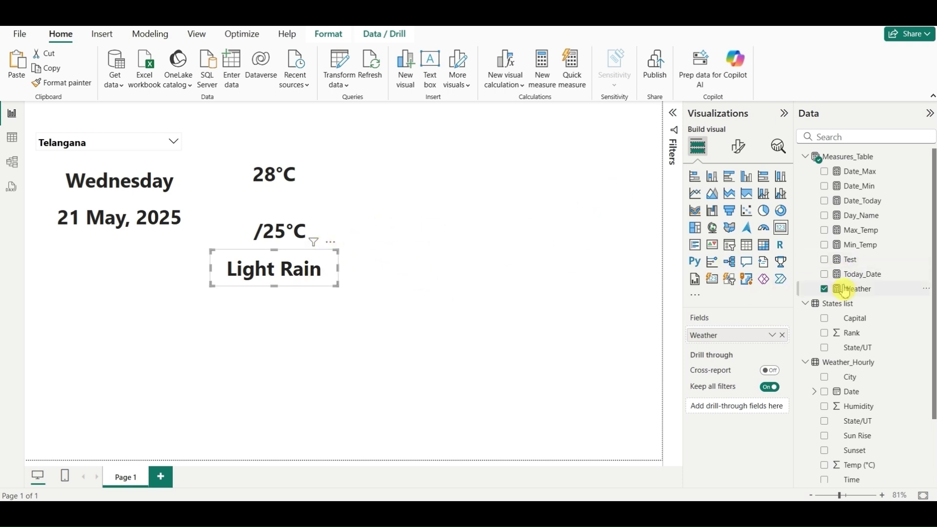
pyautogui.click(858, 294)
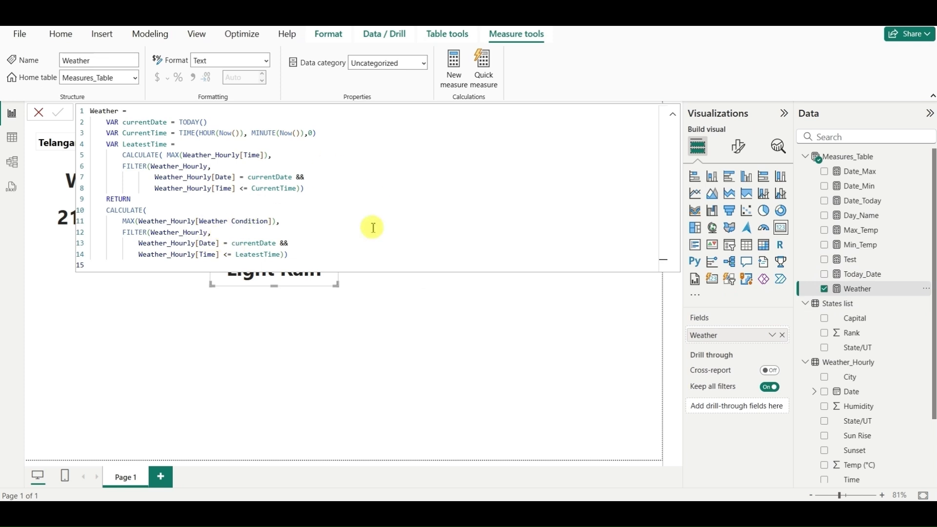
pyautogui.hotkey('ctrl', 'a')
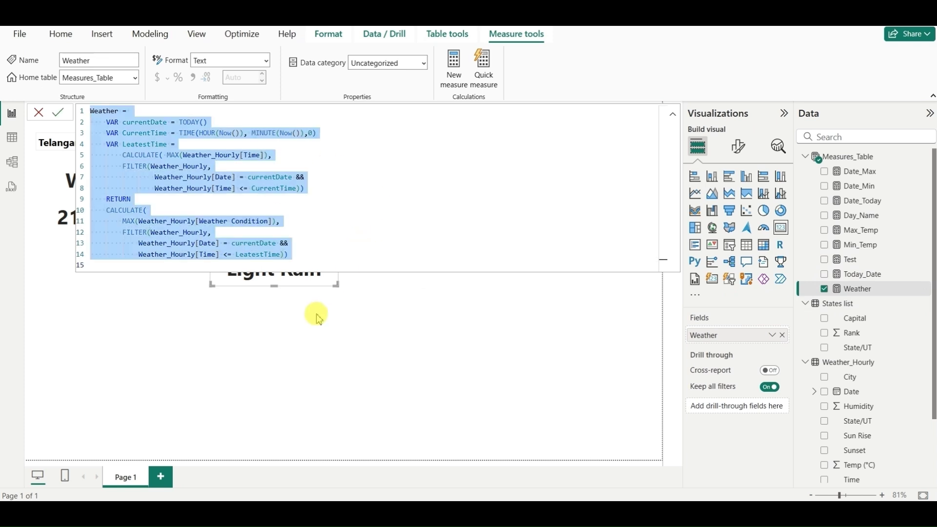
pyautogui.click(385, 302)
# Create a new measure in Measures_Table, begin its formula with "Wind =" and add a new line.
pyautogui.click(926, 156)
pyautogui.click(861, 186)
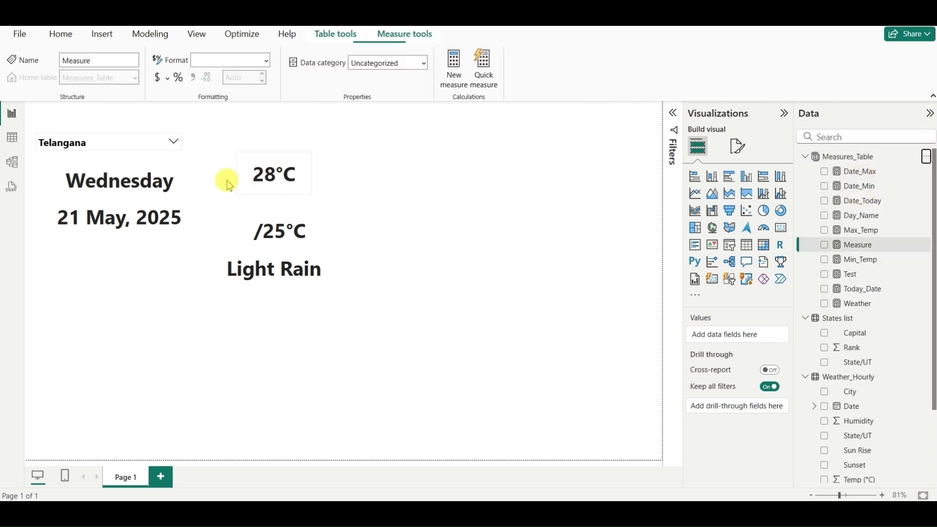
pyautogui.write('Wind')
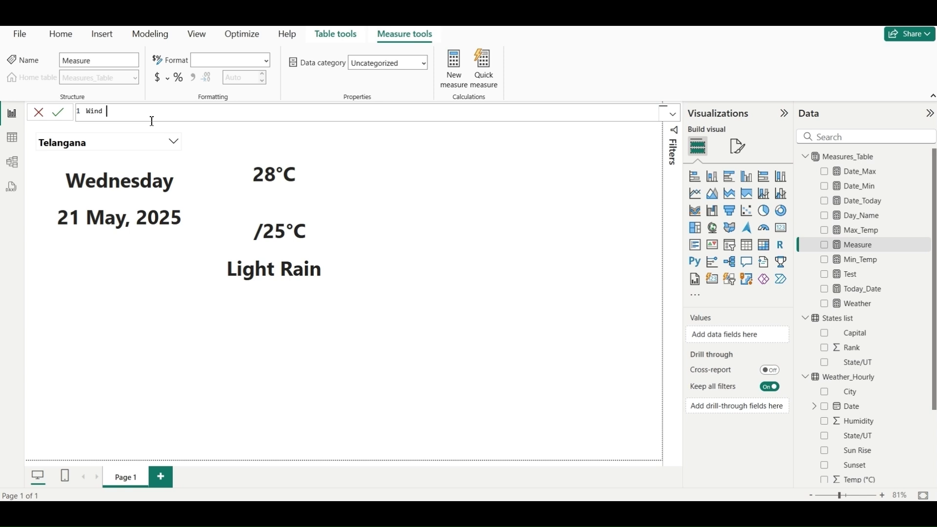
pyautogui.write(' =')
pyautogui.hotkey('shift', 'Return')
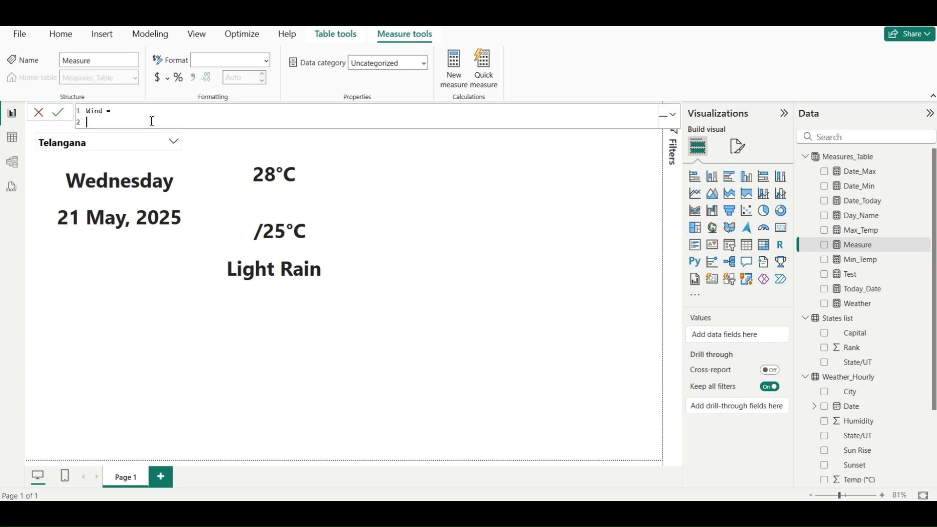
# Paste the copied Weather formula into the Wind measure and remove the redundant "Weather =" line.
pyautogui.hotkey('ctrl', 'v')
pyautogui.moveTo(131, 123); pyautogui.dragTo(88, 123)
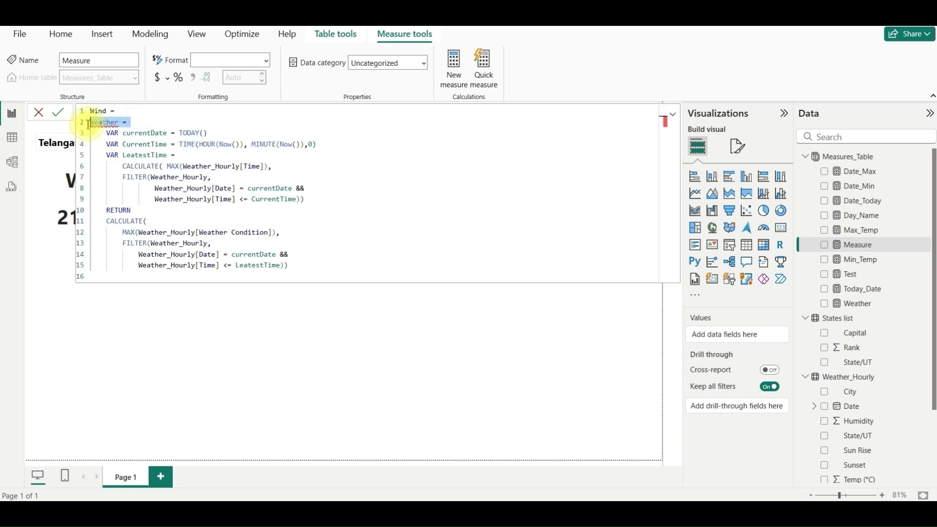
pyautogui.press('BackSpace')
pyautogui.press('BackSpace')
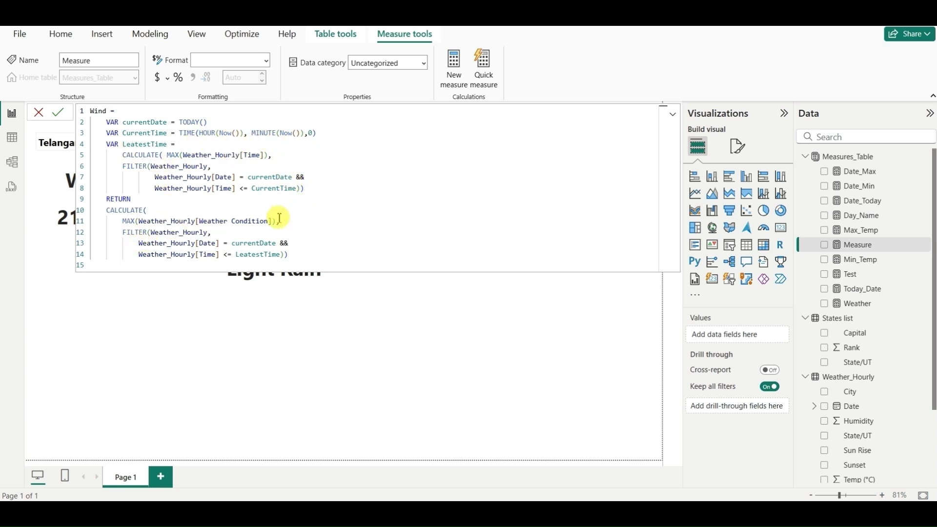
# Change the column in the returned MAX expression to Weather_Hourly[Wind km/h] and commit the Wind measure.
pyautogui.moveTo(271, 220); pyautogui.dragTo(200, 222)
pyautogui.write('W')
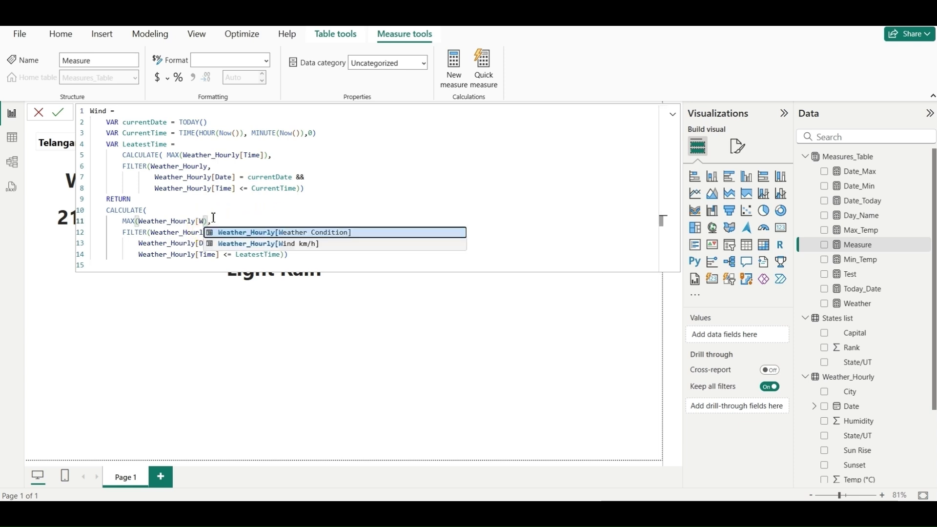
pyautogui.click(276, 244)
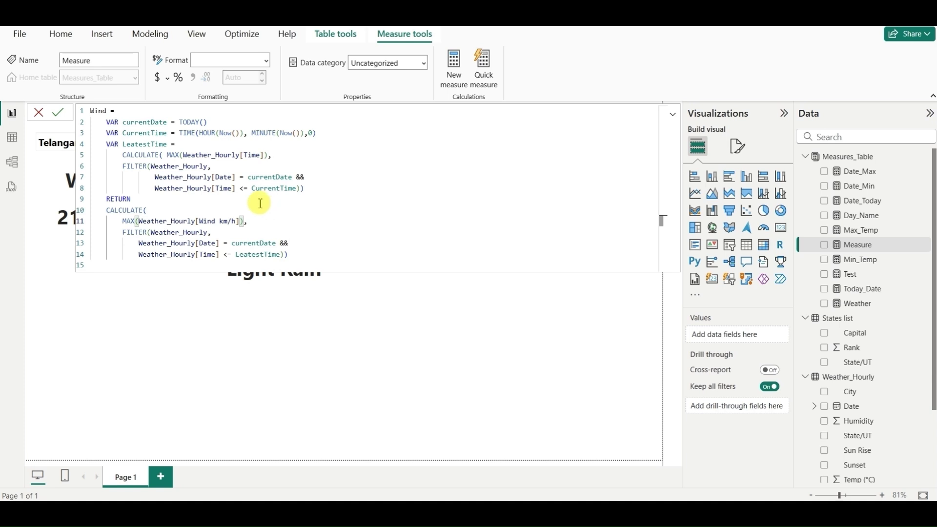
pyautogui.click(58, 113)
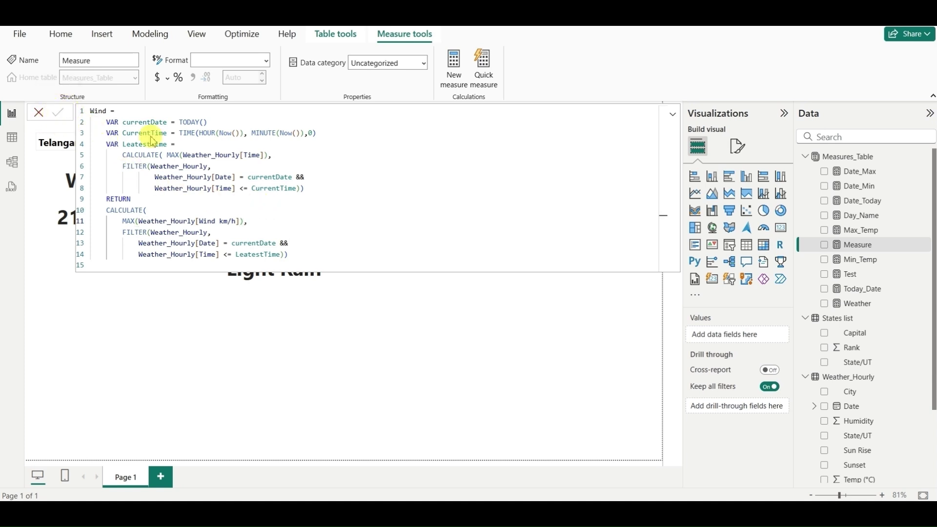
pyautogui.click(470, 320)
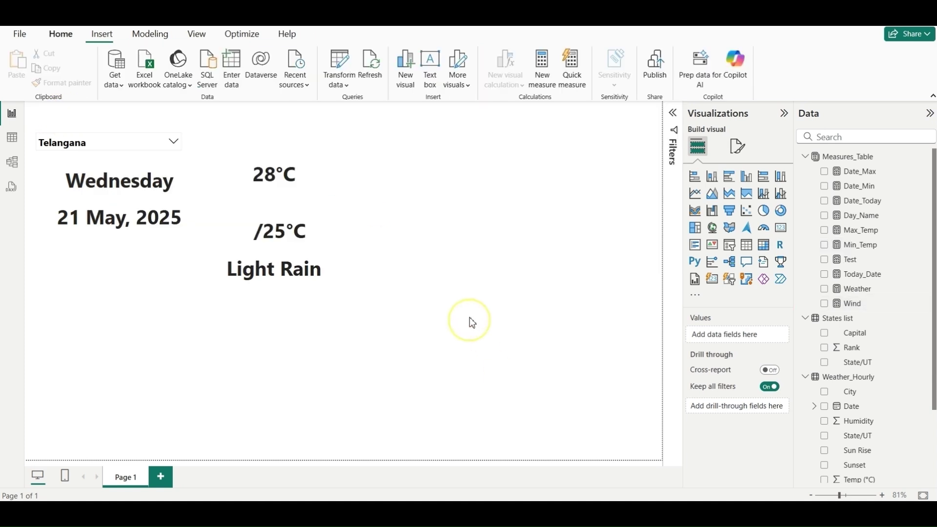
# Duplicate the maximum temperature card, place the copy to its right and replace its field with the Wind measure.
pyautogui.click(260, 174)
pyautogui.hotkey('ctrl', 'c')
pyautogui.hotkey('ctrl', 'v')
pyautogui.moveTo(271, 174); pyautogui.dragTo(387, 173)
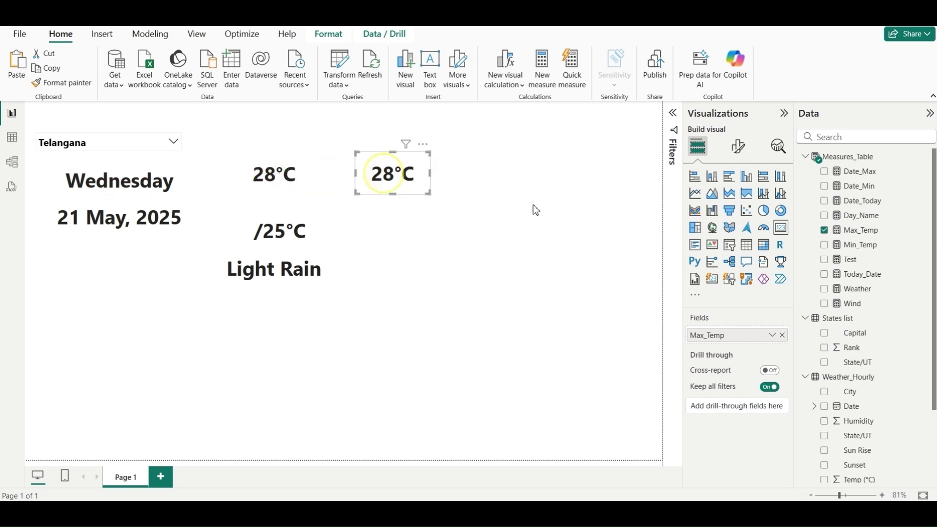
pyautogui.moveTo(854, 304); pyautogui.dragTo(754, 336)
pyautogui.moveTo(389, 180); pyautogui.dragTo(382, 178)
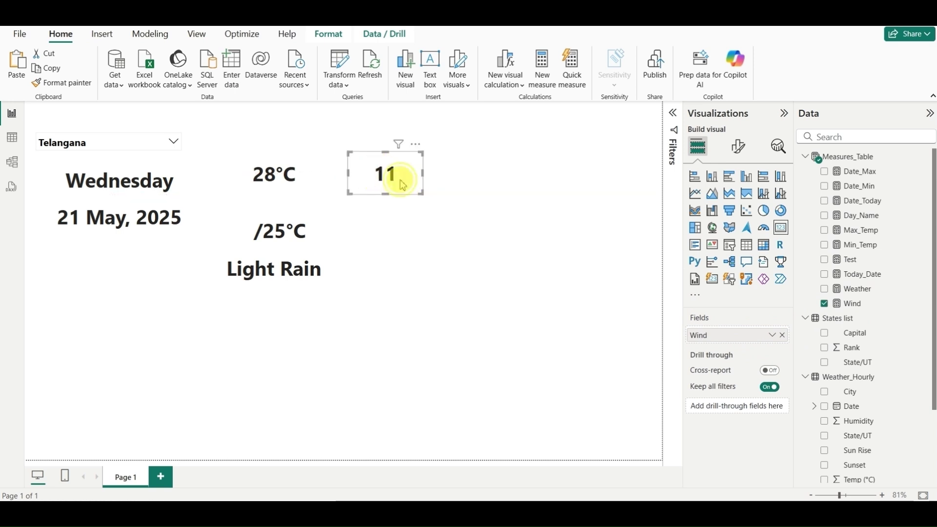
# Open the Wind measure's formula and copy all of it.
pyautogui.click(853, 303)
pyautogui.click(385, 205)
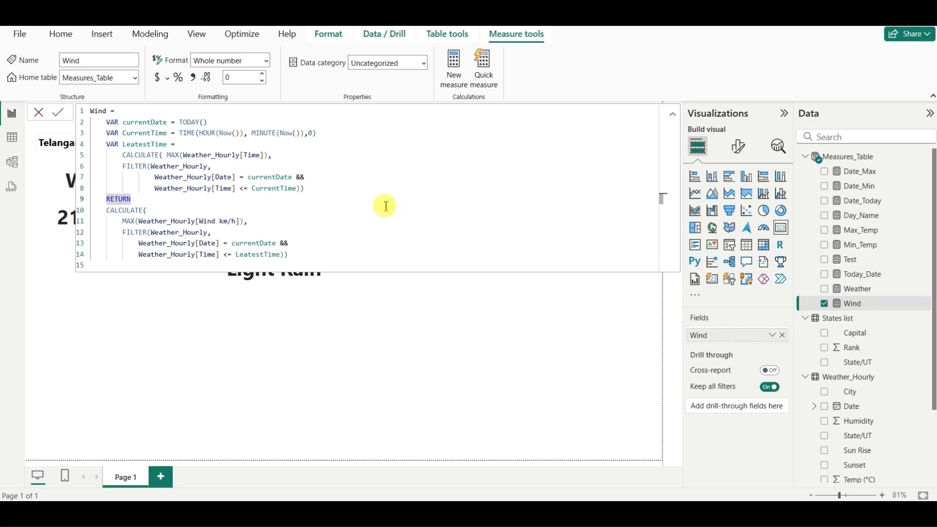
pyautogui.hotkey('ctrl', 'a')
pyautogui.click(919, 162)
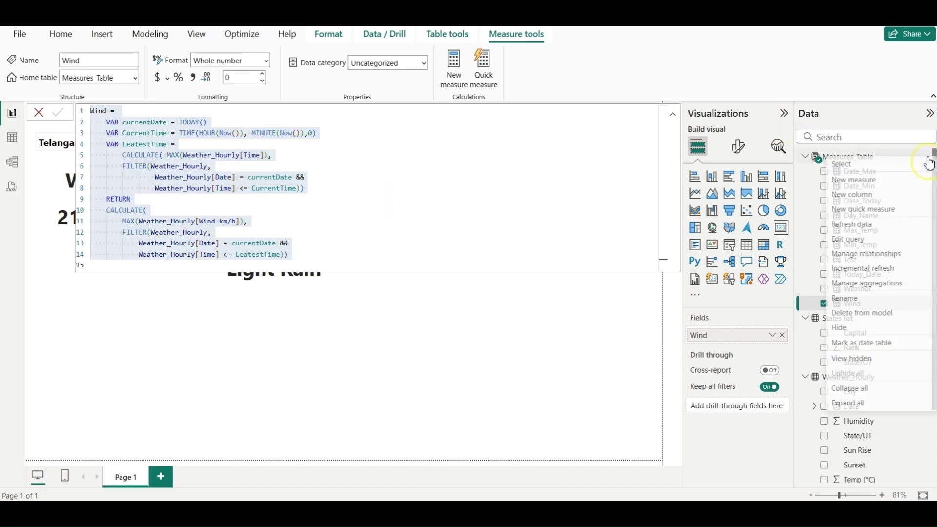
pyautogui.click(858, 179)
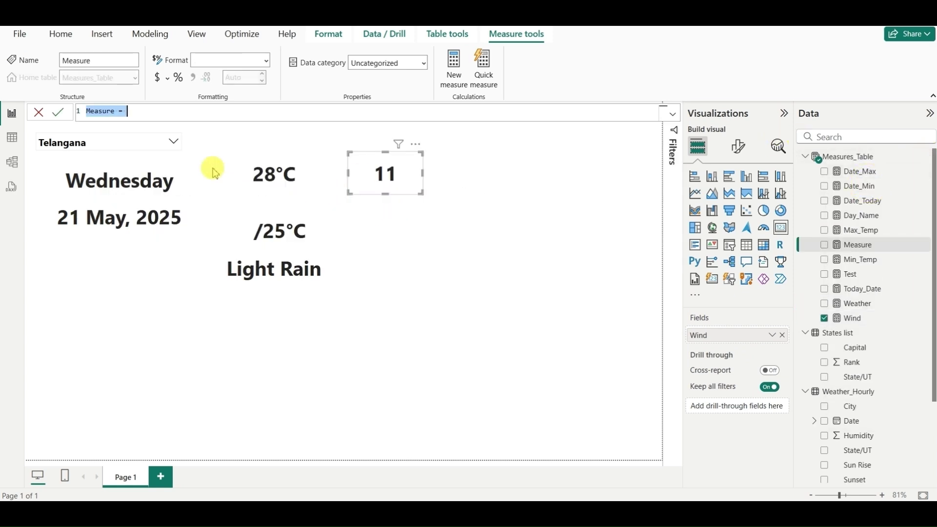
pyautogui.hotkey('ctrl', 'v')
pyautogui.doubleClick(103, 111)
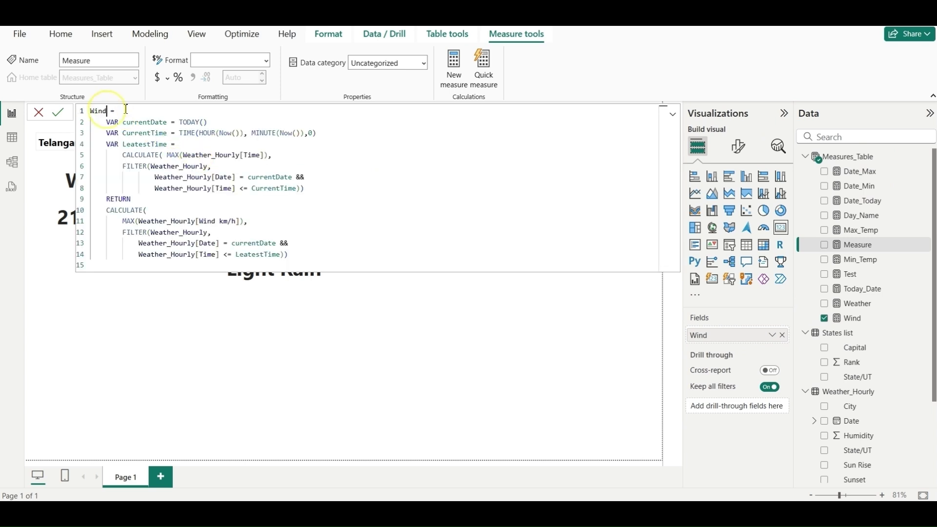
pyautogui.write('W')
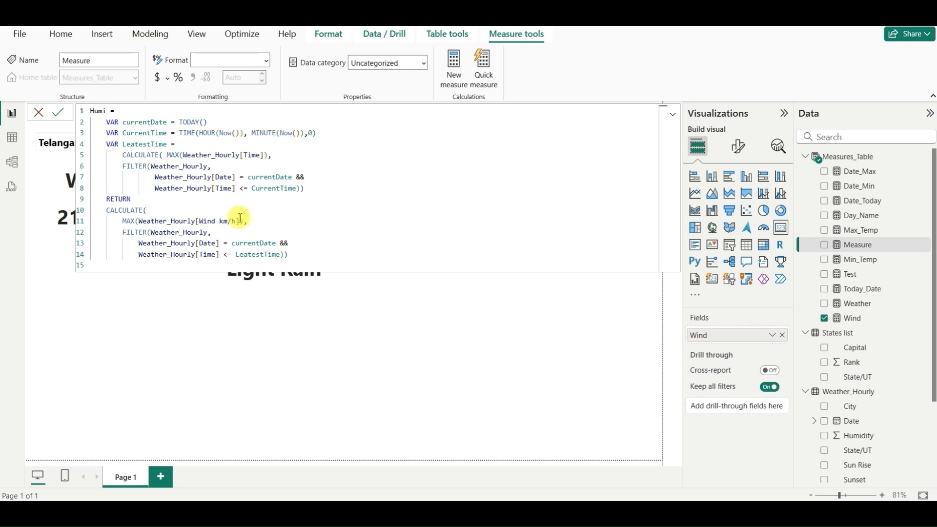
pyautogui.moveTo(239, 222); pyautogui.dragTo(207, 220)
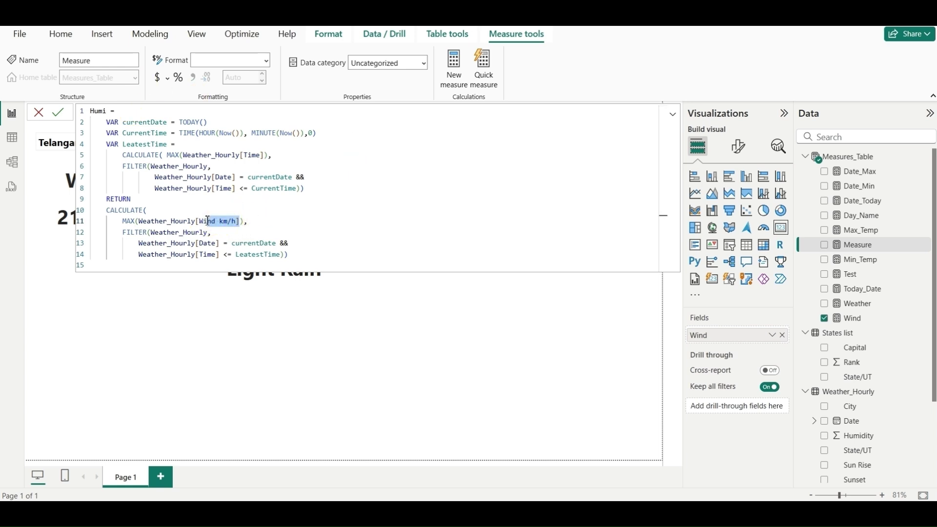
pyautogui.click(35, 117)
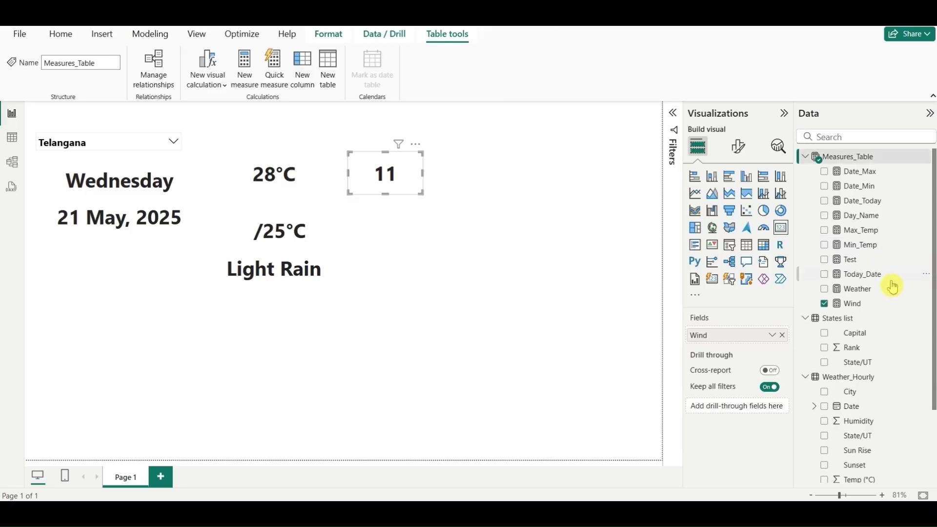
# Create a new measure in Measures_Table from the copied Wind formula and change the returned MAX column to Weather_Hourly[Humidity].
pyautogui.click(925, 158)
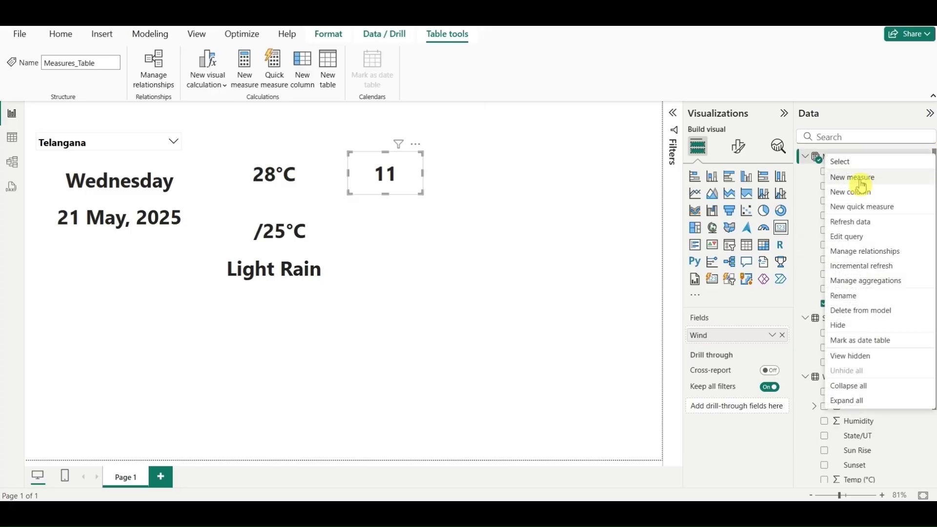
pyautogui.click(863, 177)
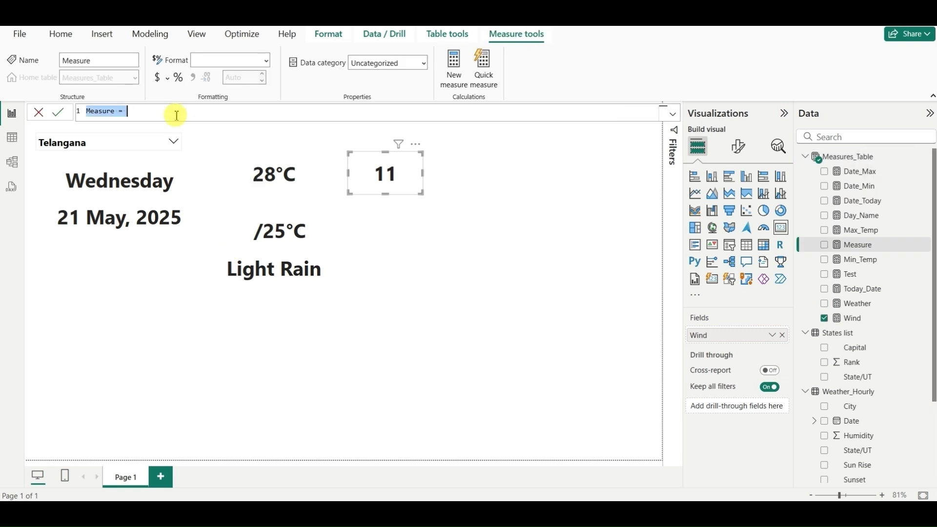
pyautogui.hotkey('ctrl', 'v')
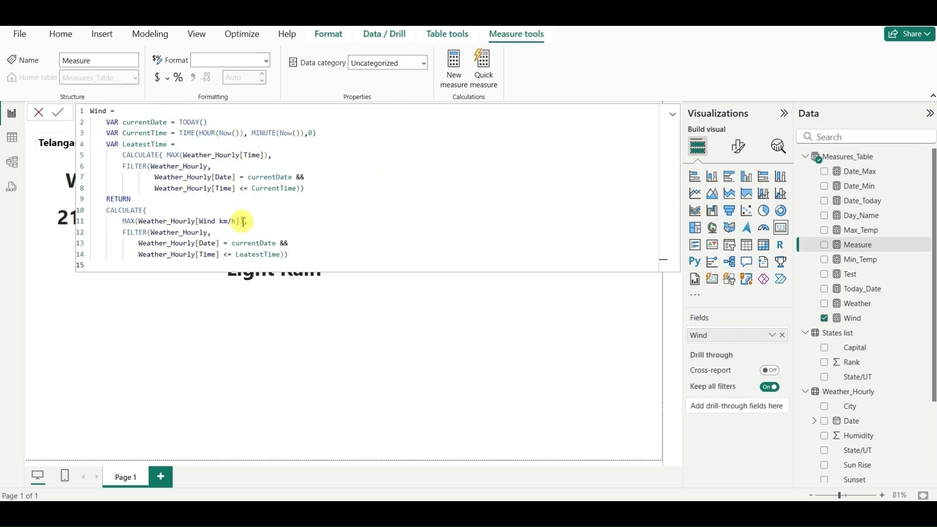
pyautogui.moveTo(241, 222); pyautogui.dragTo(200, 222)
pyautogui.press('BackSpace')
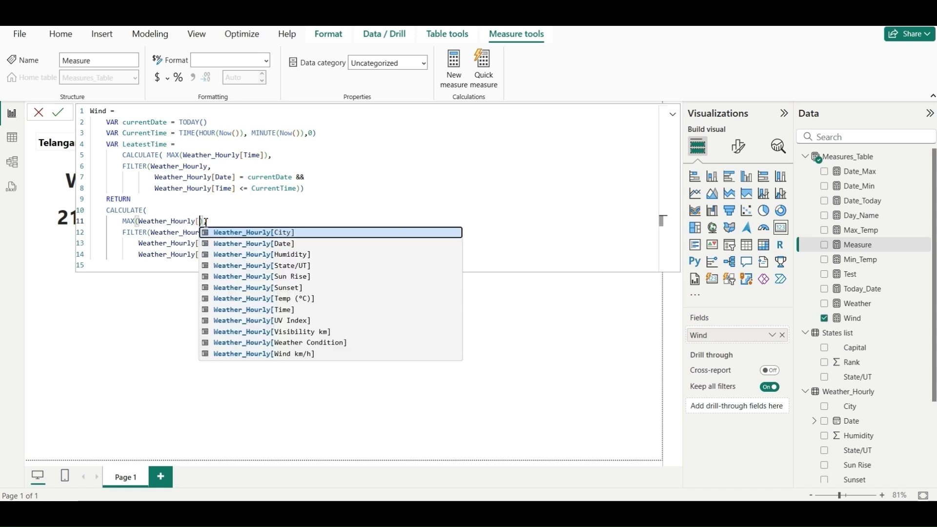
pyautogui.click(266, 254)
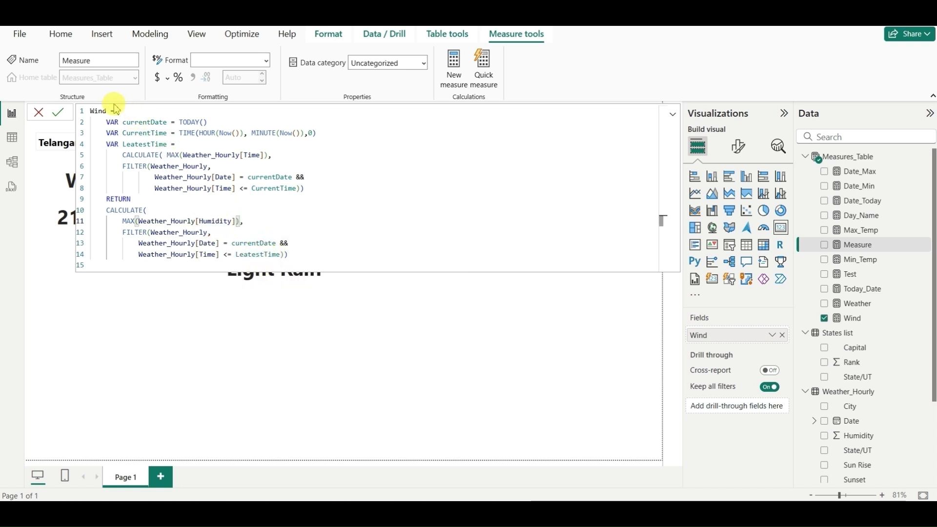
# Name the new measure Humidity, commit it and leave the formula editor.
pyautogui.moveTo(107, 111); pyautogui.dragTo(82, 115)
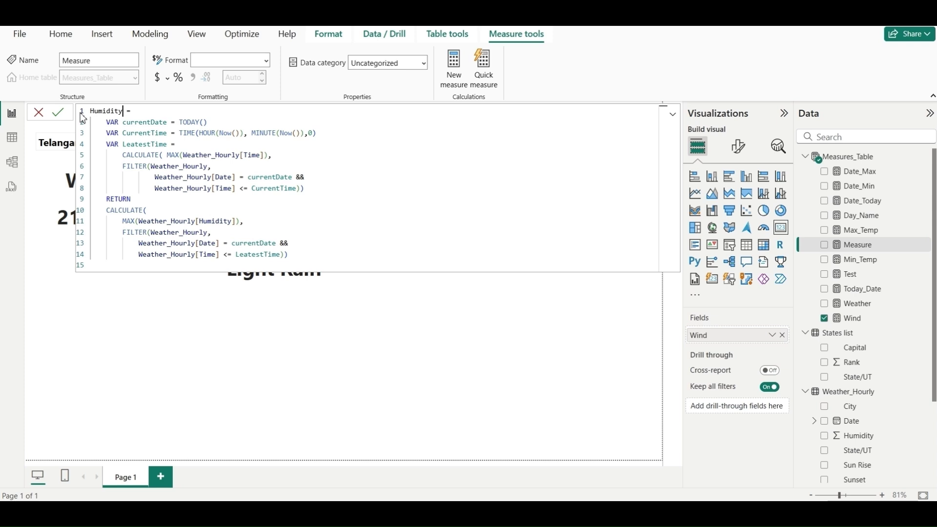
pyautogui.click(59, 113)
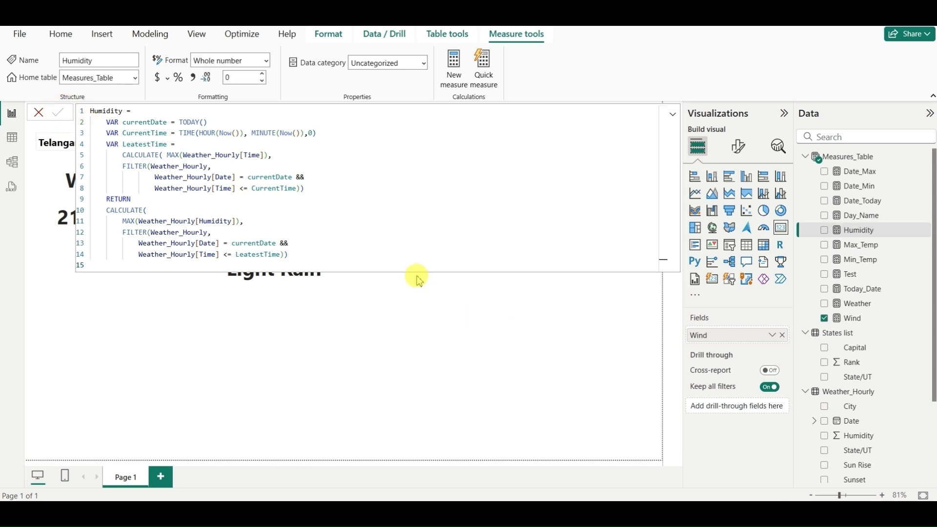
pyautogui.click(392, 307)
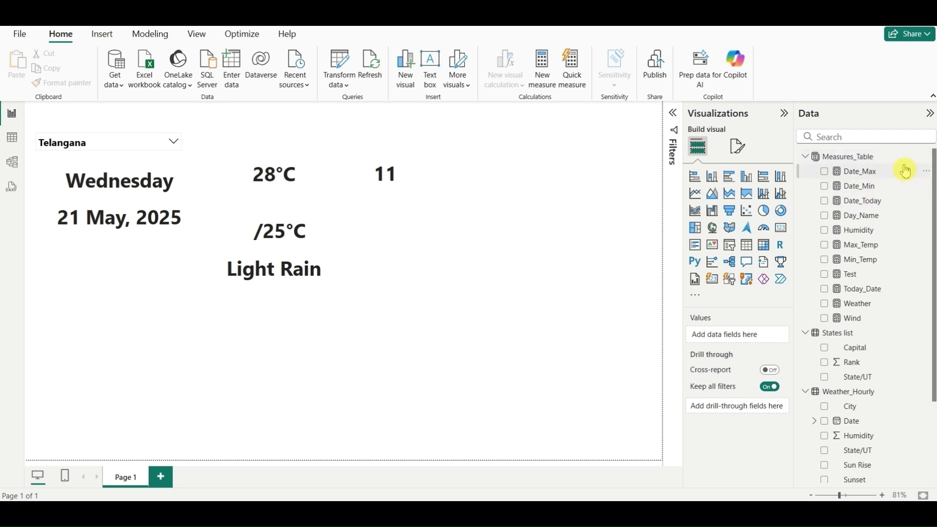
# Duplicate the Wind card, place the copy directly to its right and replace its field with the Humidity measure.
pyautogui.click(390, 175)
pyautogui.hotkey('ctrl', 'c')
pyautogui.hotkey('ctrl', 'v')
pyautogui.moveTo(471, 184); pyautogui.dragTo(463, 168)
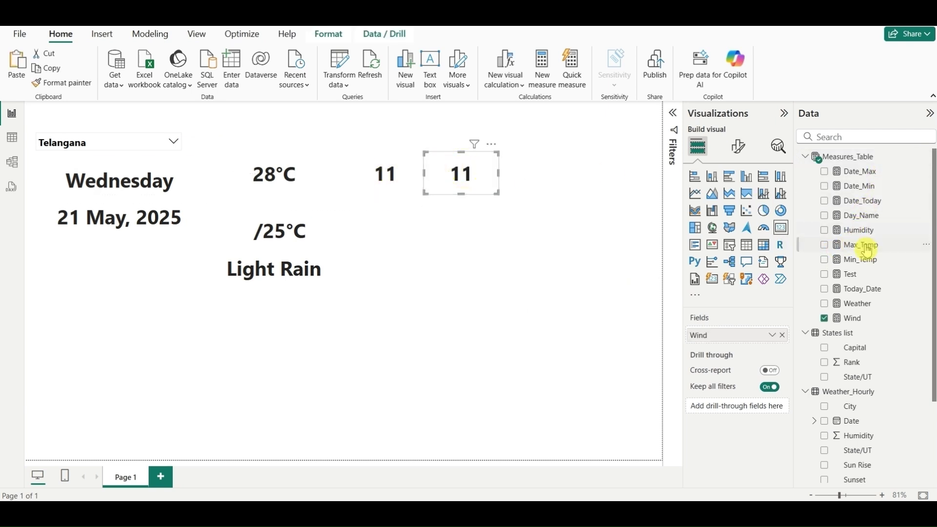
pyautogui.moveTo(865, 236); pyautogui.dragTo(753, 335)
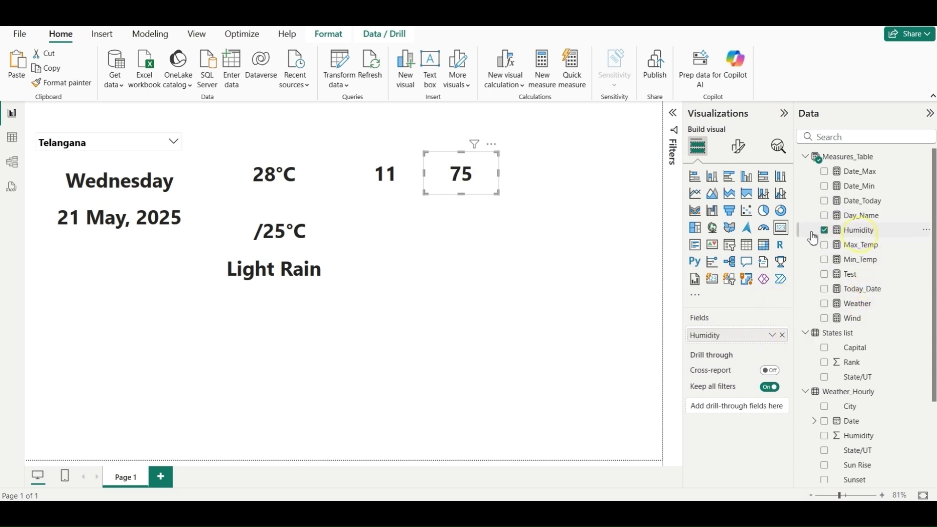
# Open the Humidity measure's formula, copy all of it and leave the editor.
pyautogui.click(858, 230)
pyautogui.hotkey('ctrl', 'a')
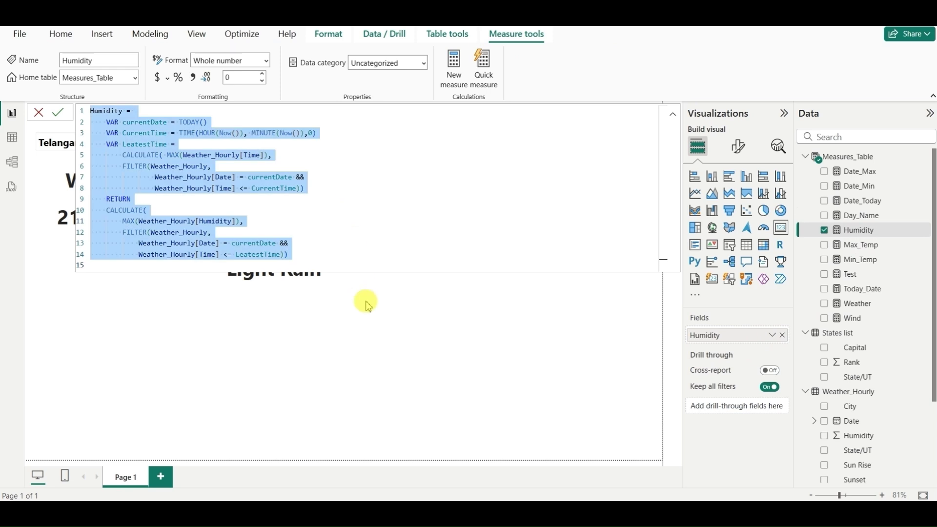
pyautogui.click(366, 303)
# Create a new measure in Measures_Table from the copied Humidity formula and change the returned MAX column to Weather_Hourly[UV Index].
pyautogui.click(925, 162)
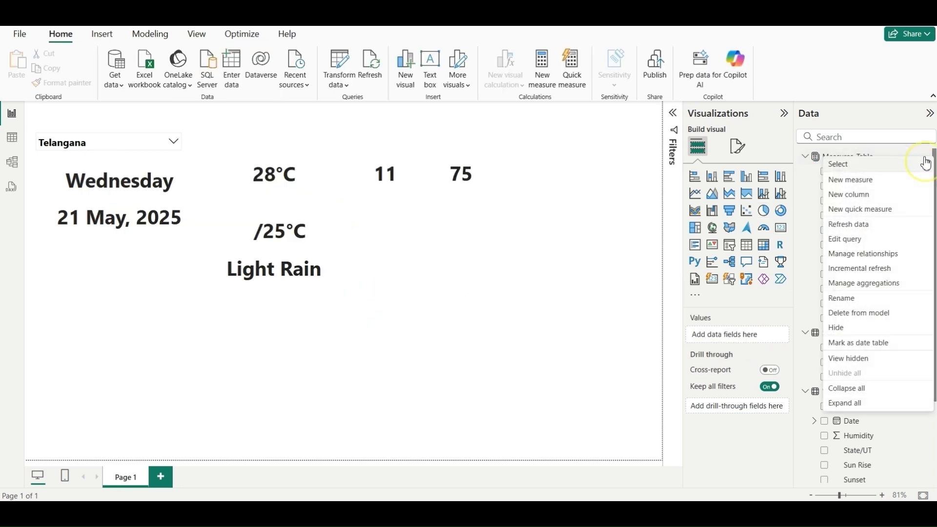
pyautogui.click(861, 181)
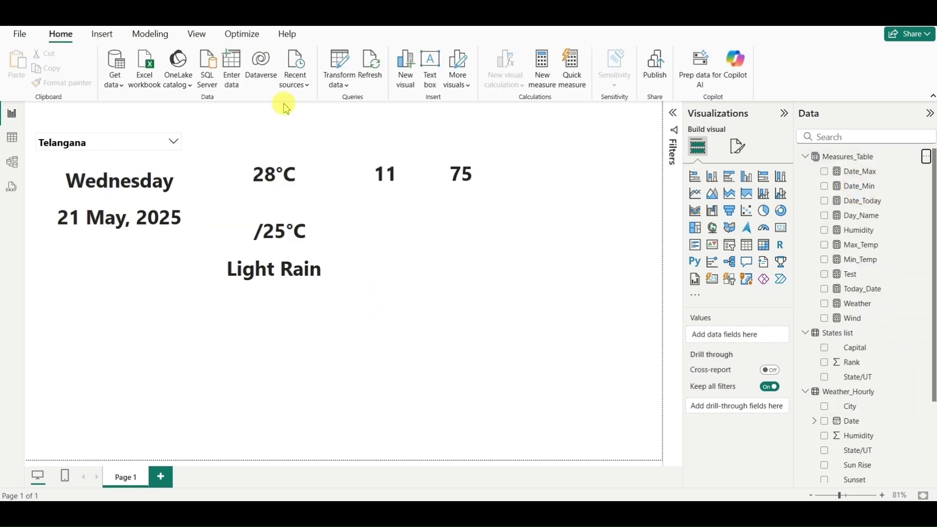
pyautogui.hotkey('ctrl', 'v')
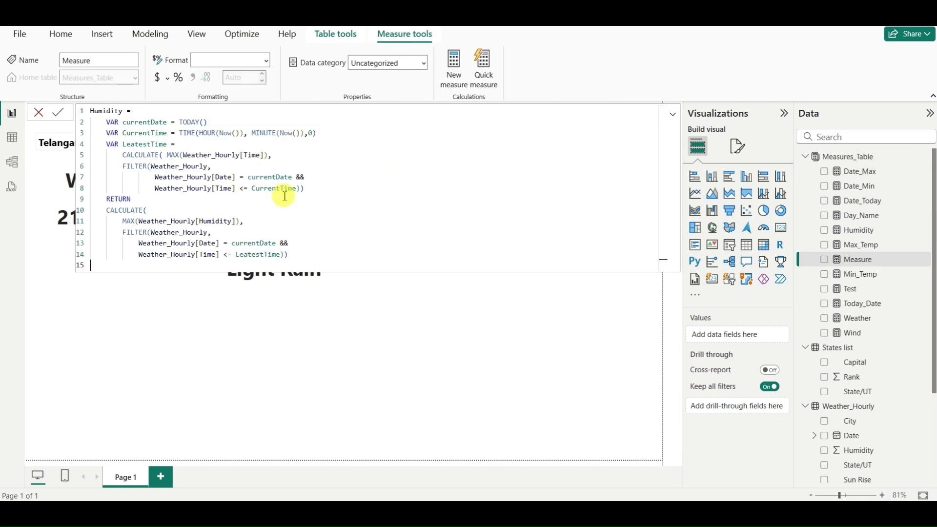
pyautogui.moveTo(237, 223); pyautogui.dragTo(207, 221)
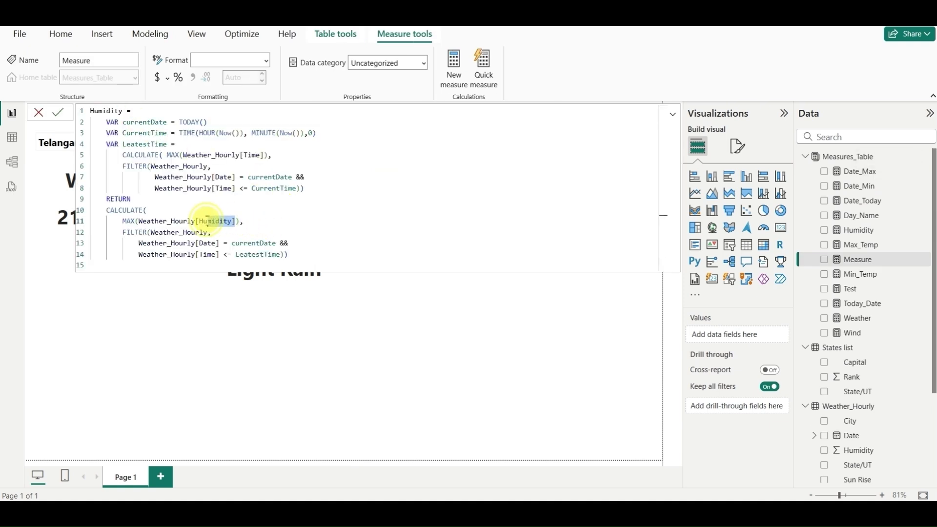
pyautogui.press('BackSpace')
pyautogui.press('BackSpace')
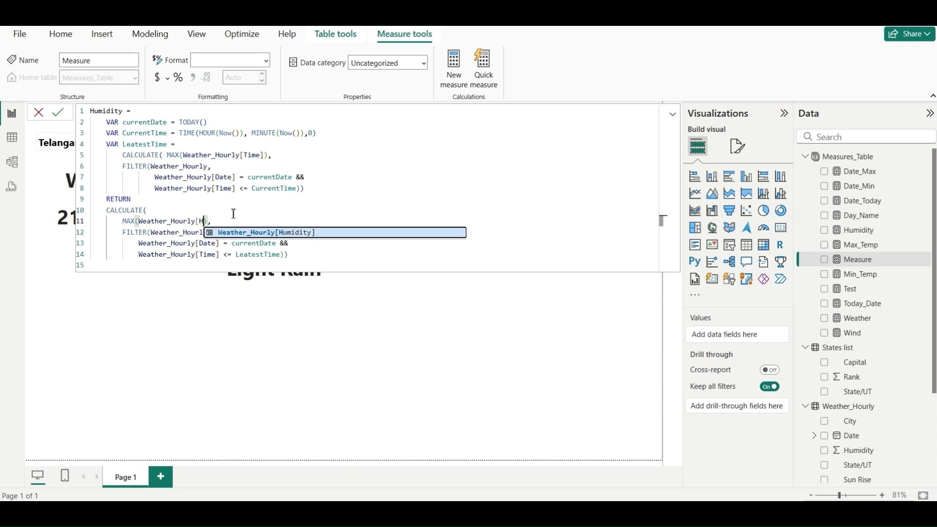
pyautogui.press('BackSpace')
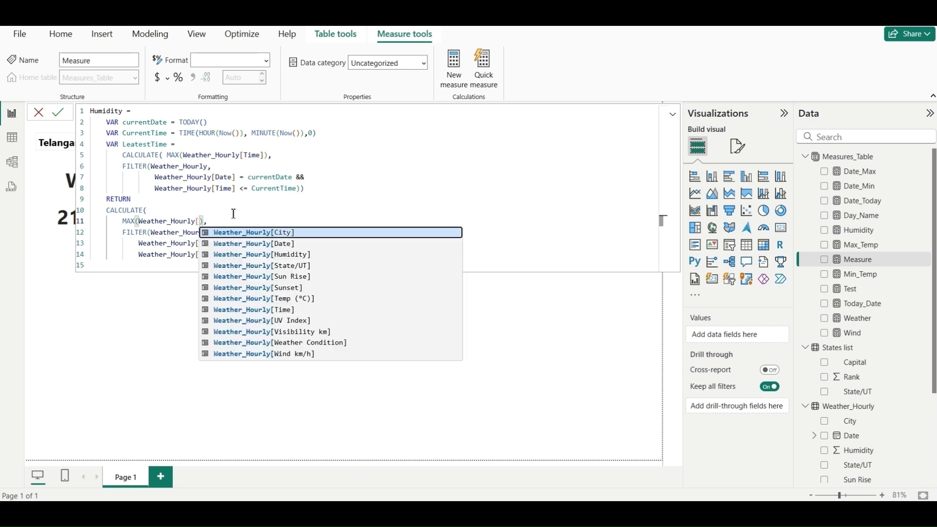
pyautogui.click(282, 322)
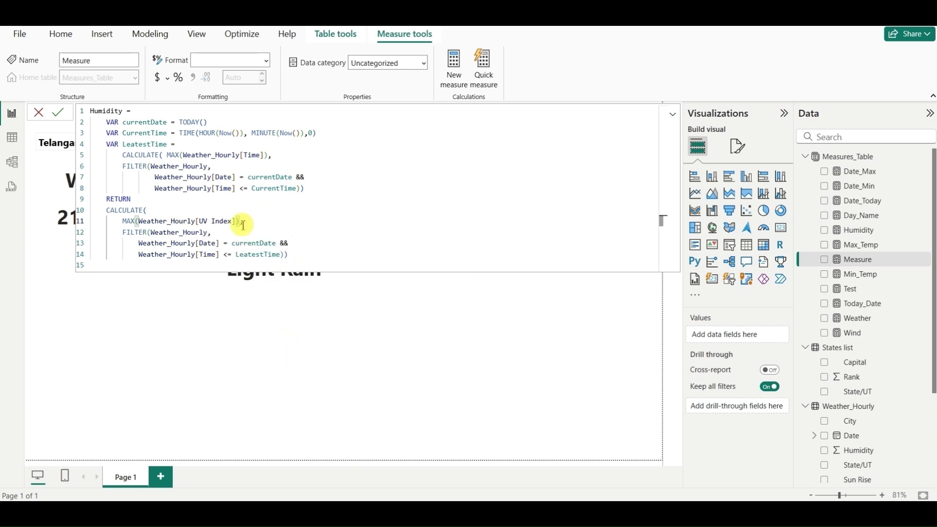
# Name the new measure UVIndex, commit it and leave the formula editor.
pyautogui.moveTo(122, 110); pyautogui.dragTo(101, 115)
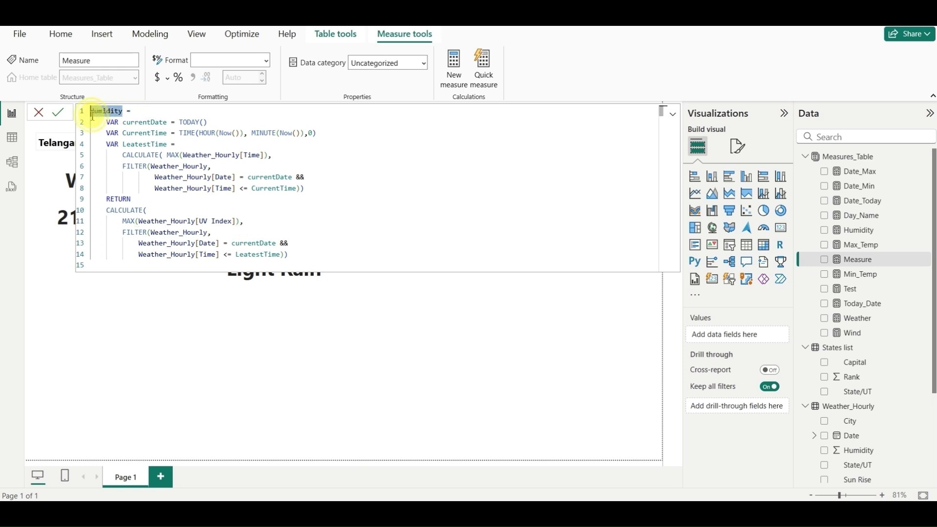
pyautogui.write('UVIndex')
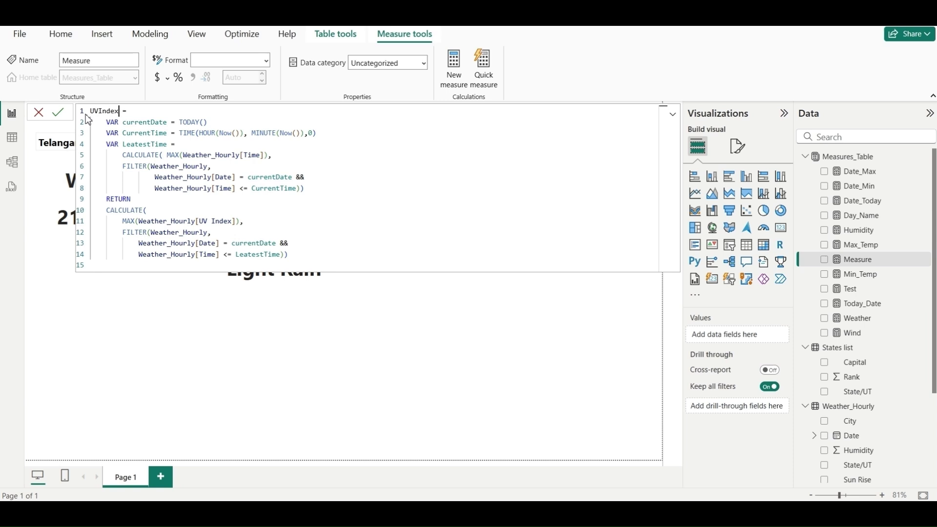
pyautogui.click(55, 116)
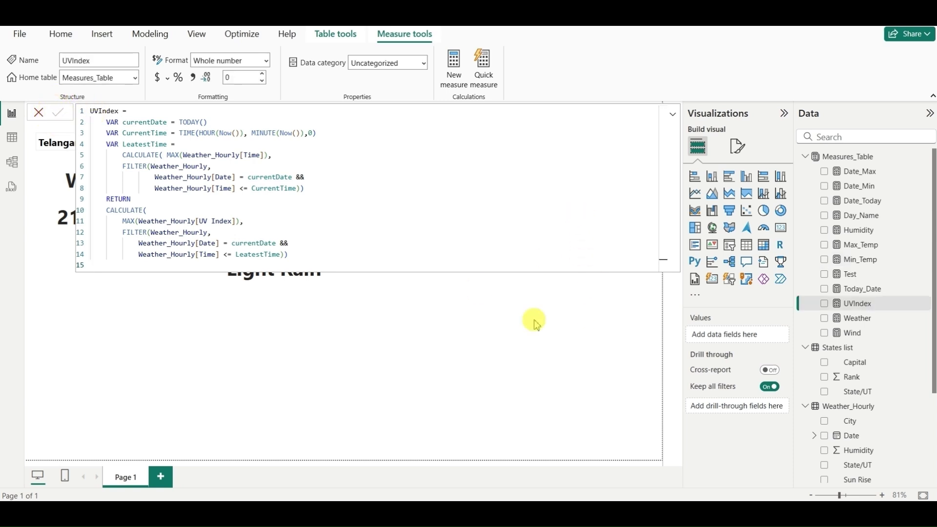
pyautogui.click(479, 318)
# Place a copy of the Wind card below it with UVIndex as its field, and put a duplicate of that card to its right.
pyautogui.click(385, 171)
pyautogui.hotkey('ctrl', 'c')
pyautogui.hotkey('ctrl', 'v')
pyautogui.moveTo(387, 173); pyautogui.dragTo(388, 227)
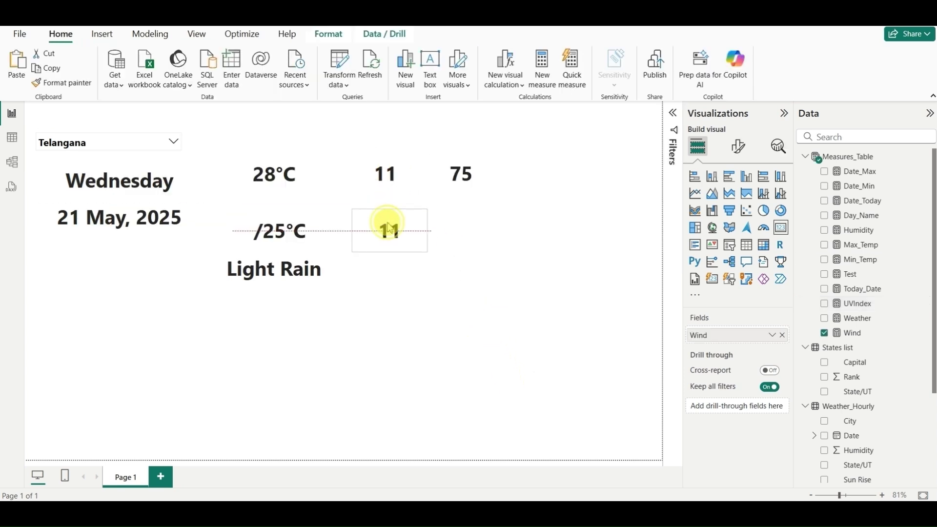
pyautogui.moveTo(854, 303); pyautogui.dragTo(751, 344)
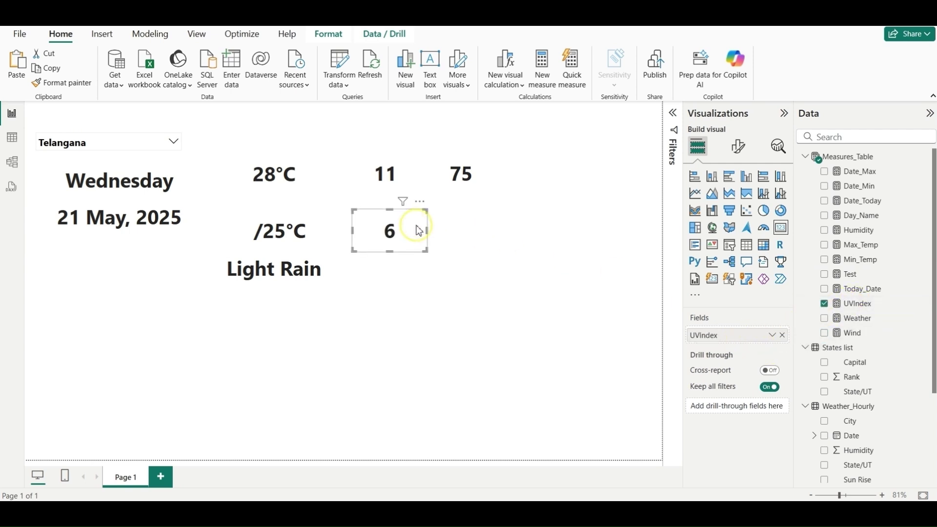
pyautogui.moveTo(416, 221); pyautogui.dragTo(497, 224)
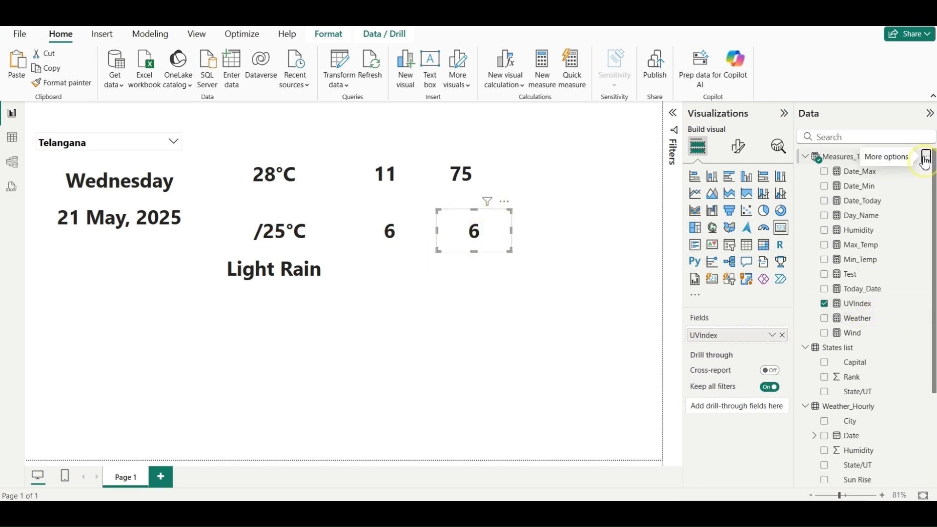
pyautogui.click(925, 162)
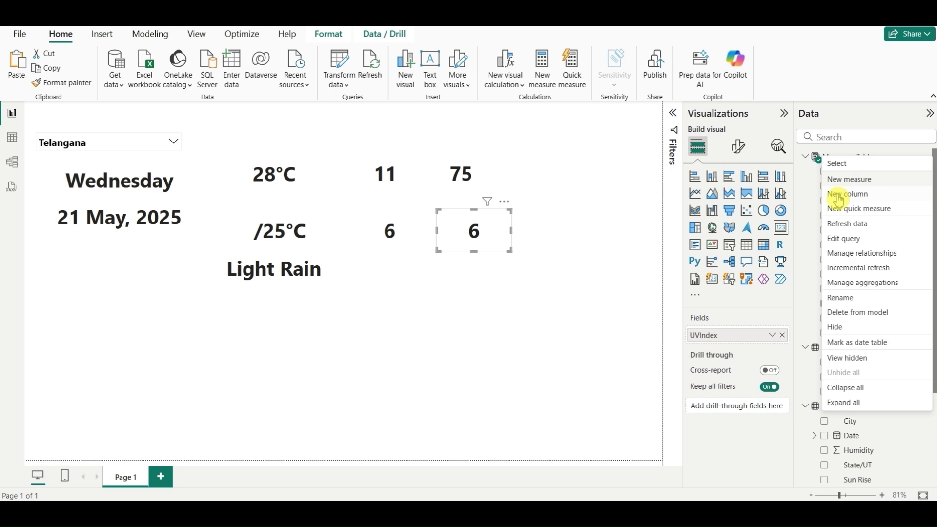
pyautogui.click(871, 179)
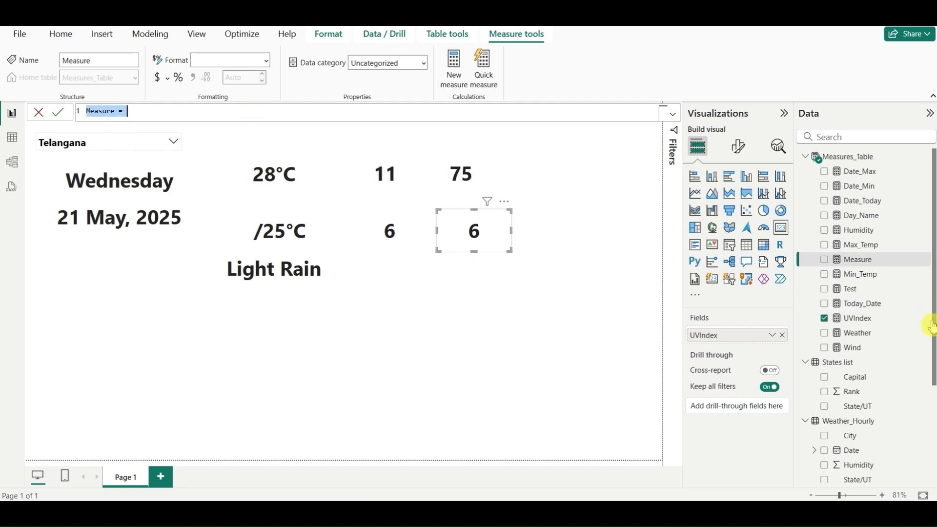
pyautogui.click(859, 320)
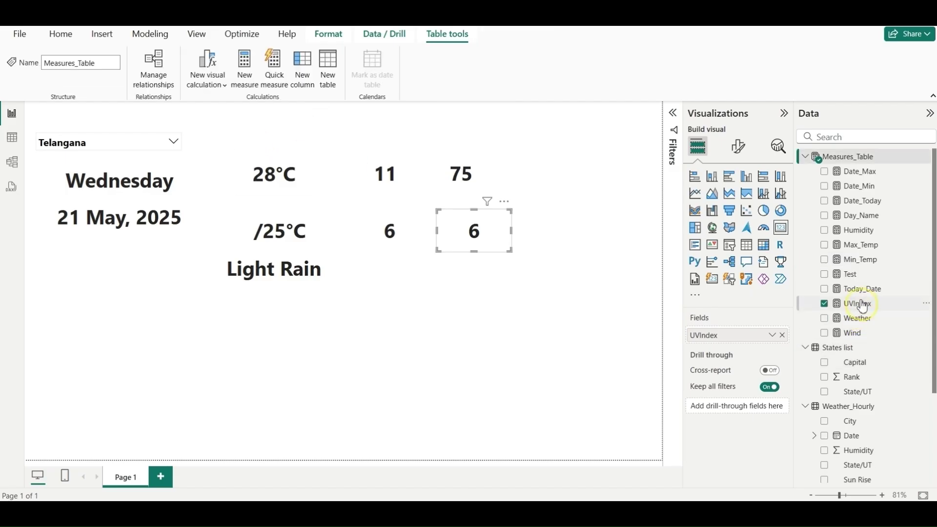
# Create a new measure in Measures_Table from a copy of the UVIndex formula and clear the UV Index column reference in its returned MAX expression.
pyautogui.click(863, 305)
pyautogui.hotkey('ctrl', 'a')
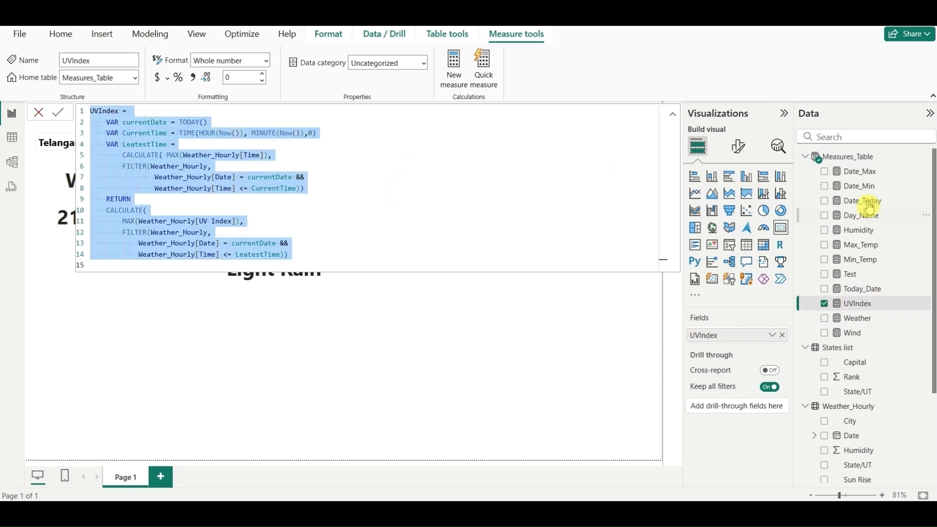
pyautogui.click(928, 156)
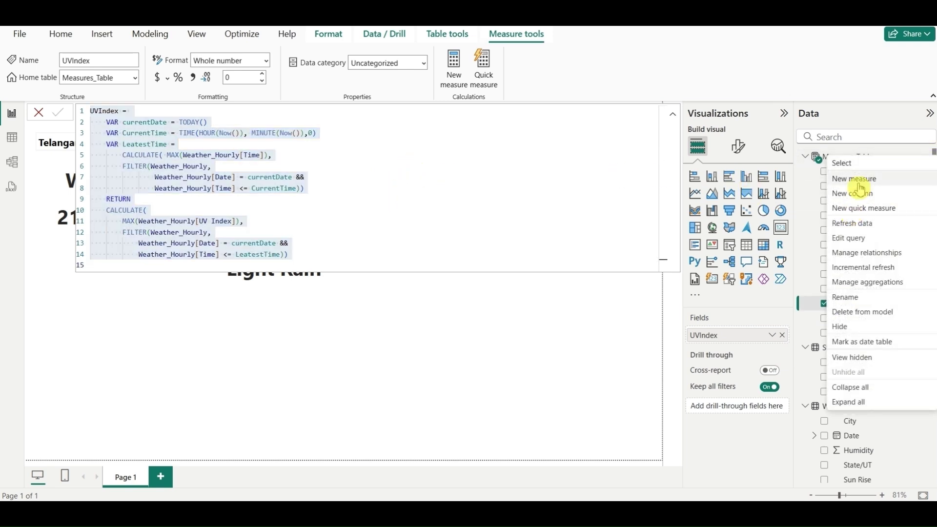
pyautogui.click(860, 188)
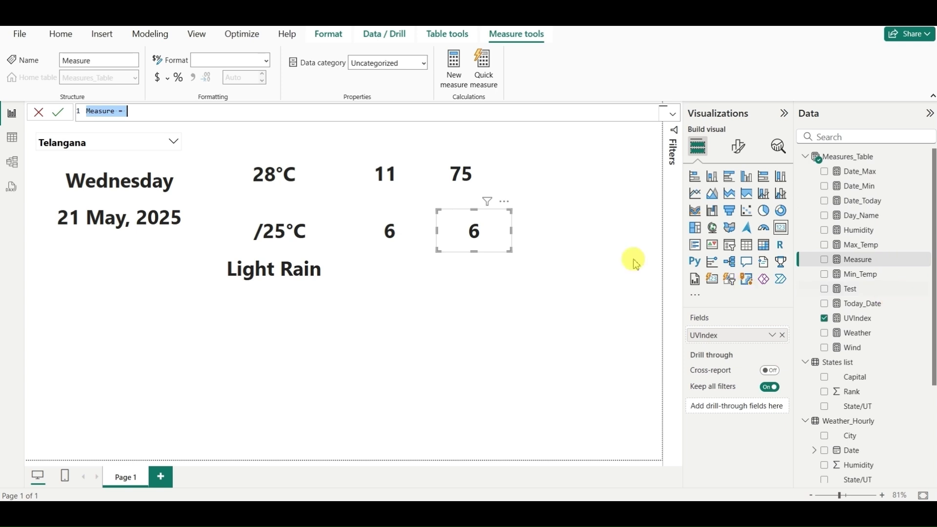
pyautogui.hotkey('ctrl', 'v')
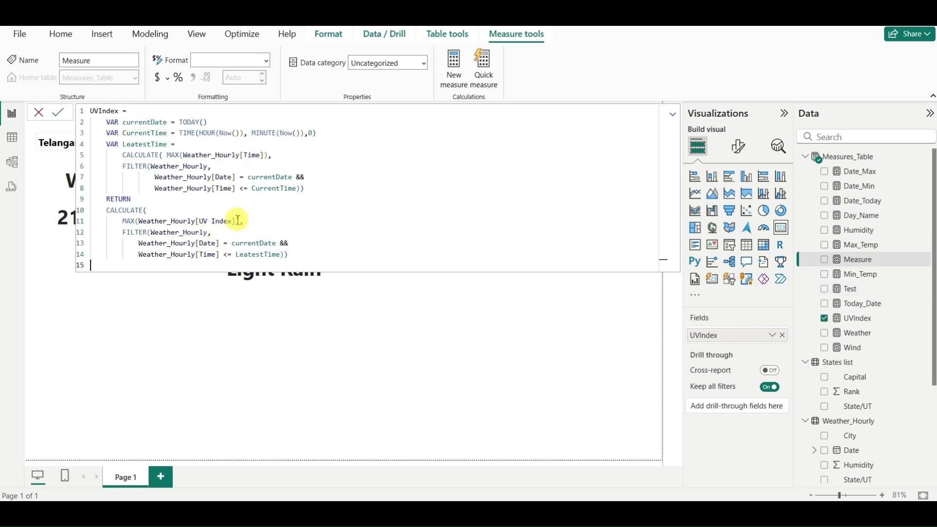
pyautogui.moveTo(239, 220); pyautogui.dragTo(206, 221)
pyautogui.press('BackSpace')
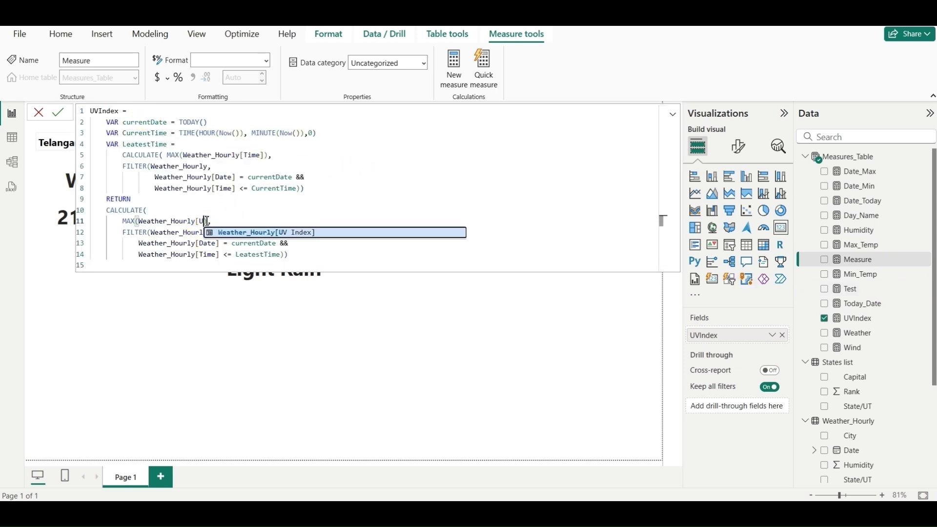
pyautogui.press('BackSpace')
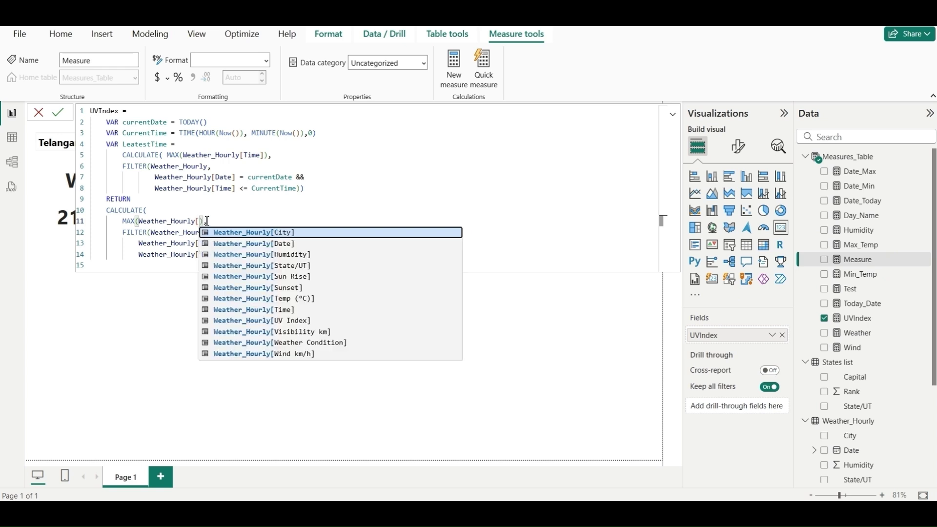
# Make the new measure return the maximum of Weather_Hourly[Visibility km], name it Visibility and commit it.
pyautogui.write('v')
pyautogui.click(328, 233)
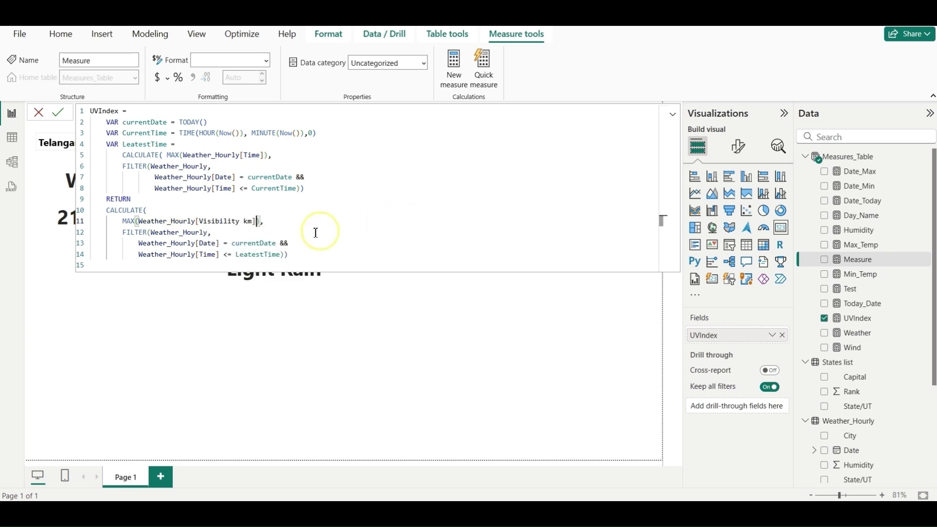
pyautogui.doubleClick(116, 112)
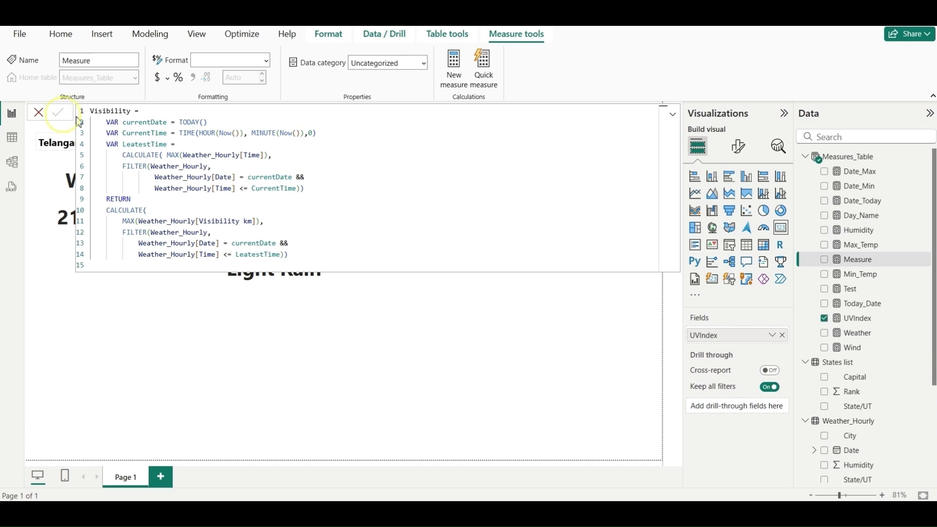
pyautogui.click(57, 112)
pyautogui.click(515, 336)
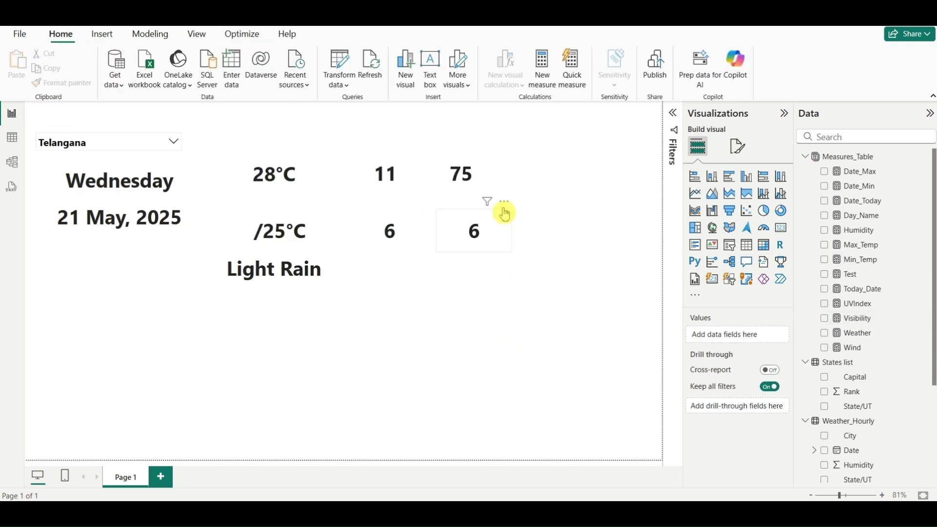
# Replace UVIndex with the Visibility measure in the lower card of the third column and align the humidity card above it.
pyautogui.click(474, 230)
pyautogui.moveTo(860, 318); pyautogui.dragTo(729, 340)
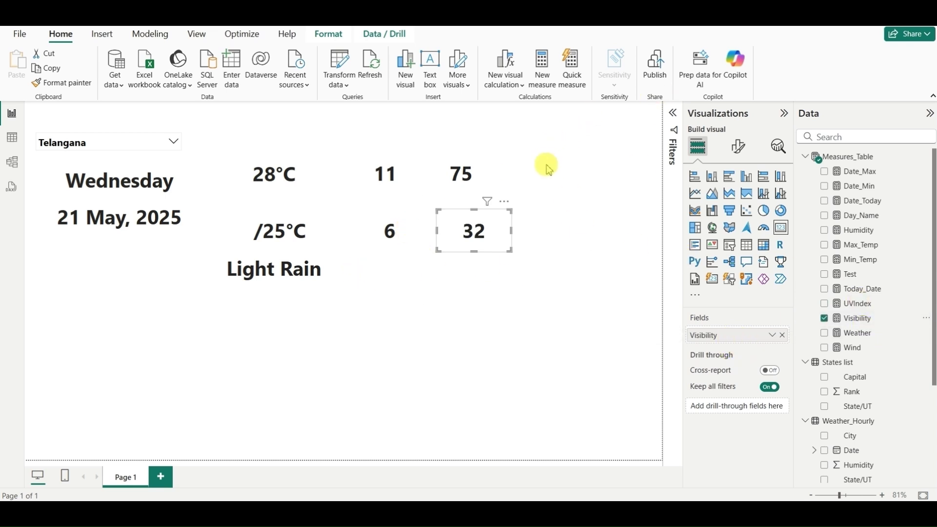
pyautogui.click(479, 177)
pyautogui.moveTo(476, 182); pyautogui.dragTo(489, 181)
# Duplicate the Humidity and Visibility cards together and place the copies as a new column beside the originals.
pyautogui.keyDown('ctrl'); pyautogui.click(485, 243); pyautogui.keyUp('ctrl')
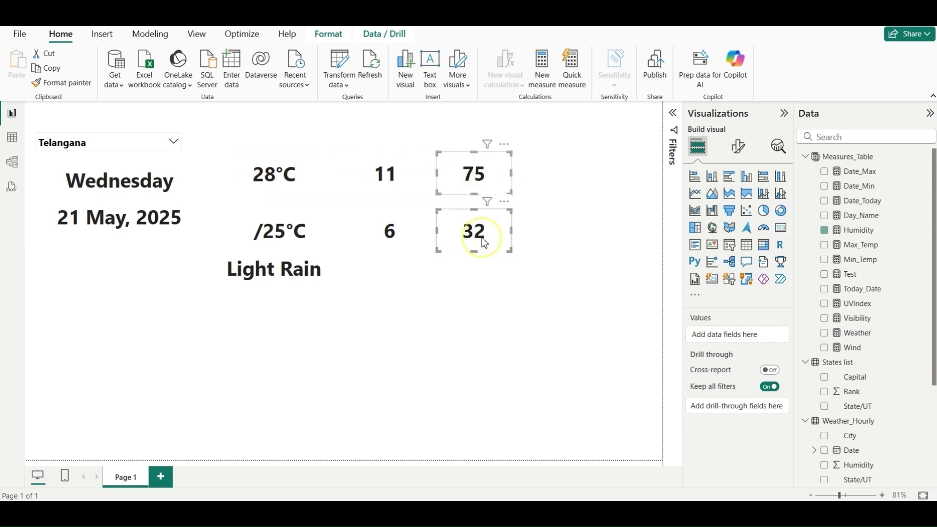
pyautogui.moveTo(487, 194); pyautogui.dragTo(587, 174)
pyautogui.click(587, 174)
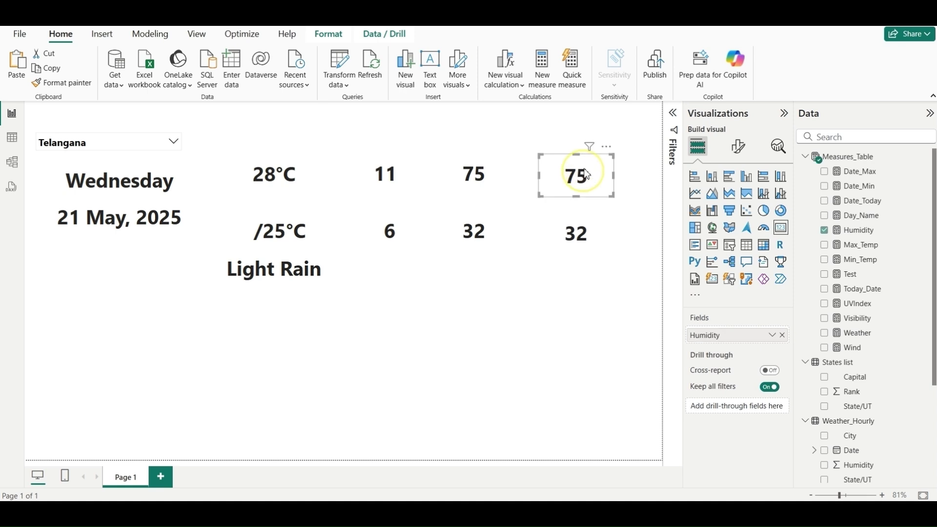
# Create a new measure in Measures_Table from a copy of the Humidity formula and name it Sunset.
pyautogui.click(859, 230)
pyautogui.hotkey('ctrl', 'a')
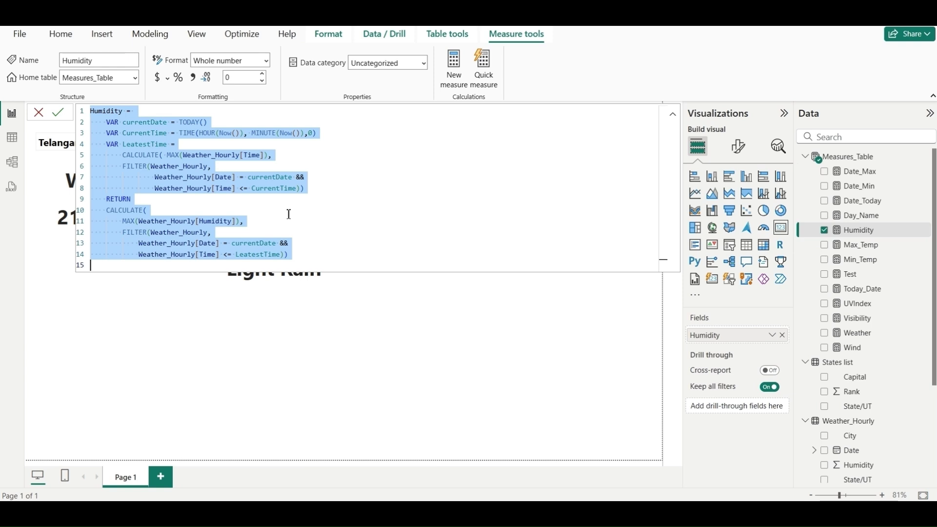
pyautogui.rightClick(910, 157)
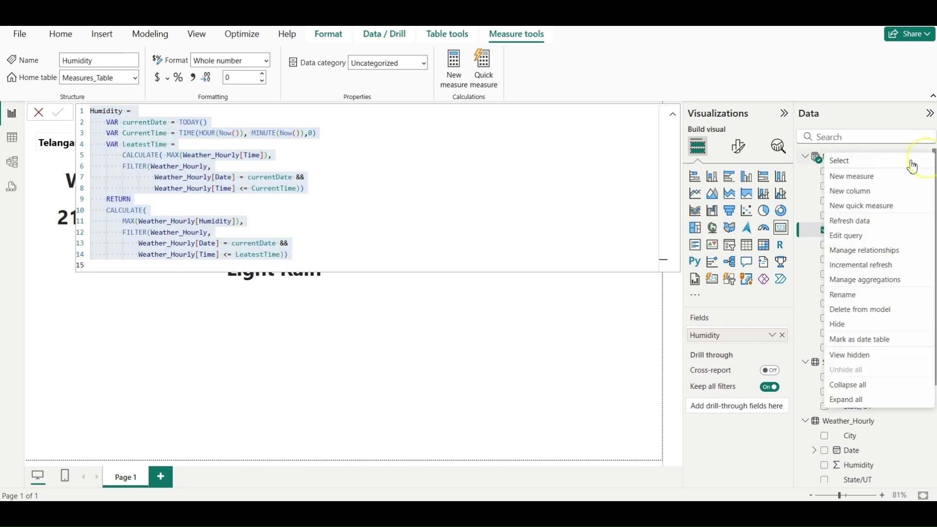
pyautogui.click(855, 177)
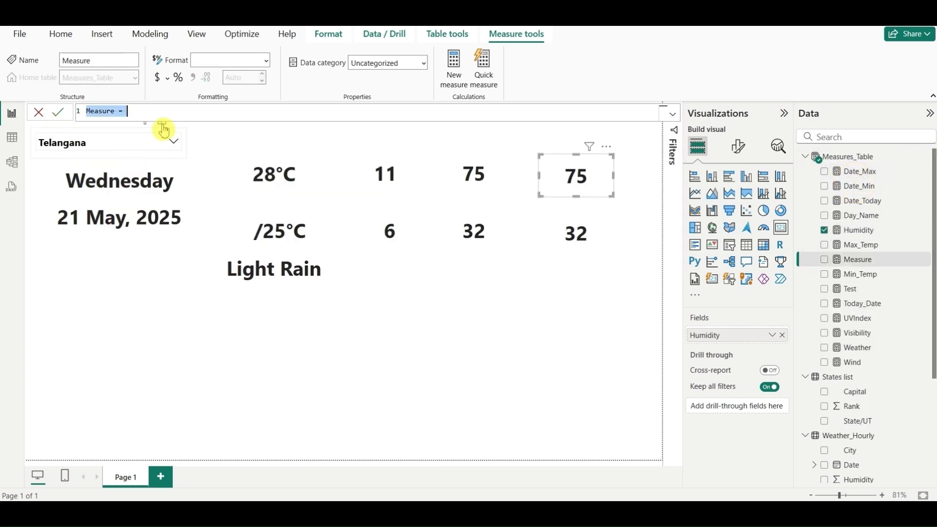
pyautogui.hotkey('ctrl', 'v')
pyautogui.doubleClick(123, 113)
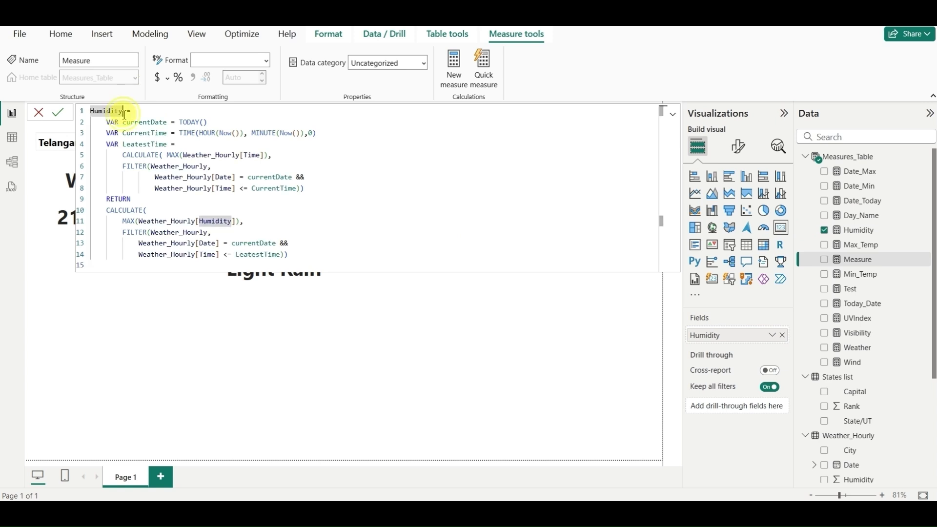
pyautogui.write('Sunset')
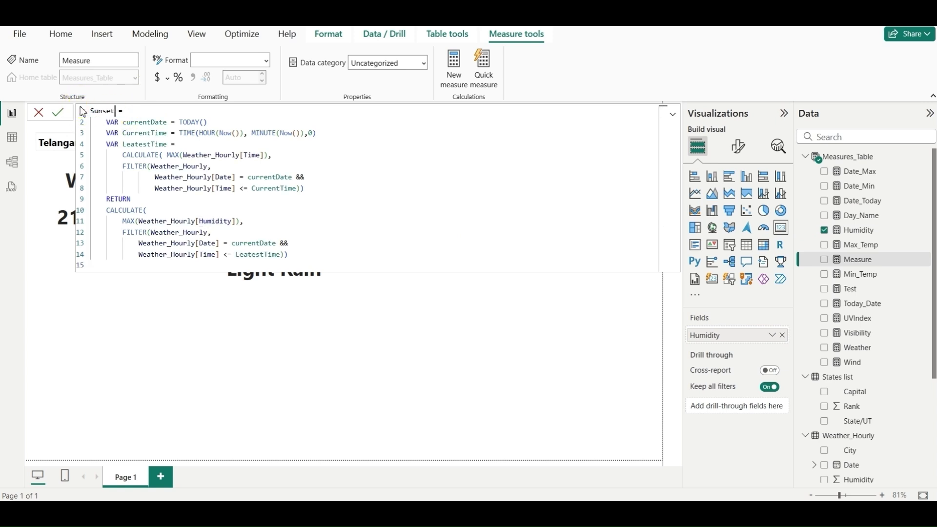
# Change the Sunset measure's aggregated column to Weather_Hourly[Sunset] and commit the formula.
pyautogui.moveTo(231, 221); pyautogui.dragTo(205, 221)
pyautogui.press('BackSpace')
pyautogui.write('Su')
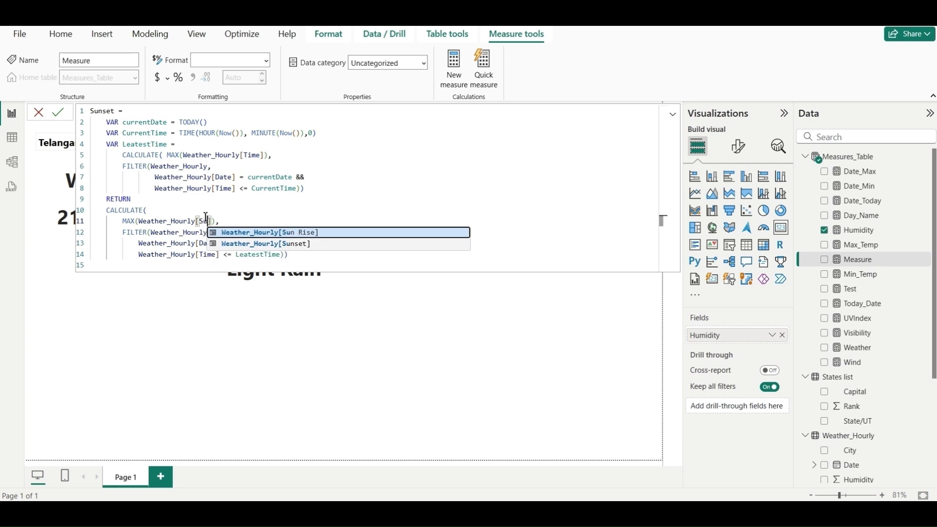
pyautogui.click(270, 247)
pyautogui.click(59, 113)
# Create another new measure in Measures_Table and fill it with a copy of the Sunset formula.
pyautogui.click(323, 194)
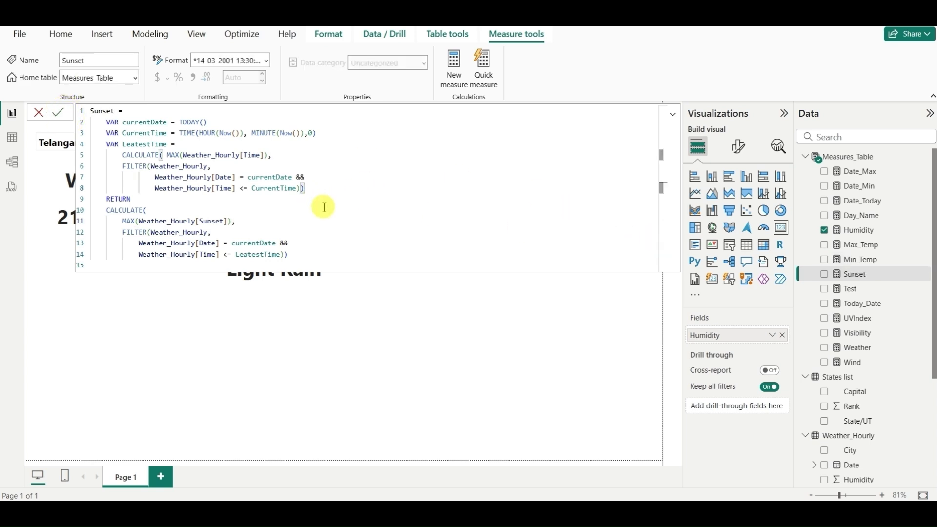
pyautogui.hotkey('ctrl', 'a')
pyautogui.hotkey('ctrl', 'c')
pyautogui.click(926, 158)
pyautogui.click(899, 180)
pyautogui.hotkey('ctrl', 'a')
pyautogui.hotkey('ctrl', 'v')
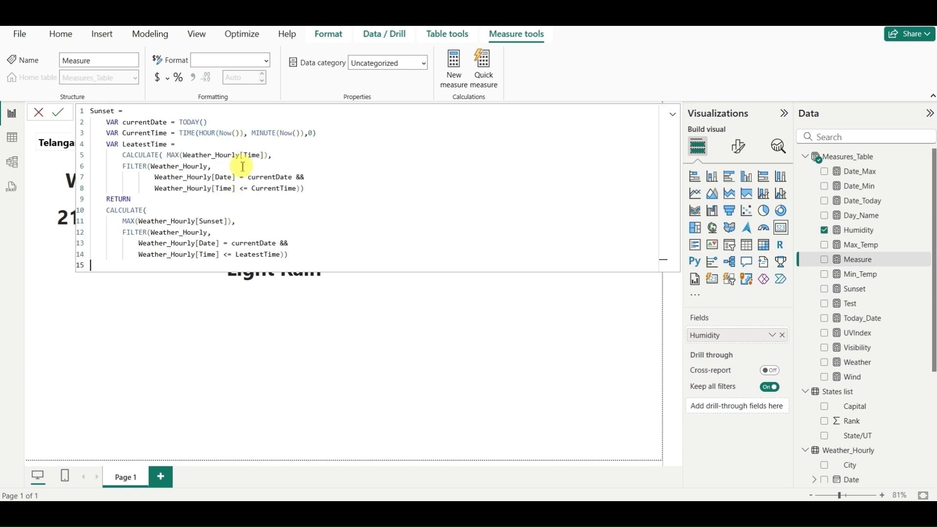
# Change the copied formula's aggregated column to Weather_Hourly[Sun Rise], name the measure SunRise and commit it.
pyautogui.click(228, 221)
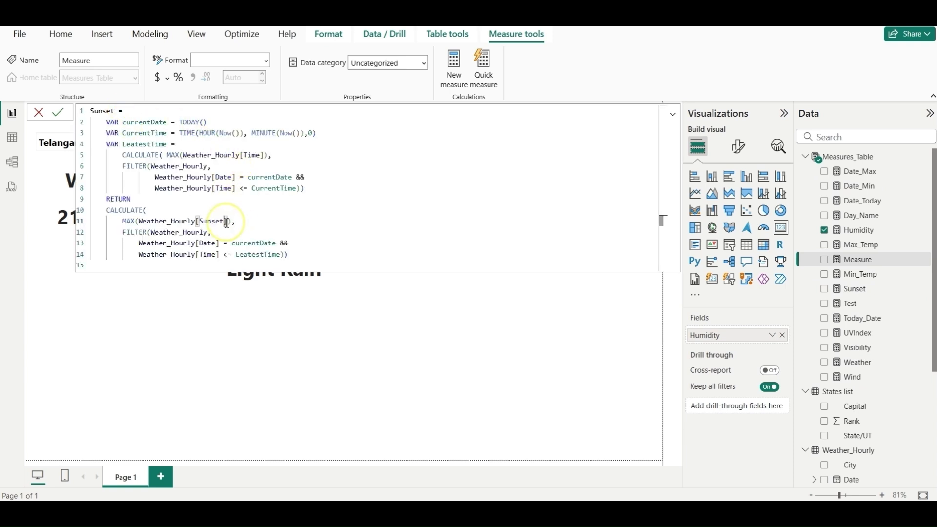
pyautogui.press('BackSpace')
pyautogui.press('BackSpace')
pyautogui.press('BackSpace')
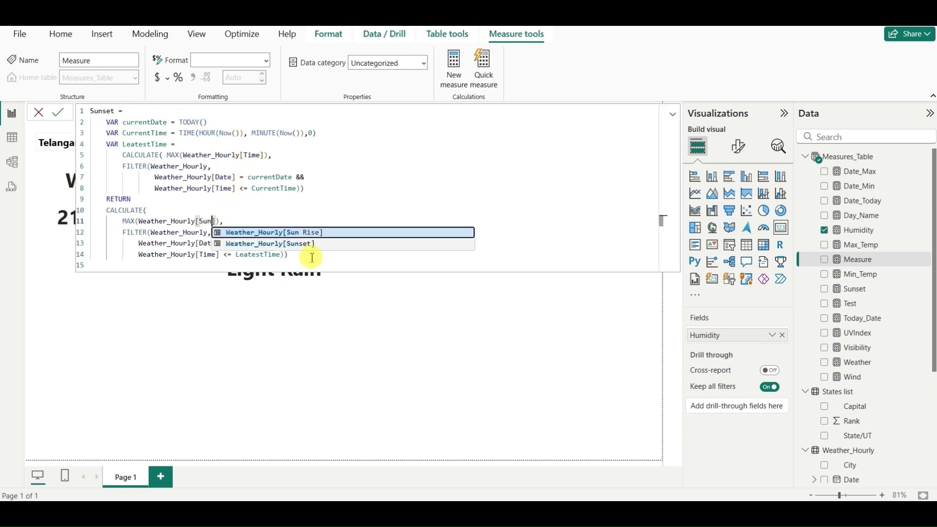
pyautogui.click(303, 232)
pyautogui.click(117, 114)
pyautogui.press('BackSpace')
pyautogui.press('BackSpace')
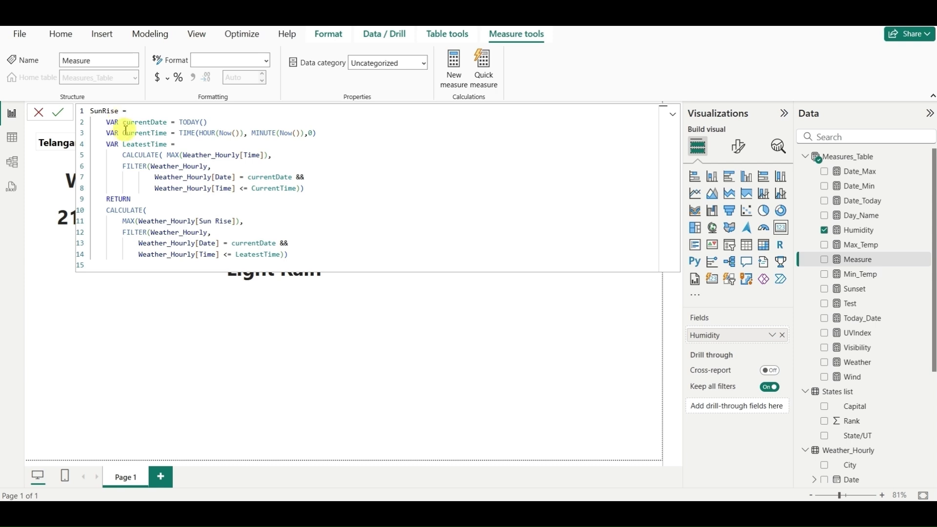
pyautogui.click(59, 114)
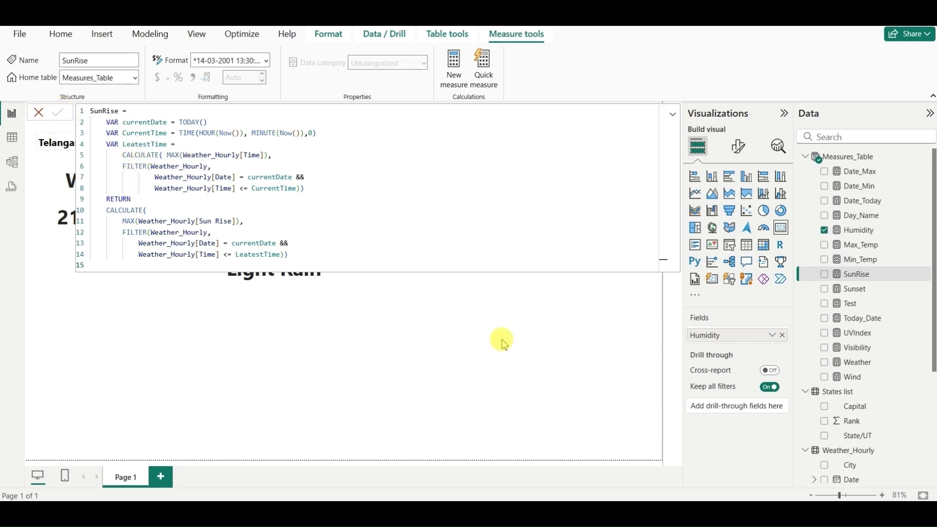
pyautogui.click(515, 331)
# Assign the SunRise measure to the upper duplicated card and the Sunset measure to the lower one.
pyautogui.click(575, 173)
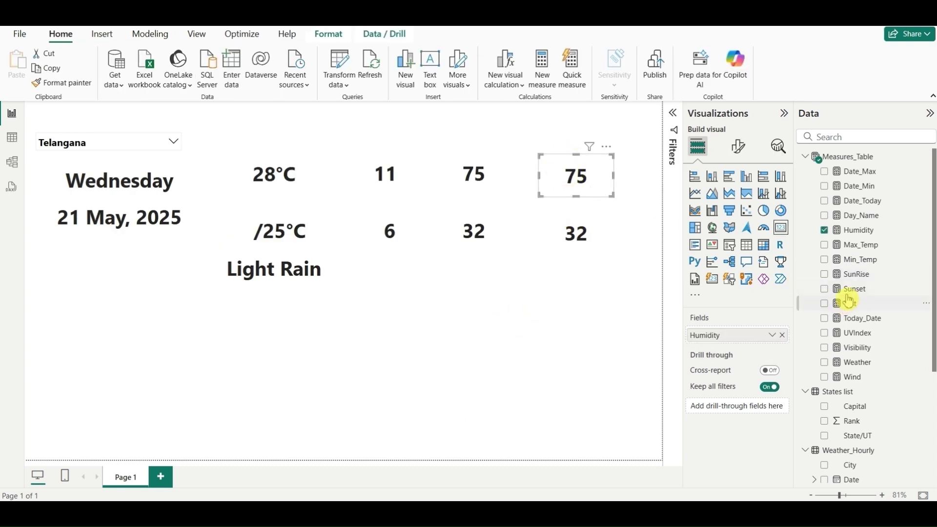
pyautogui.moveTo(860, 282); pyautogui.dragTo(732, 335)
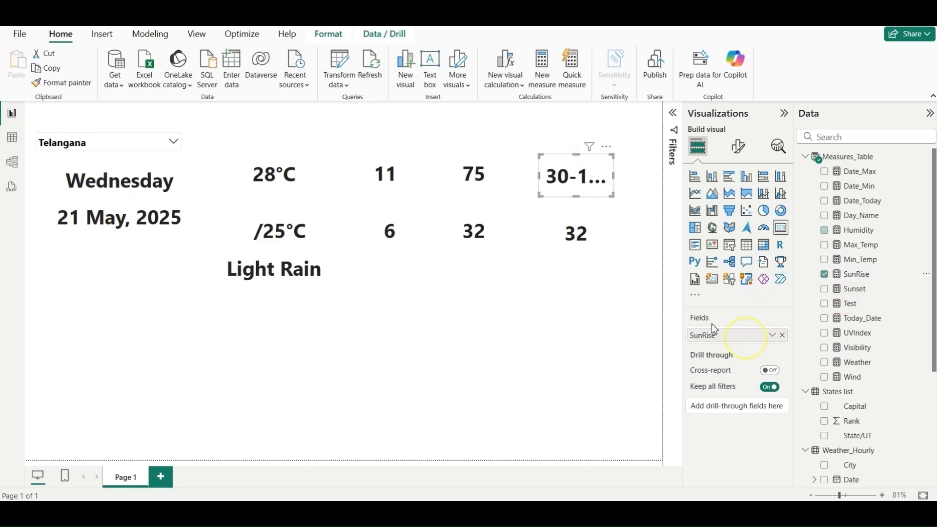
pyautogui.click(575, 232)
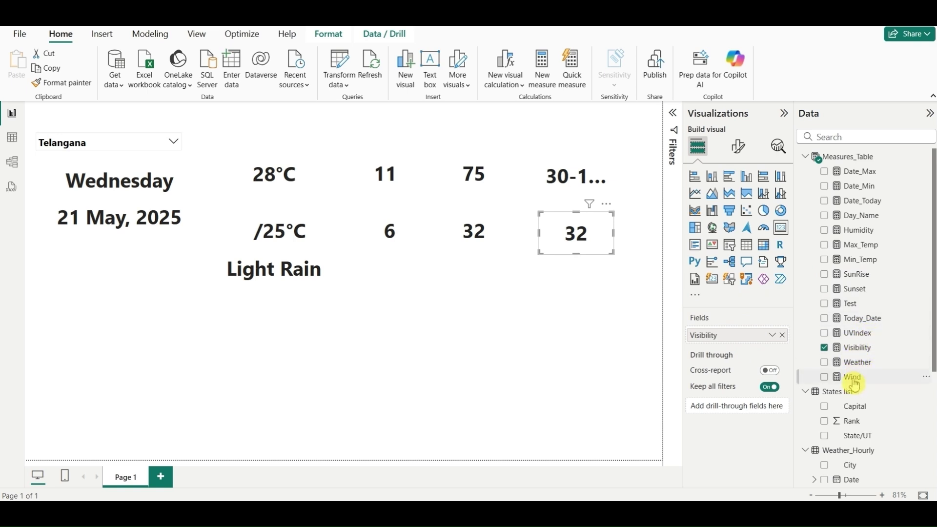
pyautogui.moveTo(863, 289); pyautogui.dragTo(751, 334)
# Enlarge the Sunset and SunRise cards in width and height until their full date and time values fit.
pyautogui.click(619, 235)
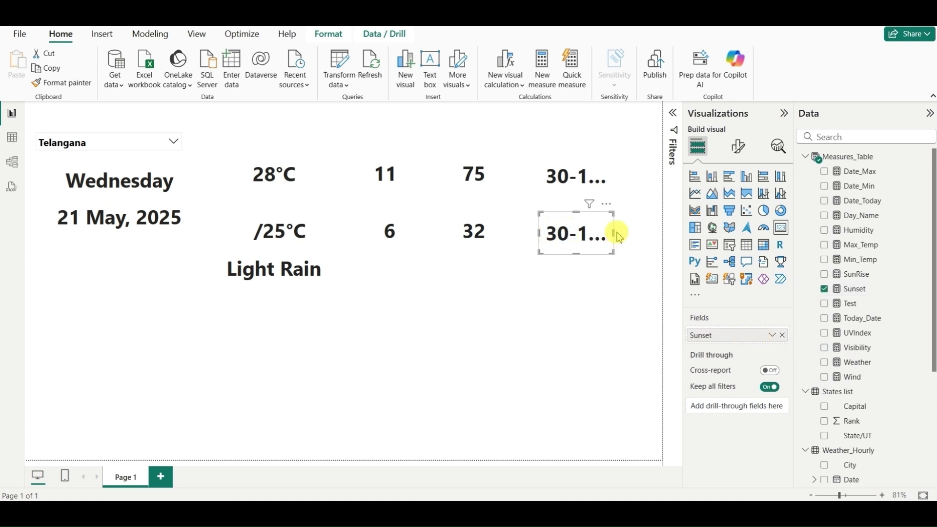
pyautogui.moveTo(615, 231); pyautogui.dragTo(666, 234)
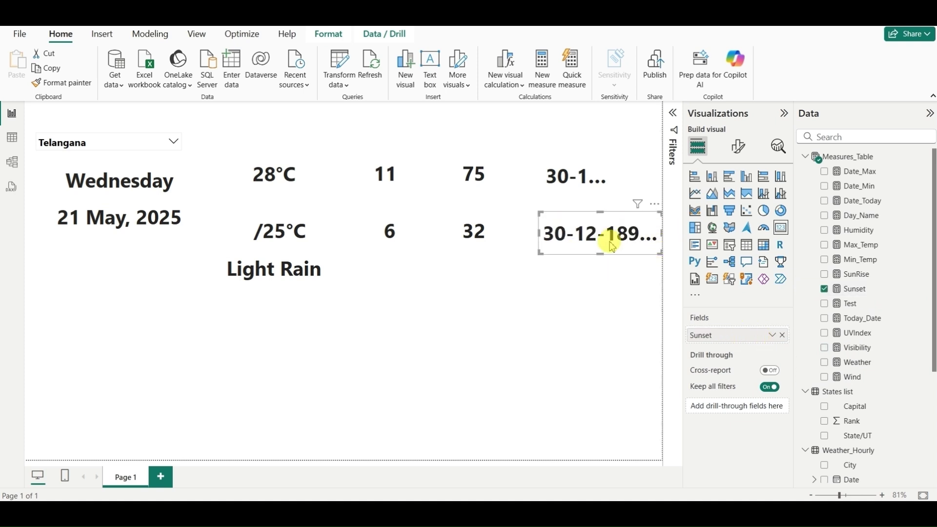
pyautogui.moveTo(603, 261); pyautogui.dragTo(600, 300)
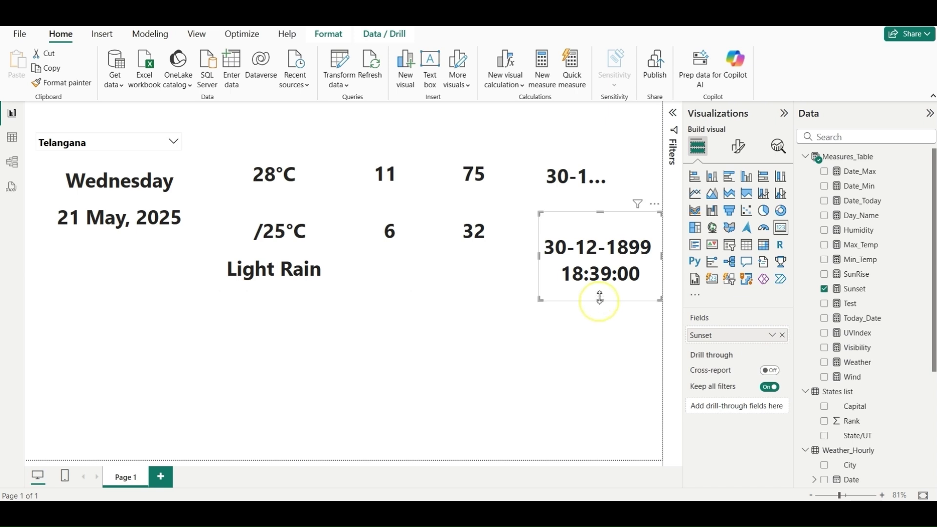
pyautogui.click(584, 182)
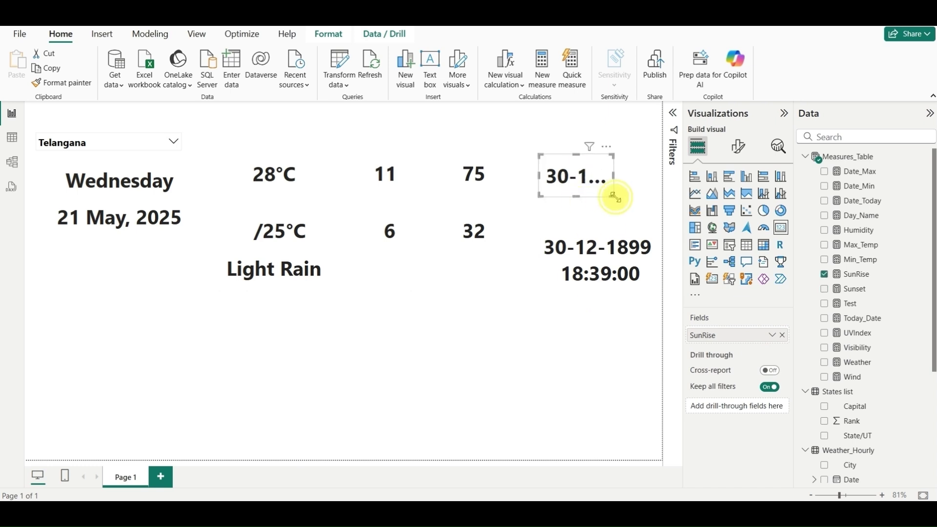
pyautogui.moveTo(614, 197); pyautogui.dragTo(654, 223)
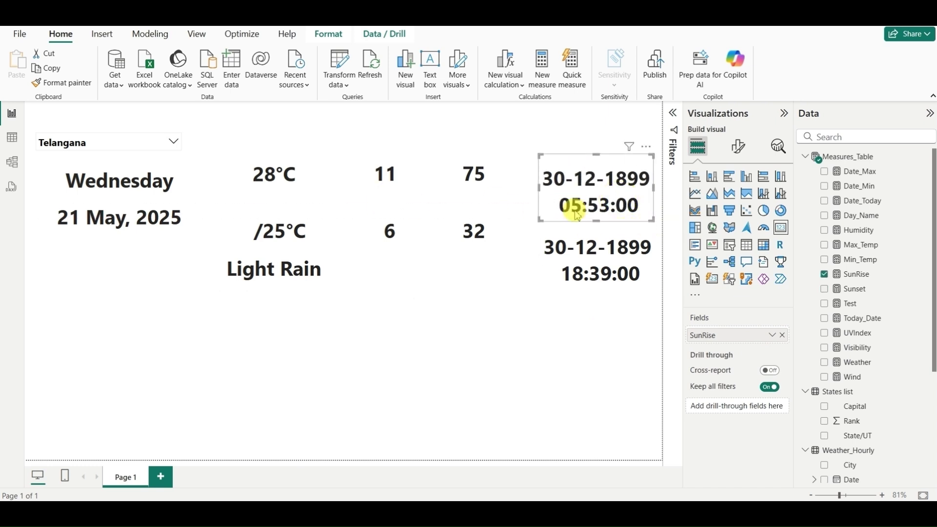
# In the SunRise measure's formula, replace RETURN with a variable declaration VAR Val = before the final CALCULATE.
pyautogui.click(859, 274)
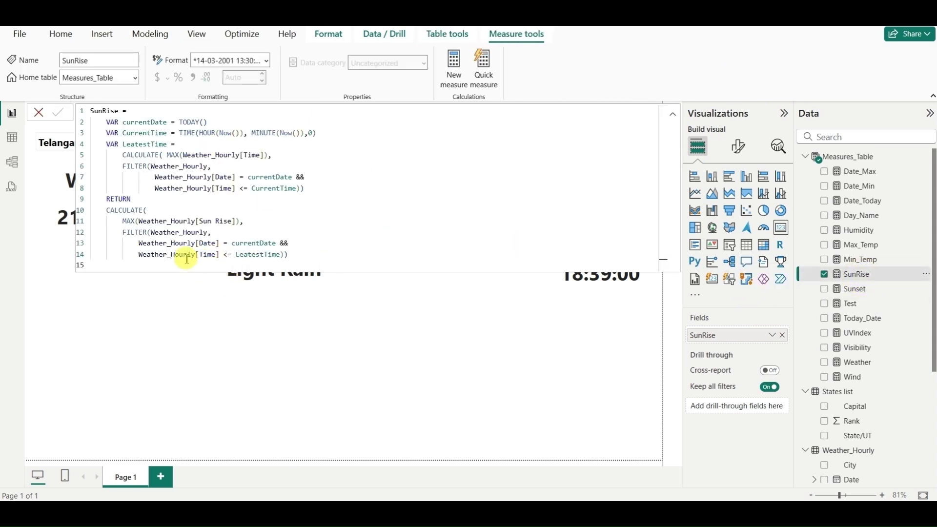
pyautogui.doubleClick(119, 199)
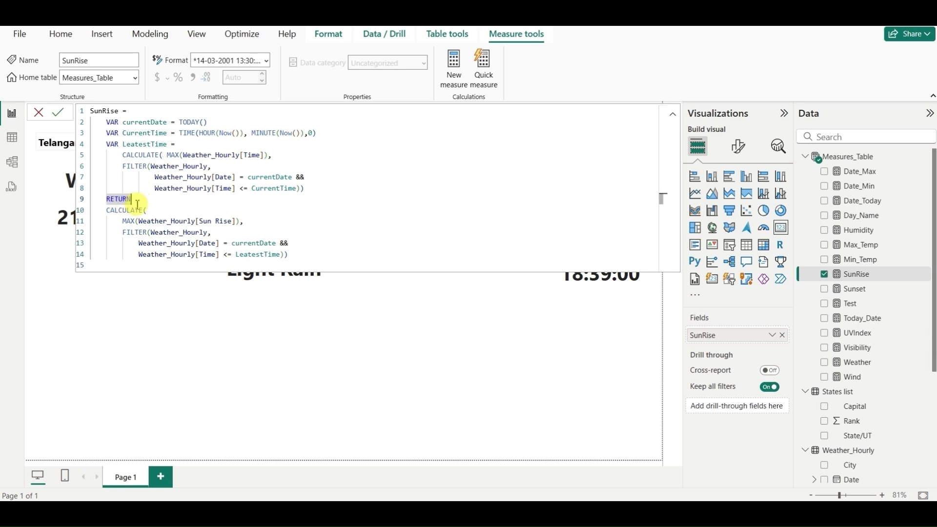
pyautogui.write('RETU')
pyautogui.press('BackSpace')
pyautogui.press('BackSpace')
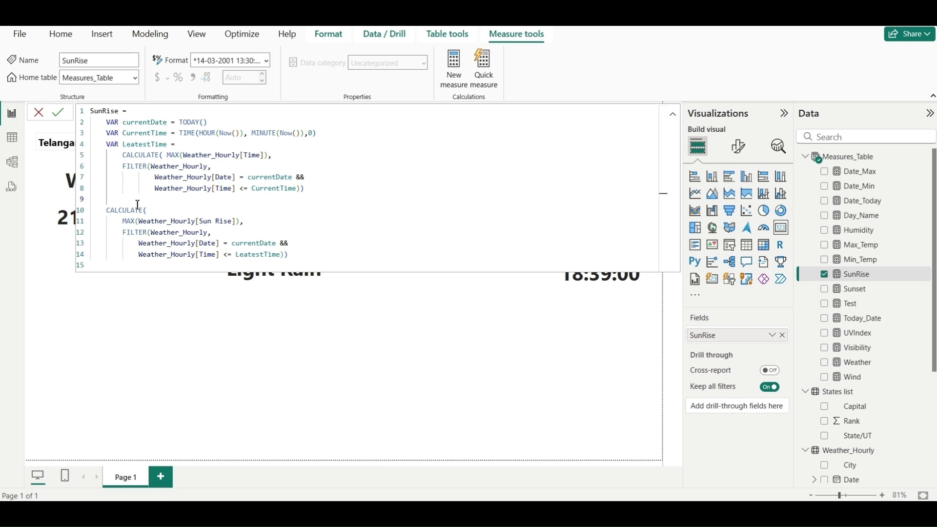
pyautogui.write('Var')
pyautogui.press('Tab')
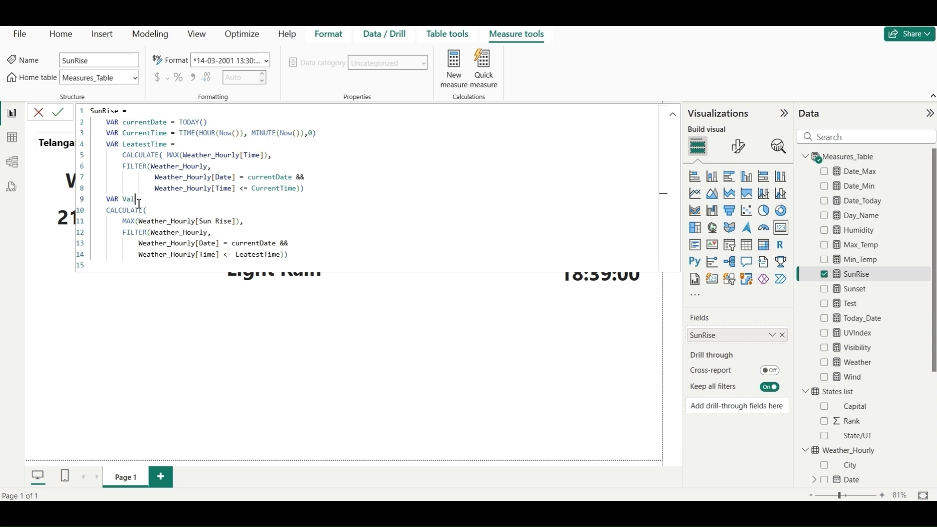
# Complete the SunRise measure with RETURN FORMAT(Val,"HH : MM : SS") after the Val variable, commit it and select the SunRise card.
pyautogui.click(305, 253)
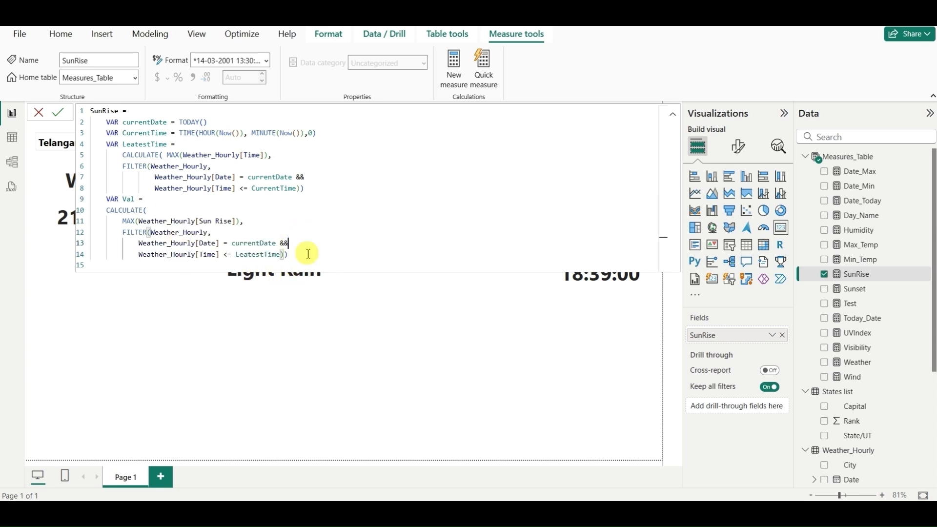
pyautogui.hotkey('shift', 'Return')
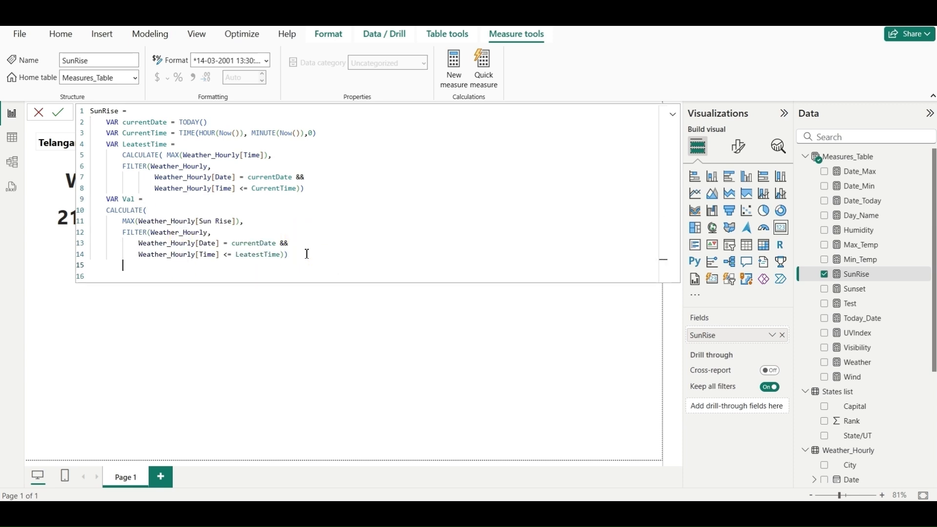
pyautogui.write('RETURN')
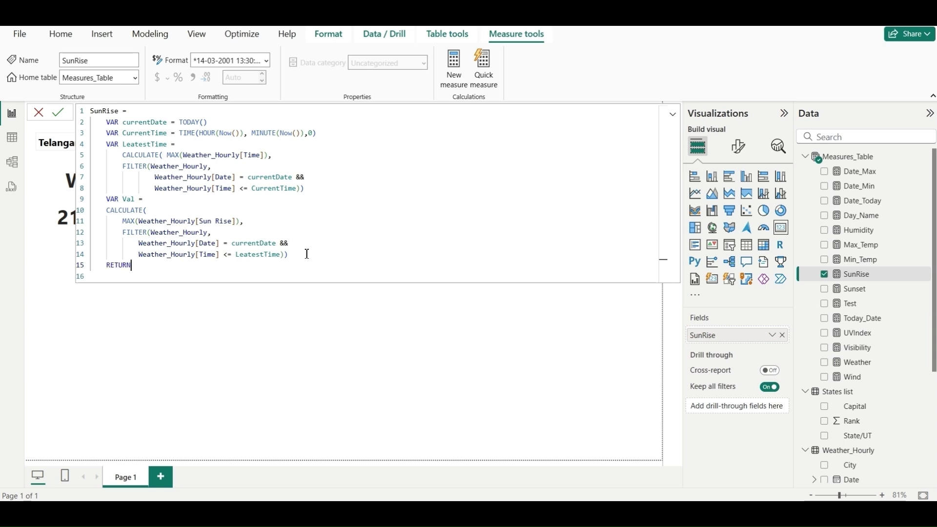
pyautogui.hotkey('shift', 'Return')
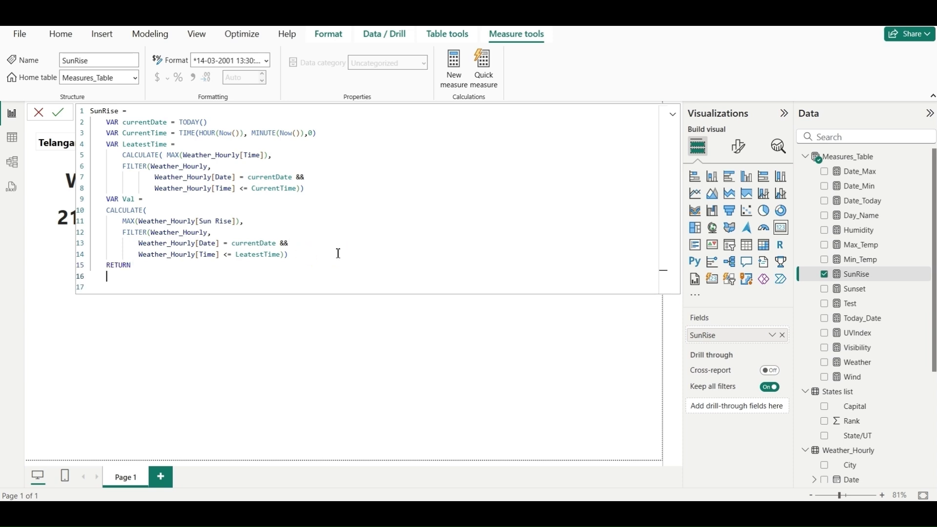
pyautogui.write('For')
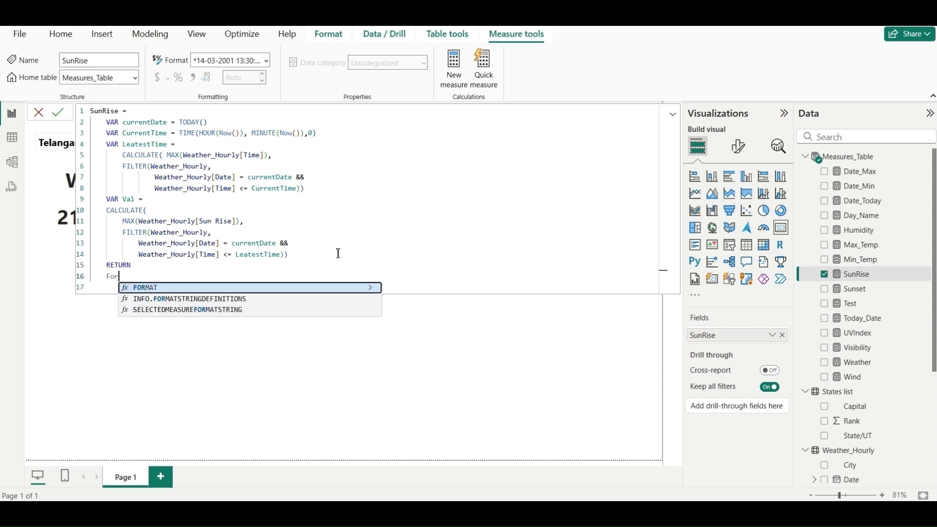
pyautogui.press('Tab')
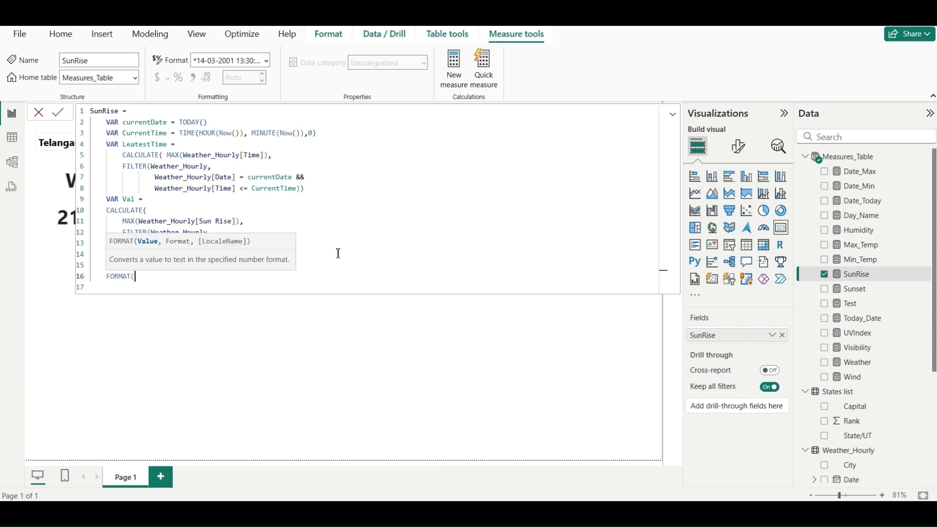
pyautogui.write('Val')
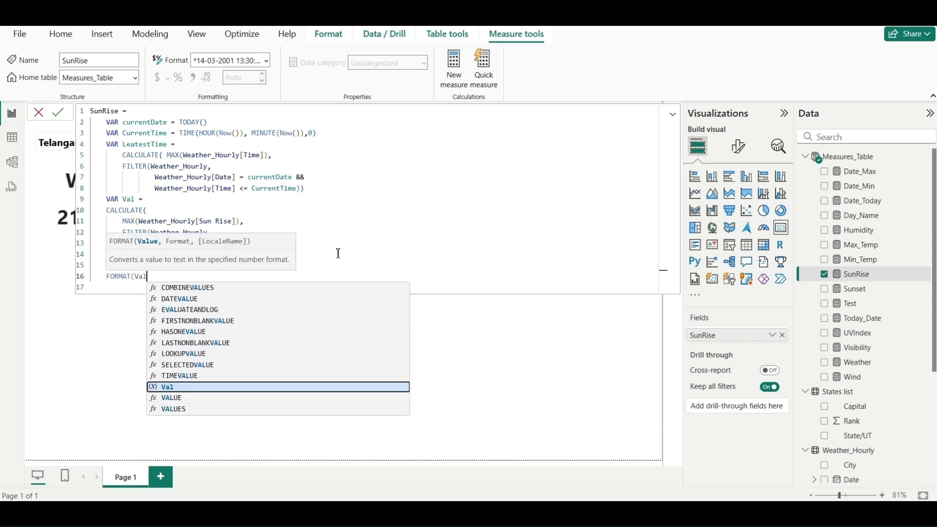
pyautogui.write(',"HH : MM : SS')
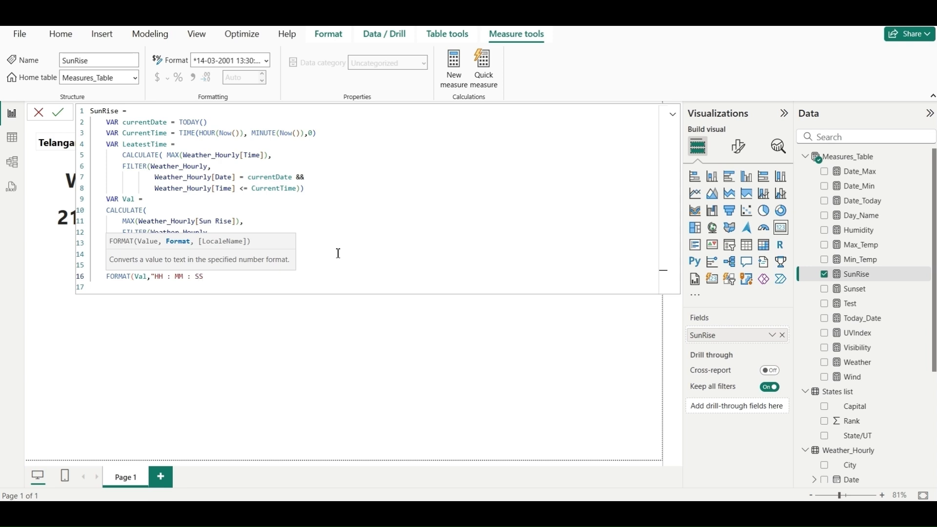
pyautogui.write(')')
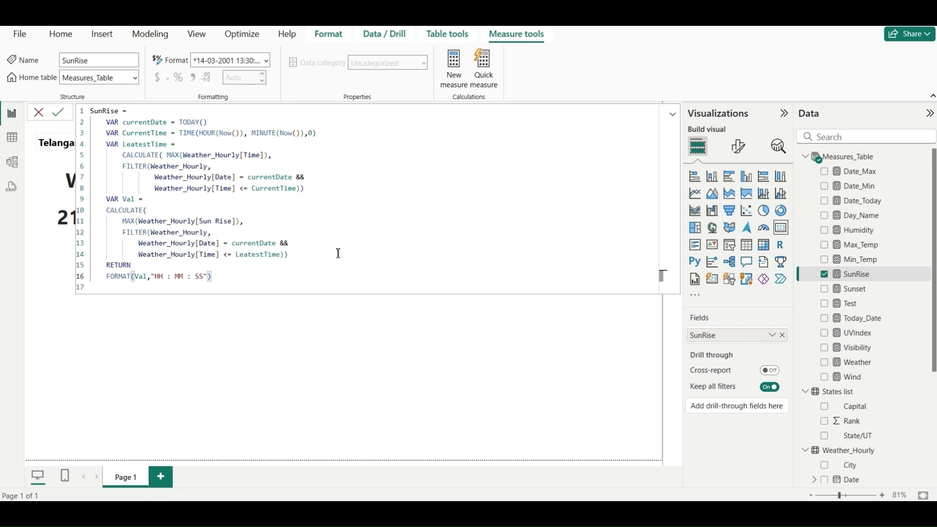
pyautogui.click(59, 112)
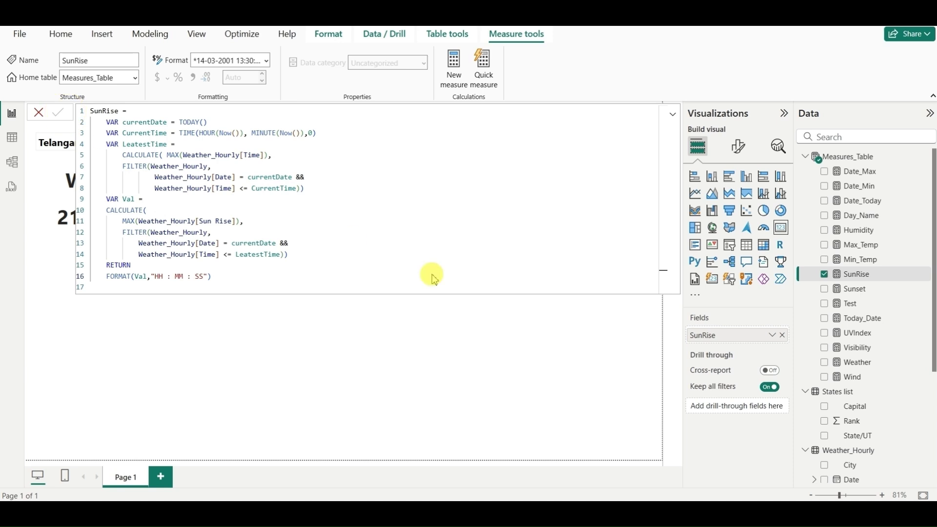
pyautogui.click(488, 348)
pyautogui.click(617, 186)
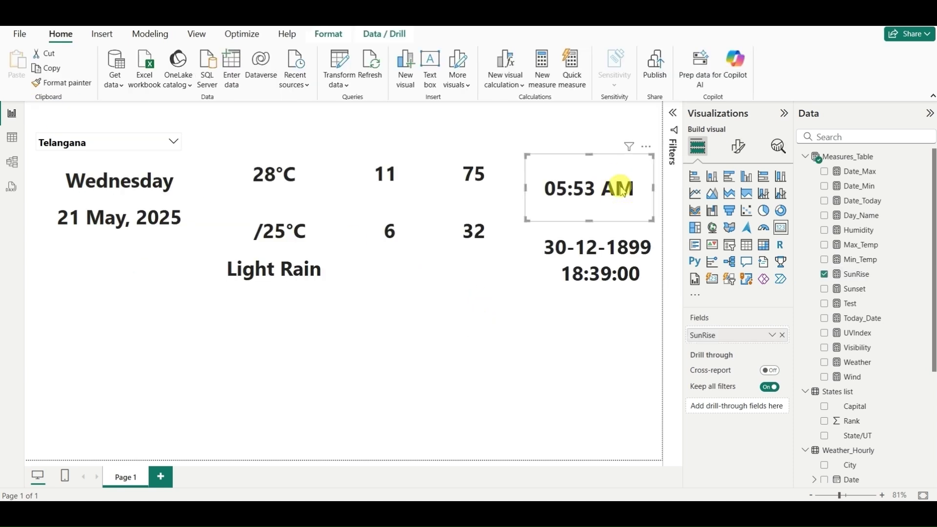
# Replace the whole formula of the Sunset measure with a copy of the SunRise measure's formula.
pyautogui.click(857, 274)
pyautogui.hotkey('ctrl', 'a')
pyautogui.hotkey('ctrl', 'c')
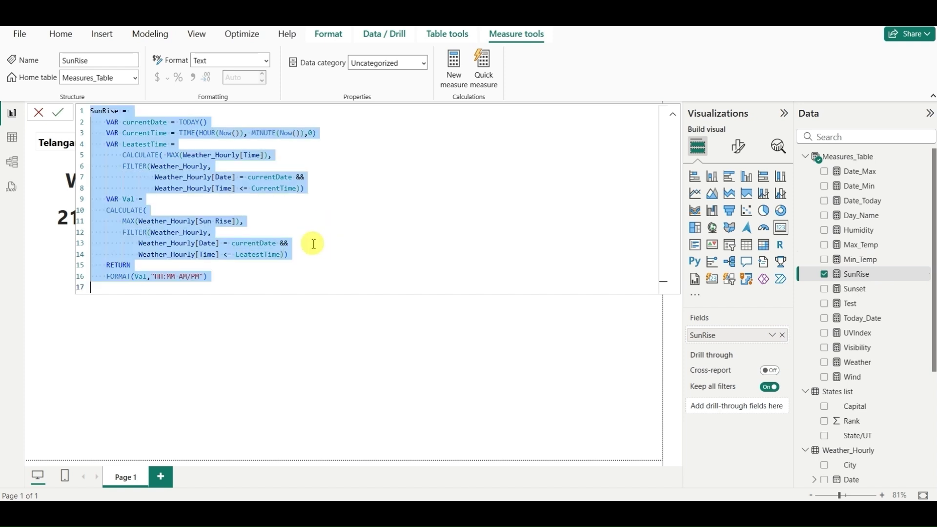
pyautogui.click(858, 289)
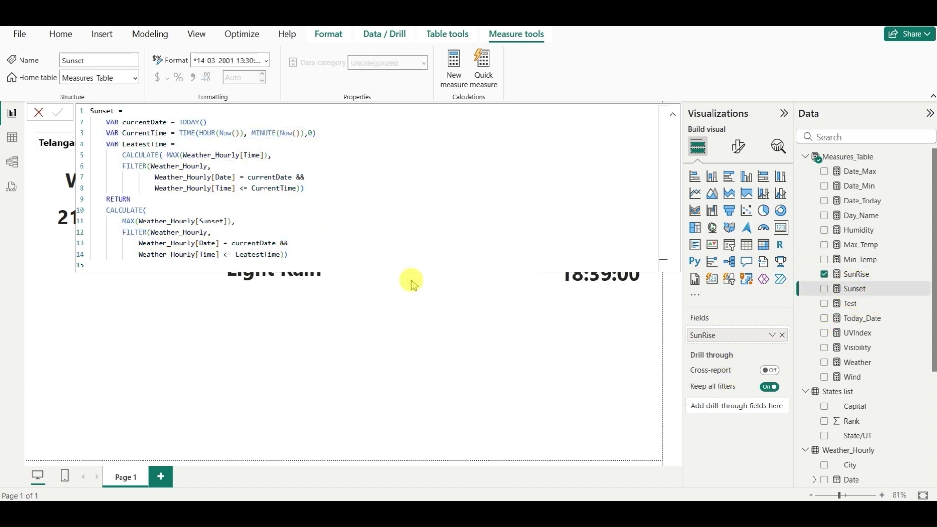
pyautogui.hotkey('ctrl', 'a')
pyautogui.hotkey('ctrl', 'v')
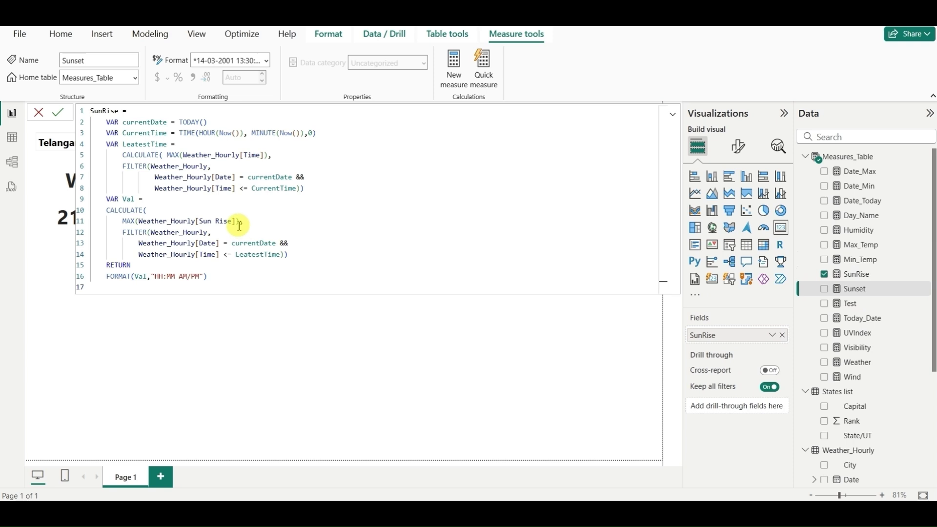
# Change the pasted formula's aggregated column to Weather_Hourly[Sunset], name the measure Sunset and commit it.
pyautogui.moveTo(233, 221); pyautogui.dragTo(217, 222)
pyautogui.press('BackSpace')
pyautogui.press('BackSpace')
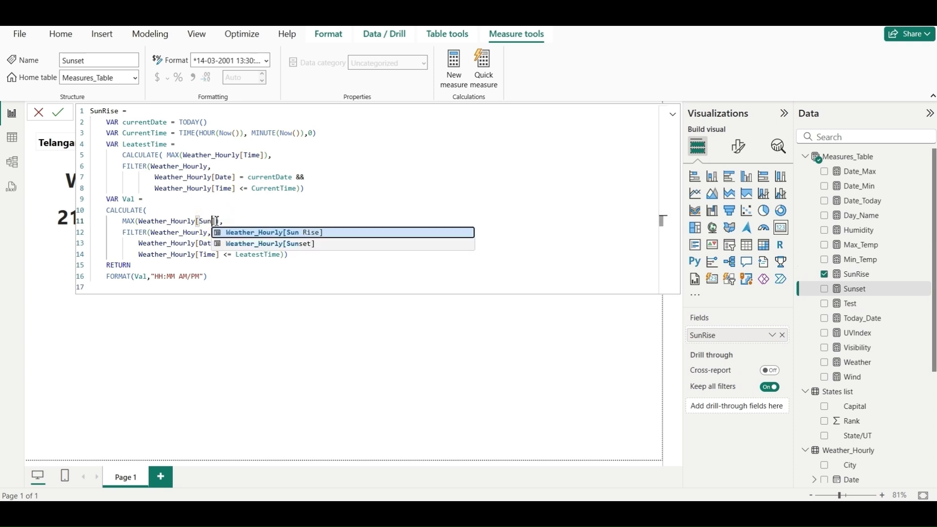
pyautogui.click(260, 244)
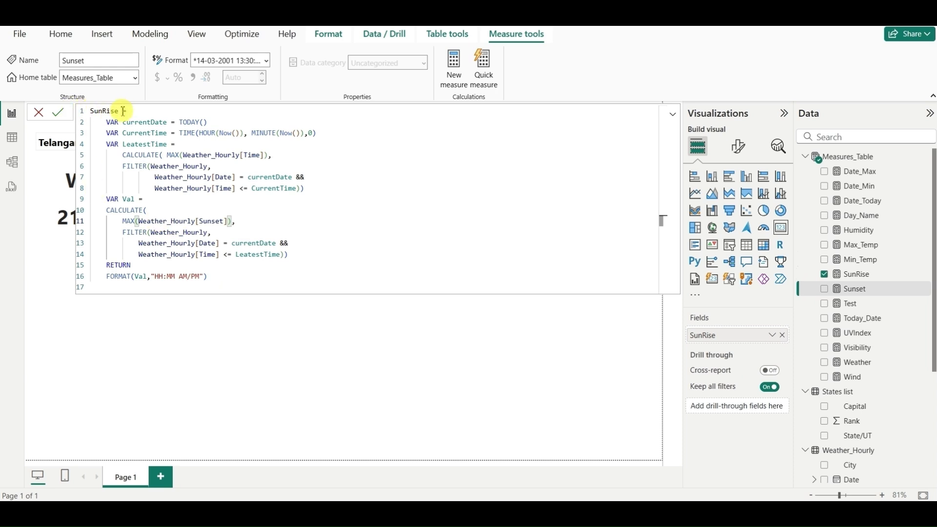
pyautogui.doubleClick(107, 111)
pyautogui.write('SunS')
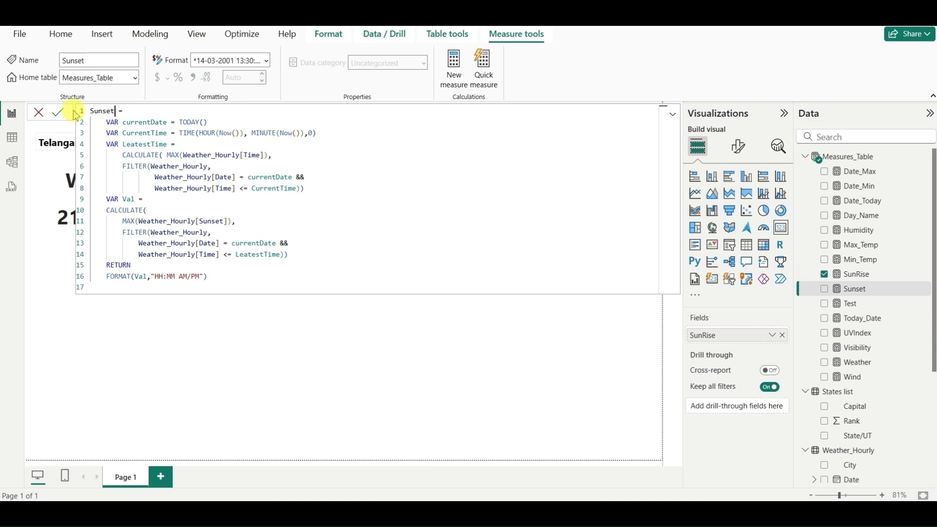
pyautogui.click(58, 112)
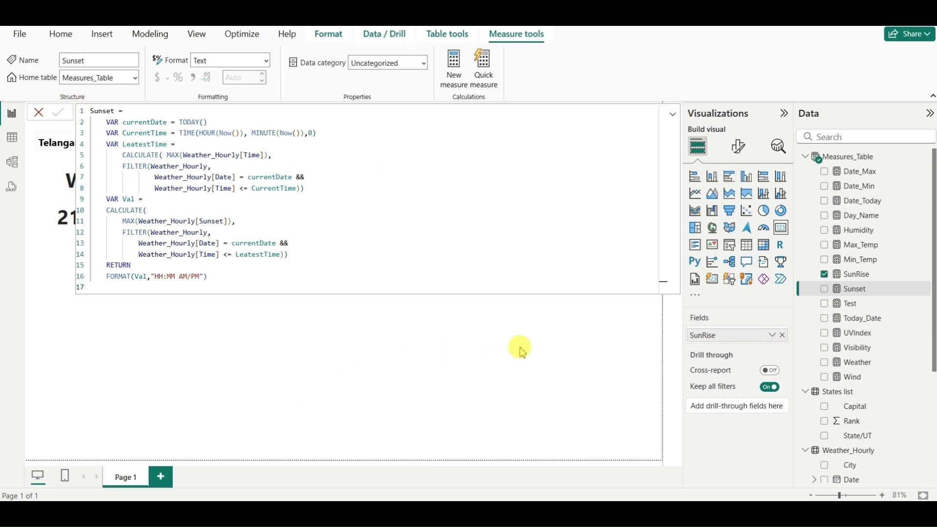
pyautogui.click(432, 363)
# Shift the Sunset card slightly, move the day-name card further left and place the date card a little lower beneath it.
pyautogui.moveTo(586, 261); pyautogui.dragTo(574, 259)
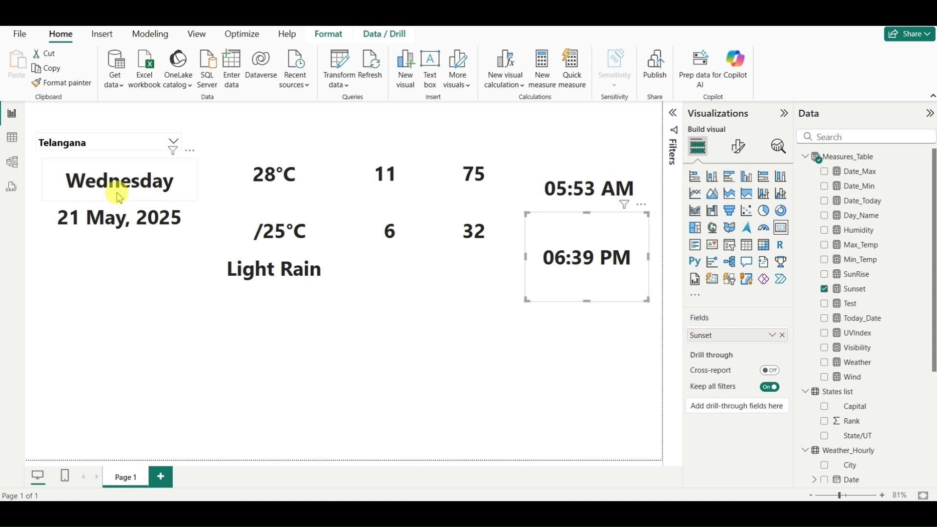
pyautogui.moveTo(129, 182); pyautogui.dragTo(98, 190)
pyautogui.click(124, 215)
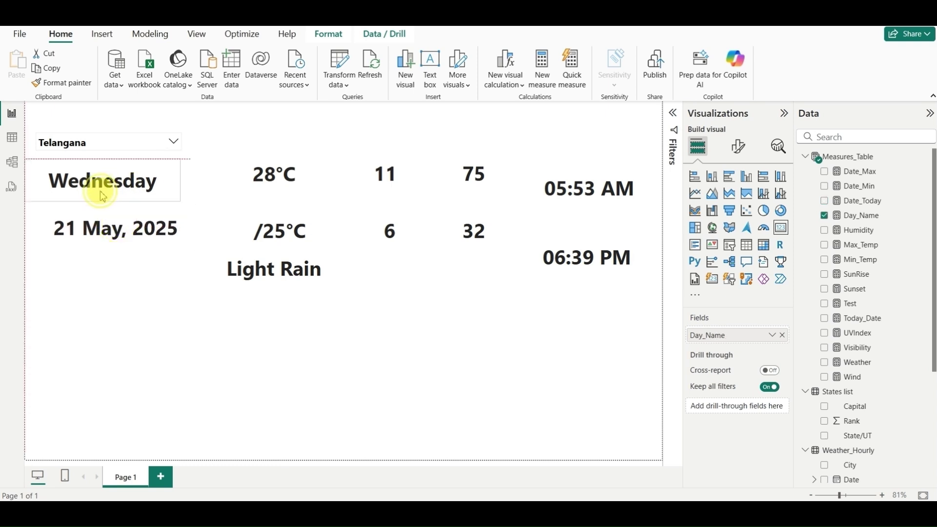
pyautogui.click(169, 329)
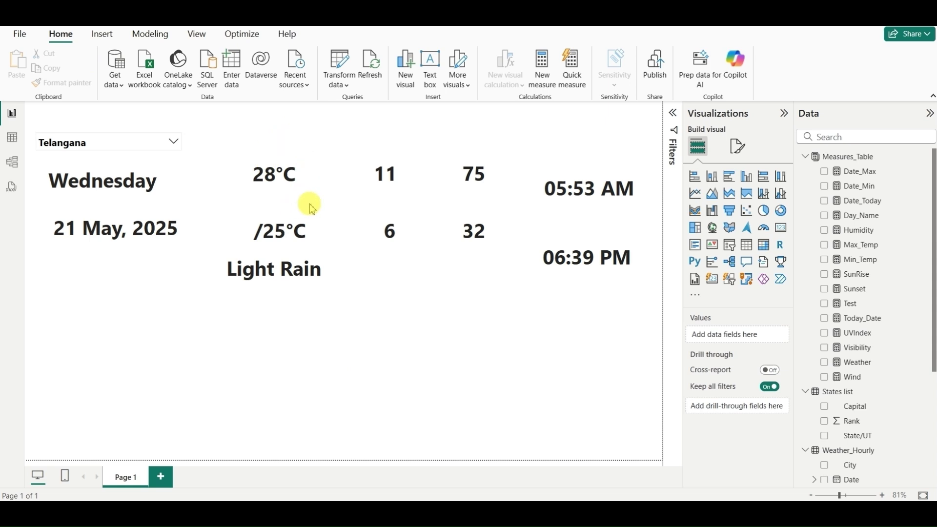
pyautogui.moveTo(32, 115); pyautogui.dragTo(356, 300)
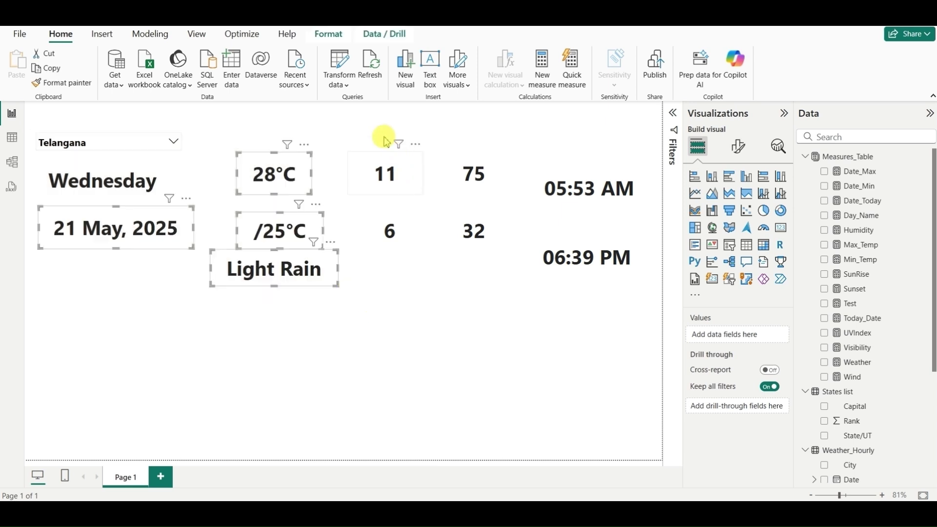
pyautogui.moveTo(370, 128); pyautogui.dragTo(658, 303)
pyautogui.moveTo(340, 328); pyautogui.dragTo(666, 461)
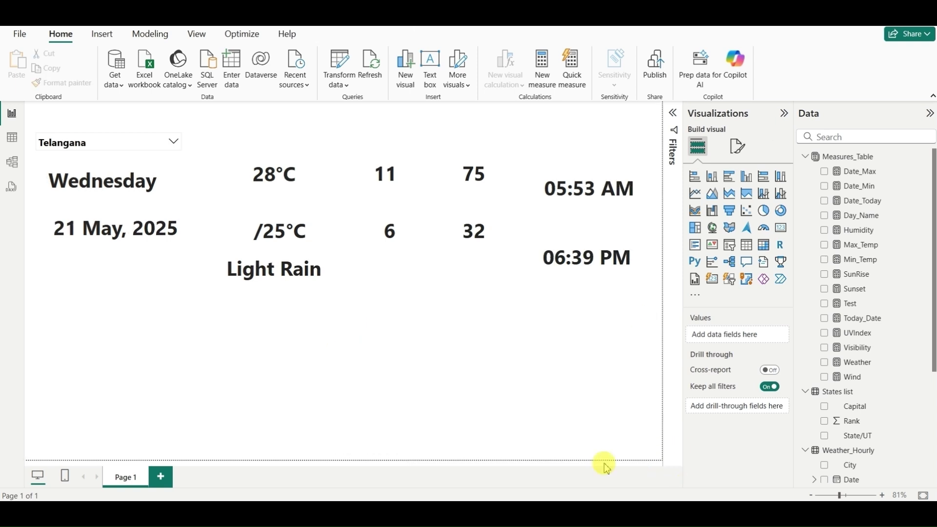
pyautogui.moveTo(20, 325); pyautogui.dragTo(382, 461)
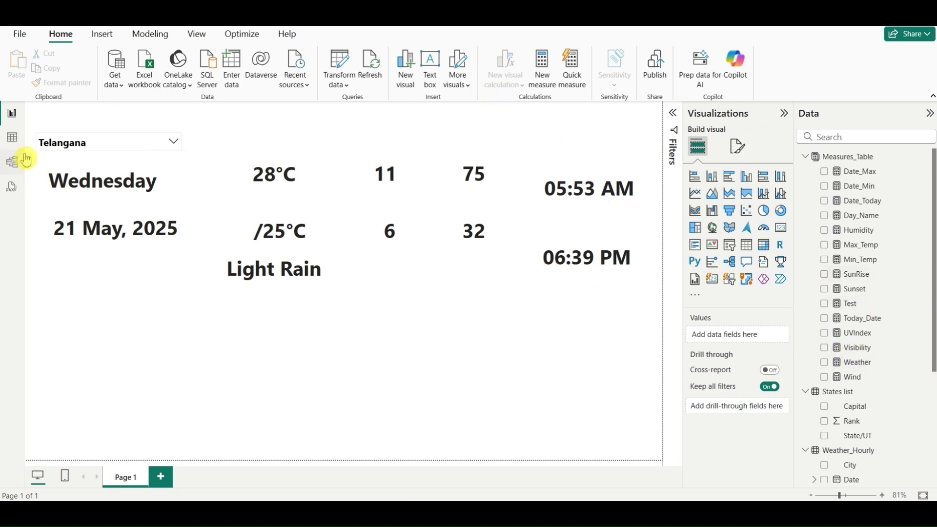
# In the model view, select all the measures in Measures_Table together, from Date_Max through Wind.
pyautogui.click(12, 164)
pyautogui.click(437, 324)
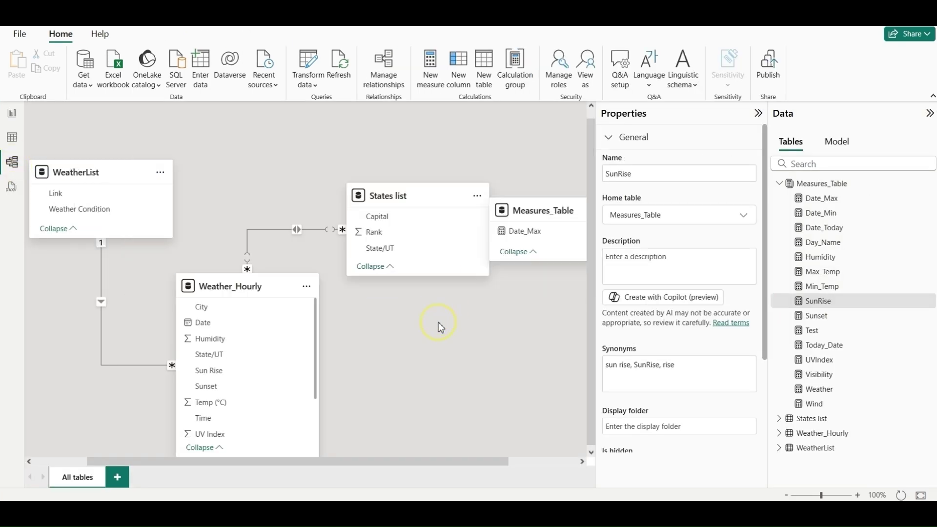
pyautogui.click(813, 197)
pyautogui.keyDown('ctrl'); pyautogui.click(828, 215); pyautogui.keyUp('ctrl')
pyautogui.keyDown('ctrl'); pyautogui.click(829, 227); pyautogui.keyUp('ctrl')
pyautogui.keyDown('ctrl'); pyautogui.click(831, 243); pyautogui.keyUp('ctrl')
pyautogui.keyDown('ctrl'); pyautogui.click(832, 257); pyautogui.keyUp('ctrl')
pyautogui.keyDown('ctrl'); pyautogui.click(832, 277); pyautogui.keyUp('ctrl')
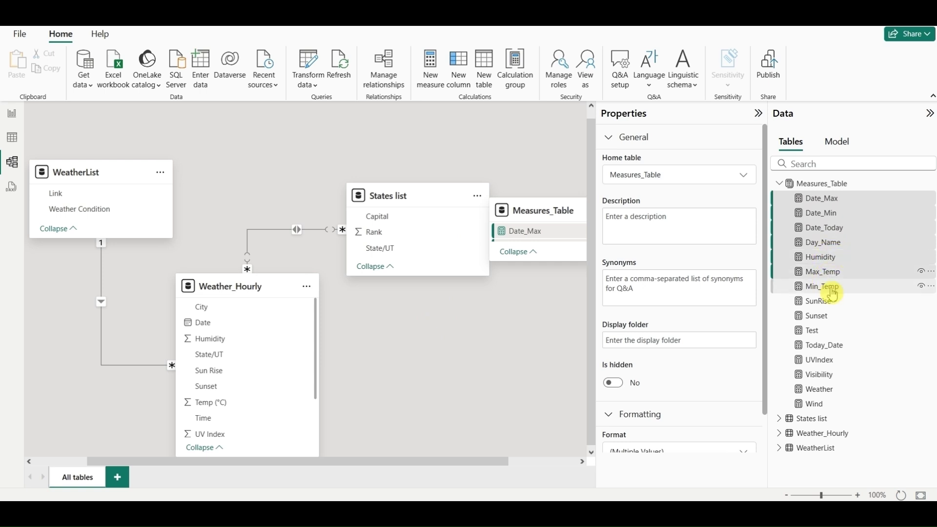
pyautogui.keyDown('ctrl'); pyautogui.click(829, 289); pyautogui.keyUp('ctrl')
pyautogui.keyDown('ctrl'); pyautogui.click(828, 303); pyautogui.keyUp('ctrl')
pyautogui.keyDown('ctrl'); pyautogui.click(826, 317); pyautogui.keyUp('ctrl')
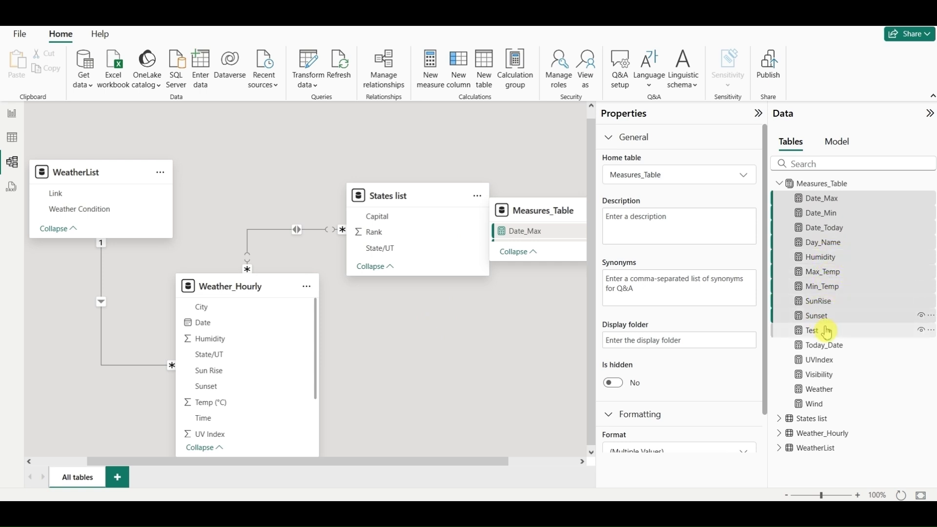
pyautogui.keyDown('ctrl'); pyautogui.click(830, 335); pyautogui.keyUp('ctrl')
pyautogui.keyDown('ctrl'); pyautogui.click(832, 347); pyautogui.keyUp('ctrl')
pyautogui.keyDown('ctrl'); pyautogui.click(832, 361); pyautogui.keyUp('ctrl')
pyautogui.keyDown('ctrl'); pyautogui.click(834, 376); pyautogui.keyUp('ctrl')
pyautogui.keyDown('ctrl'); pyautogui.click(836, 391); pyautogui.keyUp('ctrl')
pyautogui.keyDown('ctrl'); pyautogui.click(832, 405); pyautogui.keyUp('ctrl')
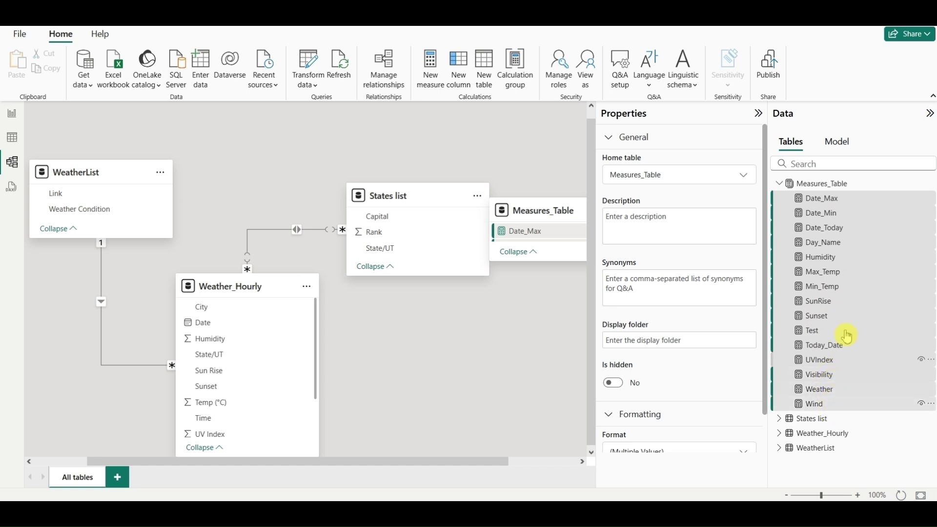
# Assign the selected measures to a display folder named Highlights and collapse that folder in Measures_Table.
pyautogui.scroll(-1, 717, 314)
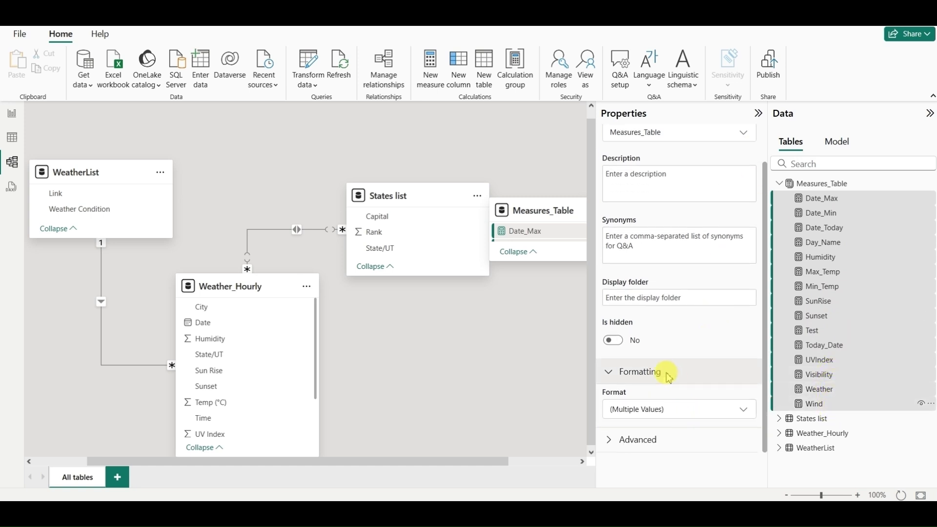
pyautogui.click(661, 301)
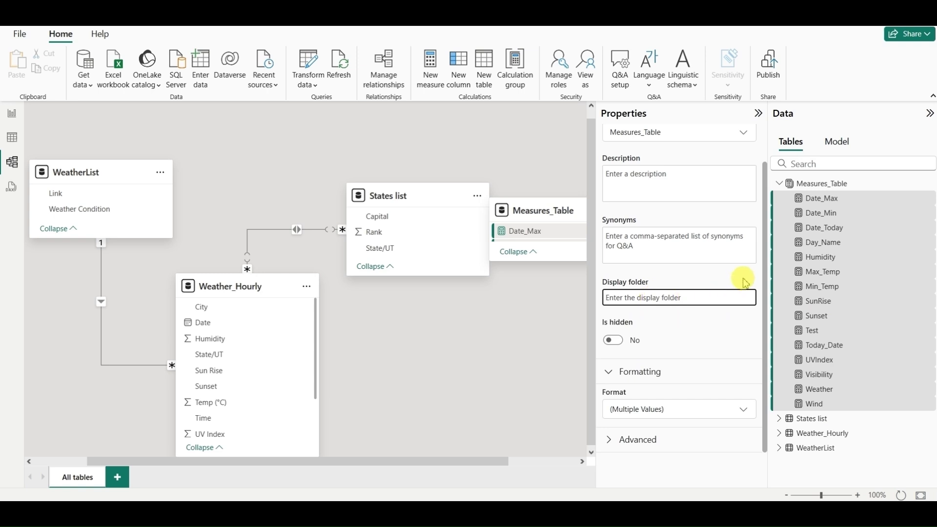
pyautogui.write('H')
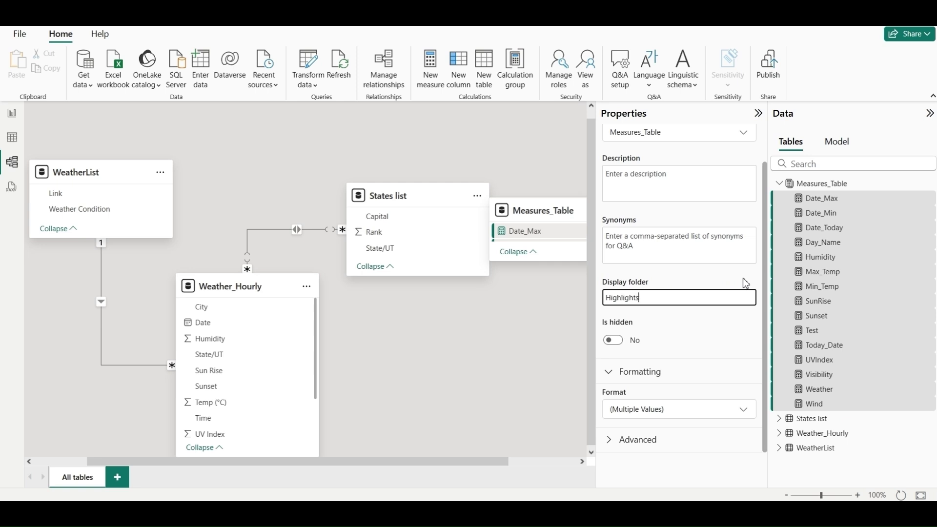
pyautogui.write('ighlights')
pyautogui.click(714, 253)
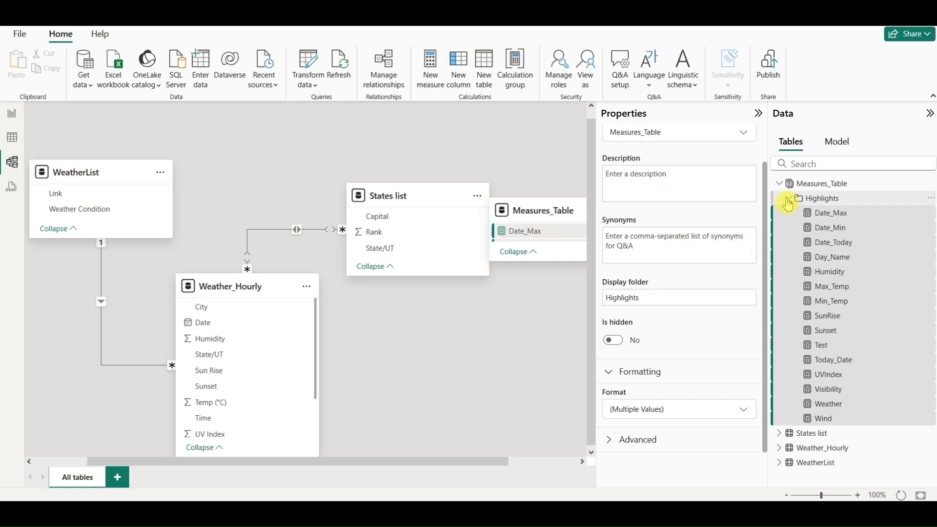
pyautogui.click(788, 200)
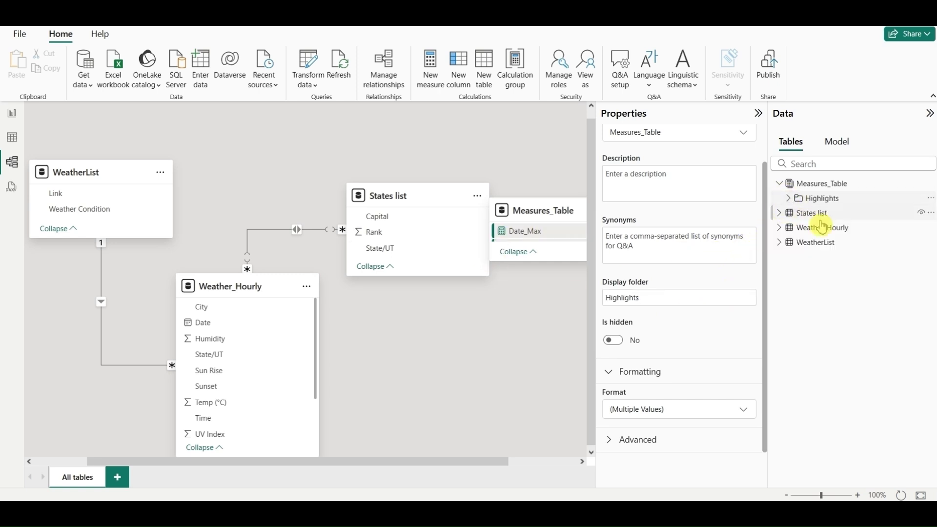
# Return from the model view to the report view.
pyautogui.click(8, 113)
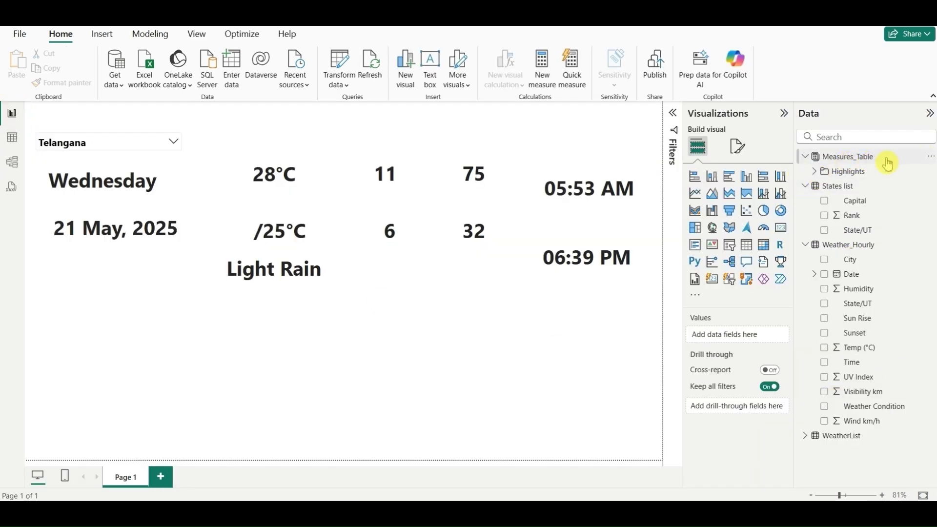
pyautogui.click(931, 161)
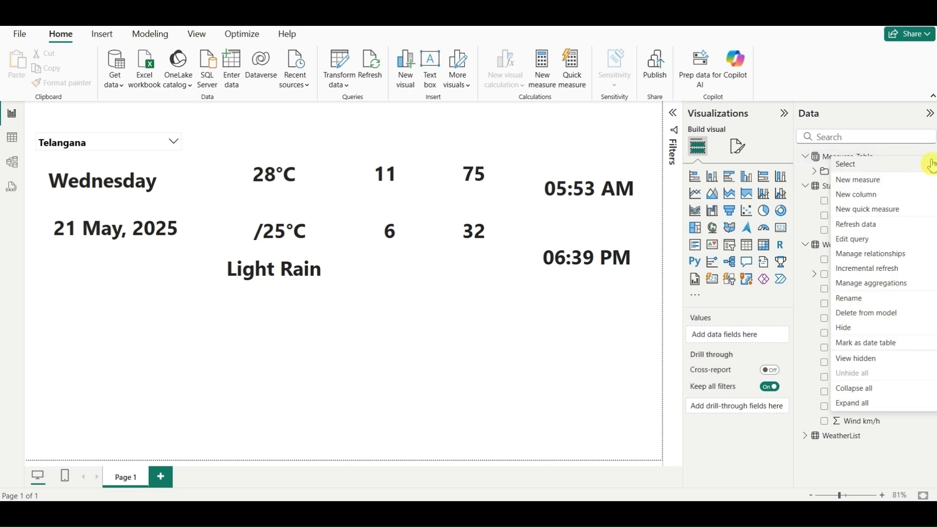
pyautogui.click(862, 185)
pyautogui.write('Day1')
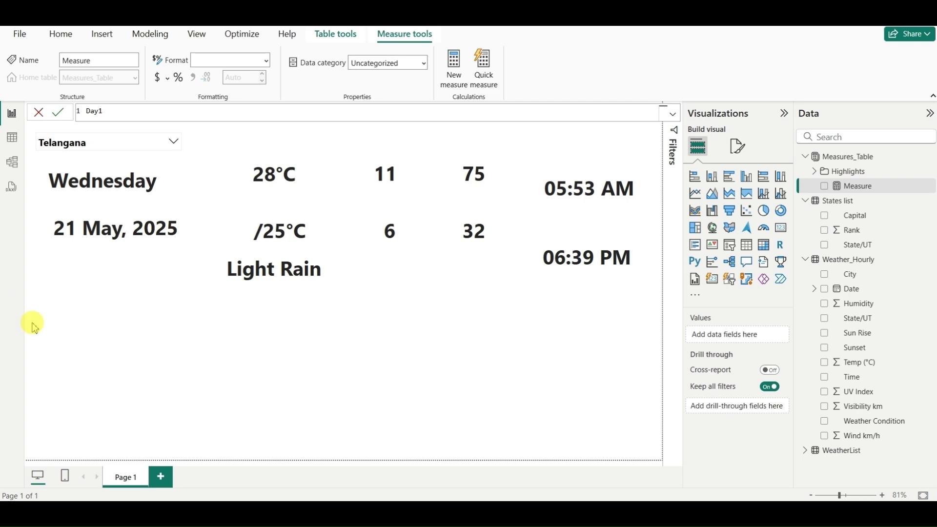
pyautogui.click(39, 112)
# Create a measure in Measures_Table defined as Icon_% = "%" and commit it.
pyautogui.click(385, 190)
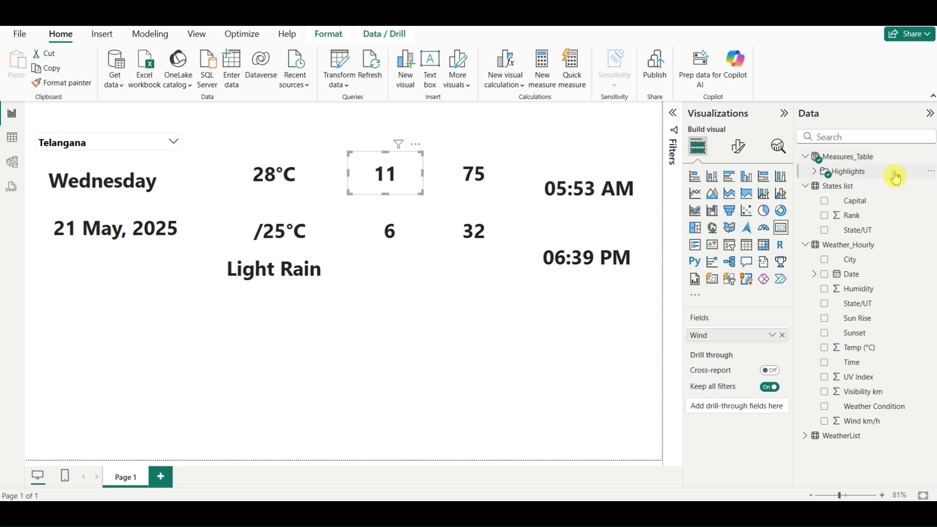
pyautogui.click(926, 161)
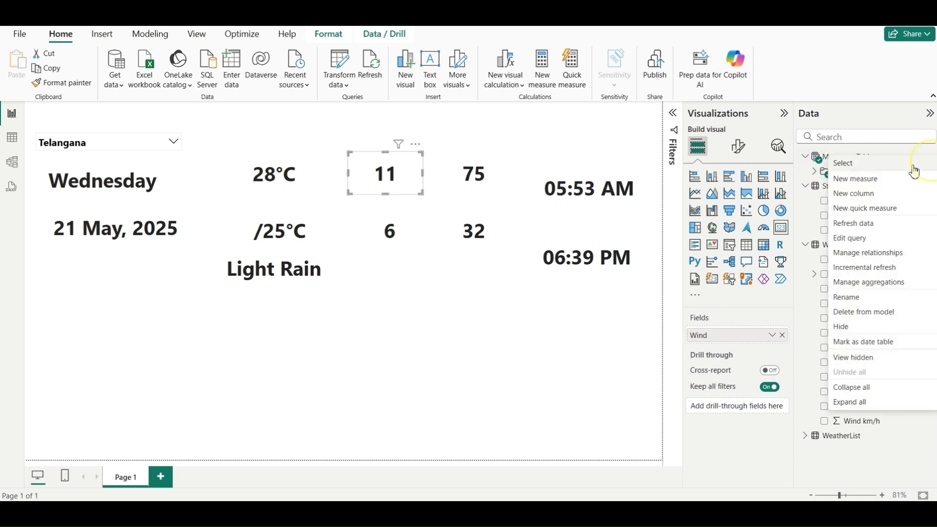
pyautogui.click(858, 179)
pyautogui.write('Icon_% = "%')
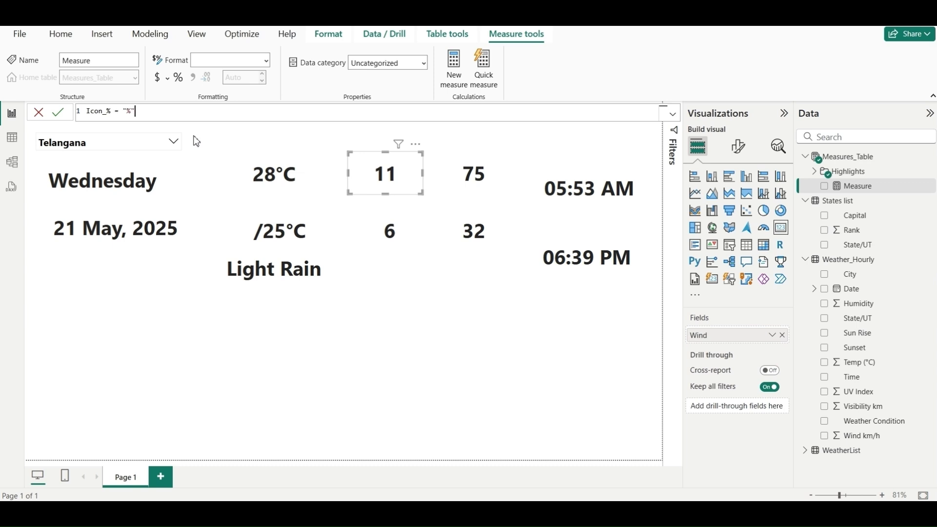
pyautogui.click(58, 112)
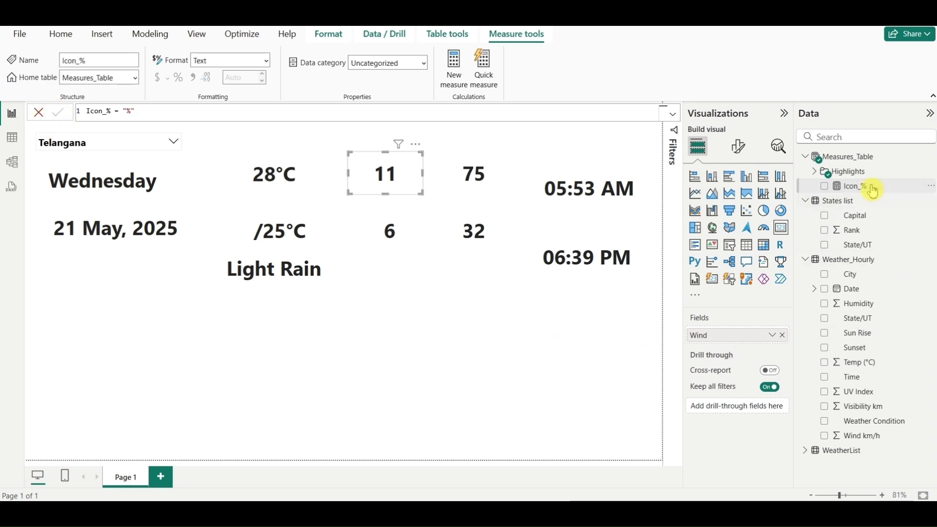
# Add another measure to Measures_Table, Icon_KM = "km", and commit it.
pyautogui.click(931, 164)
pyautogui.click(881, 182)
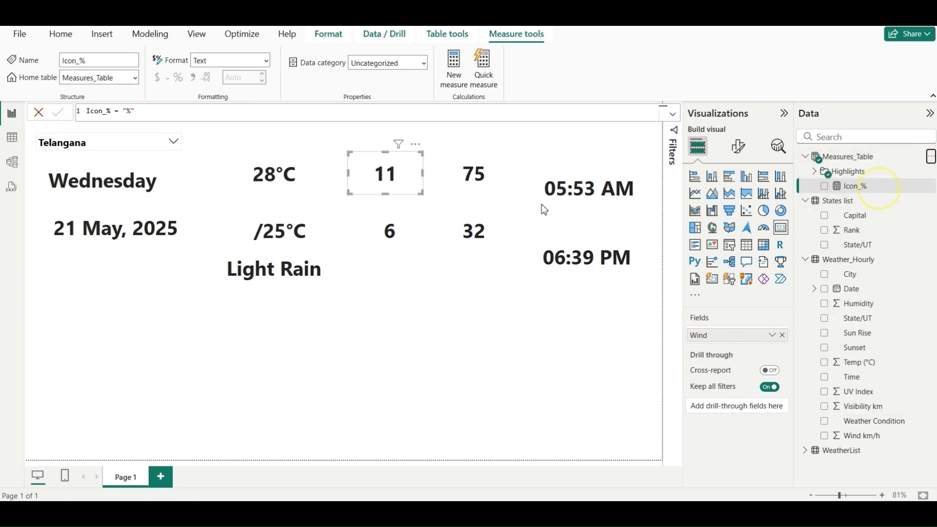
pyautogui.write('I')
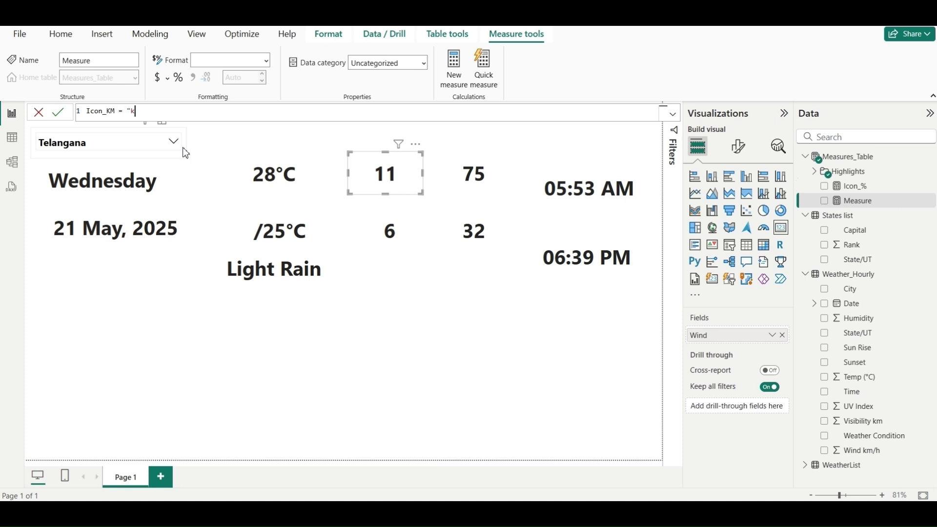
pyautogui.click(59, 111)
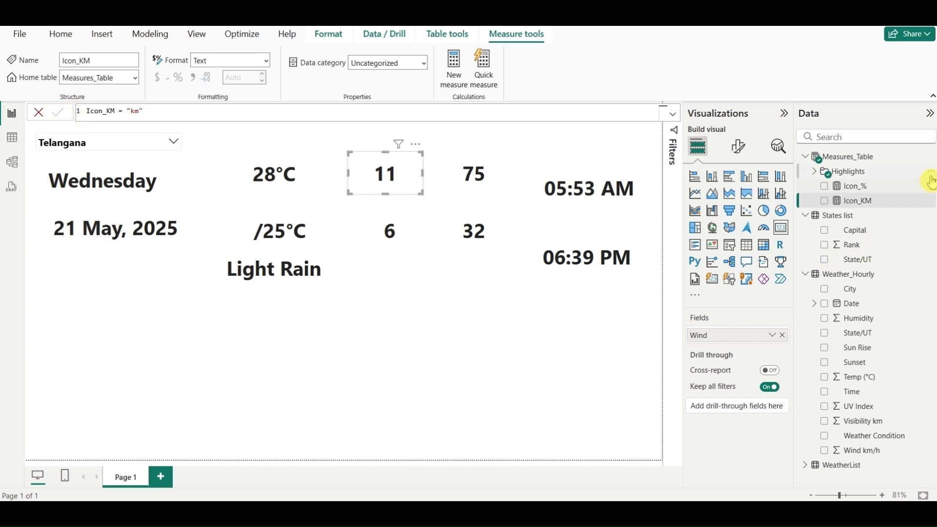
# Add a measure to Measures_Table for the speed unit, Icon_KMH = "km/h", and commit it.
pyautogui.click(931, 157)
pyautogui.click(886, 175)
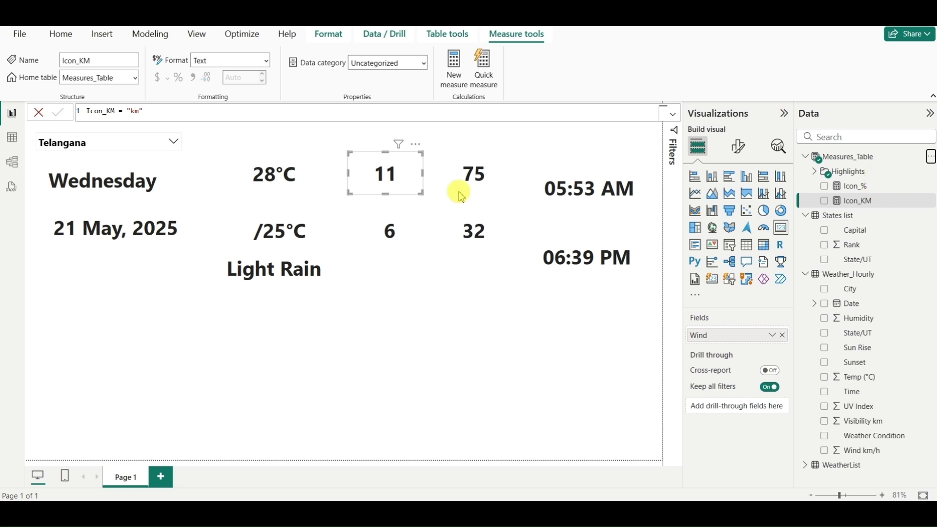
pyautogui.hotkey('ctrl', 'a')
pyautogui.press('BackSpace')
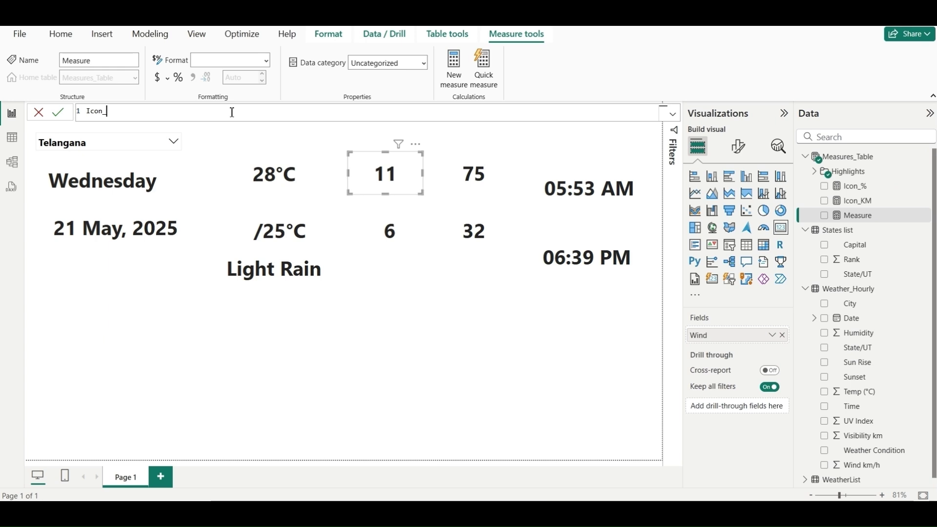
pyautogui.write('Icon_KMH')
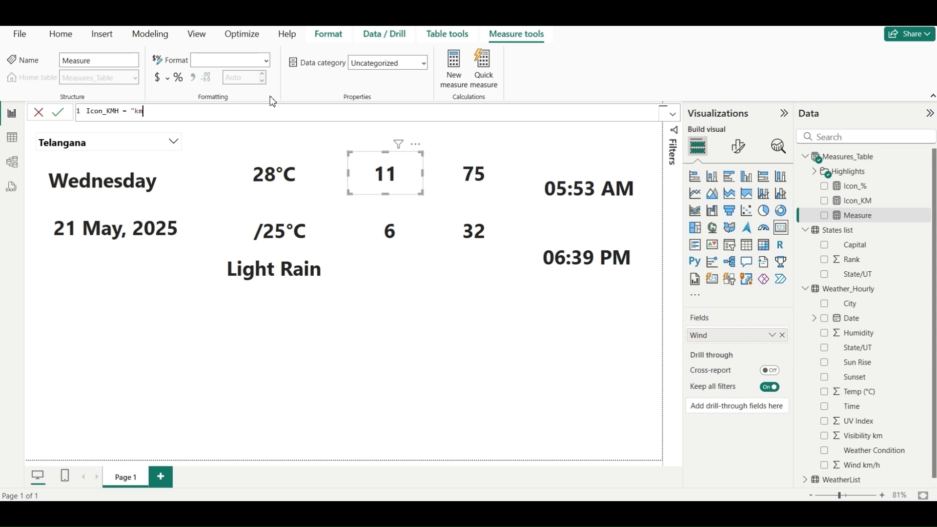
pyautogui.write(' = "km/h"')
pyautogui.click(57, 111)
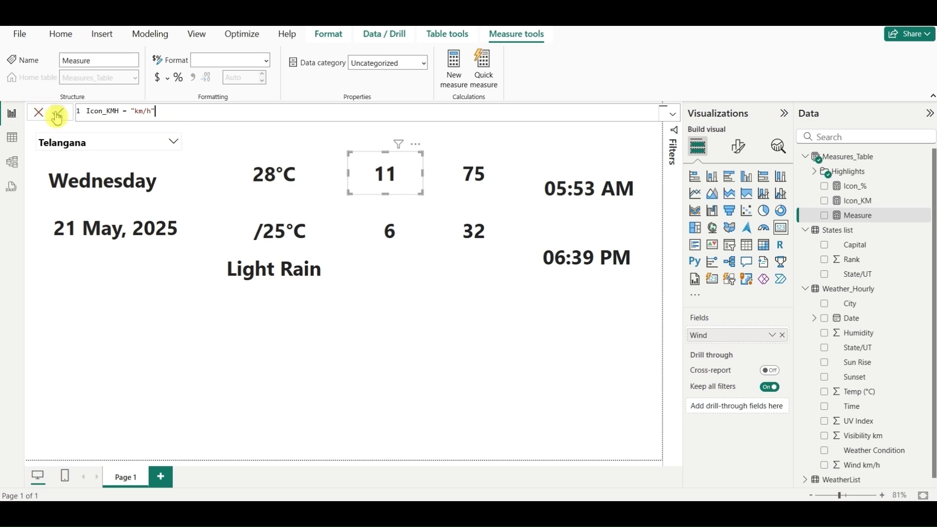
# Add a measure to Measures_Table for the UV label, Icon_UV = "UV", and commit it.
pyautogui.click(928, 162)
pyautogui.press('Escape')
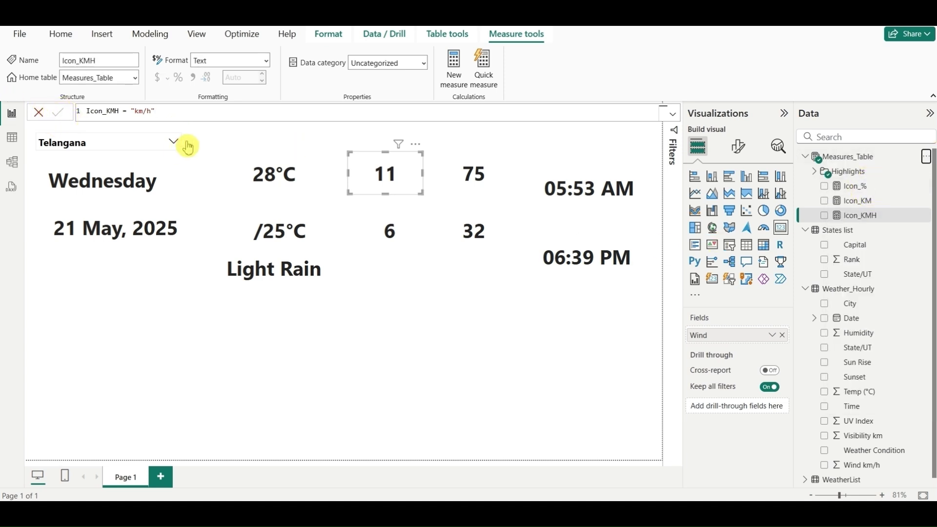
pyautogui.write('I')
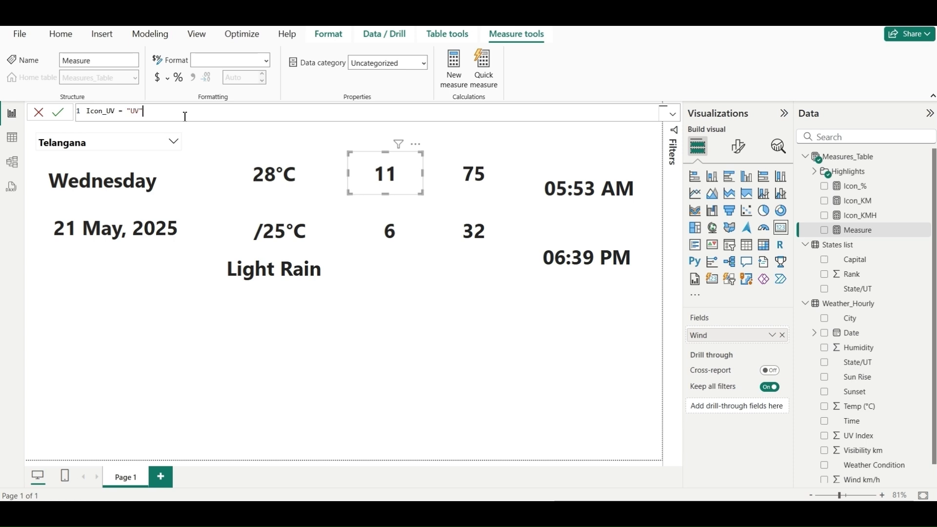
pyautogui.click(58, 112)
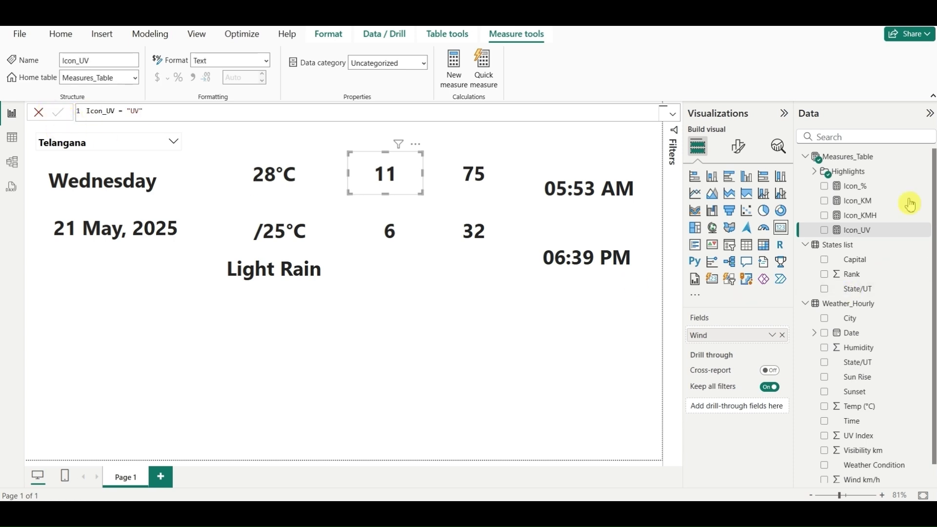
# Duplicate the Wind card, replace the copy's field with Icon_%, and shrink and place it just right of the humidity value.
pyautogui.click(398, 181)
pyautogui.hotkey('ctrl', 'c')
pyautogui.hotkey('ctrl', 'v')
pyautogui.moveTo(398, 181); pyautogui.dragTo(414, 204)
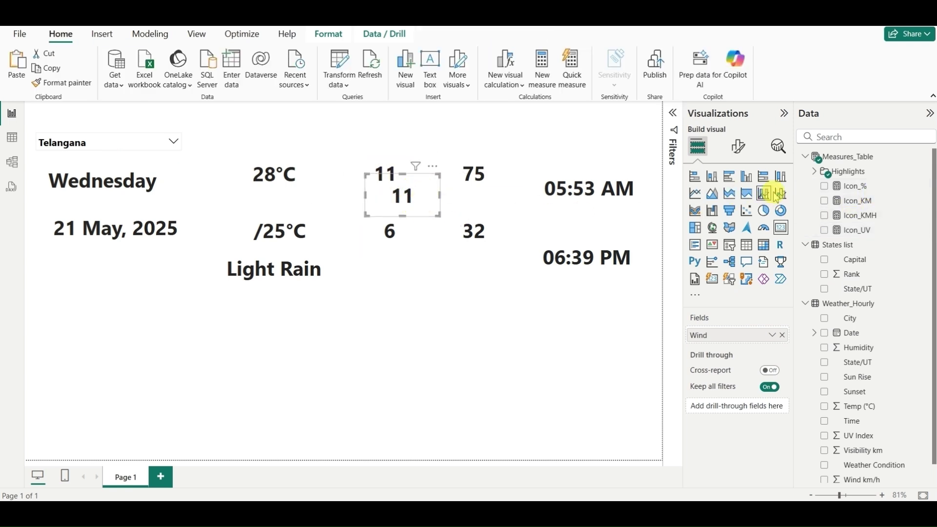
pyautogui.moveTo(851, 186); pyautogui.dragTo(779, 335)
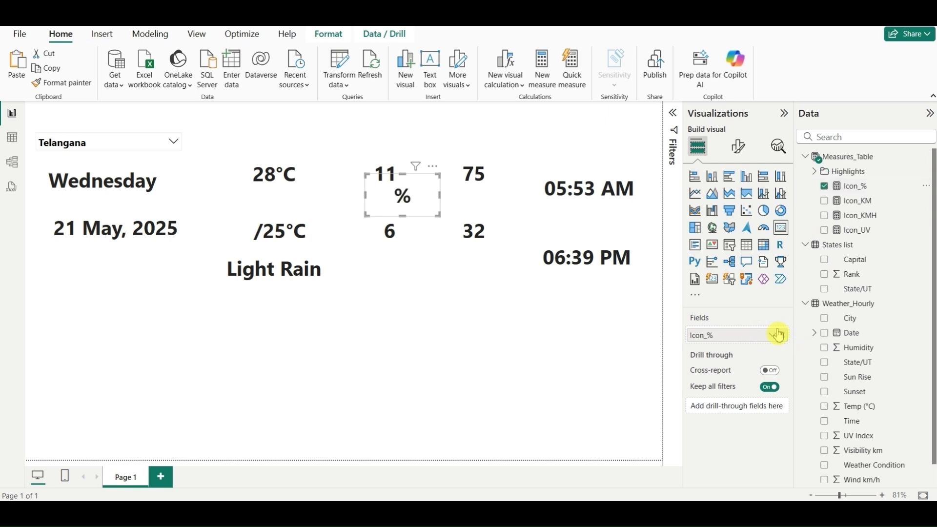
pyautogui.moveTo(432, 215); pyautogui.dragTo(518, 196)
# Reduce the callout value font size of the percent-sign card to 20.
pyautogui.click(739, 146)
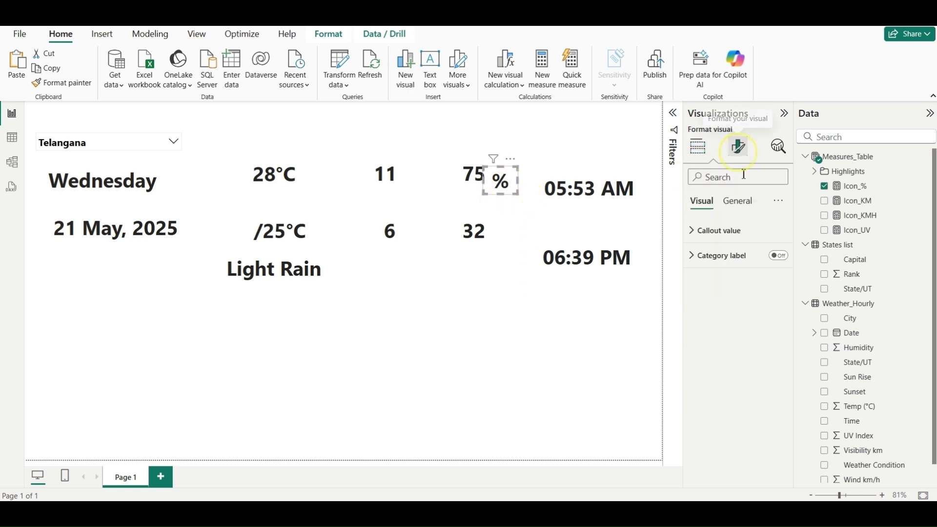
pyautogui.click(751, 233)
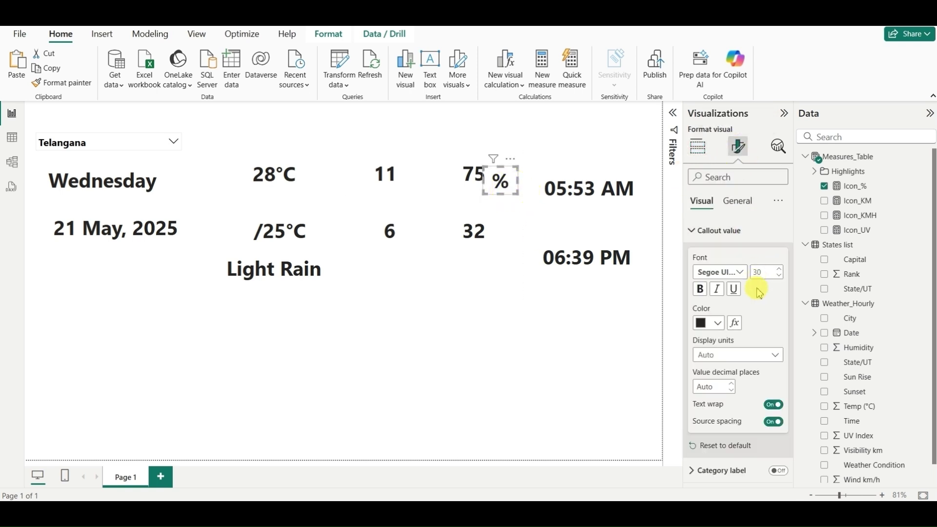
pyautogui.click(779, 276)
pyautogui.click(778, 276)
pyautogui.click(779, 276)
pyautogui.click(778, 276)
pyautogui.click(779, 276)
pyautogui.click(778, 276)
# Duplicate the percent-sign card beside the visibility value and replace the copy's field with Icon_KM.
pyautogui.moveTo(496, 178); pyautogui.dragTo(501, 235)
pyautogui.hotkey('ctrl', 'c')
pyautogui.hotkey('ctrl', 'v')
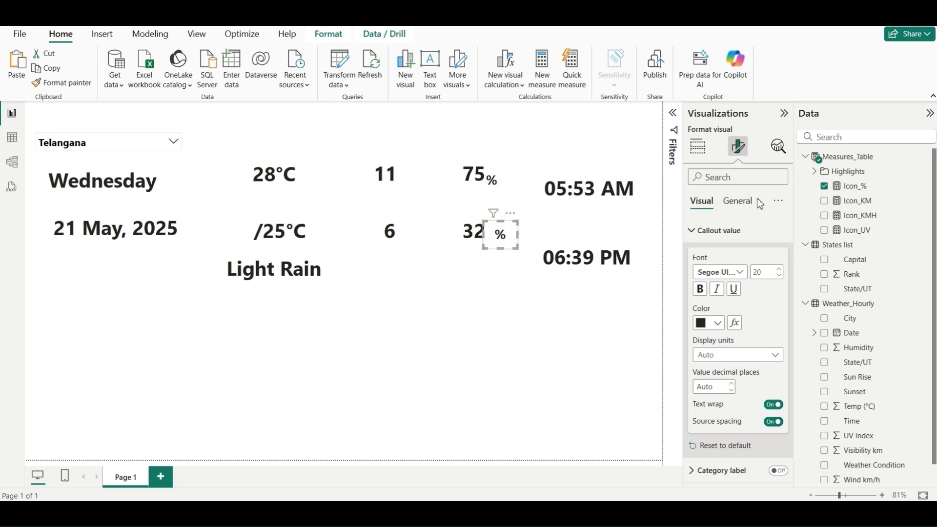
pyautogui.moveTo(857, 201); pyautogui.dragTo(500, 234)
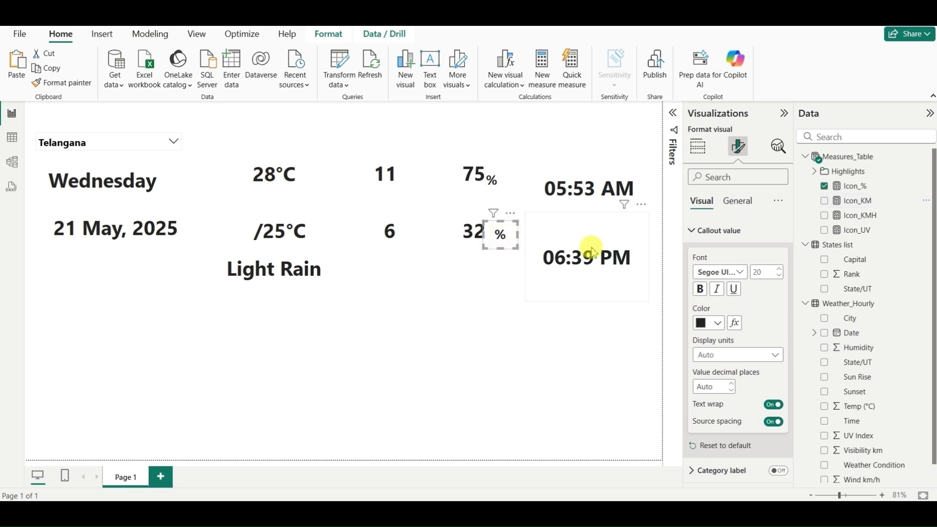
pyautogui.click(697, 147)
pyautogui.moveTo(851, 201); pyautogui.dragTo(738, 337)
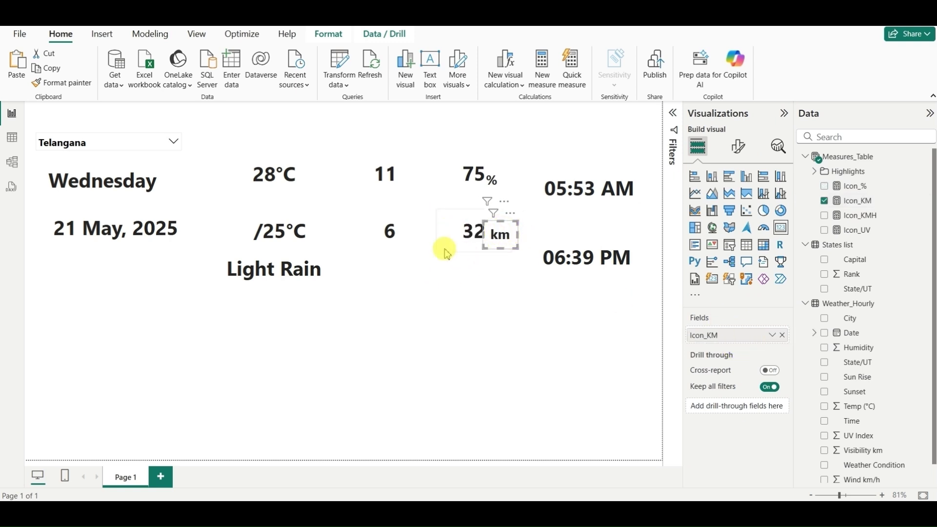
# Place a copy of the unit card beside the UV index value and replace its field with Icon_UV.
pyautogui.hotkey('ctrl', 'v')
pyautogui.moveTo(500, 243); pyautogui.dragTo(415, 235)
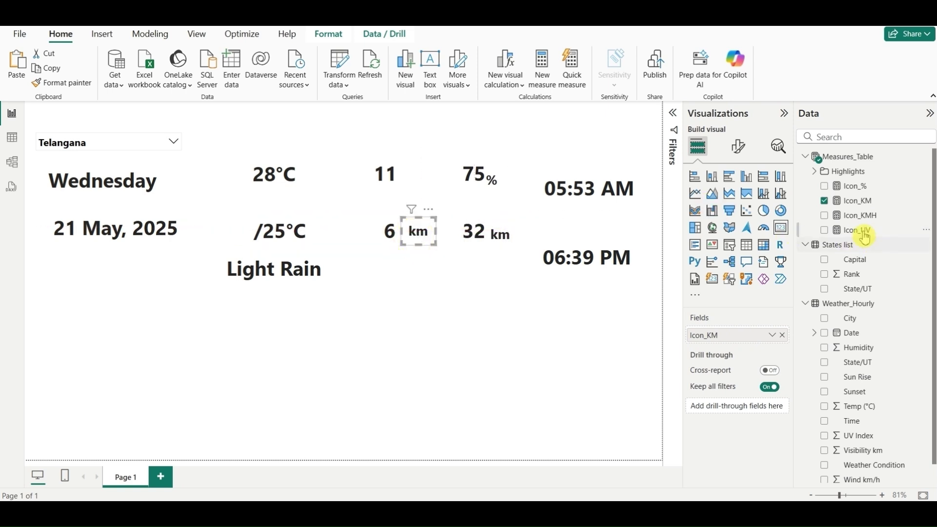
pyautogui.moveTo(860, 233); pyautogui.dragTo(758, 336)
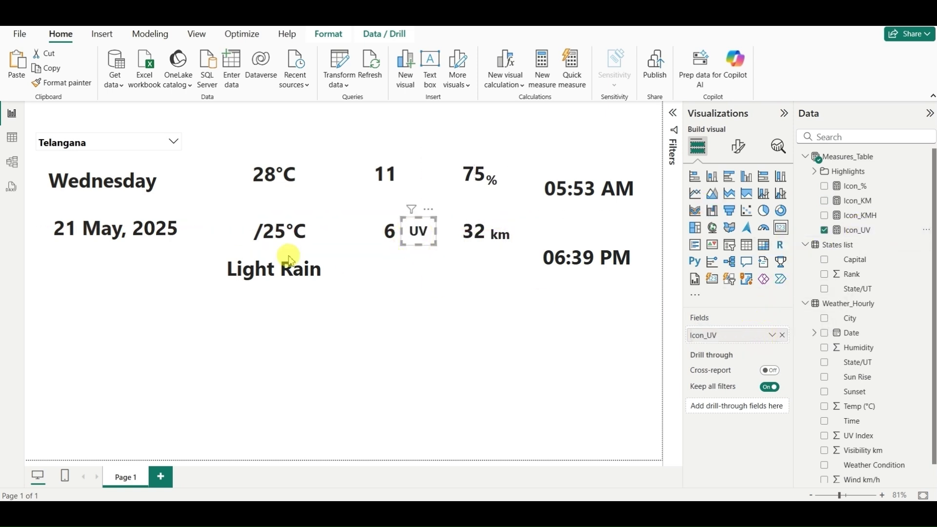
# Duplicate the UV label card beside the wind value, replace the copy's field with Icon_KMH and enlarge it to fit the text.
pyautogui.hotkey('ctrl', 'c')
pyautogui.hotkey('ctrl', 'v')
pyautogui.moveTo(419, 237); pyautogui.dragTo(409, 181)
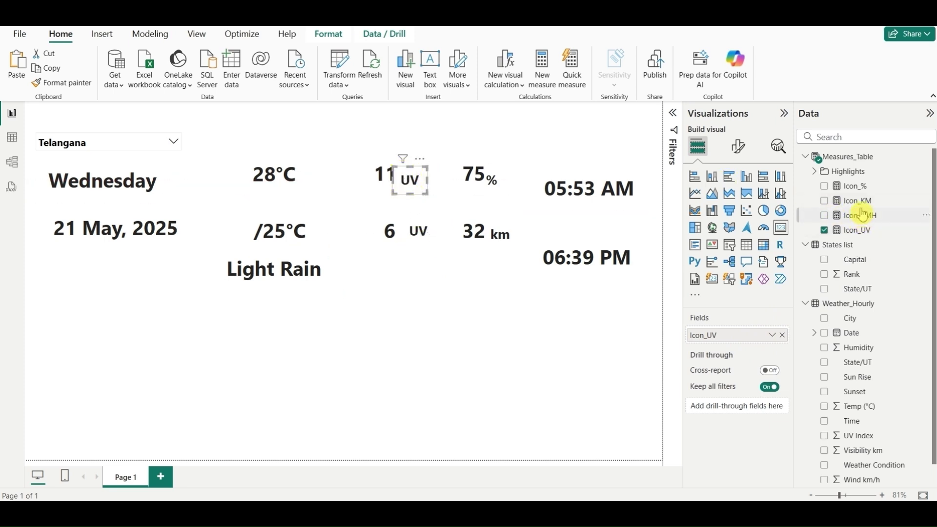
pyautogui.moveTo(862, 215); pyautogui.dragTo(752, 331)
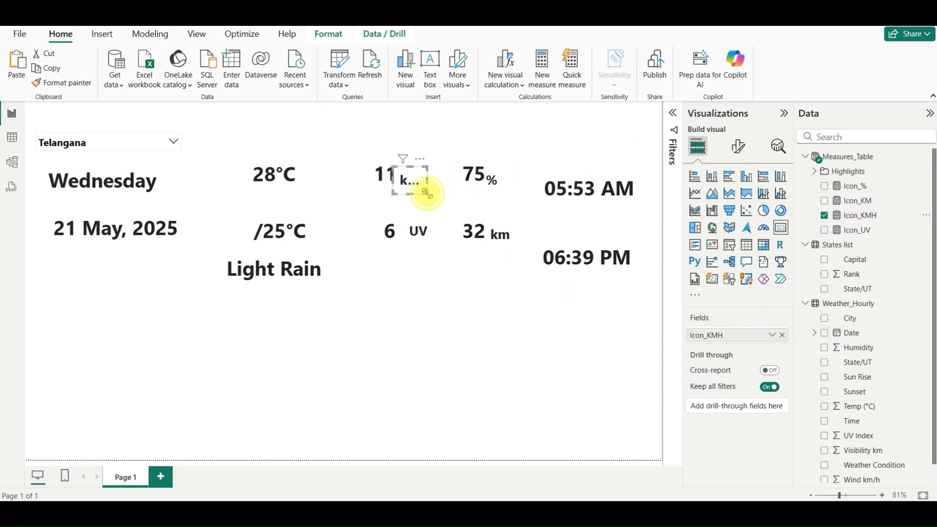
pyautogui.moveTo(428, 194); pyautogui.dragTo(430, 190)
pyautogui.click(432, 276)
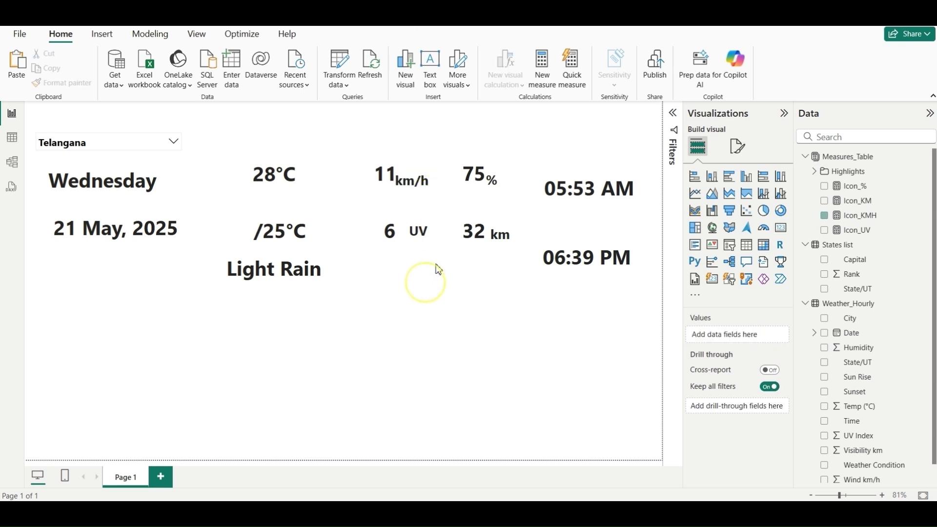
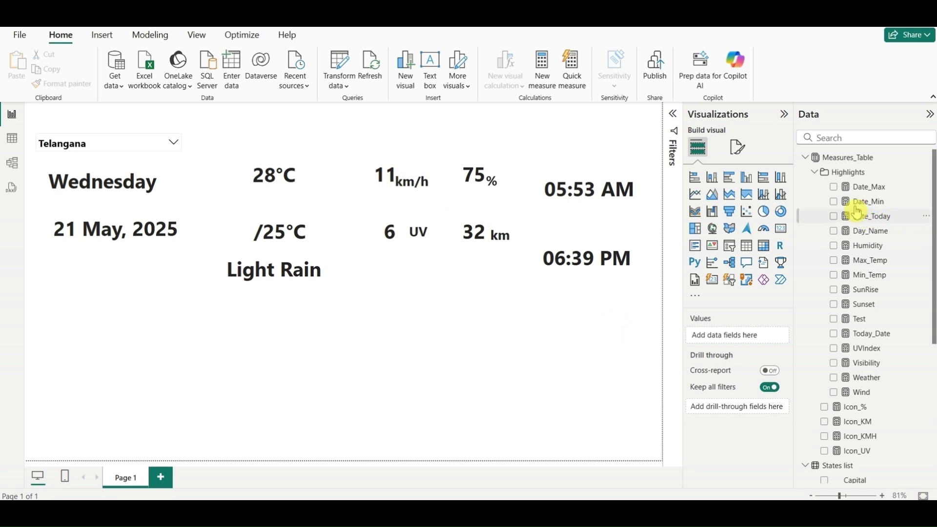
# Create a measure named 1_Day in Measures_Table with a variable val1 set to [Today_Date].
pyautogui.click(926, 157)
pyautogui.click(848, 181)
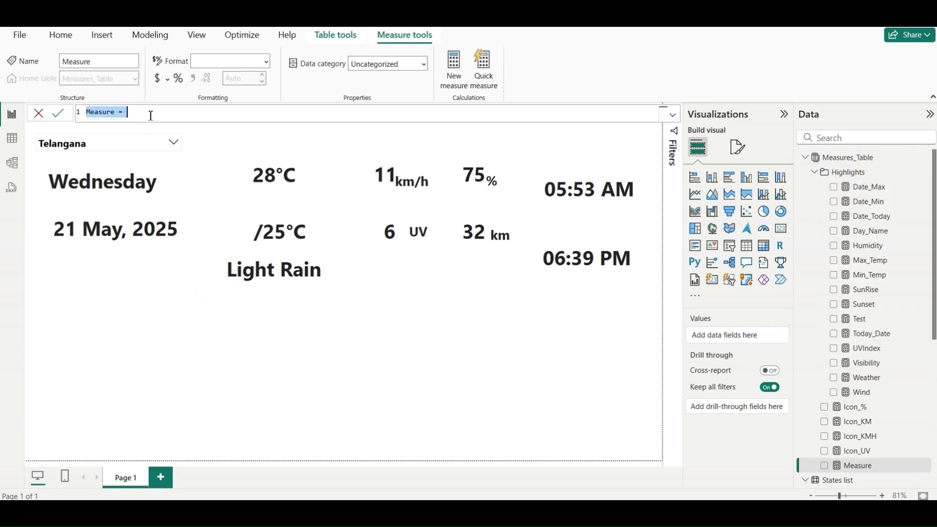
pyautogui.write('1_Day')
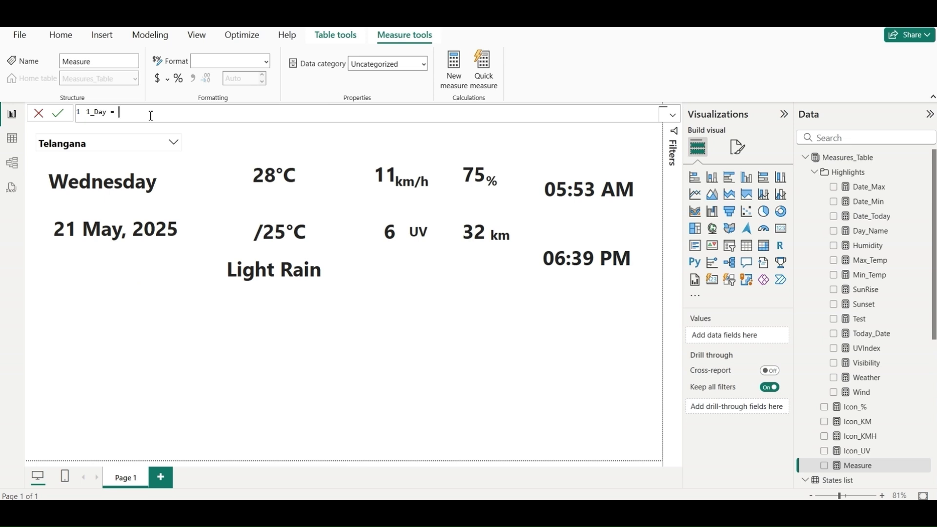
pyautogui.hotkey('shift', 'Return')
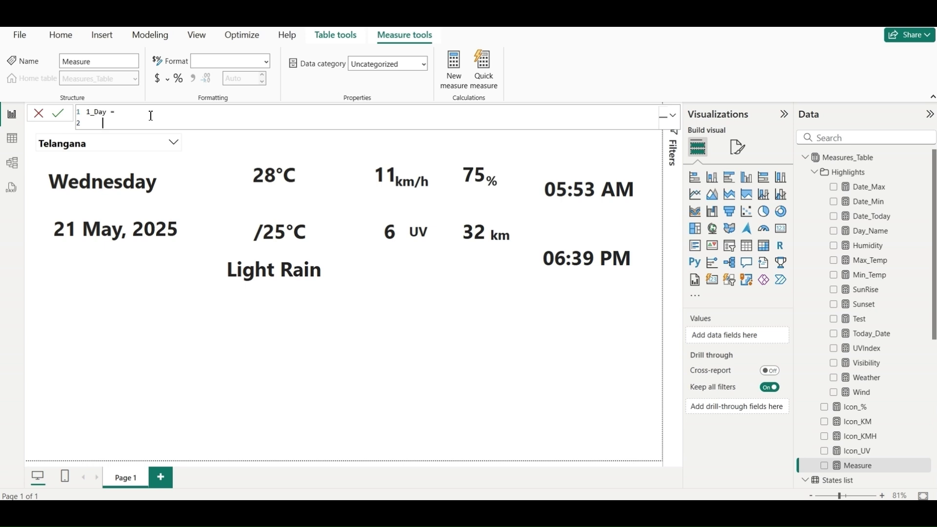
pyautogui.write('Var')
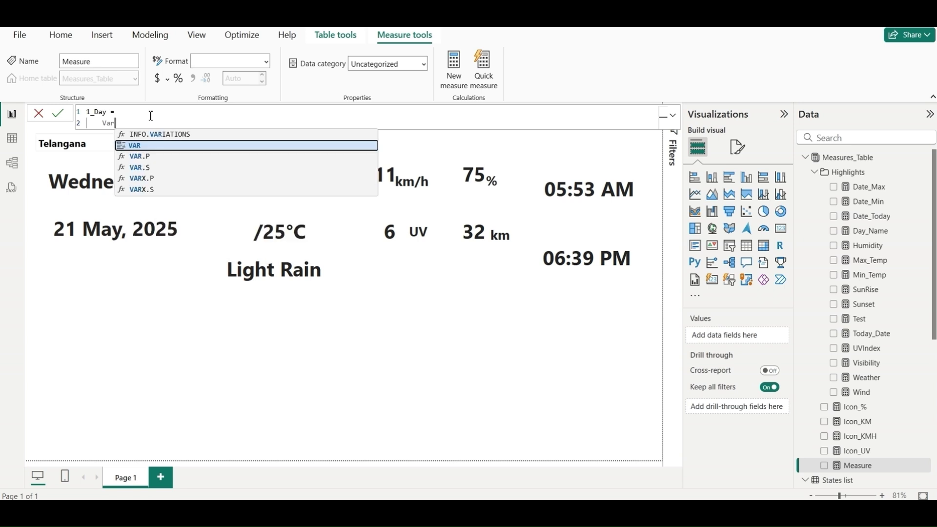
pyautogui.press('Tab')
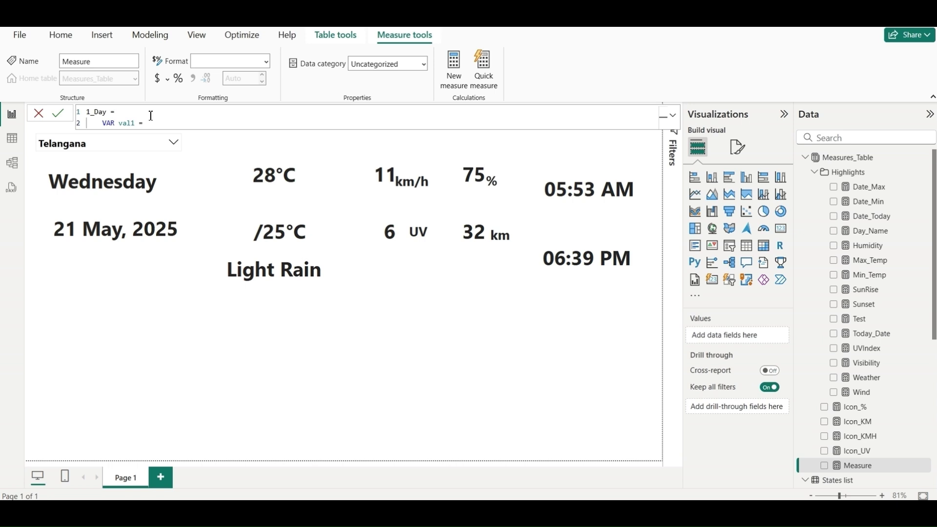
pyautogui.write('T')
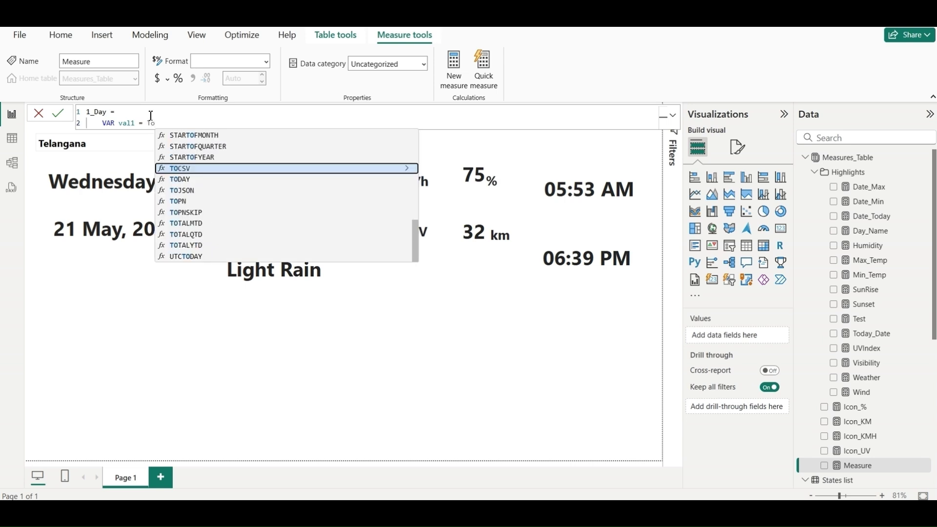
pyautogui.press('BackSpace')
pyautogui.write('[')
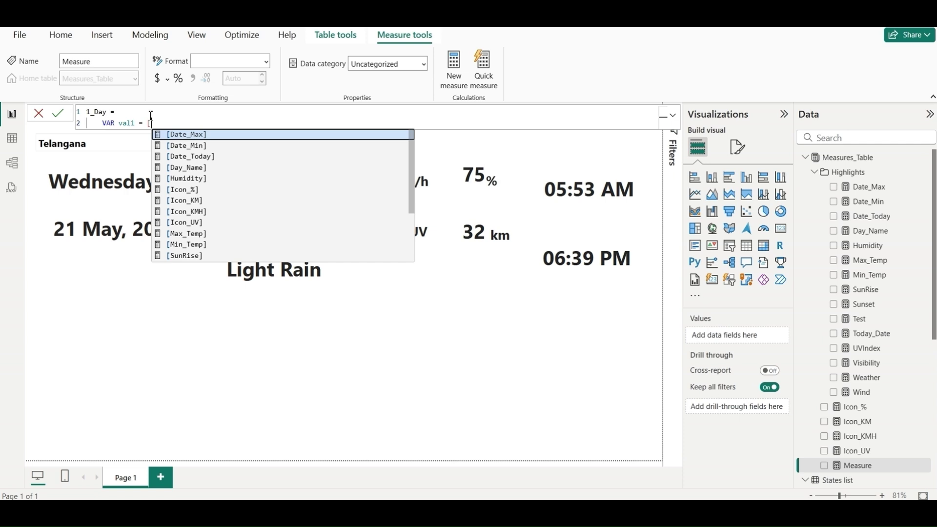
pyautogui.write('t')
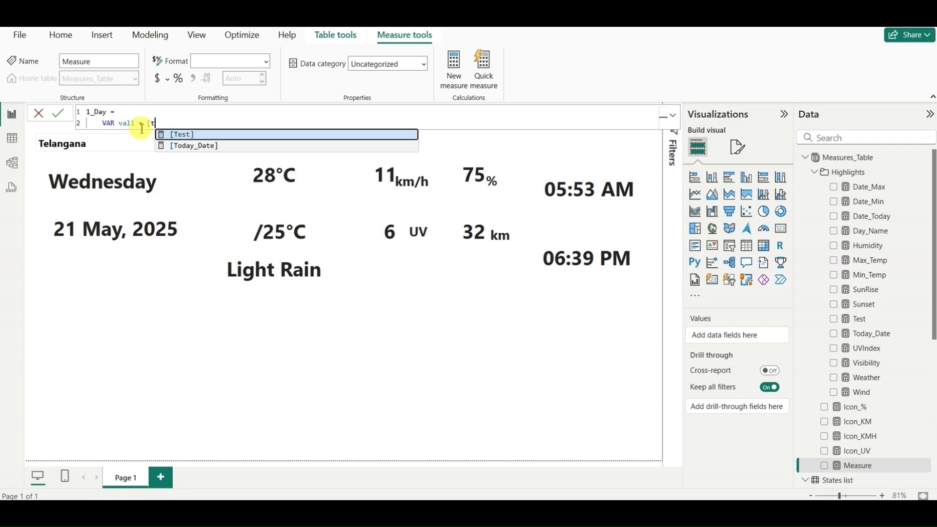
pyautogui.click(176, 145)
pyautogui.hotkey('shift', 'Return')
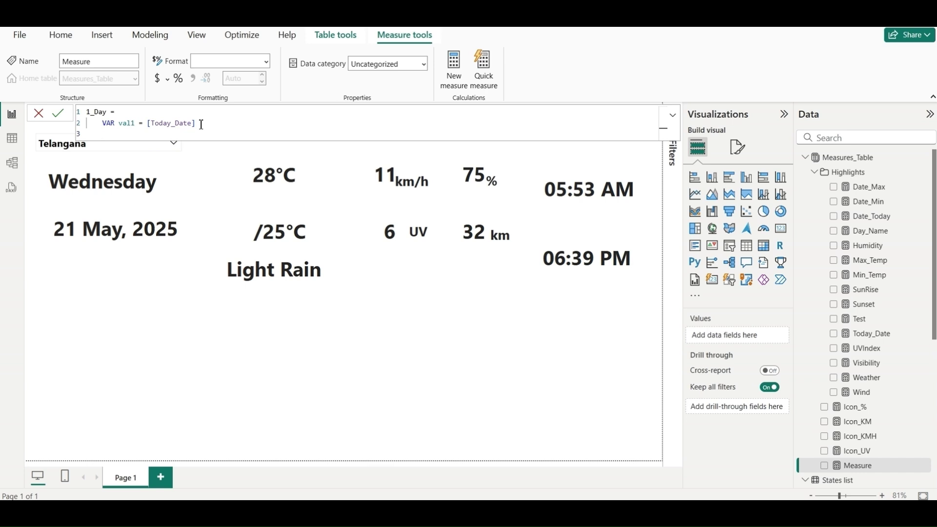
# Add a RETURN clause giving val1 to the 1_Day measure and commit the formula.
pyautogui.write('Retu')
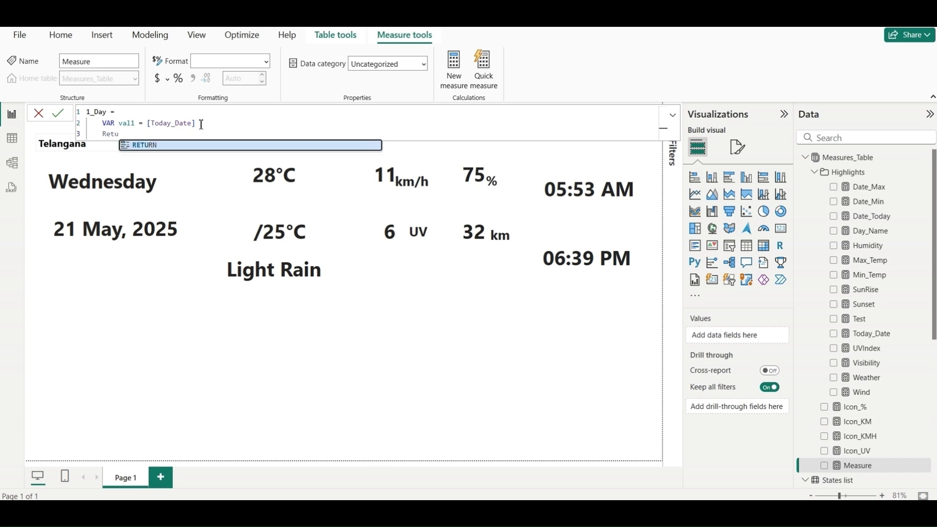
pyautogui.press('Tab')
pyautogui.hotkey('shift', 'Return')
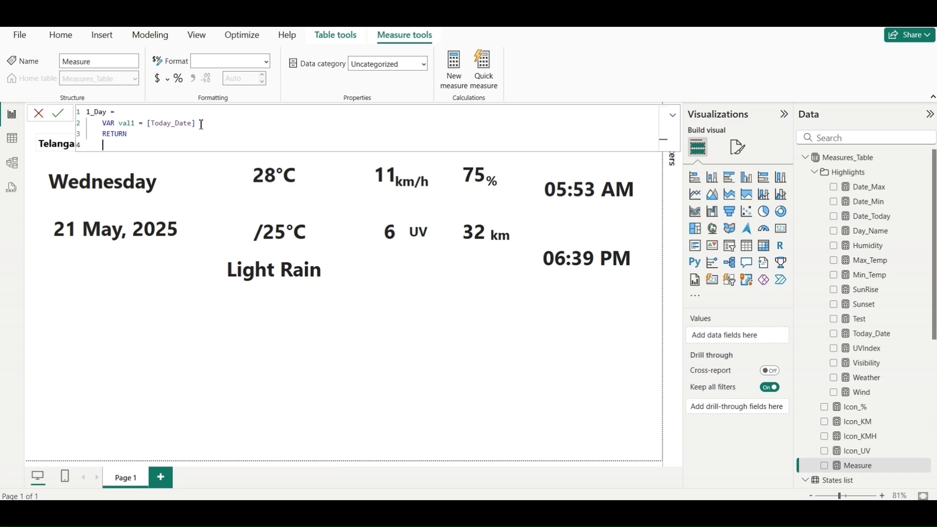
pyautogui.write('val1')
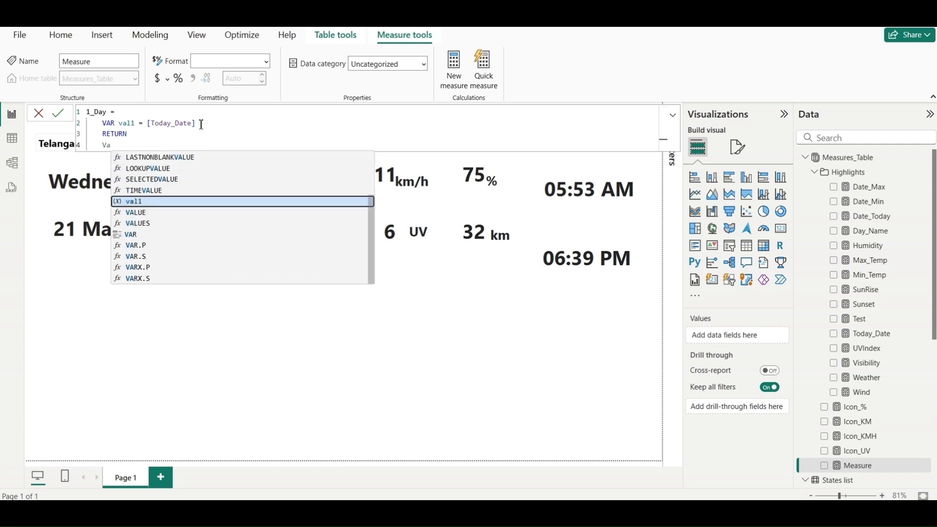
pyautogui.click(58, 114)
# Place 1_Day on the empty lower area of the canvas as a card and widen it to fit the full date.
pyautogui.moveTo(827, 172); pyautogui.dragTo(533, 389)
pyautogui.click(780, 228)
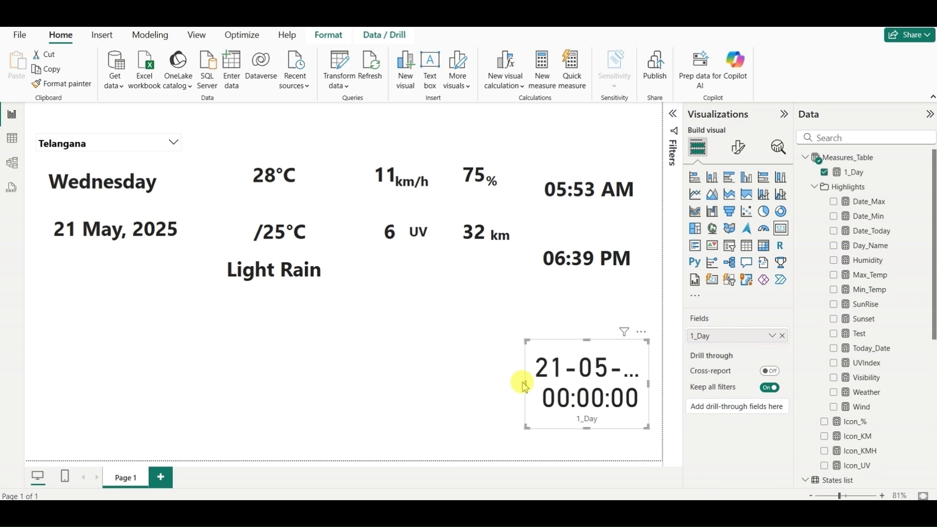
pyautogui.moveTo(525, 383); pyautogui.dragTo(409, 381)
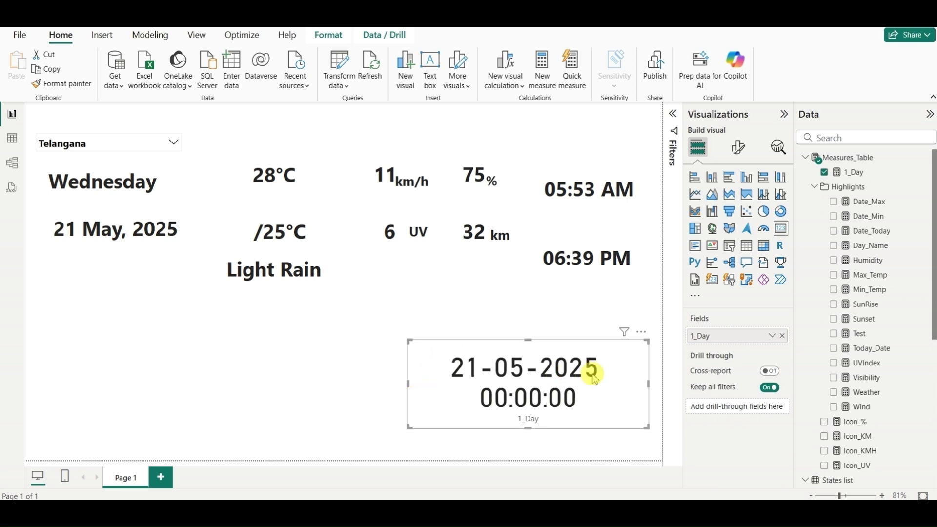
# Add a second variable val2 = FORMAT(val1,"DDD") to the 1_Day measure and commit the formula.
pyautogui.click(854, 175)
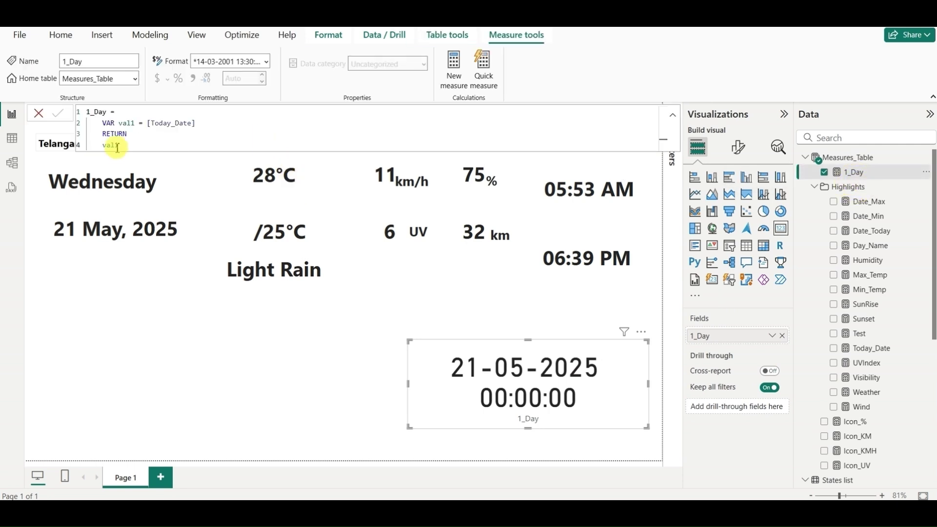
pyautogui.click(220, 127)
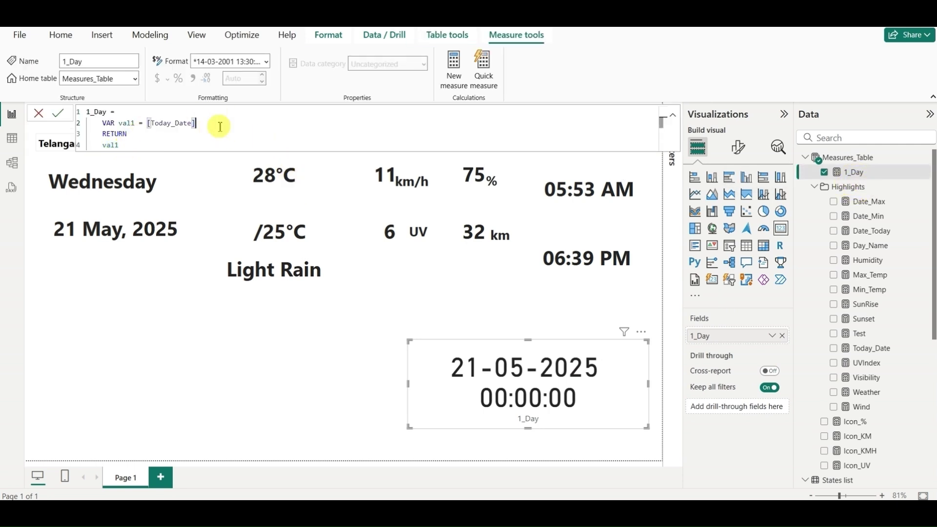
pyautogui.press('Return')
pyautogui.write('VAR val')
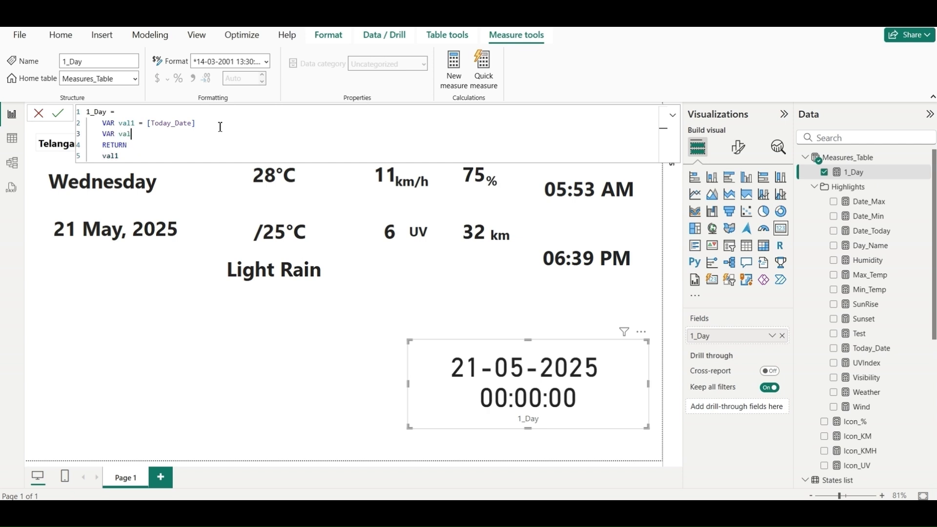
pyautogui.write('2 = FORMAT(')
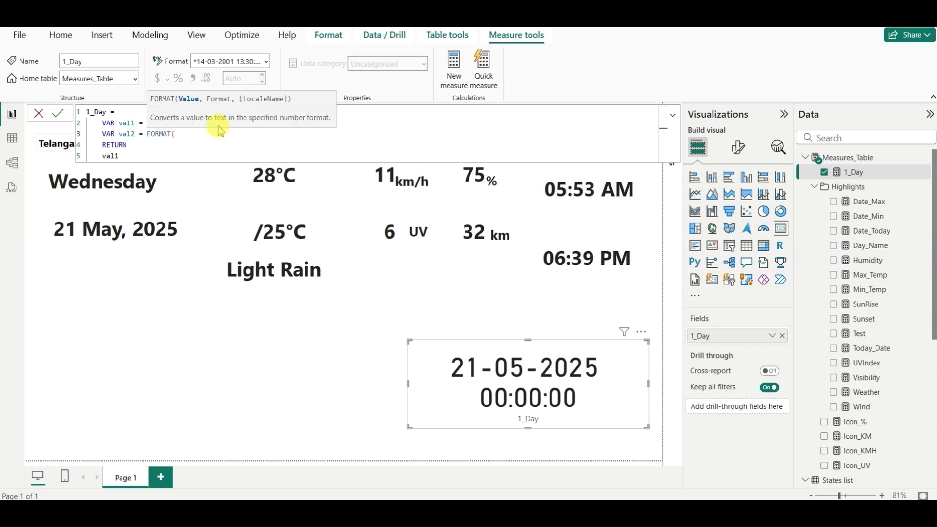
pyautogui.write('val')
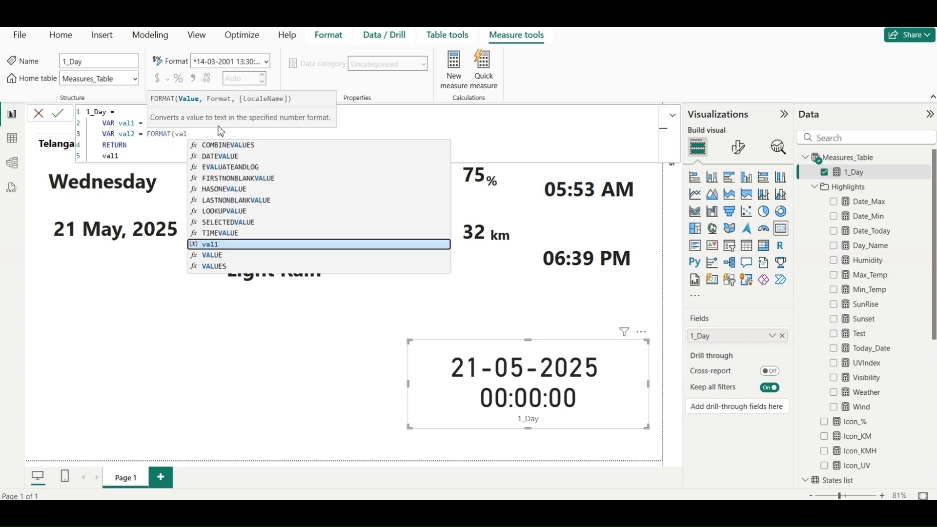
pyautogui.write('1')
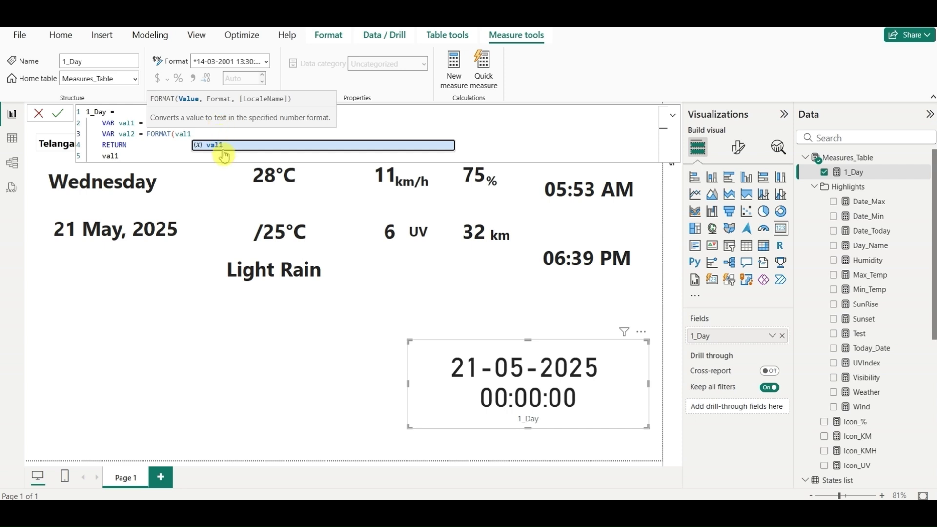
pyautogui.click(223, 147)
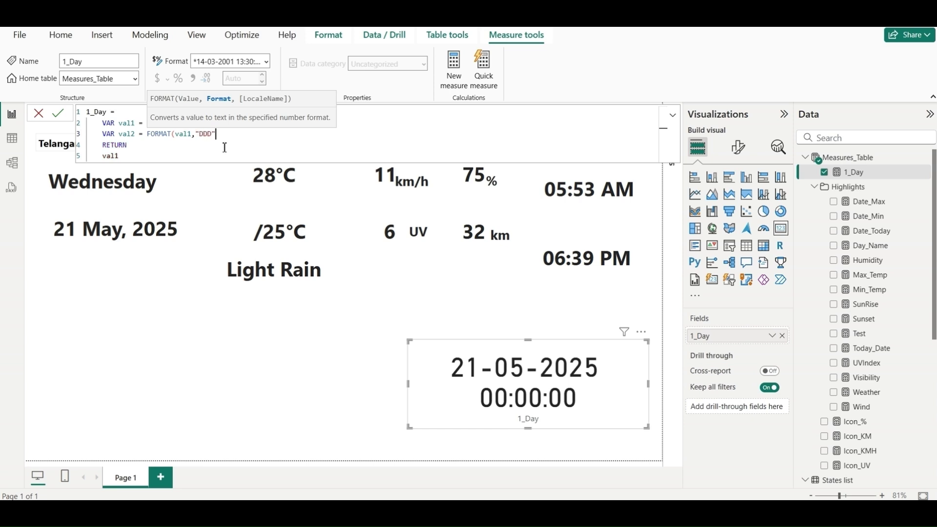
pyautogui.write(')')
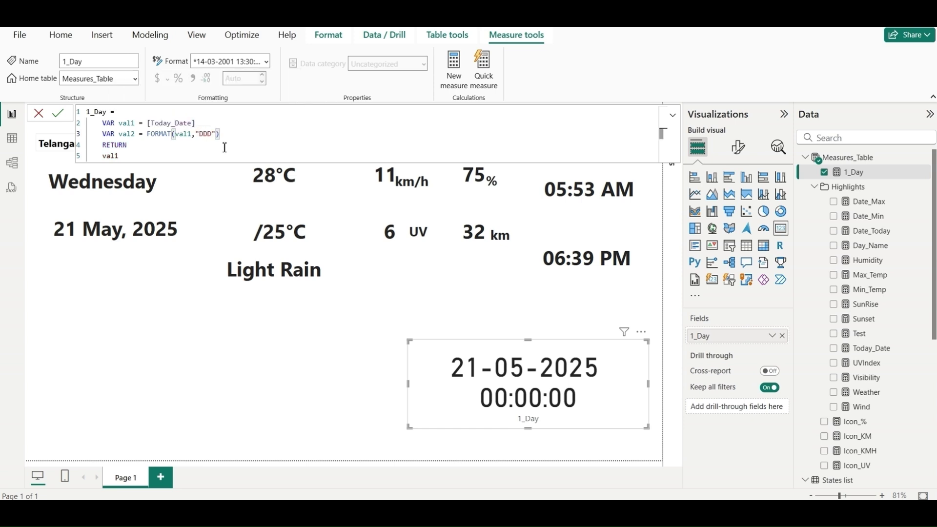
pyautogui.click(59, 113)
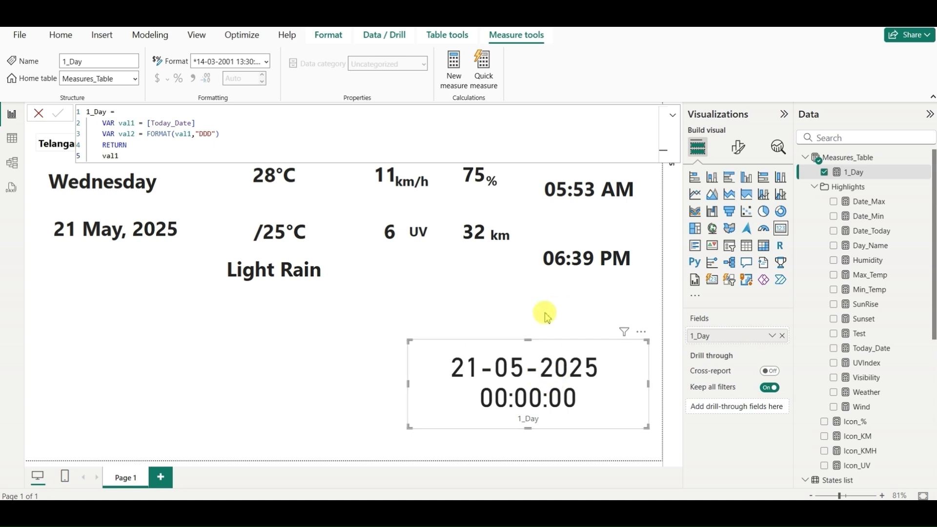
# Make the 1_Day measure return val2 and shift its card toward the middle of the canvas.
pyautogui.click(117, 156)
pyautogui.press('BackSpace')
pyautogui.write('2')
pyautogui.press('Escape')
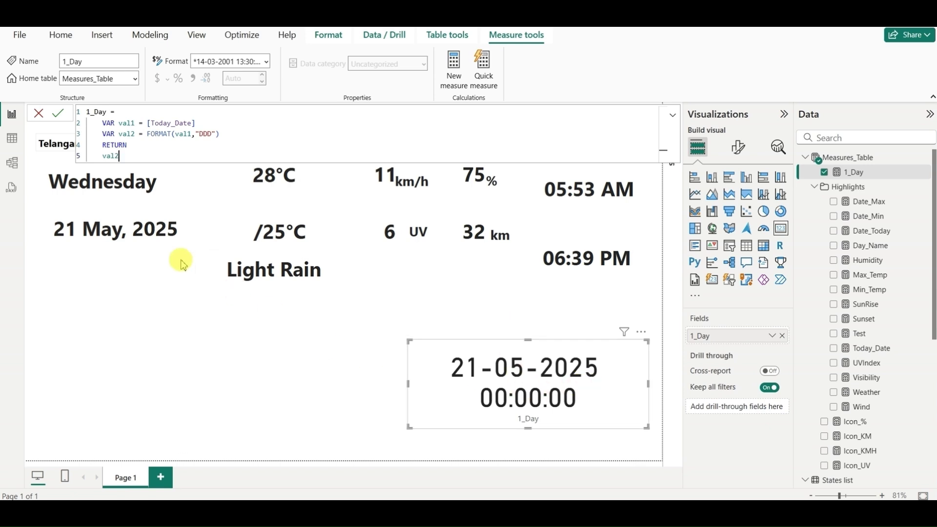
pyautogui.click(59, 120)
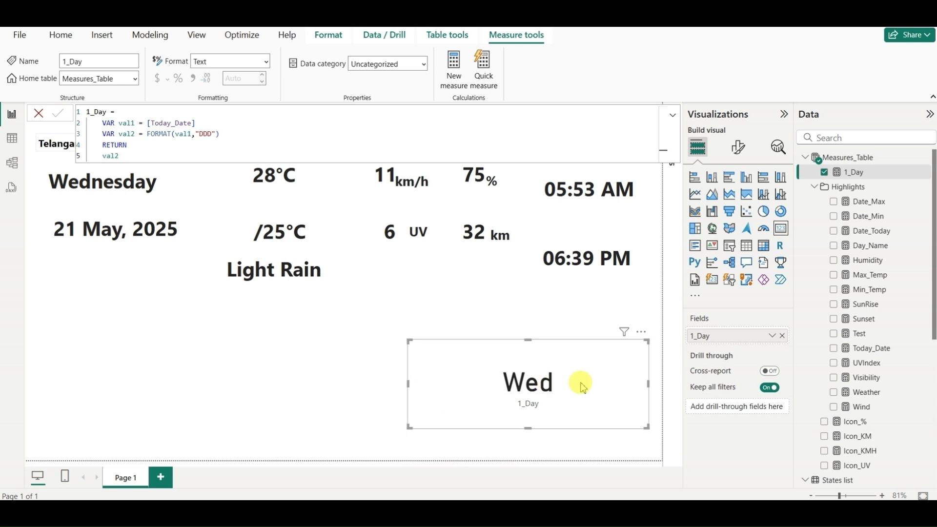
pyautogui.moveTo(571, 388); pyautogui.dragTo(485, 378)
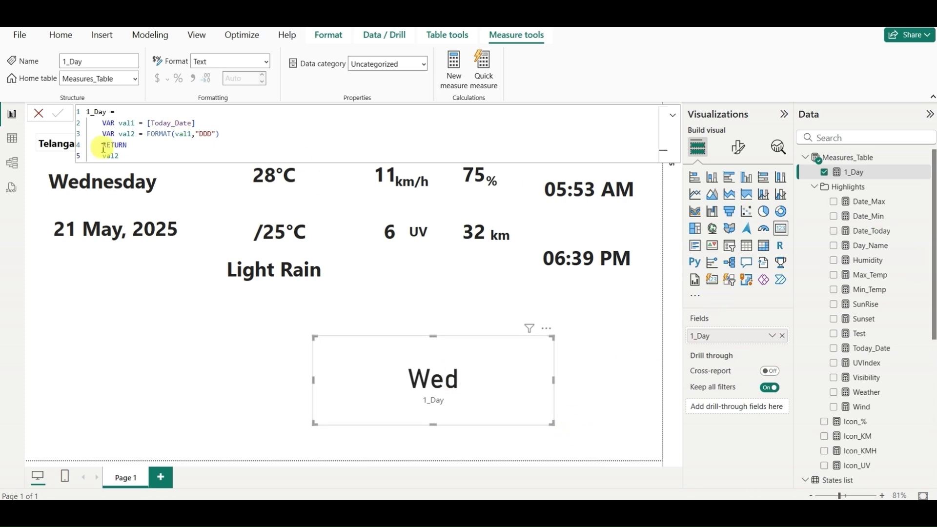
# Replace the returned val2 in the 1_Day measure with the text "Today" and commit the formula.
pyautogui.click(131, 156)
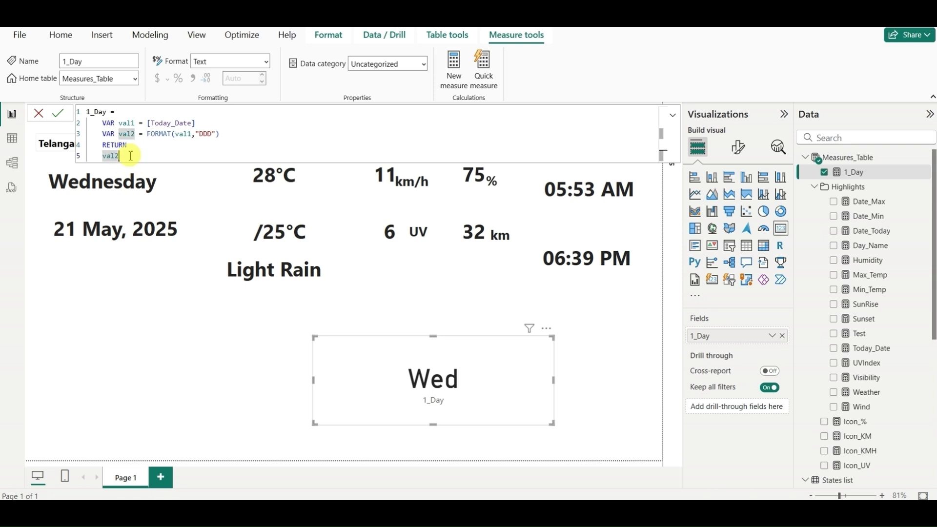
pyautogui.press('BackSpace')
pyautogui.press('BackSpace')
pyautogui.press('BackSpace')
pyautogui.press('BackSpace')
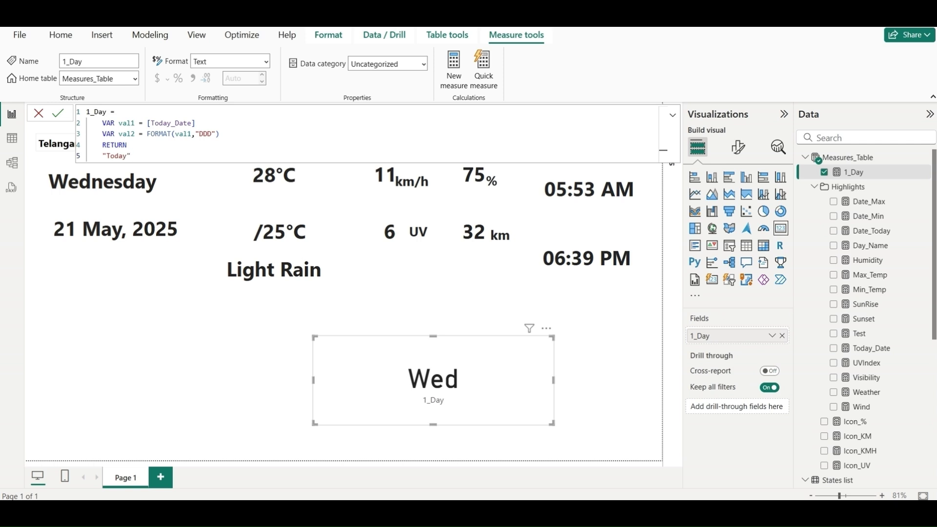
pyautogui.click(58, 114)
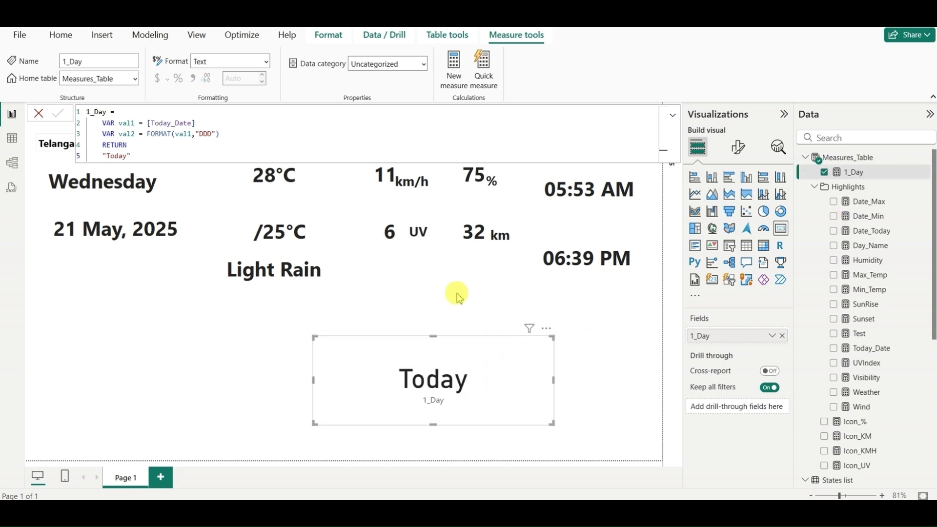
# Duplicate the sunset time card and place the copy below the weather description.
pyautogui.click(569, 268)
pyautogui.hotkey('ctrl', 'c')
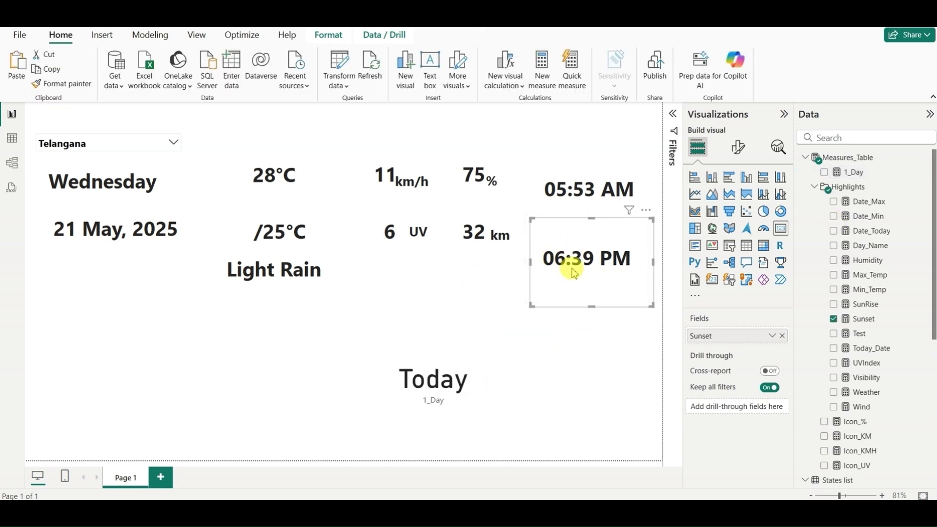
pyautogui.hotkey('ctrl', 'v')
pyautogui.moveTo(575, 266); pyautogui.dragTo(363, 353)
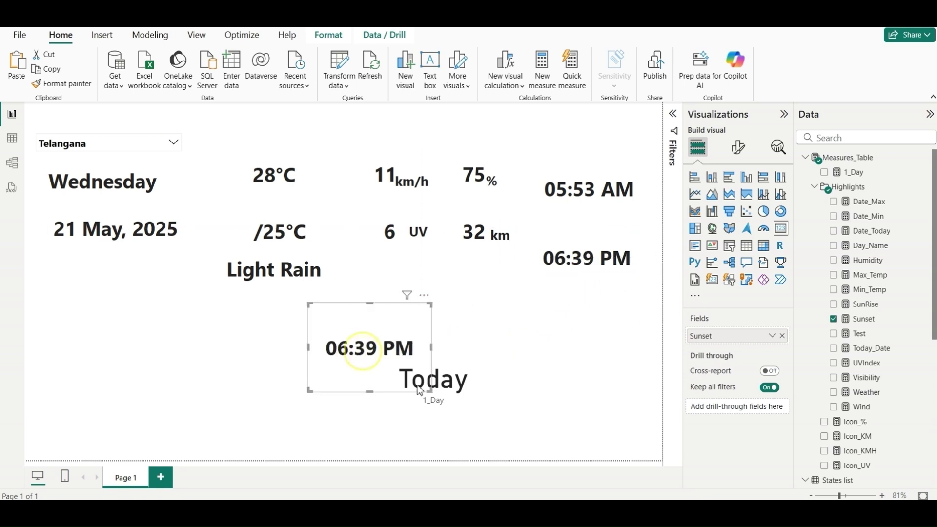
# Delete the unformatted 1_Day card that overlaps the sunset card copy.
pyautogui.press('Delete')
pyautogui.click(475, 371)
pyautogui.press('Delete')
# Shrink the copied sunset card to fit its text and replace its field with 1_Day.
pyautogui.click(410, 385)
pyautogui.moveTo(430, 389); pyautogui.dragTo(412, 345)
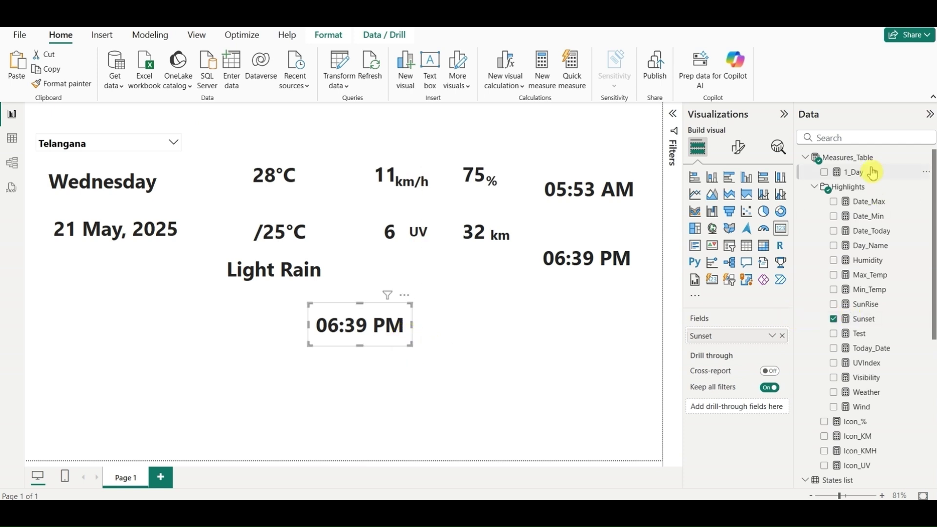
pyautogui.moveTo(850, 174); pyautogui.dragTo(742, 334)
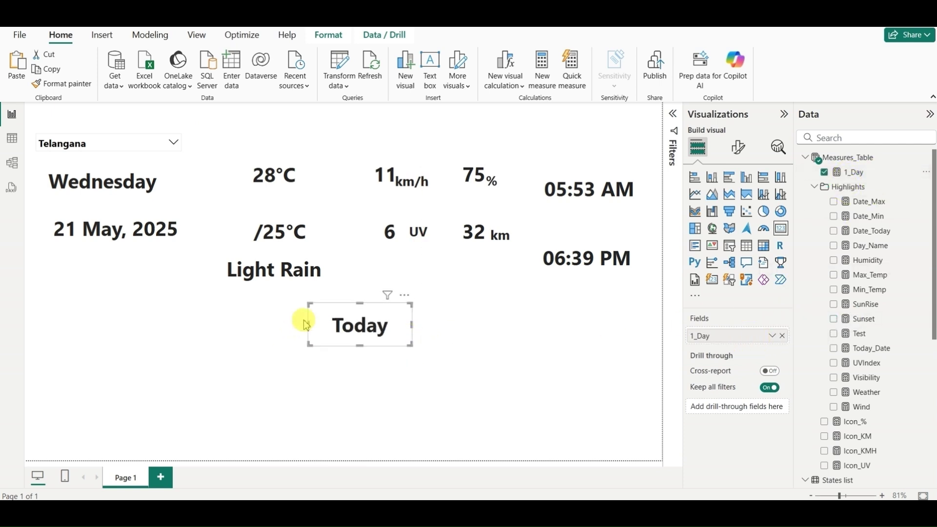
# Set the callout font size of the Today card to 18 and shrink the card around its text.
pyautogui.click(738, 147)
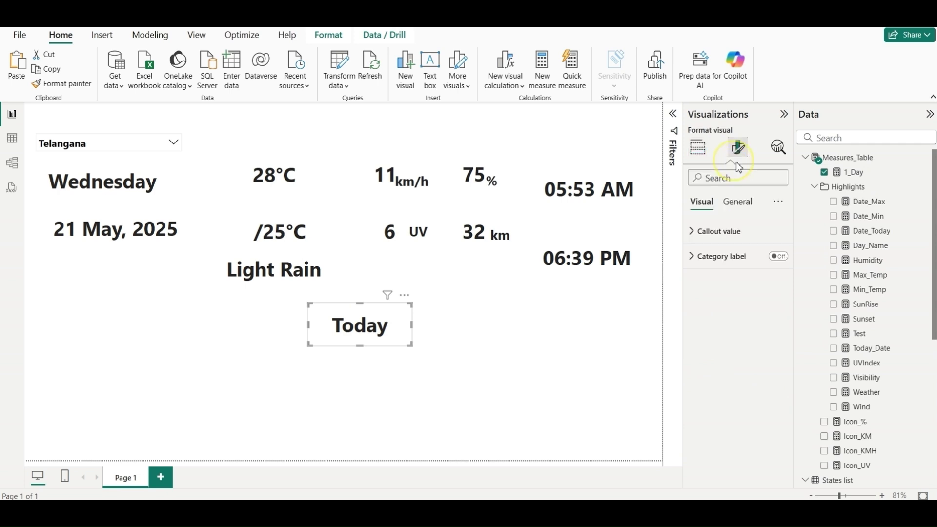
pyautogui.click(736, 229)
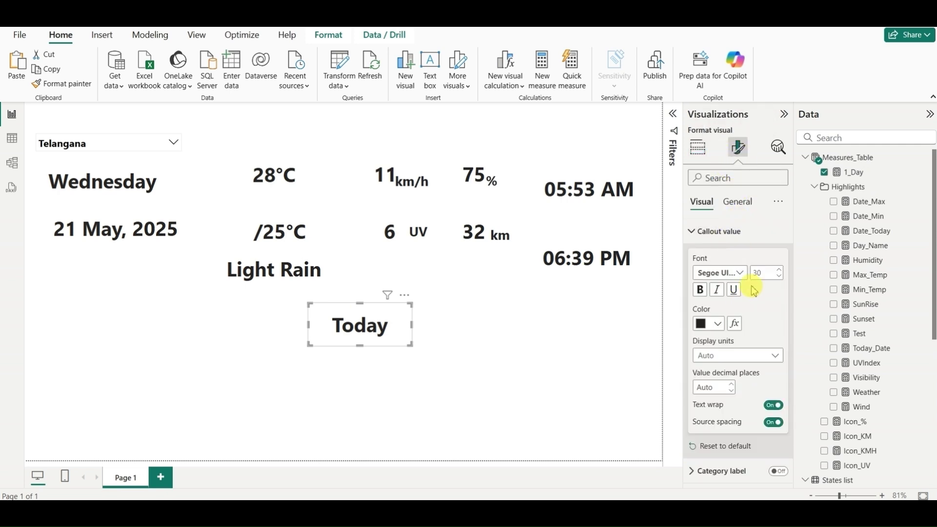
pyautogui.click(779, 277)
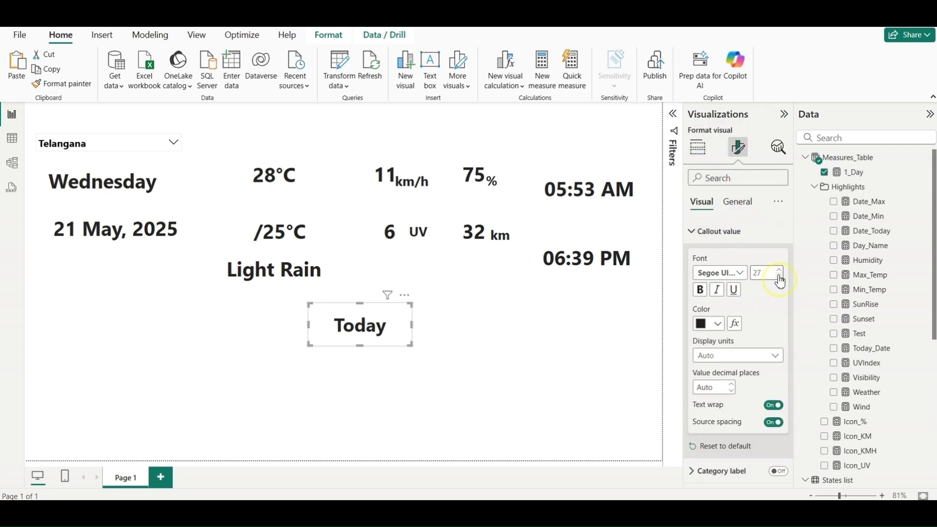
pyautogui.click(779, 277)
pyautogui.click(779, 277)
pyautogui.click(779, 277)
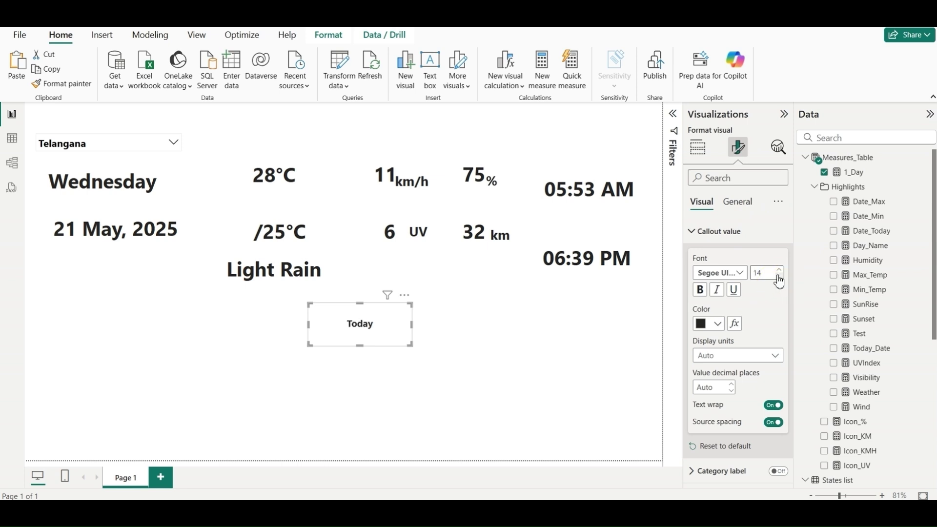
pyautogui.click(778, 270)
pyautogui.click(779, 271)
pyautogui.click(779, 270)
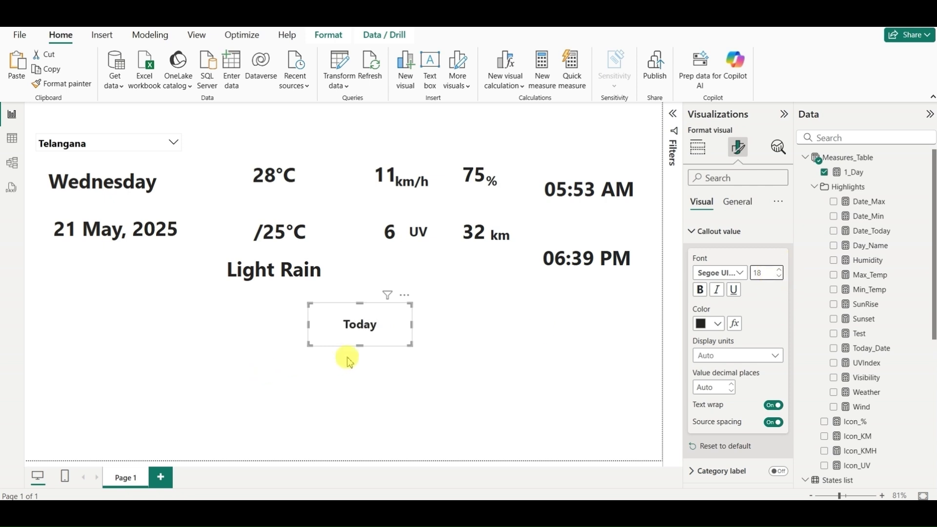
pyautogui.moveTo(412, 345); pyautogui.dragTo(361, 348)
# Copy the whole 1_Day formula and paste it into a new measure in Measures_Table.
pyautogui.click(858, 173)
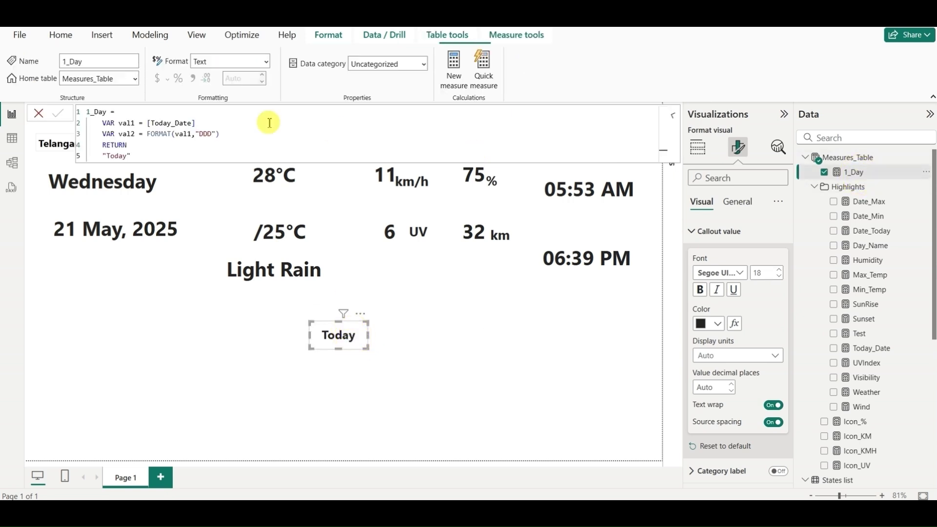
pyautogui.click(265, 148)
pyautogui.hotkey('ctrl', 'a')
pyautogui.click(57, 115)
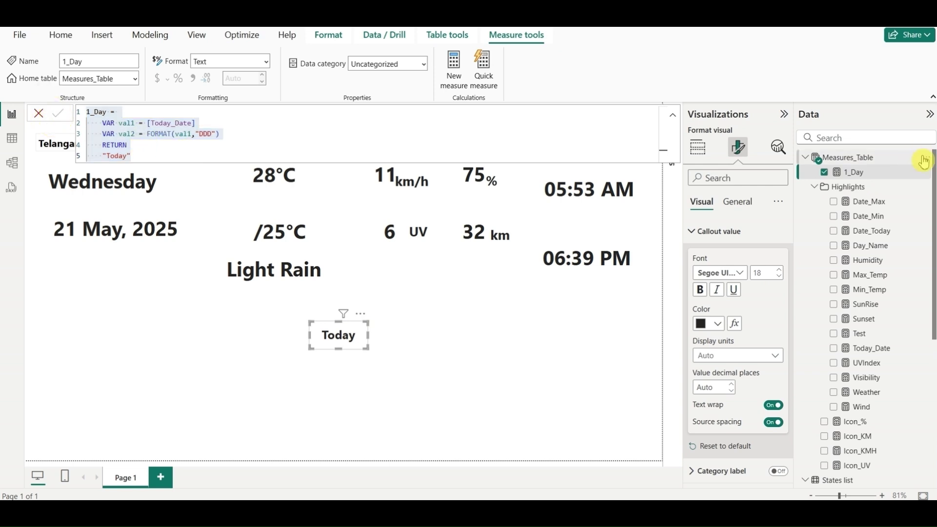
pyautogui.click(923, 161)
pyautogui.press('Escape')
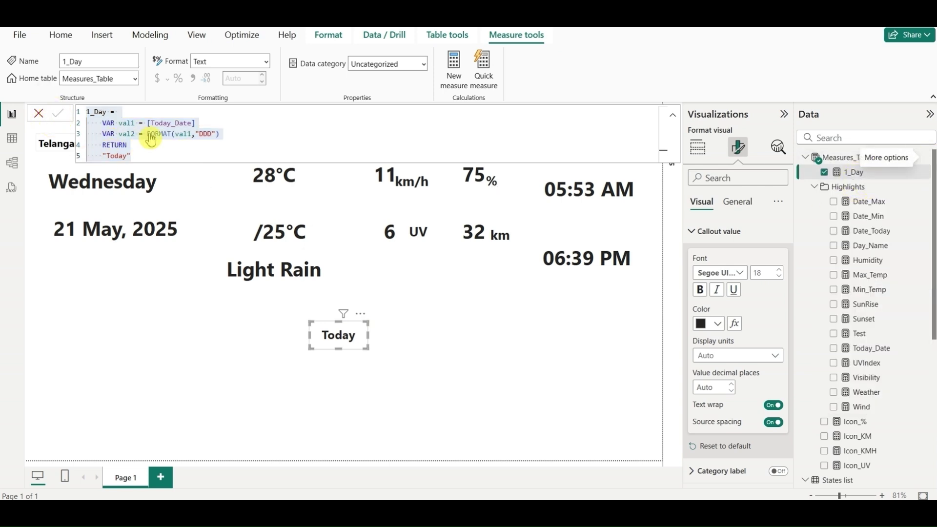
pyautogui.hotkey('ctrl', 'a')
pyautogui.hotkey('ctrl', 'v')
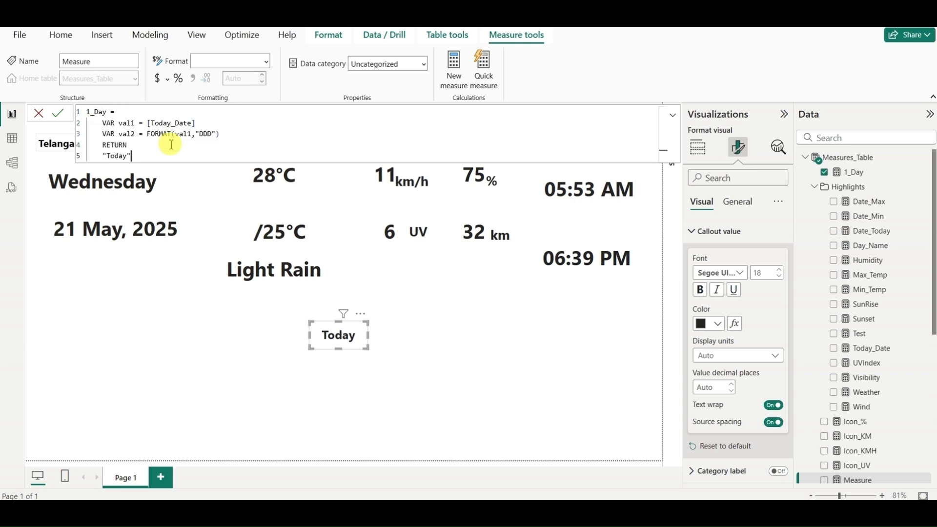
# Rename the pasted measure to 2_Day, make it return val2 instead of "Today", and commit the formula.
pyautogui.click(92, 112)
pyautogui.press('BackSpace')
pyautogui.write('2')
pyautogui.doubleClick(107, 157)
pyautogui.keyDown('shift'); pyautogui.click(103, 156); pyautogui.keyUp('shift')
pyautogui.write('Val')
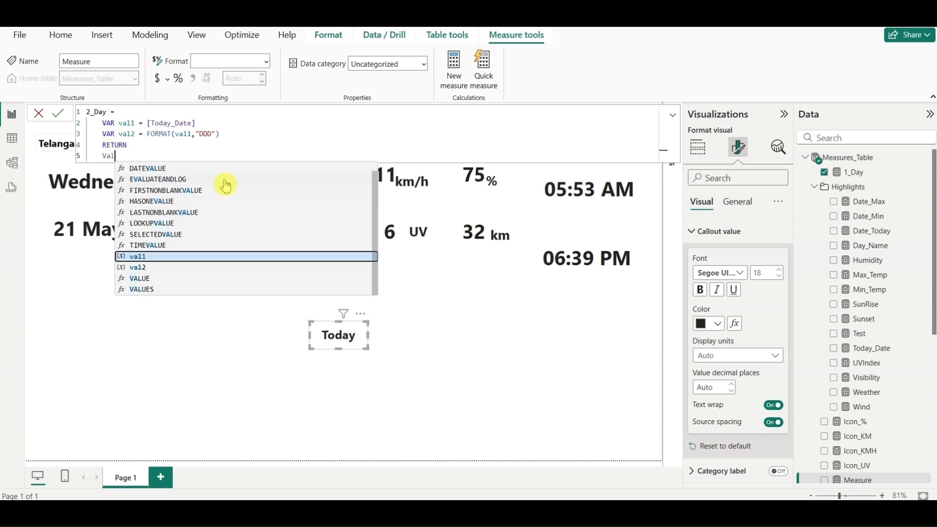
pyautogui.write('2')
pyautogui.press('Tab')
pyautogui.click(59, 120)
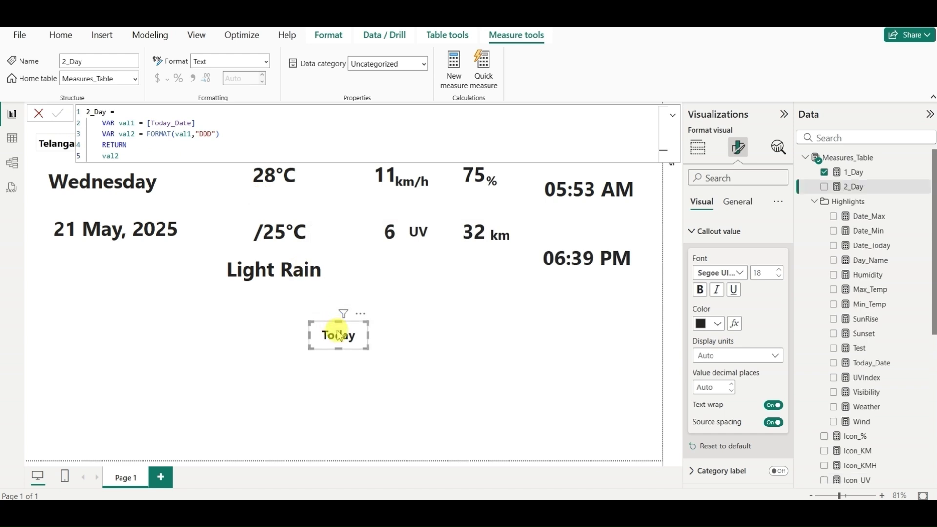
# Duplicate the Today card, place the copy beside the original, and replace its field with 2_Day.
pyautogui.moveTo(339, 332); pyautogui.dragTo(398, 344)
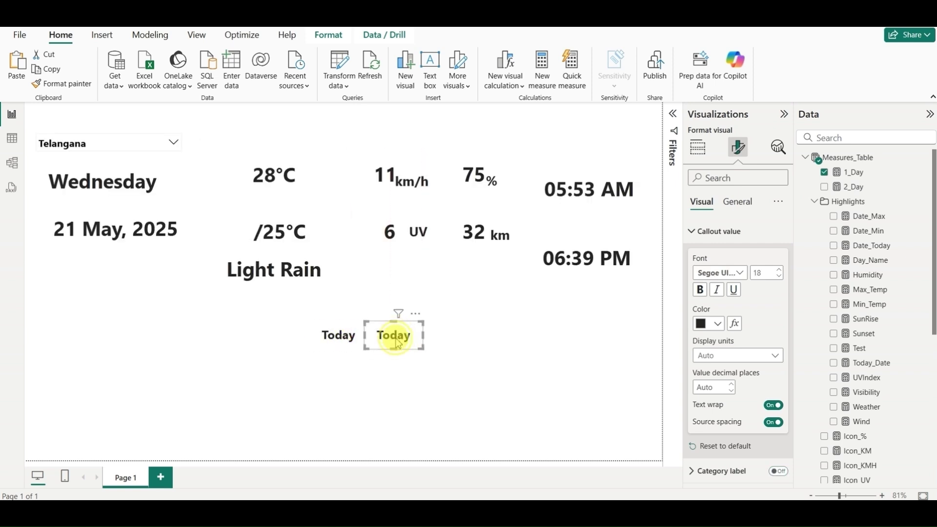
pyautogui.click(854, 189)
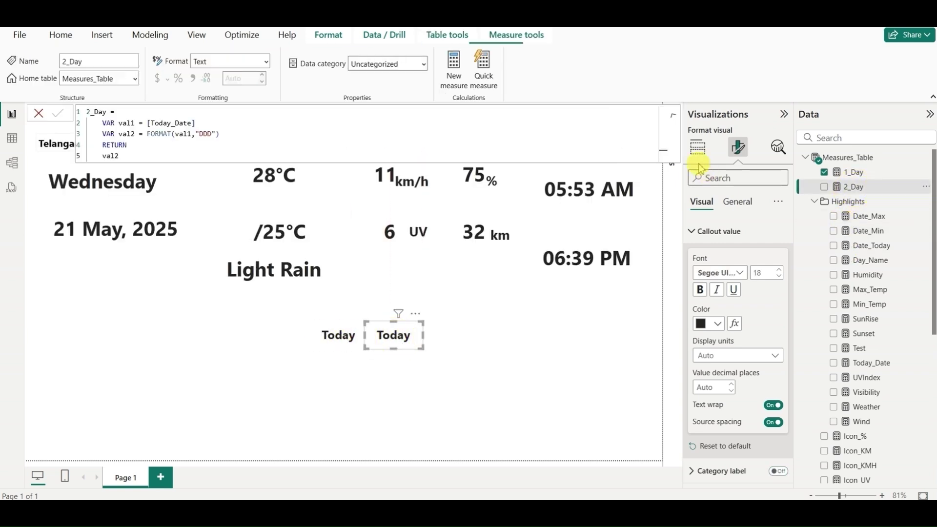
pyautogui.moveTo(849, 190); pyautogui.dragTo(715, 335)
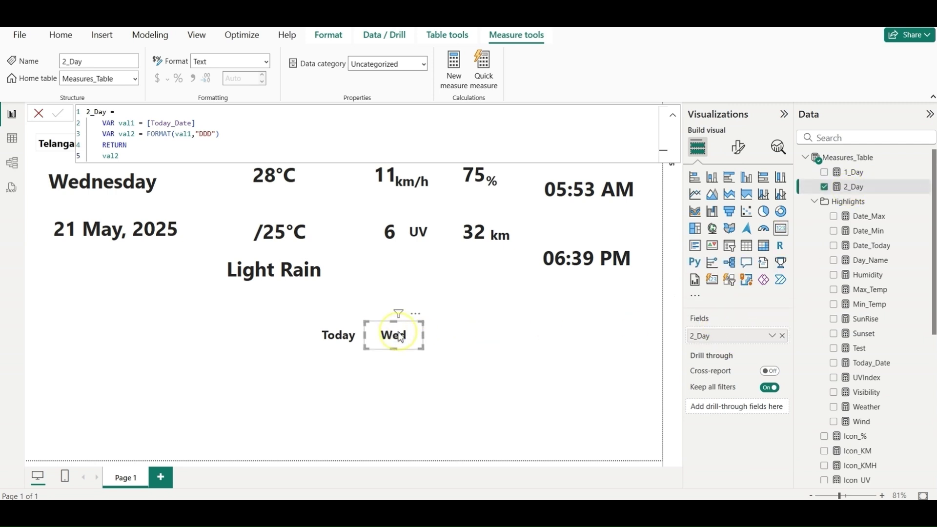
# Duplicate the 2_Day card three times and line the copies up in the same row.
pyautogui.moveTo(395, 330); pyautogui.dragTo(567, 326)
pyautogui.hotkey('ctrl', 'c')
pyautogui.hotkey('ctrl', 'v')
pyautogui.hotkey('ctrl', 'v')
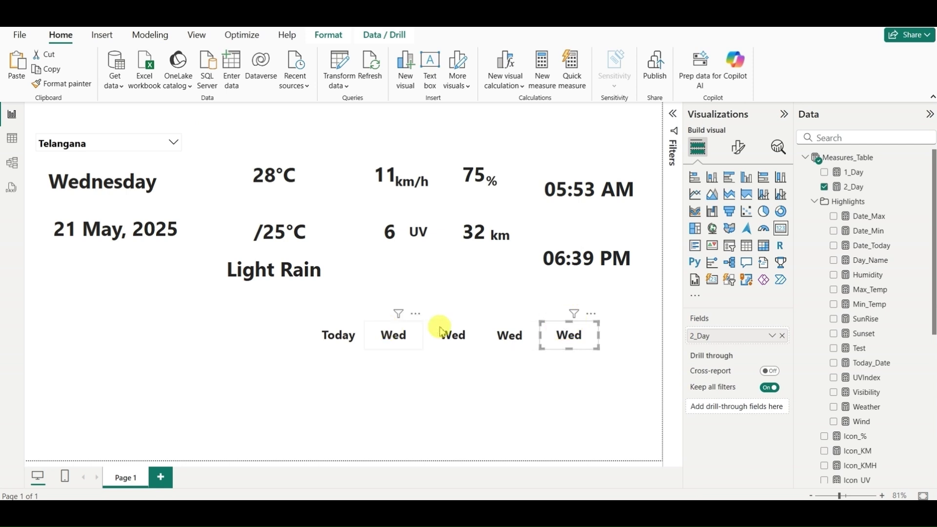
# Create a 3_Day measure in Measures_Table from a copy of the 2_Day formula and commit it.
pyautogui.click(858, 187)
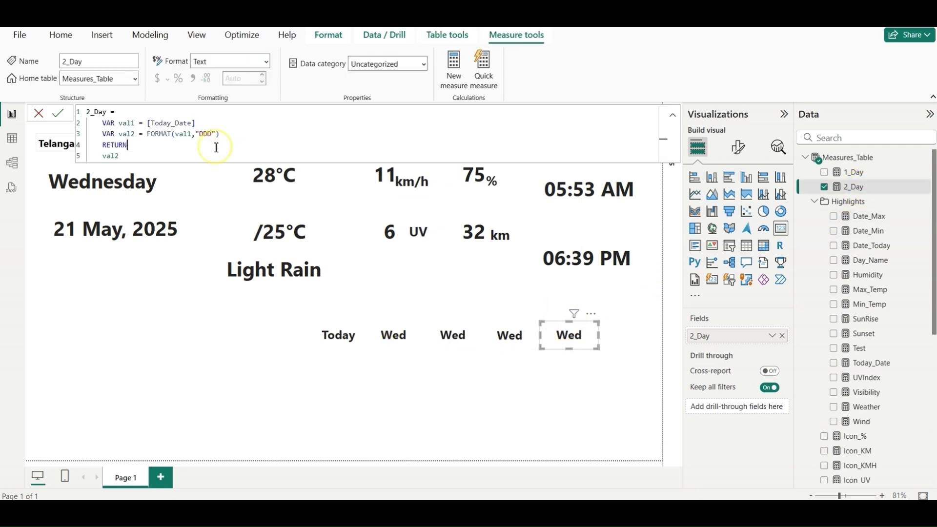
pyautogui.hotkey('ctrl', 'a')
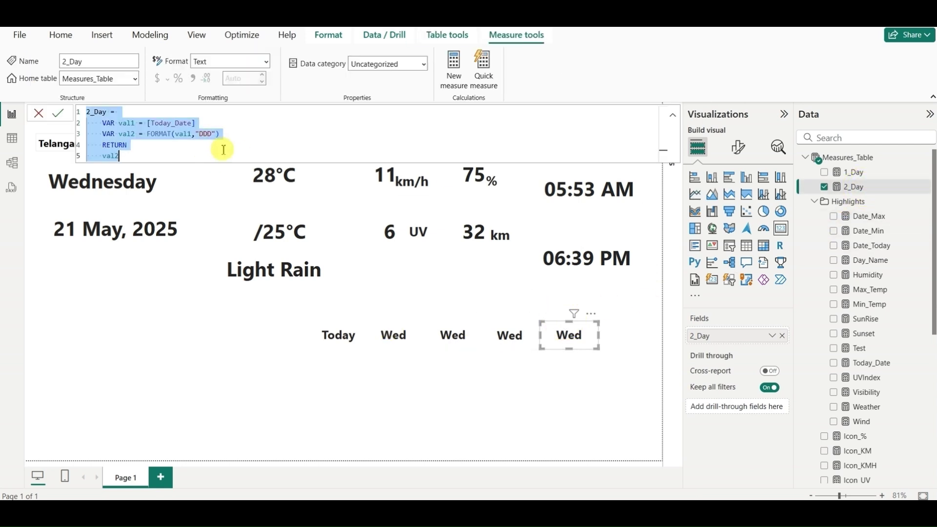
pyautogui.click(926, 157)
pyautogui.press('Escape')
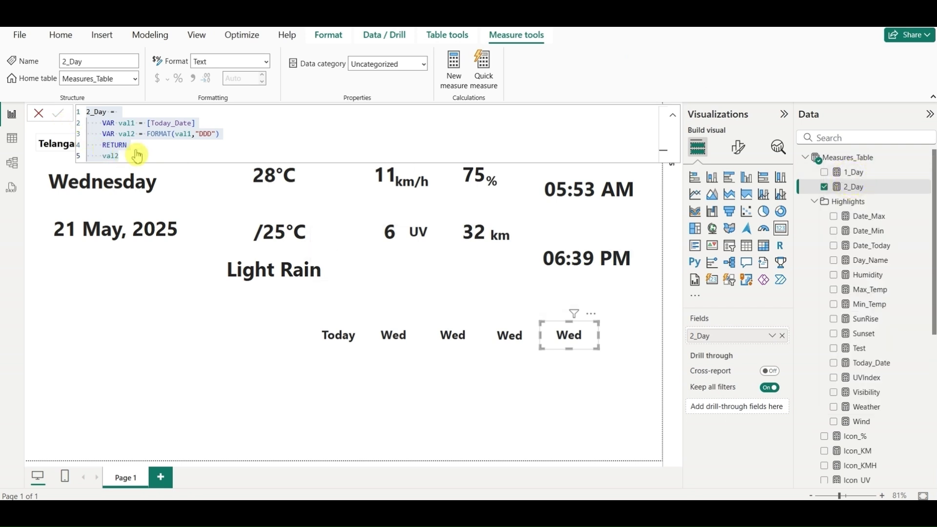
pyautogui.hotkey('ctrl', 'v')
pyautogui.hotkey('ctrl', 'Home')
pyautogui.write('3')
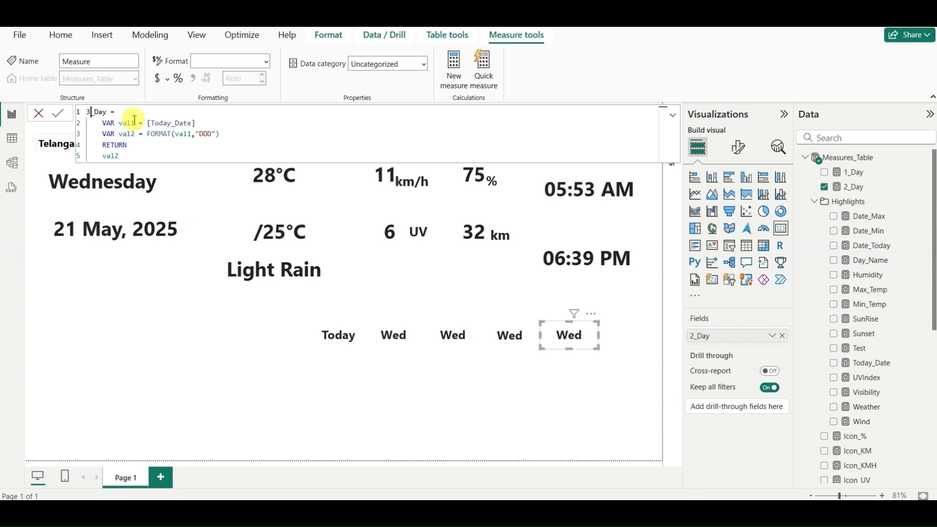
pyautogui.click(64, 115)
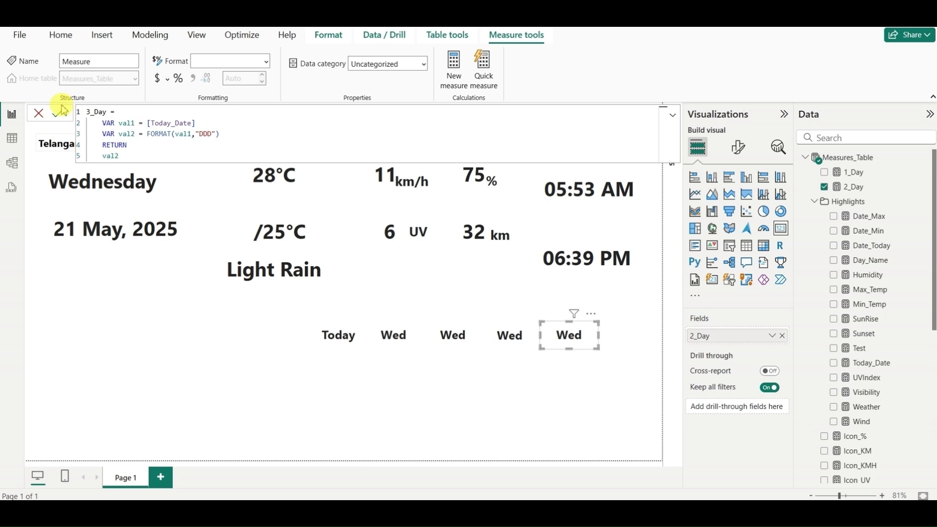
# Change val1 in the 2_Day measure to [Today_Date]+1 and commit the formula.
pyautogui.click(394, 336)
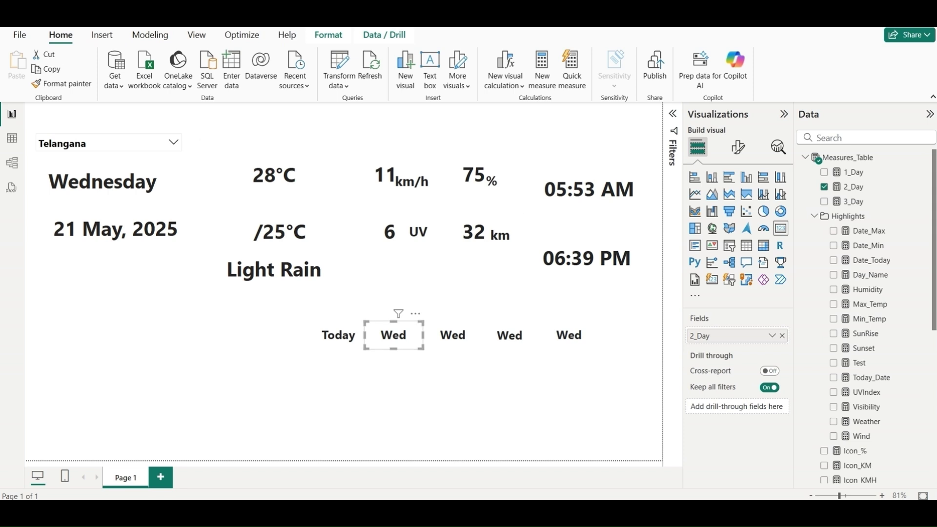
pyautogui.click(851, 191)
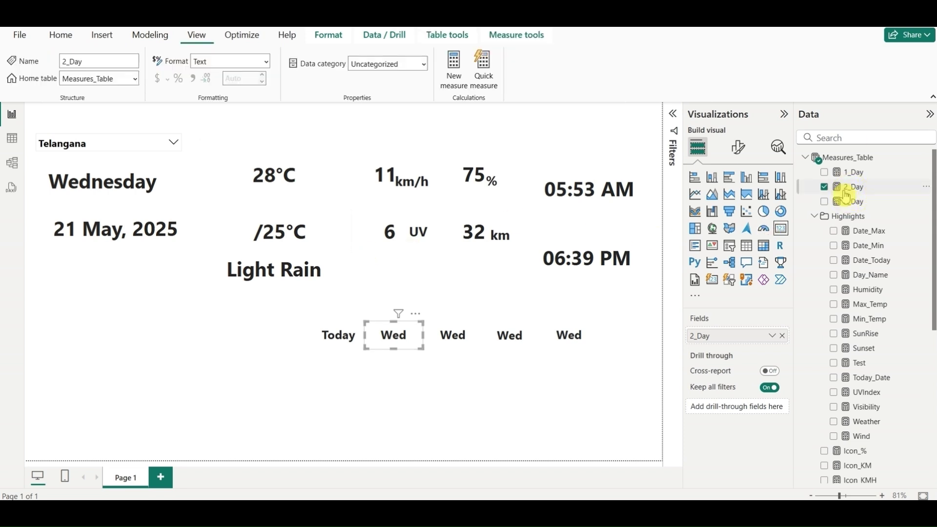
pyautogui.click(203, 123)
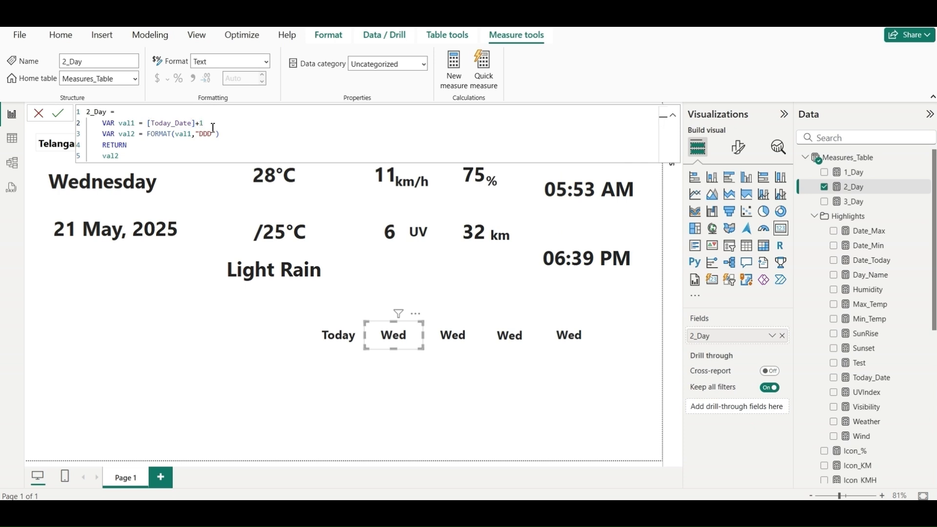
pyautogui.click(57, 114)
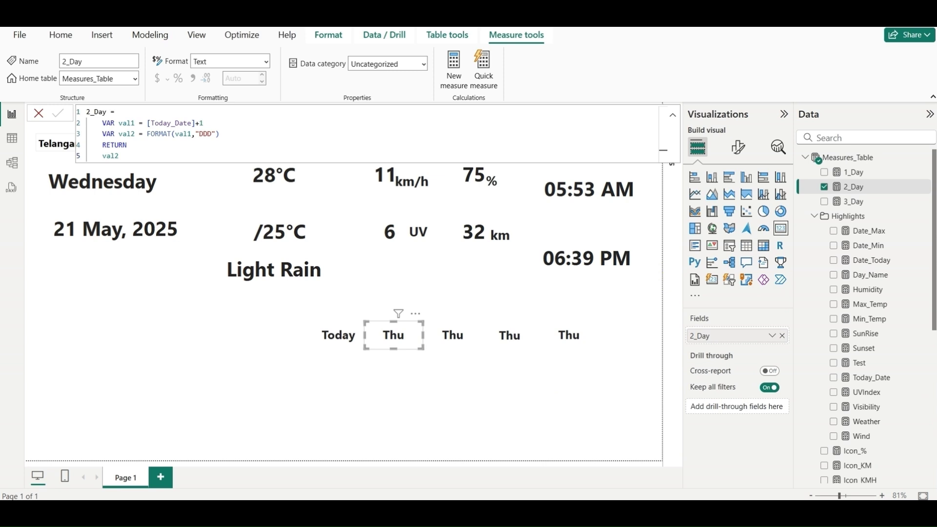
# Change val1 in the 3_Day measure to [Today_Date]+2 and replace the third day card's field with 3_Day.
pyautogui.click(854, 202)
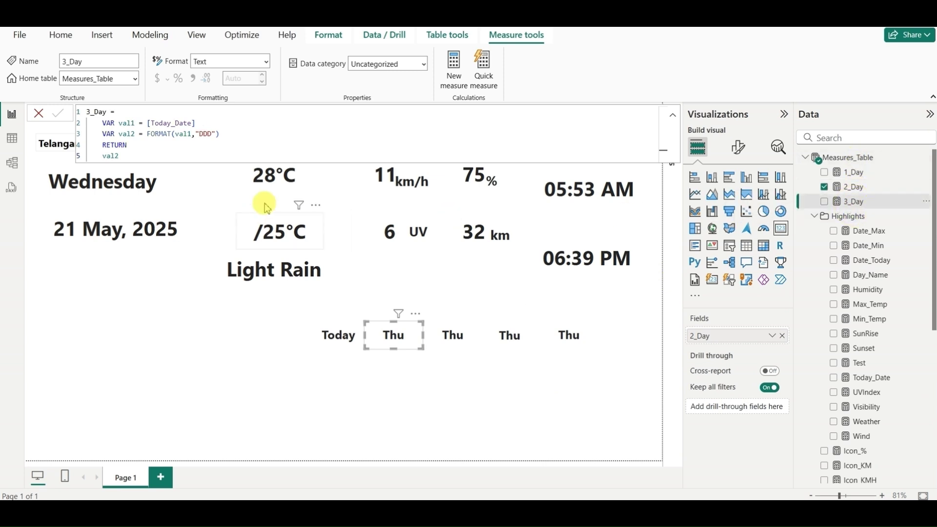
pyautogui.click(224, 120)
pyautogui.write('+2')
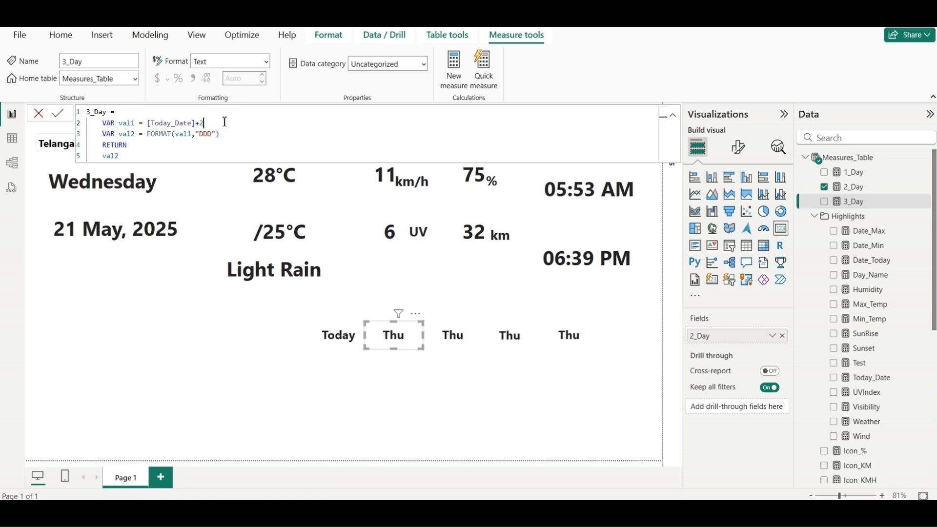
pyautogui.click(63, 118)
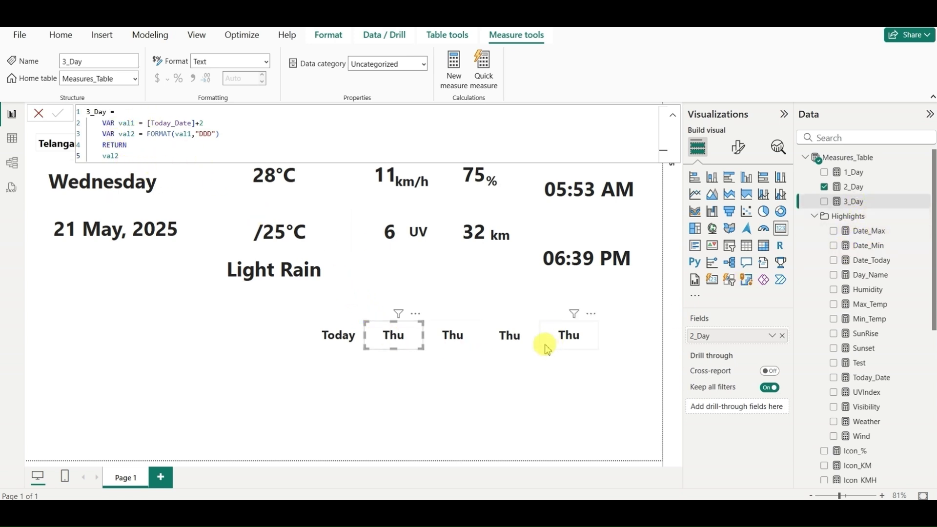
pyautogui.click(444, 335)
pyautogui.moveTo(859, 201); pyautogui.dragTo(747, 337)
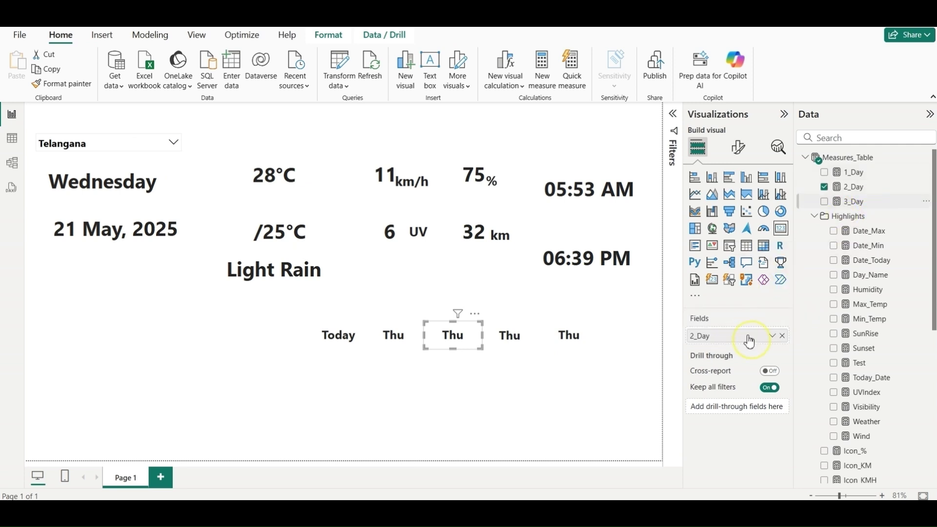
# Create measures 4_Day through 7_Day from copies of the 3_Day formula, with val1 in 7_Day set to [Today_Date]+6.
pyautogui.click(872, 201)
pyautogui.hotkey('ctrl', 'a')
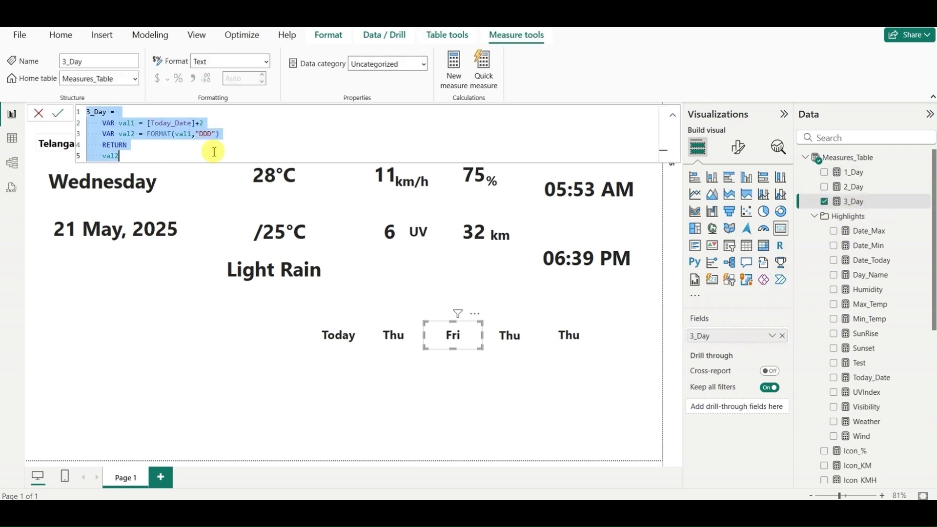
pyautogui.click(63, 115)
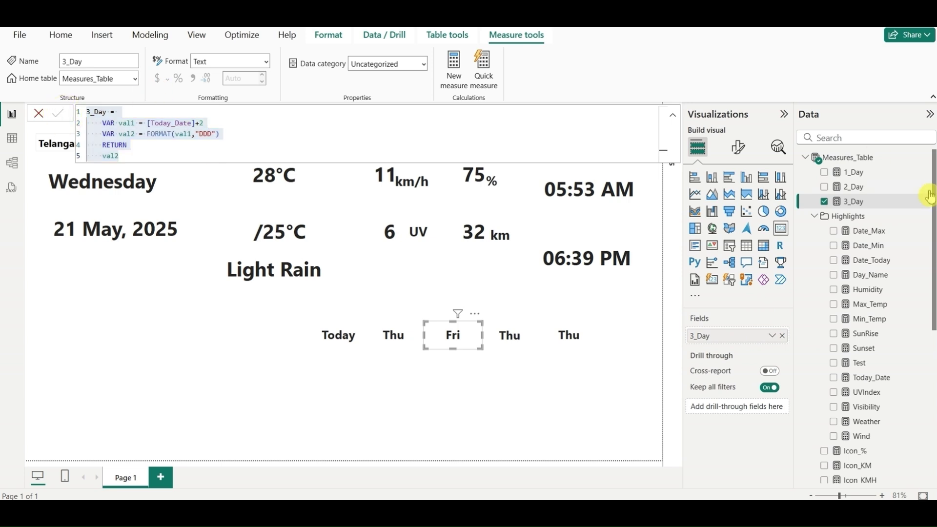
pyautogui.click(928, 157)
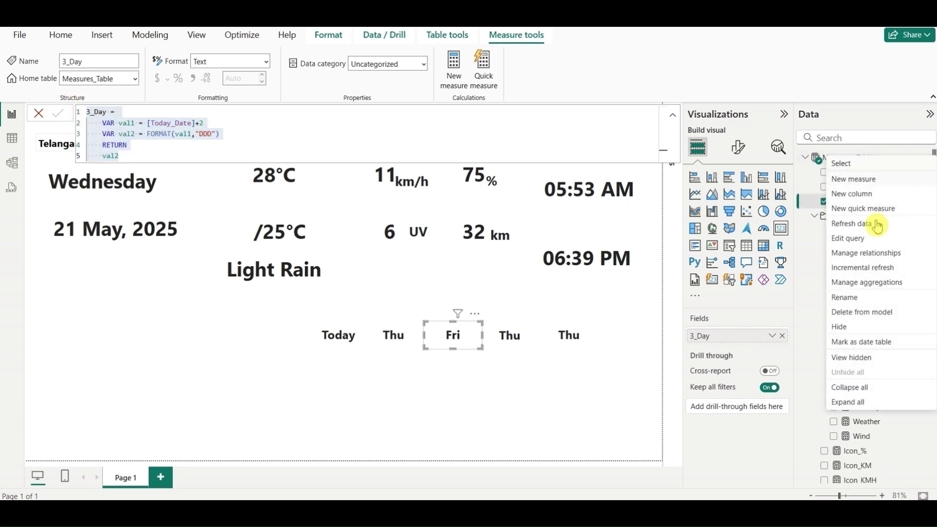
pyautogui.press('Escape')
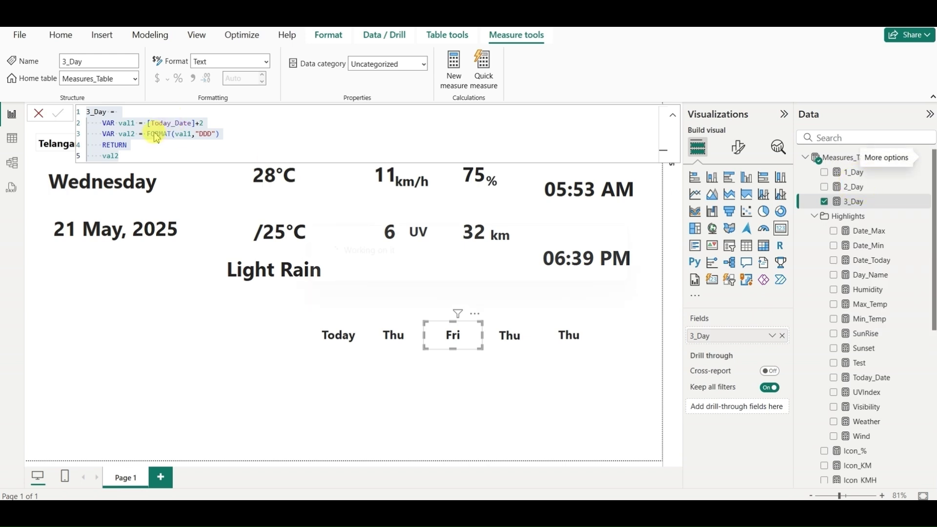
pyautogui.hotkey('ctrl', 'v')
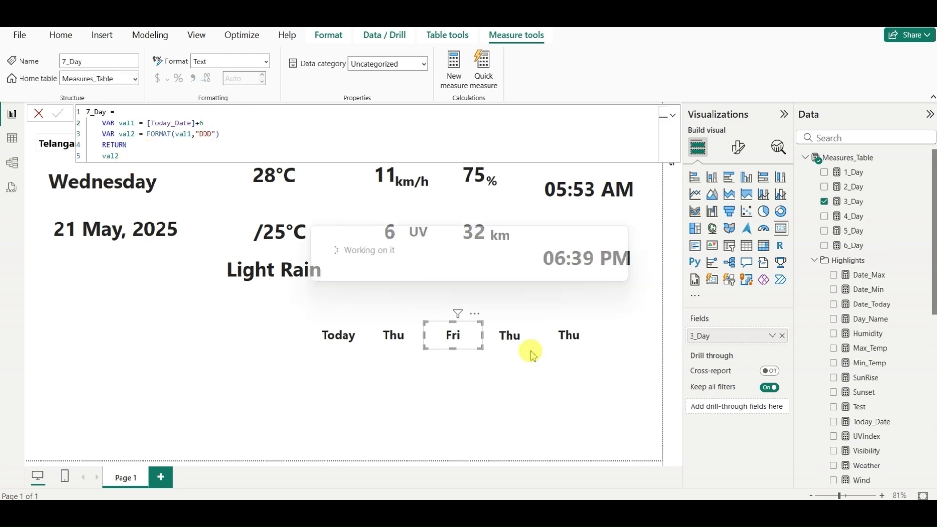
# Replace the fourth day card's field with 3_Day and the fifth day card's field with 4_Day.
pyautogui.click(506, 339)
pyautogui.moveTo(845, 204); pyautogui.dragTo(714, 340)
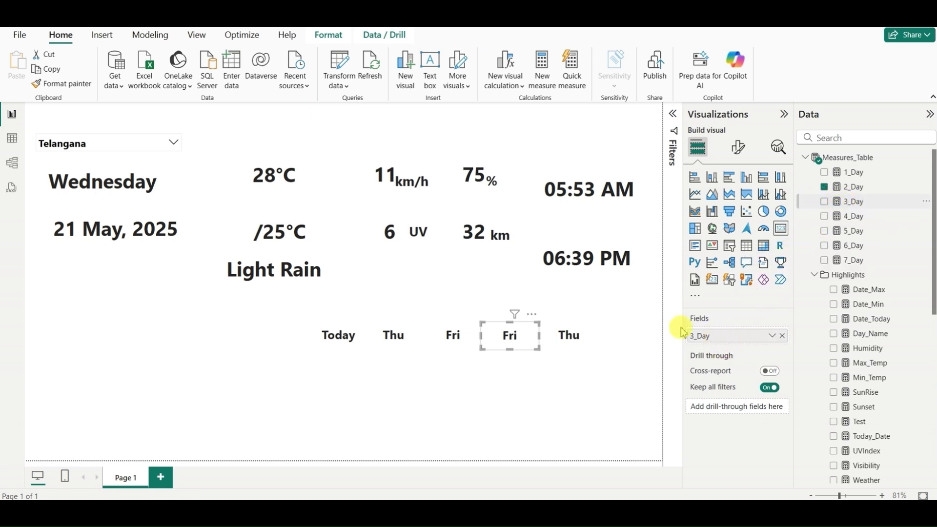
pyautogui.click(569, 334)
pyautogui.moveTo(853, 216); pyautogui.dragTo(736, 335)
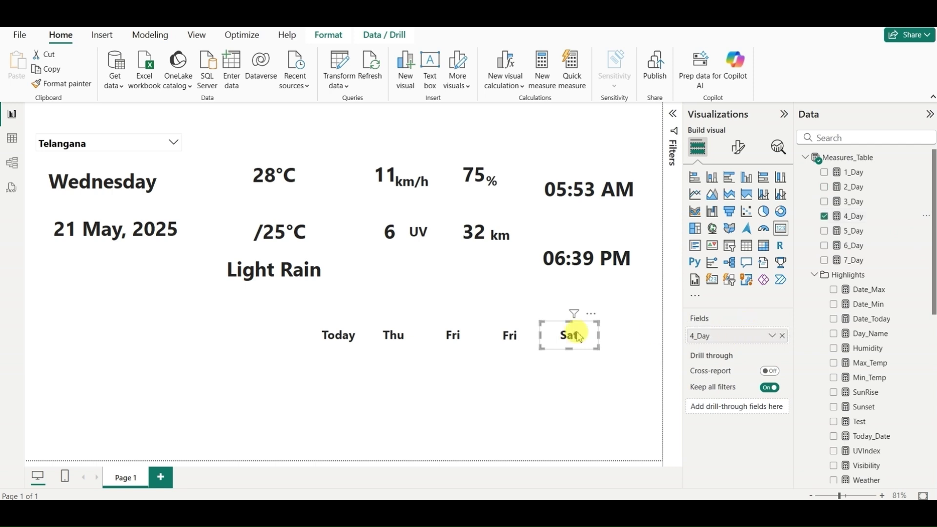
# Shift the five forecast day cards together toward the page's left side and paste copies to extend the row.
pyautogui.click(350, 340)
pyautogui.keyDown('ctrl'); pyautogui.click(393, 338); pyautogui.keyUp('ctrl')
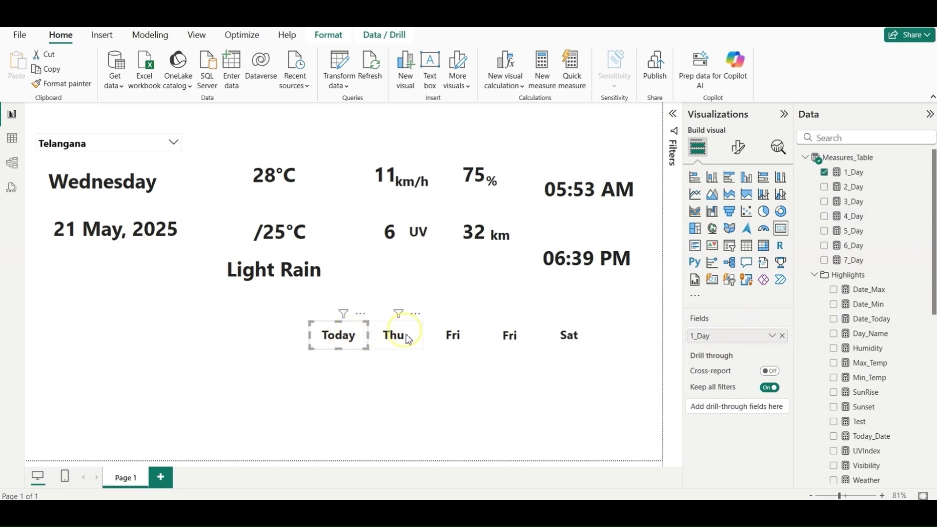
pyautogui.keyDown('ctrl'); pyautogui.click(454, 336); pyautogui.keyUp('ctrl')
pyautogui.keyDown('ctrl'); pyautogui.click(510, 337); pyautogui.keyUp('ctrl')
pyautogui.keyDown('ctrl'); pyautogui.click(576, 345); pyautogui.keyUp('ctrl')
pyautogui.moveTo(575, 345); pyautogui.dragTo(540, 338)
pyautogui.hotkey('ctrl', 'c')
pyautogui.hotkey('ctrl', 'v')
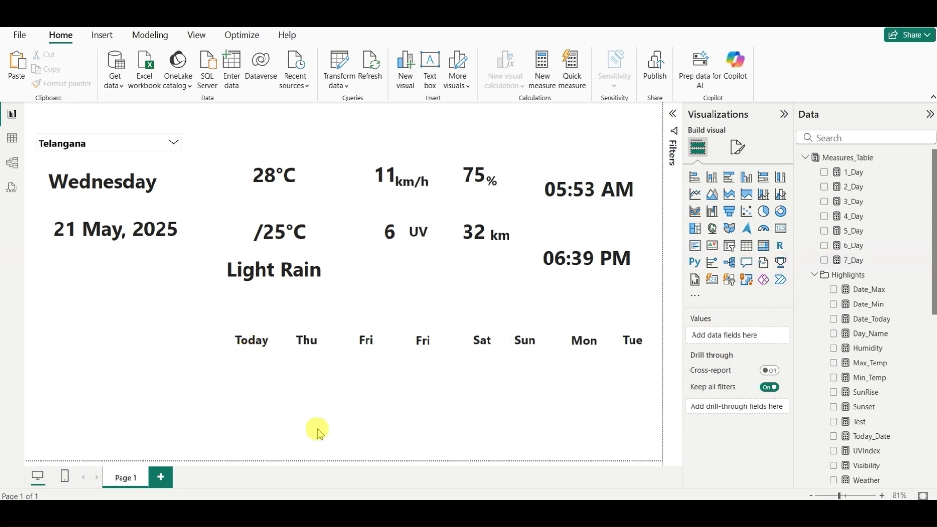
# Create a new measure in Measures_Table from a copy of the Wind formula and name it 1_Day_Temp.
pyautogui.click(856, 178)
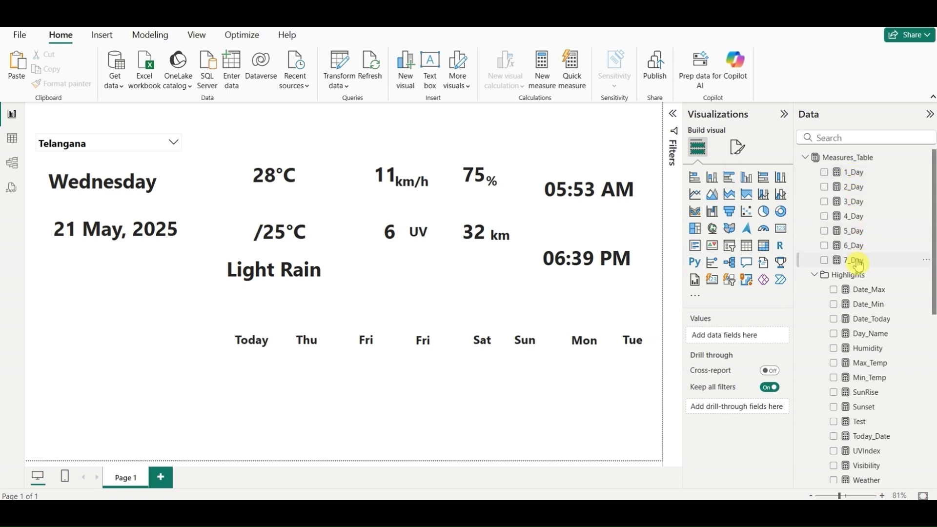
pyautogui.scroll(-2, 859, 263)
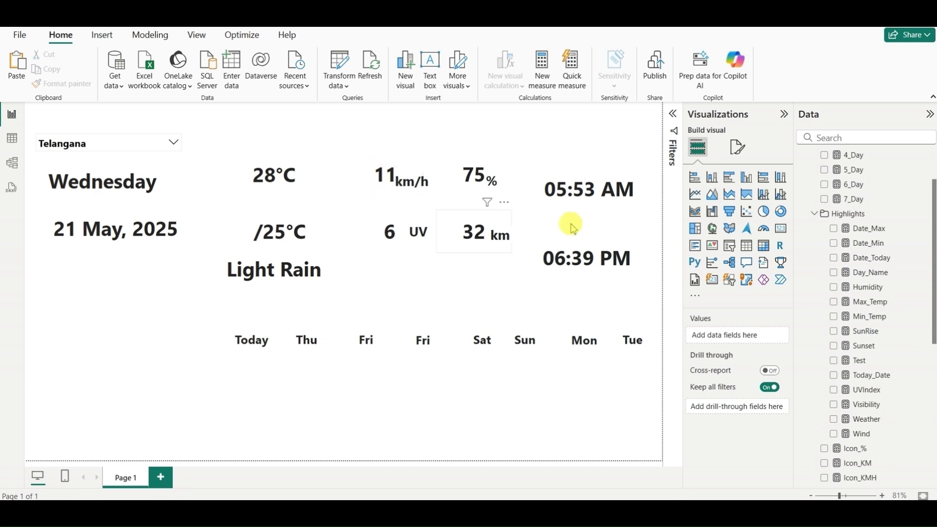
pyautogui.click(867, 435)
pyautogui.click(348, 252)
pyautogui.hotkey('ctrl', 'a')
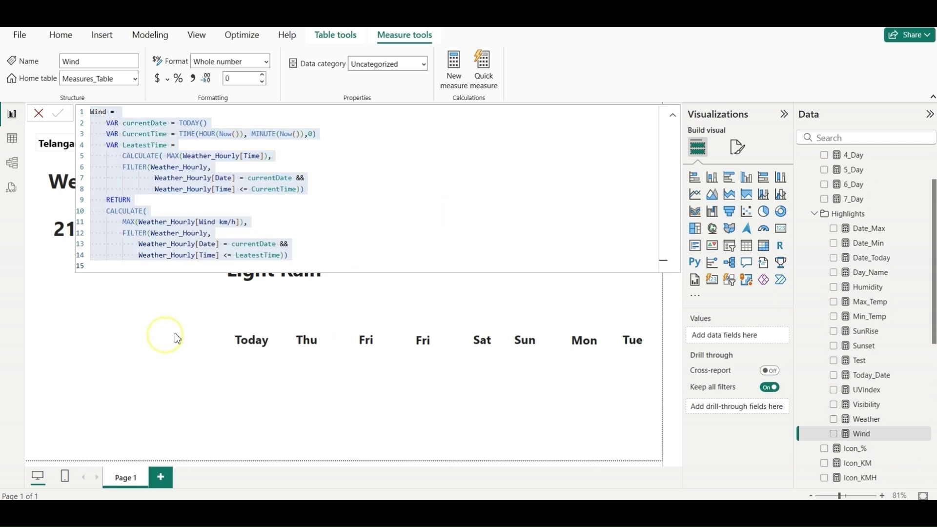
pyautogui.click(904, 190)
pyautogui.scroll(3, 911, 176)
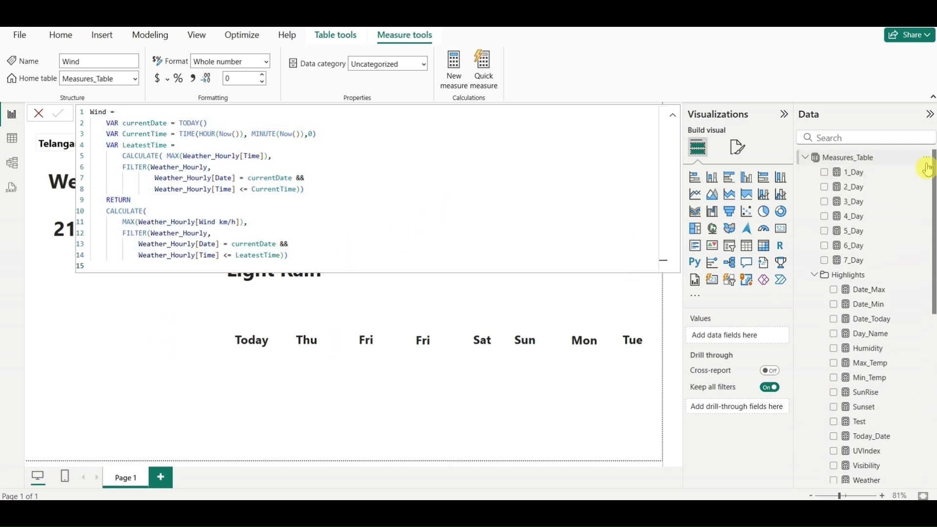
pyautogui.click(928, 168)
pyautogui.click(873, 184)
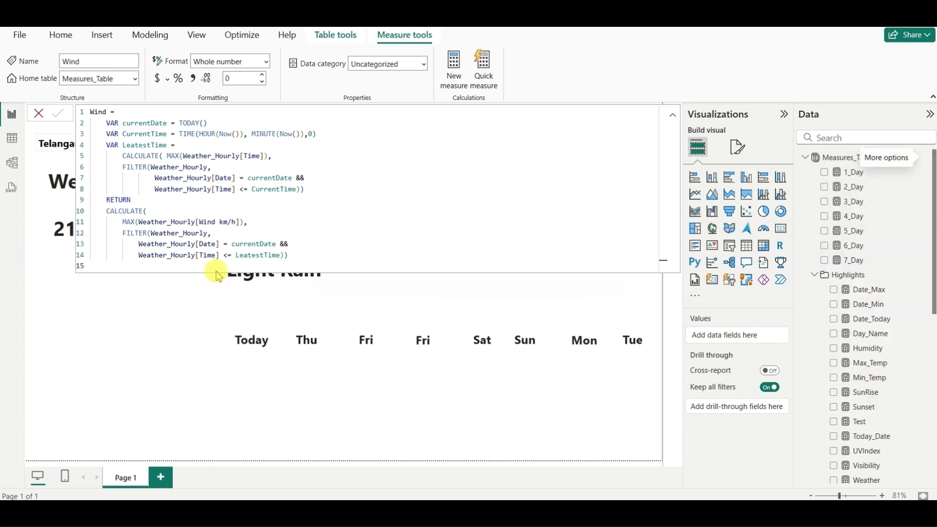
pyautogui.hotkey('ctrl', 'v')
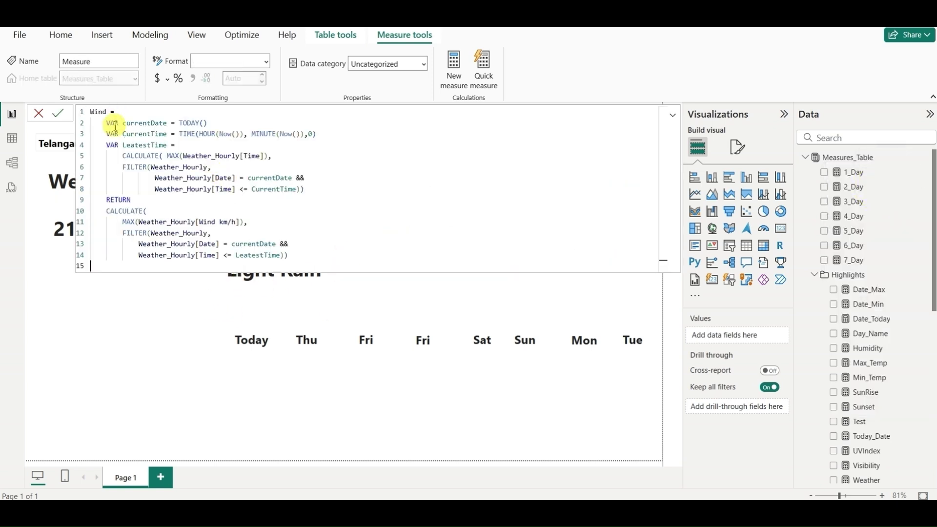
pyautogui.moveTo(109, 112); pyautogui.dragTo(77, 112)
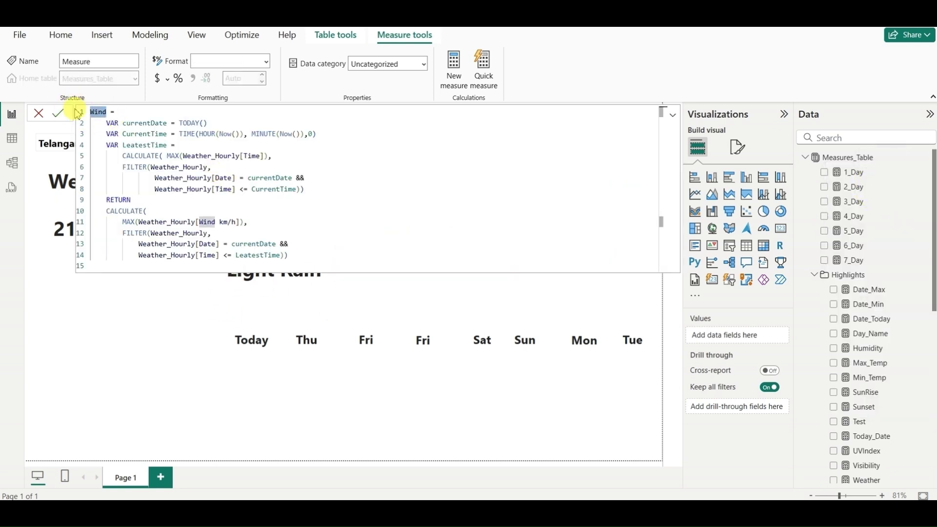
pyautogui.write('1_Day_Temp')
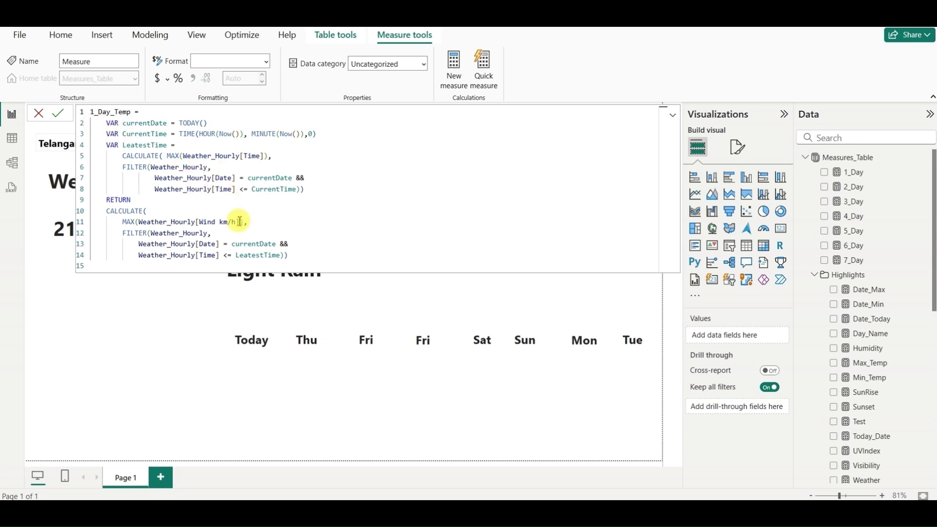
# Replace the Wind km/h column in the 1_Day_Temp measure's MAX expression with Weather_Hourly[Temp (°C)].
pyautogui.moveTo(240, 223); pyautogui.dragTo(208, 222)
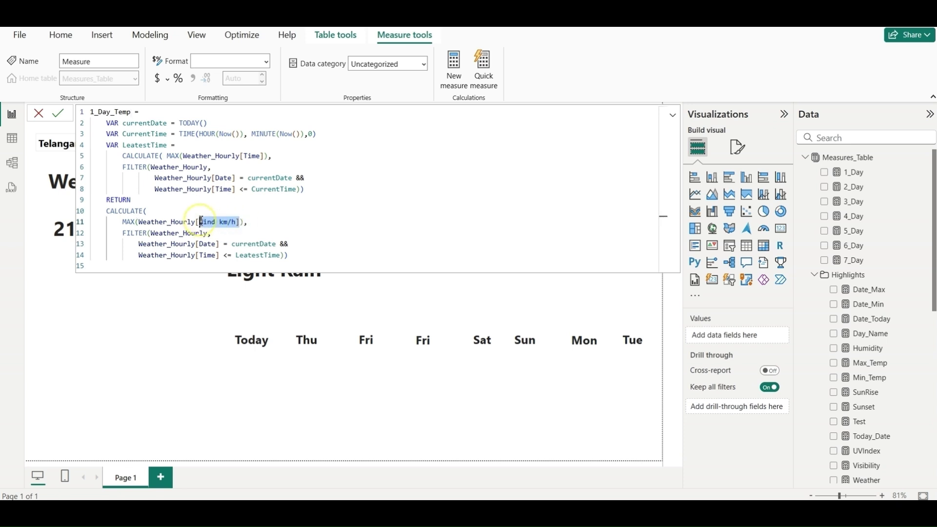
pyautogui.press('BackSpace')
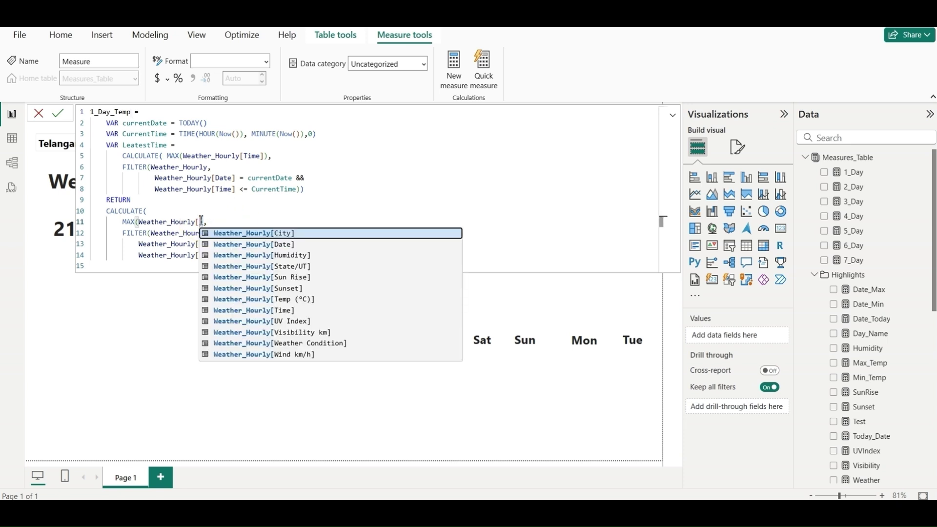
pyautogui.write('T')
pyautogui.click(254, 233)
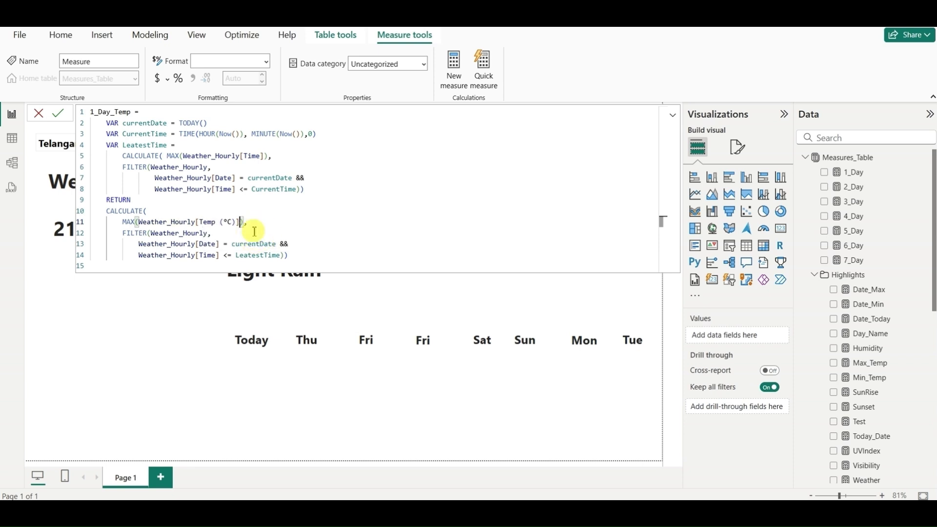
pyautogui.press('Down')
pyautogui.press('Down')
pyautogui.press('Down')
pyautogui.press('End')
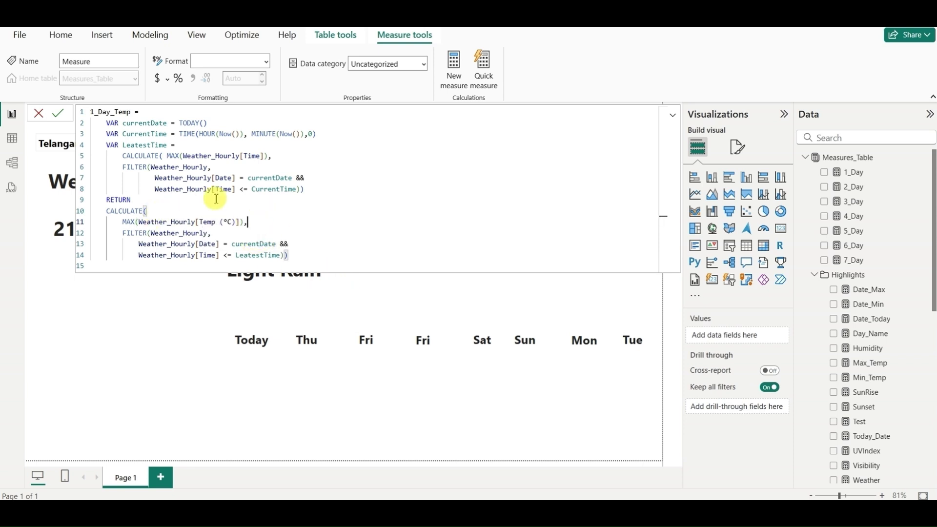
# Commit the 1_Day_Temp measure with currentDate defined as TODAY().
pyautogui.click(233, 121)
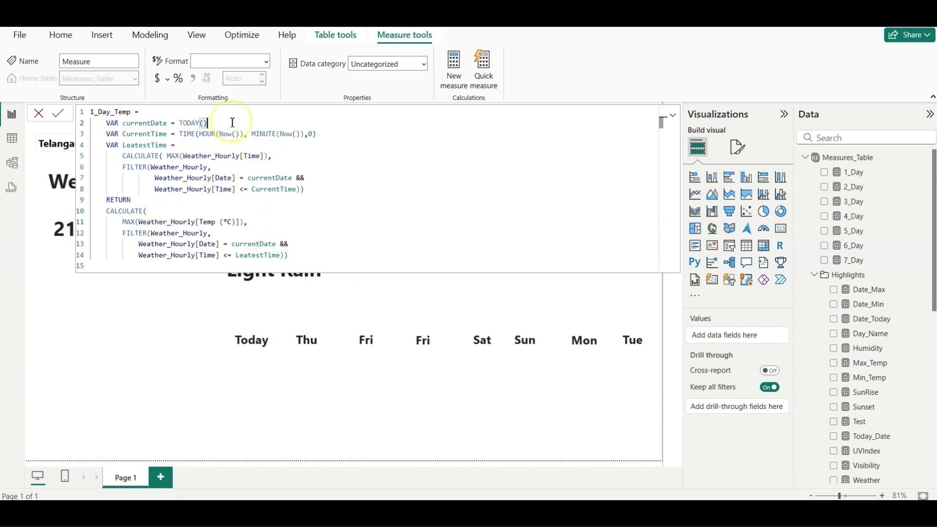
pyautogui.write('+1')
pyautogui.click(58, 117)
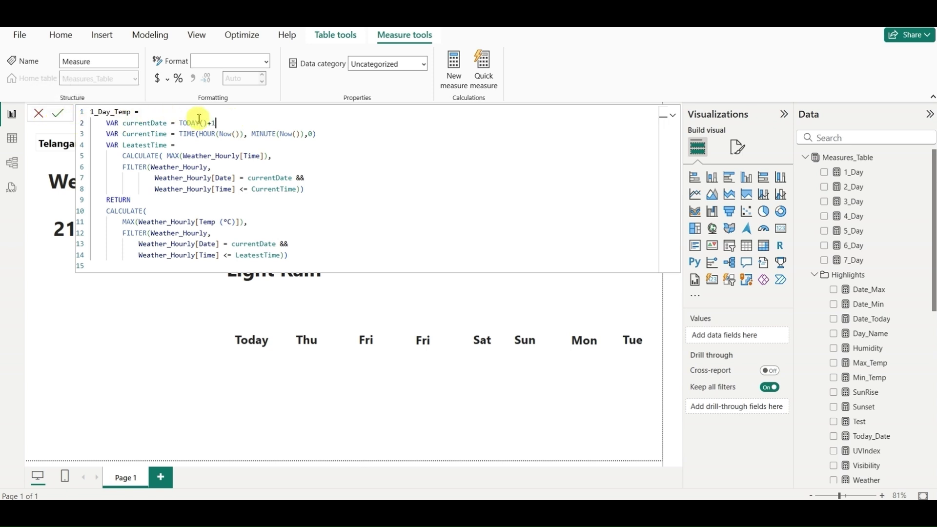
pyautogui.click(226, 124)
pyautogui.click(61, 117)
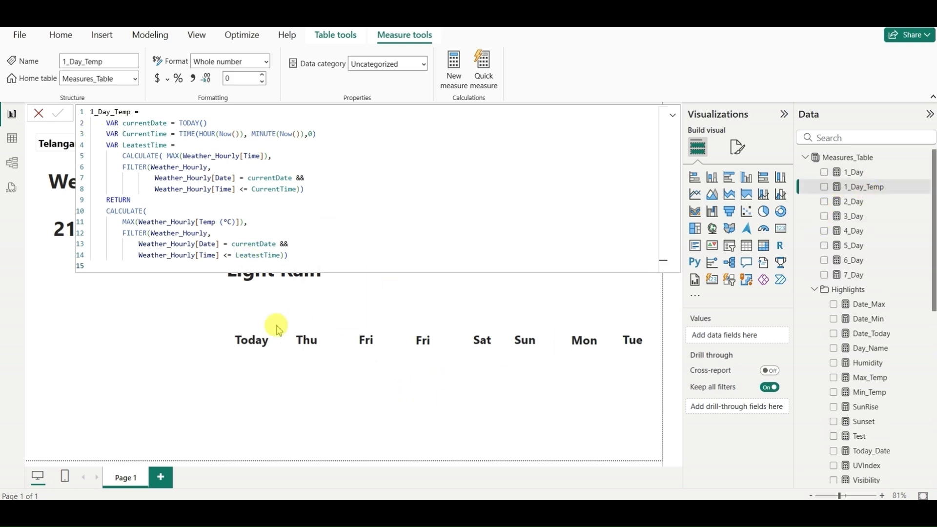
# Duplicate all eight forecast day cards, from Today through Tue.
pyautogui.click(253, 336)
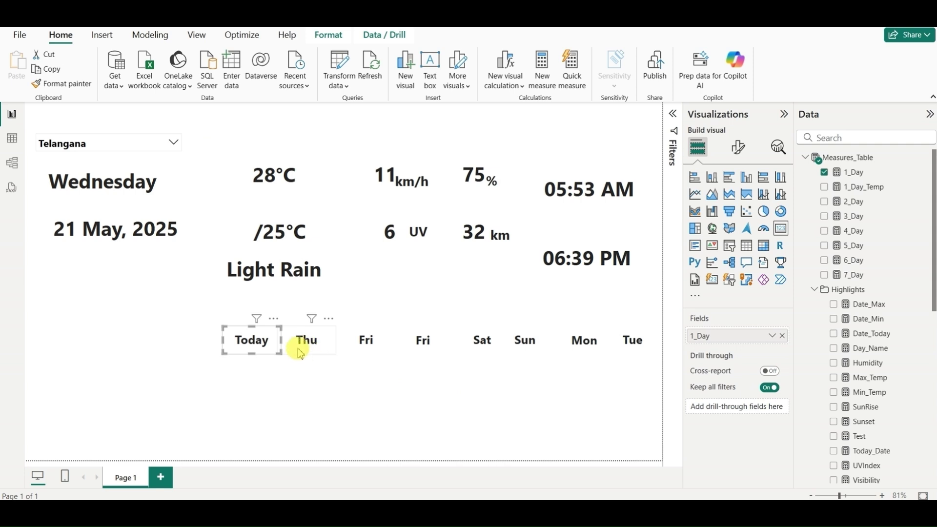
pyautogui.keyDown('ctrl'); pyautogui.click(306, 348); pyautogui.keyUp('ctrl')
pyautogui.keyDown('ctrl'); pyautogui.click(366, 341); pyautogui.keyUp('ctrl')
pyautogui.keyDown('ctrl'); pyautogui.click(423, 342); pyautogui.keyUp('ctrl')
pyautogui.keyDown('ctrl'); pyautogui.click(482, 341); pyautogui.keyUp('ctrl')
pyautogui.keyDown('ctrl'); pyautogui.click(536, 343); pyautogui.keyUp('ctrl')
pyautogui.keyDown('ctrl'); pyautogui.click(600, 345); pyautogui.keyUp('ctrl')
pyautogui.keyDown('ctrl'); pyautogui.click(645, 345); pyautogui.keyUp('ctrl')
pyautogui.hotkey('ctrl', 'c')
pyautogui.hotkey('ctrl', 'v')
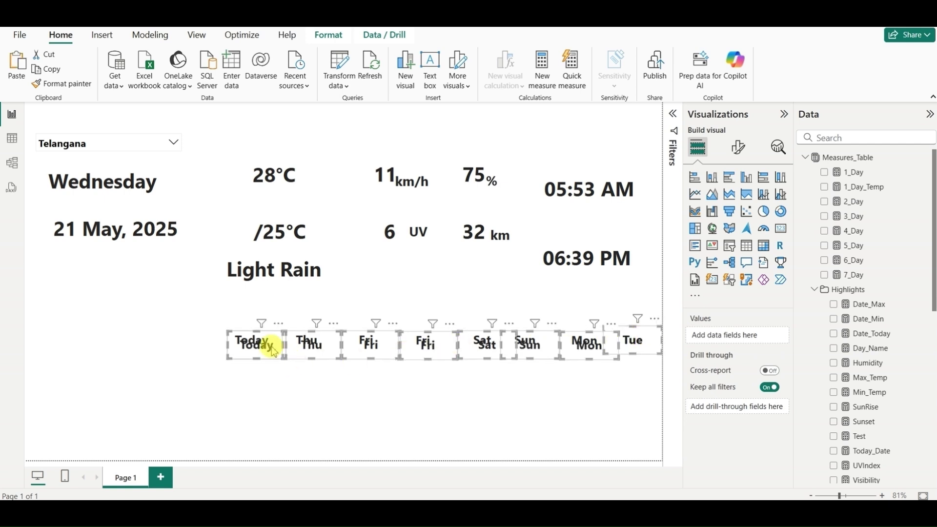
# Move the copied cards into a row below the day names and replace the first copy's field with 1_Day_Temp.
pyautogui.moveTo(266, 355); pyautogui.dragTo(255, 403)
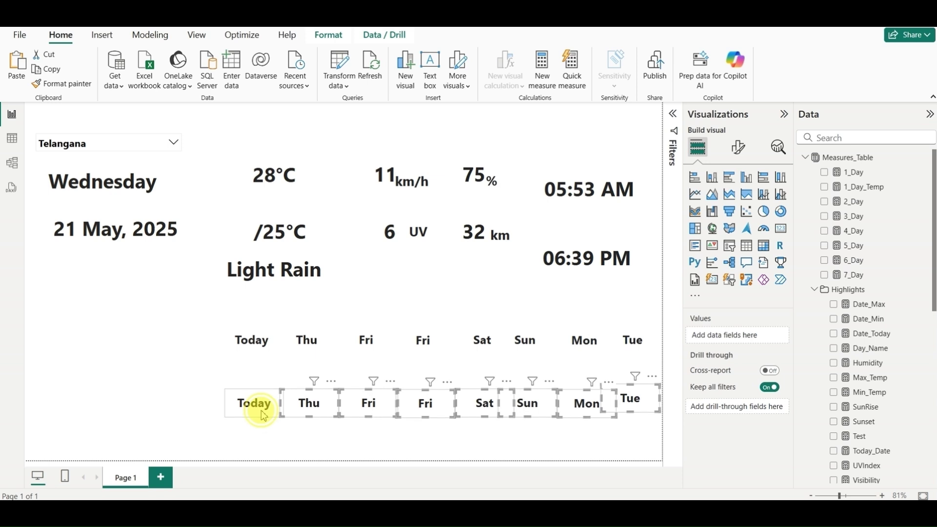
pyautogui.click(251, 404)
pyautogui.moveTo(855, 189); pyautogui.dragTo(737, 336)
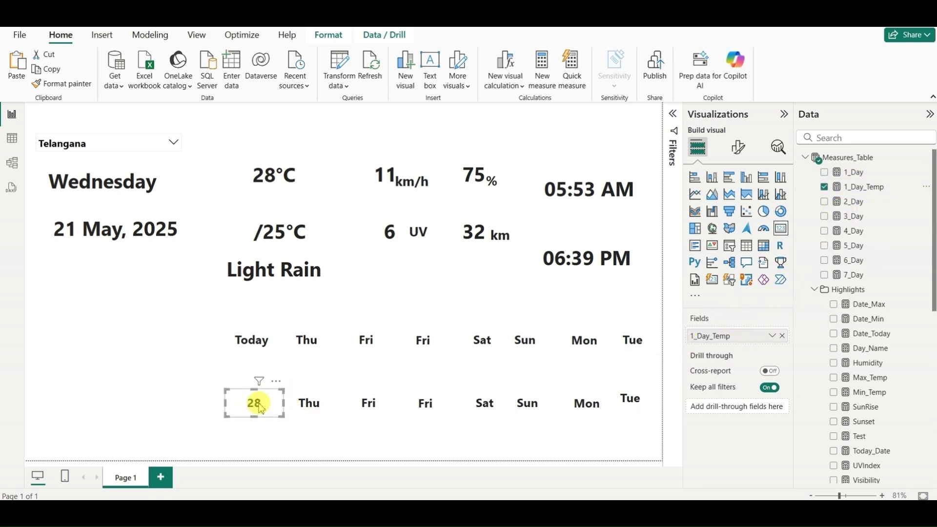
# Create the measure 2_Day_Temp from a copy of the 1_Day_Temp formula with currentDate set to TODAY()+1.
pyautogui.click(874, 186)
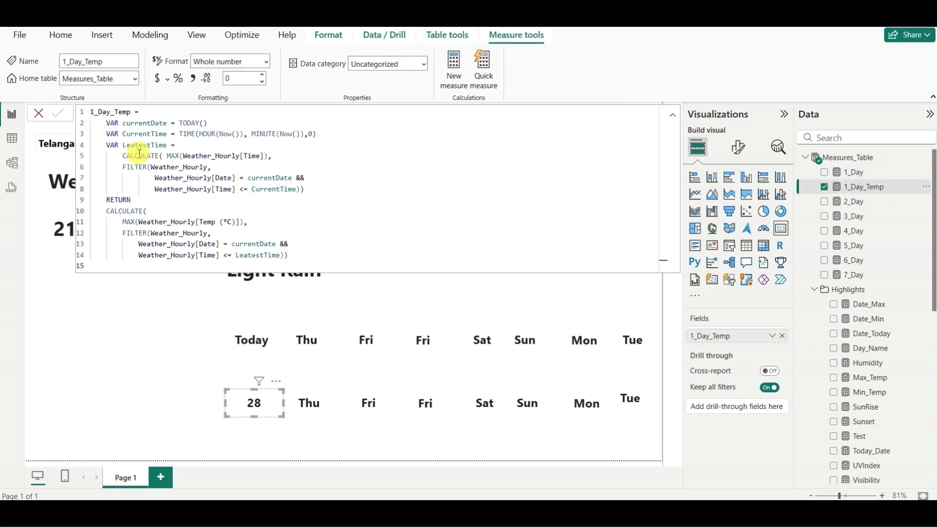
pyautogui.hotkey('ctrl', 'a')
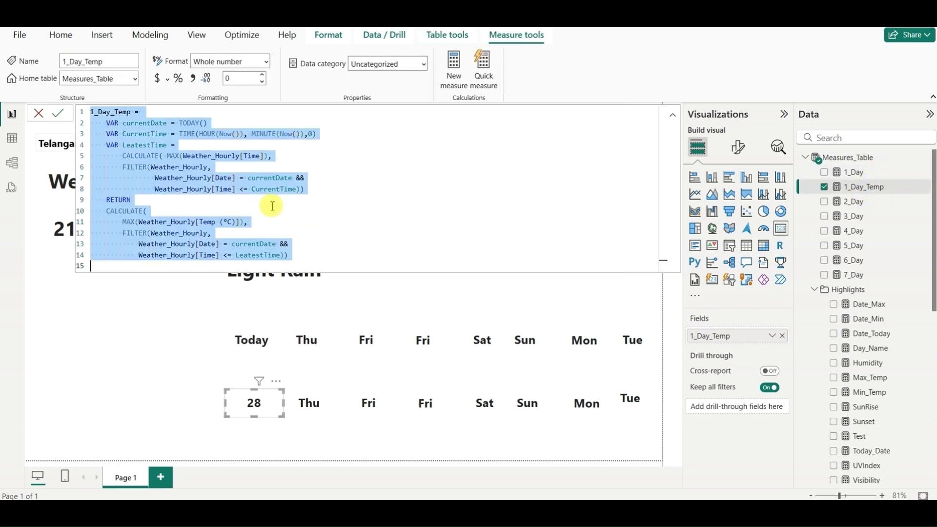
pyautogui.click(926, 157)
pyautogui.click(883, 179)
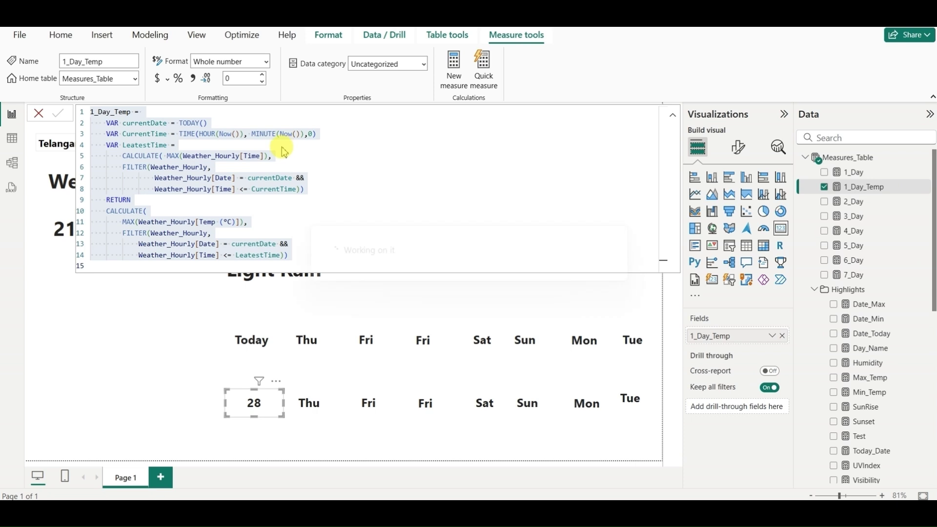
pyautogui.hotkey('ctrl', 'v')
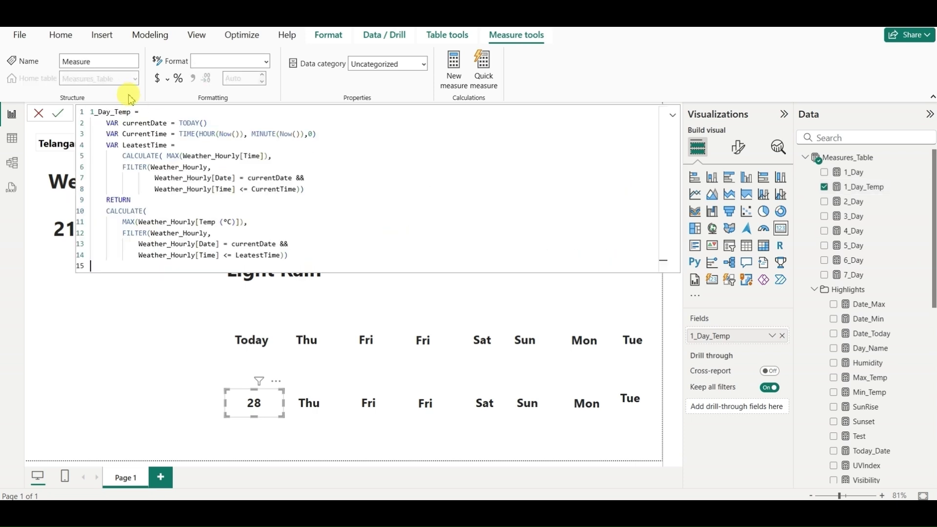
pyautogui.doubleClick(126, 114)
pyautogui.press('Home')
pyautogui.press('Delete')
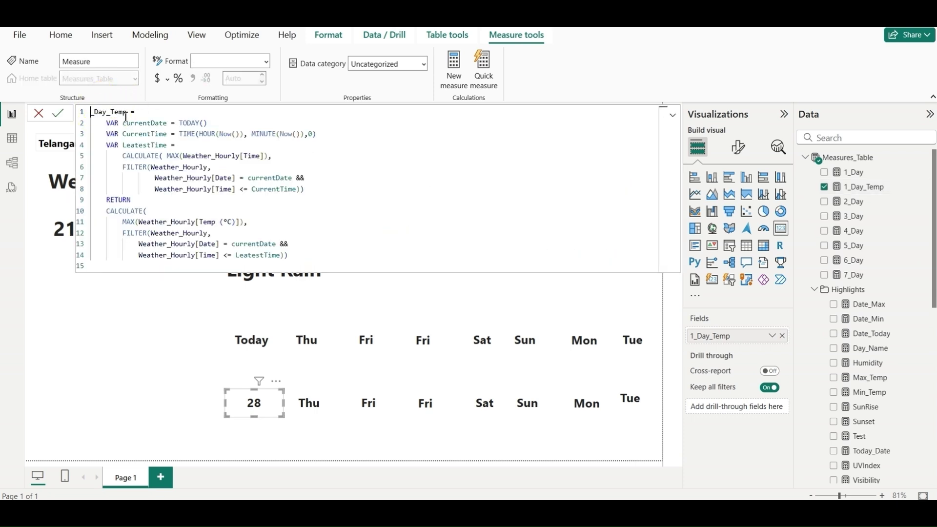
pyautogui.click(226, 122)
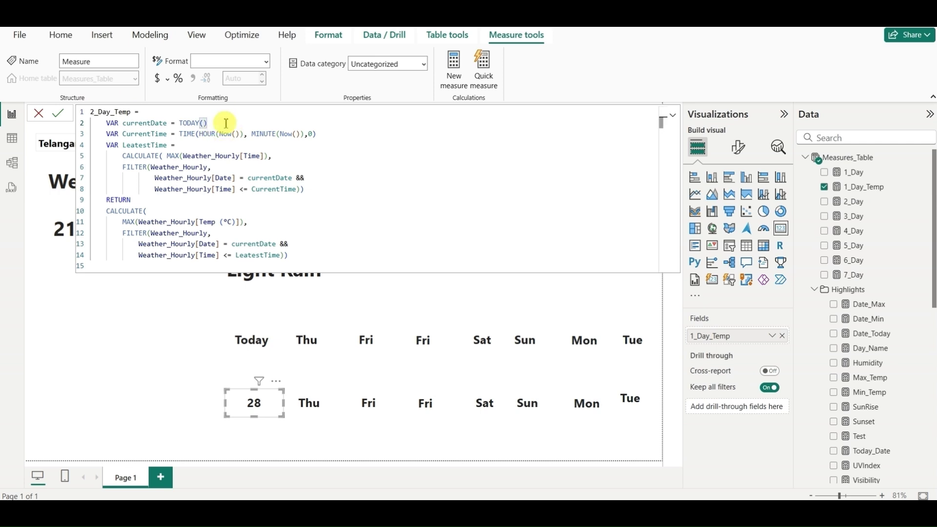
pyautogui.click(60, 114)
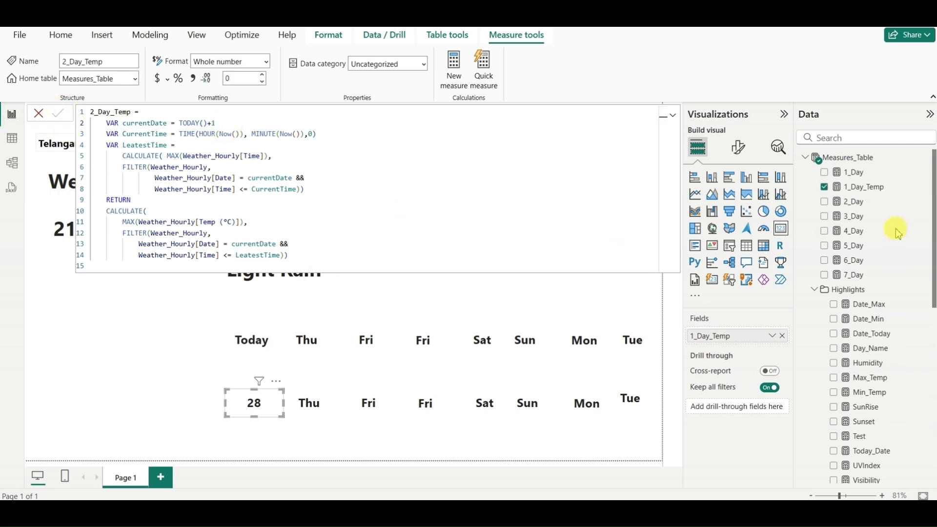
# Replace the field of the second card in the lower row with 2_Day_Temp.
pyautogui.moveTo(862, 220); pyautogui.dragTo(736, 339)
pyautogui.click(304, 401)
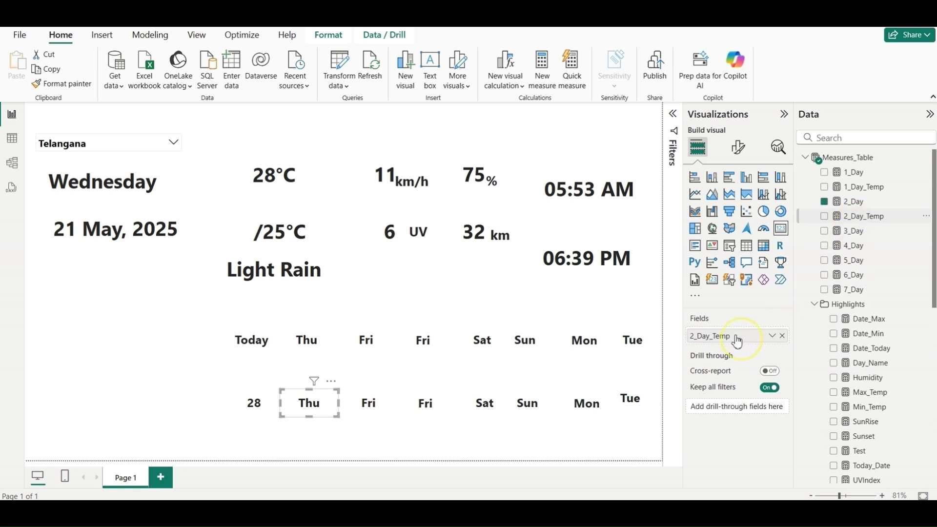
pyautogui.click(304, 427)
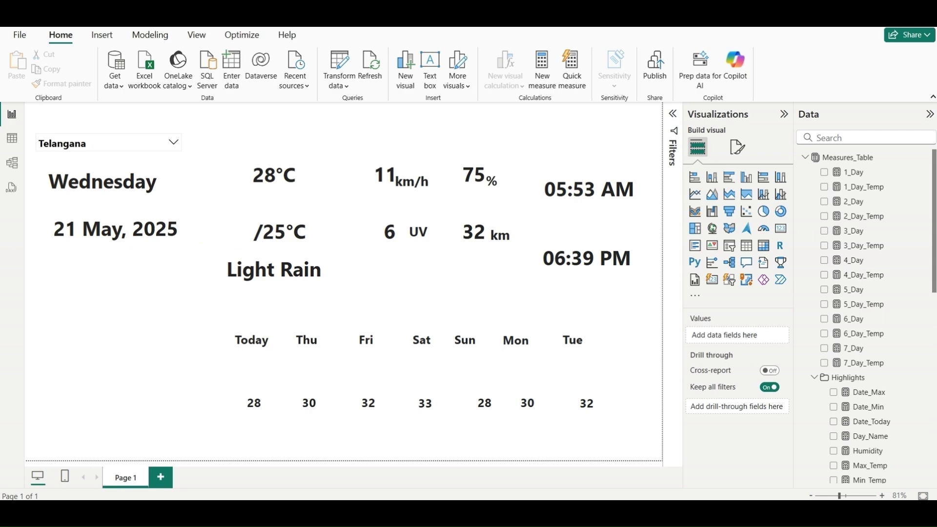
# Examine the WeatherList table's weather conditions and icon links, and the rows of the Weather_Hourly table.
pyautogui.click(13, 141)
pyautogui.click(810, 157)
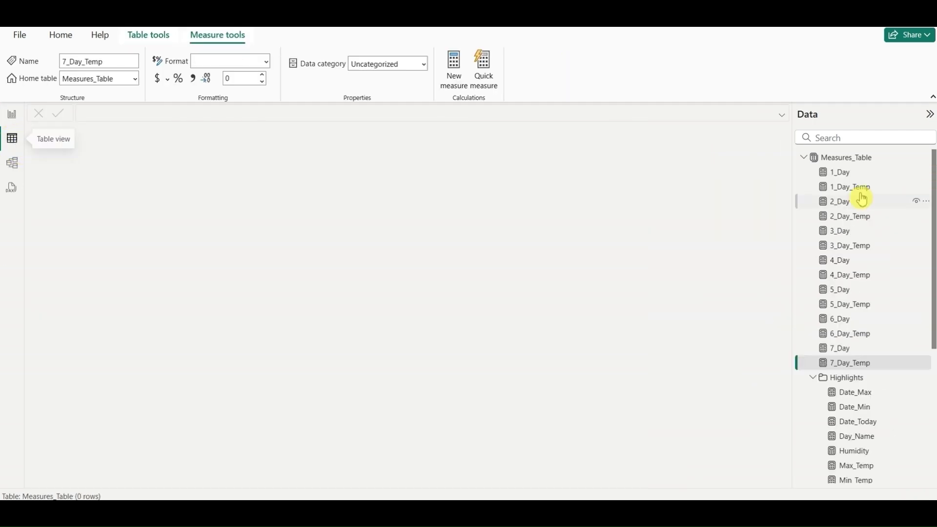
pyautogui.click(810, 159)
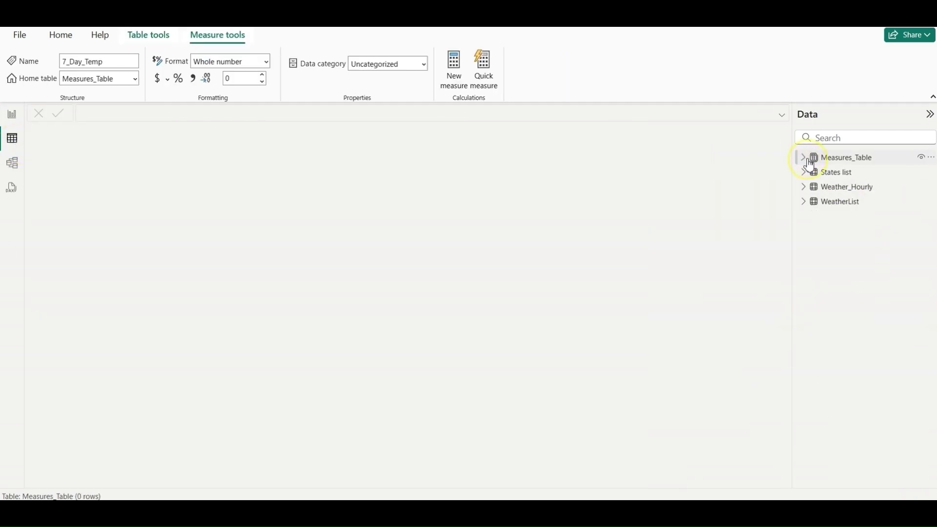
pyautogui.click(802, 202)
pyautogui.click(836, 202)
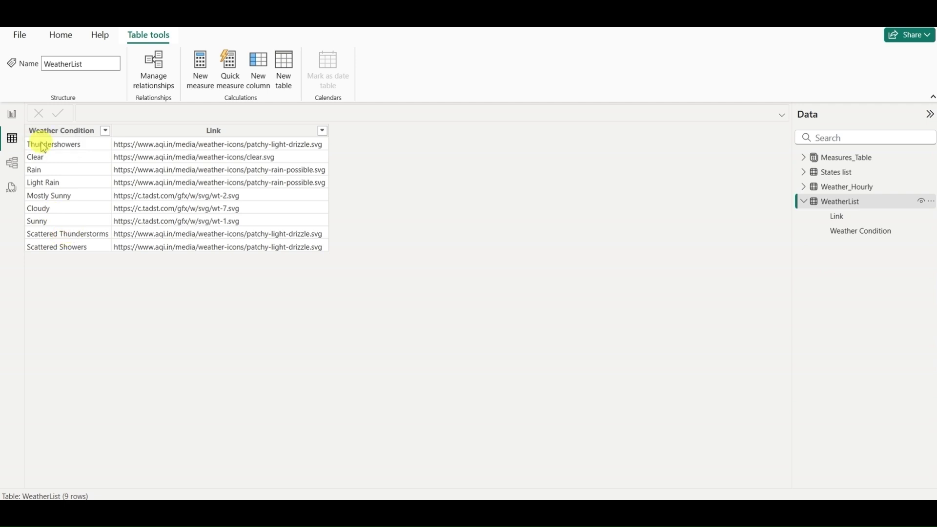
pyautogui.click(12, 114)
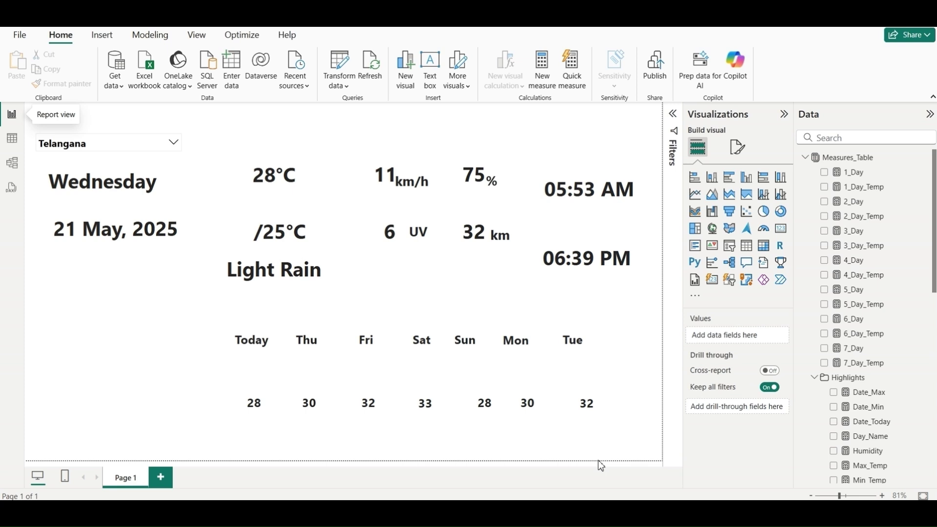
pyautogui.click(12, 139)
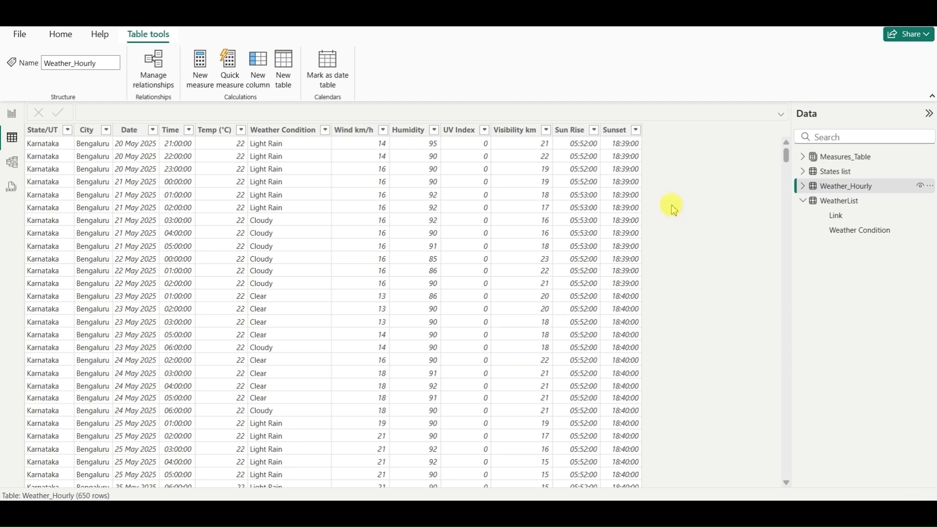
# Open the Power Query Editor from the report and display the Weather_Hourly query's last columns.
pyautogui.click(12, 114)
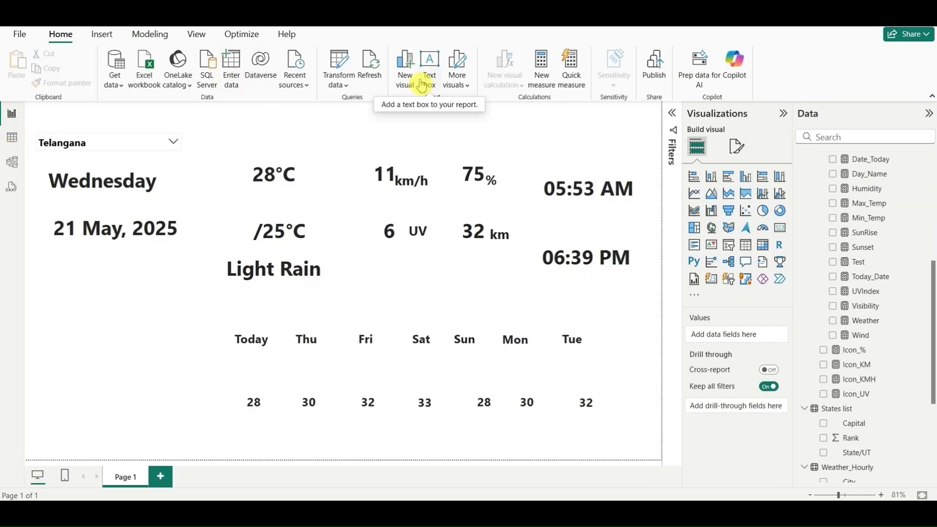
pyautogui.click(338, 83)
pyautogui.click(362, 109)
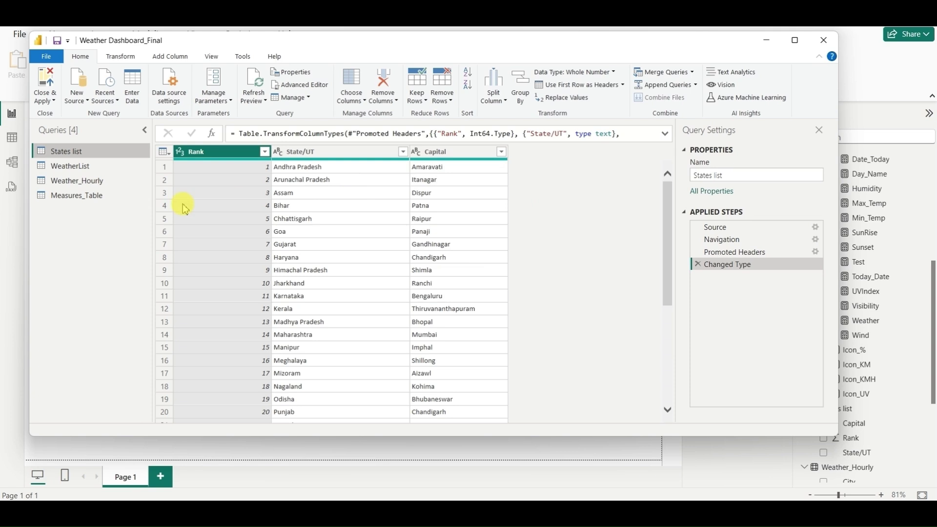
pyautogui.click(78, 181)
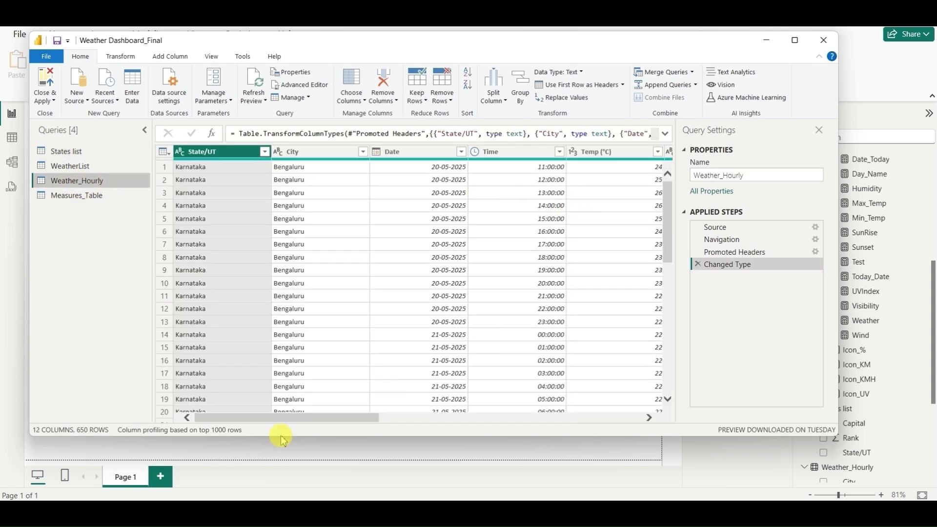
pyautogui.moveTo(292, 419); pyautogui.dragTo(608, 413)
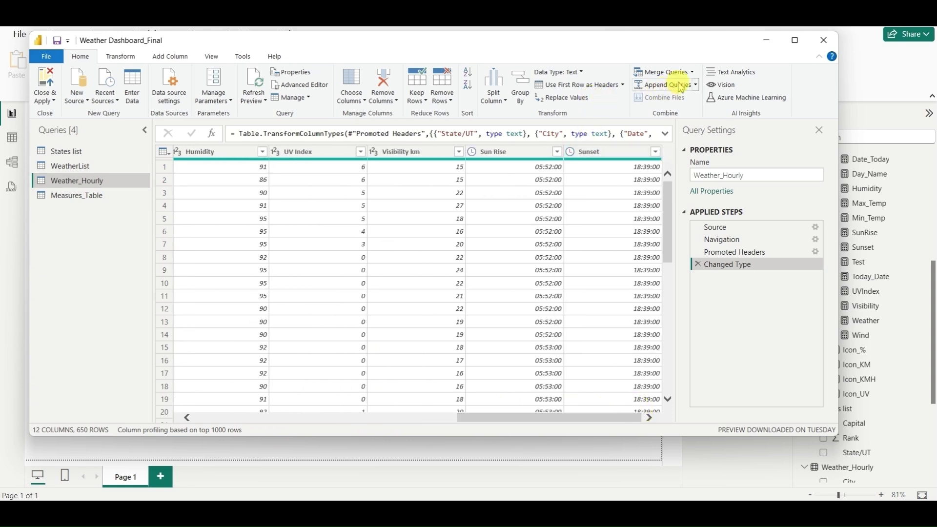
# Merge Weather_Hourly with WeatherList, matching the Weather Condition columns with a Left Outer join.
pyautogui.click(691, 71)
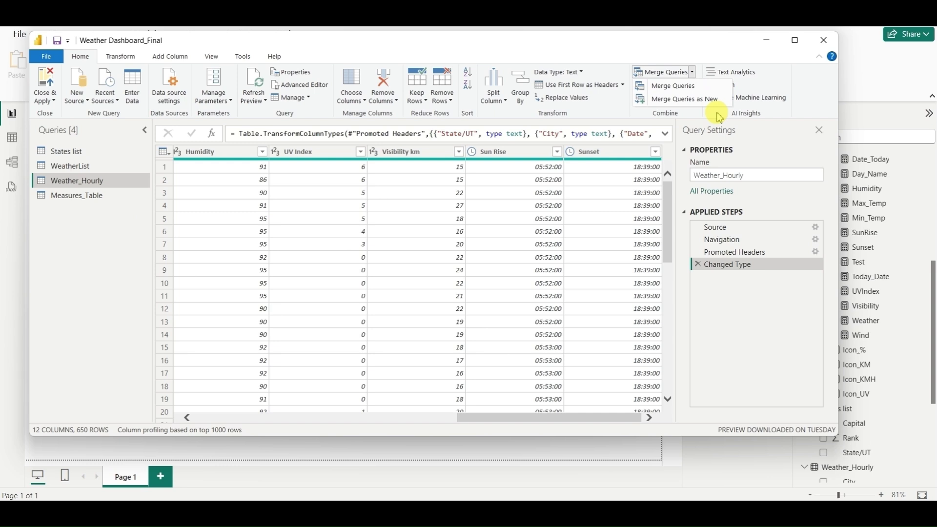
pyautogui.click(673, 90)
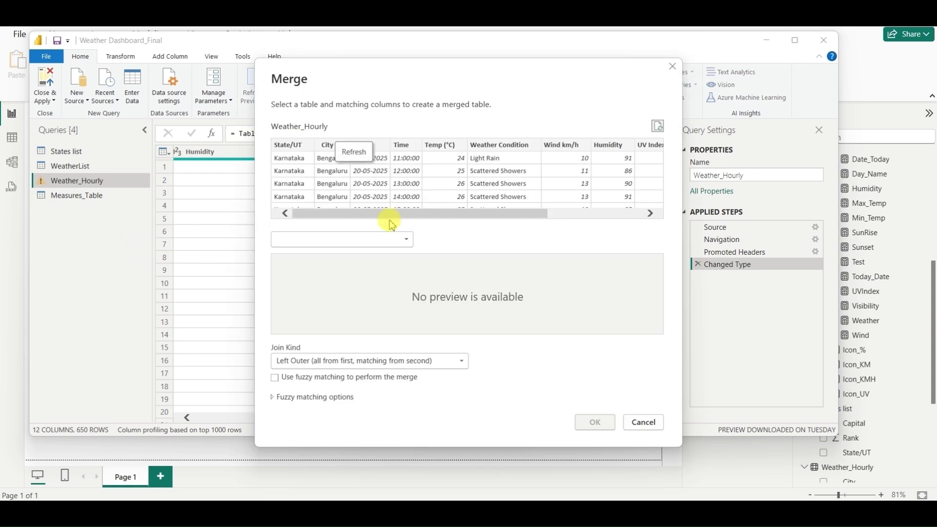
pyautogui.click(398, 239)
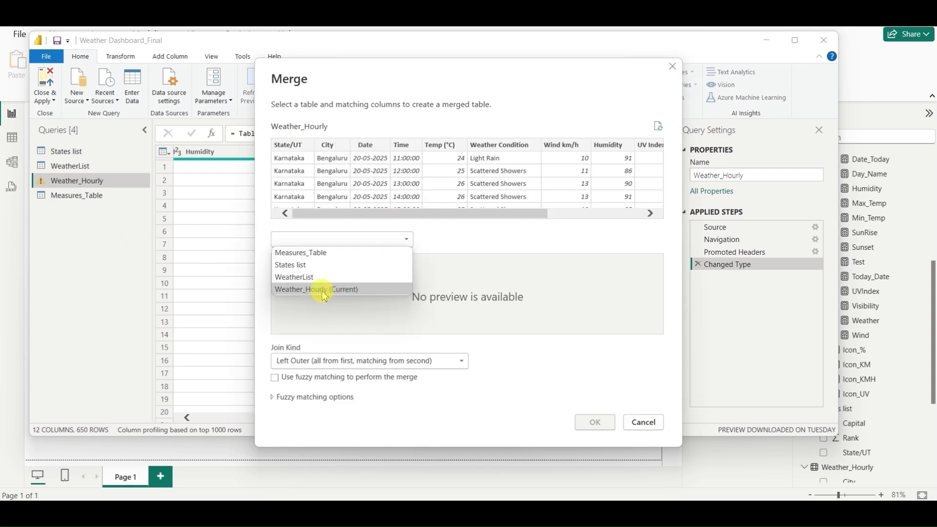
pyautogui.click(304, 283)
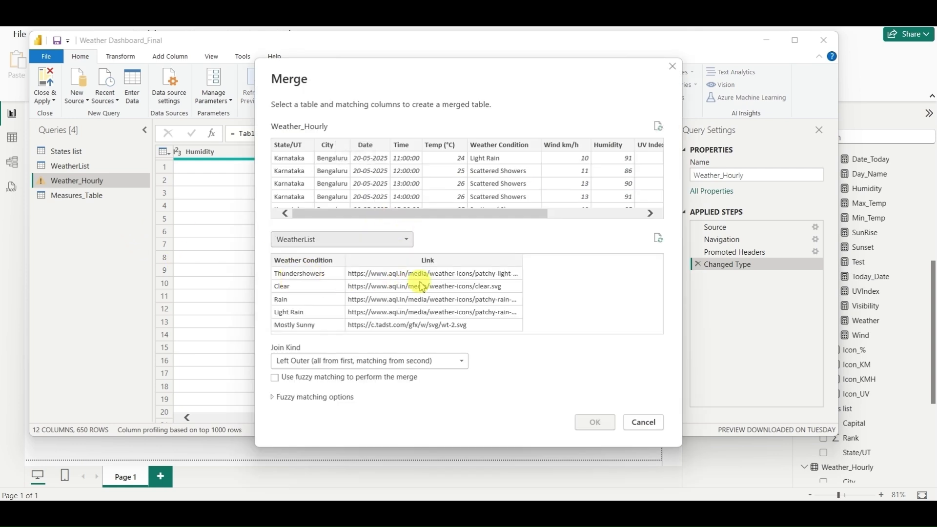
pyautogui.click(405, 241)
pyautogui.moveTo(422, 217); pyautogui.dragTo(594, 213)
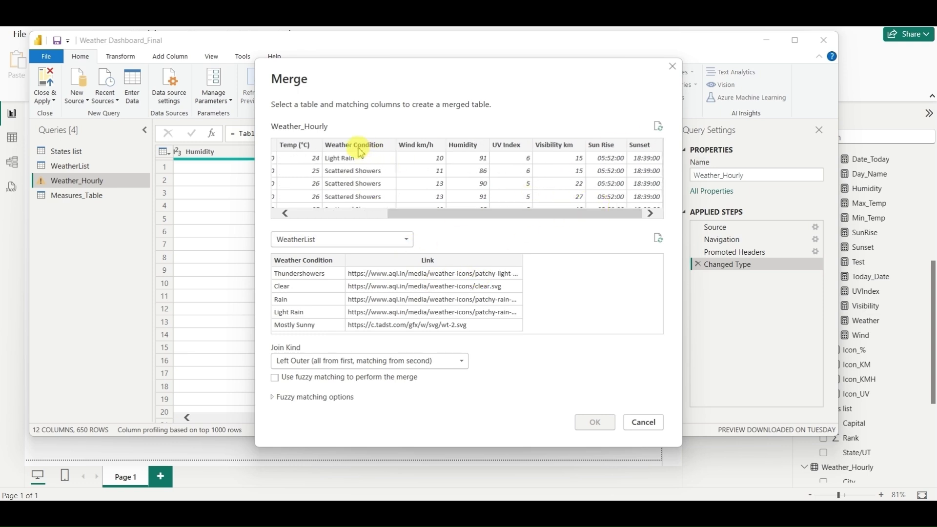
pyautogui.click(359, 145)
pyautogui.click(305, 263)
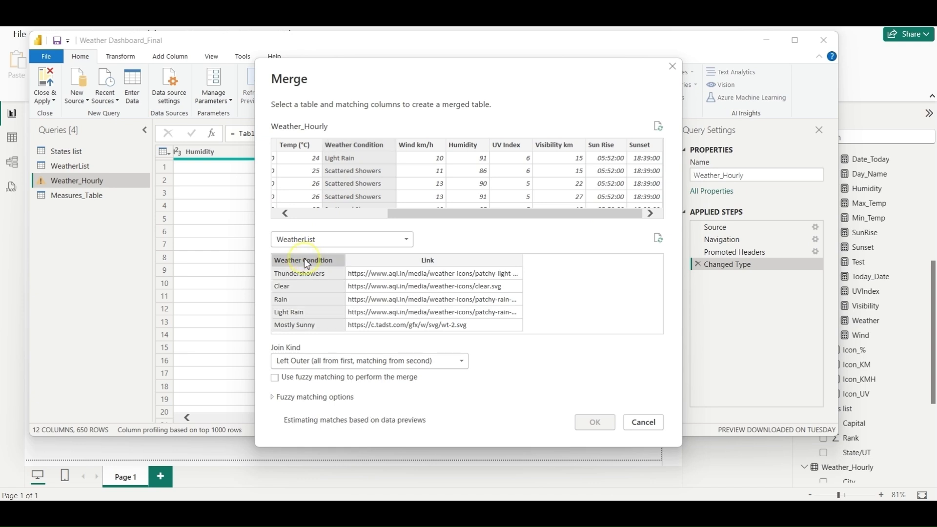
pyautogui.click(596, 424)
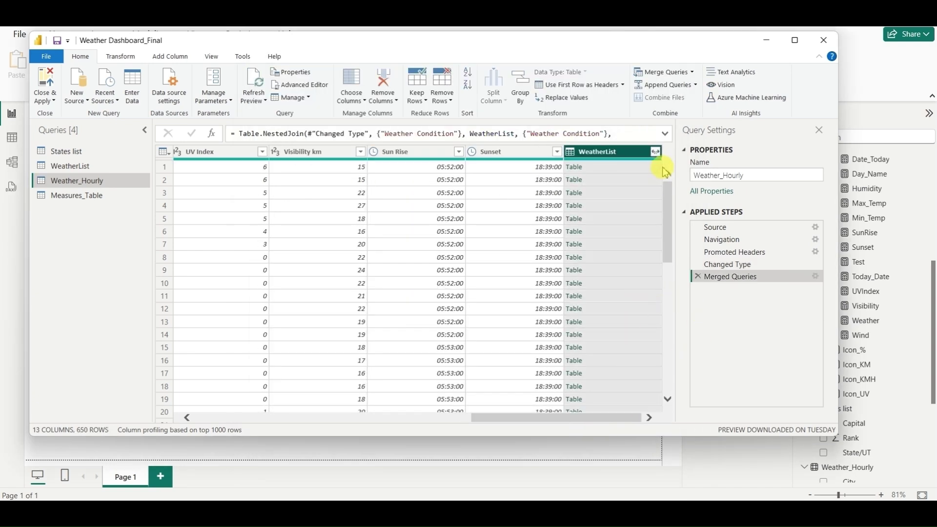
# Expand the merged WeatherList column to include only Link, keeping the original column name as prefix.
pyautogui.click(656, 152)
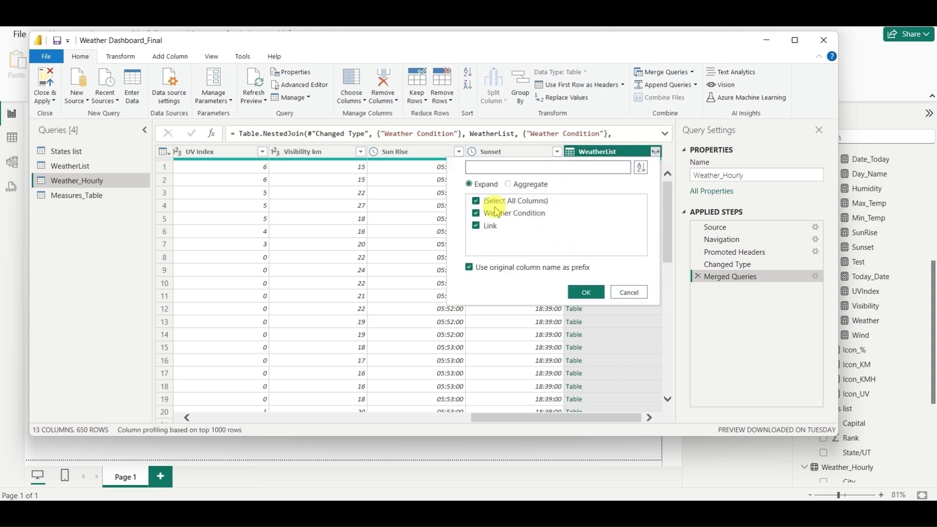
pyautogui.click(476, 202)
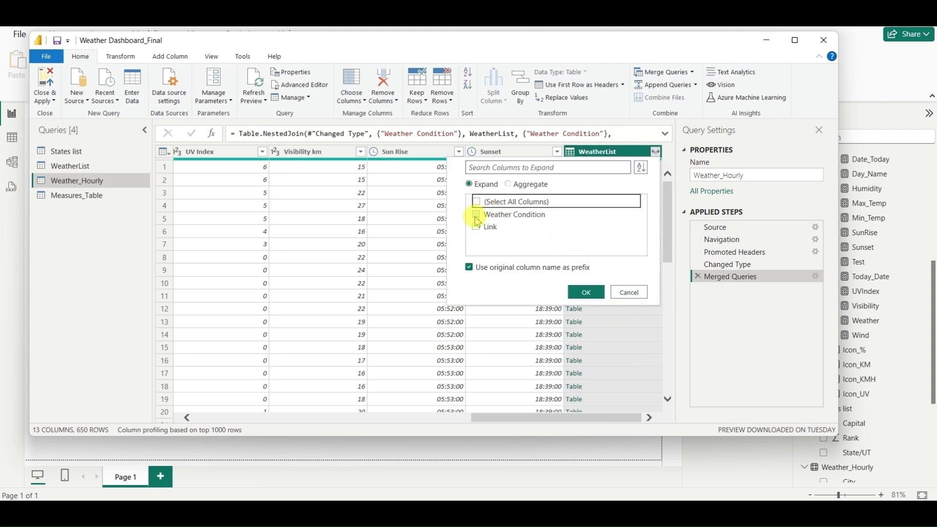
pyautogui.click(476, 228)
pyautogui.click(586, 292)
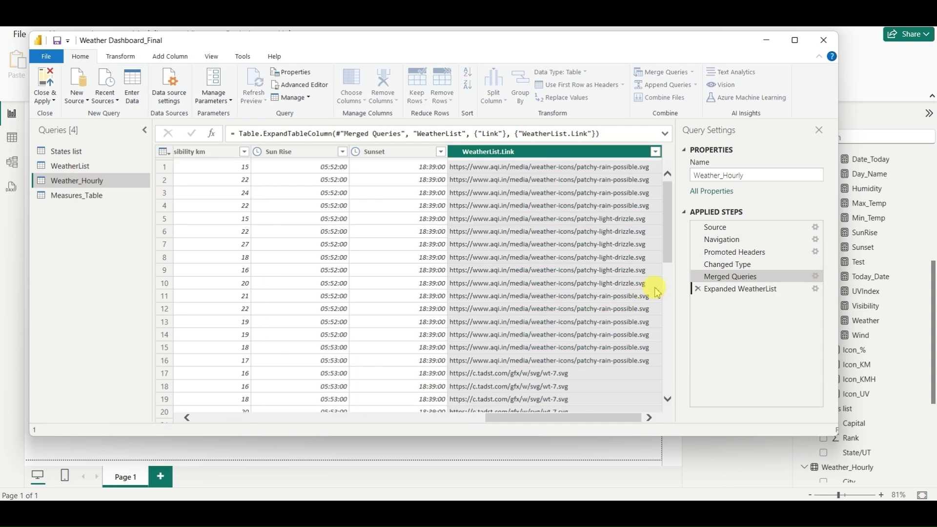
pyautogui.moveTo(585, 423); pyautogui.dragTo(659, 408)
pyautogui.moveTo(564, 425); pyautogui.dragTo(608, 424)
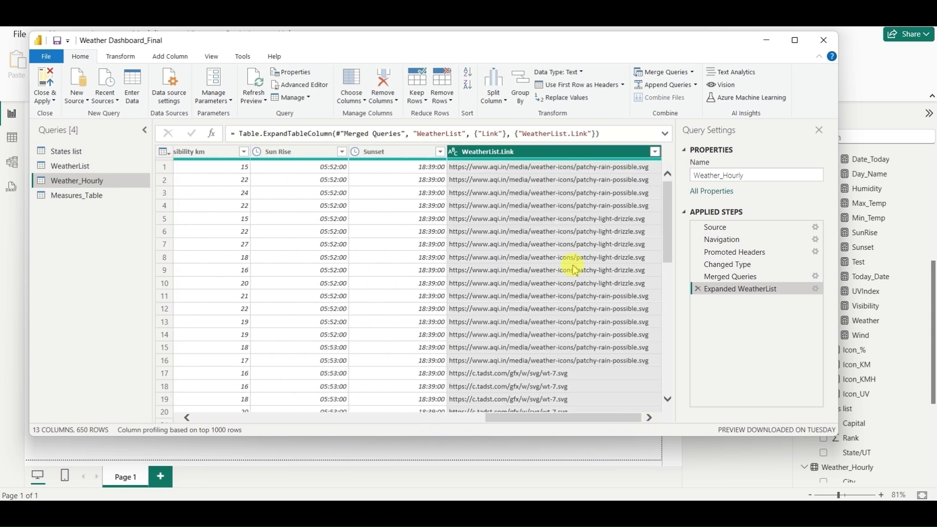
# Apply the query changes and close the Power Query Editor to return to the report.
pyautogui.click(44, 92)
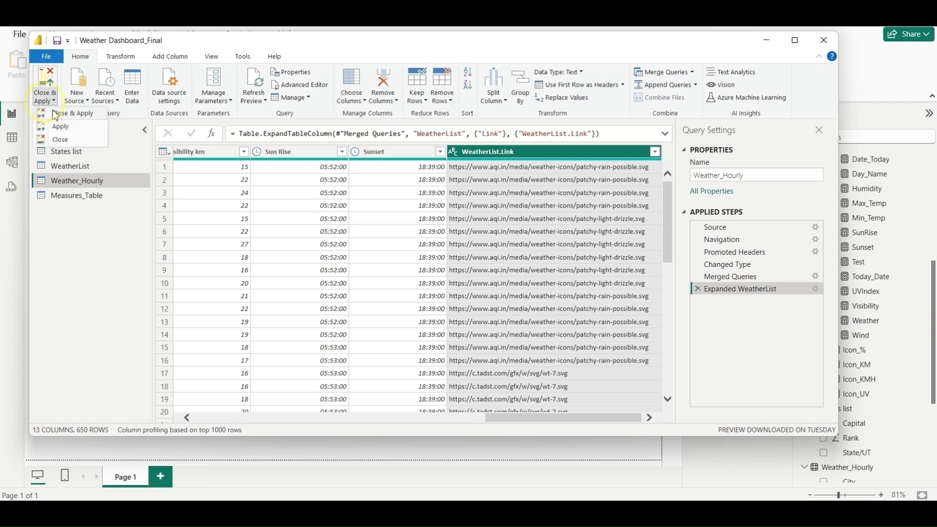
pyautogui.click(68, 113)
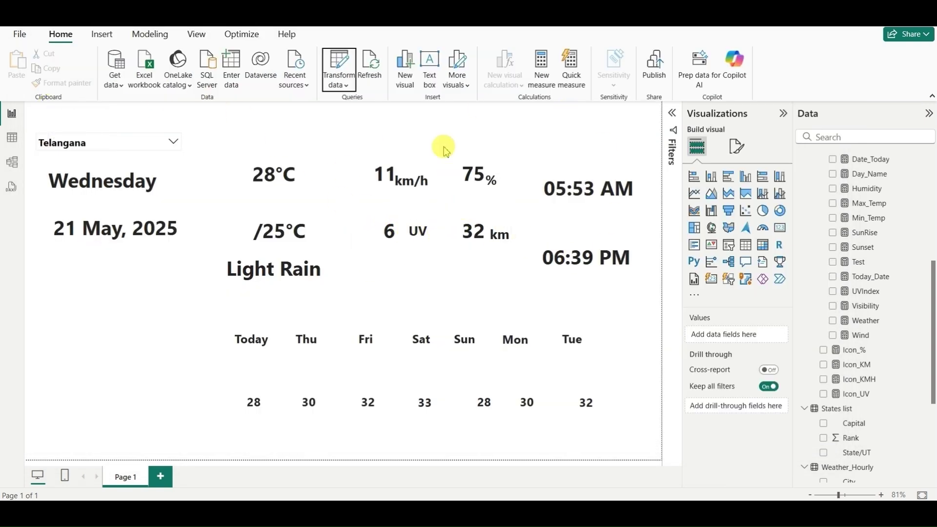
pyautogui.click(383, 64)
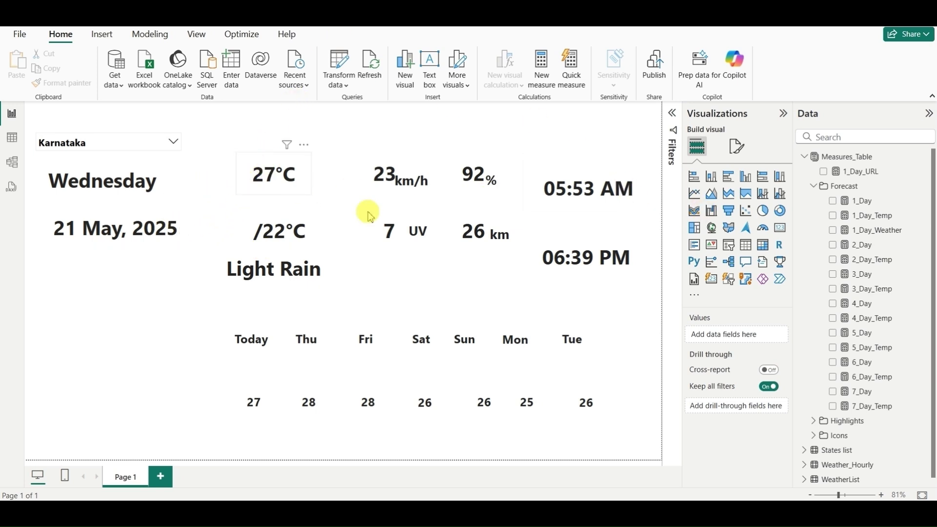
# Review the 1_Day_Weather measure's formula, including its Weather Condition reference, and copy the entire formula.
pyautogui.click(889, 236)
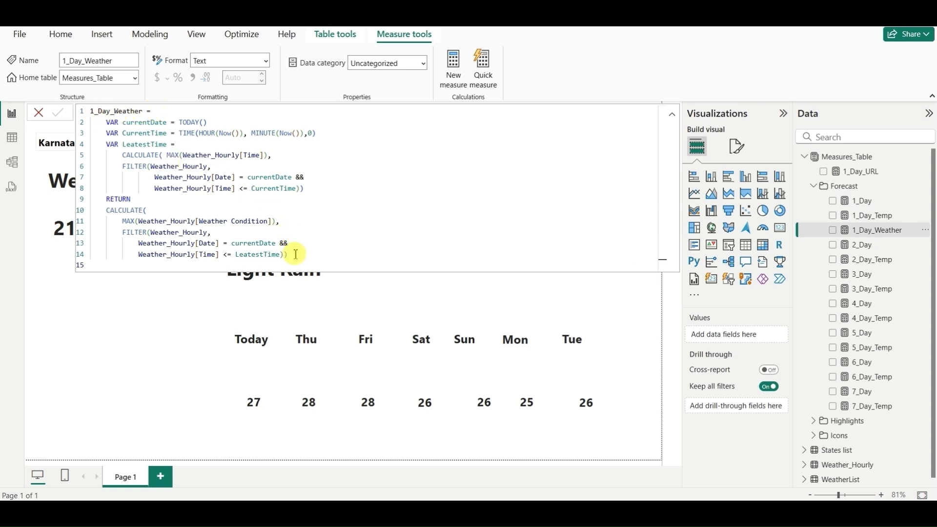
pyautogui.moveTo(299, 259); pyautogui.dragTo(101, 105)
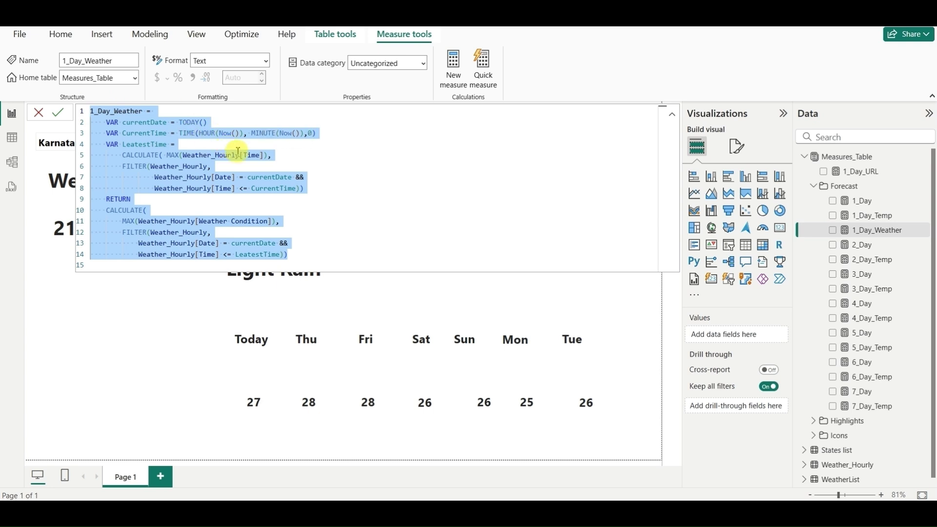
pyautogui.moveTo(303, 221); pyautogui.dragTo(198, 224)
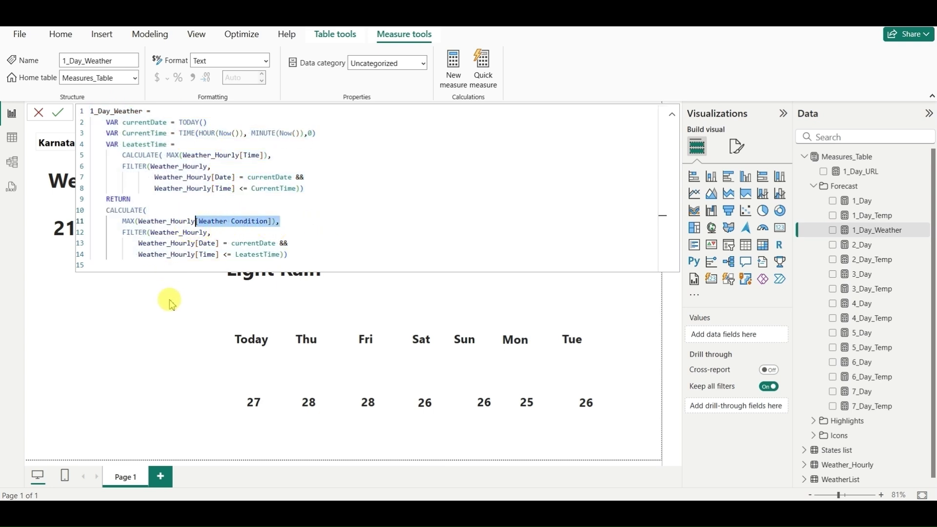
pyautogui.click(65, 110)
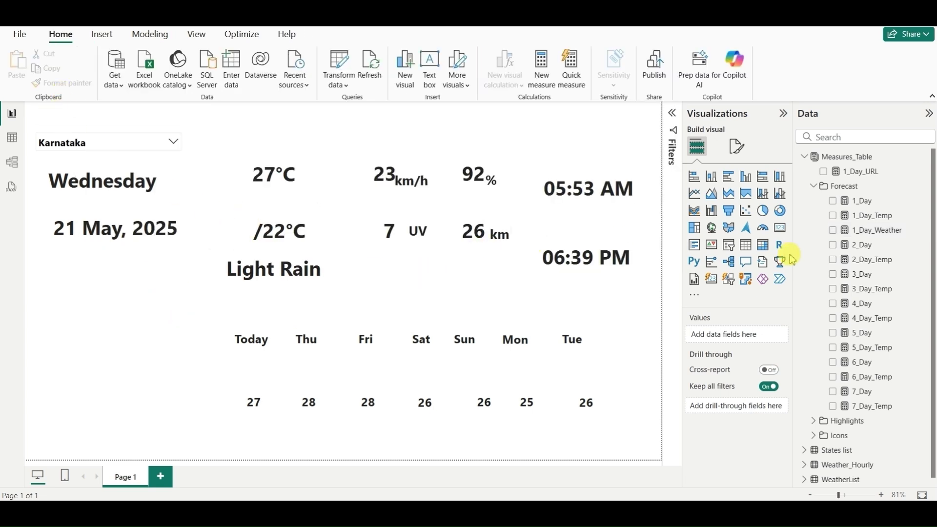
pyautogui.click(884, 237)
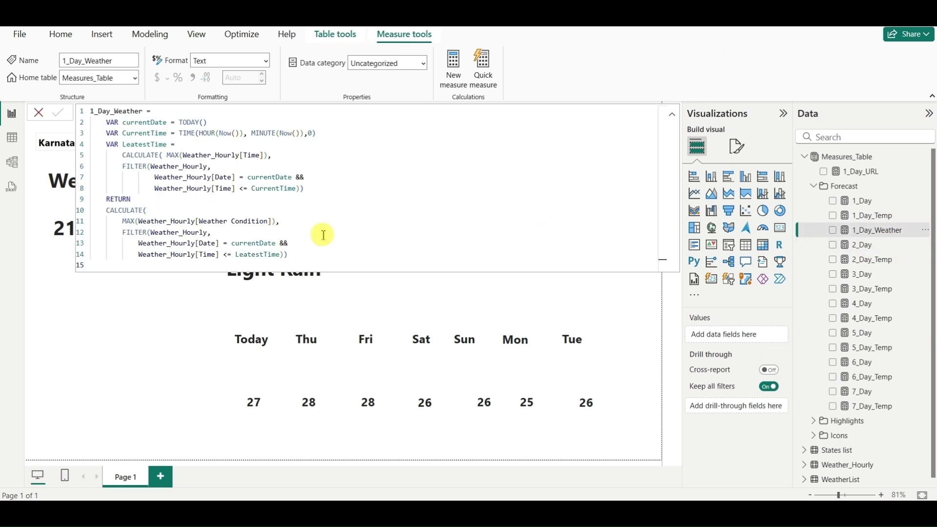
pyautogui.click(320, 255)
pyautogui.hotkey('ctrl', 'a')
pyautogui.hotkey('ctrl', 'c')
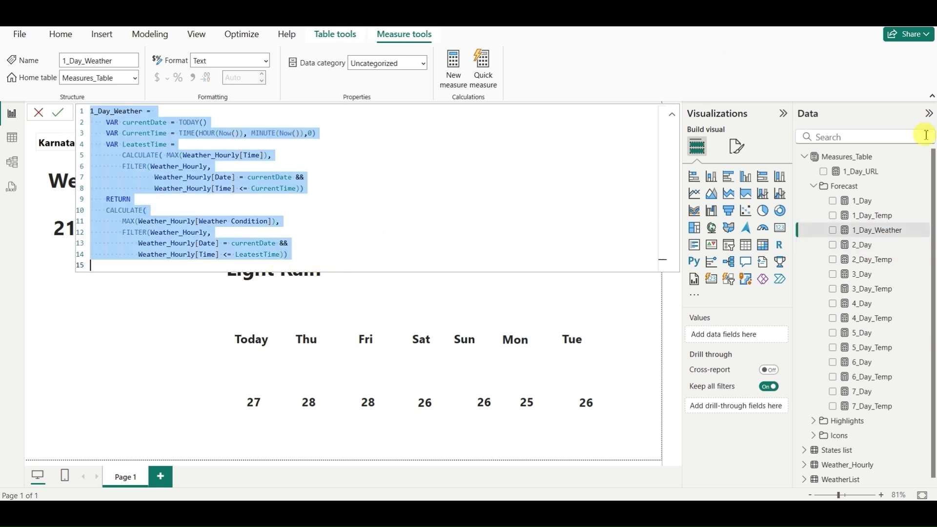
# Create the measure 2_Day_Weather in the Forecast folder from the copied formula with currentDate set to TODAY()+1, and copy its full formula.
pyautogui.click(927, 192)
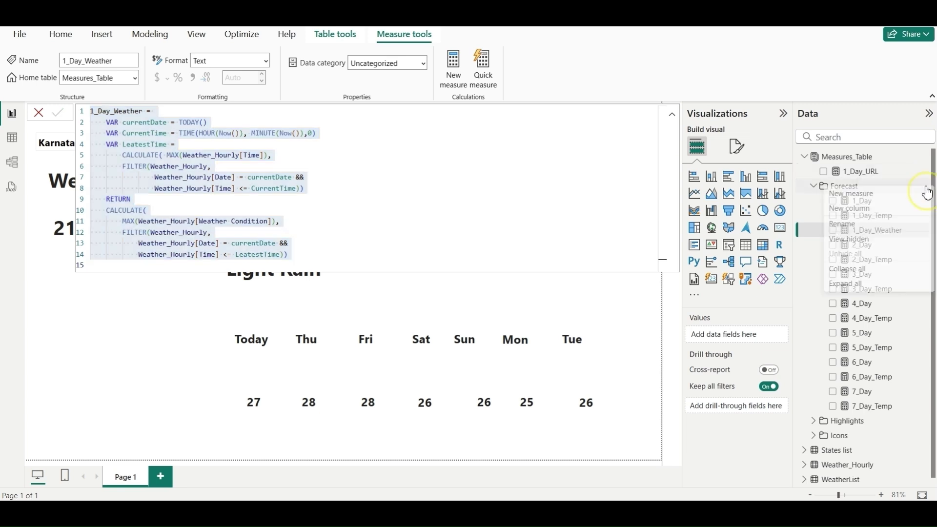
pyautogui.press('Escape')
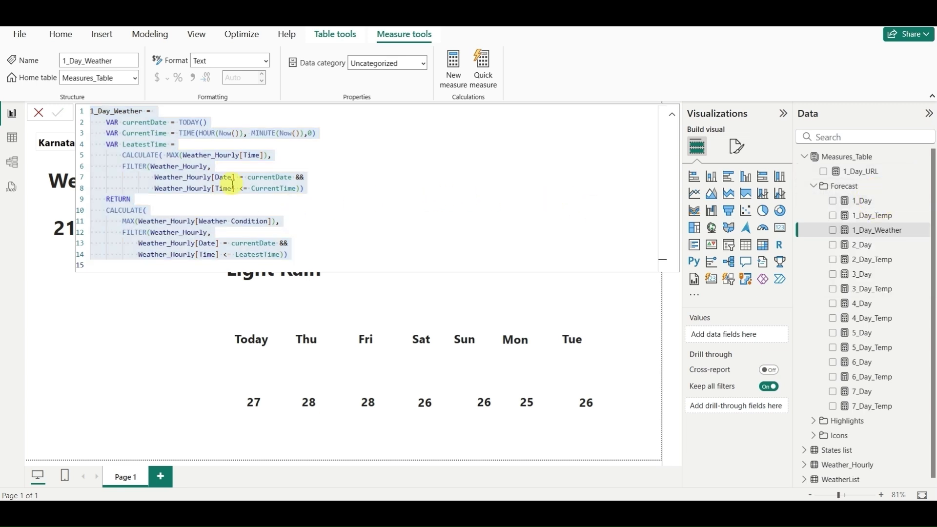
pyautogui.hotkey('ctrl', 'v')
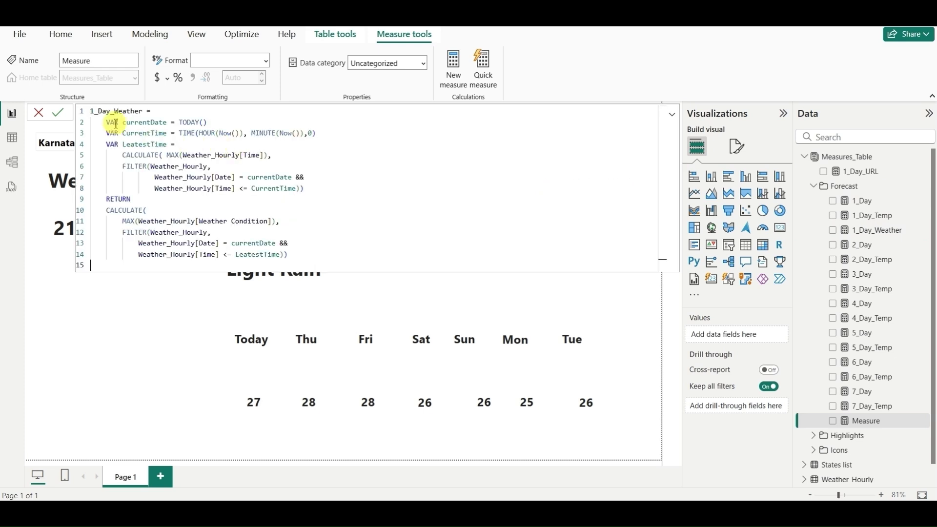
pyautogui.click(94, 111)
pyautogui.press('Delete')
pyautogui.write('2')
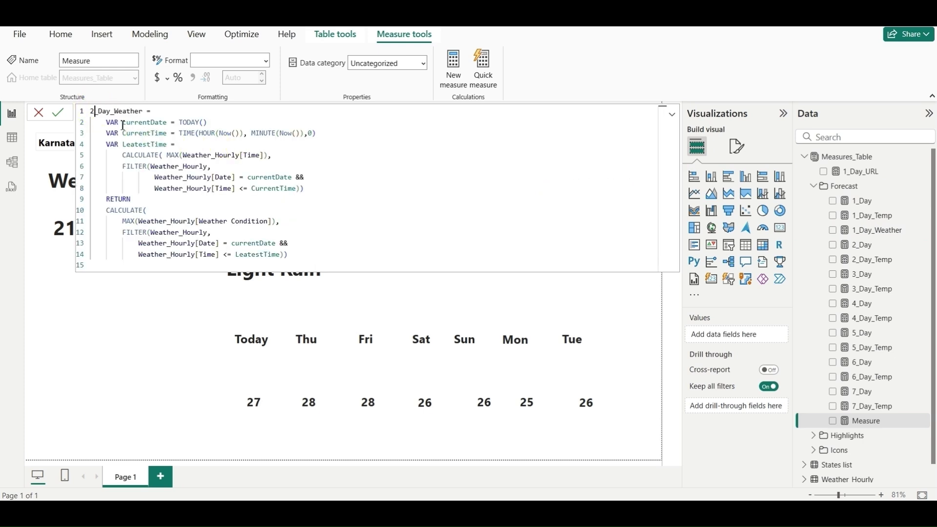
pyautogui.click(276, 126)
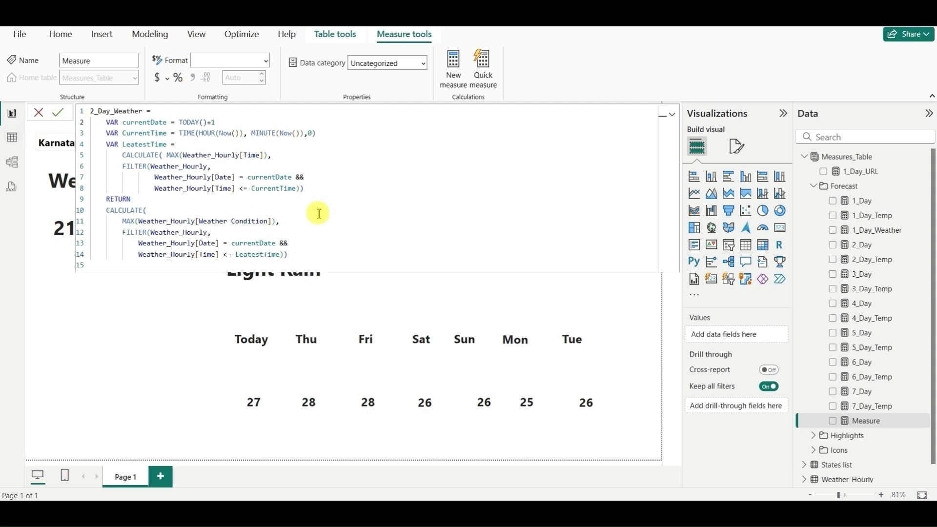
pyautogui.write('+1')
pyautogui.hotkey('ctrl', 'a')
pyautogui.hotkey('ctrl', 'c')
pyautogui.click(58, 113)
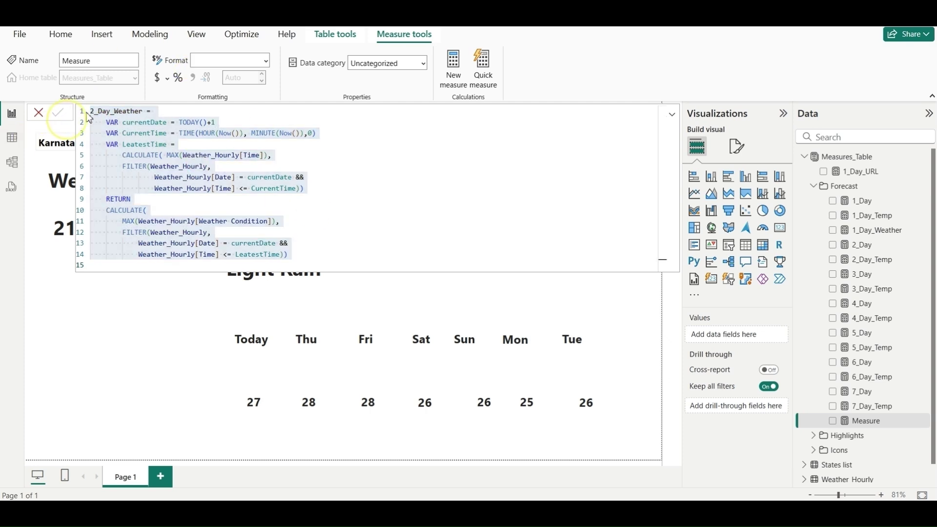
# Create the measure 3_Day_Weather in the Forecast folder from a copy of the 2_Day_Weather formula.
pyautogui.click(923, 202)
pyautogui.click(894, 188)
pyautogui.click(926, 186)
pyautogui.press('Escape')
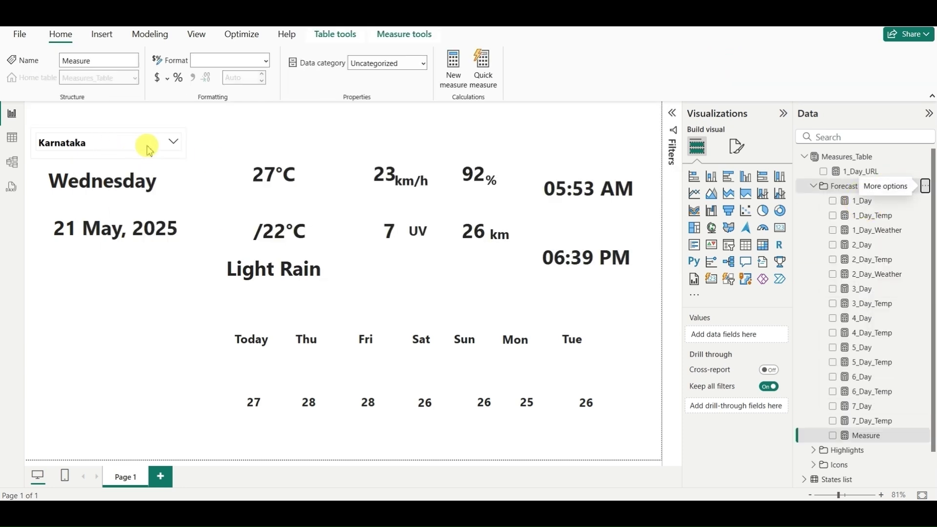
pyautogui.hotkey('ctrl', 'a')
pyautogui.hotkey('ctrl', 'v')
pyautogui.doubleClick(98, 110)
pyautogui.press('BackSpace')
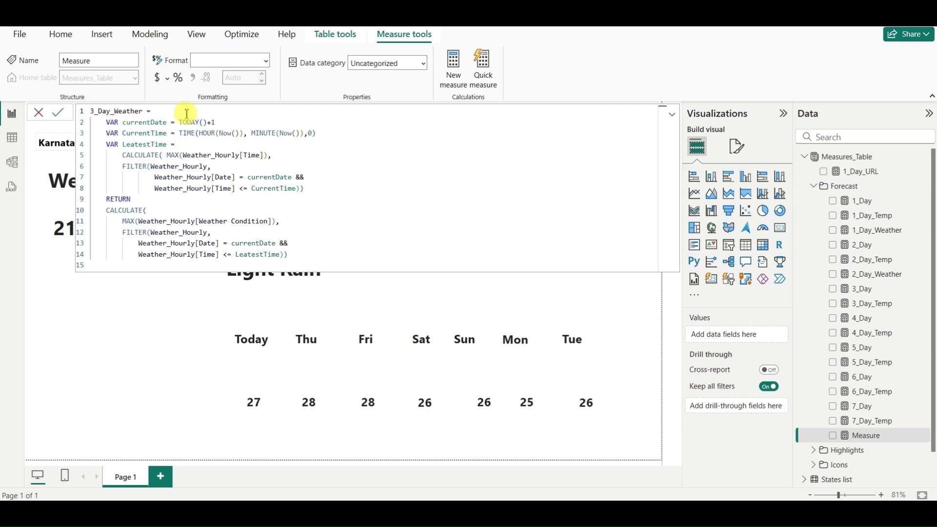
pyautogui.click(57, 113)
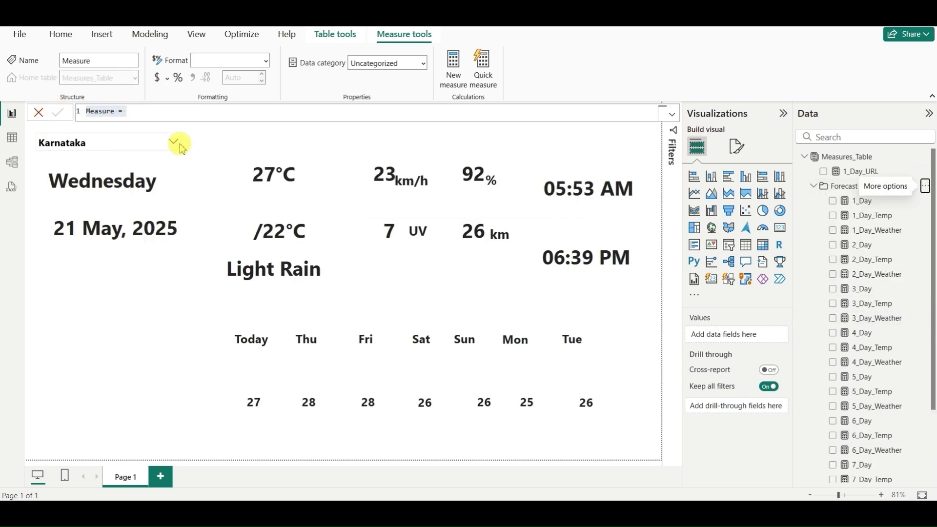
# Create the measure 7_Day_Weather in the Forecast folder from the copied formula with currentDate set to TODAY()+6.
pyautogui.hotkey('ctrl', 'v')
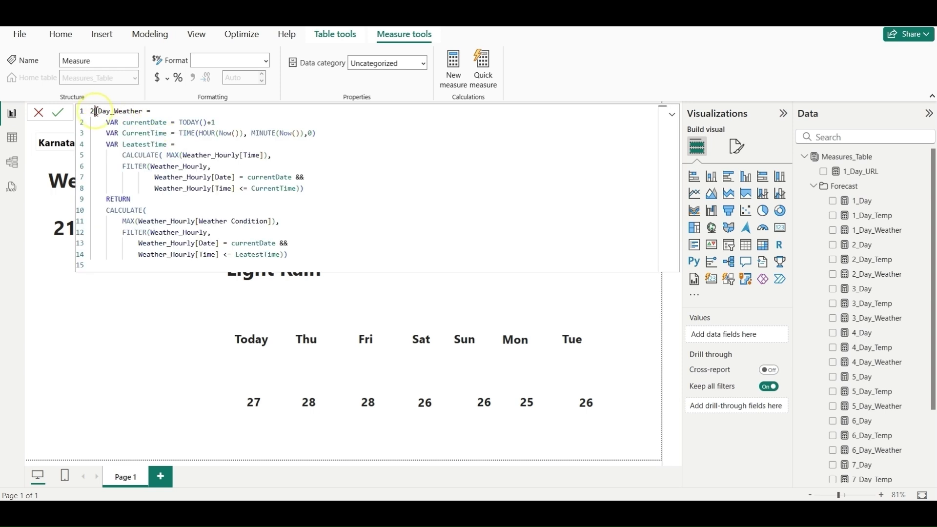
pyautogui.press('BackSpace')
pyautogui.write('7')
pyautogui.doubleClick(214, 122)
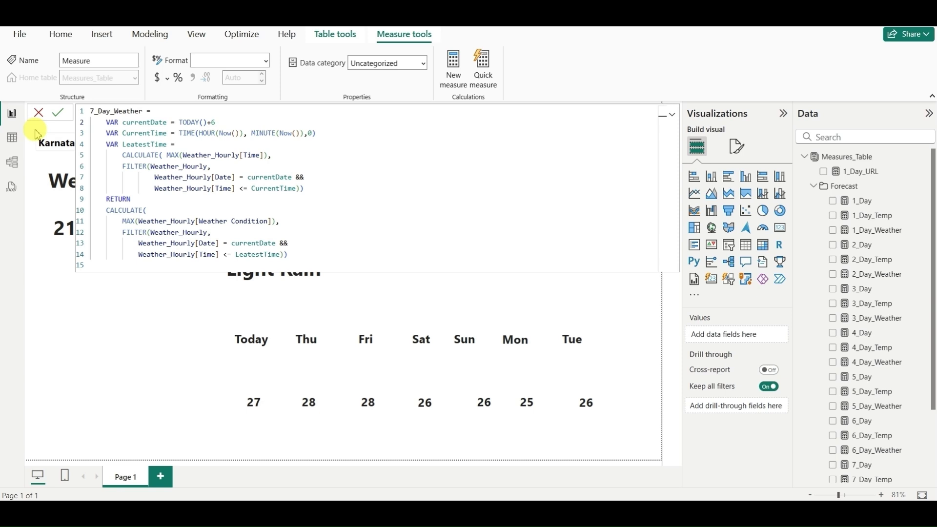
pyautogui.click(65, 113)
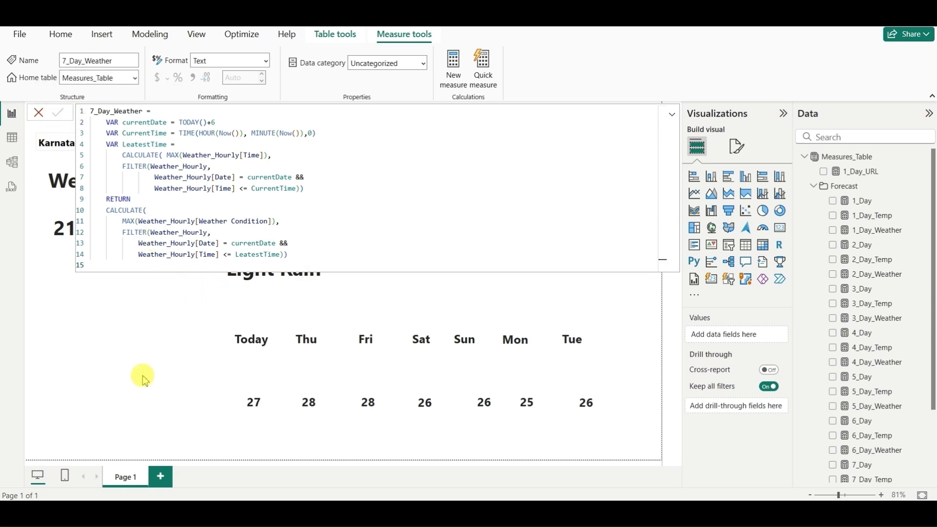
pyautogui.click(132, 364)
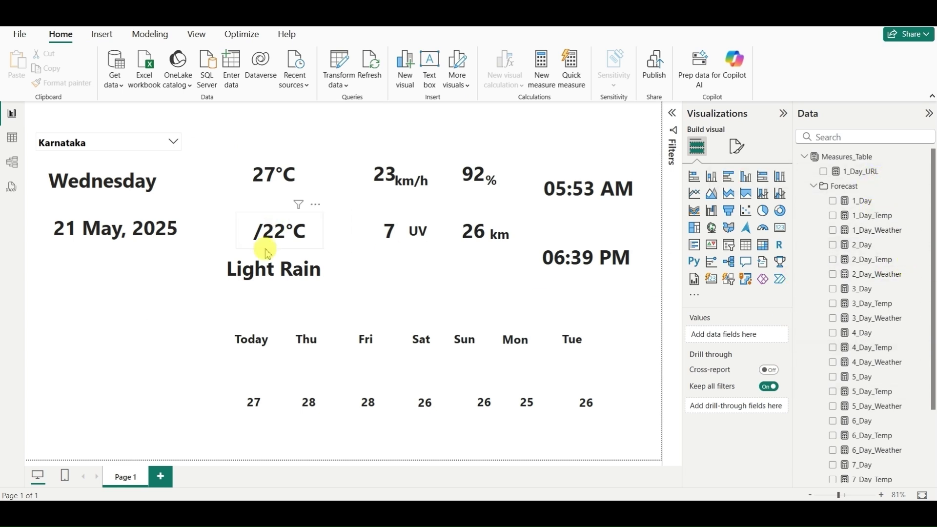
# Examine the WeatherList table's weather conditions and icon links in the table view, and return to the report.
pyautogui.click(12, 138)
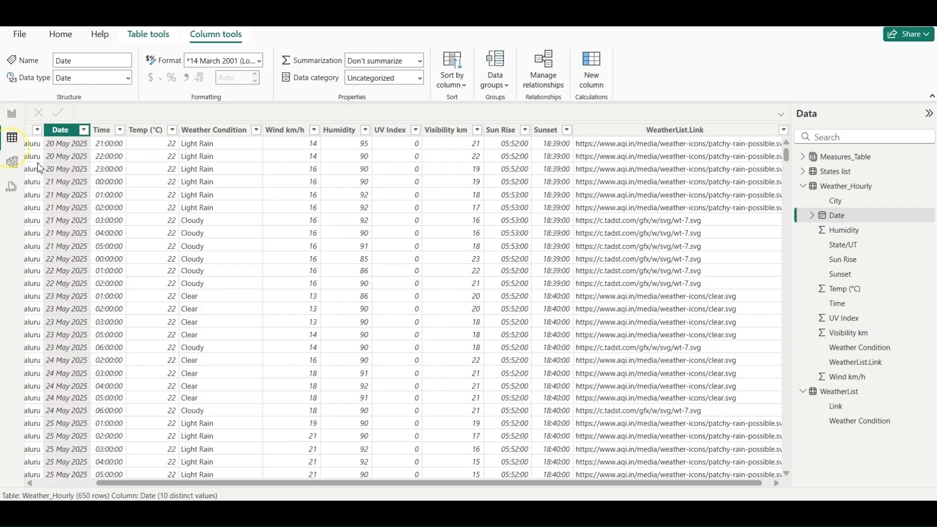
pyautogui.click(802, 156)
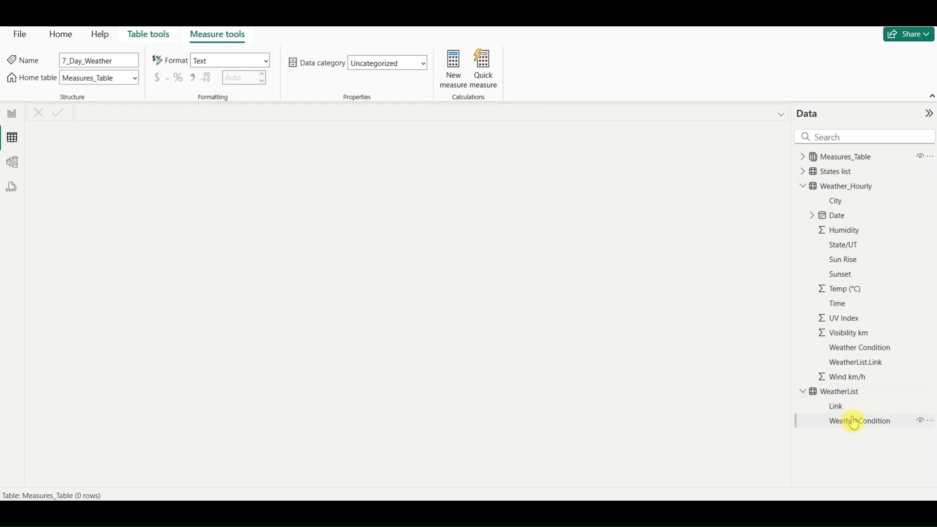
pyautogui.click(853, 397)
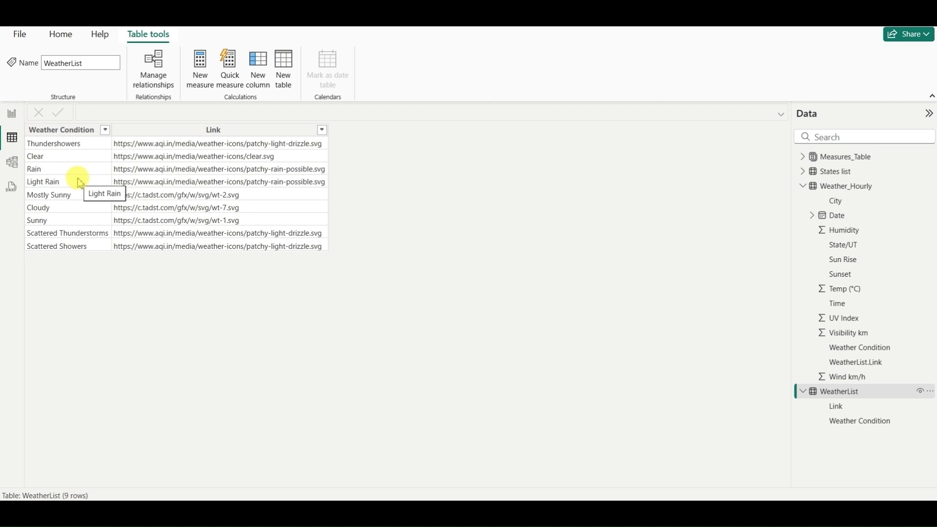
pyautogui.click(12, 114)
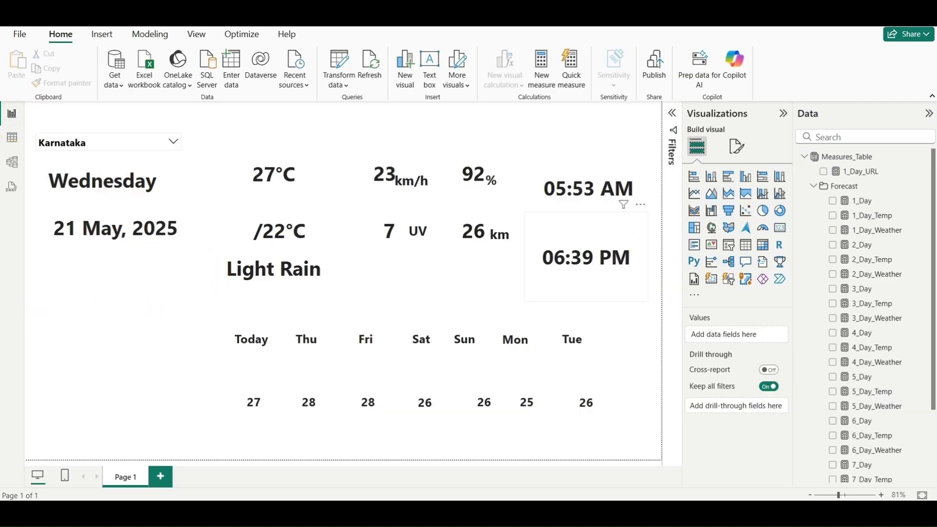
# Review the 1_Day_URL measure's formula, including its WeatherList.Link reference, and copy the entire formula.
pyautogui.click(877, 176)
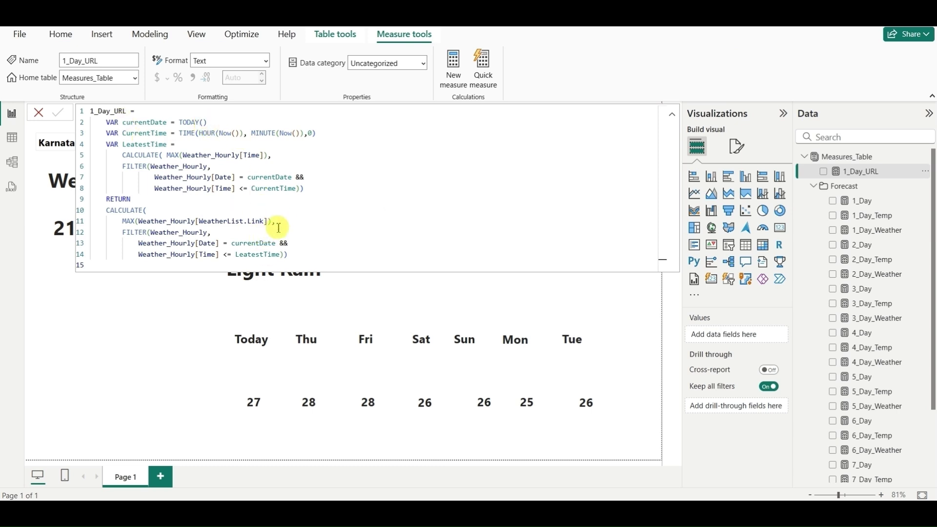
pyautogui.moveTo(276, 222); pyautogui.dragTo(195, 223)
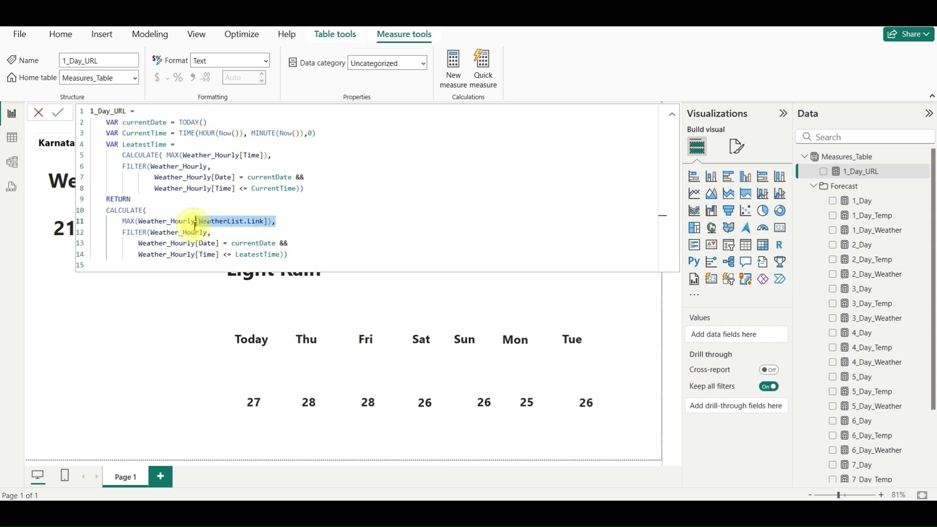
pyautogui.click(148, 320)
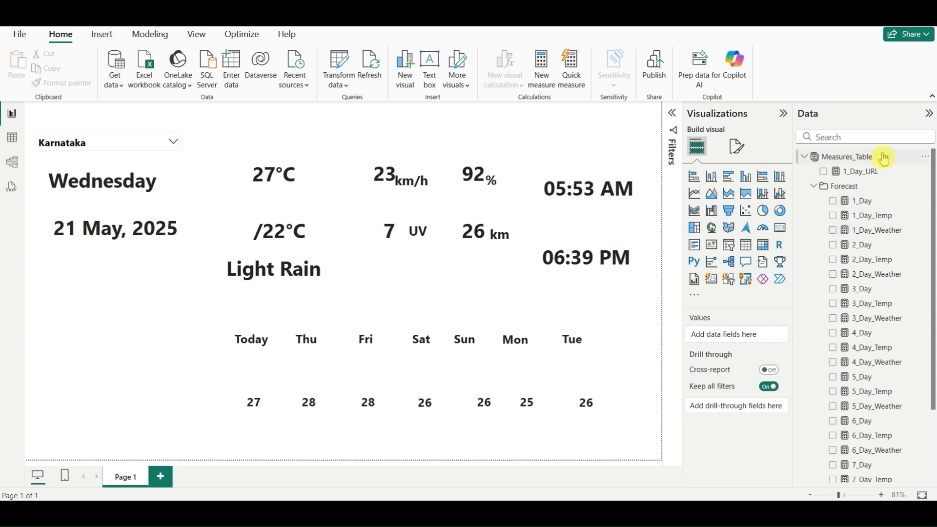
pyautogui.click(885, 173)
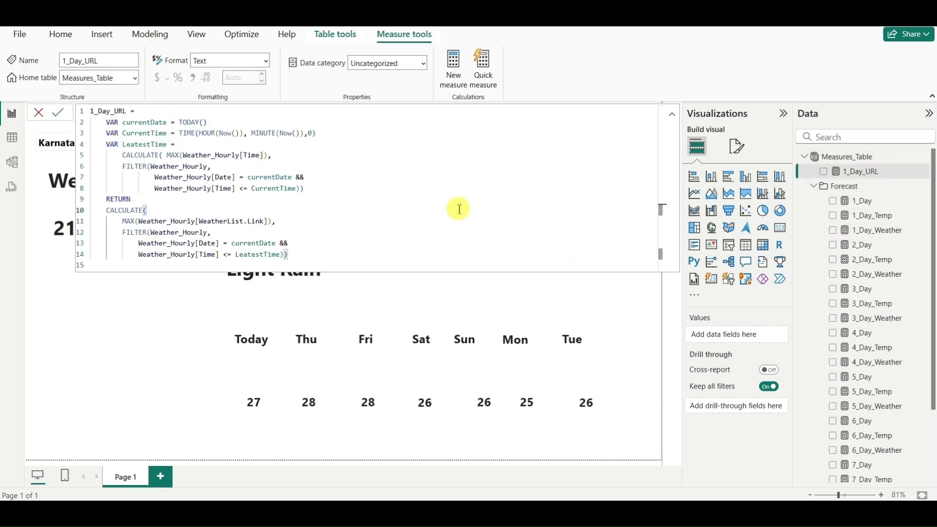
pyautogui.hotkey('ctrl', 'a')
pyautogui.hotkey('ctrl', 'c')
# Create the measure 2_Day_URL in Measures_Table from the copied formula with currentDate set to TODAY()+1.
pyautogui.click(924, 156)
pyautogui.click(854, 181)
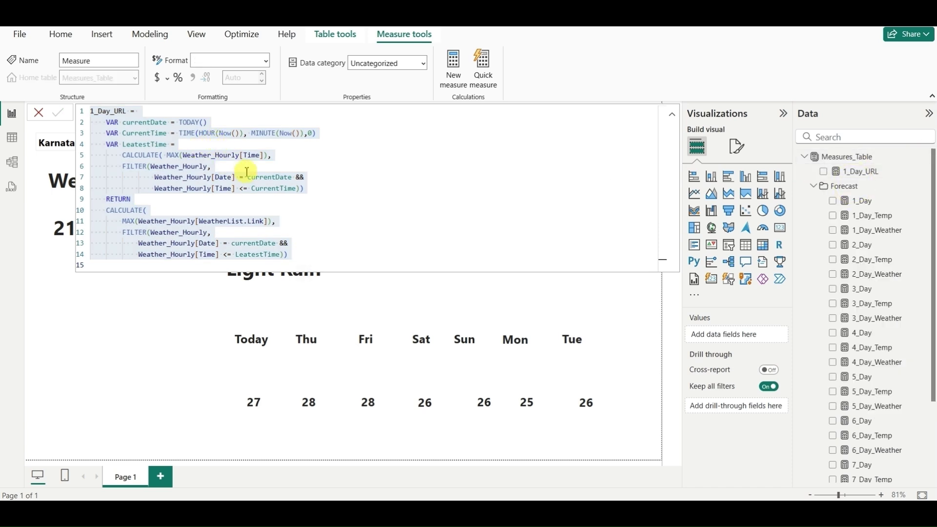
pyautogui.hotkey('ctrl', 'v')
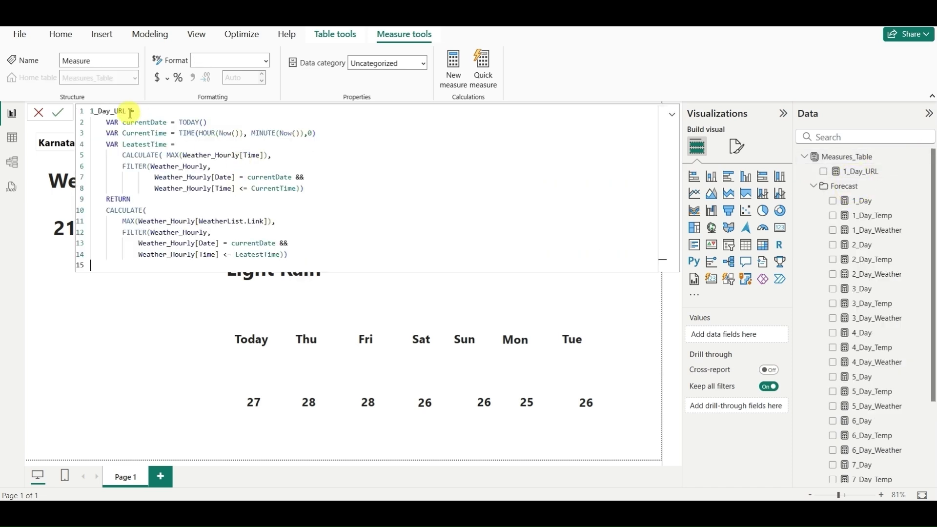
pyautogui.click(96, 112)
pyautogui.press('BackSpace')
pyautogui.write('2')
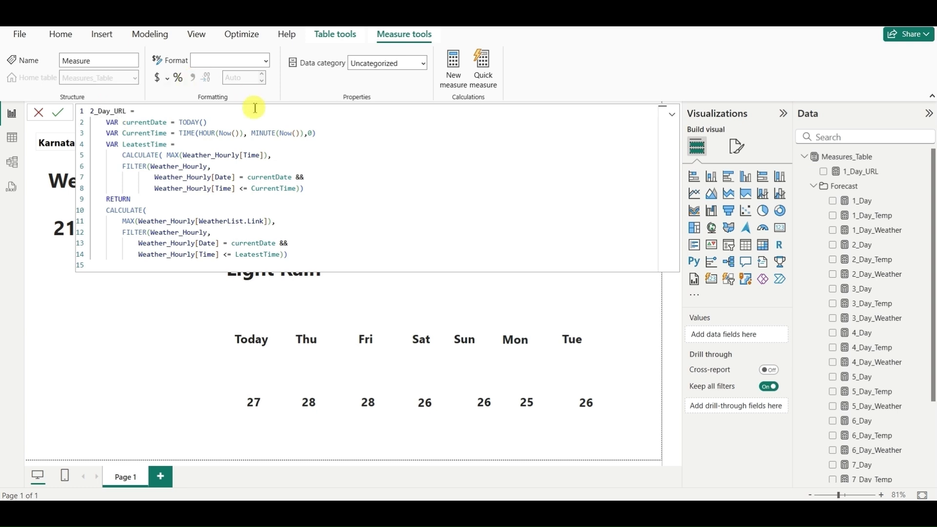
pyautogui.click(223, 122)
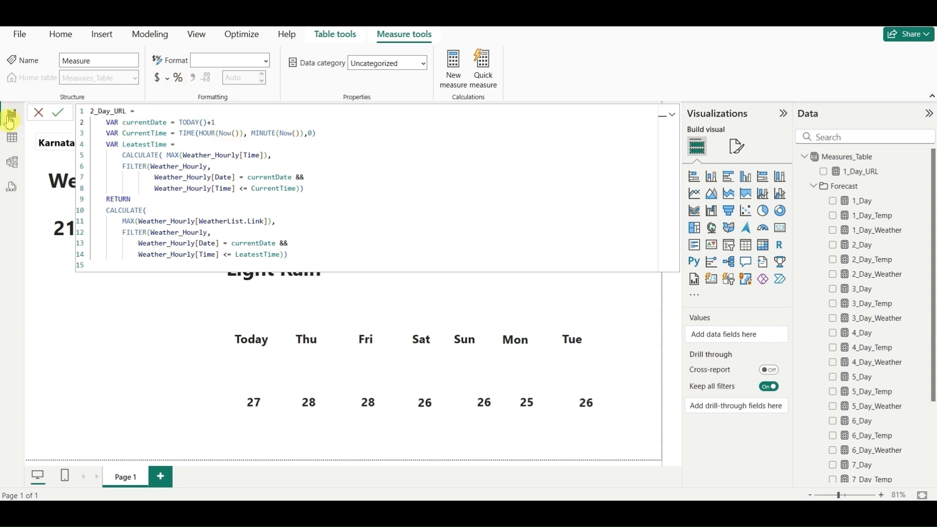
pyautogui.click(59, 115)
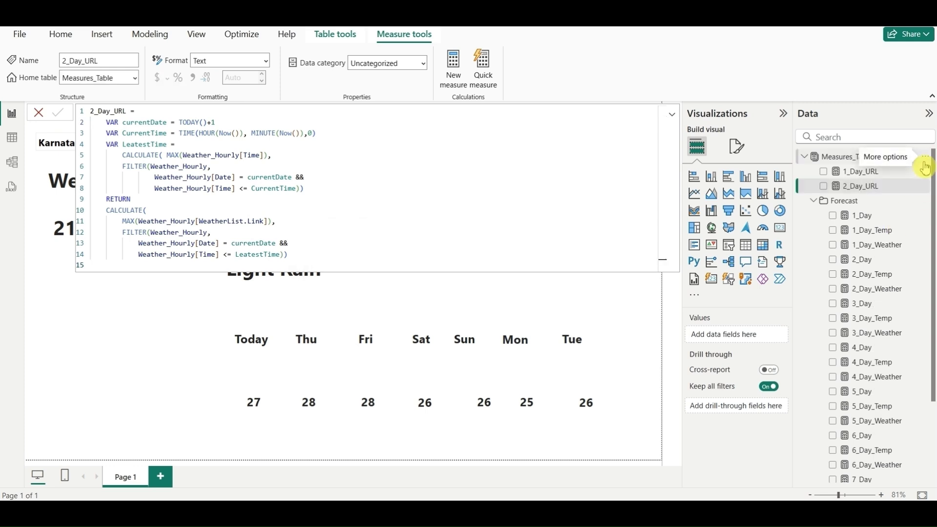
# Add the measures 3_Day_URL through 7_Day_URL to Measures_Table from the same formula, ending with TODAY()+6 for 7_Day_URL.
pyautogui.click(924, 167)
pyautogui.click(267, 172)
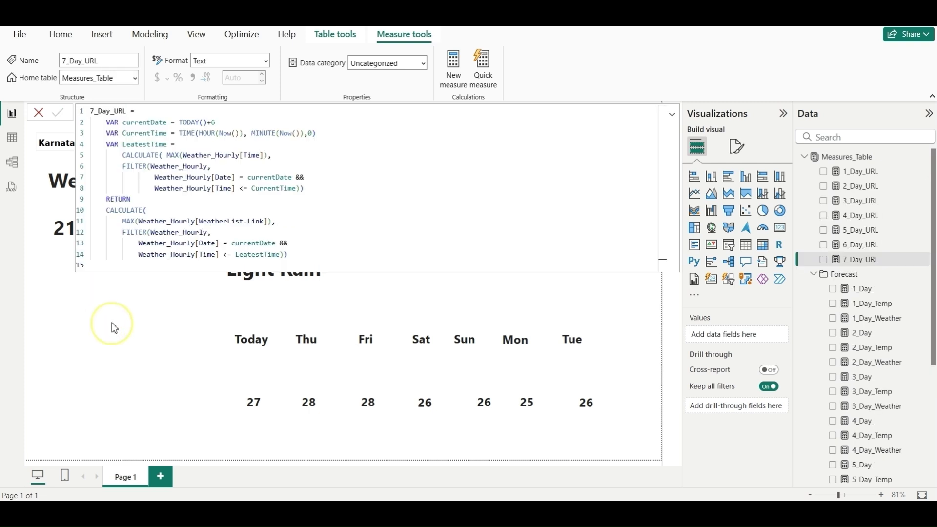
pyautogui.click(113, 327)
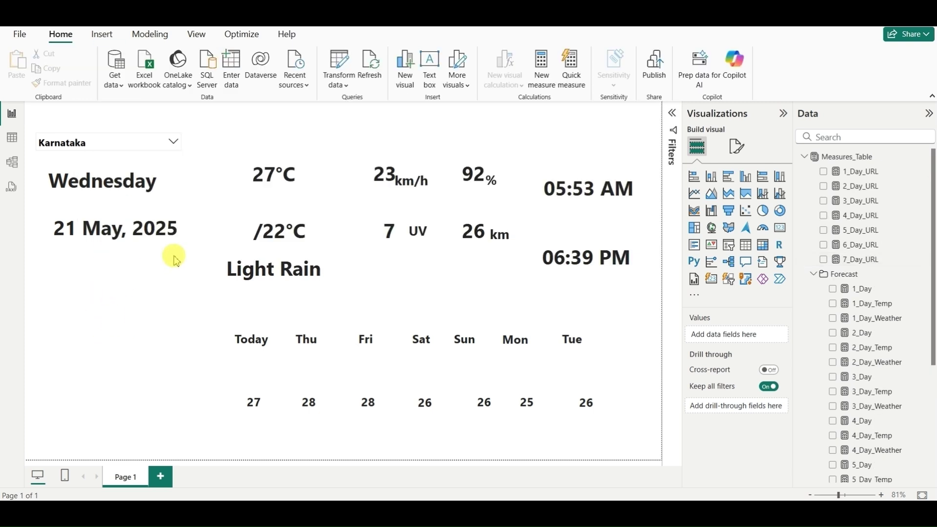
# Add a card visual showing 1_Day_Weather, placed below the date card and enlarged slightly.
pyautogui.click(714, 286)
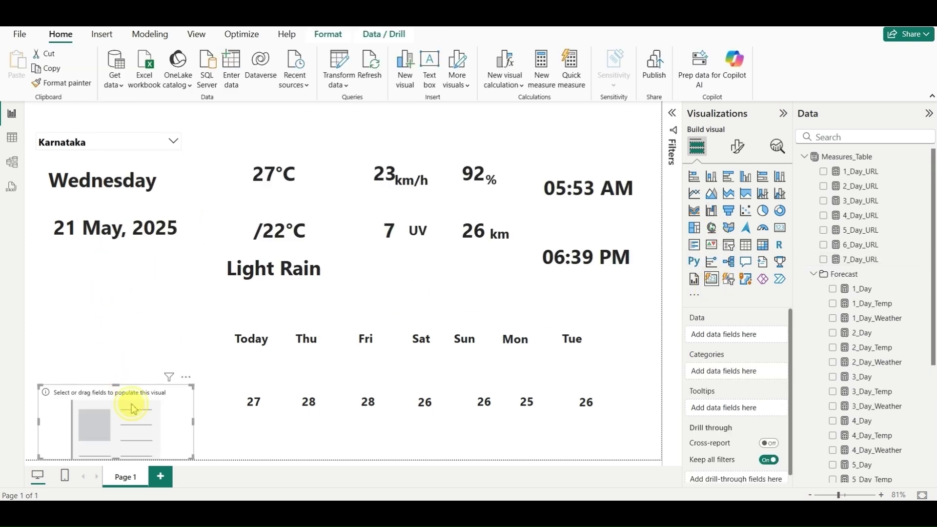
pyautogui.moveTo(130, 404); pyautogui.dragTo(125, 307)
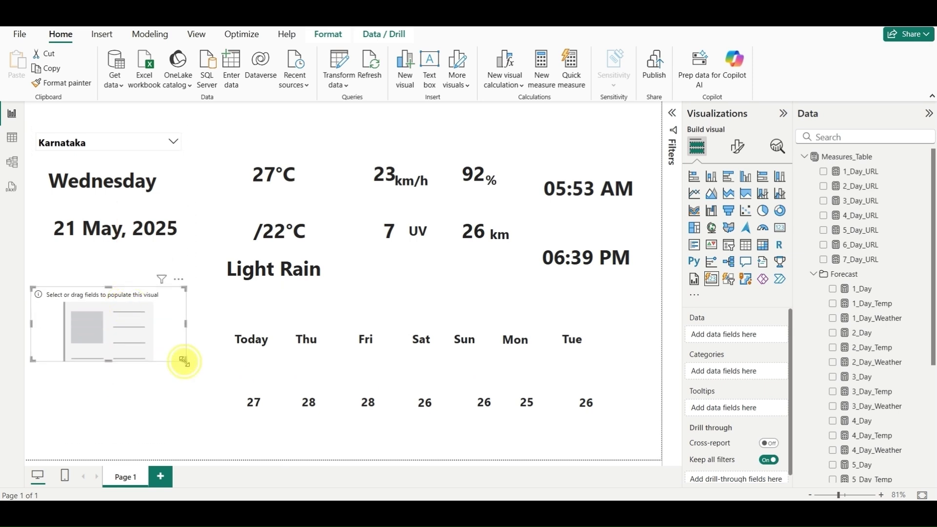
pyautogui.moveTo(184, 359); pyautogui.dragTo(191, 385)
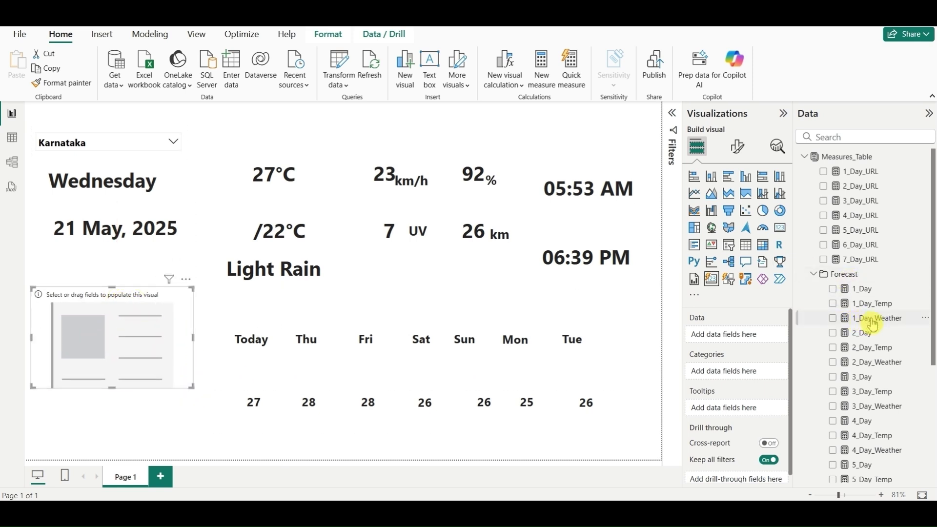
pyautogui.moveTo(874, 323); pyautogui.dragTo(152, 329)
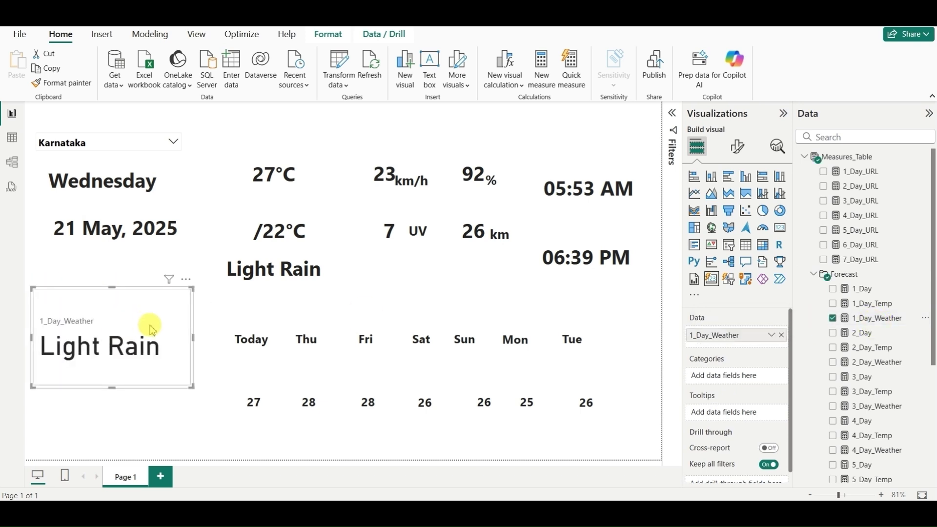
# Turn off the value and the label in the new card's callout so no text is shown.
pyautogui.click(737, 146)
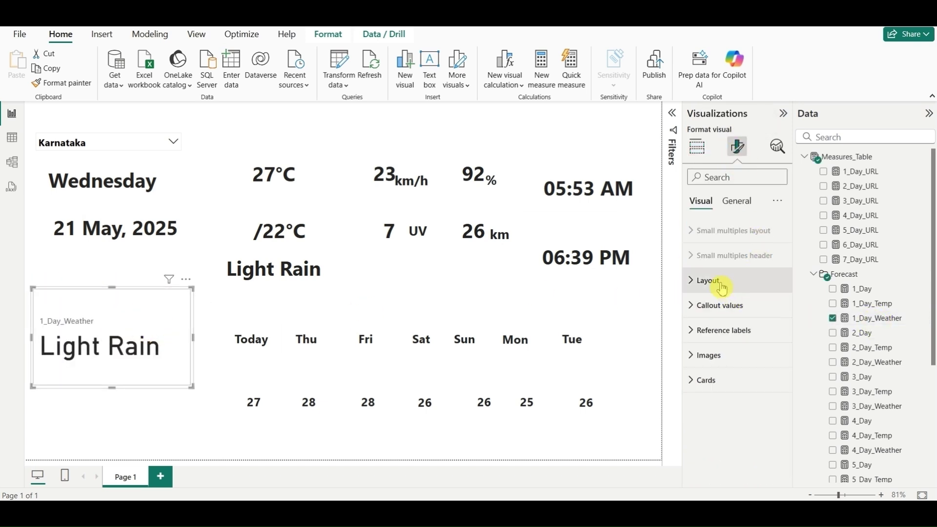
pyautogui.click(720, 305)
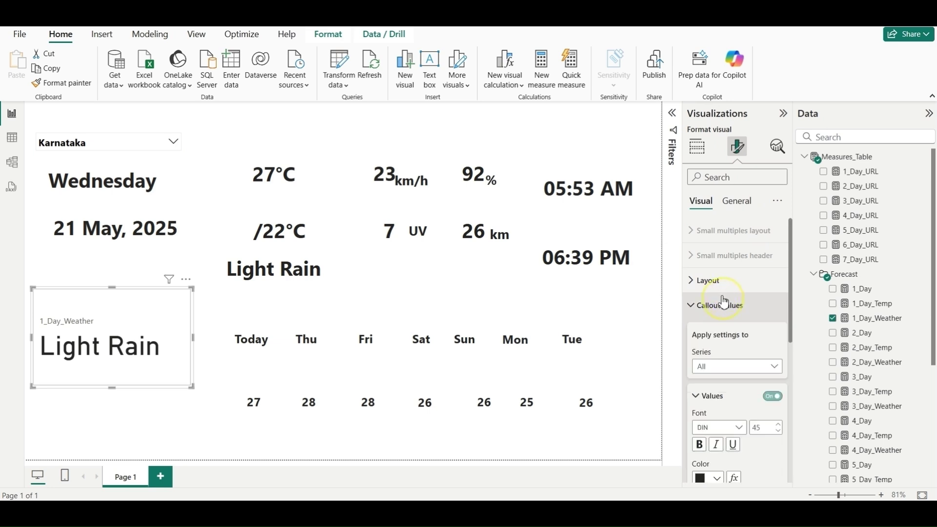
pyautogui.click(773, 396)
pyautogui.scroll(-6, 707, 362)
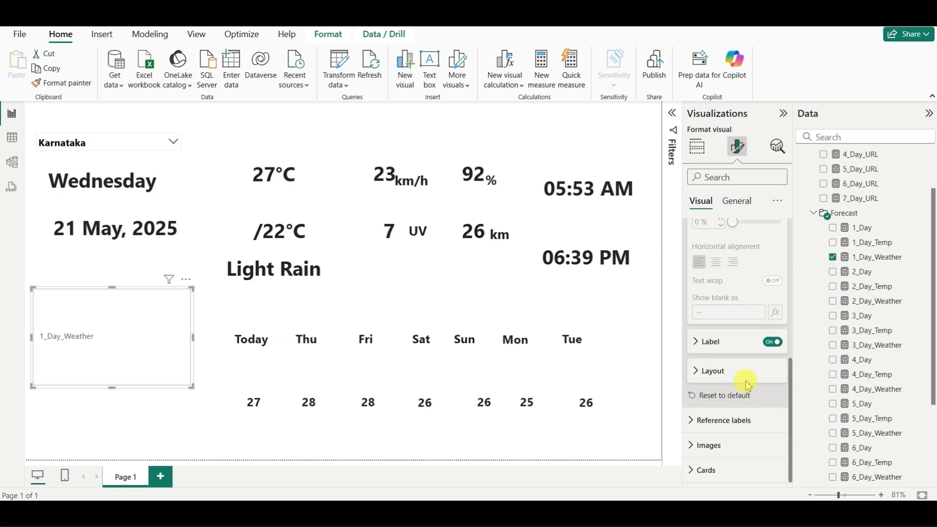
pyautogui.click(740, 347)
pyautogui.click(773, 343)
pyautogui.scroll(-5, 720, 342)
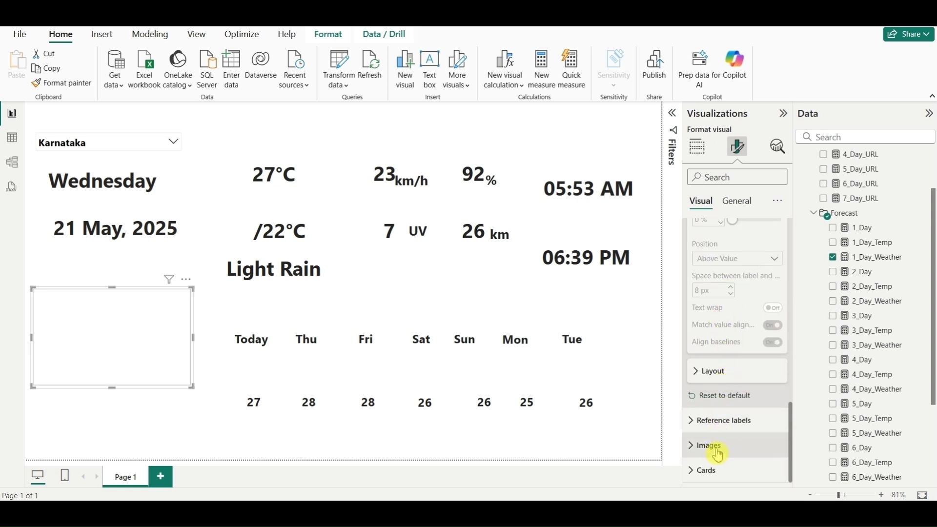
pyautogui.click(709, 470)
pyautogui.scroll(-5, 734, 369)
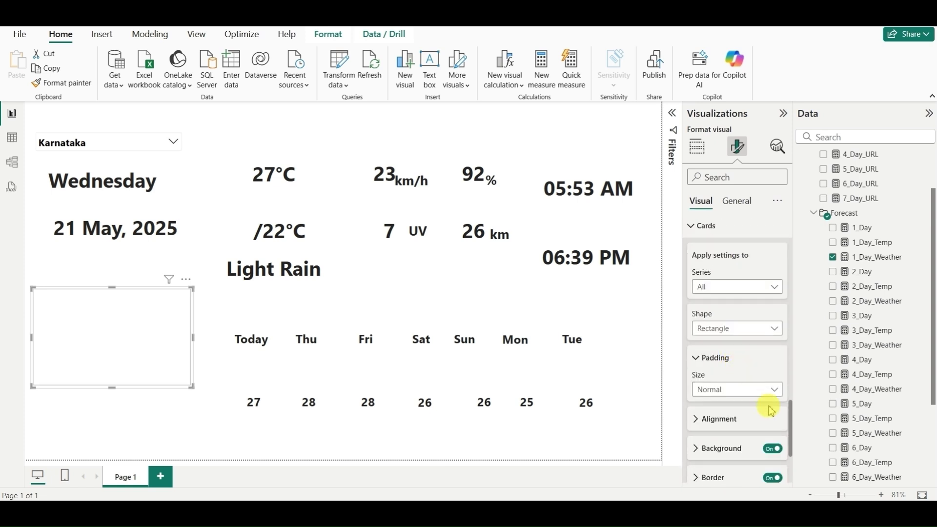
pyautogui.scroll(10, 736, 380)
pyautogui.scroll(5, 736, 383)
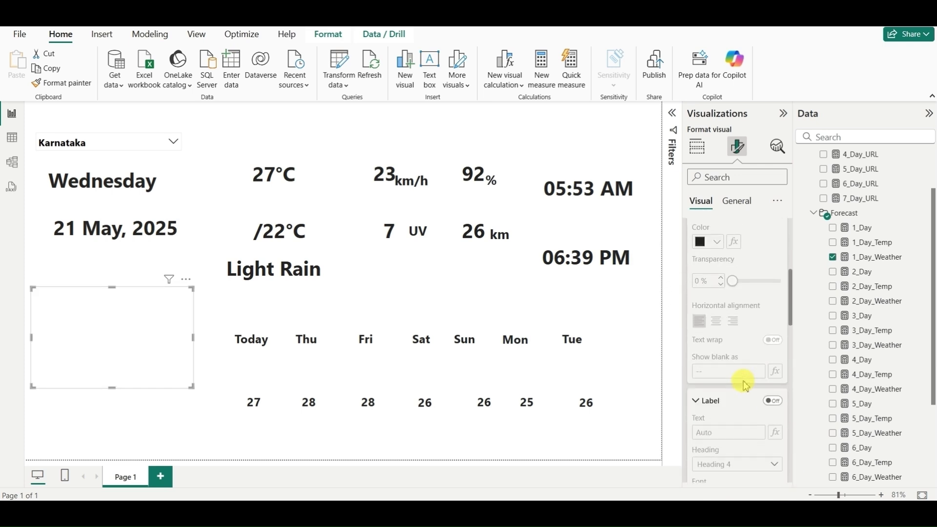
# Turn on the image for the 1_Day_Weather card and set its image type to Image URL.
pyautogui.click(703, 305)
pyautogui.click(721, 355)
pyautogui.scroll(-1, 742, 361)
pyautogui.scroll(-2, 743, 360)
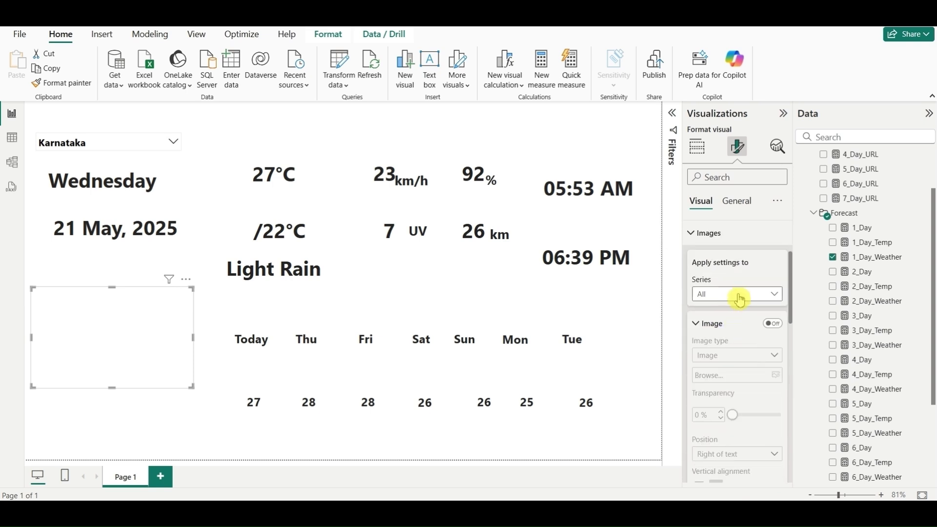
pyautogui.click(773, 325)
pyautogui.scroll(-3, 743, 287)
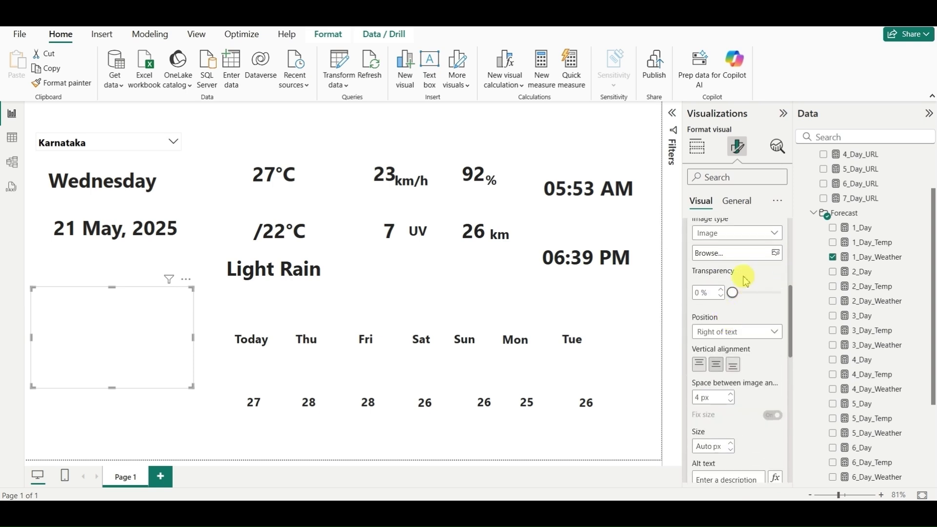
pyautogui.click(747, 233)
pyautogui.click(742, 262)
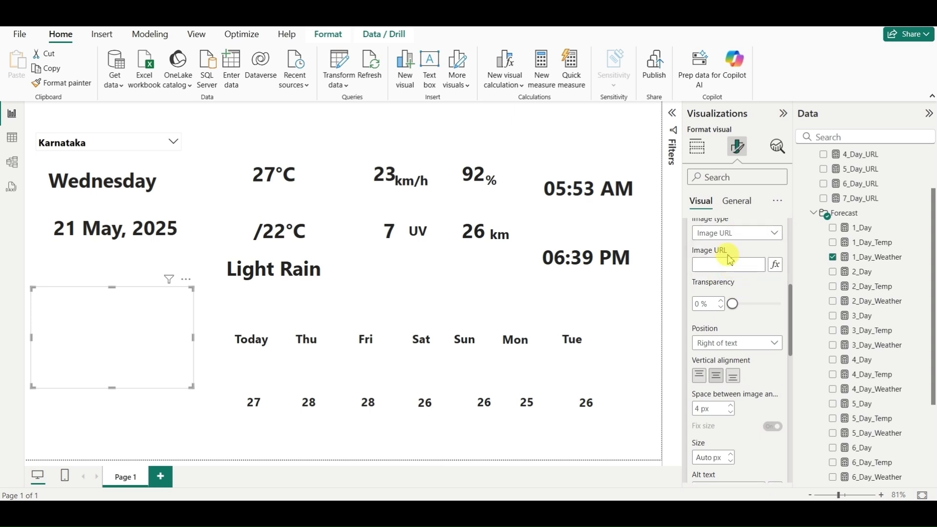
# Base the 1_Day_Weather card's image URL on the 1_Day_URL measure from Measures_Table.
pyautogui.click(775, 266)
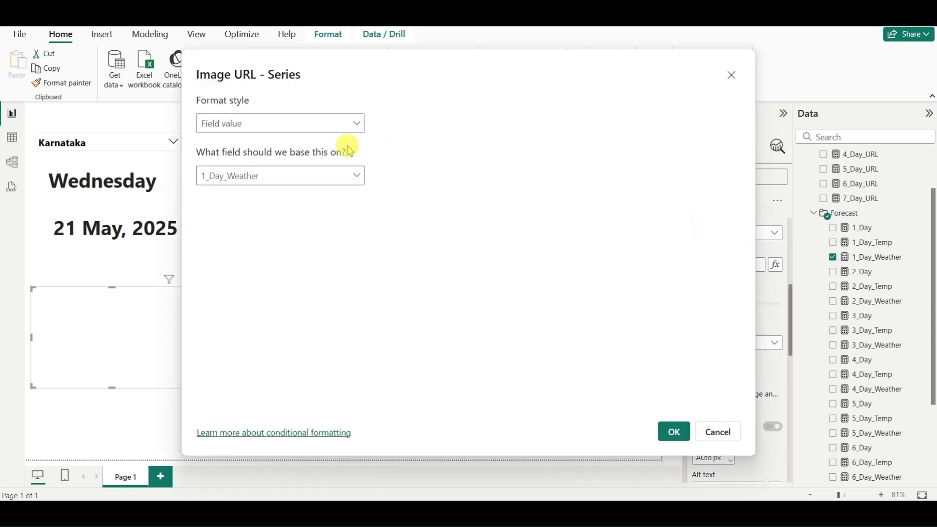
pyautogui.click(360, 178)
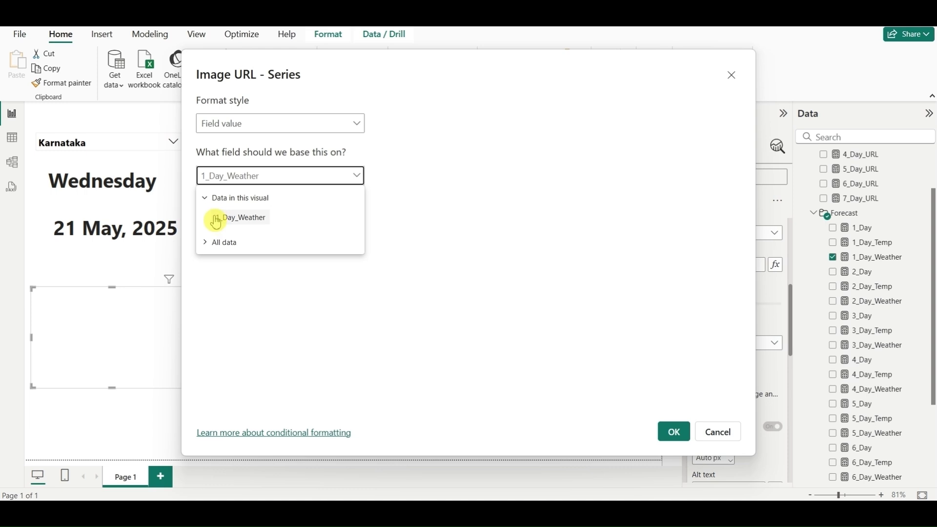
pyautogui.click(210, 243)
pyautogui.click(223, 260)
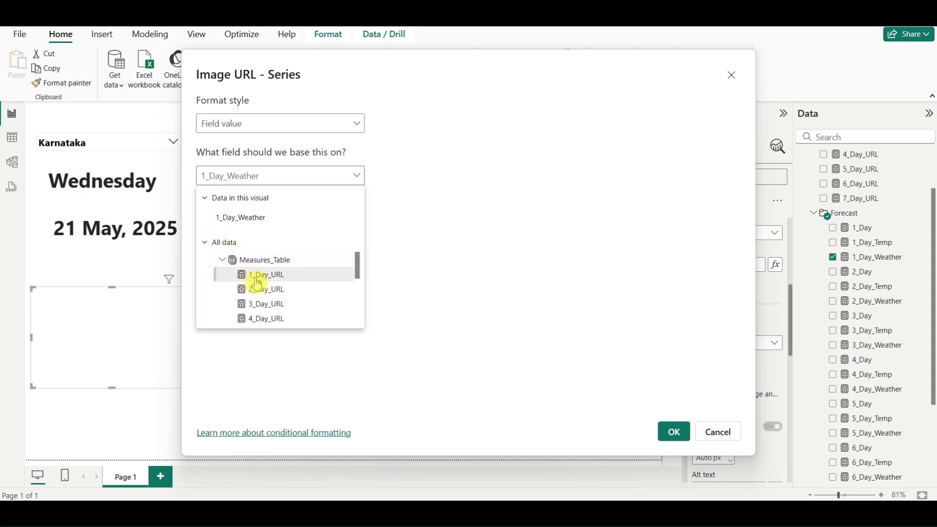
pyautogui.click(281, 276)
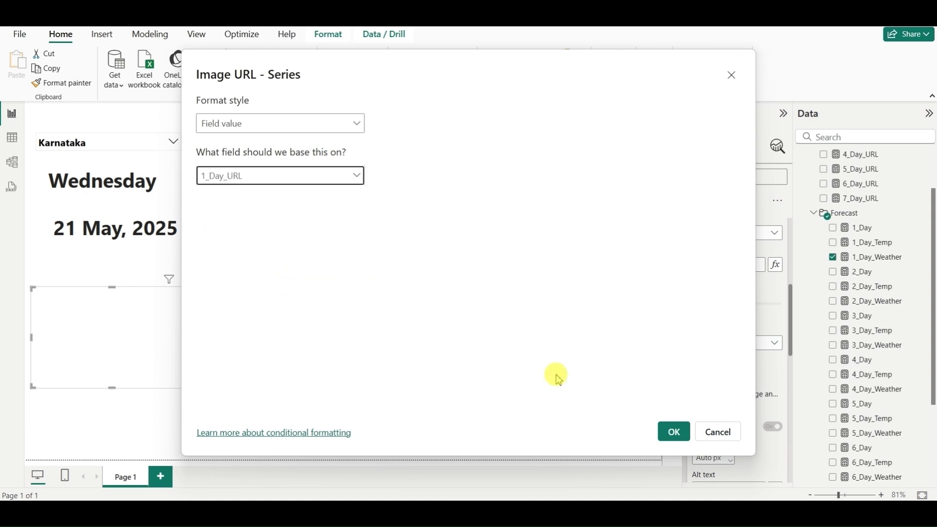
pyautogui.click(673, 432)
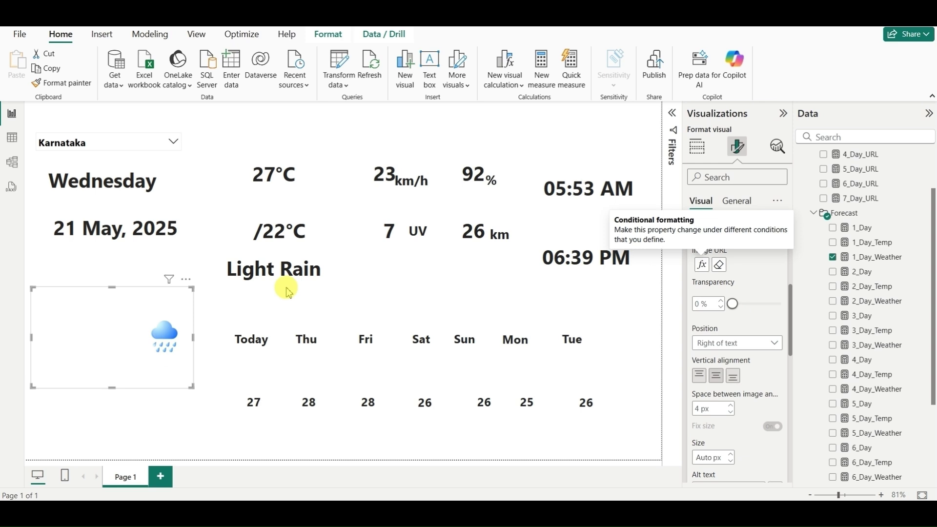
# Shrink the weather icon card, place it between the day name and the current temperature, and turn off its background.
pyautogui.moveTo(190, 389); pyautogui.dragTo(223, 218)
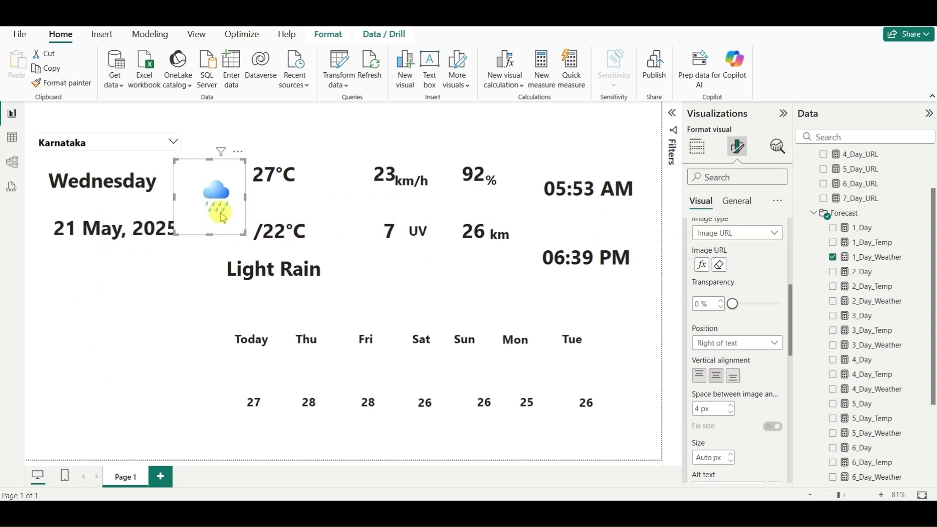
pyautogui.click(741, 201)
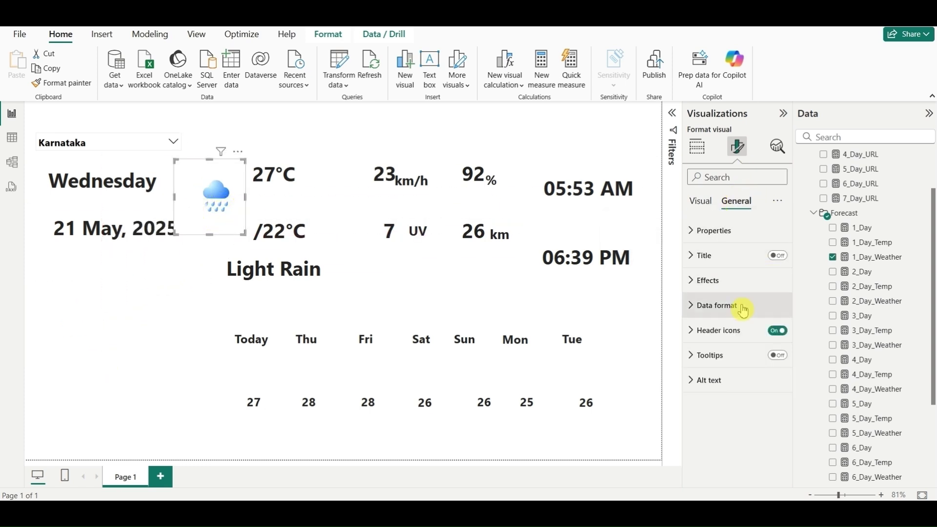
pyautogui.click(717, 283)
pyautogui.click(780, 313)
pyautogui.scroll(-3, 766, 314)
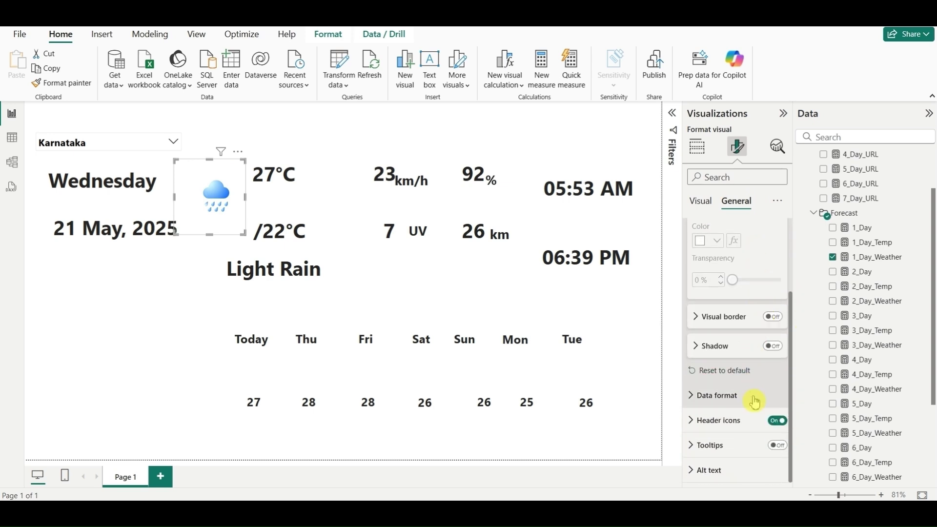
pyautogui.click(149, 313)
# Copy the weather icon card as a smaller icon beneath Today and place another copy beneath Thu.
pyautogui.click(239, 227)
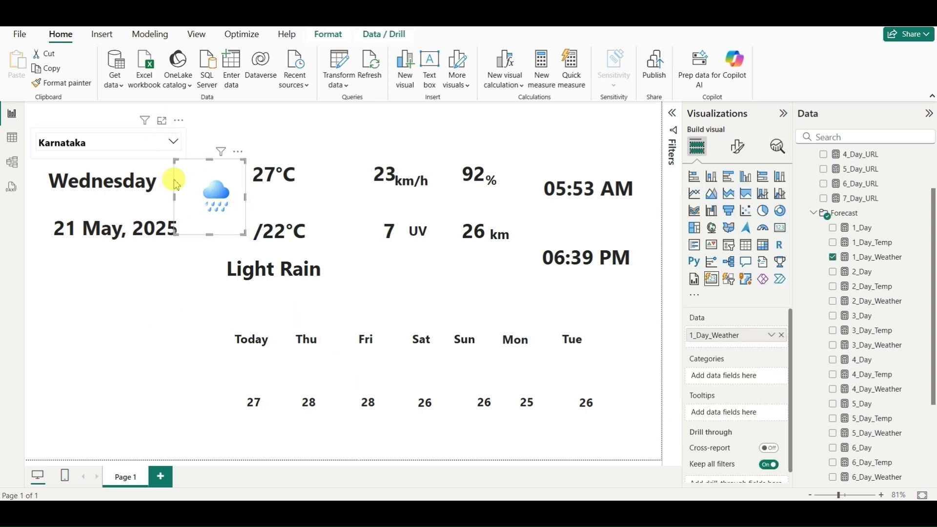
pyautogui.click(264, 229)
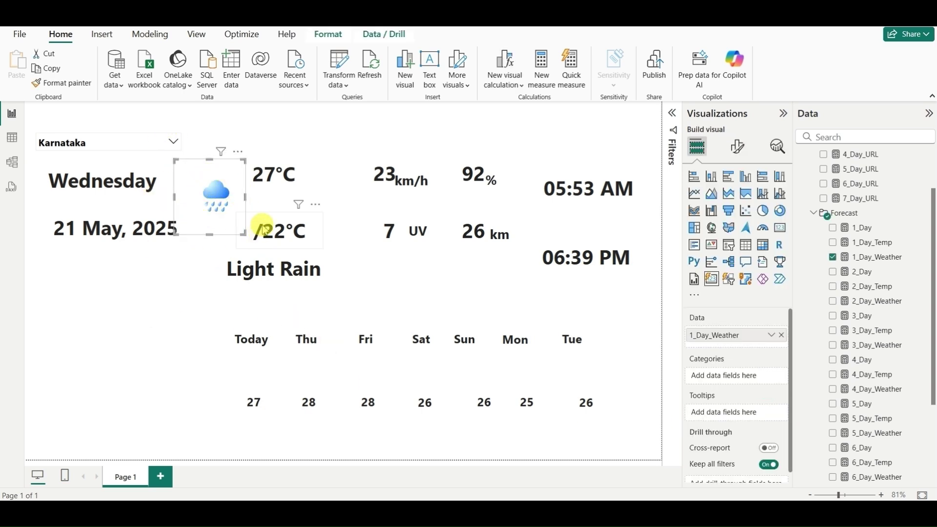
pyautogui.moveTo(264, 227); pyautogui.dragTo(254, 362)
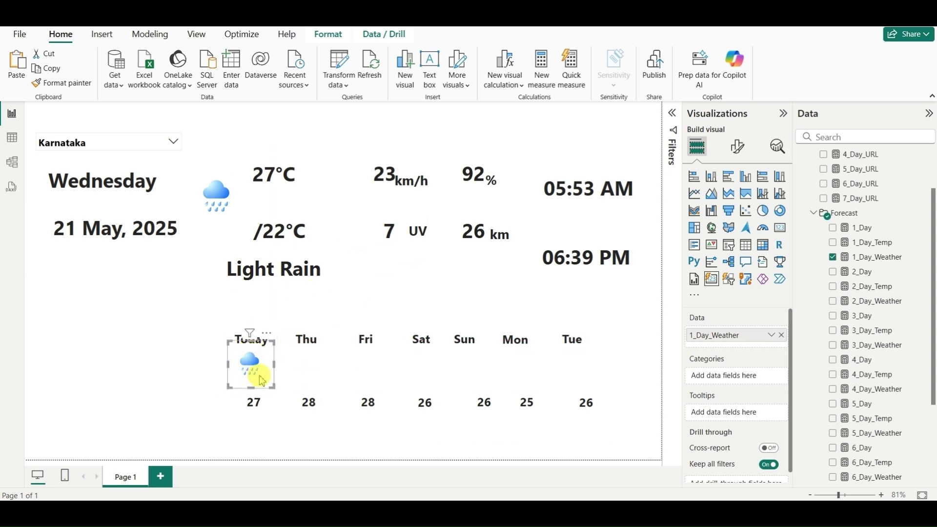
pyautogui.hotkey('ctrl', 'c')
pyautogui.hotkey('ctrl', 'v')
pyautogui.moveTo(264, 374); pyautogui.dragTo(303, 366)
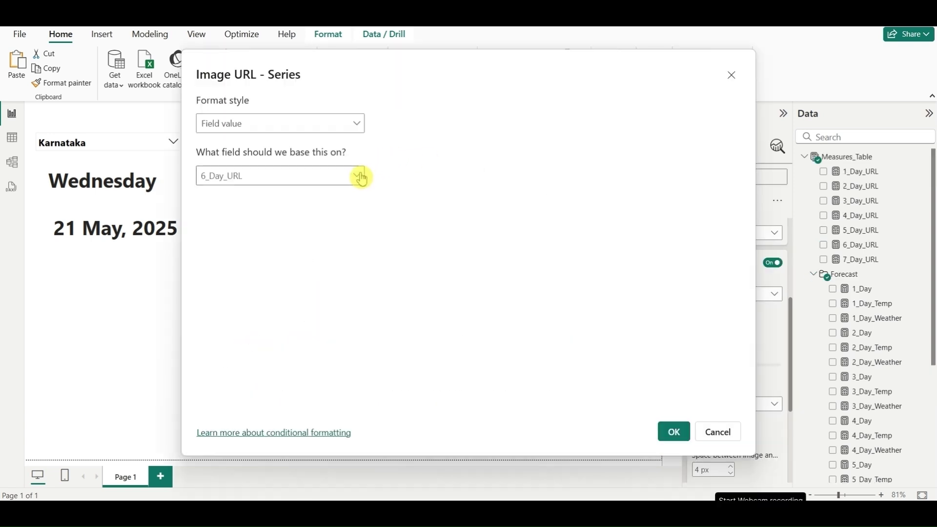
# Base the image URL of the Tue forecast icon on the 7_Day_URL measure.
pyautogui.click(360, 176)
pyautogui.click(222, 243)
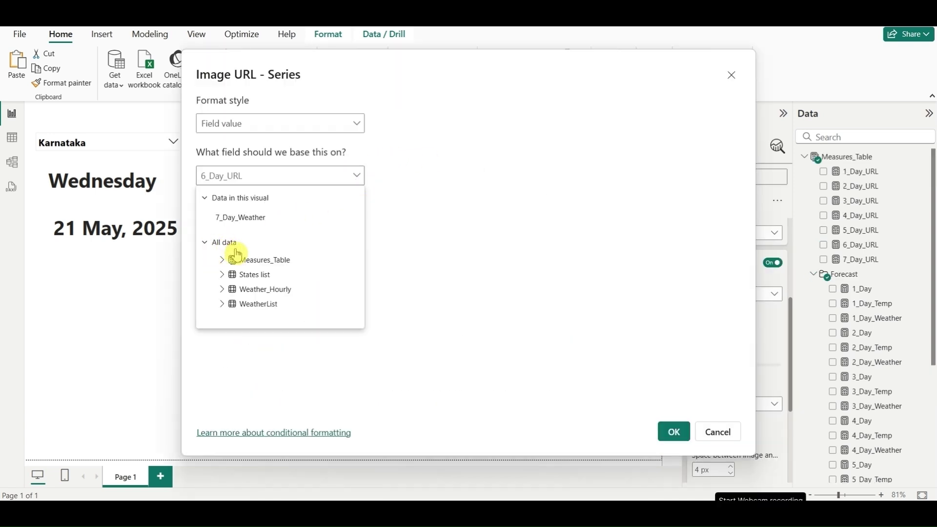
pyautogui.click(236, 258)
pyautogui.scroll(-2, 261, 281)
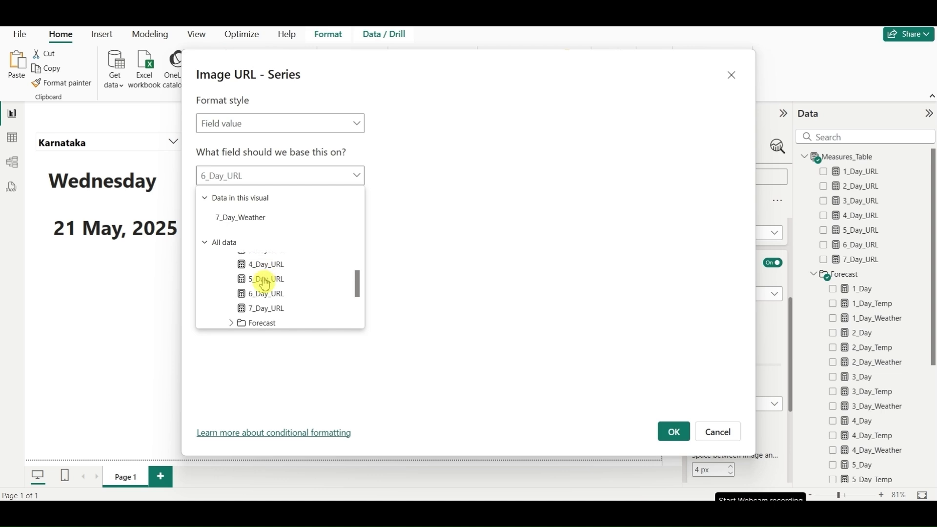
pyautogui.click(267, 306)
pyautogui.click(666, 431)
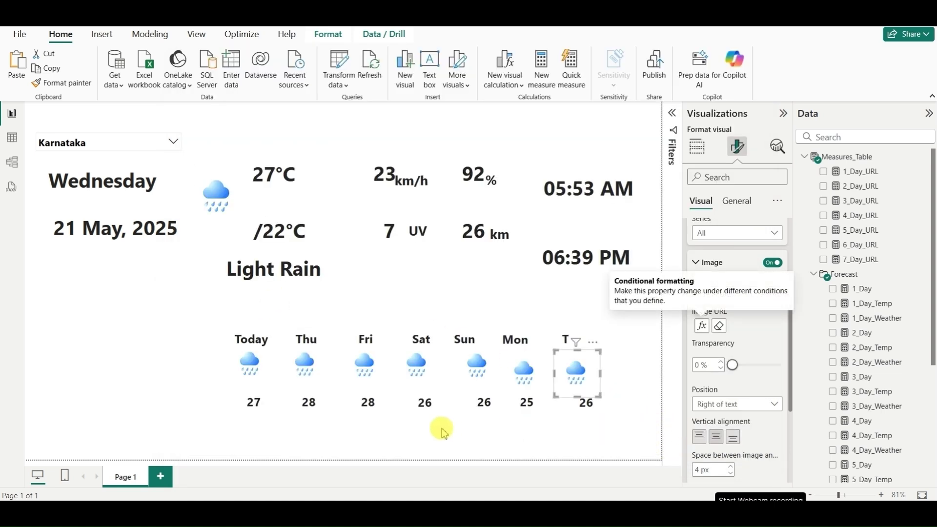
# Switch the state slicer to Delhi.
pyautogui.click(163, 315)
pyautogui.click(169, 142)
pyautogui.click(54, 173)
# Set the canvas background to the Template image from the 6.Weather Dashboard folder, with image fit Fit and transparency 0%.
pyautogui.click(737, 146)
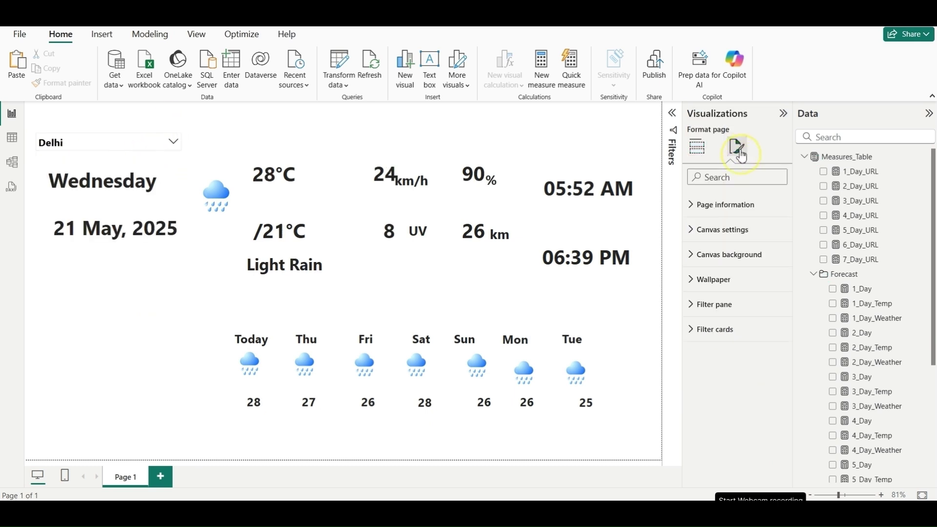
pyautogui.click(735, 254)
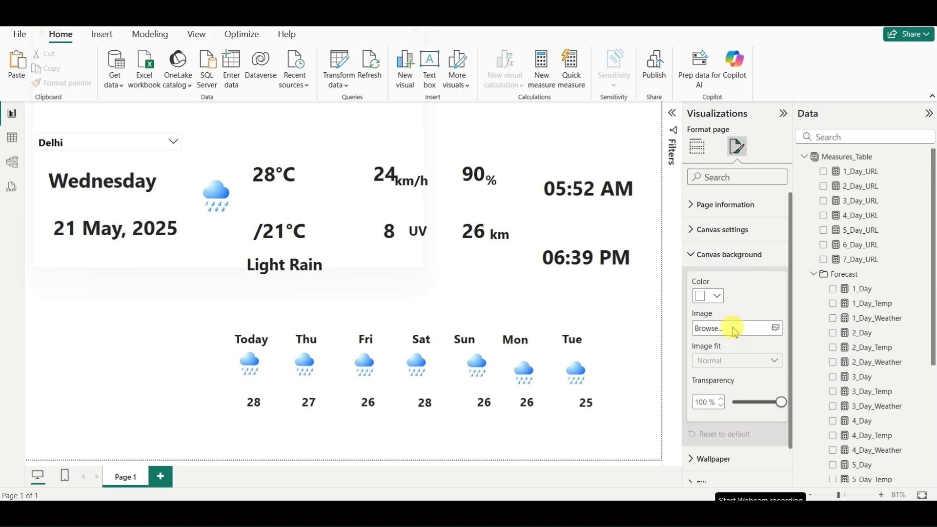
pyautogui.click(735, 329)
pyautogui.click(142, 114)
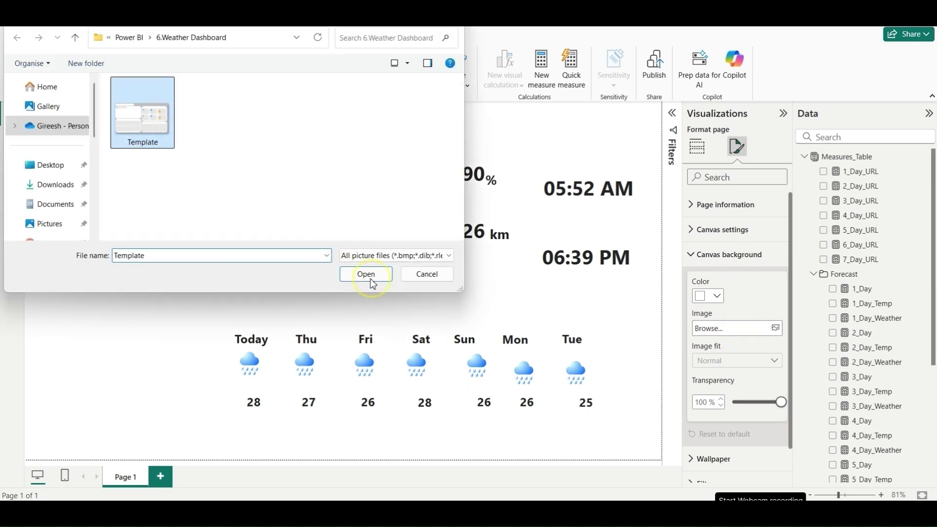
pyautogui.click(367, 275)
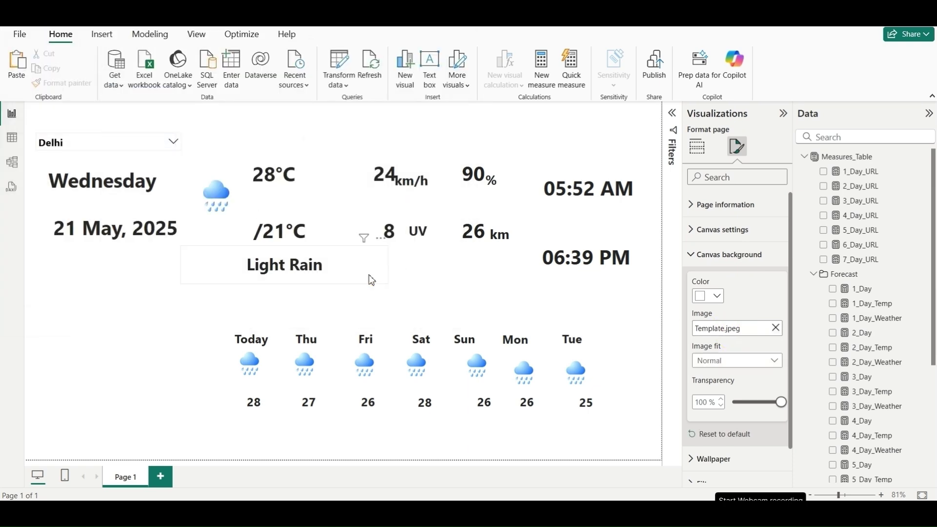
pyautogui.click(755, 370)
pyautogui.click(724, 397)
pyautogui.moveTo(780, 406); pyautogui.dragTo(676, 416)
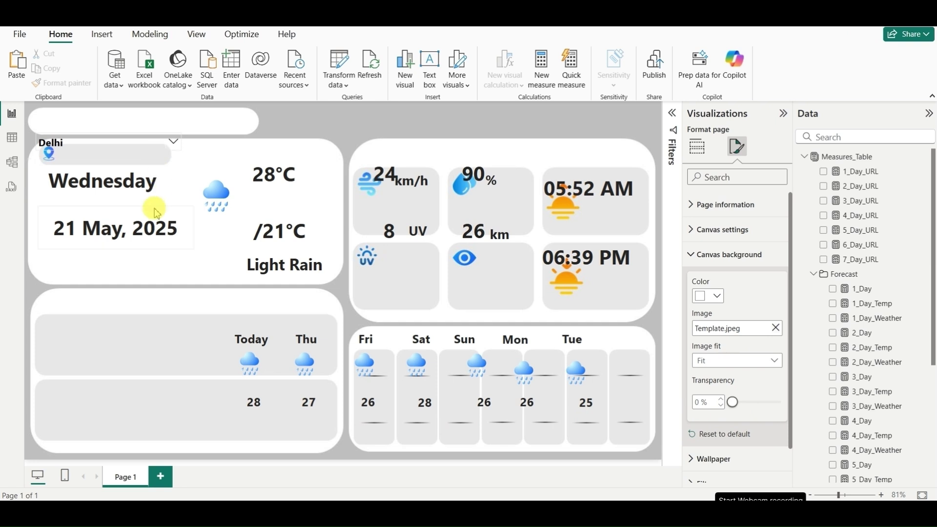
# Move the date and day-name cards lower inside the current-weather panel and shrink the date card.
pyautogui.click(105, 226)
pyautogui.moveTo(105, 228); pyautogui.dragTo(103, 244)
pyautogui.moveTo(192, 266); pyautogui.dragTo(142, 247)
pyautogui.click(101, 180)
pyautogui.moveTo(100, 180); pyautogui.dragTo(105, 194)
# Move the state slicer onto the location bar beside the pin icon and narrow it to fit.
pyautogui.click(79, 144)
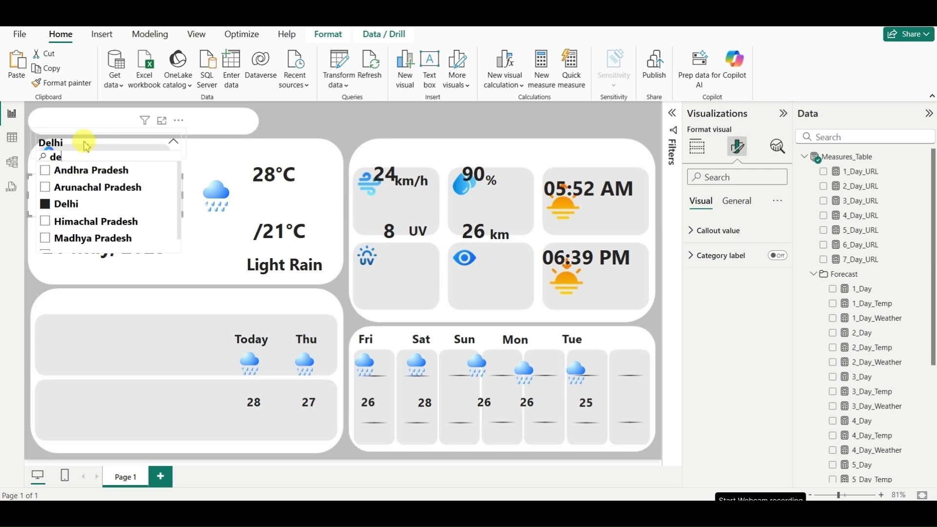
pyautogui.moveTo(84, 135); pyautogui.dragTo(109, 142)
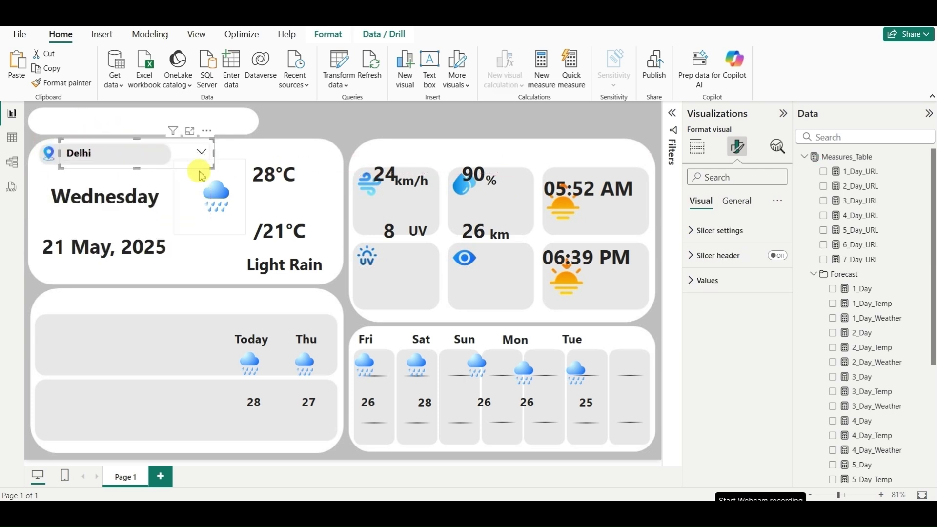
pyautogui.moveTo(211, 168); pyautogui.dragTo(171, 166)
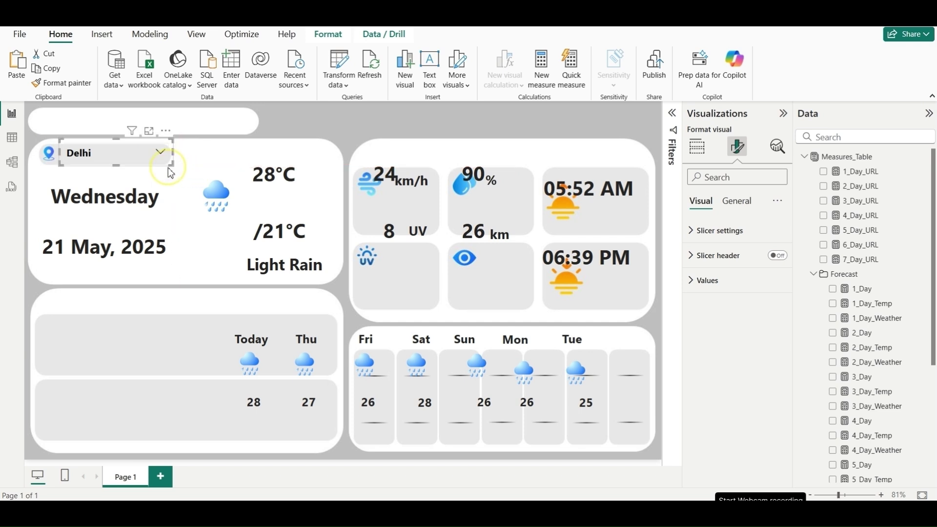
# Shift both temperature cards toward the current-weather panel's outer edge and set the /21°C card's font size to 22.
pyautogui.moveTo(292, 180); pyautogui.dragTo(312, 175)
pyautogui.moveTo(304, 239); pyautogui.dragTo(308, 223)
pyautogui.click(718, 231)
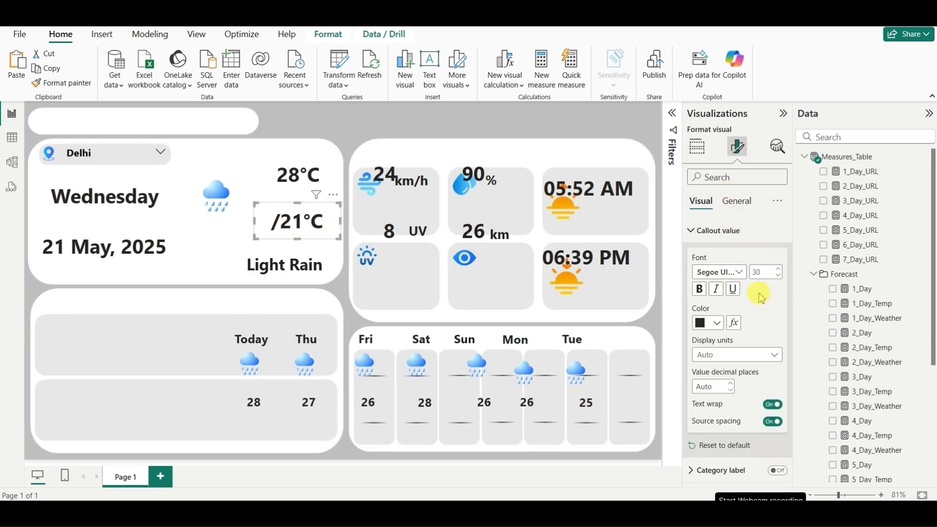
pyautogui.click(779, 276)
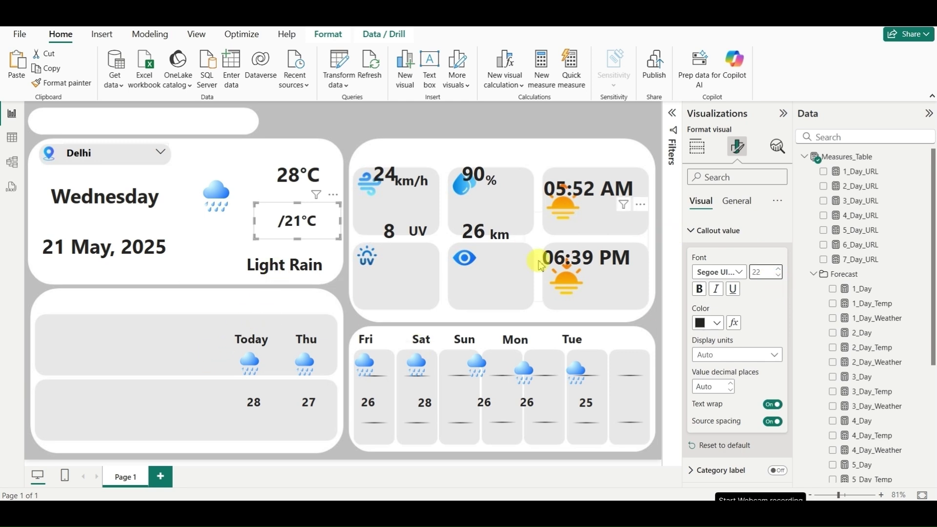
# Set the Light Rain card's font size to 21, then shrink and place it below the temperatures inside the panel.
pyautogui.click(283, 268)
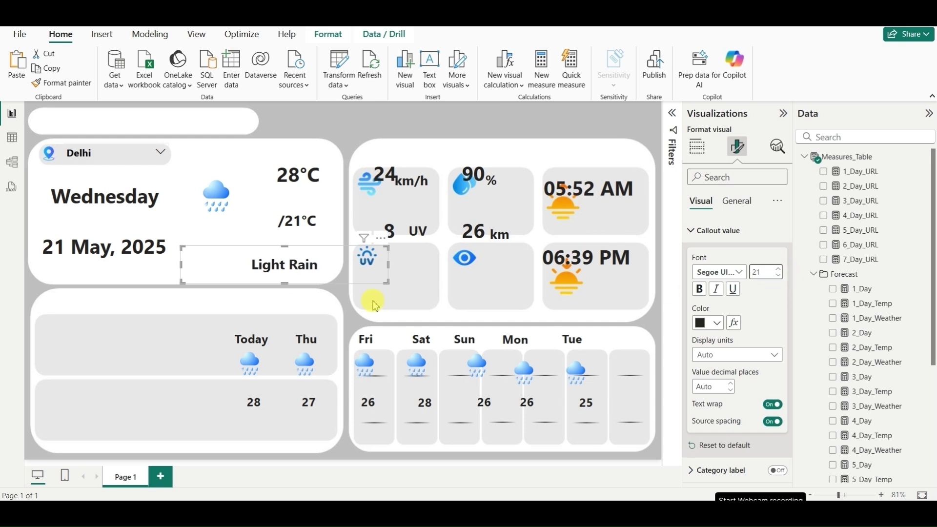
pyautogui.moveTo(331, 250); pyautogui.dragTo(307, 246)
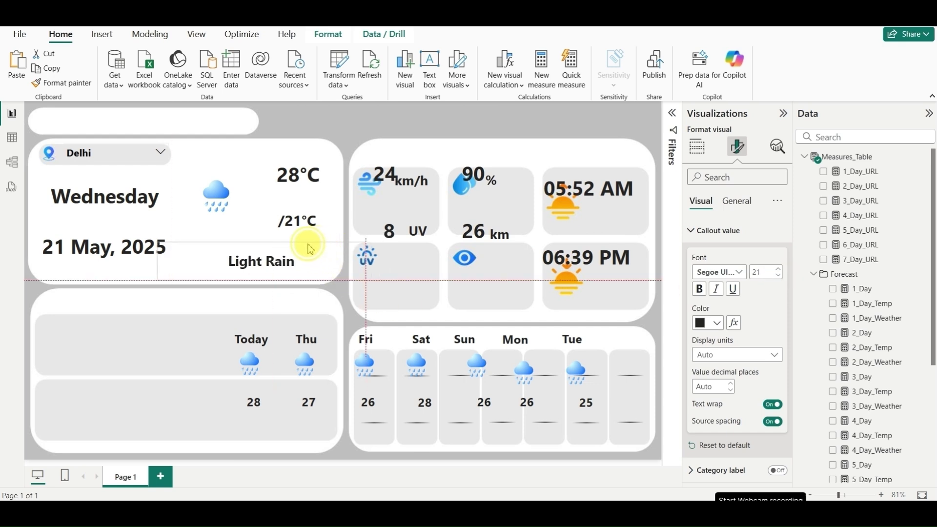
pyautogui.moveTo(365, 282); pyautogui.dragTo(320, 262)
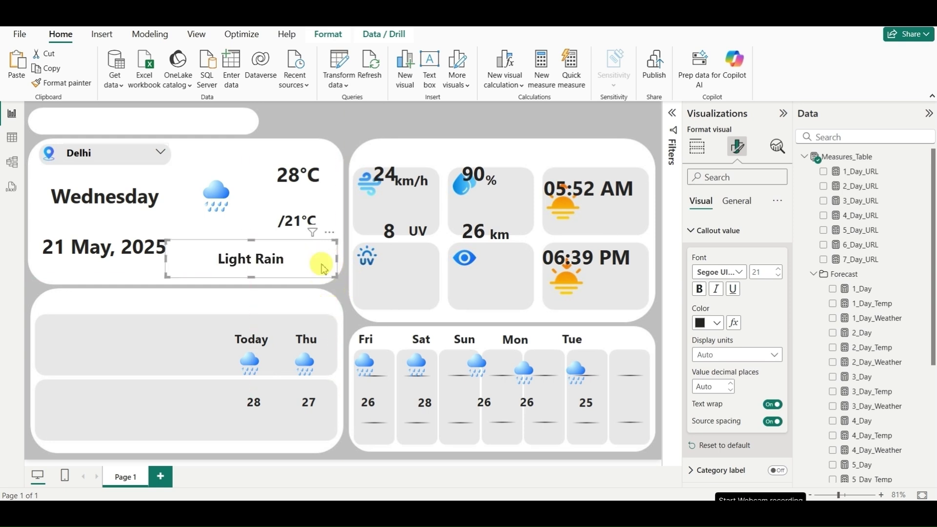
# Move the UV value and its label into the UV tile, and the visibility value and km label into the eye-icon tile.
pyautogui.moveTo(389, 230); pyautogui.dragTo(390, 273)
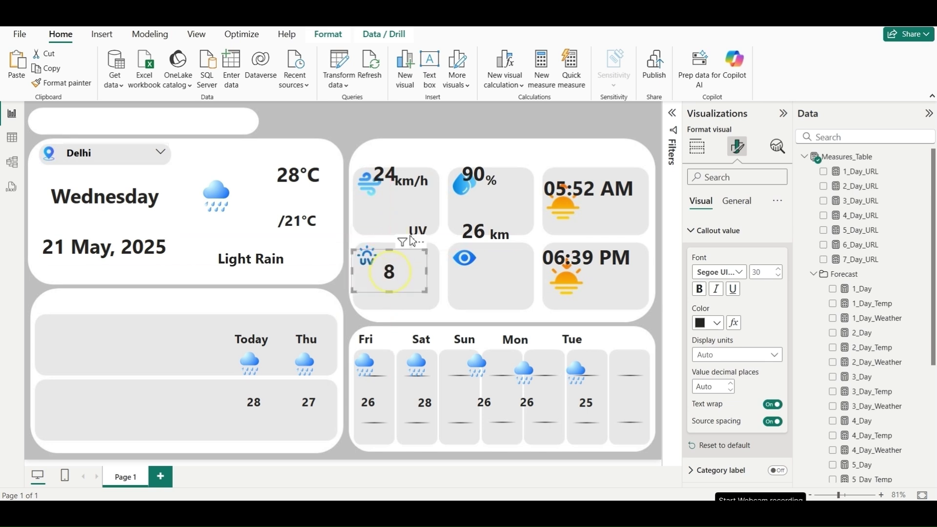
pyautogui.moveTo(418, 230); pyautogui.dragTo(428, 292)
pyautogui.click(467, 232)
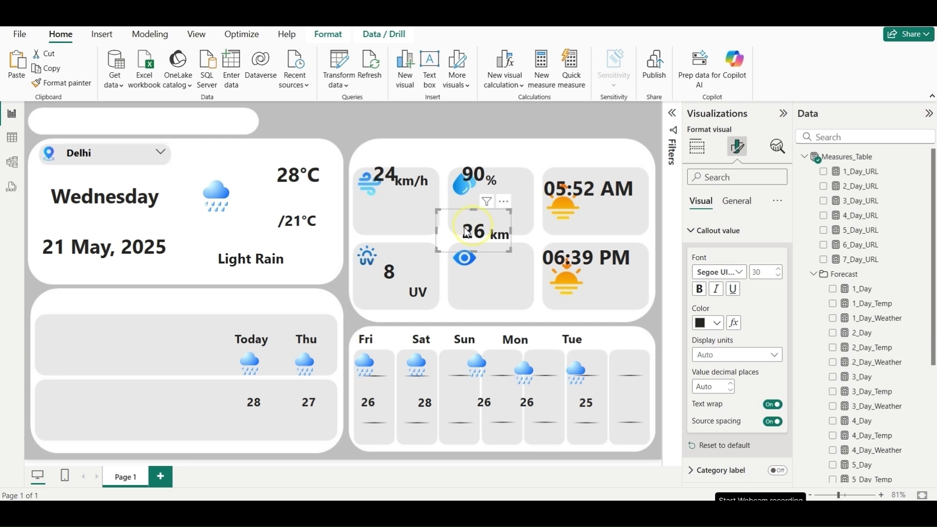
pyautogui.moveTo(472, 234); pyautogui.dragTo(487, 275)
pyautogui.click(497, 235)
pyautogui.moveTo(497, 234); pyautogui.dragTo(518, 294)
# Shrink the sunset time card, set its font size to 21, and place it beside the sunset icon.
pyautogui.click(587, 262)
pyautogui.moveTo(590, 259); pyautogui.dragTo(603, 269)
pyautogui.moveTo(662, 314); pyautogui.dragTo(618, 292)
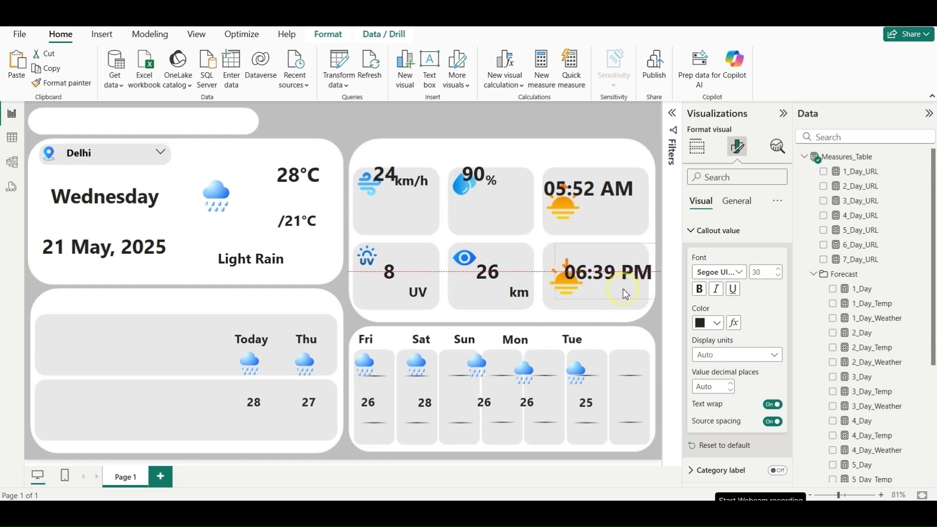
pyautogui.click(778, 277)
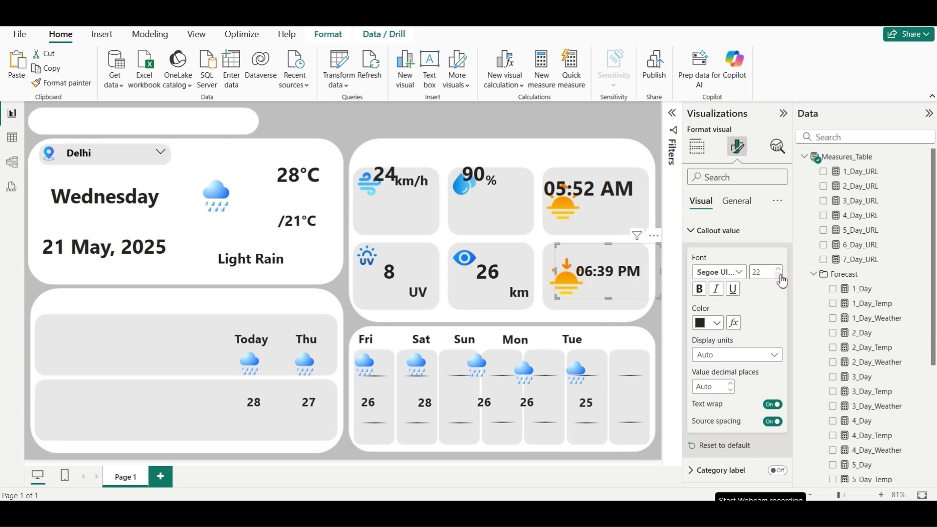
pyautogui.moveTo(617, 281)
pyautogui.mouseDown()
pyautogui.moveTo(618, 297)
pyautogui.moveTo(648, 308)
pyautogui.moveTo(629, 306)
pyautogui.moveTo(621, 293)
pyautogui.mouseUp()
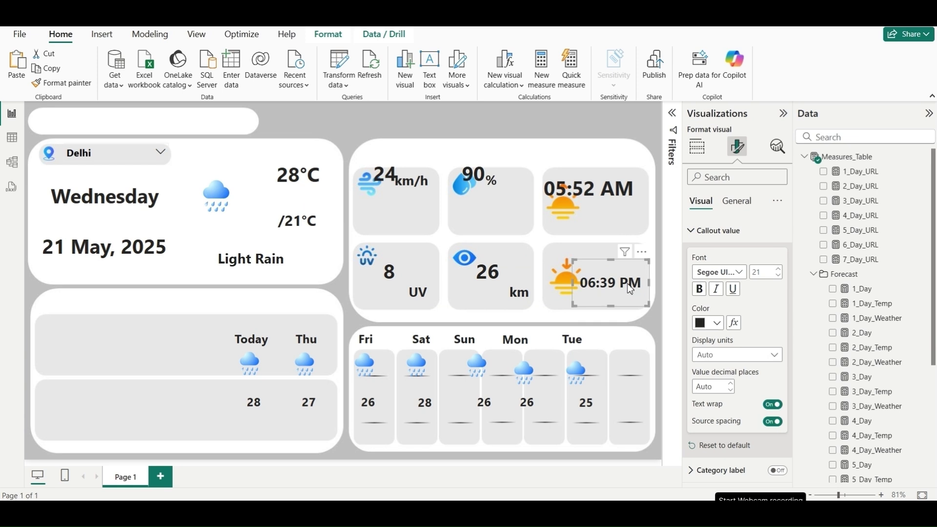
pyautogui.click(566, 195)
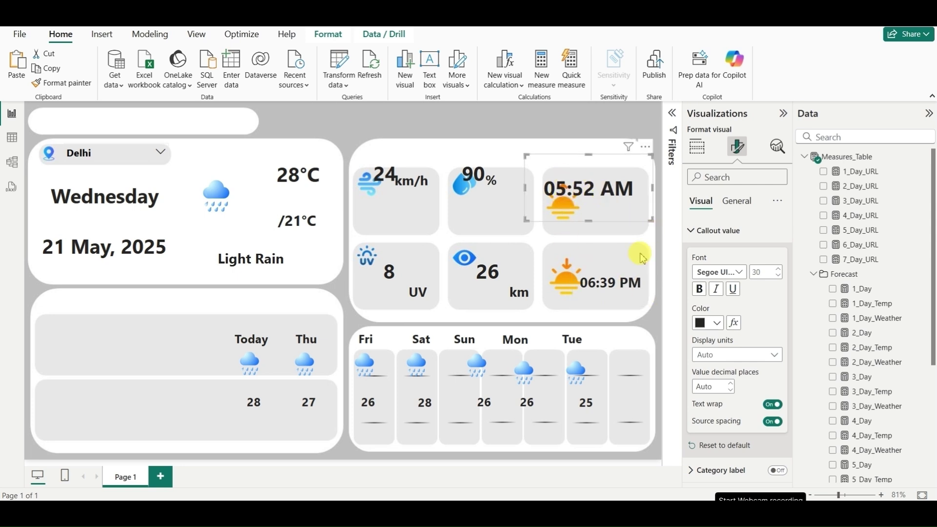
pyautogui.click(626, 277)
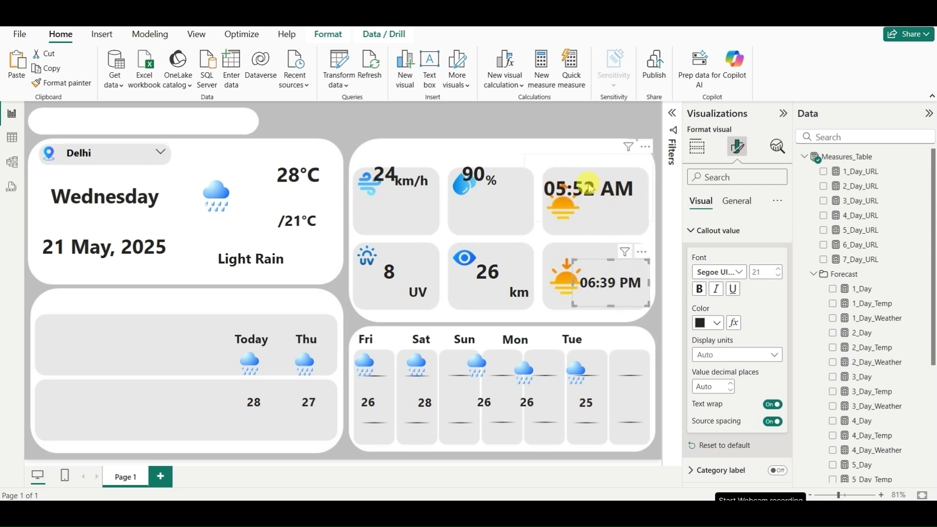
# Copy the sunset time card's formatting onto the sunrise time card, then shrink it and place it beside the sunrise icon.
pyautogui.click(57, 93)
pyautogui.click(652, 211)
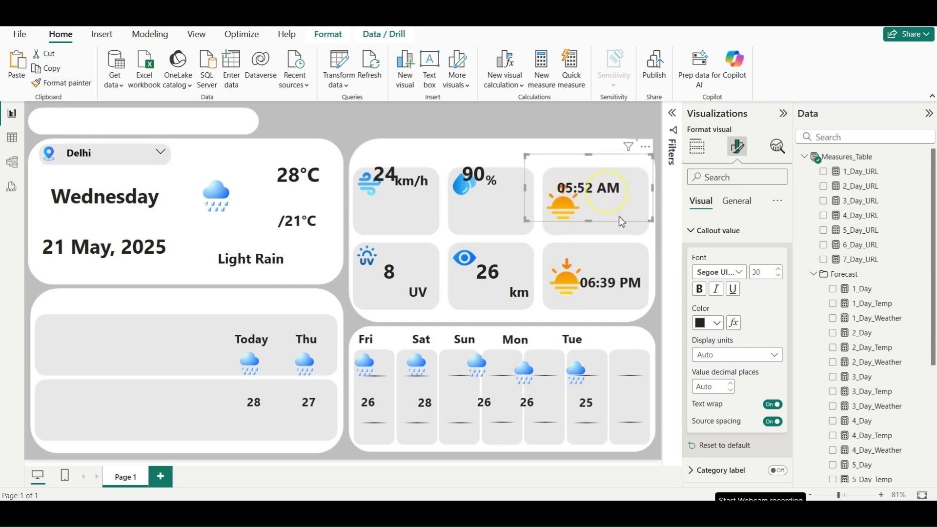
pyautogui.moveTo(652, 220); pyautogui.dragTo(625, 224)
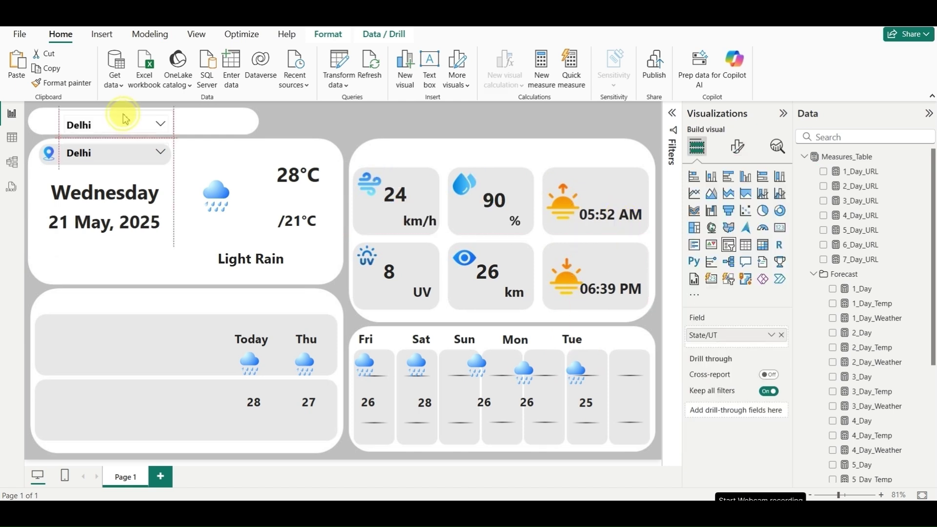
# Place and widen the duplicate State/UT slicer in the rounded header bar, and convert the original slicer beside the location pin into a card.
pyautogui.moveTo(121, 117); pyautogui.dragTo(239, 121)
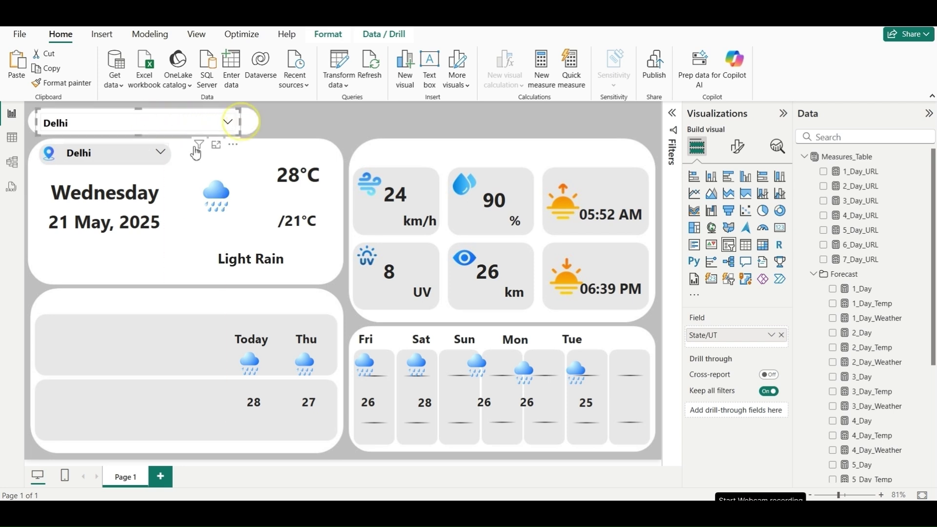
pyautogui.click(85, 164)
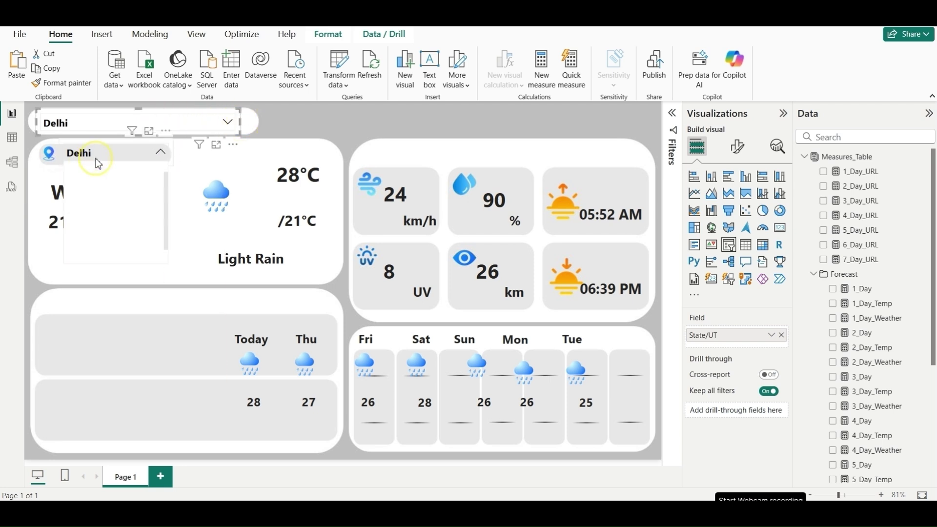
pyautogui.click(60, 156)
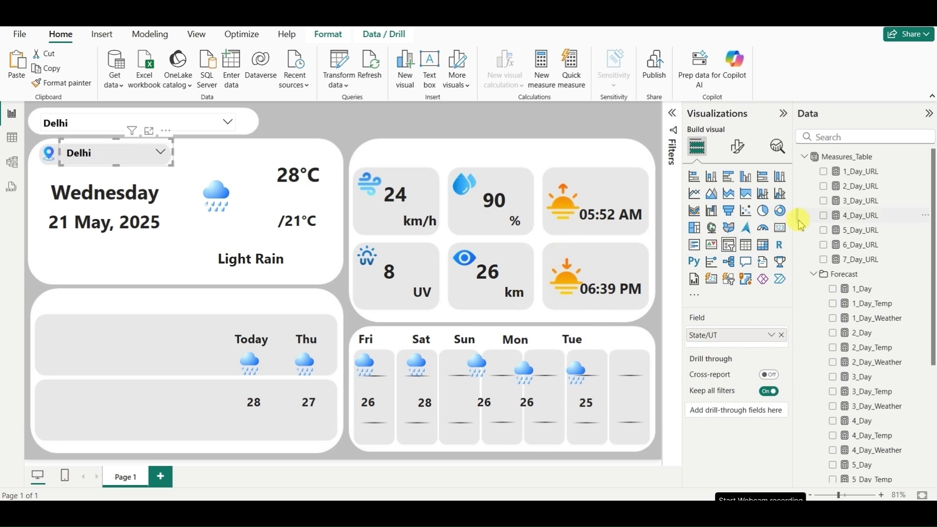
pyautogui.click(779, 228)
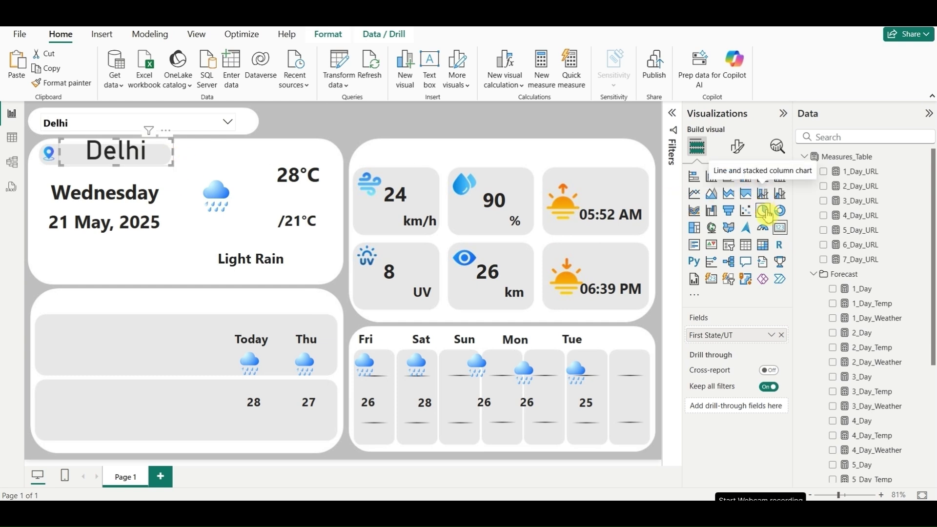
# Set the location card's callout value to the bold Segoe UI font at size 20.
pyautogui.click(735, 149)
pyautogui.click(742, 236)
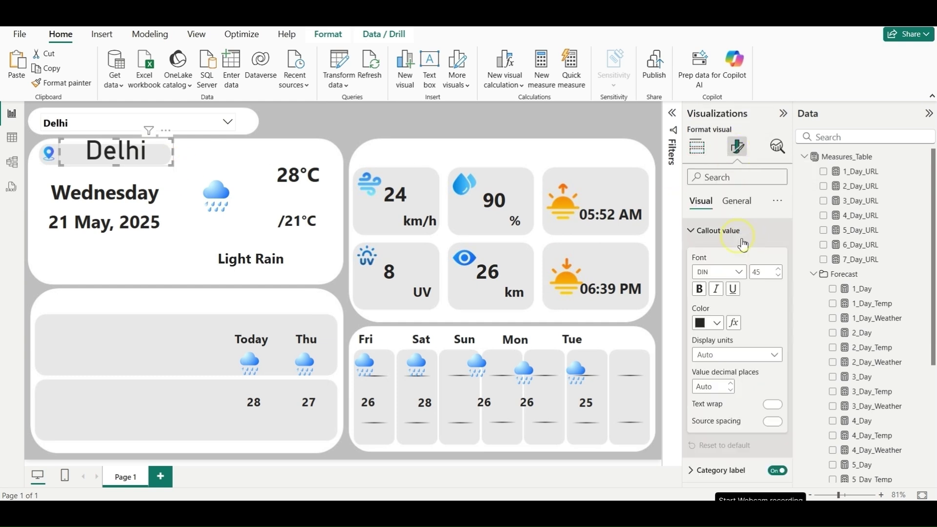
pyautogui.click(780, 275)
pyautogui.click(732, 272)
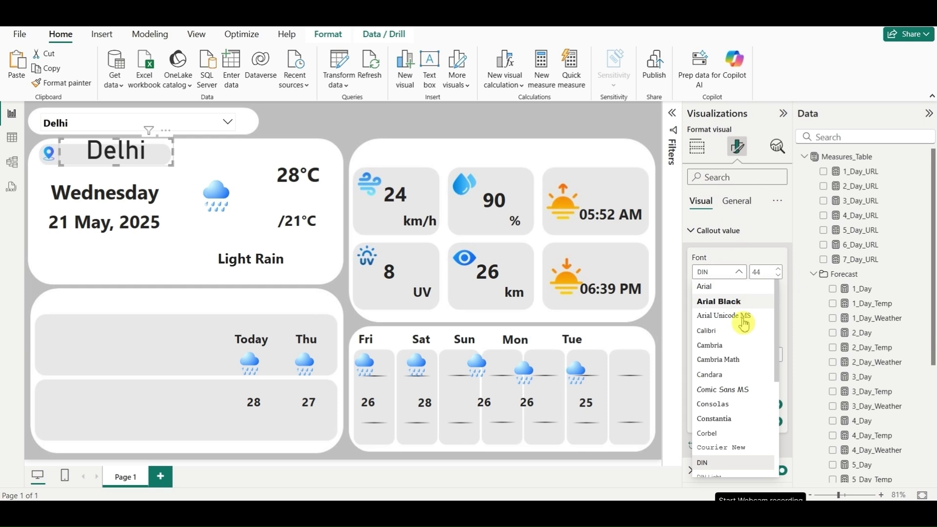
pyautogui.scroll(-5, 737, 342)
pyautogui.click(736, 444)
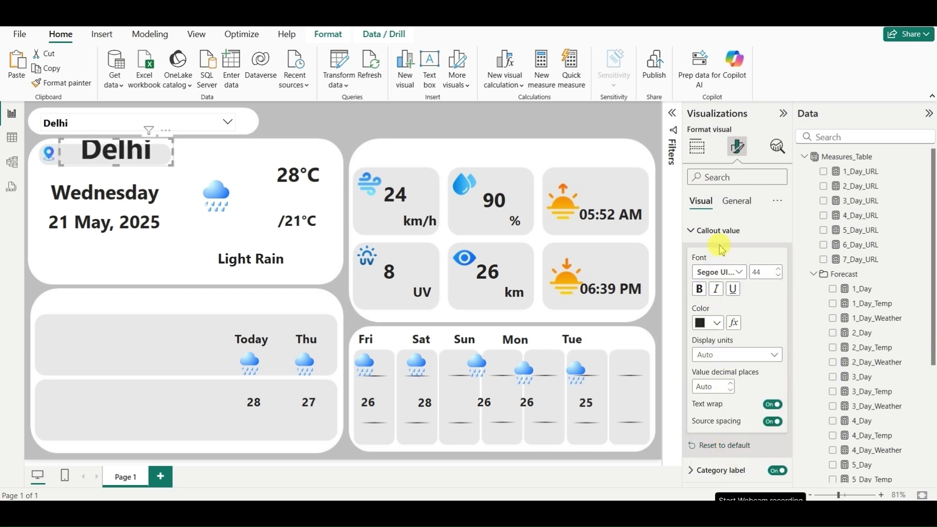
pyautogui.doubleClick(754, 274)
pyautogui.write('20')
pyautogui.press('Return')
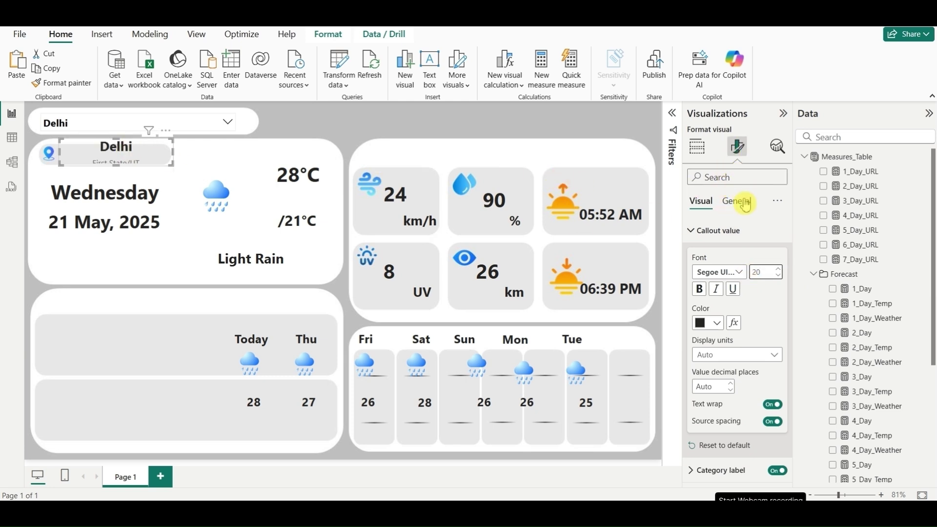
# Turn off the location card's category label and fit the card inside the grey pill beside the pin icon.
pyautogui.click(708, 230)
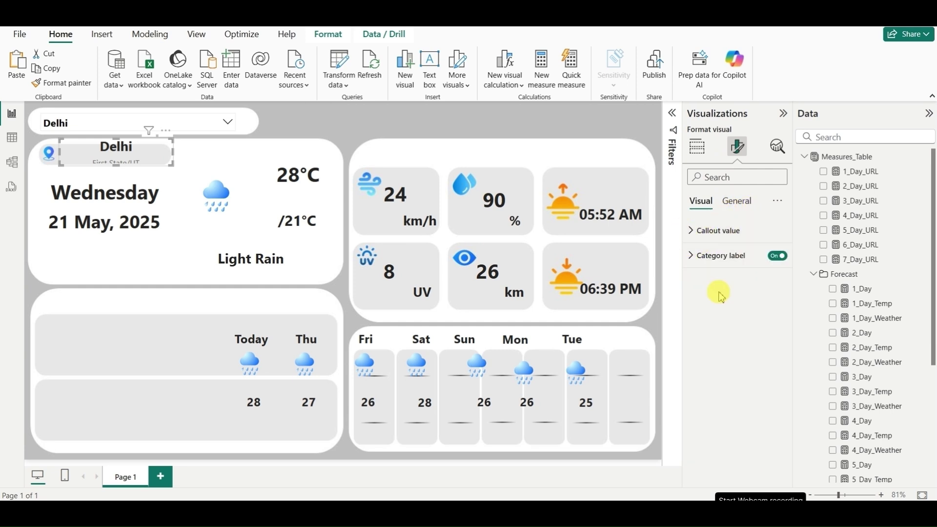
pyautogui.click(779, 256)
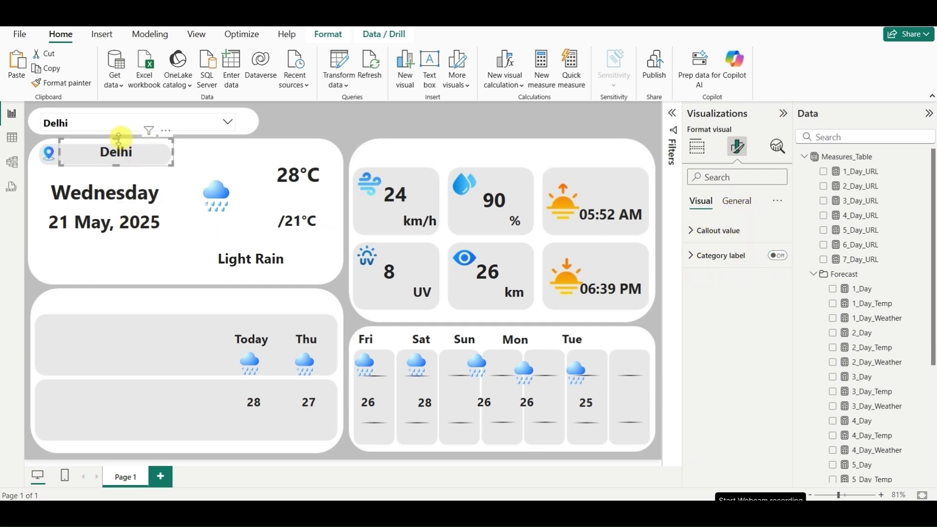
pyautogui.moveTo(116, 143); pyautogui.dragTo(147, 159)
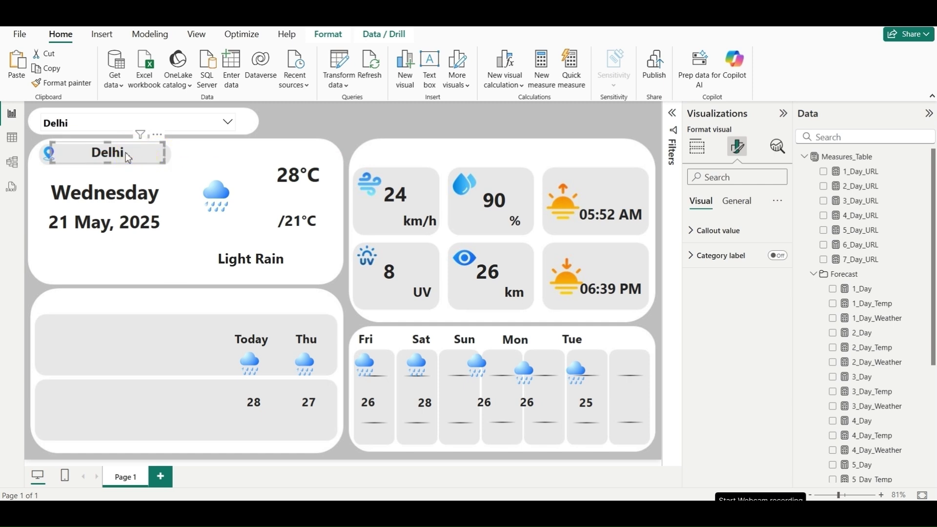
# Set the location card's callout text color to a lighter shade of the theme's blue.
pyautogui.click(127, 161)
pyautogui.click(711, 231)
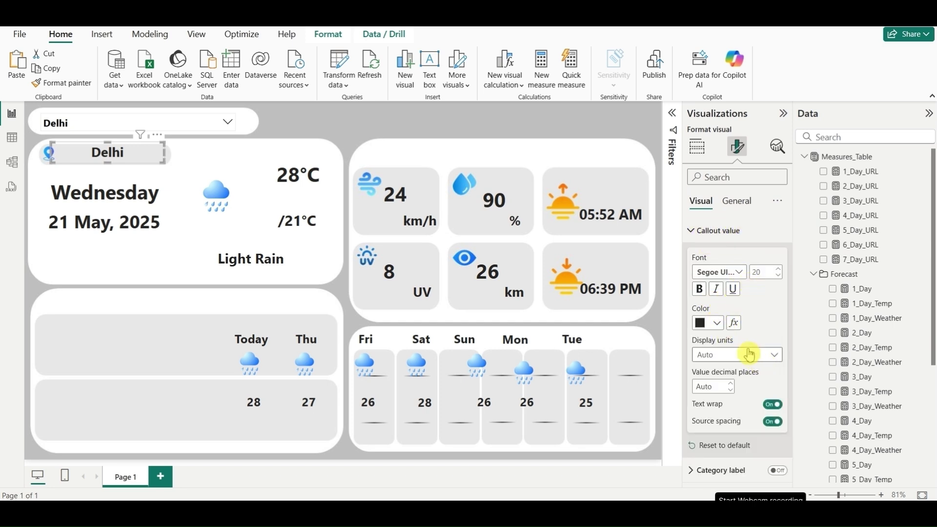
pyautogui.click(722, 326)
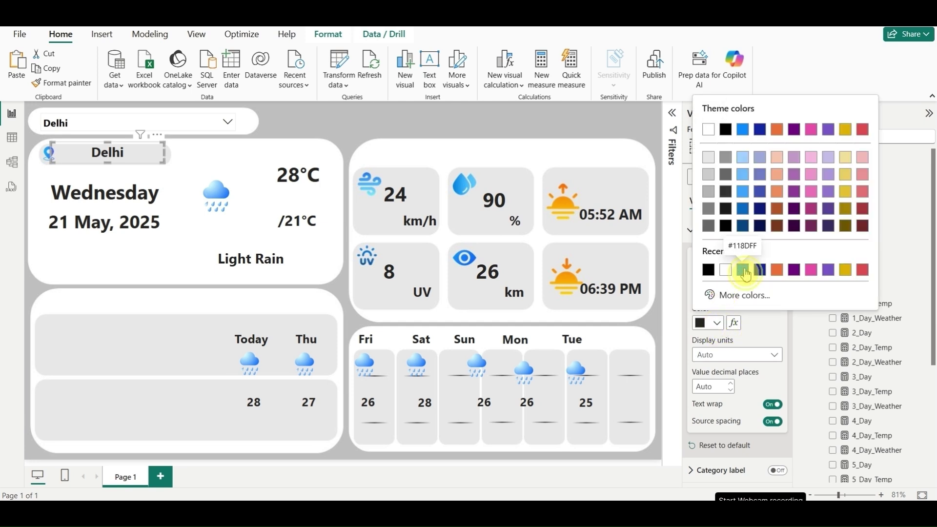
pyautogui.click(743, 270)
pyautogui.click(716, 323)
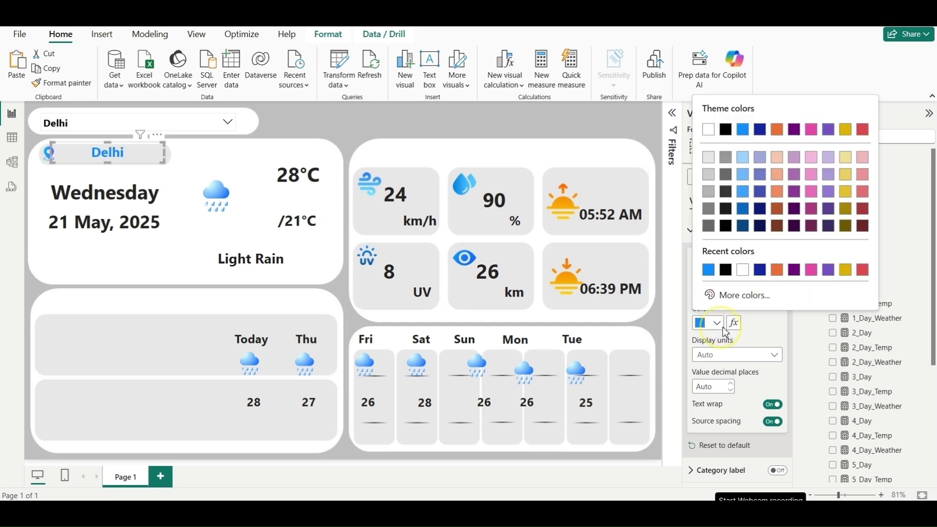
pyautogui.click(743, 192)
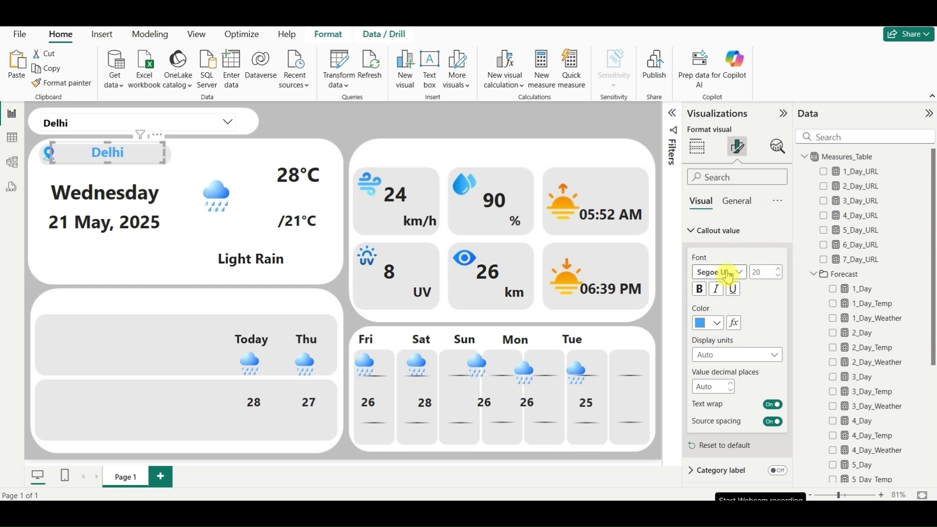
pyautogui.click(123, 263)
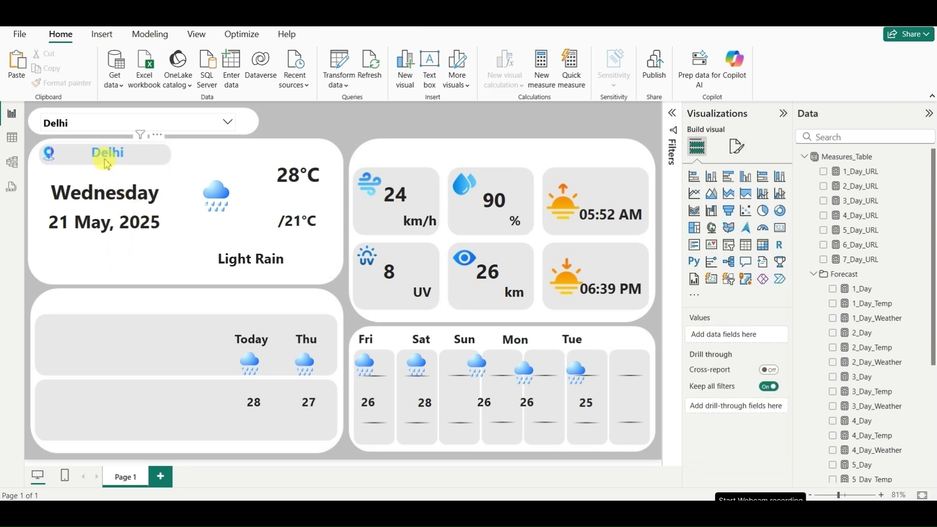
# Search the header State/UT slicer for "kar" and select Karnataka.
pyautogui.click(117, 152)
pyautogui.click(196, 126)
pyautogui.click(133, 139)
pyautogui.write('d')
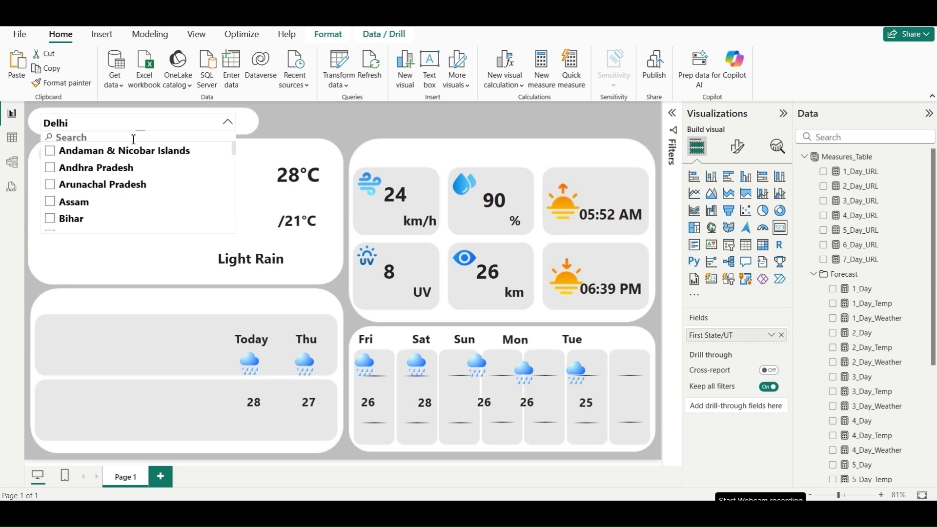
pyautogui.write('kar')
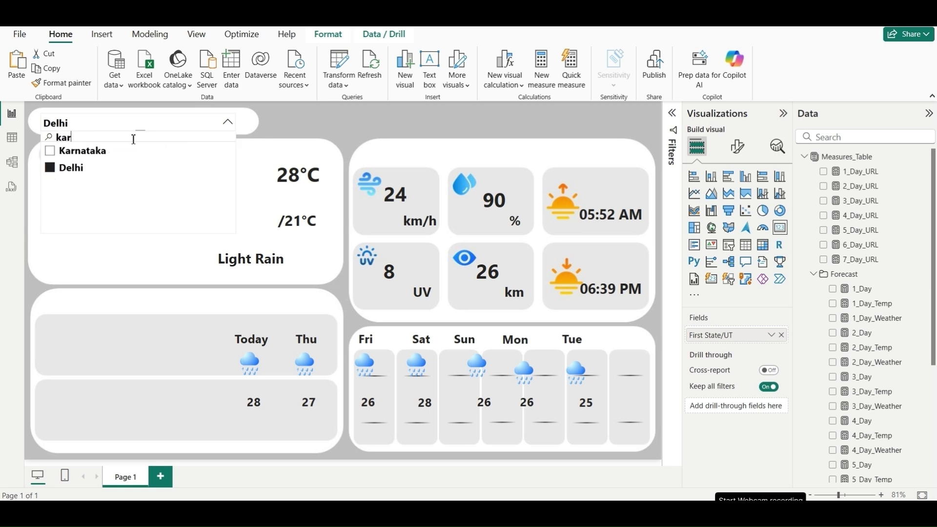
pyautogui.click(104, 151)
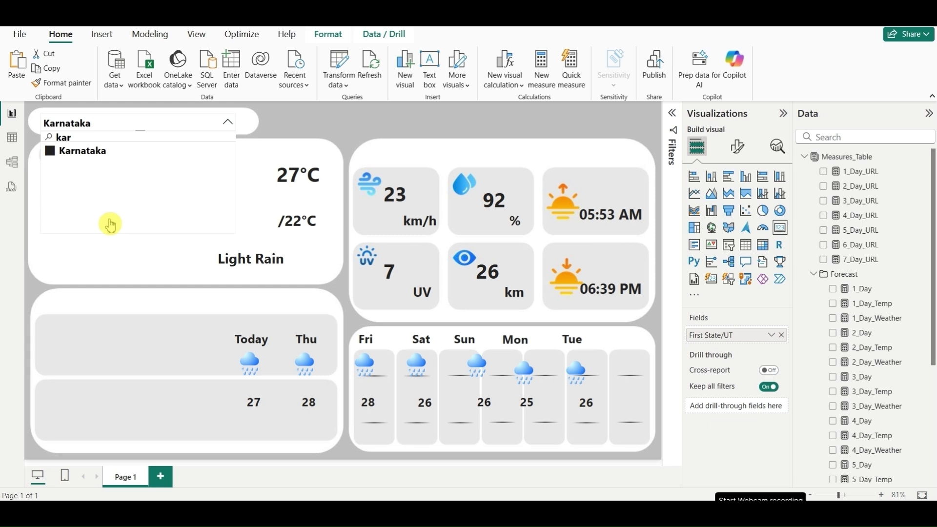
pyautogui.click(109, 251)
# Replace the State/UT field in the location card with Capital from the States list table.
pyautogui.click(106, 163)
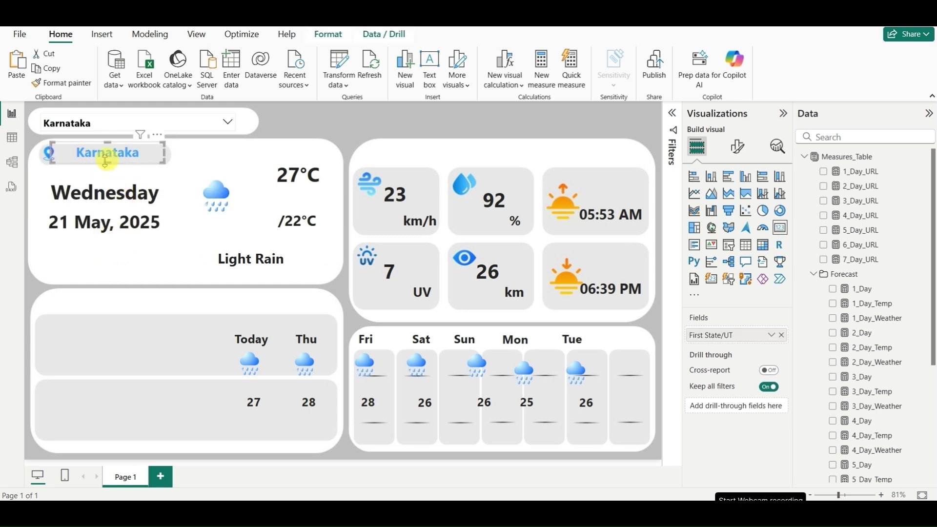
pyautogui.scroll(-1, 906, 398)
pyautogui.scroll(-5, 907, 398)
pyautogui.click(813, 445)
pyautogui.scroll(-1, 812, 445)
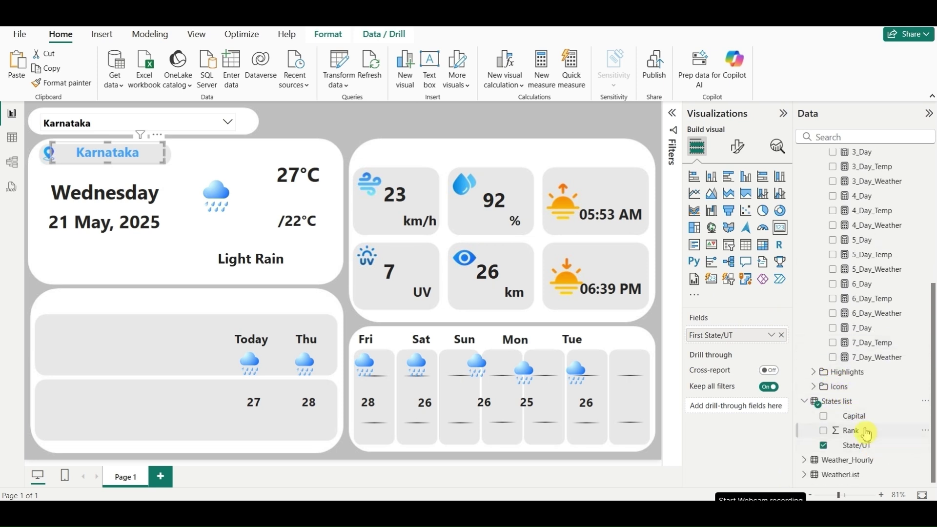
pyautogui.moveTo(853, 417); pyautogui.dragTo(746, 334)
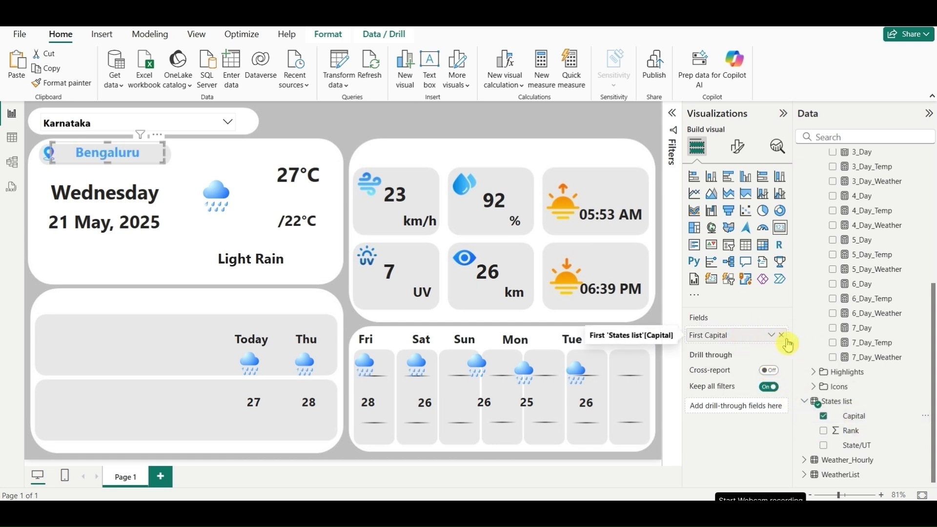
# Switch the header slicer's selection to Delhi to test the capital shown in the location card.
pyautogui.click(153, 271)
pyautogui.click(132, 122)
pyautogui.click(116, 136)
pyautogui.write('ka')
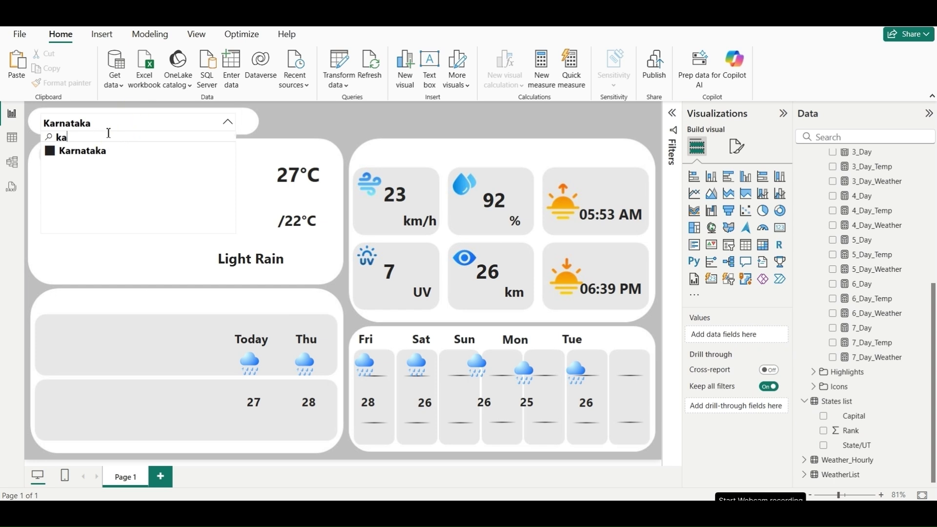
pyautogui.write('rde')
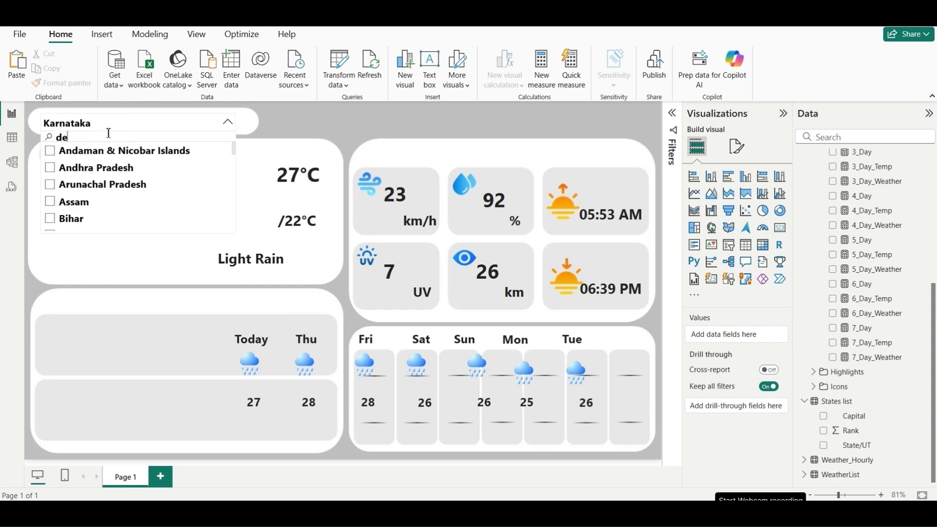
pyautogui.click(75, 184)
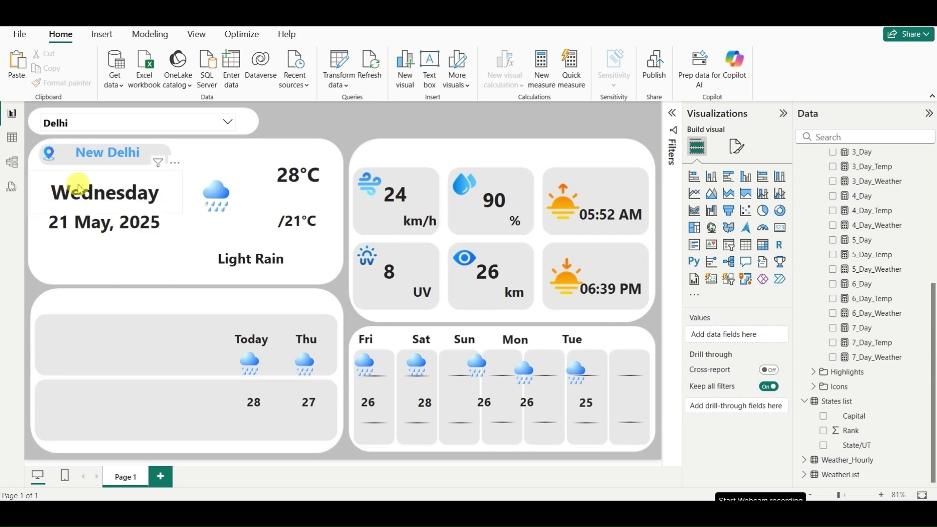
# Search the header slicer for "tel" and select Telangana.
pyautogui.click(108, 123)
pyautogui.press('BackSpace')
pyautogui.press('BackSpace')
pyautogui.write('tel')
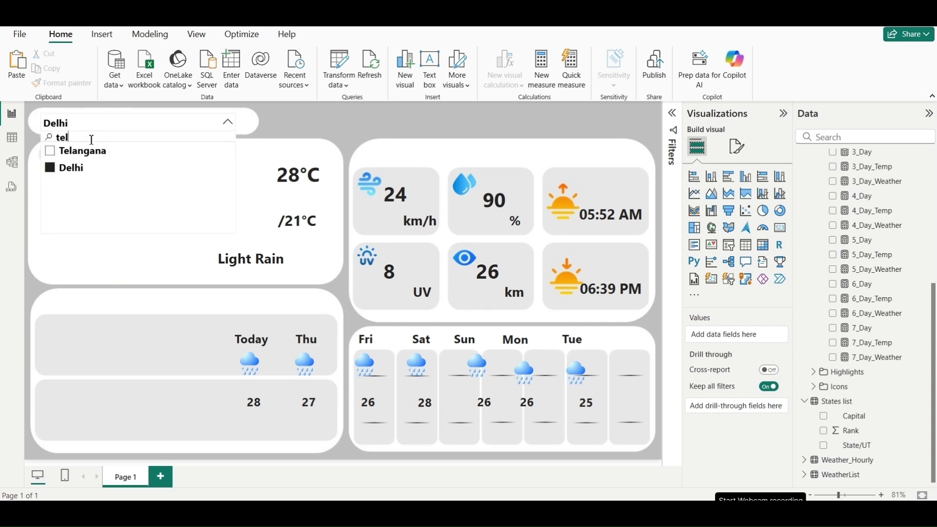
pyautogui.click(91, 150)
pyautogui.click(130, 260)
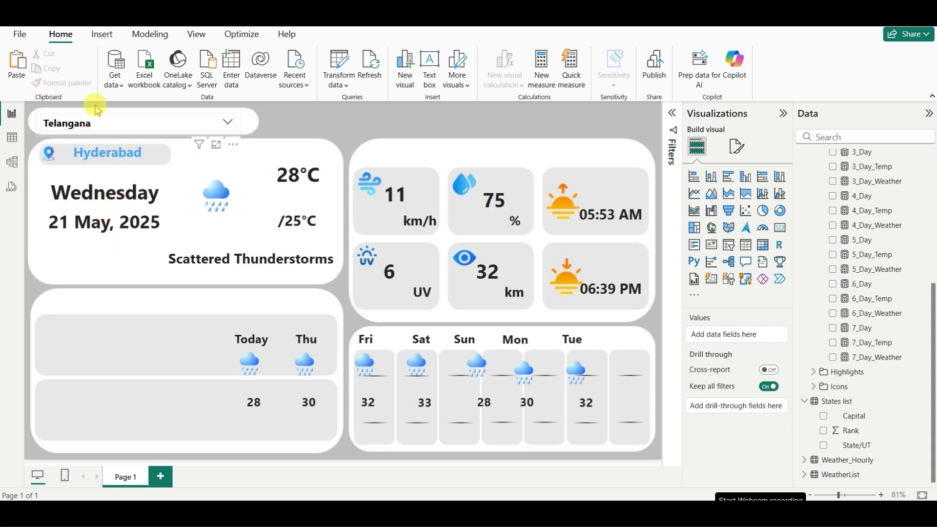
# Clear the slicer search, look up "kar" and set the selected state back to Karnataka.
pyautogui.click(115, 122)
pyautogui.press('BackSpace')
pyautogui.press('BackSpace')
pyautogui.press('BackSpace')
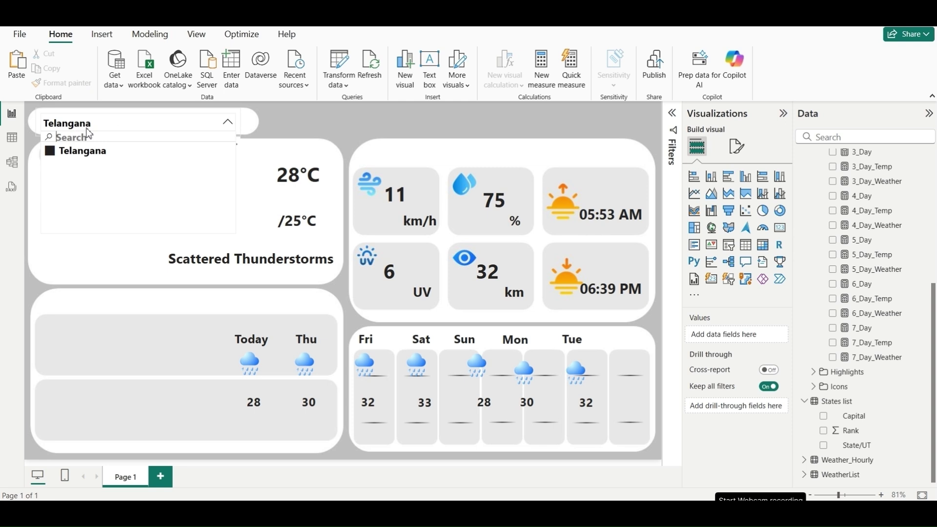
pyautogui.write('kar')
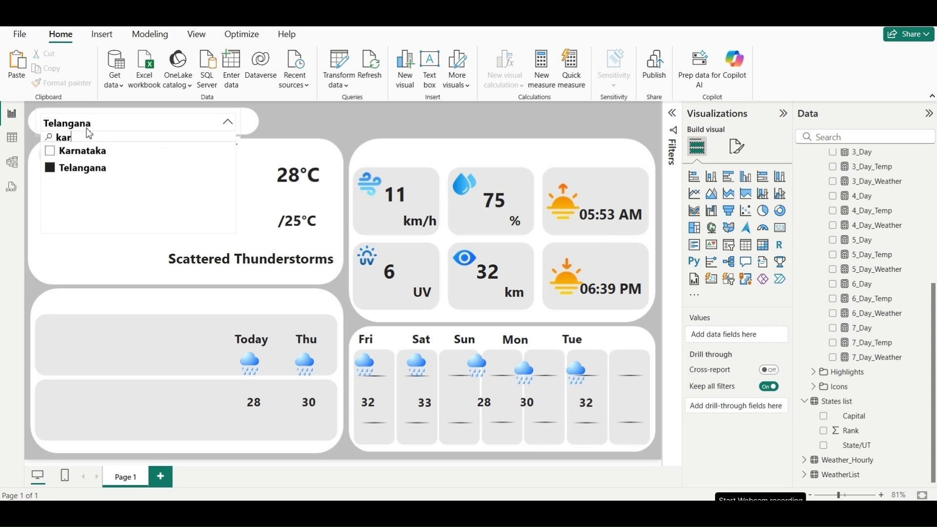
pyautogui.click(77, 155)
# Move the day 7, 6, 5, 4 and 3 temperature cards to the bottoms of their matching forecast tiles, fitting each card to its tile.
pyautogui.moveTo(125, 290); pyautogui.dragTo(606, 432)
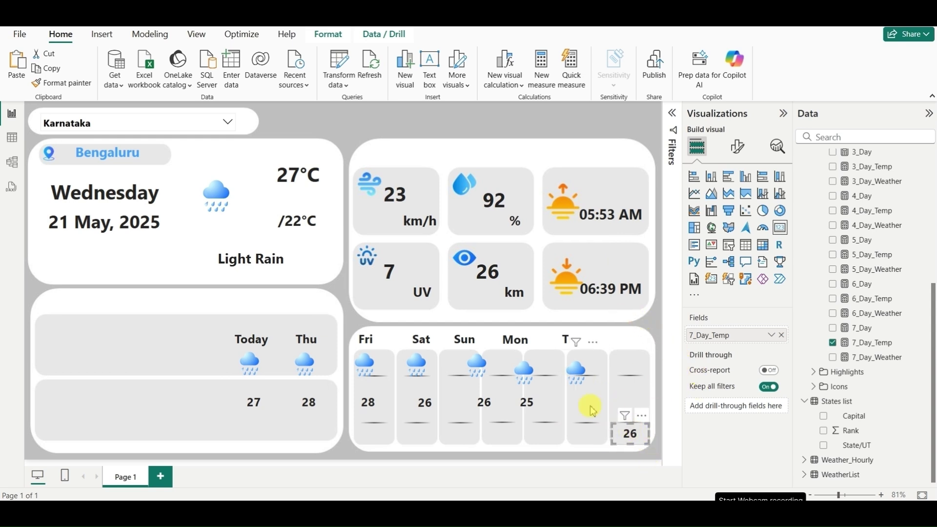
pyautogui.click(525, 409)
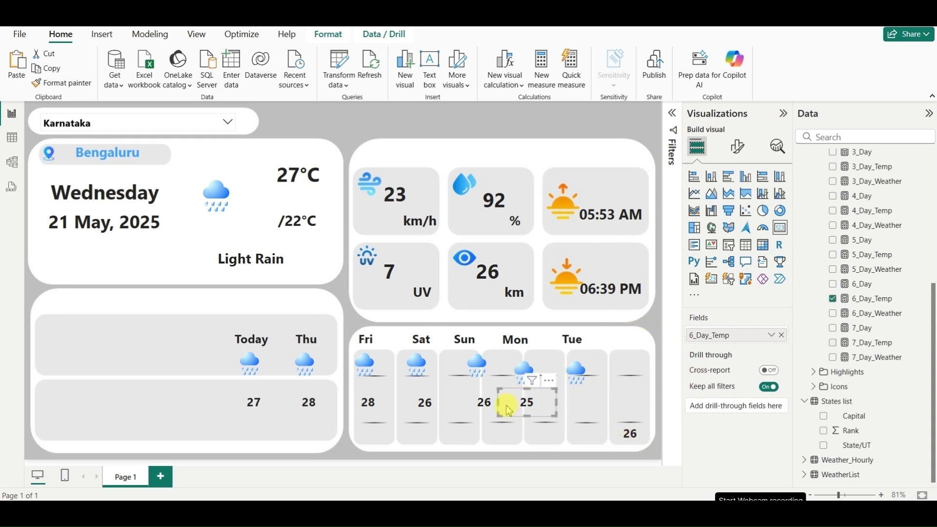
pyautogui.moveTo(520, 404); pyautogui.dragTo(566, 433)
pyautogui.moveTo(484, 409); pyautogui.dragTo(563, 439)
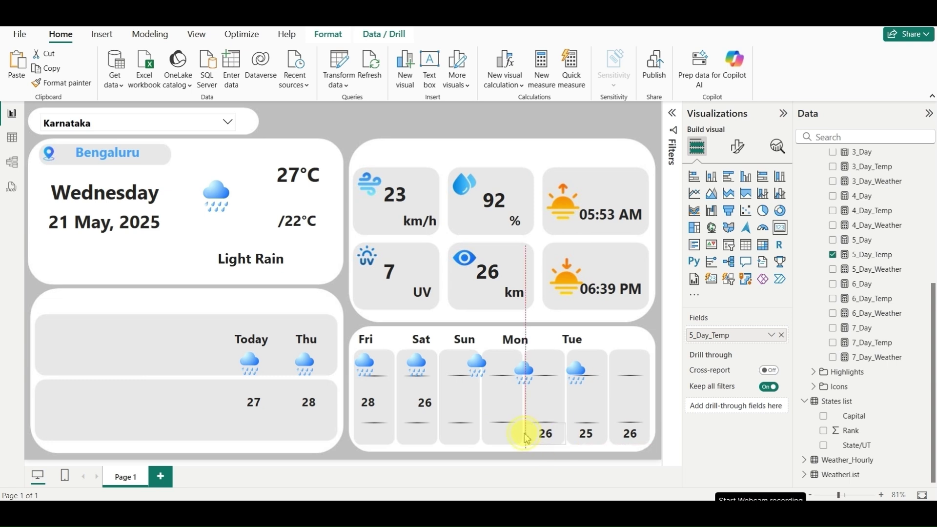
pyautogui.click(425, 409)
pyautogui.moveTo(435, 411); pyautogui.dragTo(512, 442)
pyautogui.moveTo(364, 405); pyautogui.dragTo(479, 439)
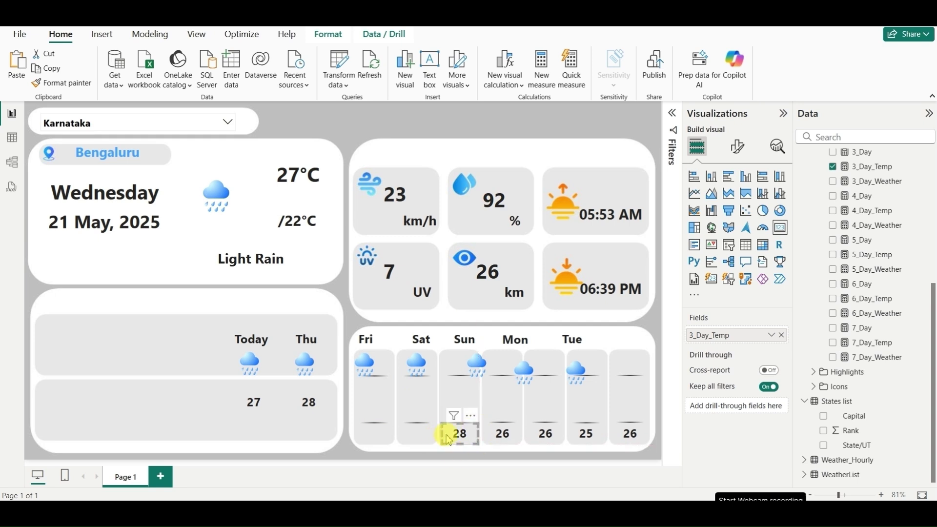
pyautogui.click(390, 458)
pyautogui.keyDown('ctrl'); pyautogui.scroll(5, 390, 458); pyautogui.keyUp('ctrl')
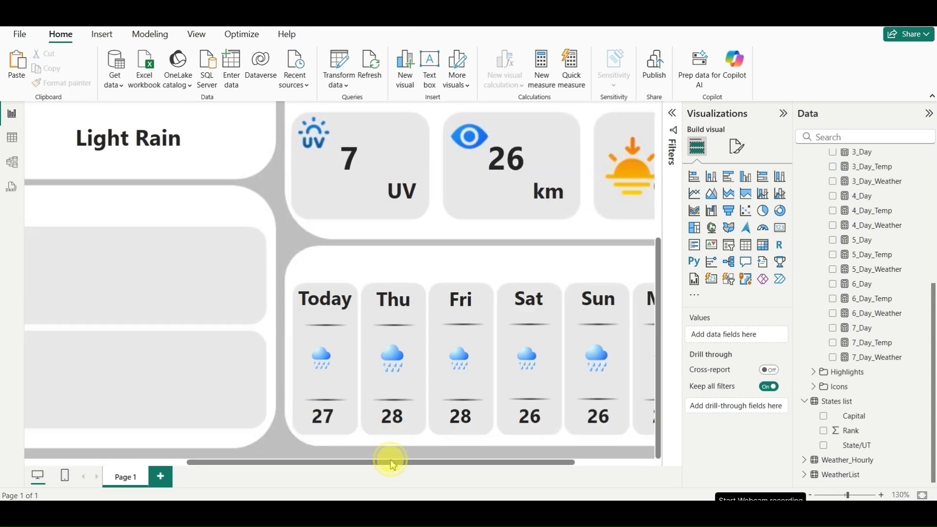
pyautogui.click(922, 496)
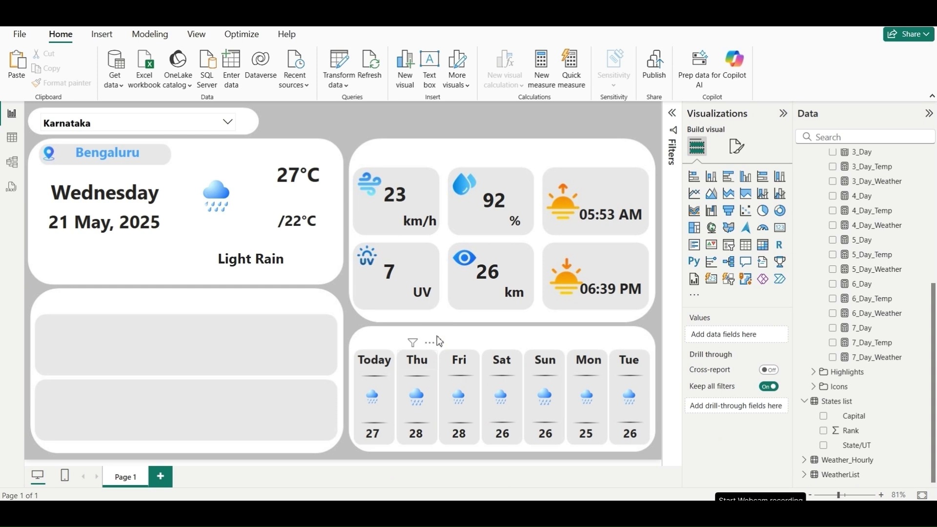
# Nudge the sunset time card slightly to the right within its tile.
pyautogui.click(611, 292)
pyautogui.press('Right')
pyautogui.press('Right')
pyautogui.press('Right')
pyautogui.press('Right')
pyautogui.press('Right')
pyautogui.press('Right')
pyautogui.press('Right')
pyautogui.press('Right')
pyautogui.press('Right')
pyautogui.press('Right')
pyautogui.press('Right')
pyautogui.press('Right')
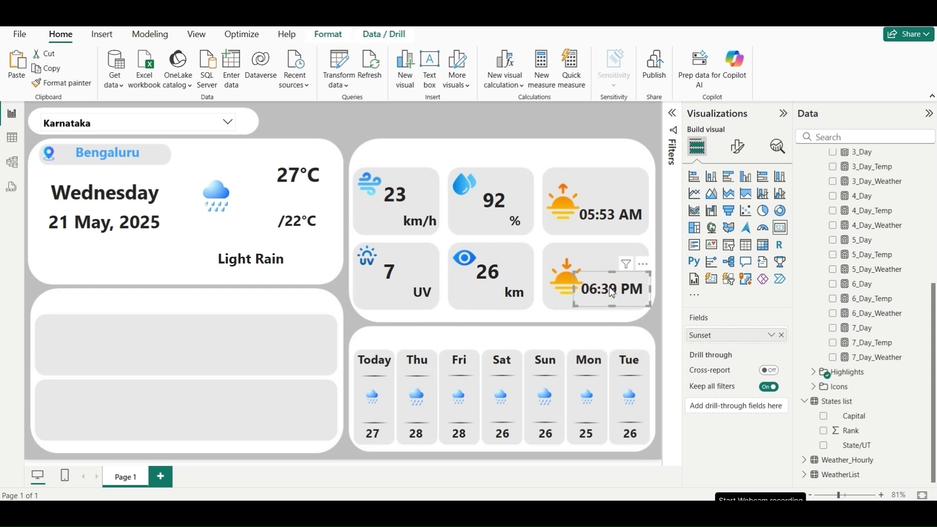
pyautogui.press('Right')
pyautogui.press('Right')
pyautogui.press('Right')
pyautogui.press('Right')
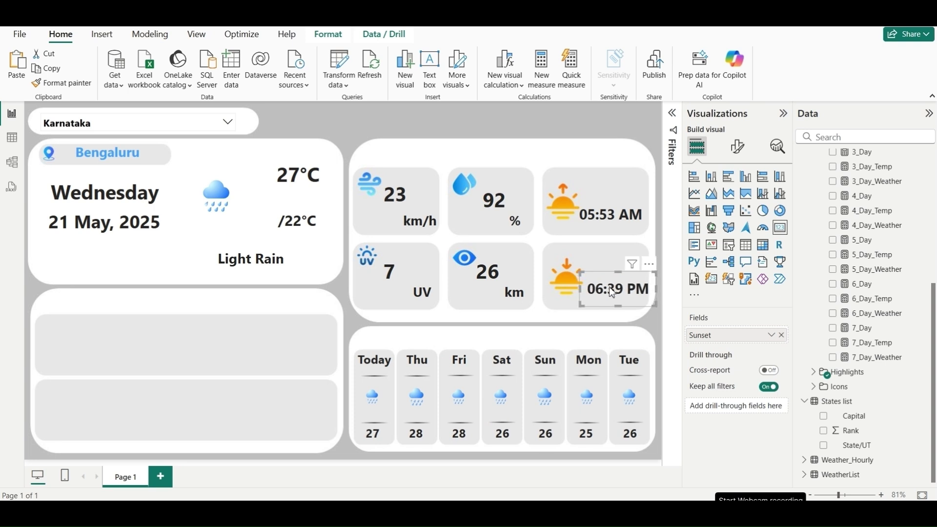
pyautogui.press('Left')
pyautogui.press('Left')
pyautogui.press('Left')
pyautogui.press('Left')
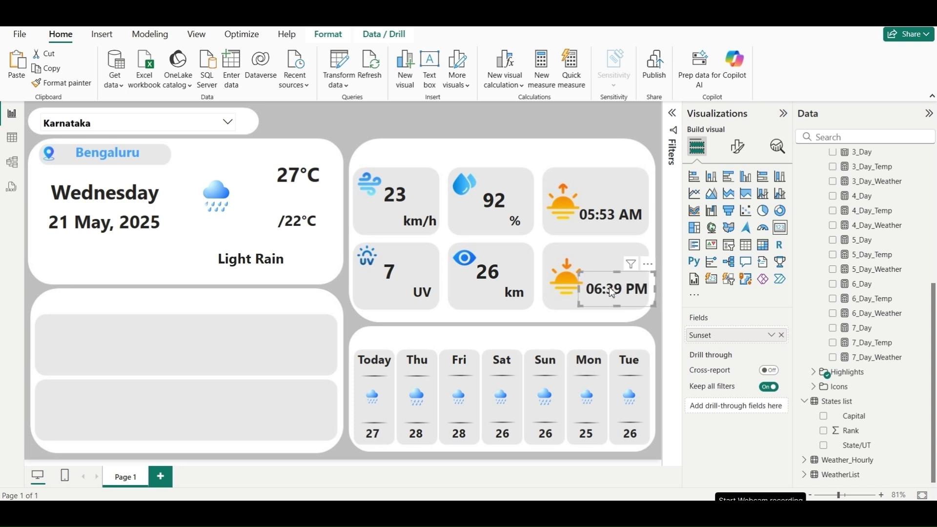
# Nudge the sunrise time card slightly to the right to sit clear of its icon.
pyautogui.click(605, 211)
pyautogui.press('Right')
pyautogui.press('Right')
pyautogui.press('Right')
pyautogui.press('Right')
pyautogui.press('Right')
pyautogui.press('Right')
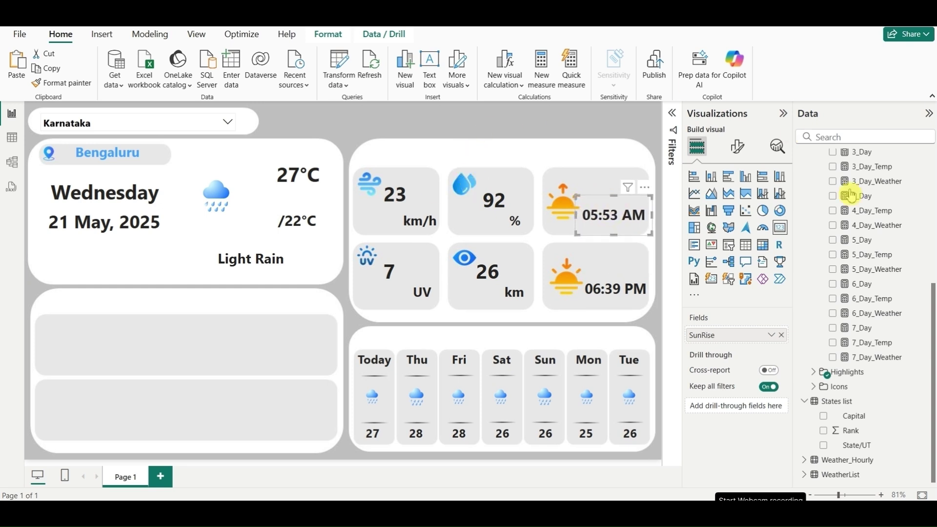
# Create the measure Icon_SunSet = "Sunset" in the Icons folder.
pyautogui.click(813, 386)
pyautogui.scroll(-3, 824, 385)
pyautogui.click(925, 328)
pyautogui.press('Escape')
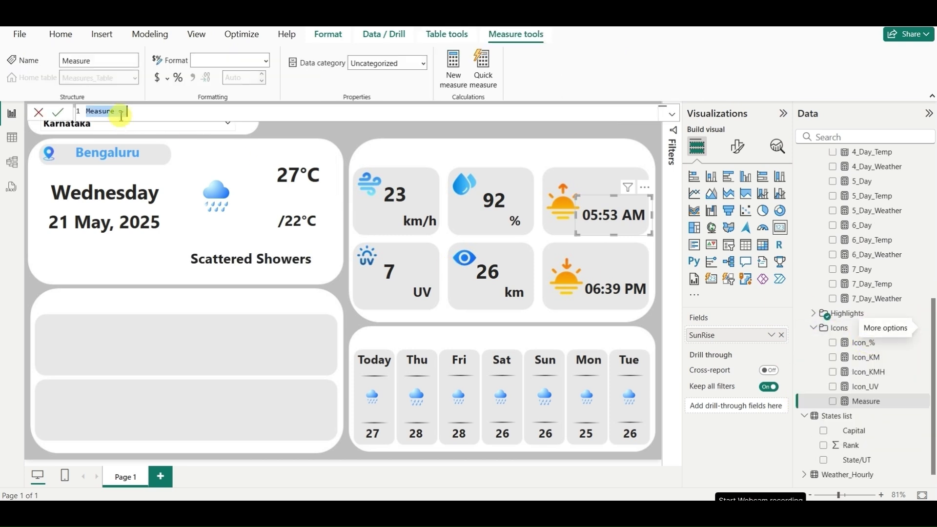
pyautogui.write('SunSet = "Sunset')
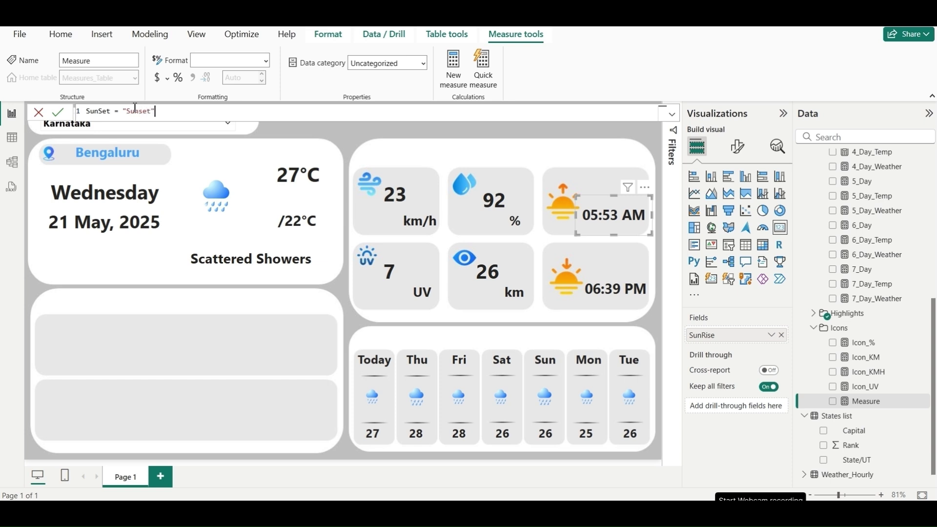
pyautogui.click(57, 112)
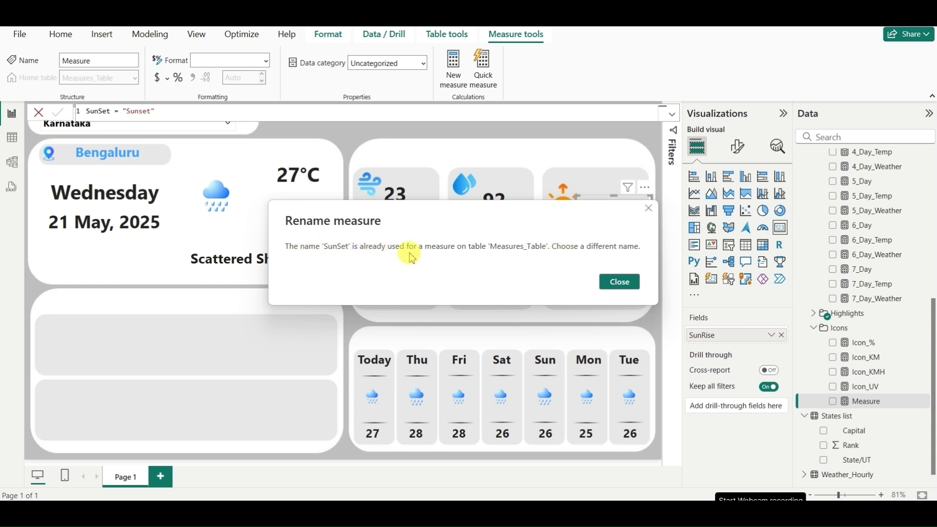
pyautogui.click(620, 283)
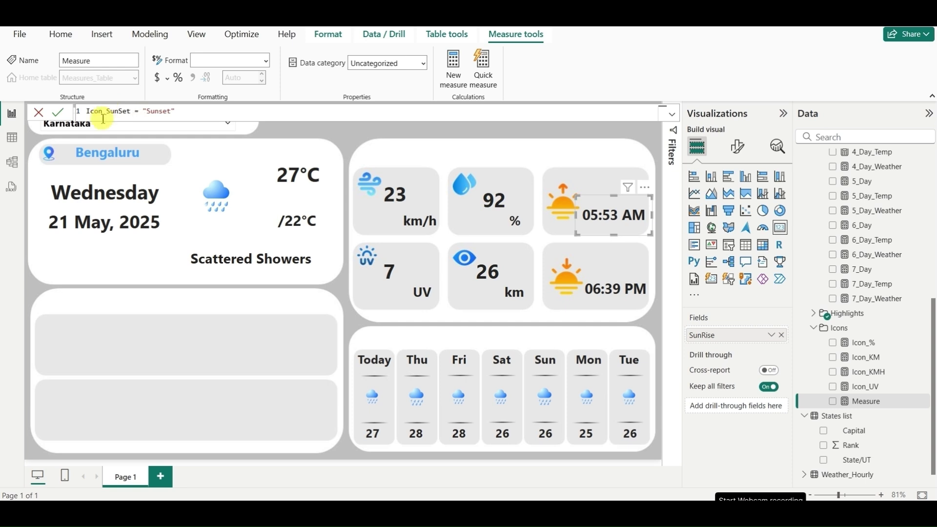
pyautogui.hotkey('ctrl', 'a')
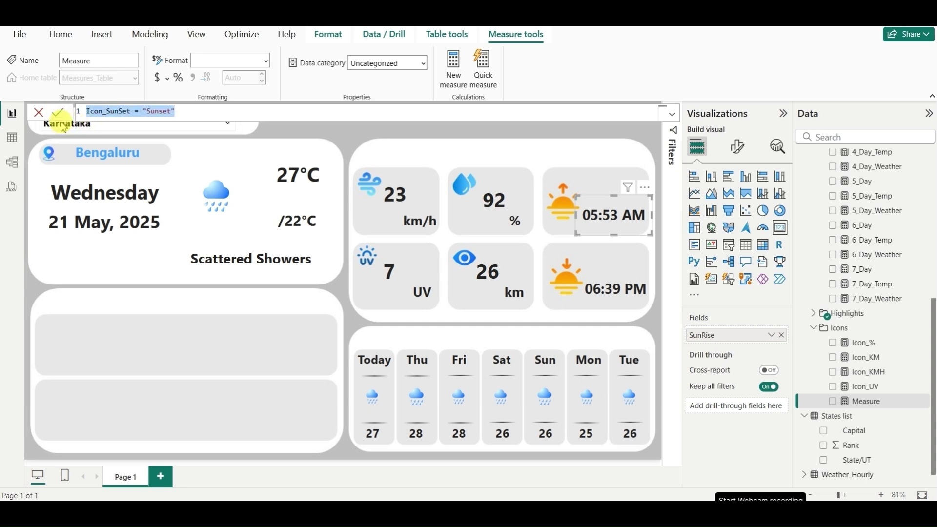
pyautogui.click(62, 122)
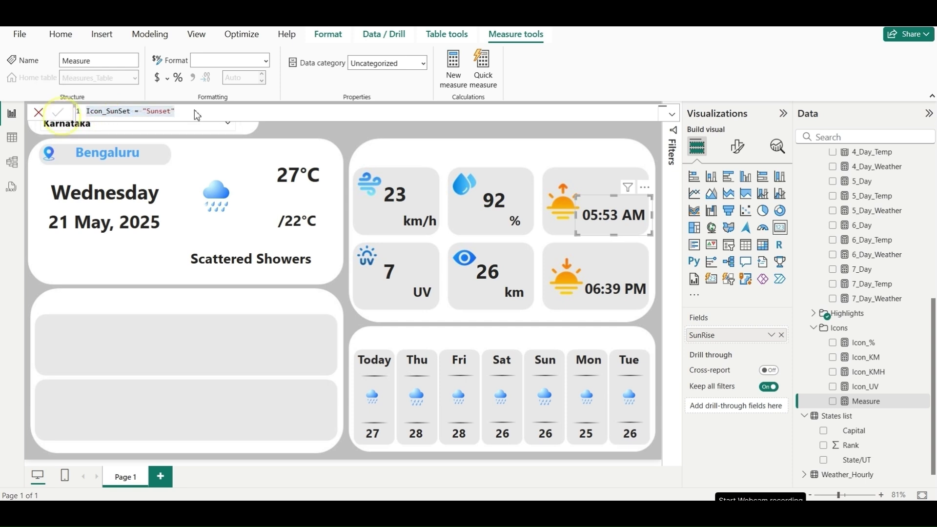
# Create the measure Icon_Sunrise = "Sunrise" in the Icons folder.
pyautogui.click(922, 332)
pyautogui.press('Escape')
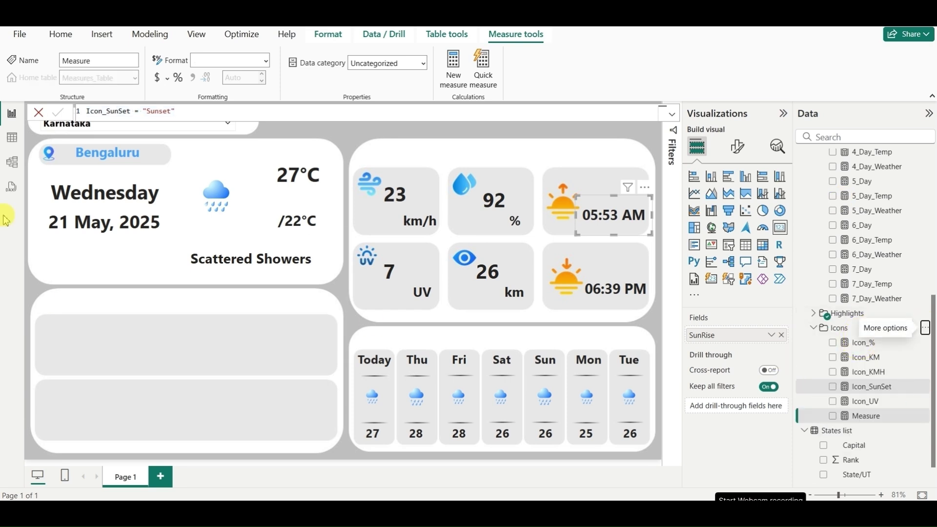
pyautogui.hotkey('ctrl', 'a')
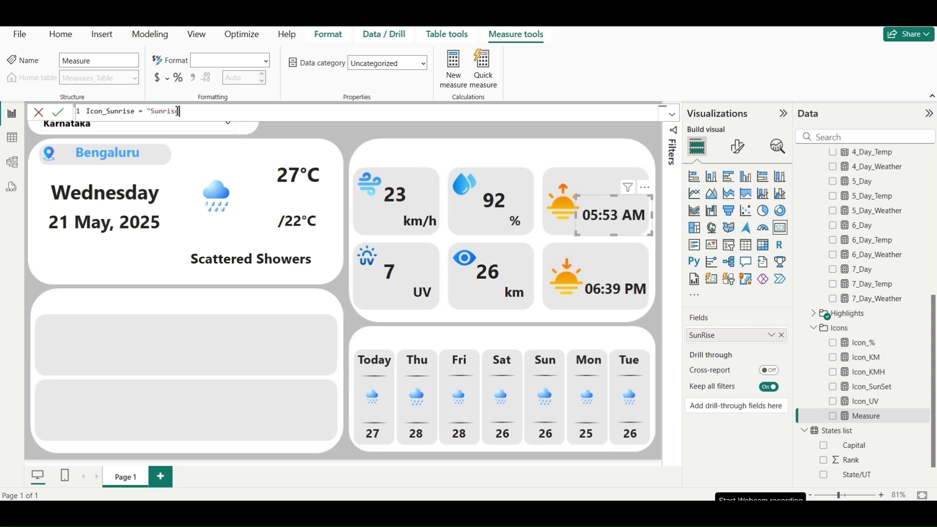
pyautogui.click(58, 113)
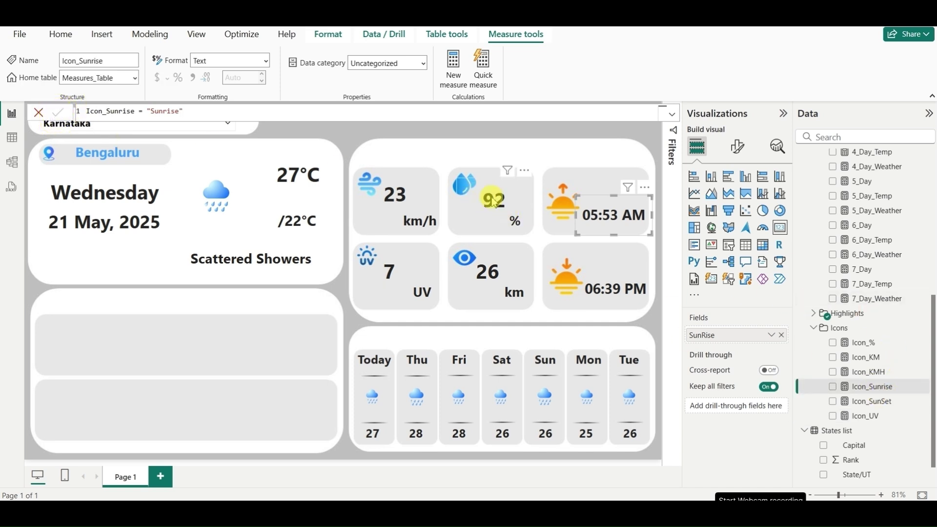
# Place a copy of the % unit card above the sunrise time, replace its field with Icon_Sunrise and widen it to fit the label.
pyautogui.click(515, 227)
pyautogui.moveTo(516, 227); pyautogui.dragTo(591, 192)
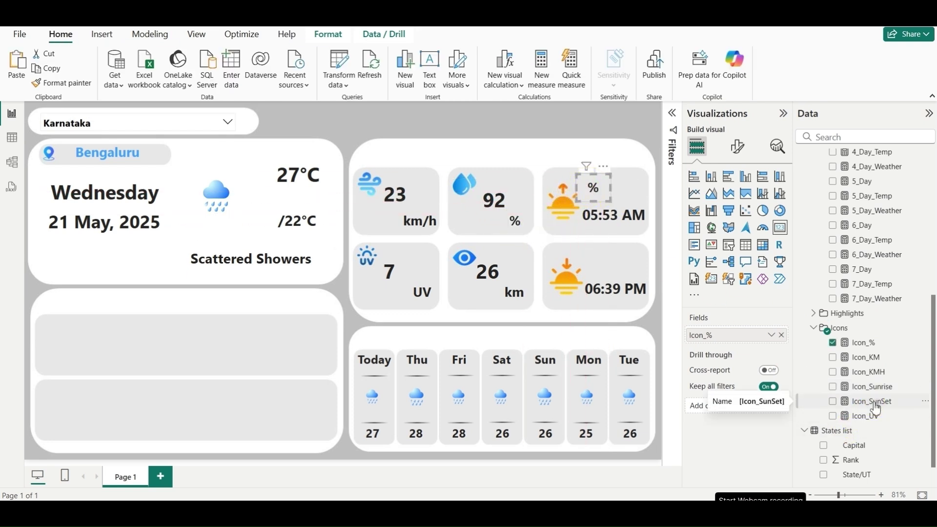
pyautogui.moveTo(874, 387); pyautogui.dragTo(740, 336)
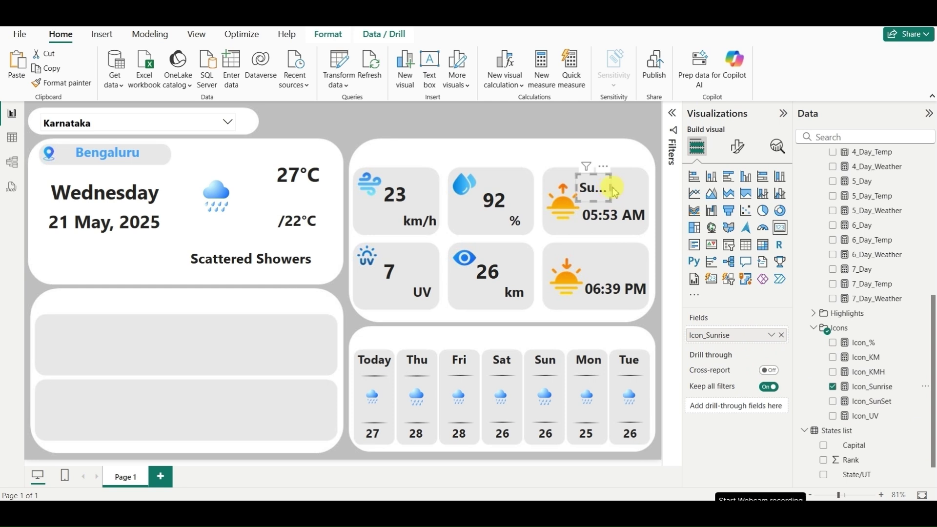
pyautogui.moveTo(611, 188); pyautogui.dragTo(615, 268)
# Duplicate the Sunrise label card above the sunset time and replace its field with Icon_SunSet.
pyautogui.click(643, 192)
pyautogui.hotkey('ctrl', 'c')
pyautogui.hotkey('ctrl', 'v')
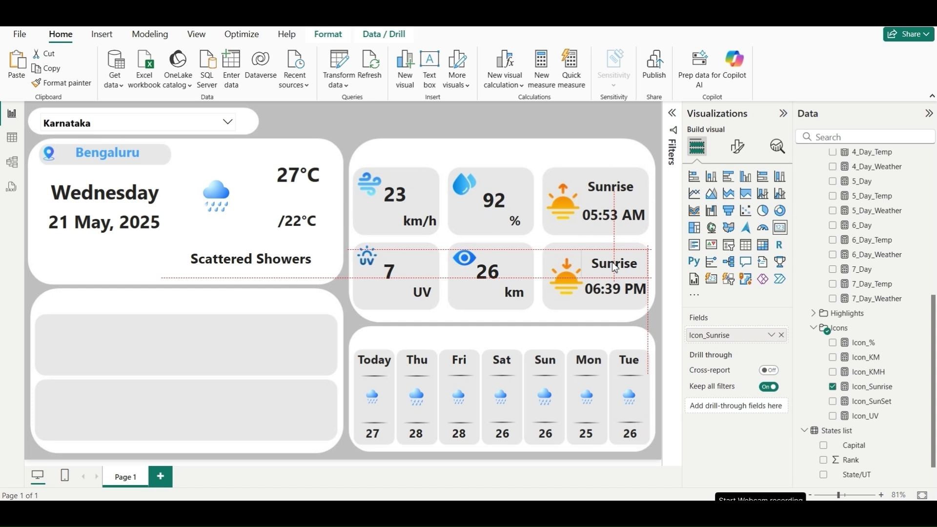
pyautogui.moveTo(615, 267); pyautogui.dragTo(615, 263)
pyautogui.moveTo(873, 403); pyautogui.dragTo(747, 336)
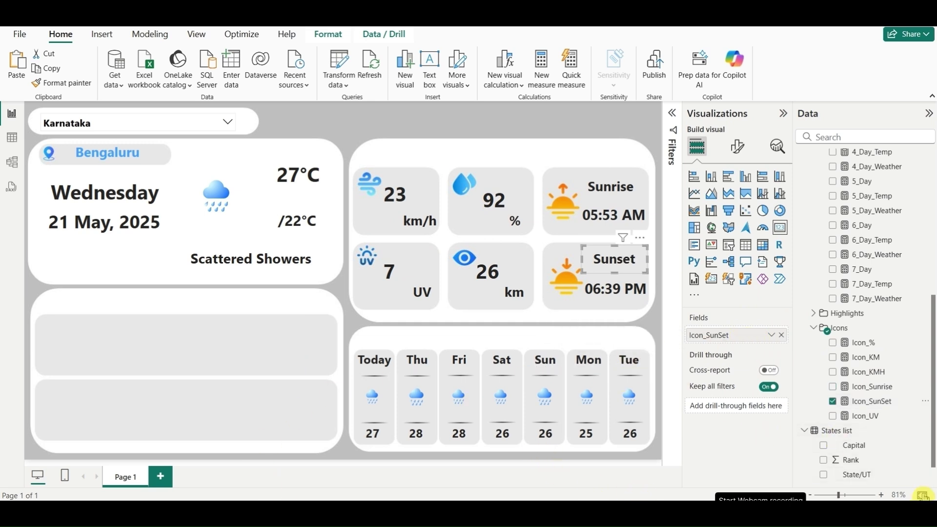
# Search the header slicer for "kar" and browse its full state list, keeping Karnataka selected.
pyautogui.click(164, 130)
pyautogui.write('kar')
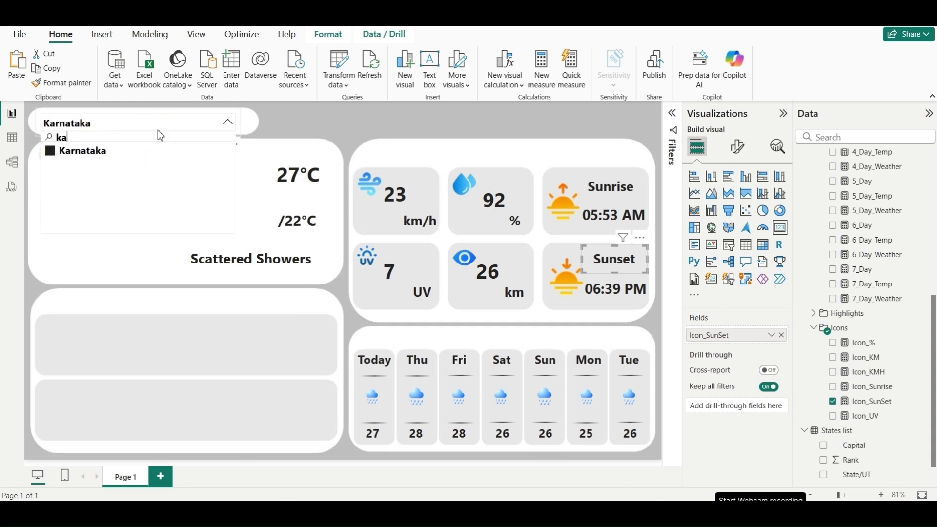
pyautogui.scroll(-10, 126, 186)
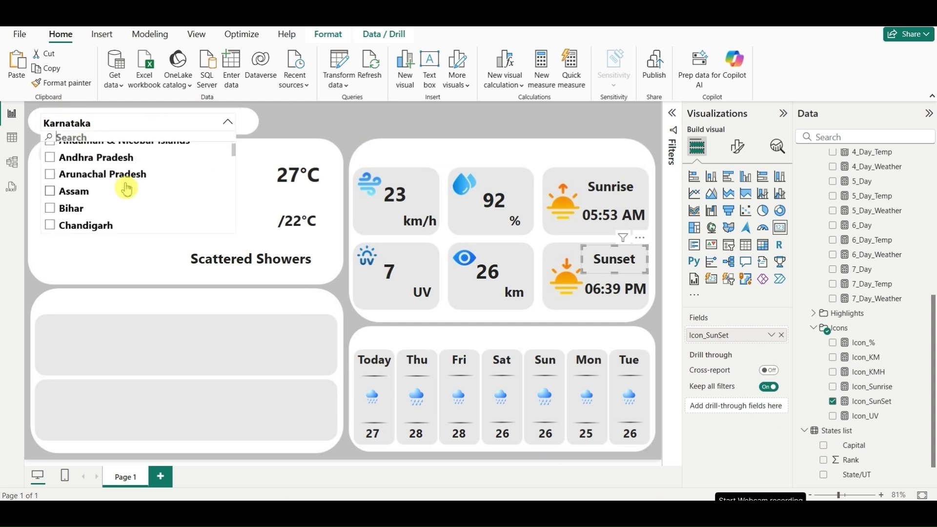
pyautogui.click(352, 131)
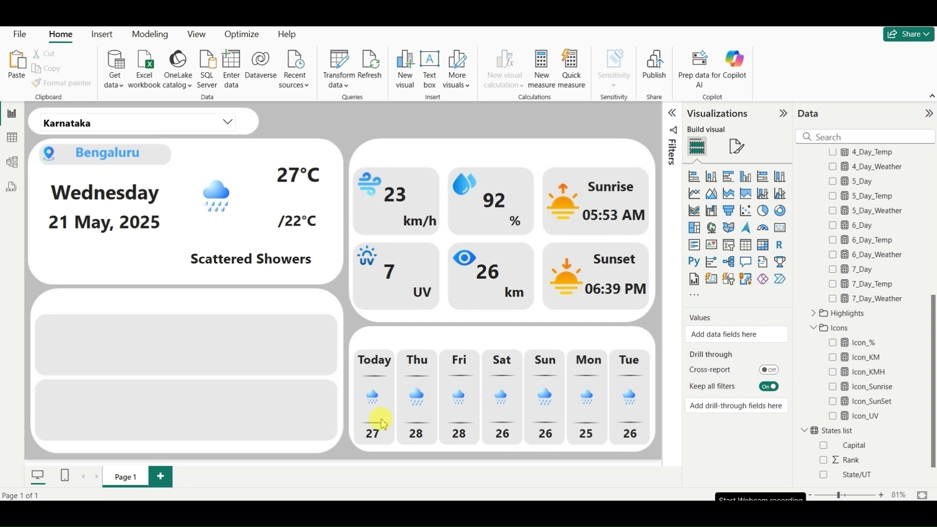
# Inspect the name, weather icon and temperature visuals of the New Delhi and Hyderabad tiles to see their fields.
pyautogui.click(367, 407)
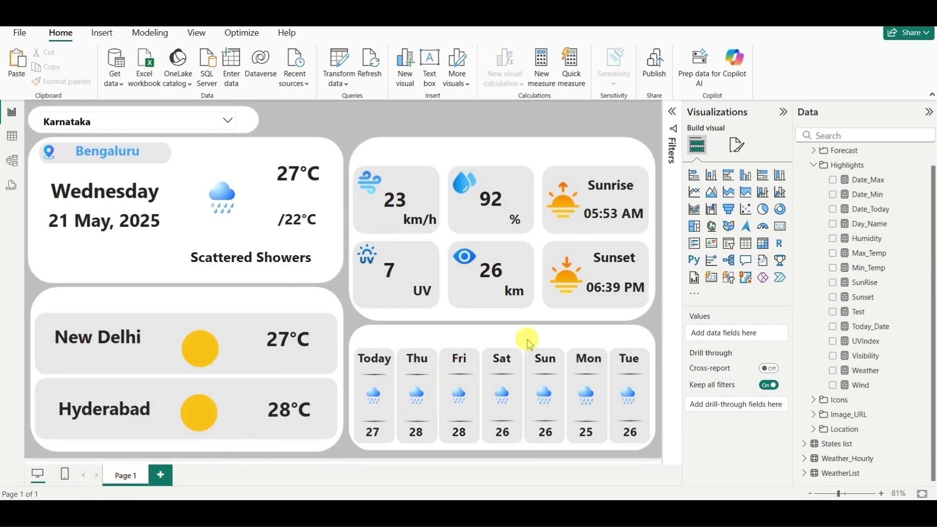
pyautogui.click(85, 336)
pyautogui.click(199, 341)
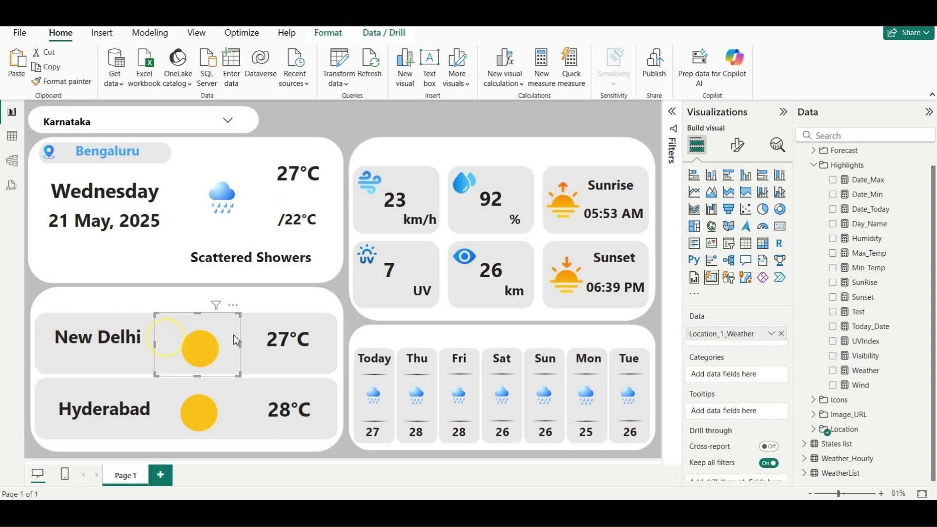
pyautogui.click(281, 337)
pyautogui.click(95, 430)
pyautogui.click(200, 411)
pyautogui.click(288, 410)
pyautogui.click(96, 348)
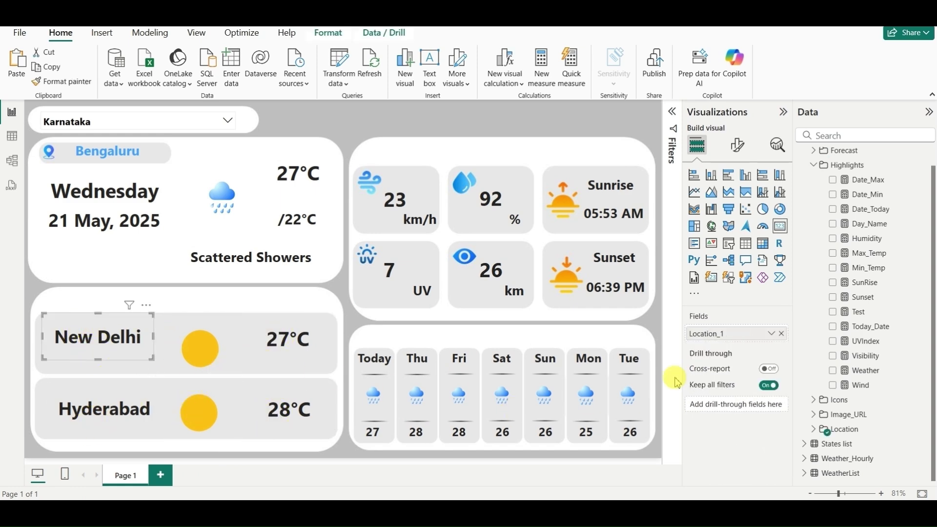
# Review the formulas of the Location_1 and Location_2 measures in the Location folder.
pyautogui.click(812, 165)
pyautogui.click(818, 228)
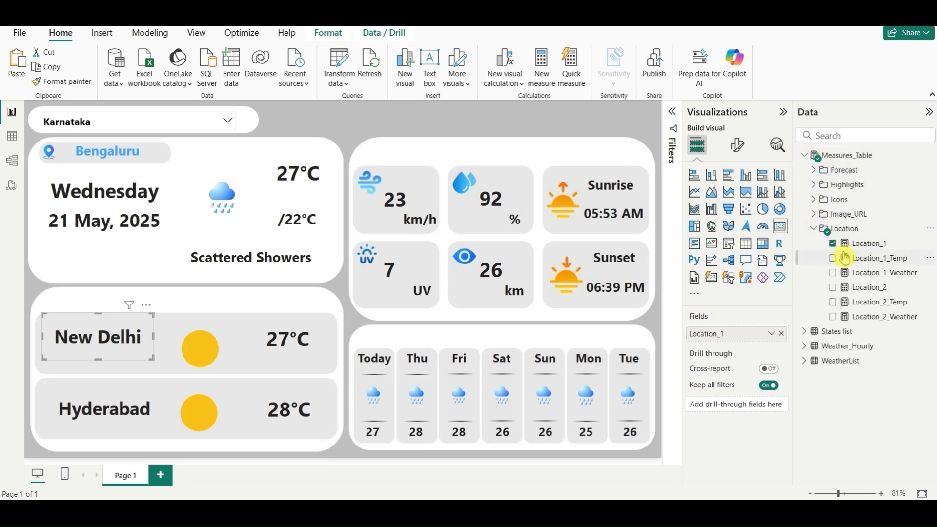
pyautogui.click(872, 245)
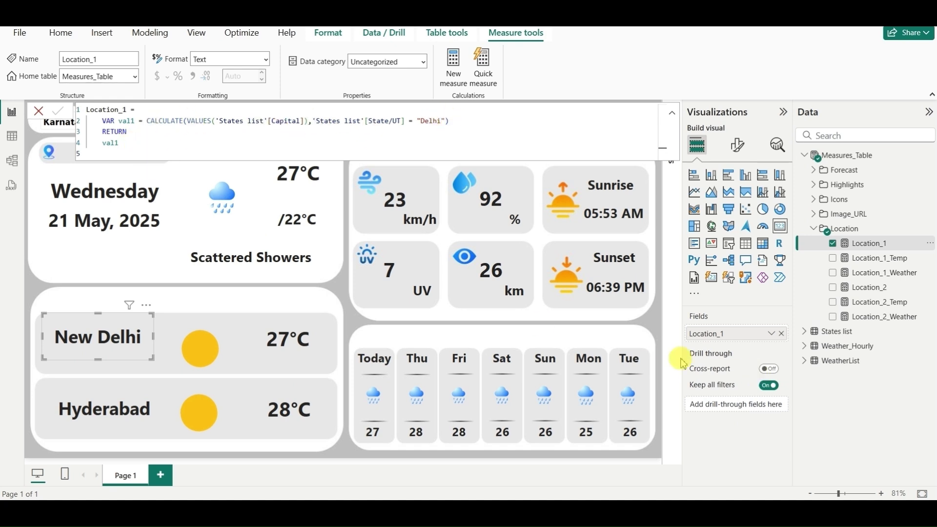
pyautogui.click(109, 408)
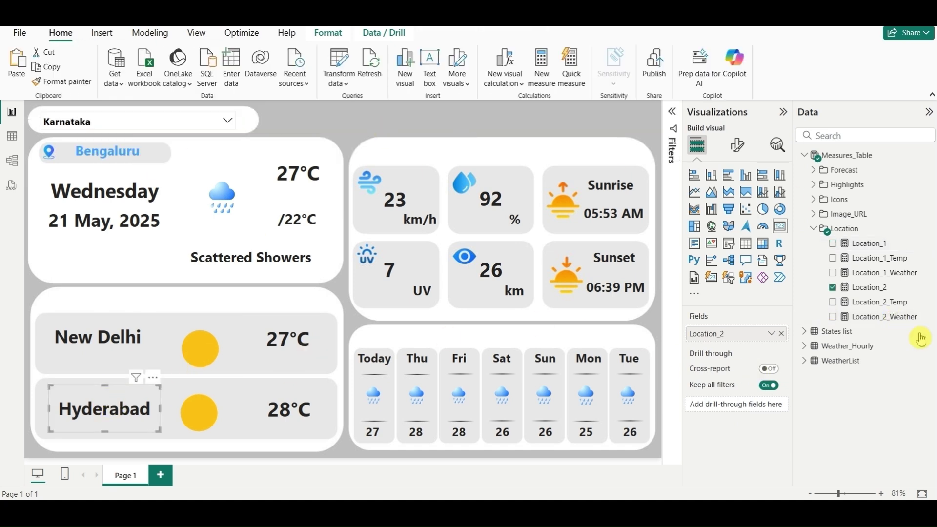
pyautogui.click(866, 287)
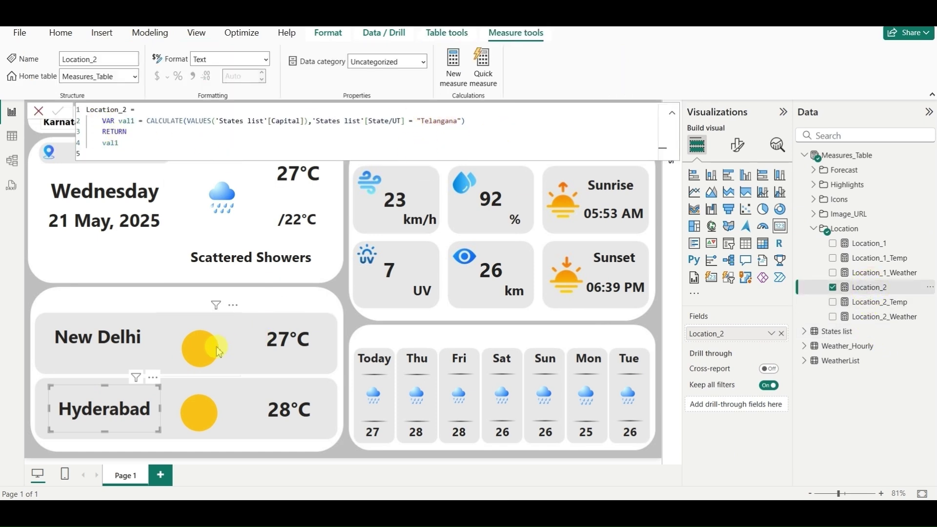
# Review the Location_1_Temp formula, highlighting its "Delhi" State/UT filter line.
pyautogui.click(878, 258)
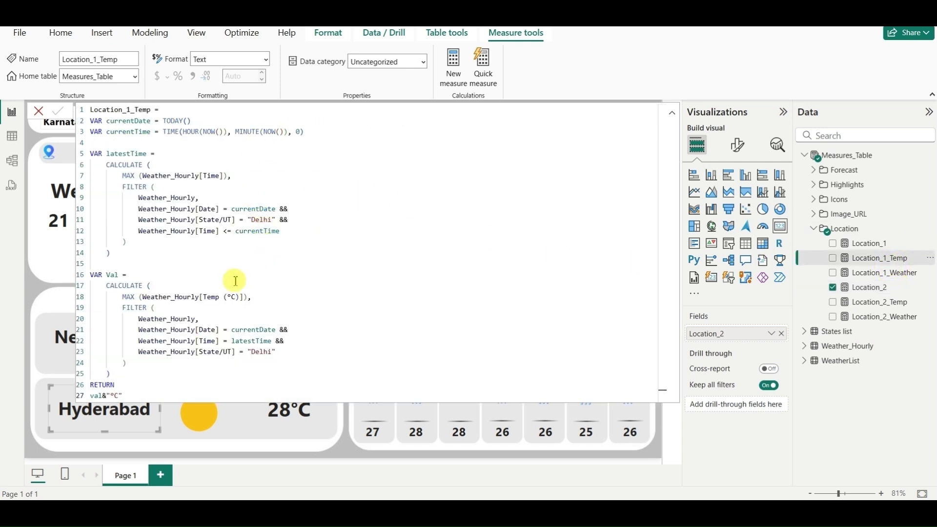
pyautogui.moveTo(261, 300); pyautogui.dragTo(197, 298)
pyautogui.click(303, 216)
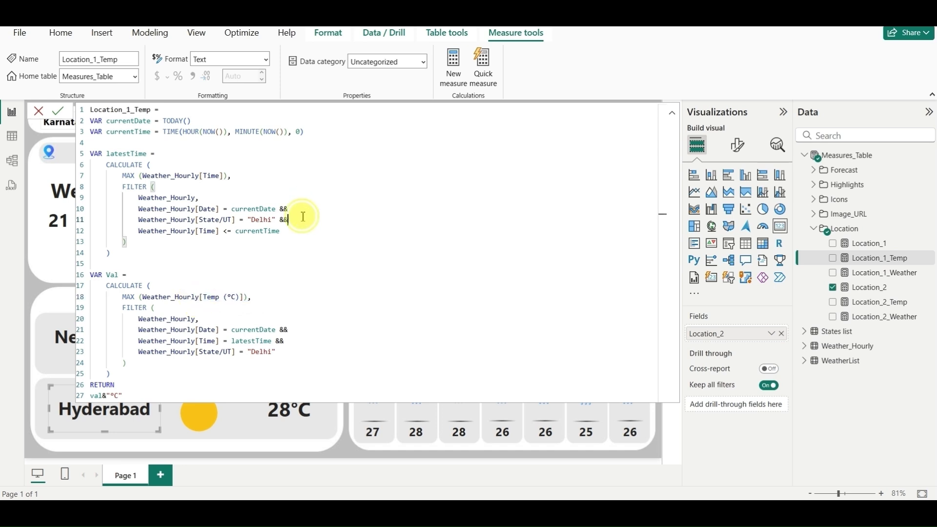
pyautogui.keyDown('shift'); pyautogui.click(143, 220); pyautogui.keyUp('shift')
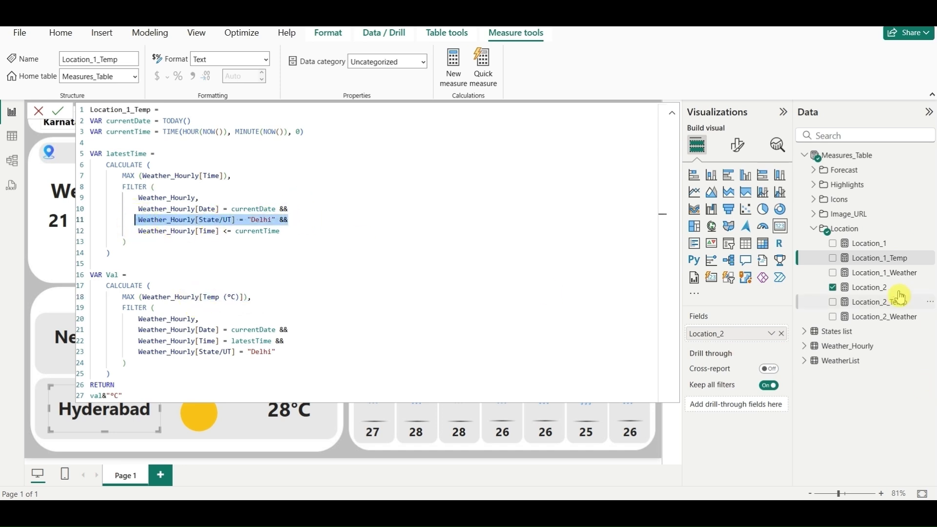
pyautogui.click(356, 214)
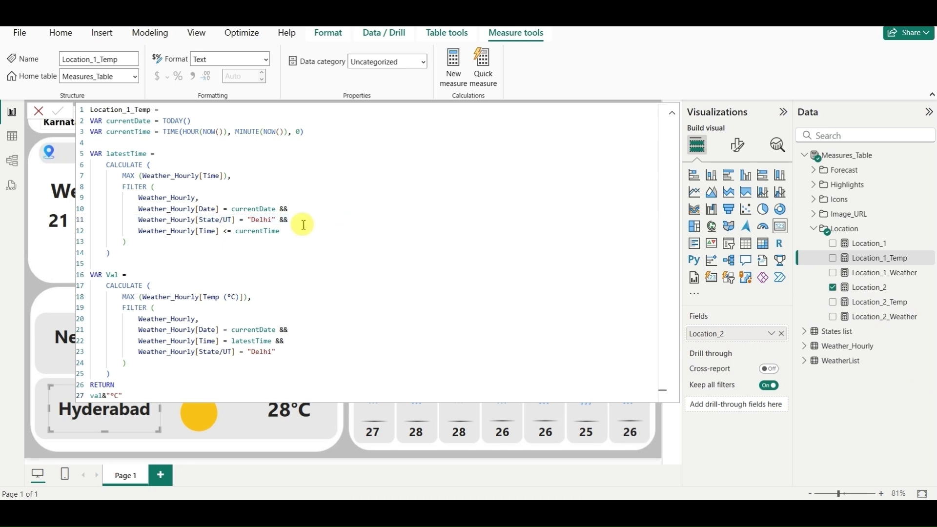
# Review the Location_2_Temp formula, highlighting its "Telangana" State/UT filter line.
pyautogui.click(876, 302)
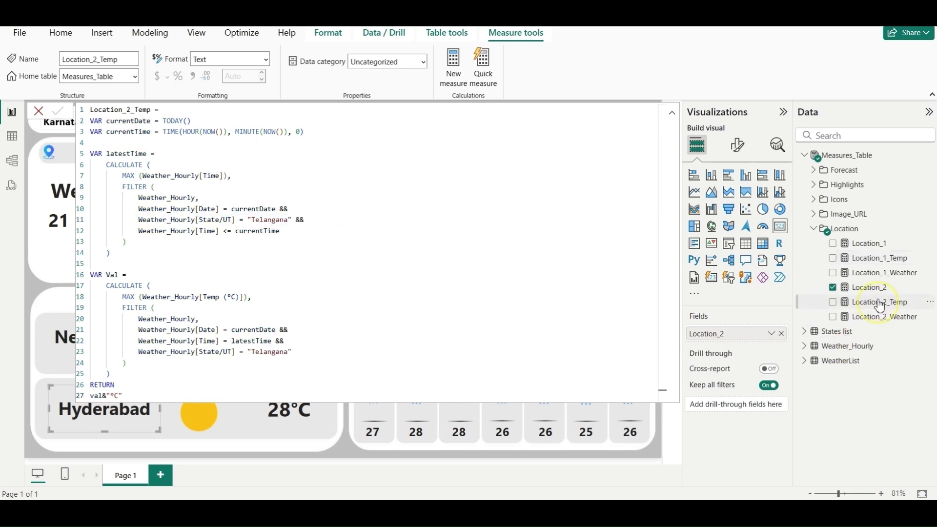
pyautogui.click(322, 218)
pyautogui.keyDown('shift'); pyautogui.click(144, 210); pyautogui.keyUp('shift')
pyautogui.keyDown('shift'); pyautogui.click(137, 220); pyautogui.keyUp('shift')
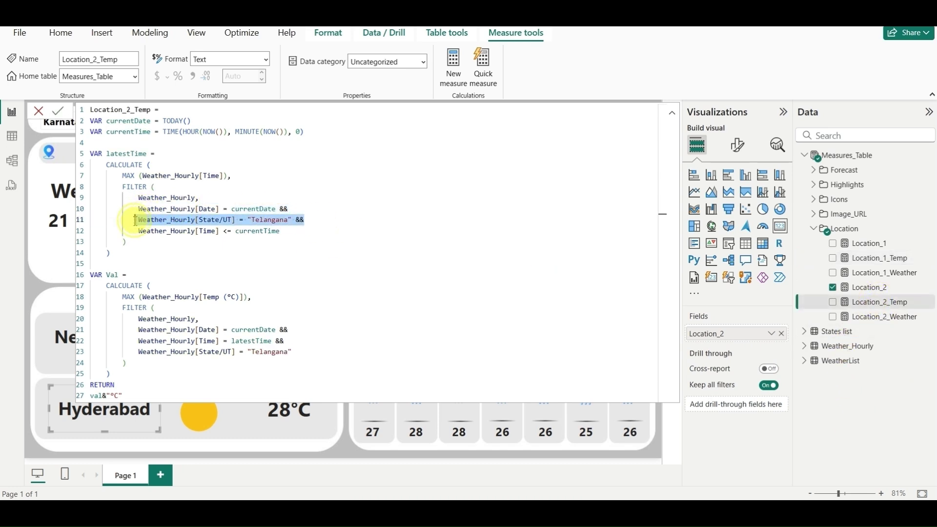
# Review the Location_1_Weather and Location_2_Weather formulas, highlighting the latter's Weather Condition and "Telangana" State/UT lines.
pyautogui.click(287, 220)
pyautogui.click(870, 274)
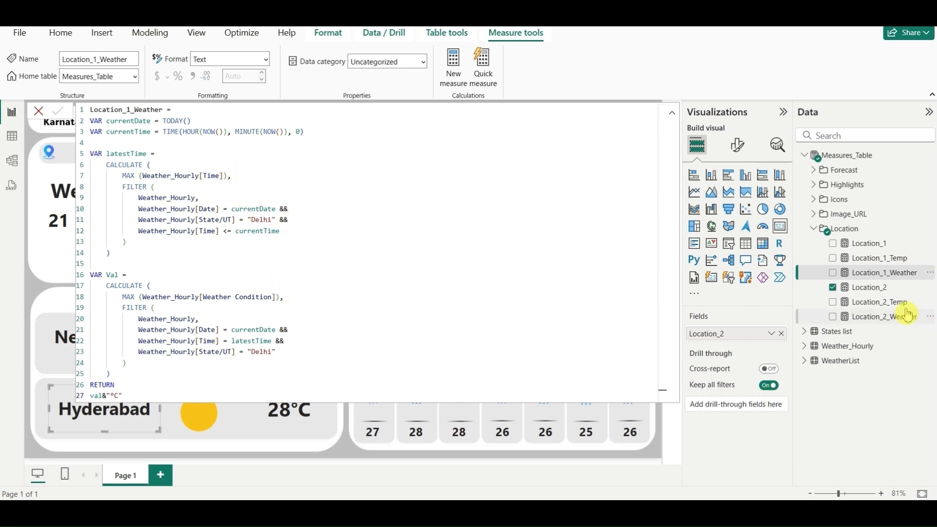
pyautogui.click(902, 323)
pyautogui.moveTo(292, 351); pyautogui.dragTo(138, 352)
pyautogui.moveTo(288, 297); pyautogui.dragTo(146, 296)
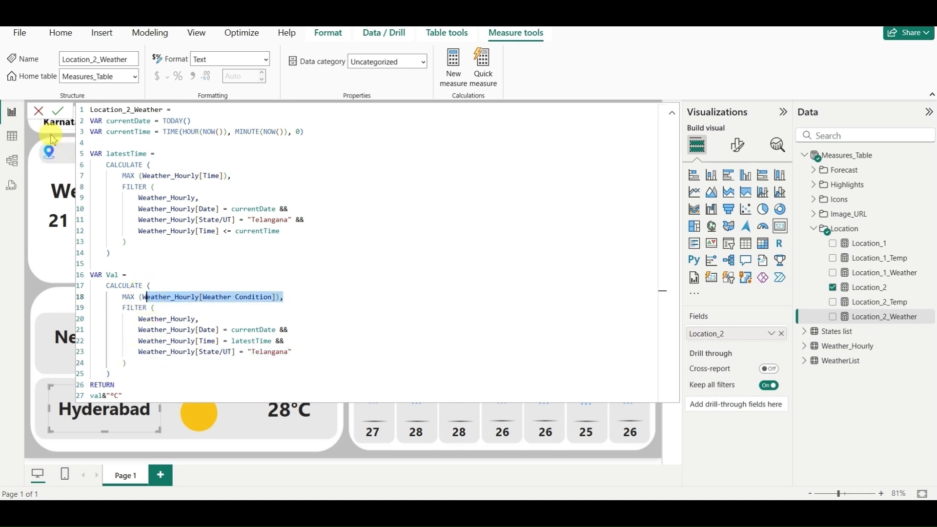
pyautogui.click(58, 110)
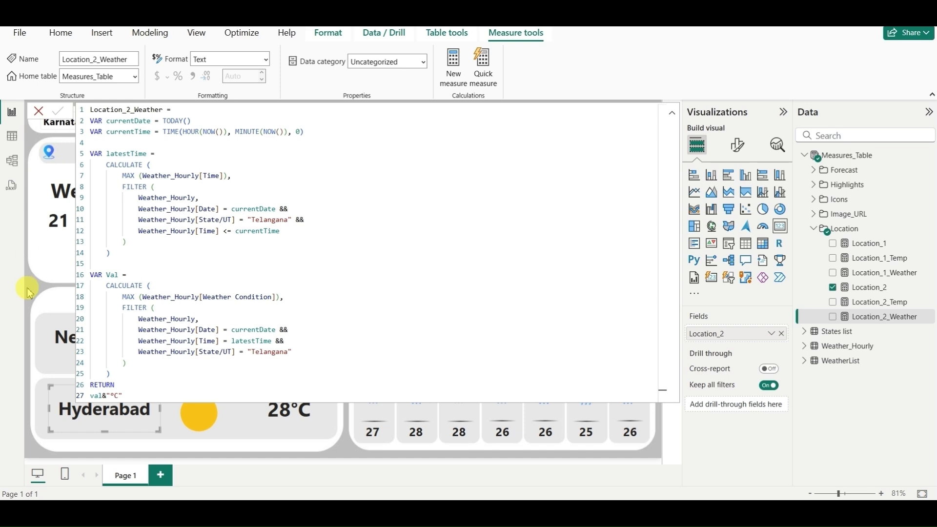
pyautogui.click(345, 455)
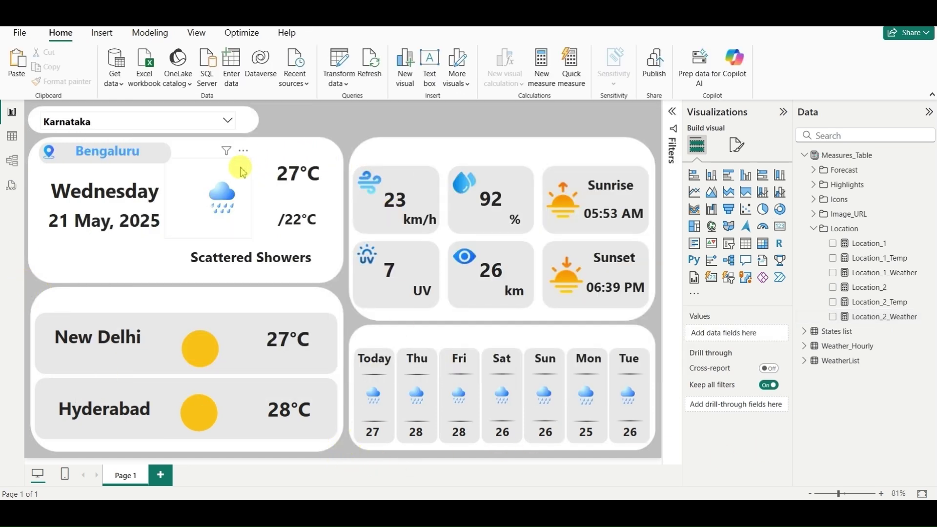
# Inspect the weather icon visuals of the current-conditions card and the New Delhi and Hyderabad tiles to see their fields.
pyautogui.click(220, 196)
pyautogui.click(210, 361)
pyautogui.keyDown('ctrl'); pyautogui.click(201, 400); pyautogui.keyUp('ctrl')
pyautogui.click(226, 191)
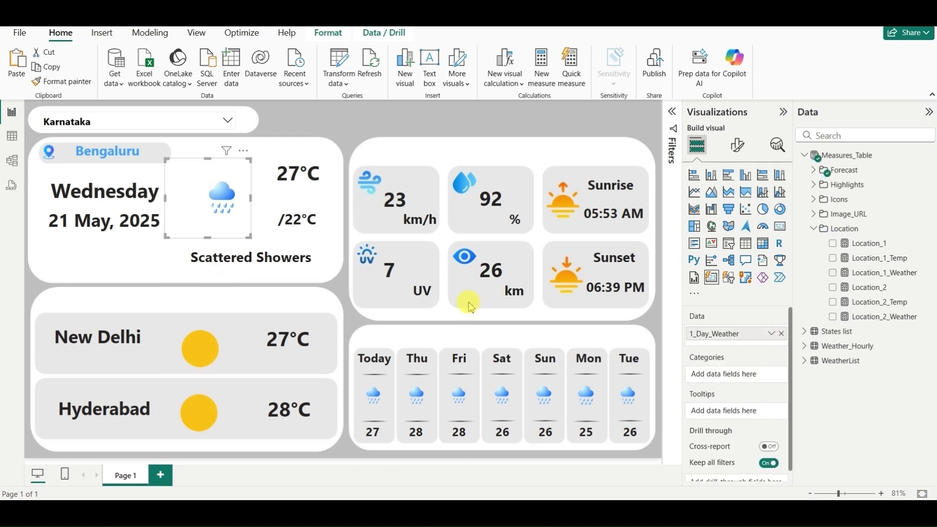
pyautogui.click(418, 119)
# Search the state slicer for "kar" and inspect the field behind the capital city card.
pyautogui.click(196, 126)
pyautogui.write('kar')
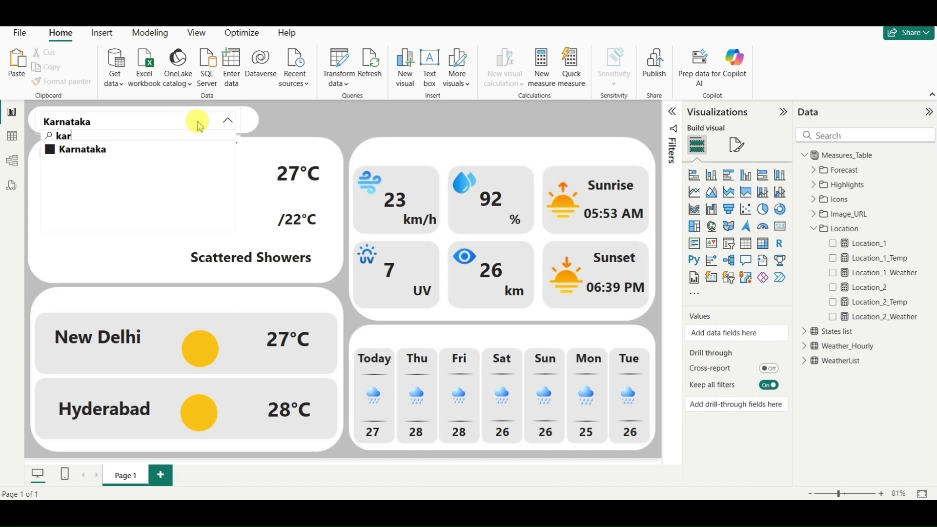
pyautogui.click(197, 121)
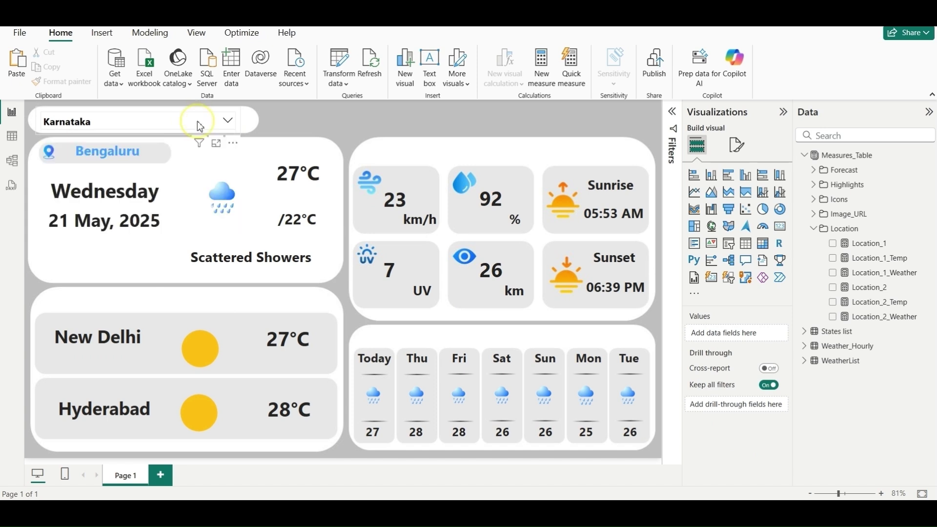
pyautogui.click(113, 157)
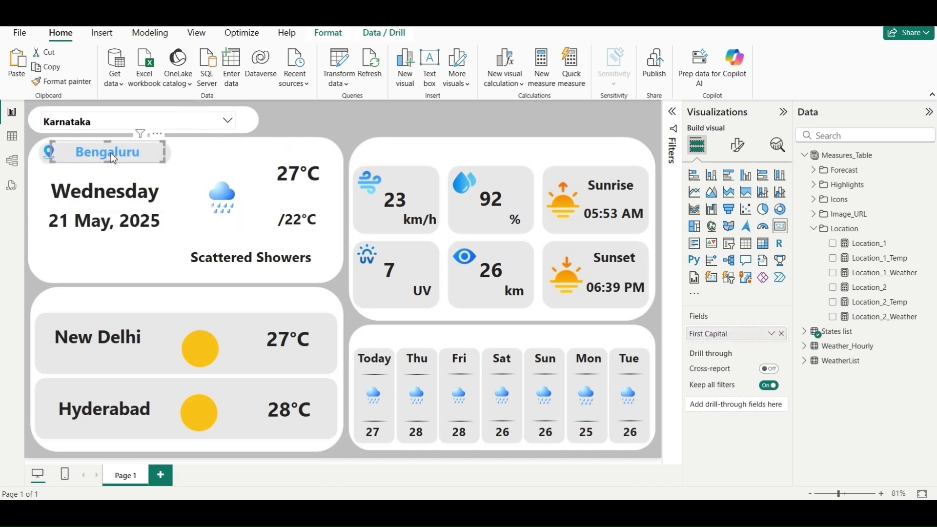
pyautogui.click(343, 119)
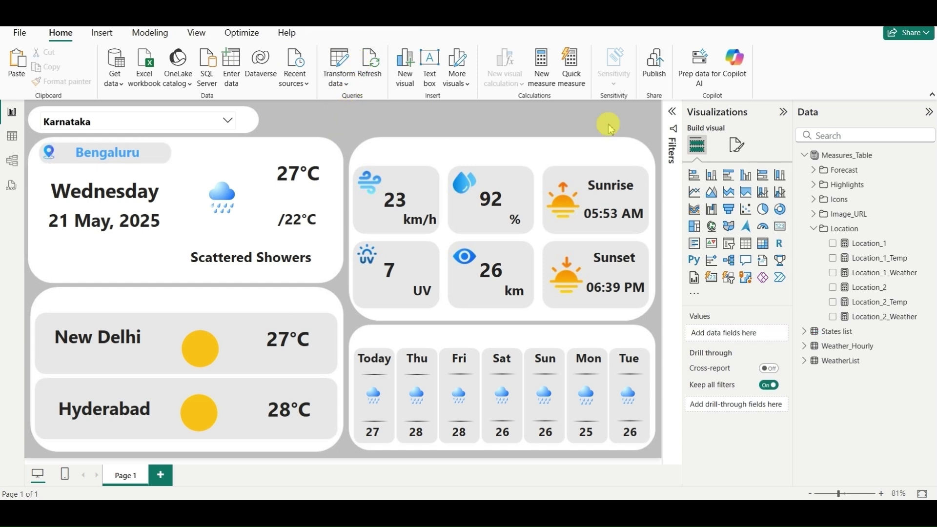